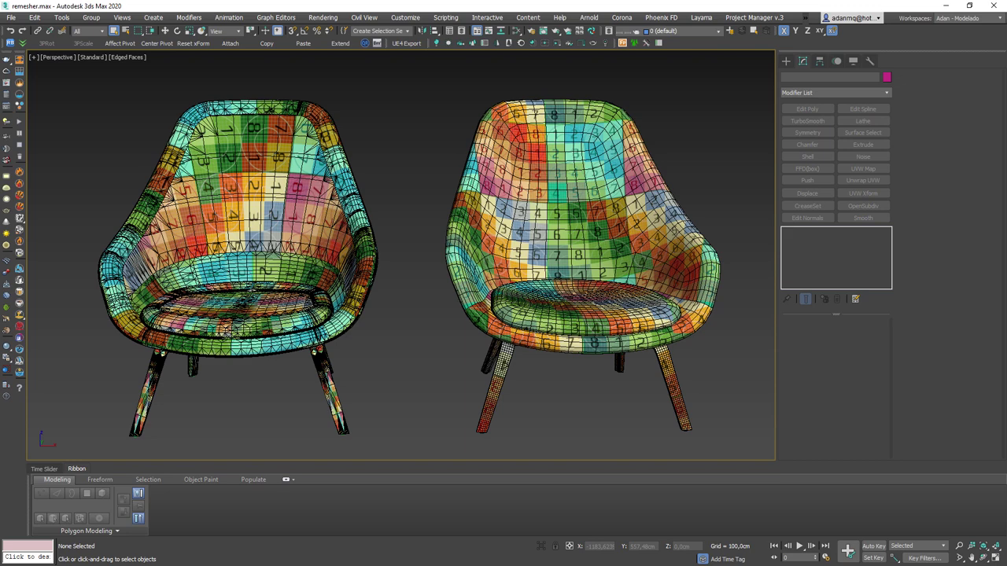
- Select the retopologized right chair and frame it in the view
scroll(208, 226, up, 3)
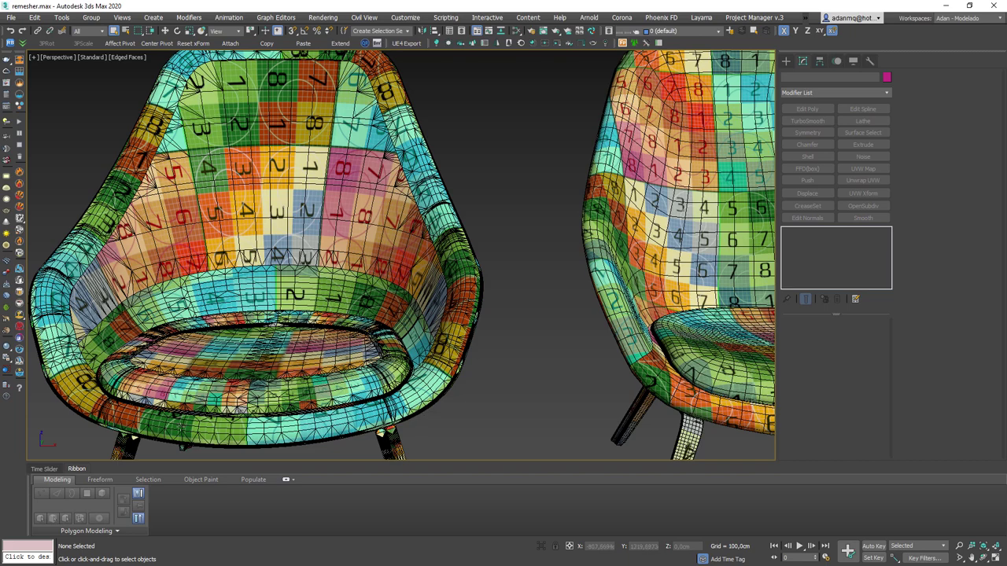
scroll(450, 270, down, 5)
scroll(450, 271, up, 4)
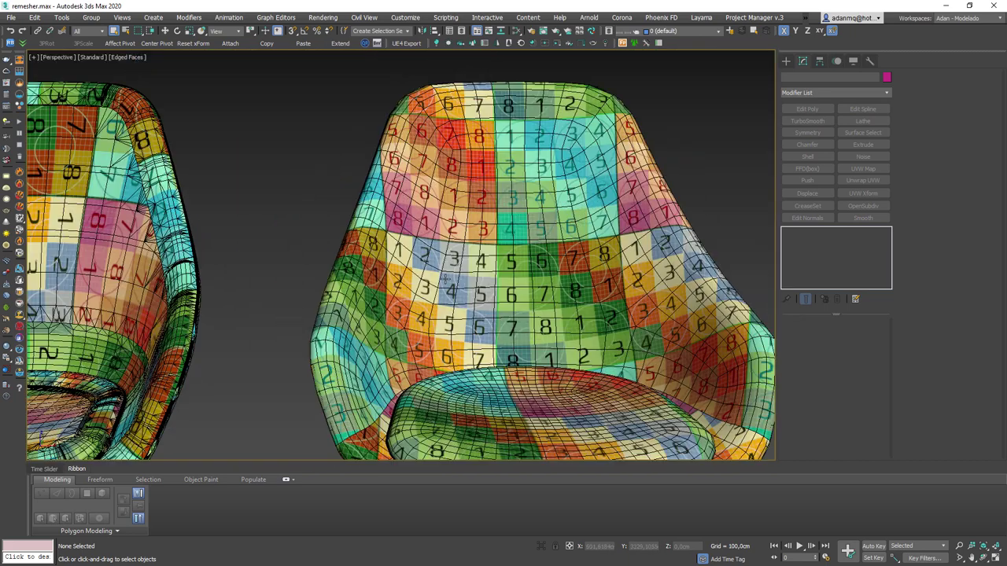
click(450, 271)
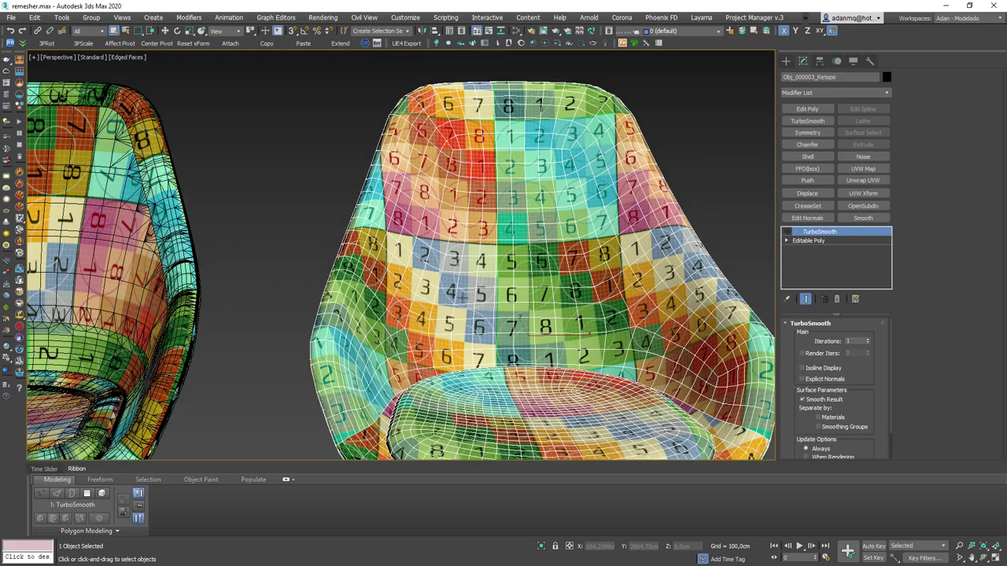
middle_drag(587, 308, 566, 298)
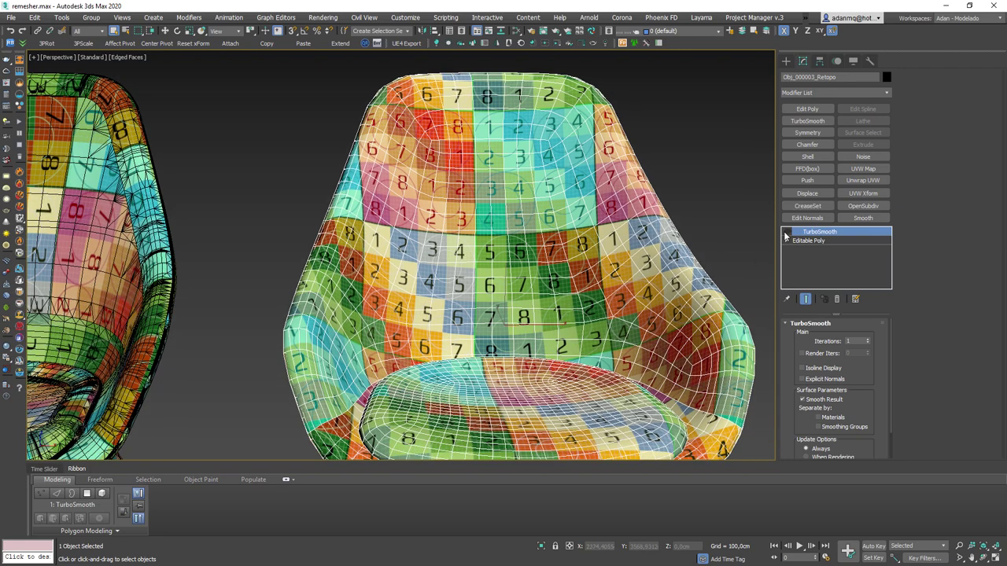
- Toggle the chair's TurboSmooth on, off and back on, then zoom out to both chairs
click(787, 232)
click(787, 232)
click(787, 232)
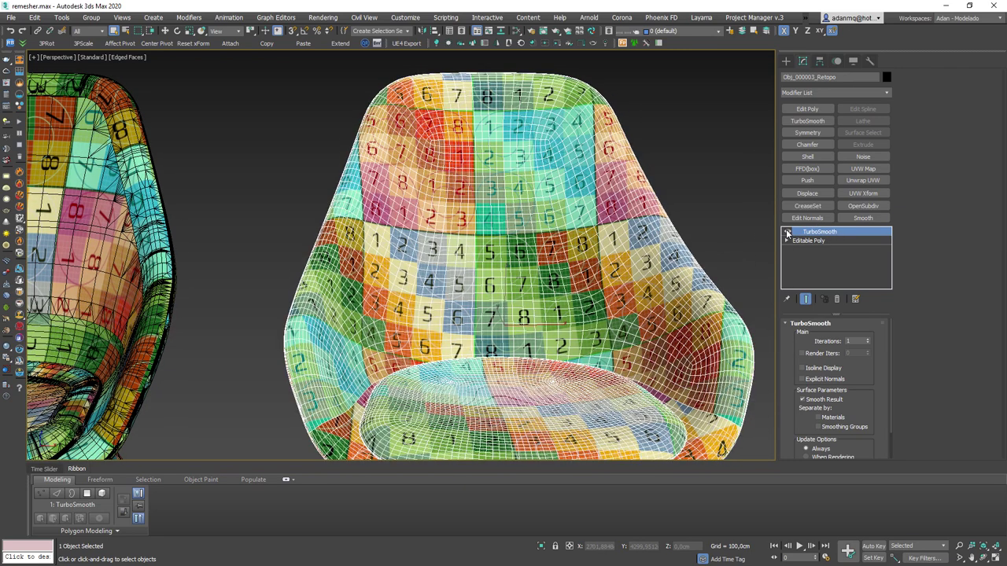
scroll(470, 337, down, 3)
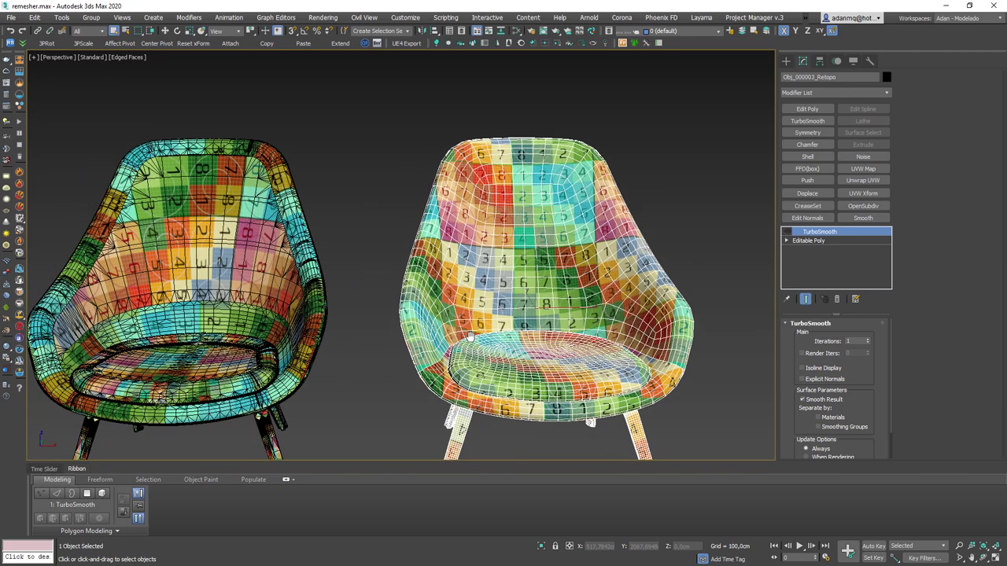
key(1)
key(1)
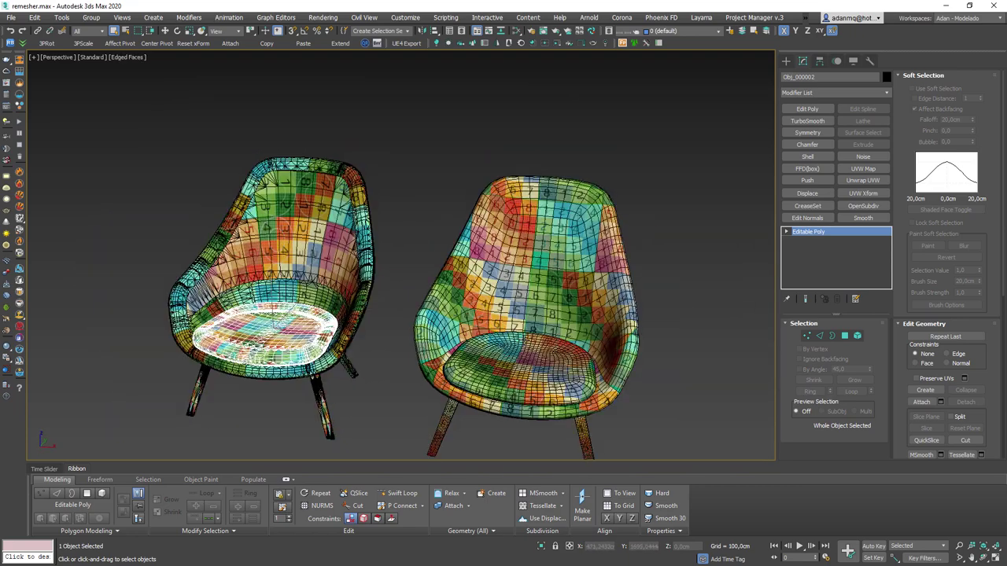
- Select the retopologized right chair in the viewport
click(523, 338)
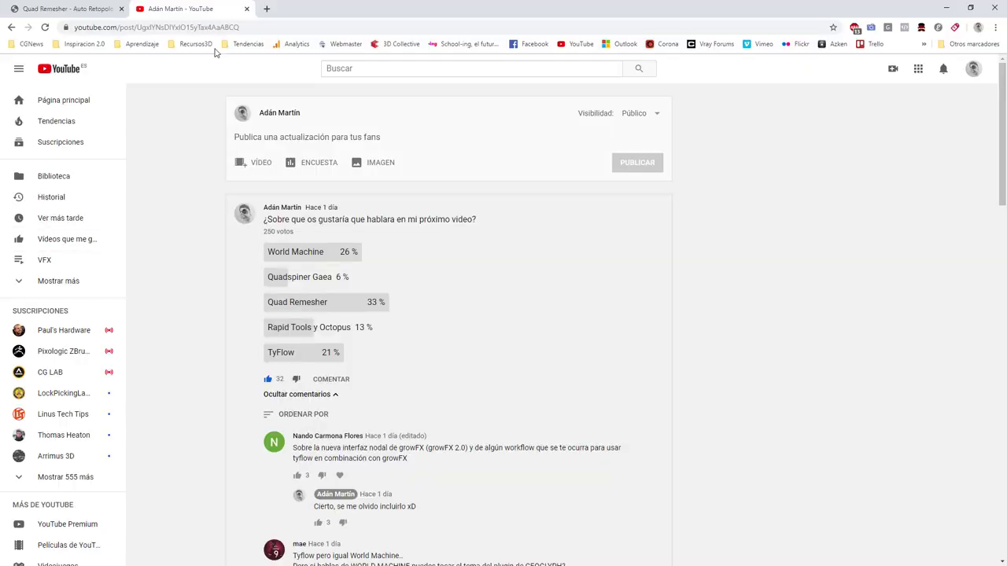
- Close the YouTube poll and go to the Buy Quad Remesher page on exoside.com
click(246, 8)
scroll(67, 451, up, 3)
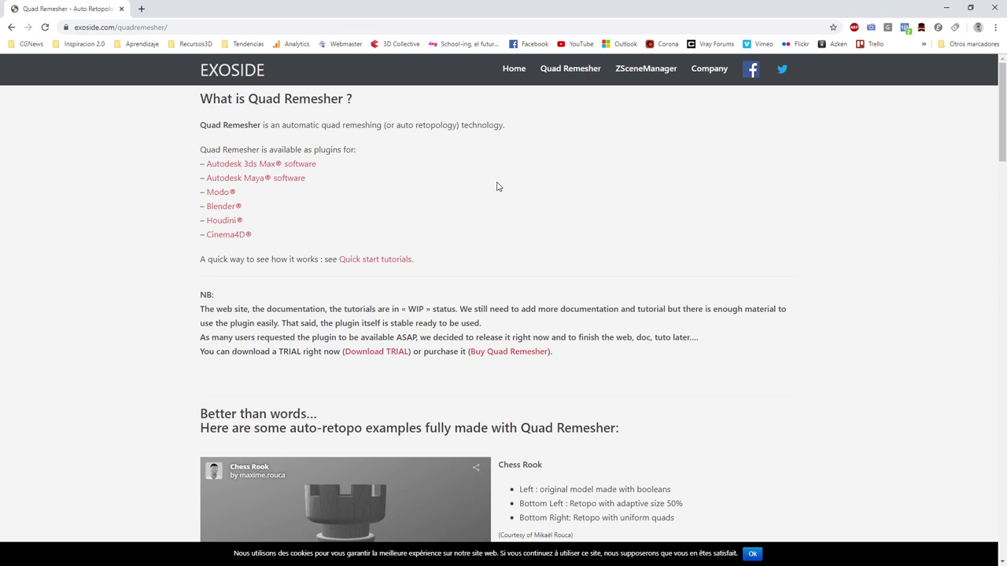
click(578, 81)
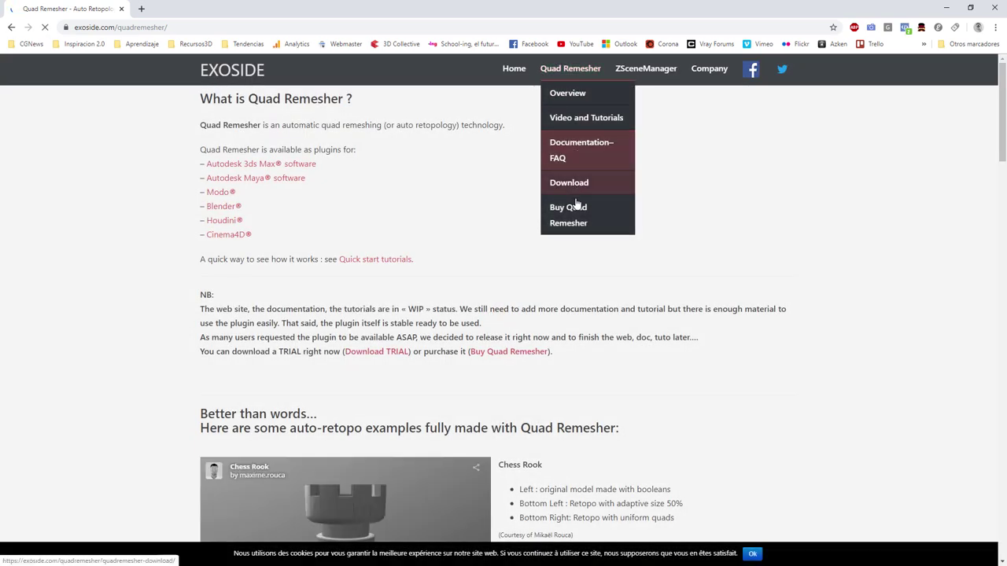
click(559, 225)
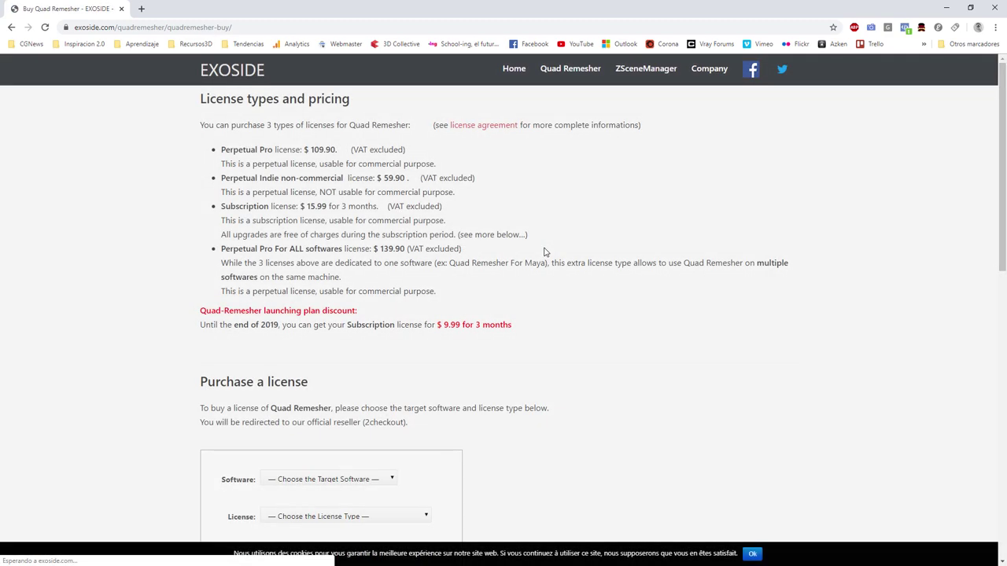
- Scroll through the Quad Remesher license types and pricing
scroll(544, 251, down, 1)
scroll(538, 243, up, 1)
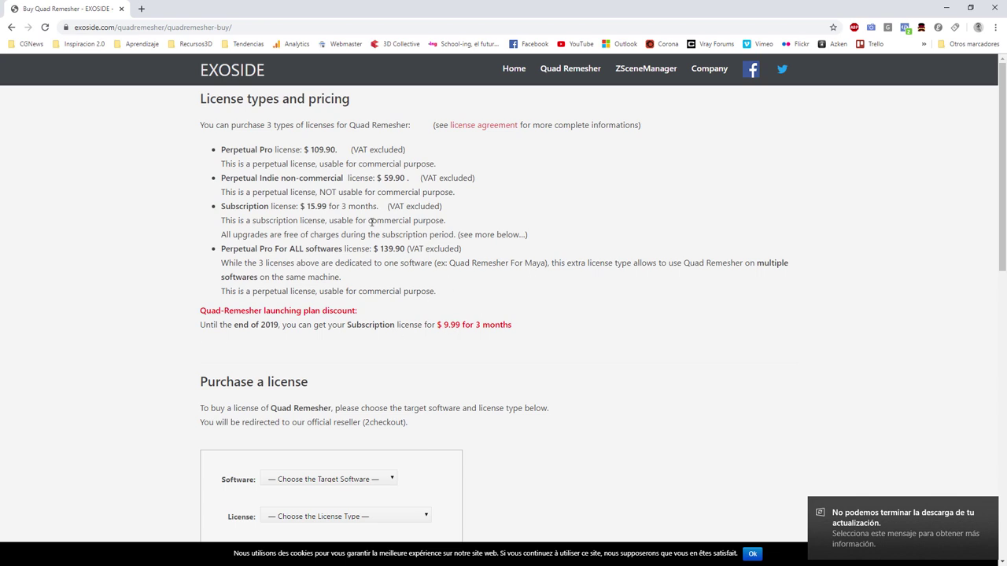
scroll(345, 223, down, 2)
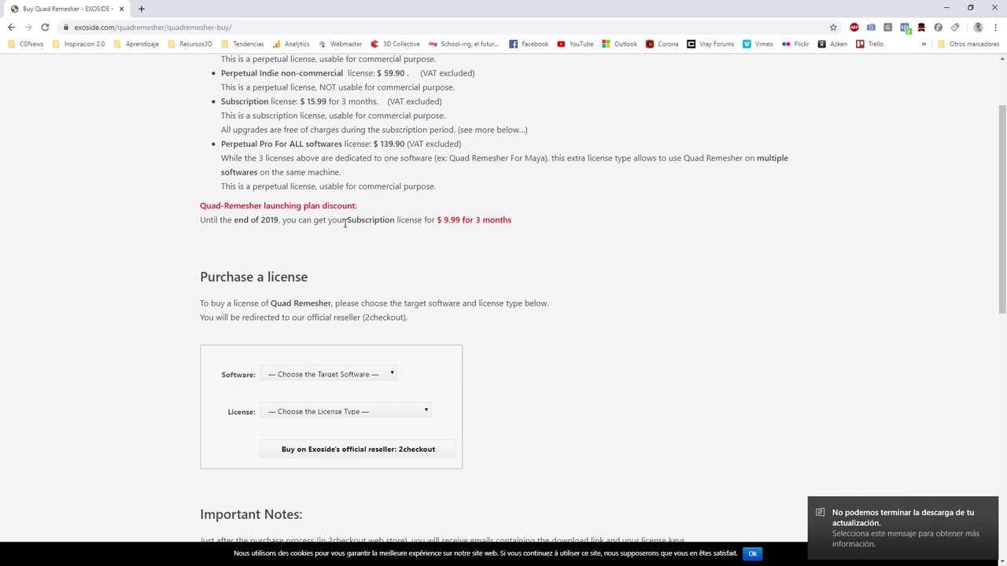
scroll(346, 220, down, 2)
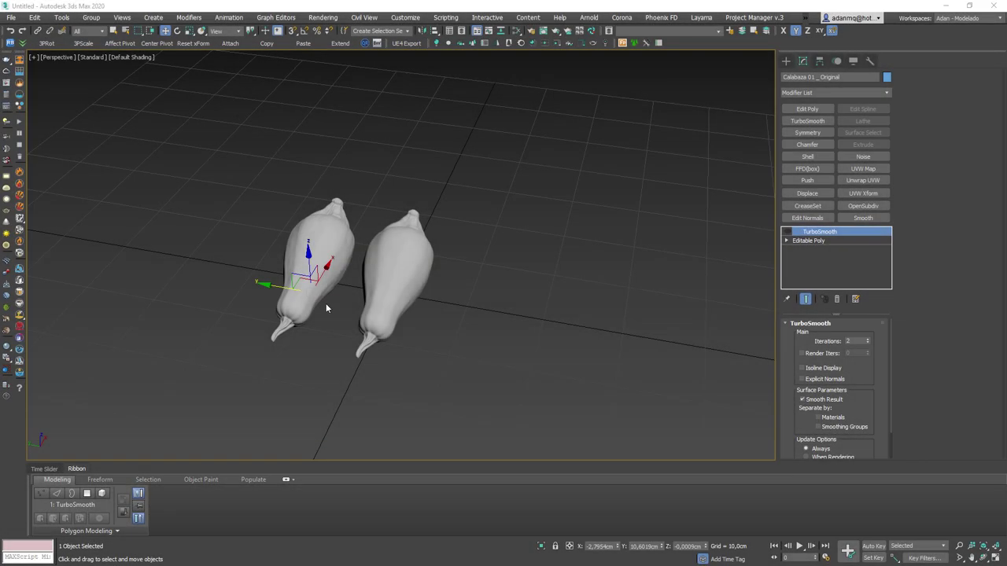
- Add the Exoside 'Open QuadRemesher window...' command to the toolbar through Customize User Interface
click(494, 317)
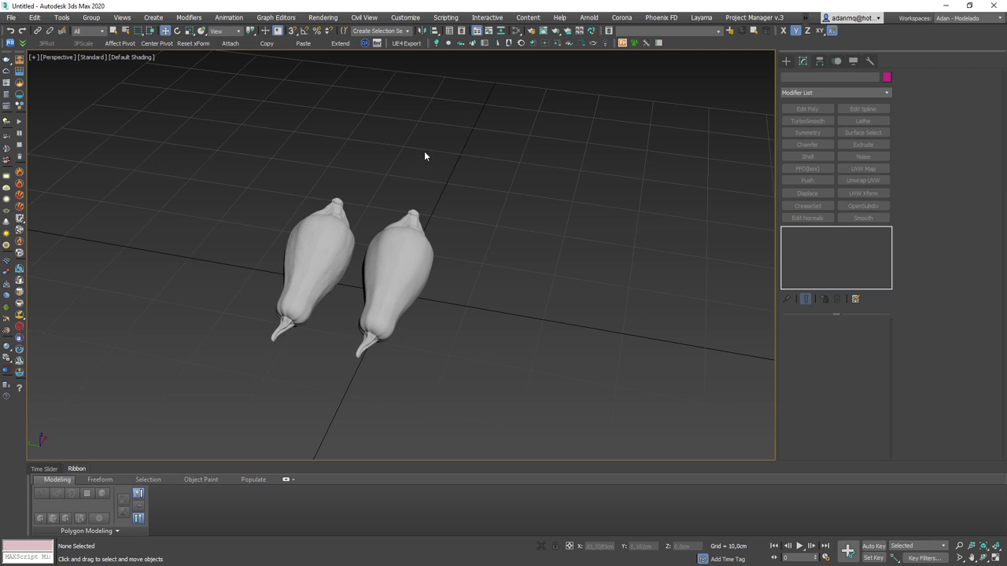
right_click(697, 39)
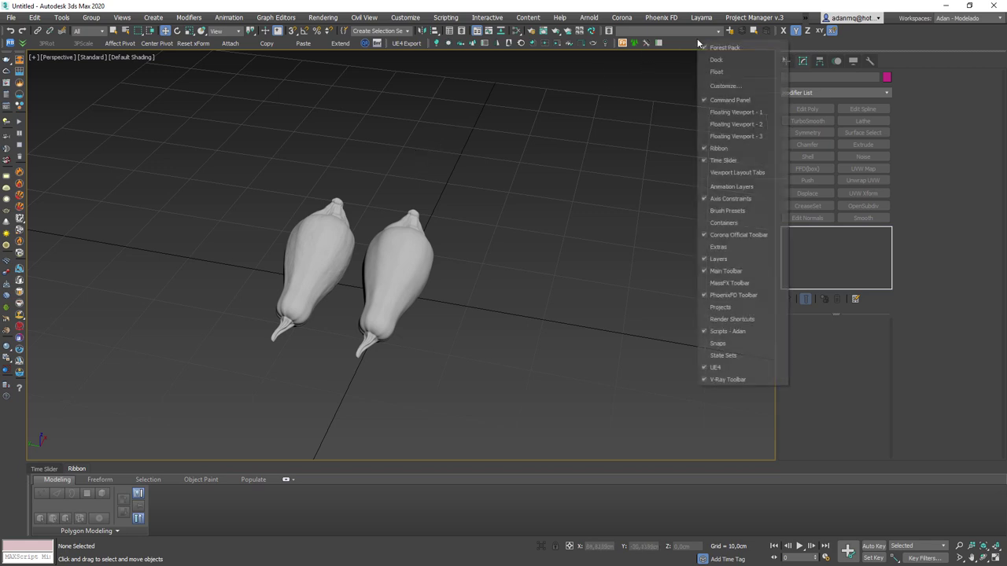
click(736, 87)
click(449, 184)
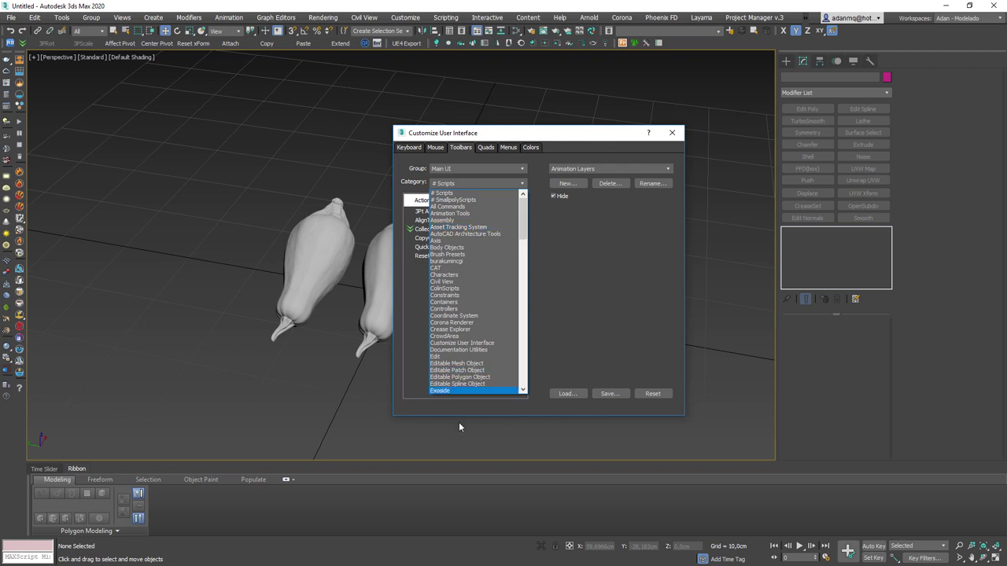
click(442, 391)
click(434, 213)
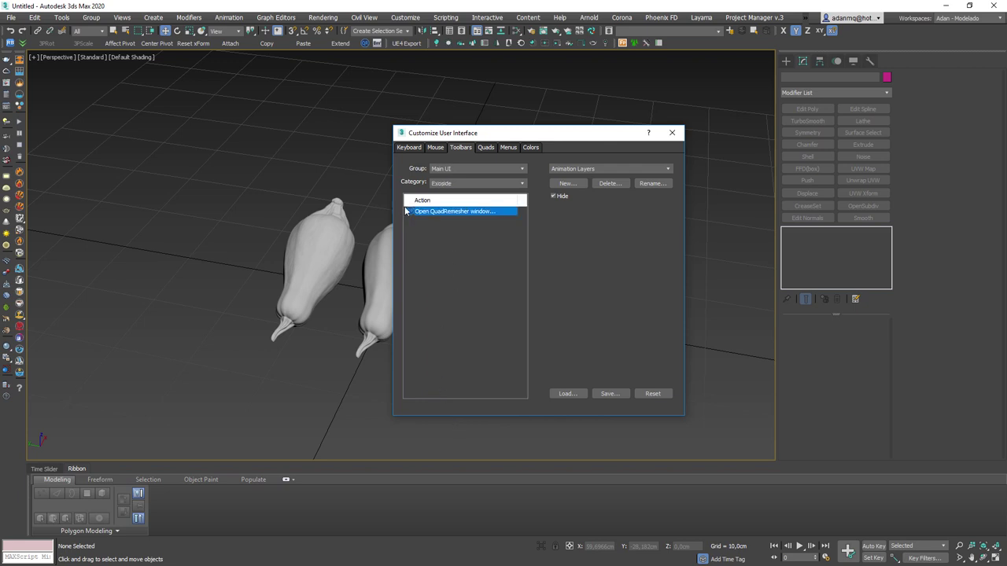
click(672, 132)
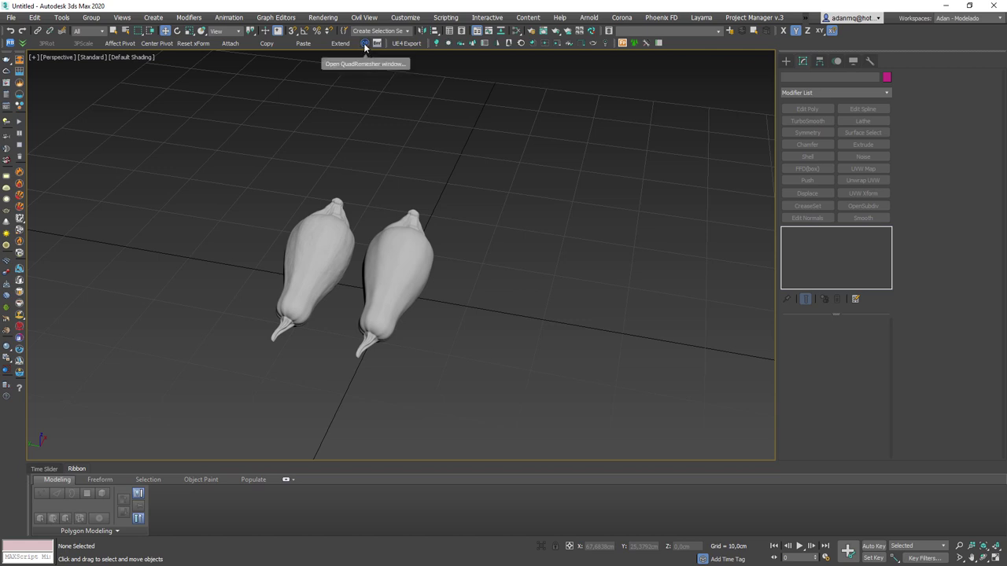
- Open the Quad Remesher window, move it aside, and toggle Edged Faces on each gourd
click(364, 44)
drag(501, 147, 699, 65)
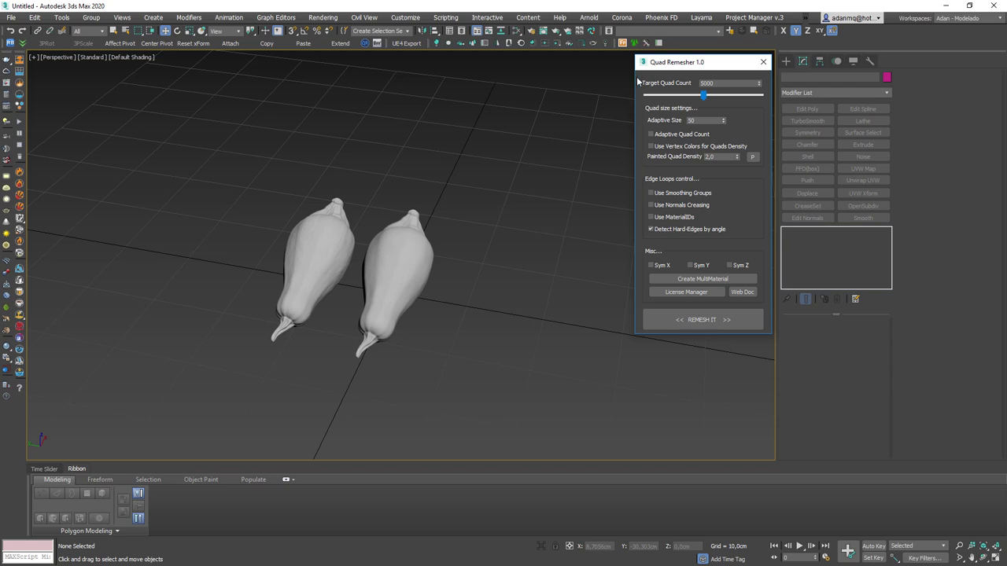
click(299, 312)
key(F4)
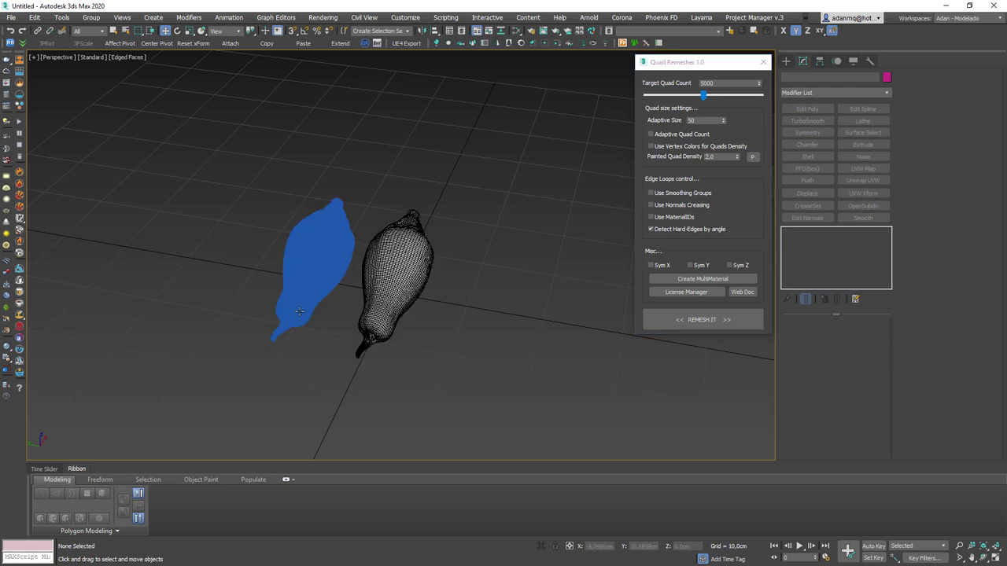
scroll(299, 312, up, 2)
click(393, 281)
key(F4)
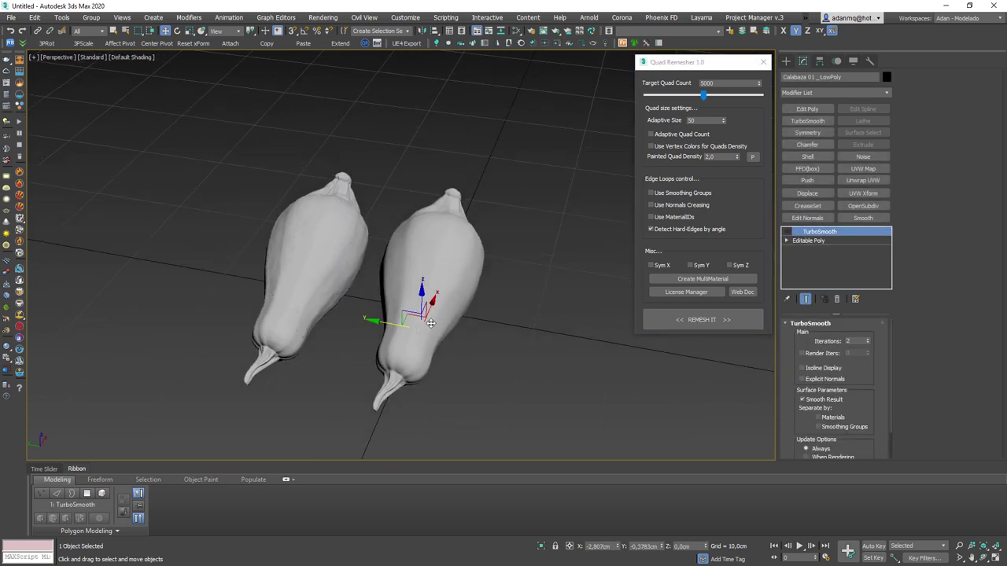
- Orbit around the gourds with edges shown, selecting the original and low-poly gourd in turn
mouse_move(431, 322)
alt+middle_down()
mouse_move(382, 222)
mouse_move(464, 319)
mouse_move(443, 342)
mouse_move(370, 336)
alt+middle_up()
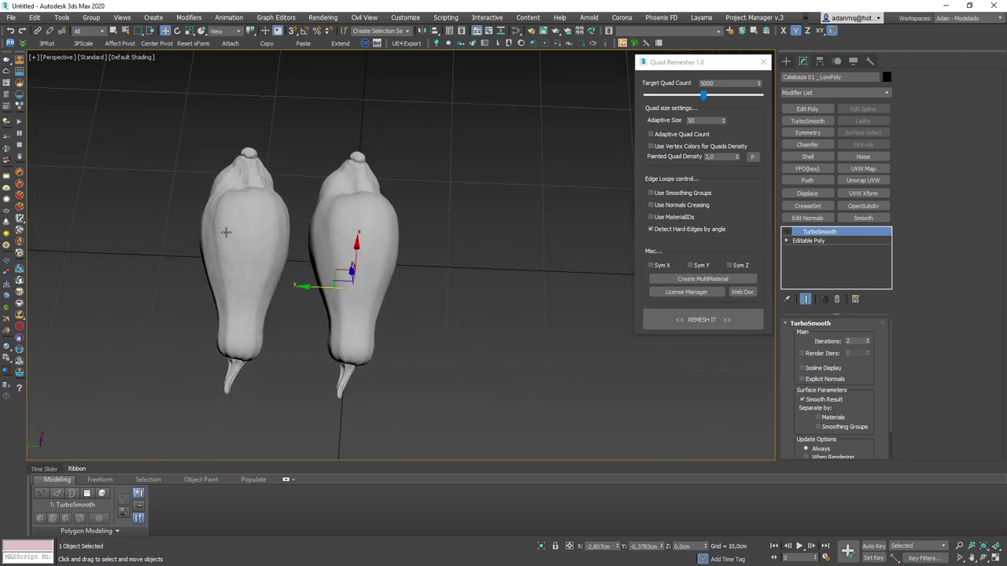
mouse_move(346, 236)
alt+middle_down()
mouse_move(362, 252)
mouse_move(337, 248)
alt+middle_up()
key(F4)
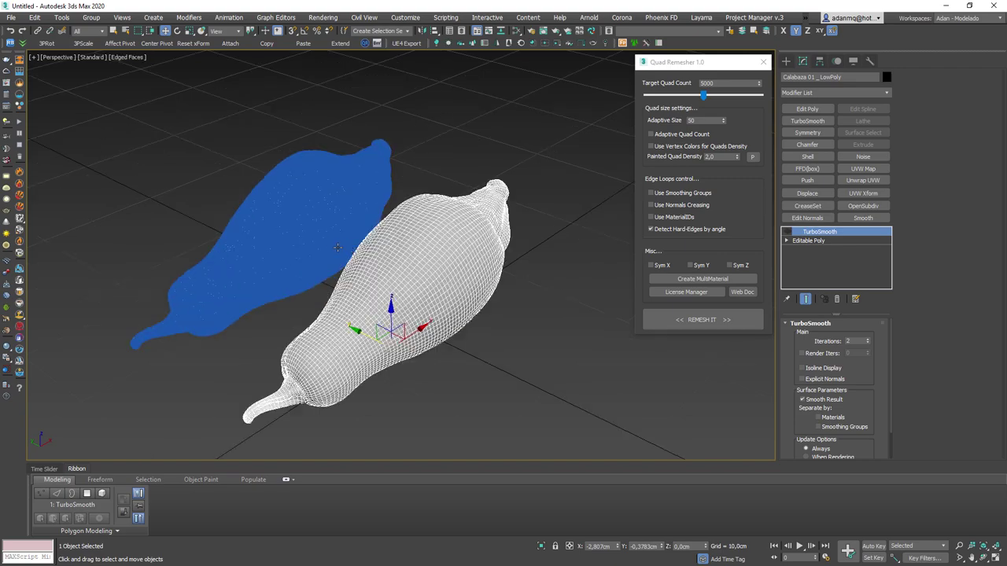
click(291, 215)
scroll(271, 248, up, 5)
scroll(236, 264, down, 7)
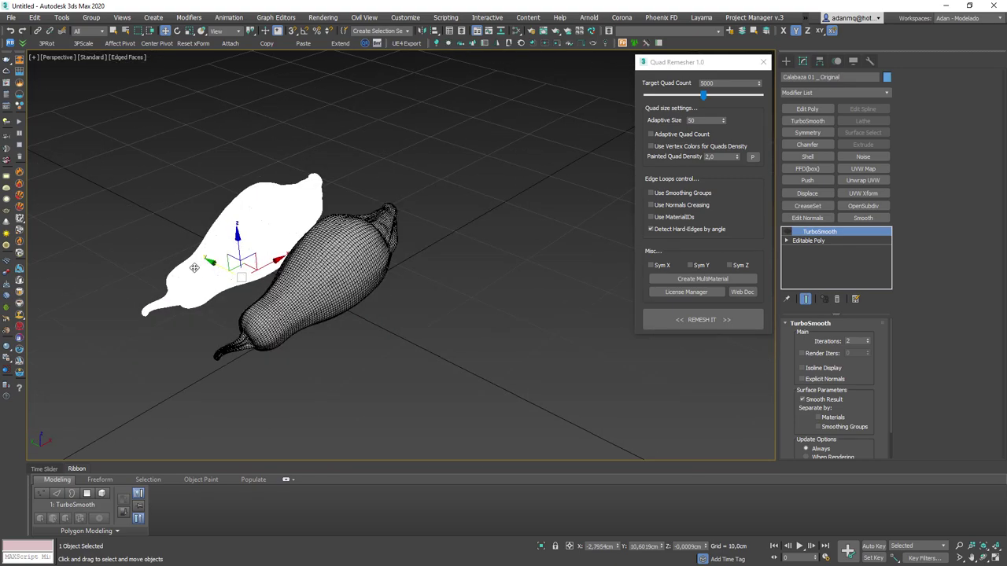
scroll(197, 269, up, 3)
scroll(228, 276, up, 3)
scroll(244, 279, up, 2)
scroll(247, 280, down, 1)
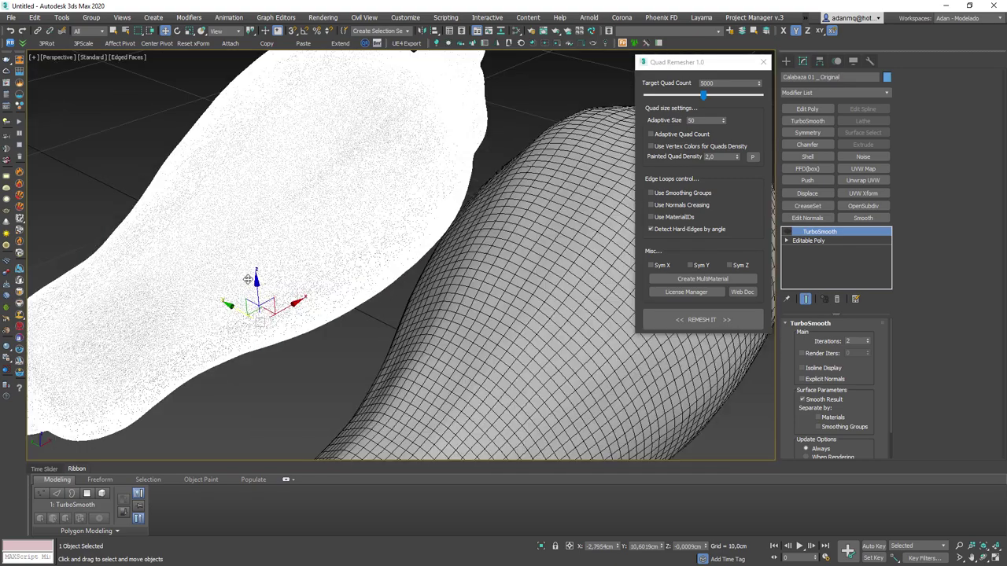
scroll(247, 279, down, 3)
scroll(248, 279, down, 3)
click(411, 303)
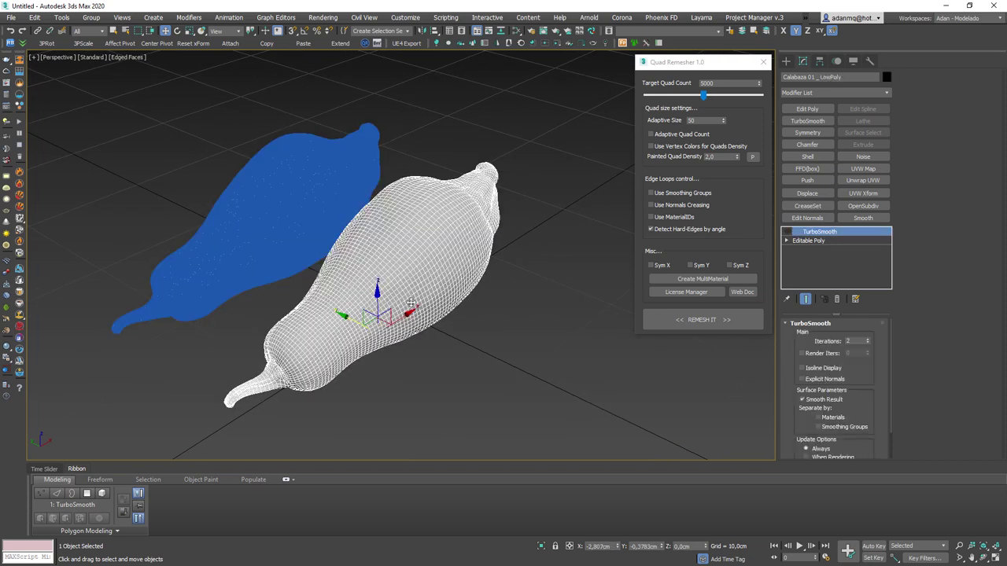
alt+middle_drag(411, 303, 442, 287)
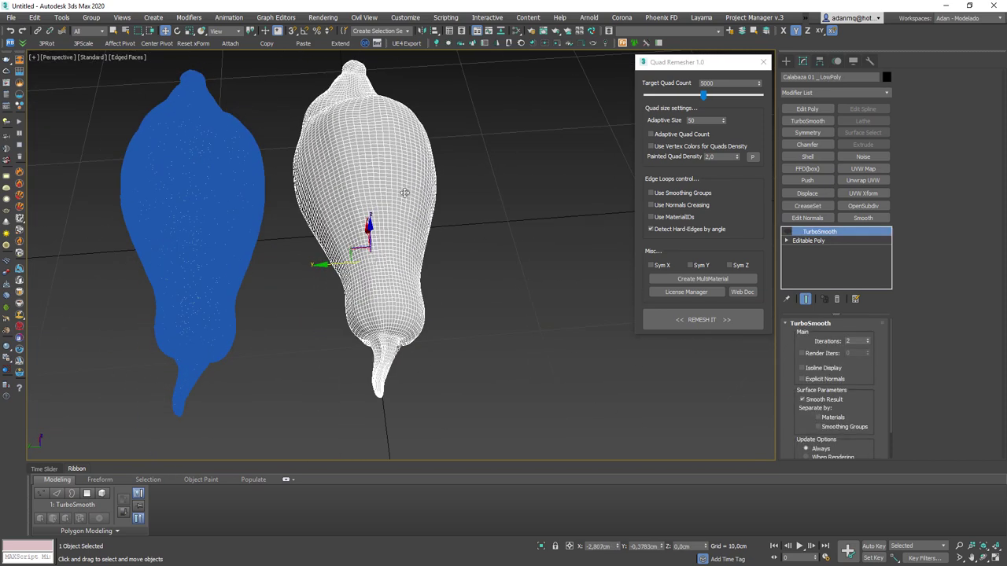
mouse_move(713, 69)
mouse_down()
mouse_move(673, 134)
mouse_move(714, 66)
mouse_up()
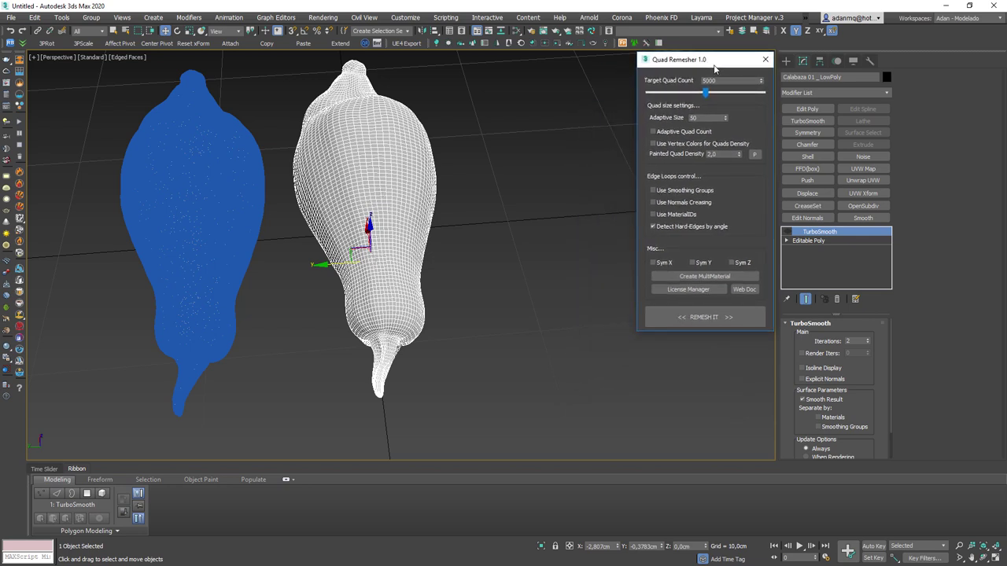
- Select the gourds in turn, undo stray changes, and recentre the view on them
click(236, 202)
key(ctrl+z)
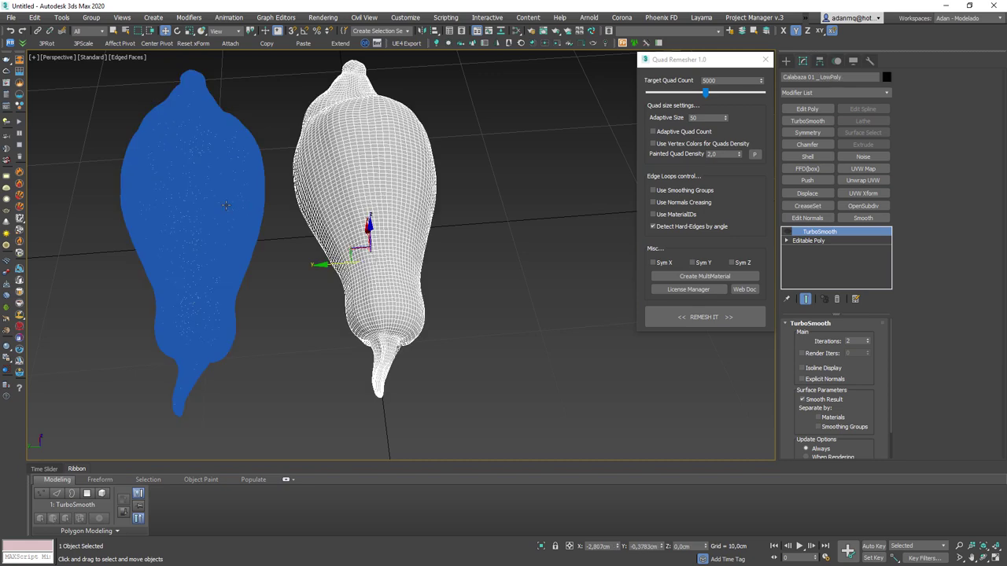
click(226, 206)
key(ctrl+z)
click(236, 201)
click(333, 197)
drag(697, 65, 695, 64)
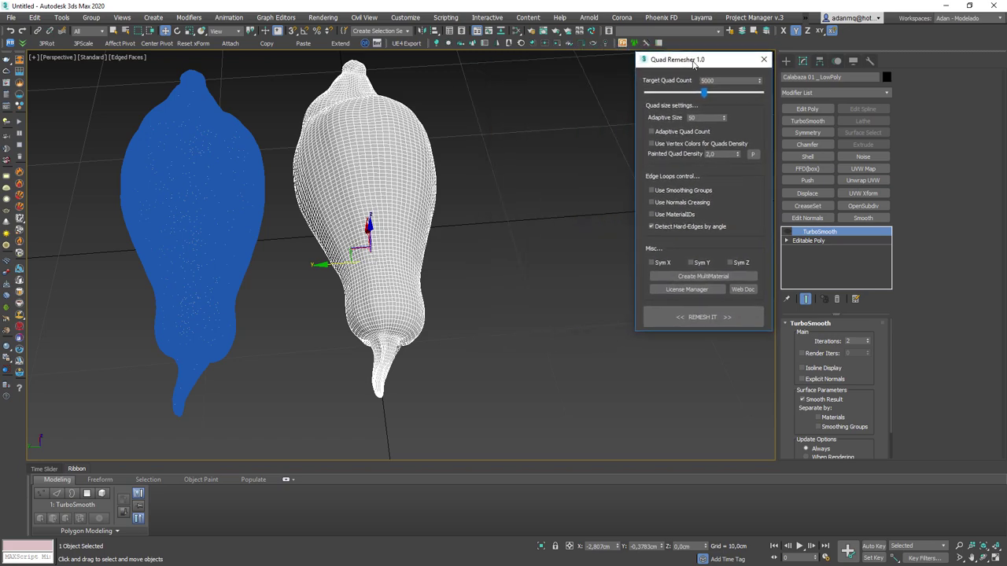
scroll(299, 233, up, 2)
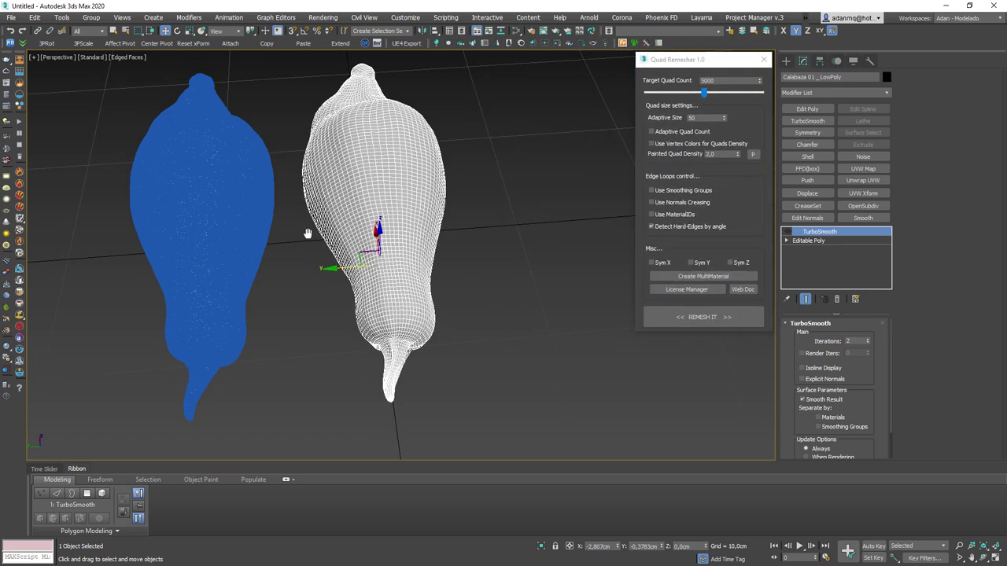
mouse_move(317, 234)
middle_down()
mouse_move(382, 245)
mouse_move(367, 253)
middle_up()
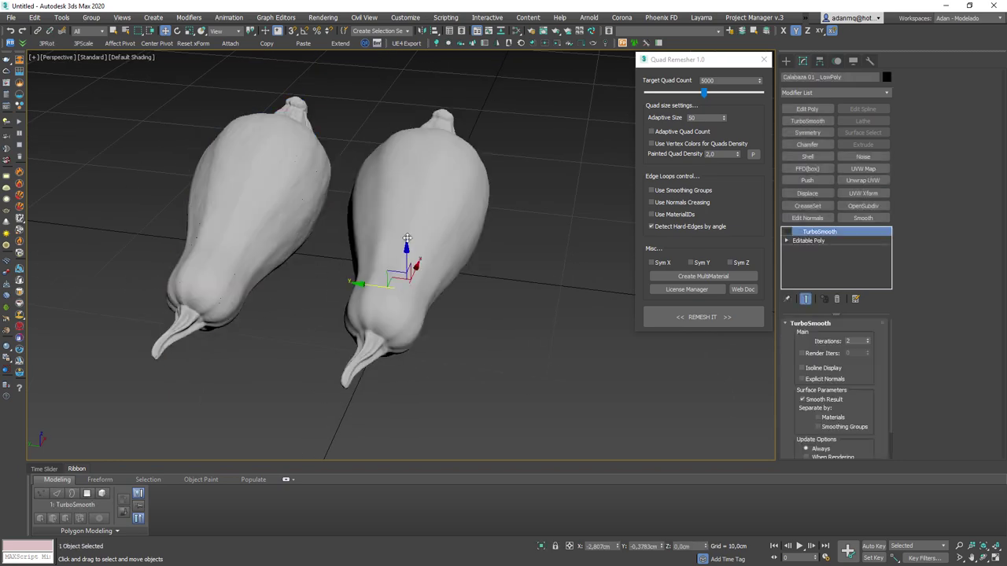
click(243, 233)
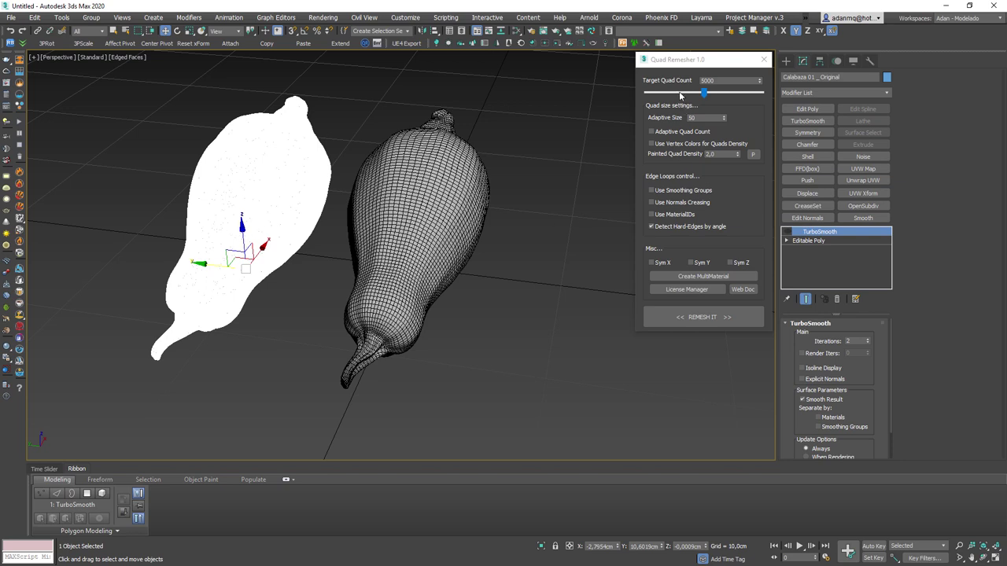
drag(688, 63, 686, 63)
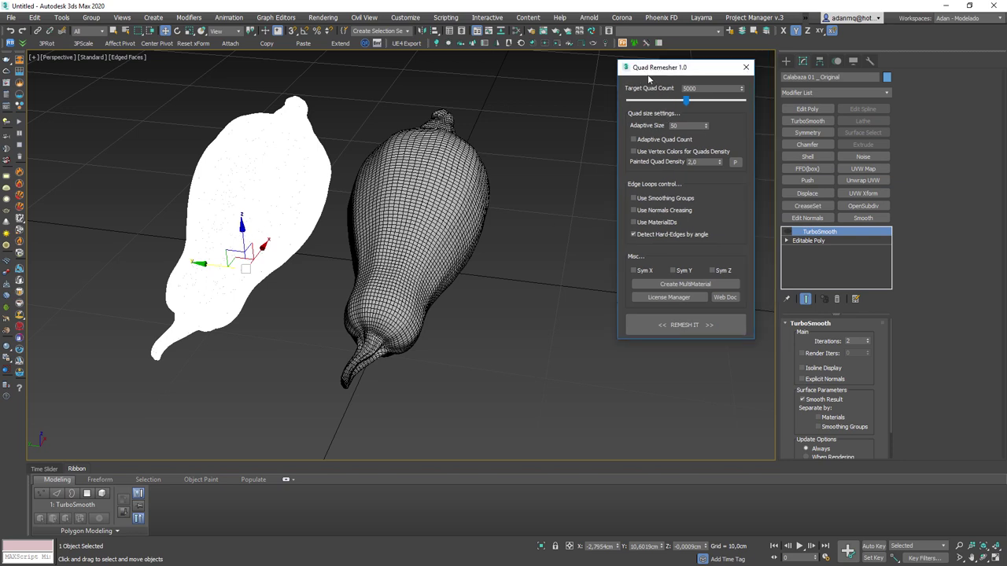
- Hide edged faces, then Shift-drag the original gourd to clone it as Calabaza 01 _Original001
click(510, 239)
click(429, 230)
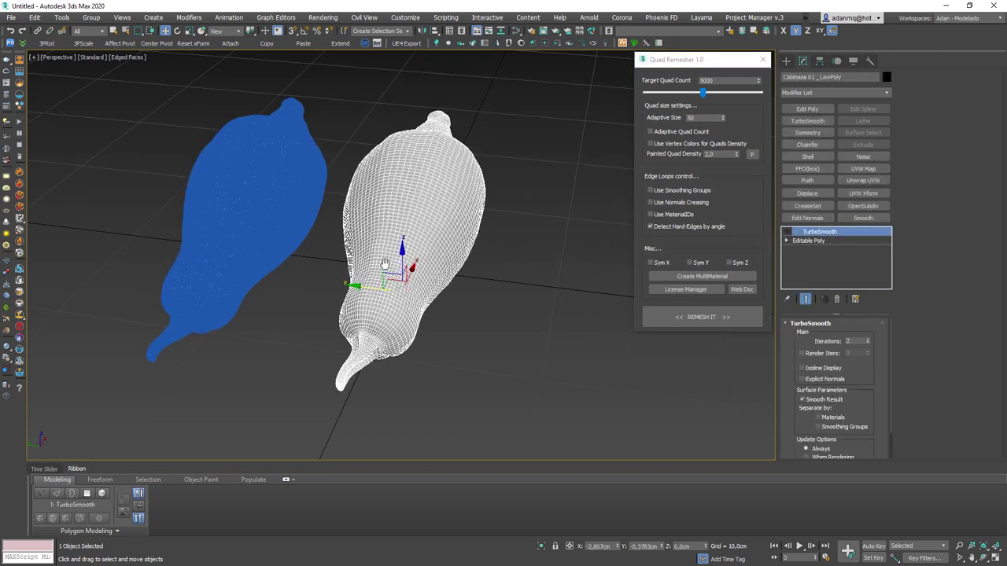
key(F4)
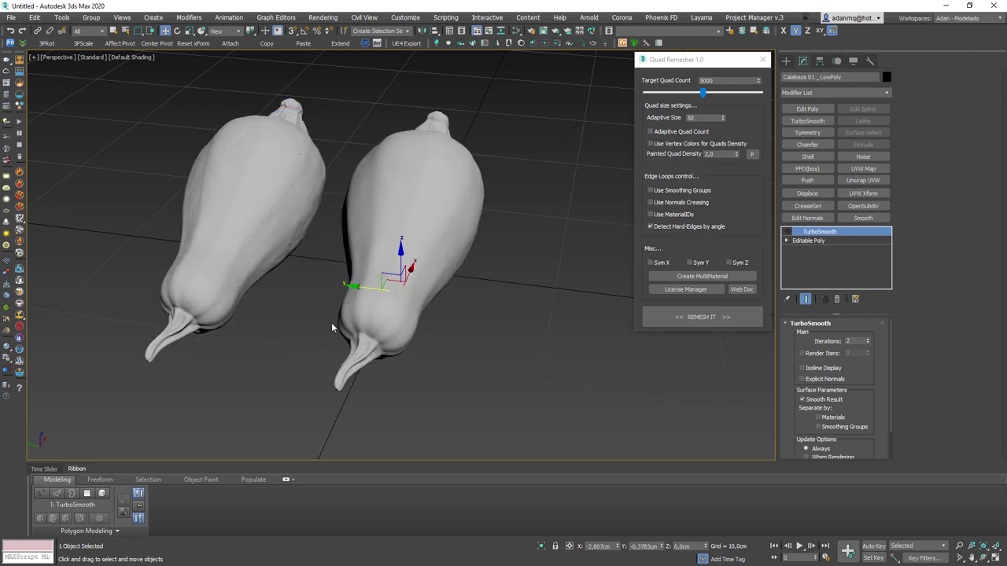
alt+middle_drag(331, 324, 380, 316)
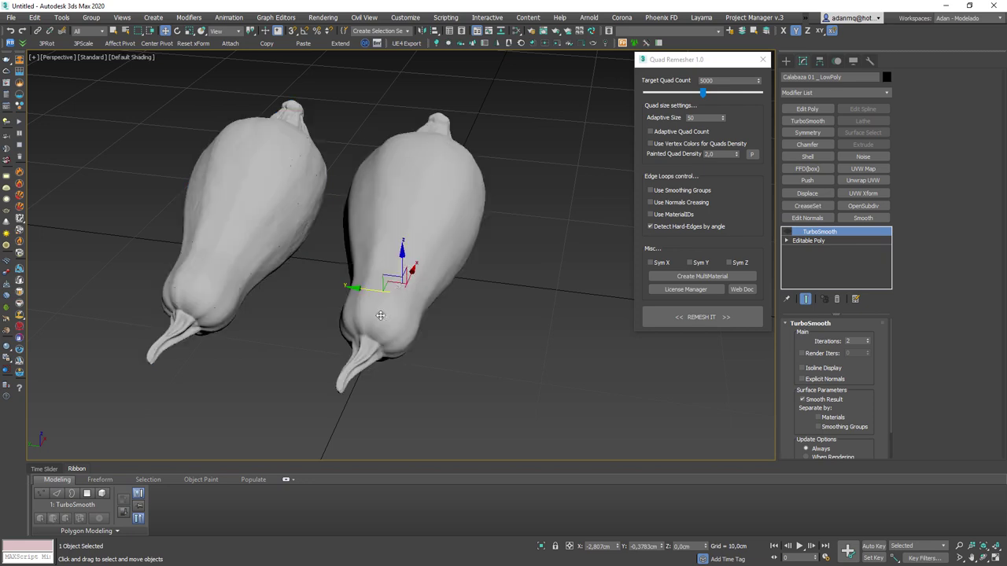
scroll(452, 220, down, 5)
mouse_move(461, 270)
alt+middle_down()
mouse_move(348, 225)
mouse_move(318, 245)
alt+middle_up()
click(349, 225)
shift+drag(318, 245, 548, 332)
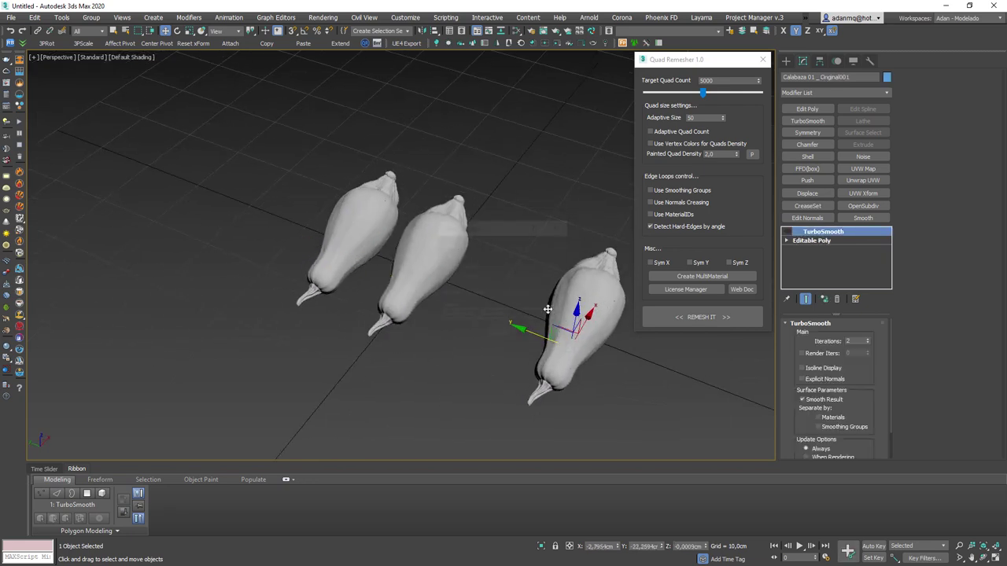
click(537, 332)
- Show edged faces and orbit to see all three gourds upright
alt+middle_drag(557, 369, 469, 295)
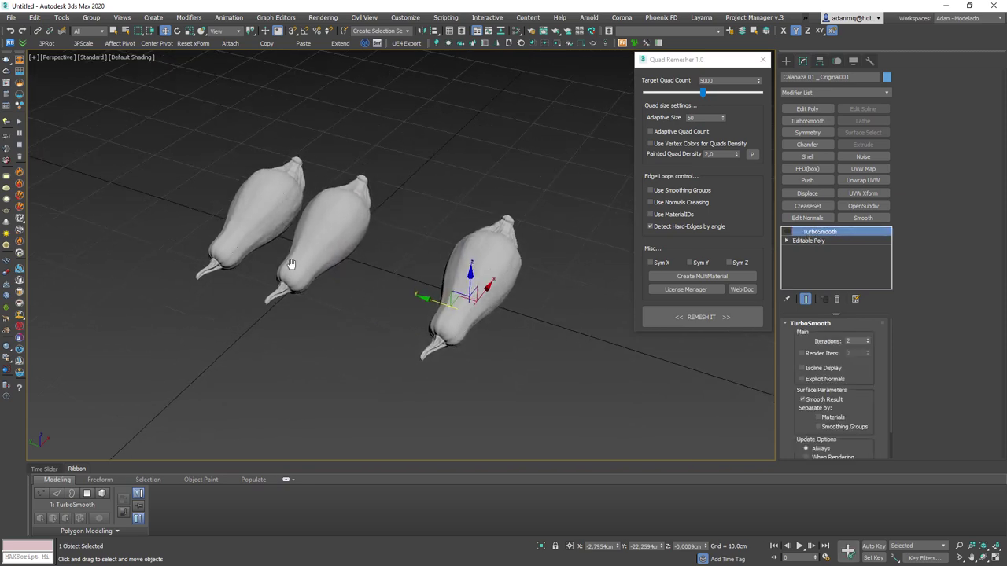
key(F4)
key(F4)
scroll(468, 299, up, 3)
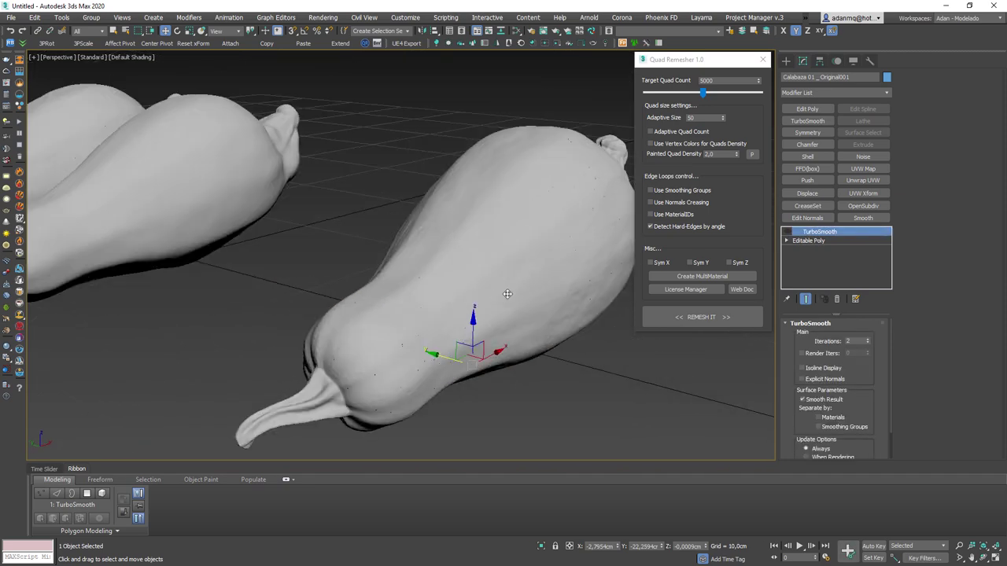
scroll(472, 315, up, 3)
scroll(476, 345, up, 2)
scroll(476, 344, down, 5)
mouse_move(477, 345)
alt+middle_down()
mouse_move(528, 264)
mouse_move(523, 283)
alt+middle_up()
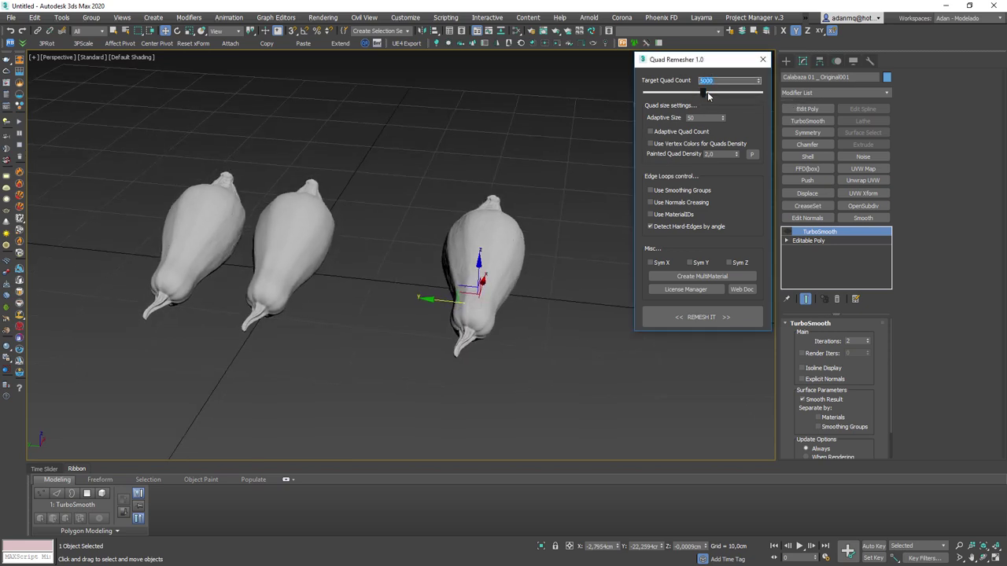
- Set Target Quad Count to 100, then drag the slider back up to about 2022
mouse_move(704, 92)
mouse_down()
mouse_move(748, 93)
mouse_move(704, 92)
mouse_up()
double_click(725, 80)
text(500)
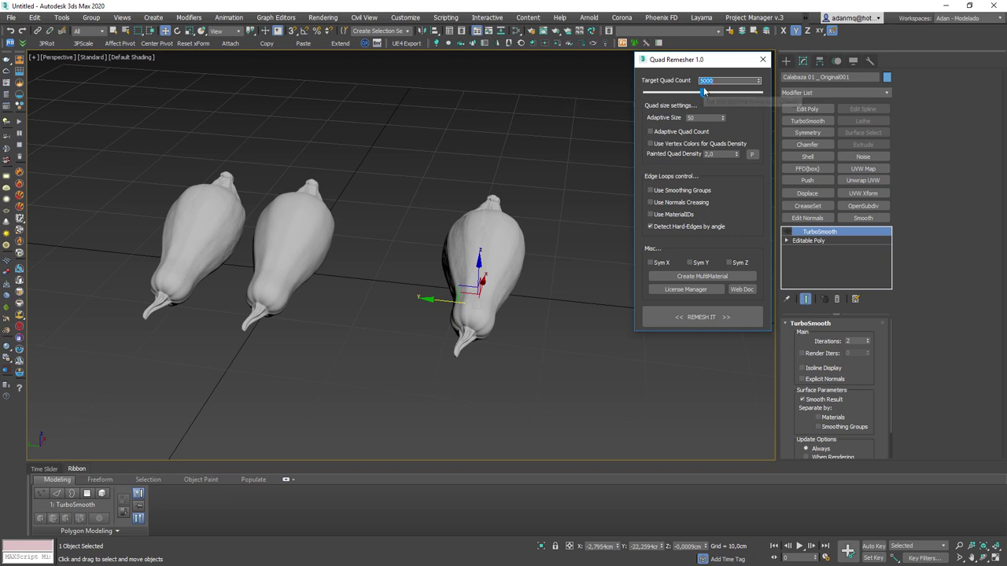
text(100)
key(Return)
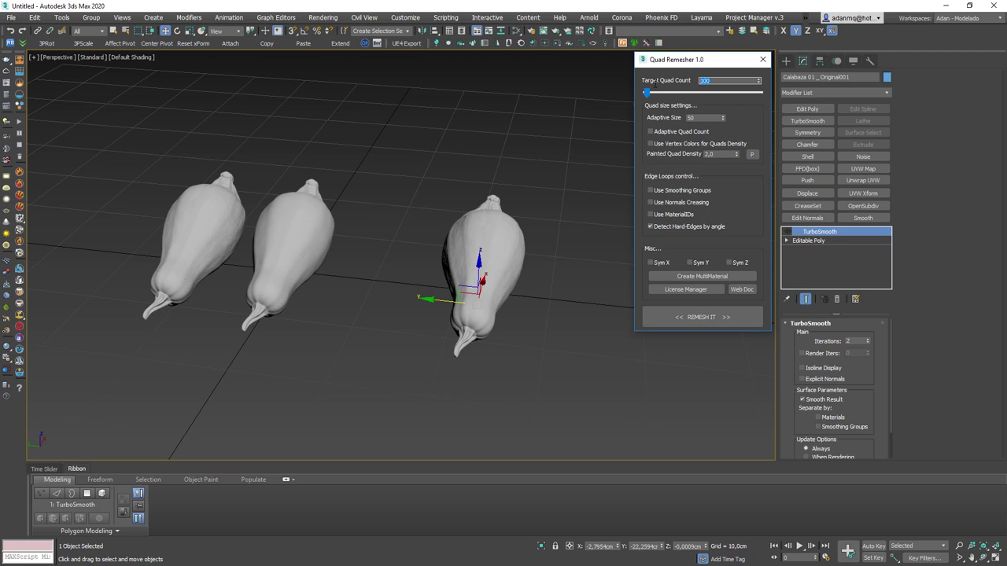
scroll(524, 228, up, 2)
scroll(524, 229, up, 2)
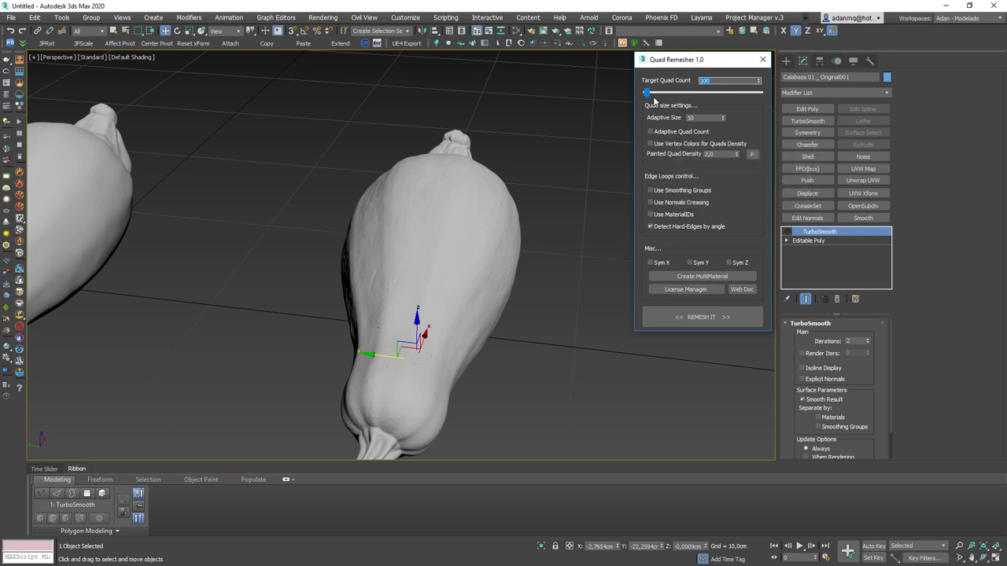
mouse_move(647, 92)
mouse_down()
mouse_move(684, 103)
mouse_move(669, 98)
mouse_up()
- Set the Quad Remesher Target Quad Count back to 5000
text(50)
key(Return)
alt+middle_drag(560, 184, 496, 261)
scroll(497, 260, down, 4)
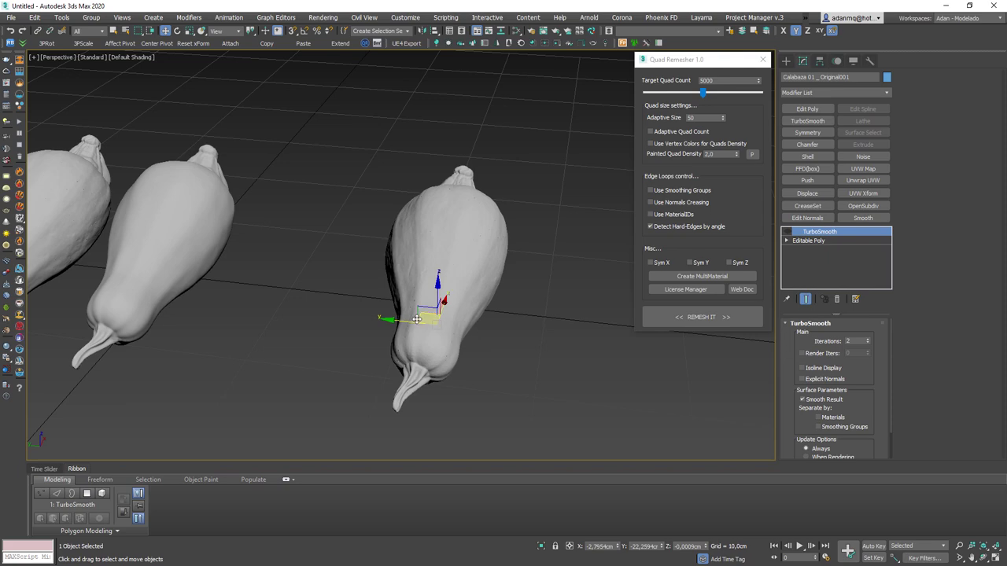
mouse_move(416, 318)
alt+middle_down()
mouse_move(396, 412)
mouse_move(371, 292)
mouse_move(270, 251)
mouse_move(427, 292)
mouse_move(438, 309)
alt+middle_up()
- Shift the copied gourd slightly to the left beside the others
drag(405, 330, 369, 321)
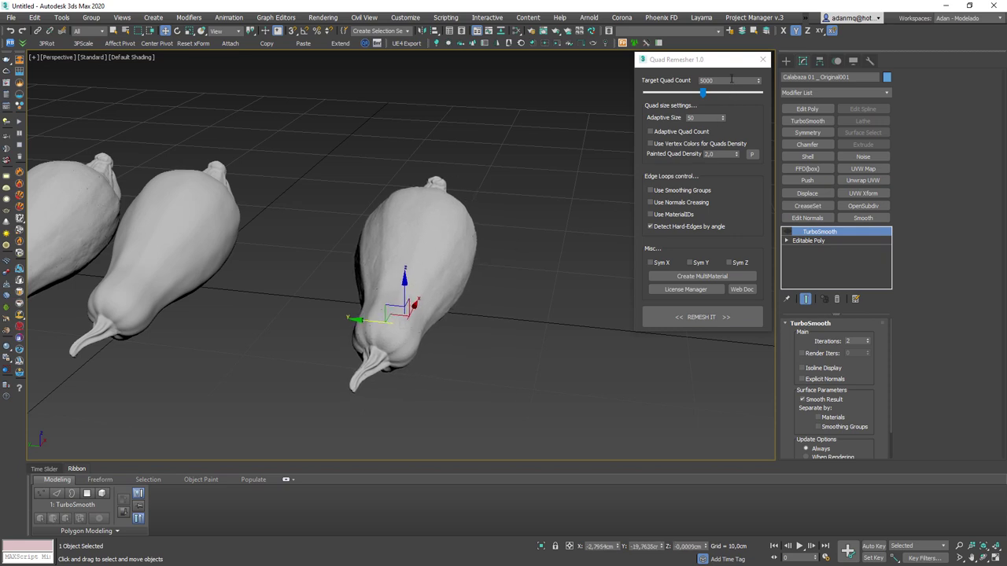
click(731, 79)
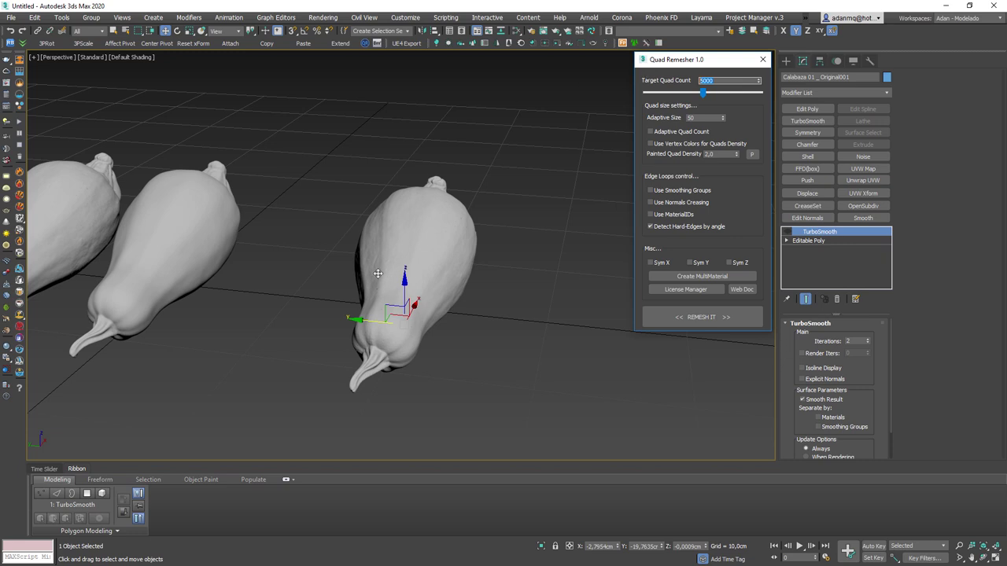
alt+middle_drag(393, 294, 393, 336)
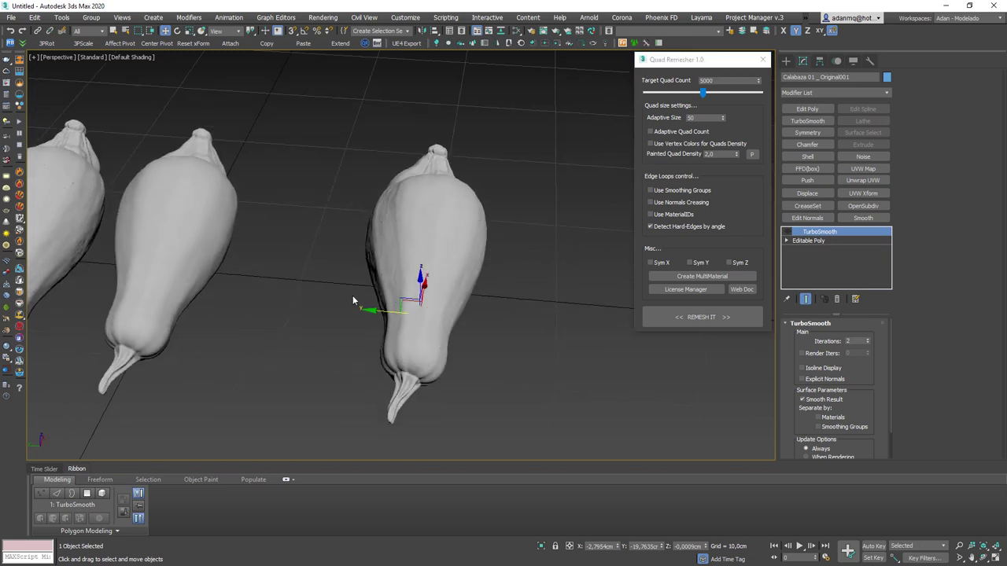
scroll(352, 295, down, 3)
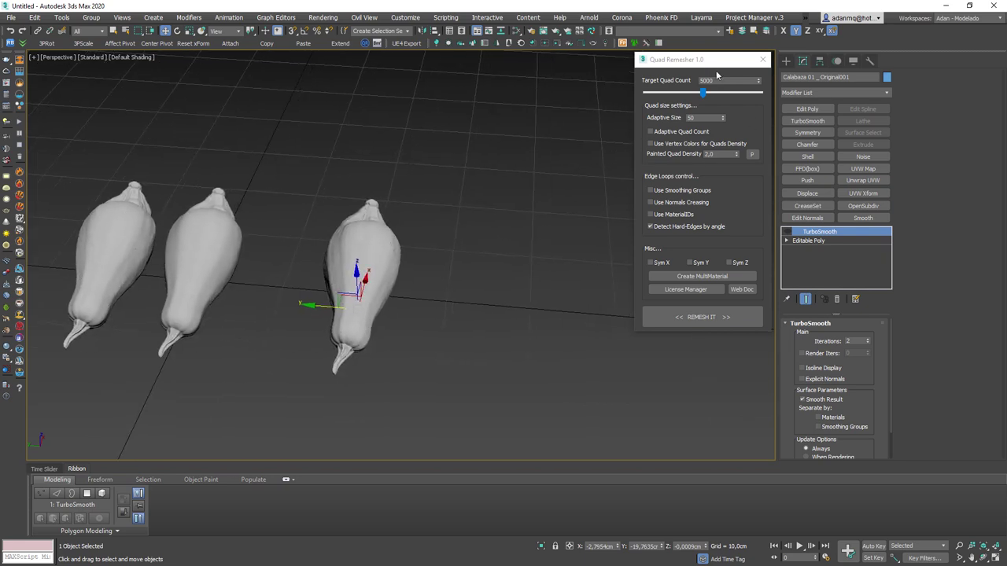
- Run REMESH IT on the copied gourd and toggle Edged Faces to view the result
click(700, 318)
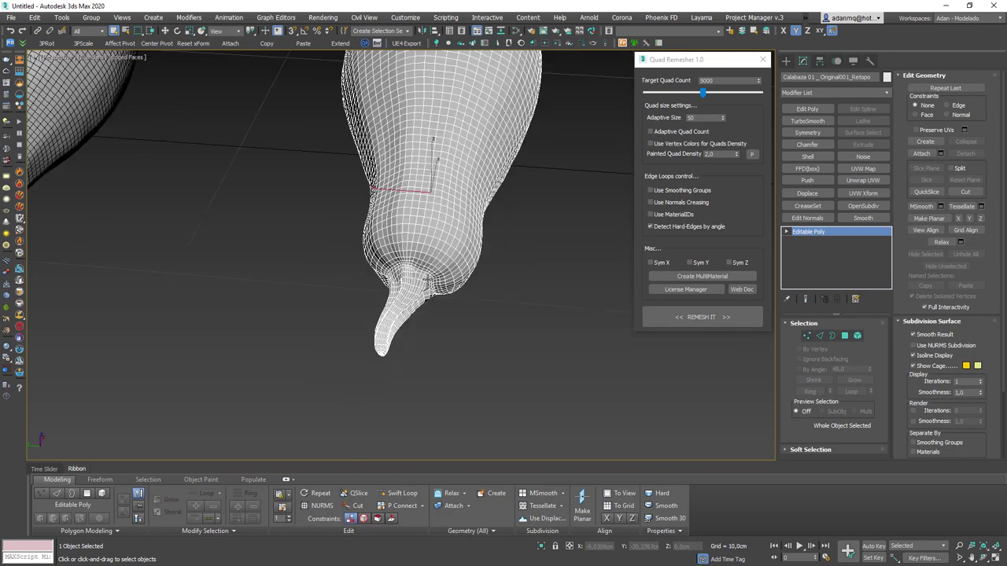
key(F4)
scroll(412, 315, down, 5)
mouse_move(411, 315)
alt+middle_down()
mouse_move(364, 292)
mouse_move(436, 304)
mouse_move(416, 292)
alt+middle_up()
scroll(366, 297, up, 5)
key(F4)
scroll(370, 303, down, 2)
scroll(436, 305, up, 2)
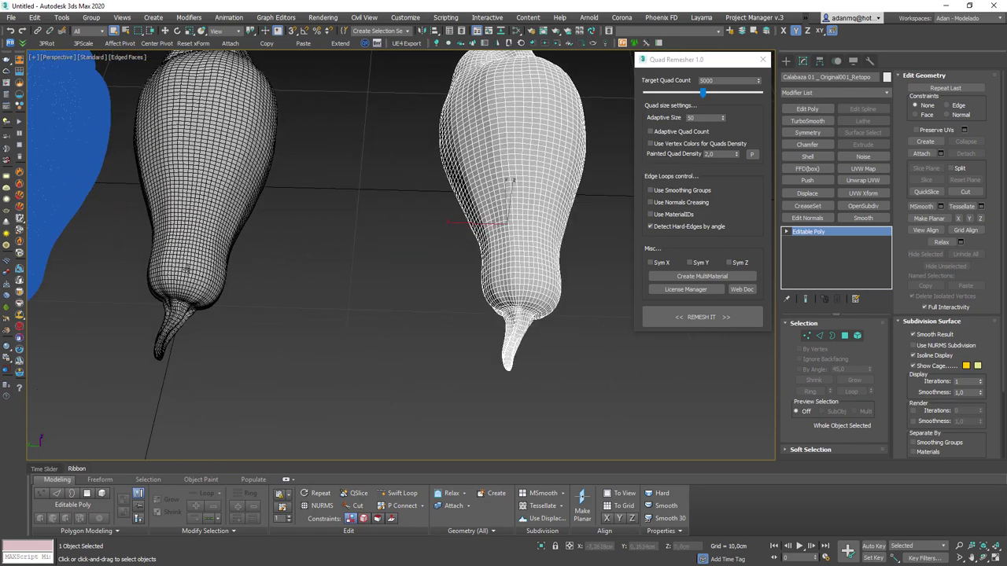
- Compare the low-poly gourd with Calabaza 01 _Original001_Retopo, showing the new mesh's quad edges
click(186, 268)
scroll(189, 269, up, 3)
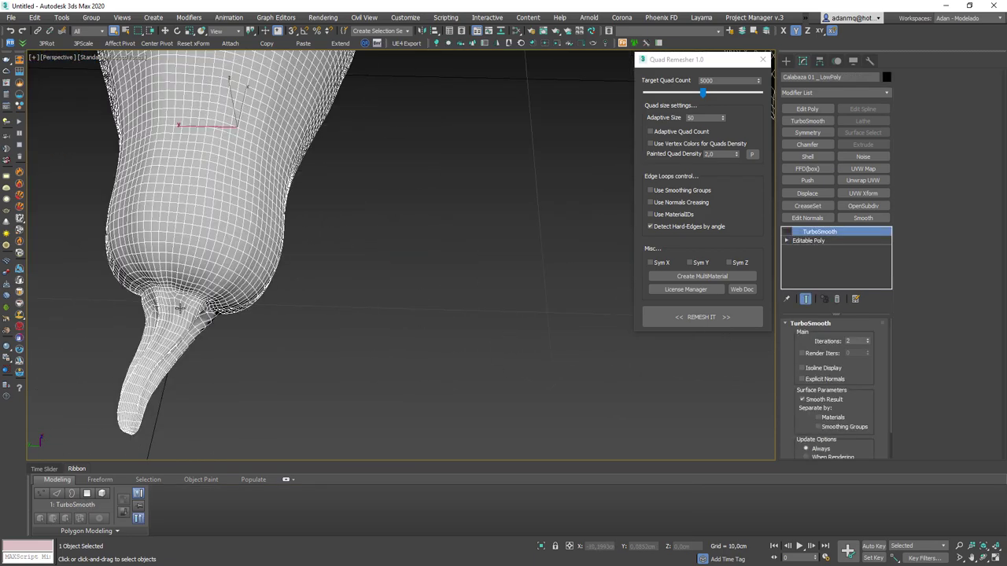
key(F4)
scroll(325, 306, down, 4)
click(408, 272)
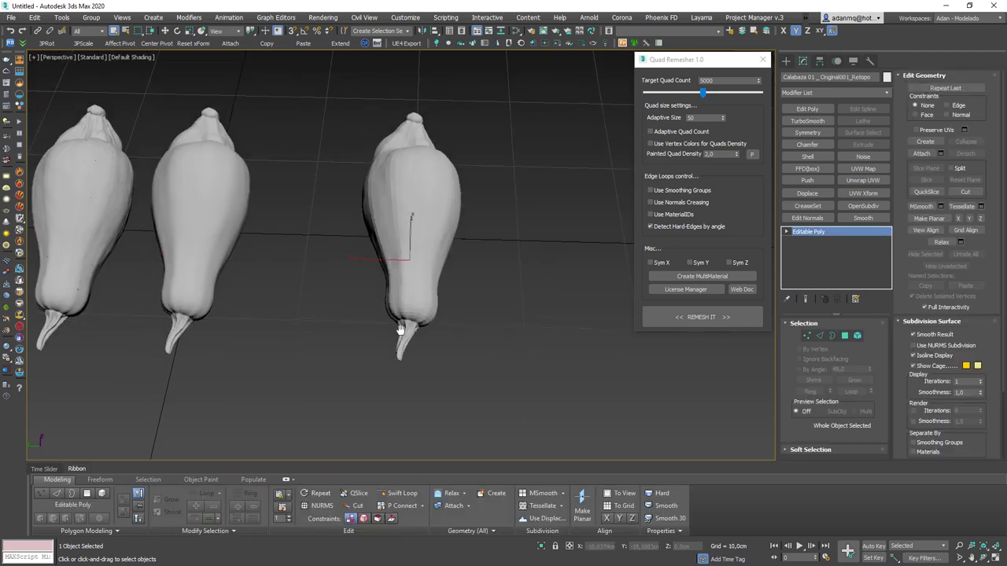
mouse_move(400, 328)
alt+middle_down()
mouse_move(484, 300)
mouse_move(540, 313)
mouse_move(391, 323)
alt+middle_up()
scroll(378, 323, up, 2)
scroll(370, 324, up, 2)
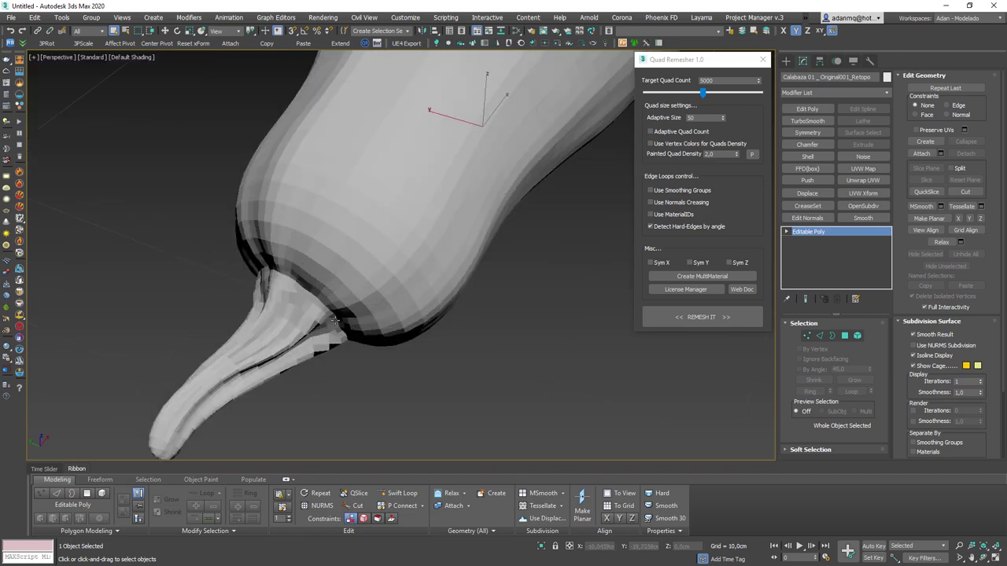
scroll(347, 330, up, 2)
key(F4)
scroll(313, 336, down, 3)
alt+middle_drag(310, 335, 394, 283)
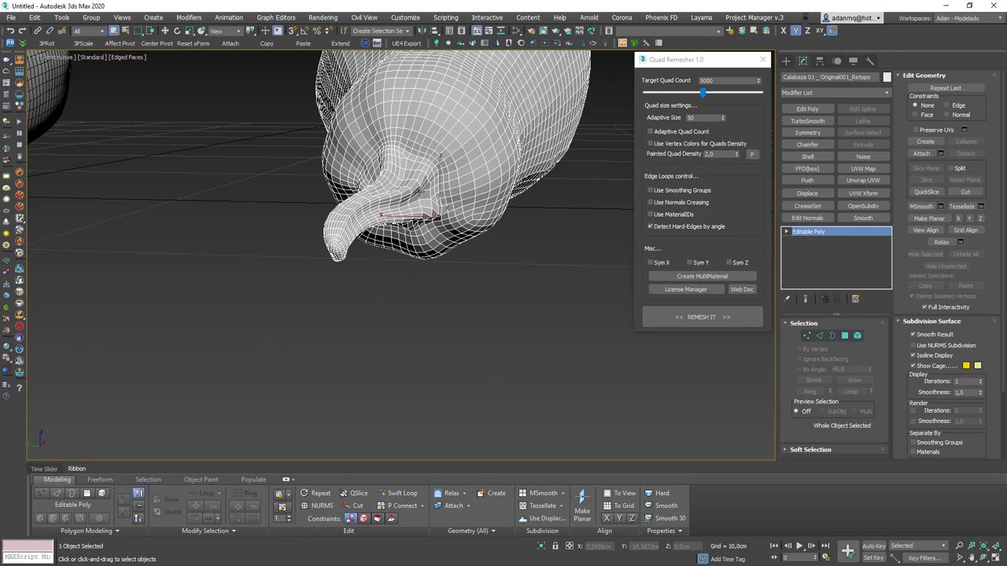
scroll(416, 264, up, 3)
scroll(444, 265, up, 2)
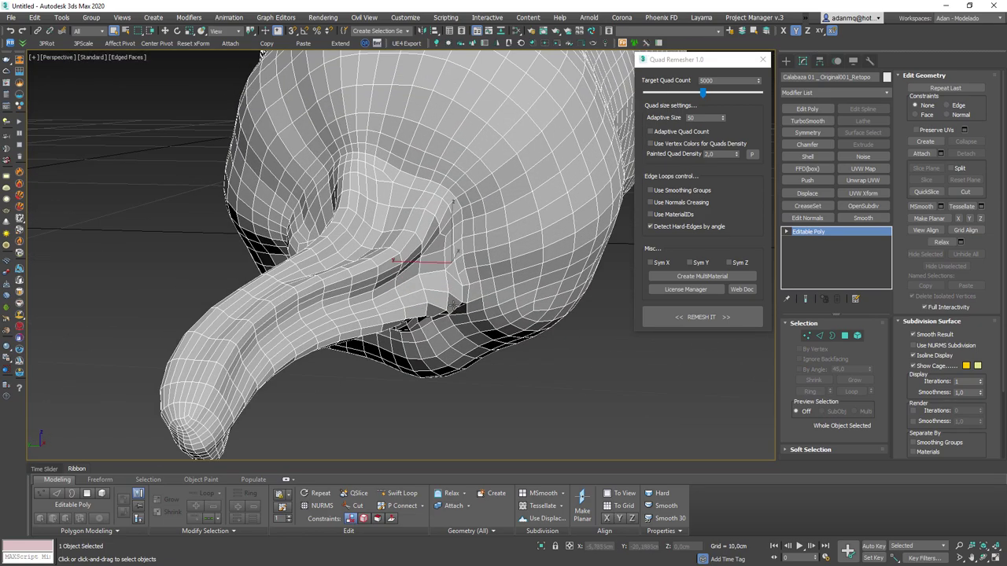
- In Vertex mode, select a vertex at the stem junction, then orbit out to all three gourds
key(1)
mouse_move(463, 288)
alt+middle_down()
mouse_move(435, 306)
mouse_move(487, 308)
mouse_move(473, 277)
alt+middle_up()
click(433, 304)
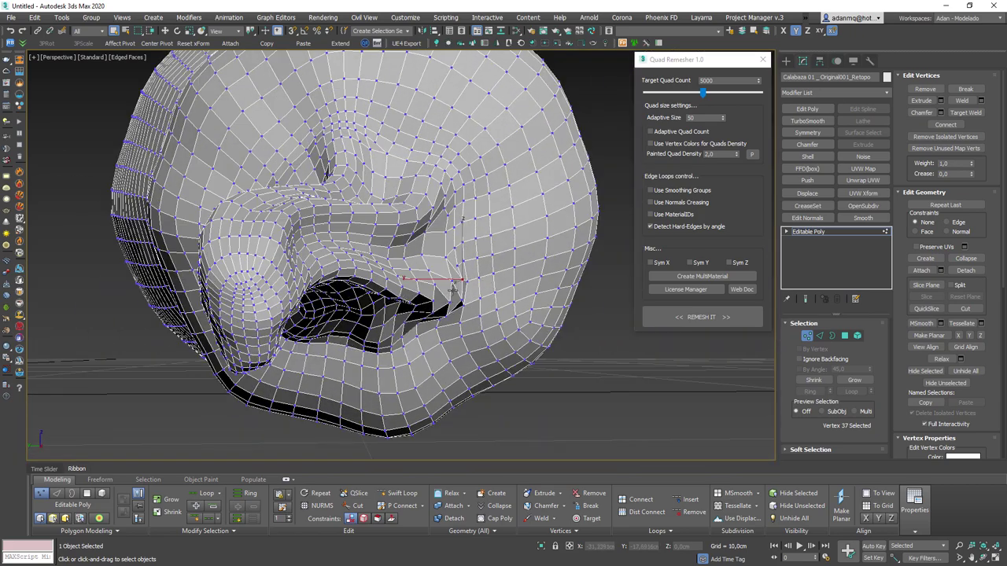
mouse_move(452, 290)
alt+middle_down()
mouse_move(381, 292)
mouse_move(348, 358)
mouse_move(310, 295)
mouse_move(157, 282)
mouse_move(420, 380)
mouse_move(597, 390)
mouse_move(472, 355)
mouse_move(393, 360)
mouse_move(386, 407)
mouse_move(480, 205)
alt+middle_up()
alt+middle_drag(486, 136, 488, 266)
- Clear the stem vertices, exit Vertex mode, and test-move the remeshed gourd with Move
scroll(488, 265, down, 3)
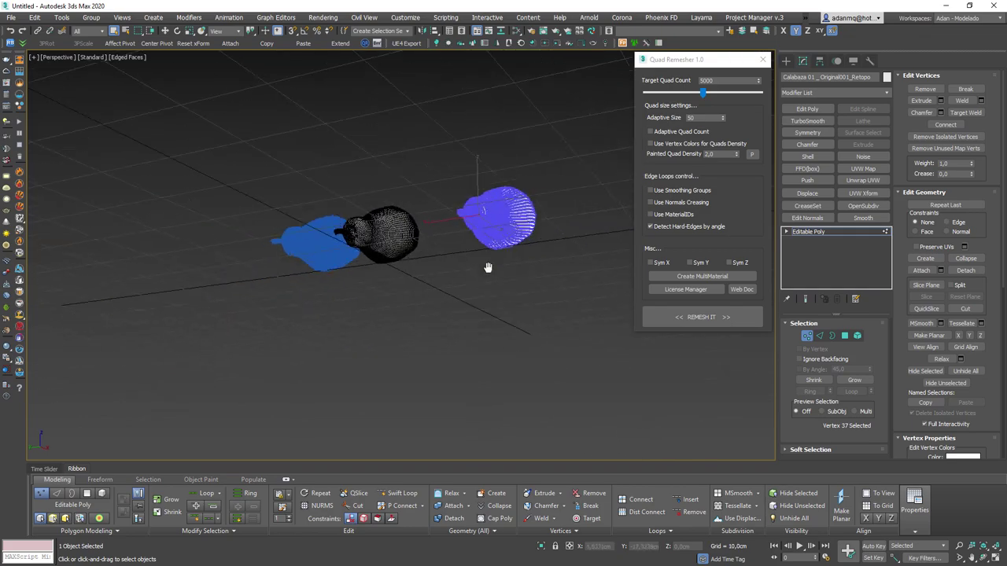
scroll(488, 265, up, 6)
mouse_move(440, 331)
alt+middle_down()
mouse_move(403, 359)
mouse_move(449, 366)
mouse_move(447, 355)
mouse_move(387, 362)
alt+middle_up()
scroll(447, 355, down, 5)
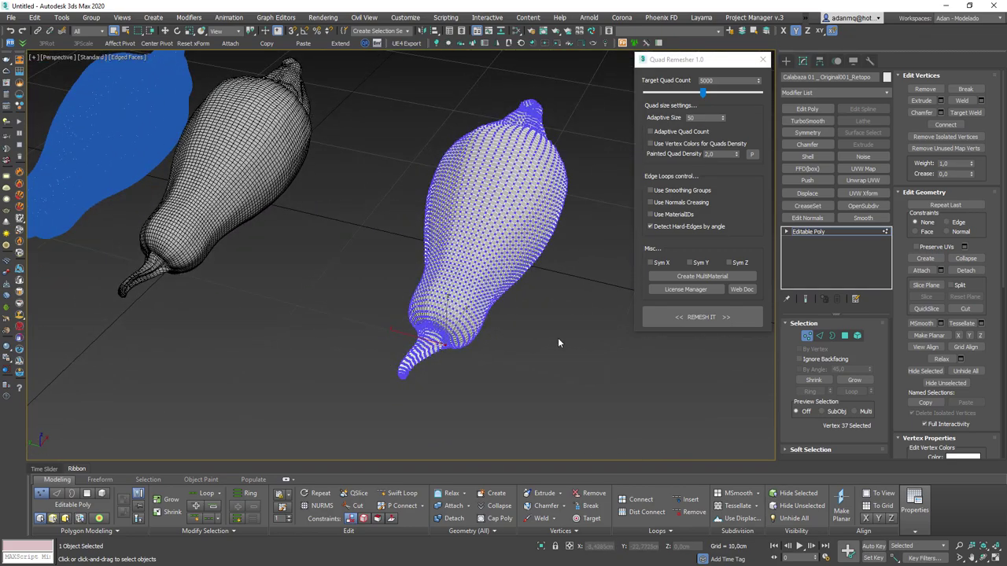
click(614, 317)
key(1)
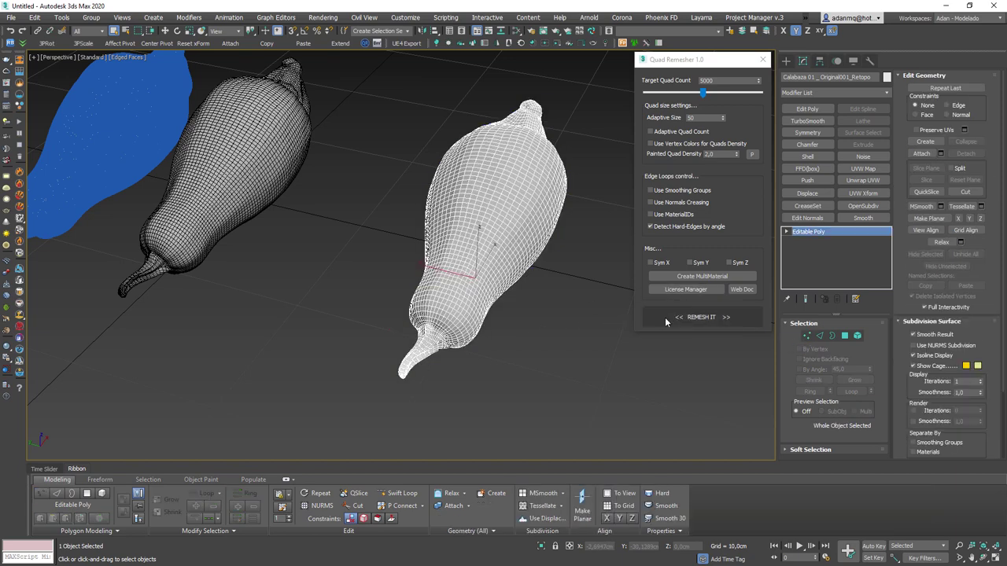
middle_drag(520, 320, 496, 327)
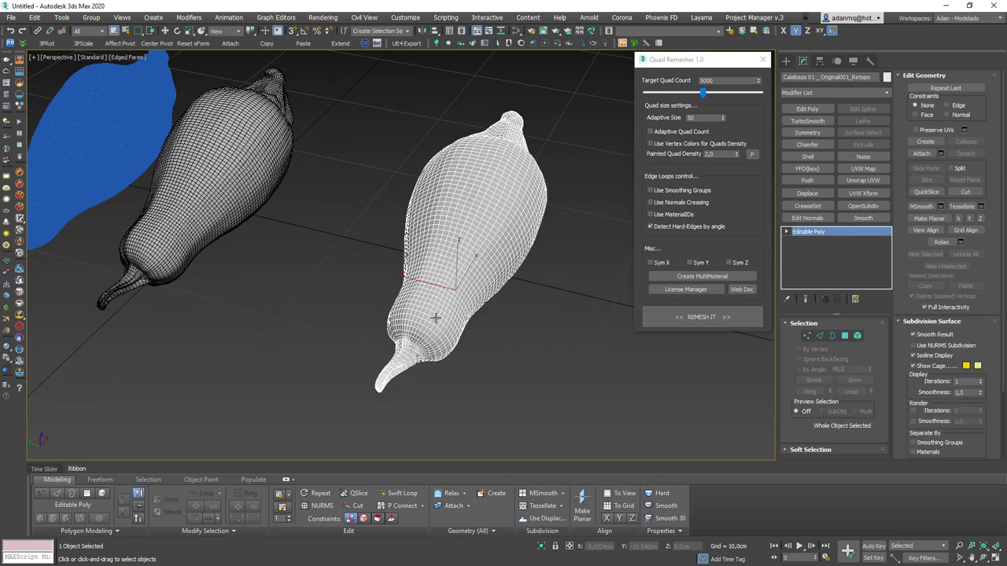
key(w)
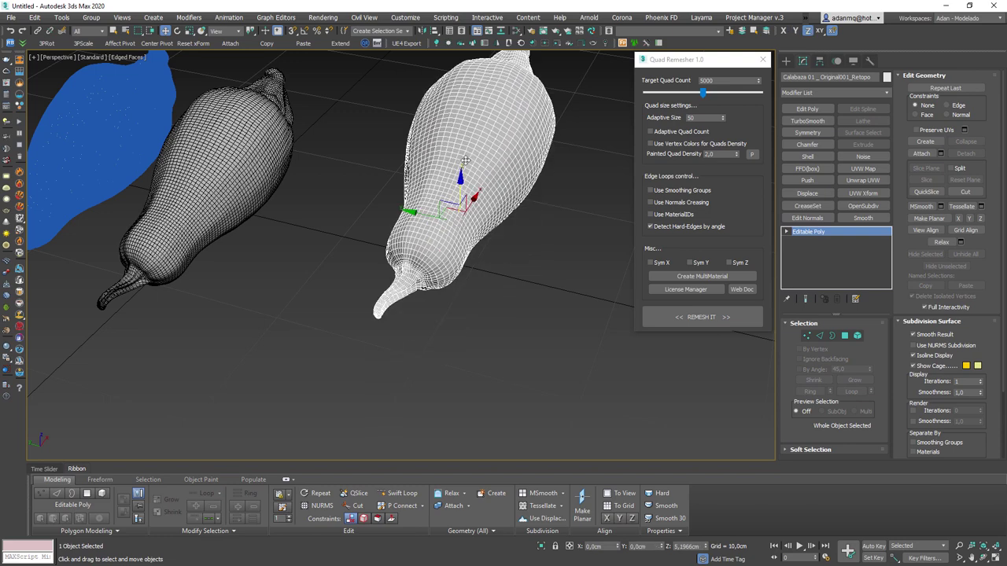
drag(455, 275, 560, 312)
- Unhide All to restore the original gourd, then test-move it off the remesh and undo
right_click(560, 311)
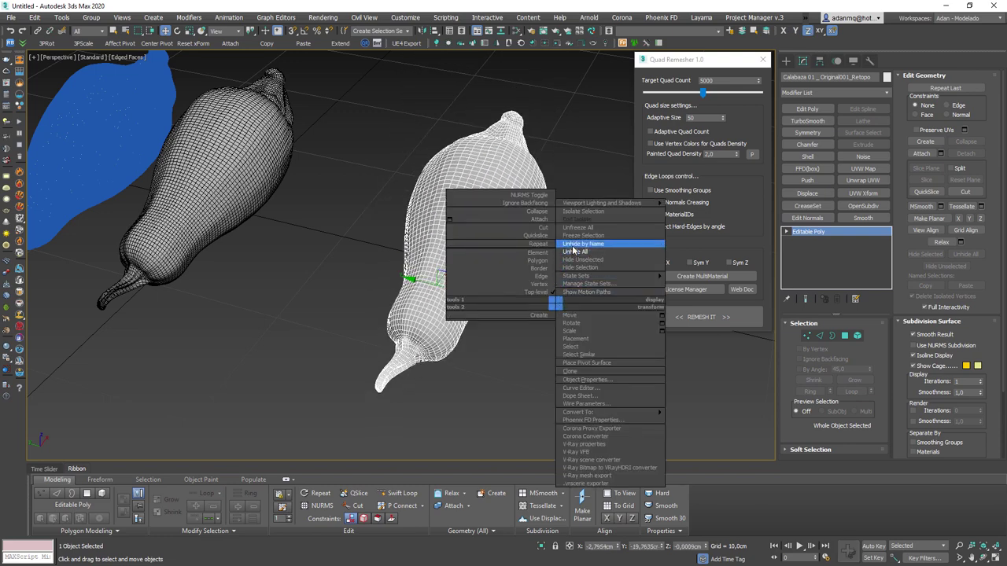
click(575, 253)
click(563, 324)
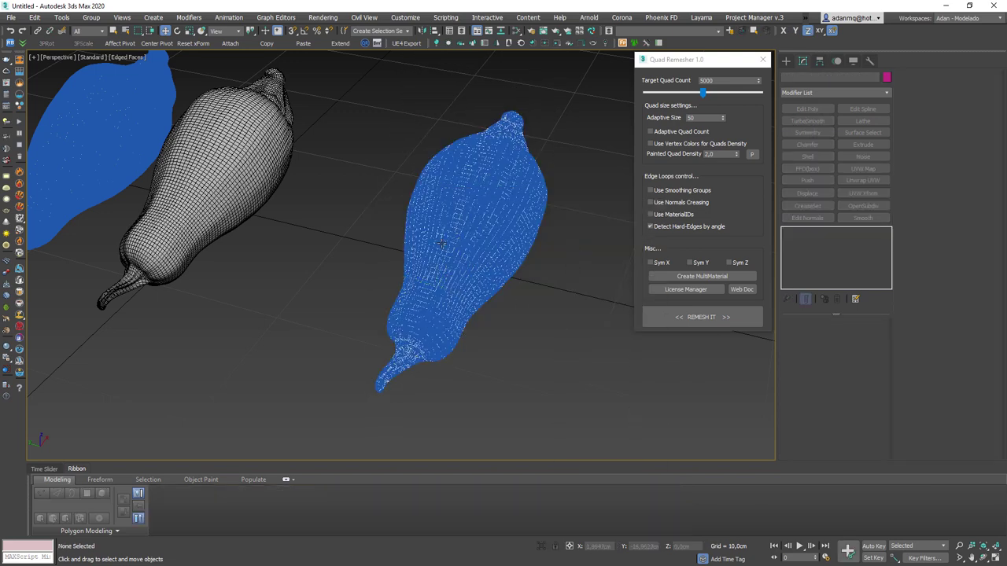
click(481, 320)
scroll(481, 318, up, 4)
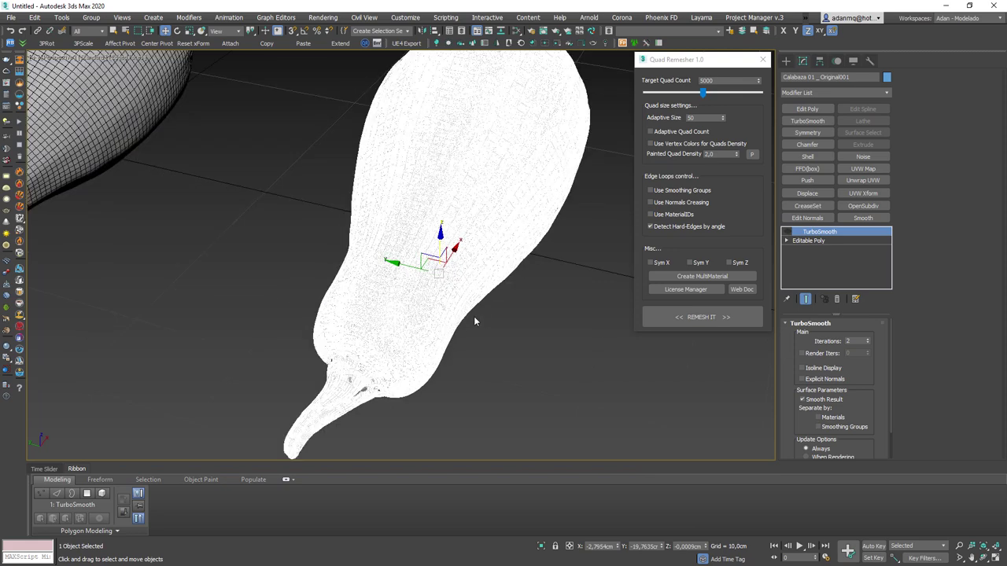
drag(408, 265, 435, 320)
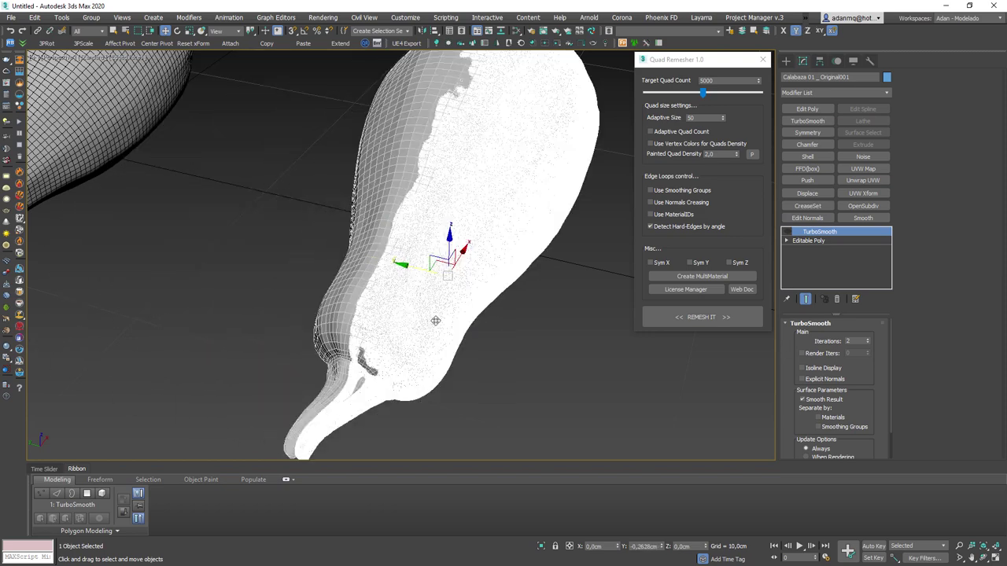
key(ctrl+z)
scroll(425, 350, up, 3)
scroll(369, 367, up, 3)
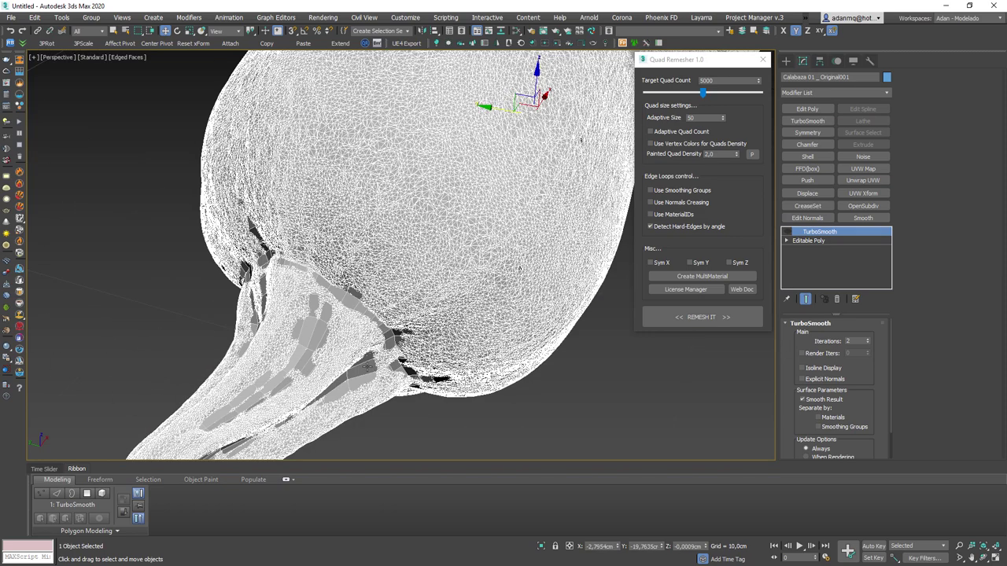
click(367, 364)
scroll(425, 378, down, 5)
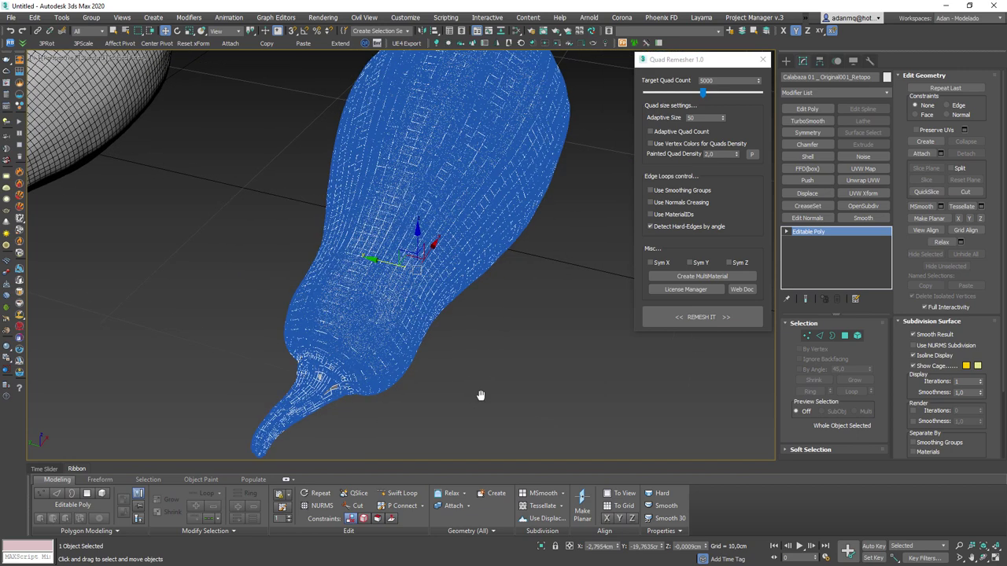
click(479, 398)
key(ctrl+z)
key(ctrl+z)
- Set Target Quad Count to 1000 and remesh the original gourd
double_click(726, 79)
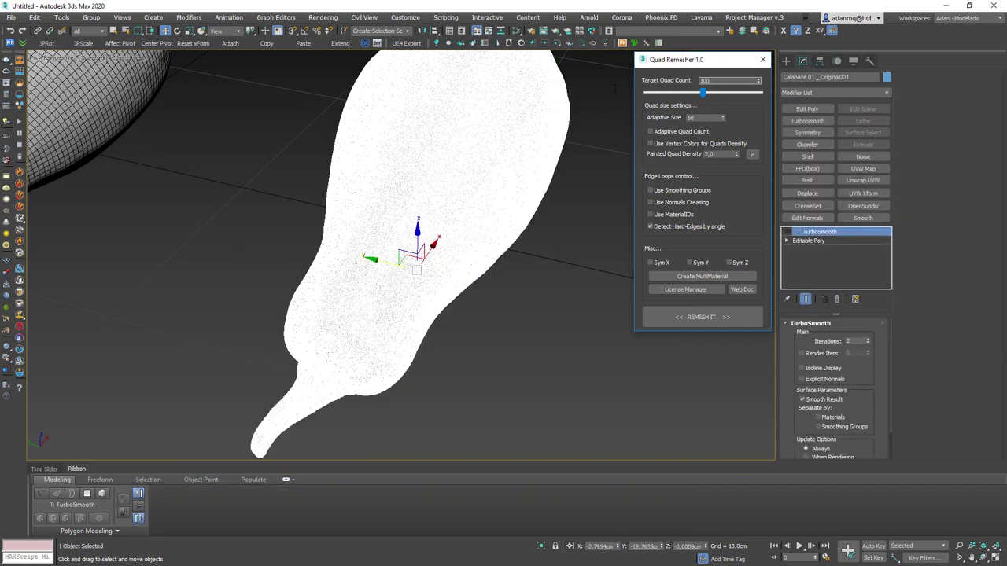
text(0)
key(Return)
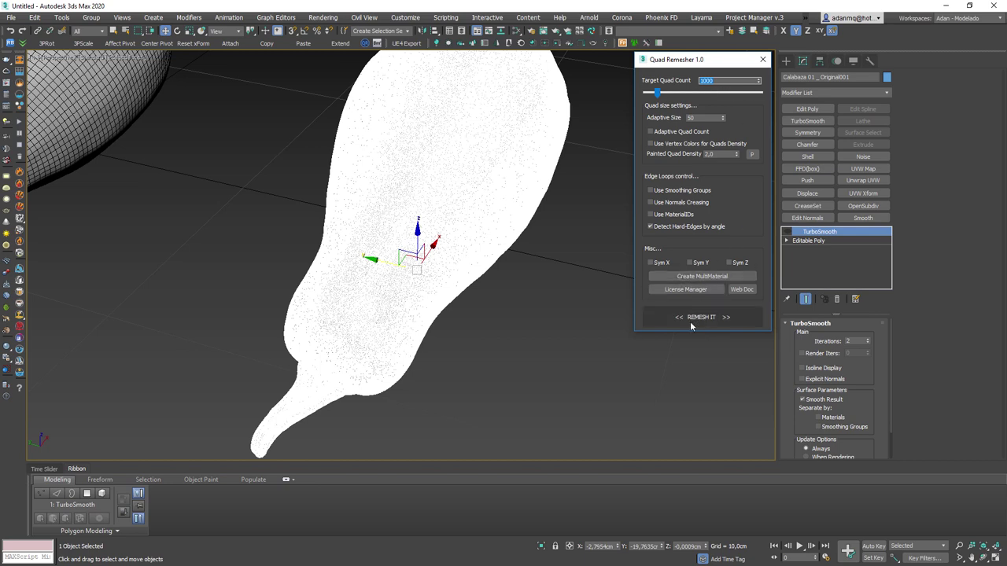
click(690, 321)
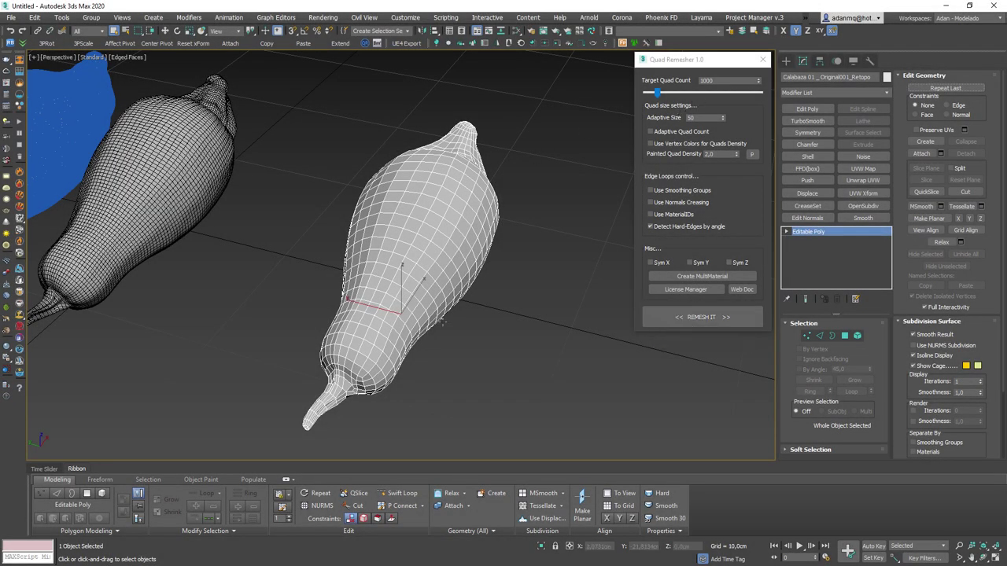
- Orbit and zoom to inspect the coarse 1000-quad remesh, then hide the right gourd
mouse_move(442, 323)
alt+middle_down()
mouse_move(433, 288)
mouse_move(425, 309)
mouse_move(377, 279)
mouse_move(431, 303)
mouse_move(528, 307)
mouse_move(466, 367)
mouse_move(464, 318)
mouse_move(333, 254)
mouse_move(319, 364)
mouse_move(195, 319)
alt+middle_up()
scroll(466, 366, down, 5)
scroll(464, 318, up, 5)
scroll(195, 318, down, 3)
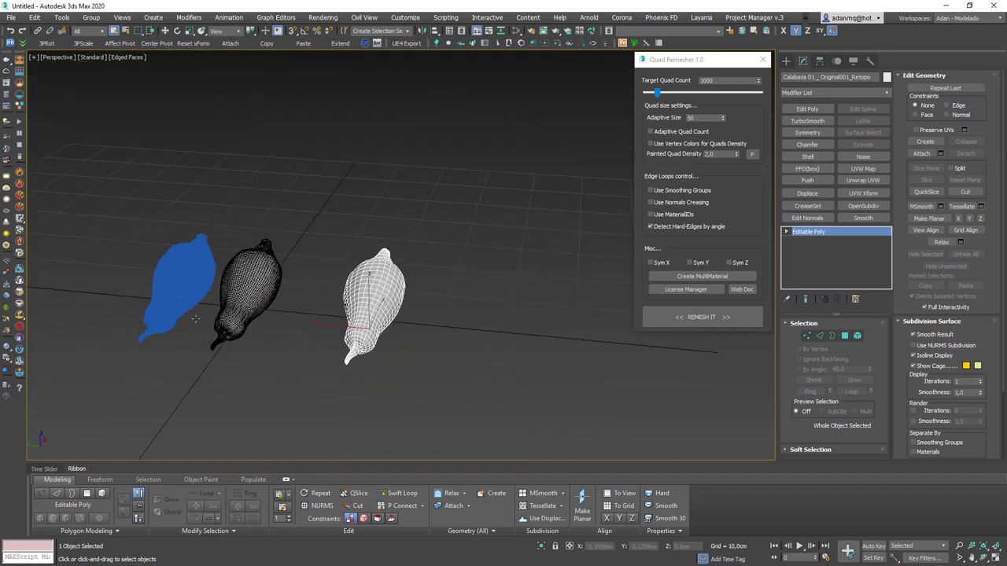
scroll(195, 319, up, 5)
scroll(230, 363, up, 3)
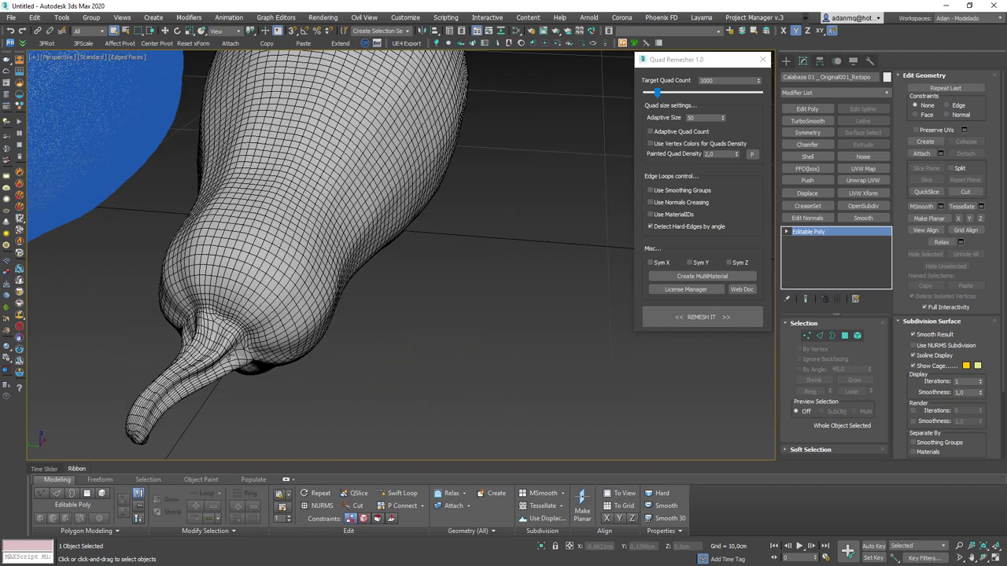
scroll(298, 345, down, 5)
alt+middle_drag(298, 346, 427, 356)
key(alt+h)
- Unhide the original gourd, select it, and set Target Quad Count to 6000
right_click(422, 323)
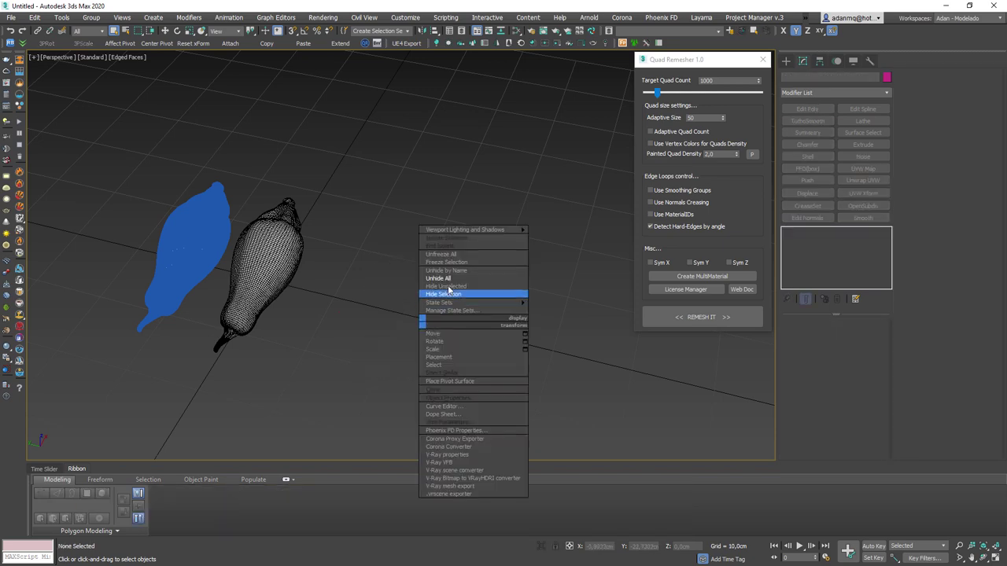
click(440, 293)
click(399, 312)
scroll(397, 314, up, 2)
text(6000)
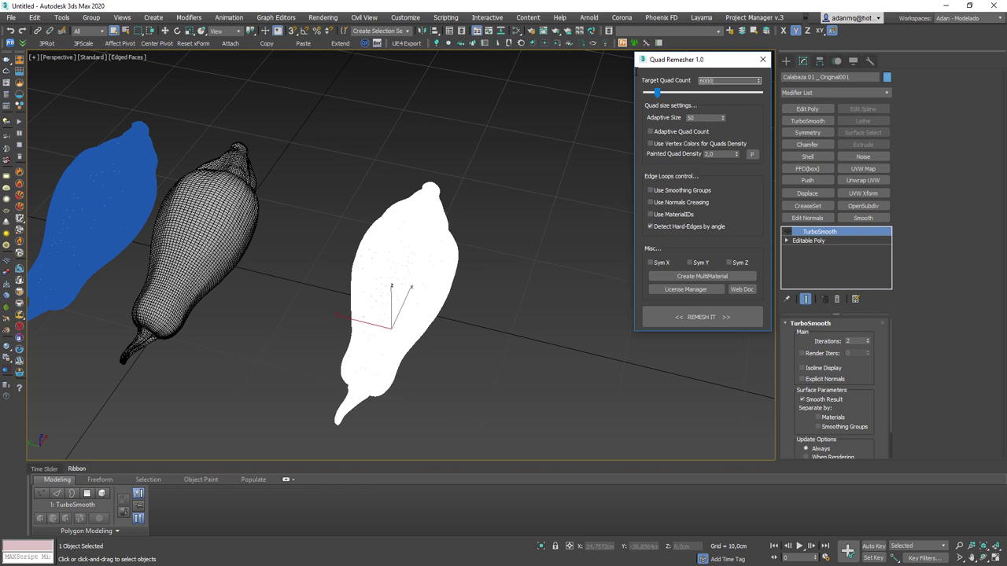
key(Return)
key(Tab)
- Select Calabaza 01_LowPoly and orbit until the gourds stand upright
scroll(396, 346, up, 5)
middle_drag(483, 364, 368, 321)
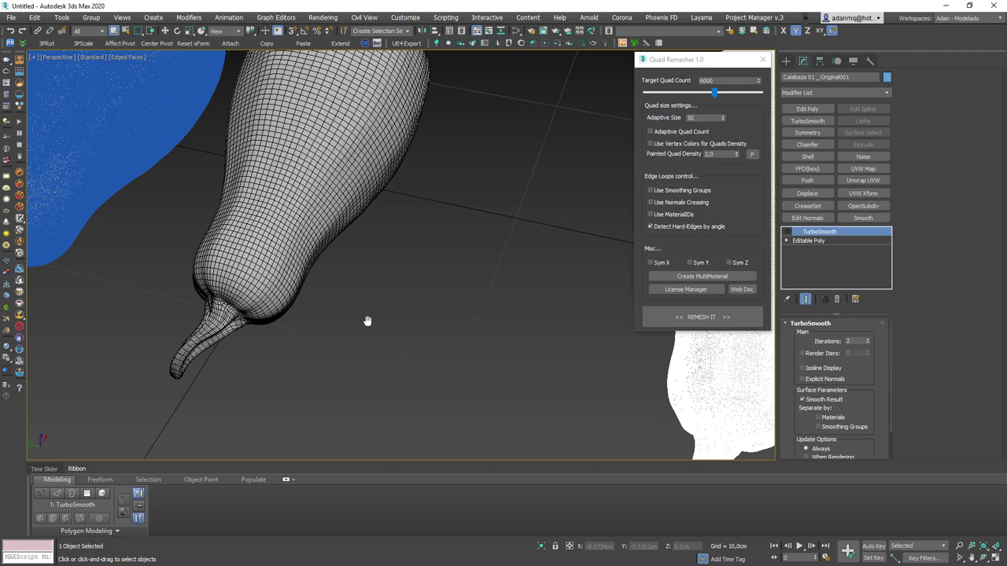
scroll(236, 343, up, 3)
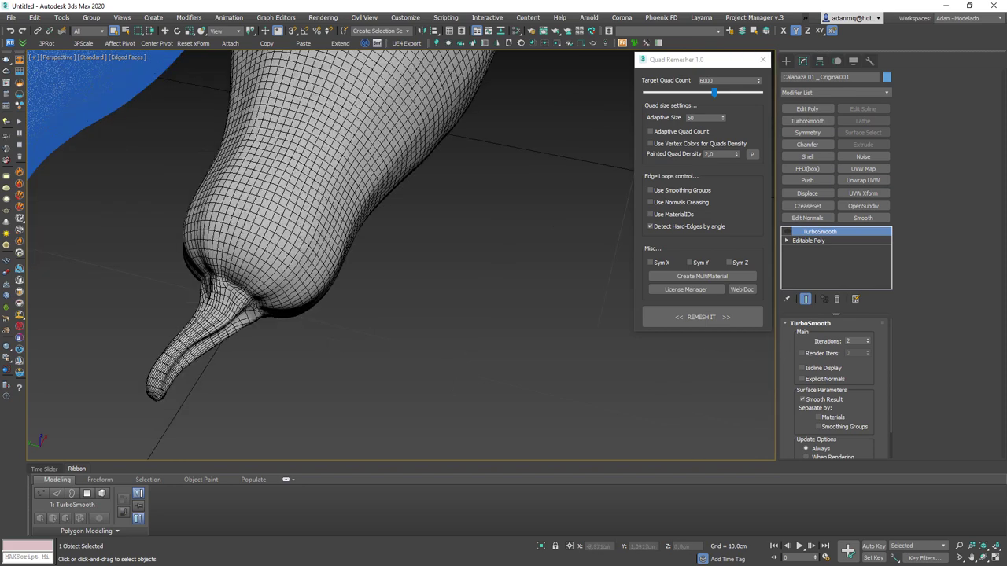
scroll(279, 254, up, 3)
click(280, 254)
mouse_move(322, 292)
alt+middle_down()
mouse_move(427, 181)
mouse_move(417, 216)
alt+middle_up()
scroll(427, 181, up, 2)
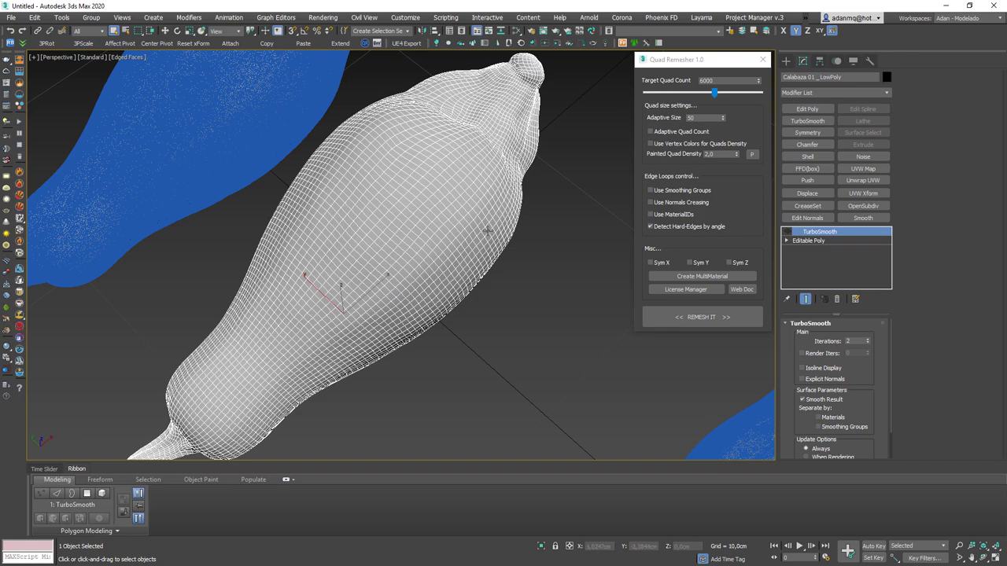
alt+middle_drag(230, 331, 330, 398)
scroll(331, 398, up, 3)
scroll(370, 346, up, 2)
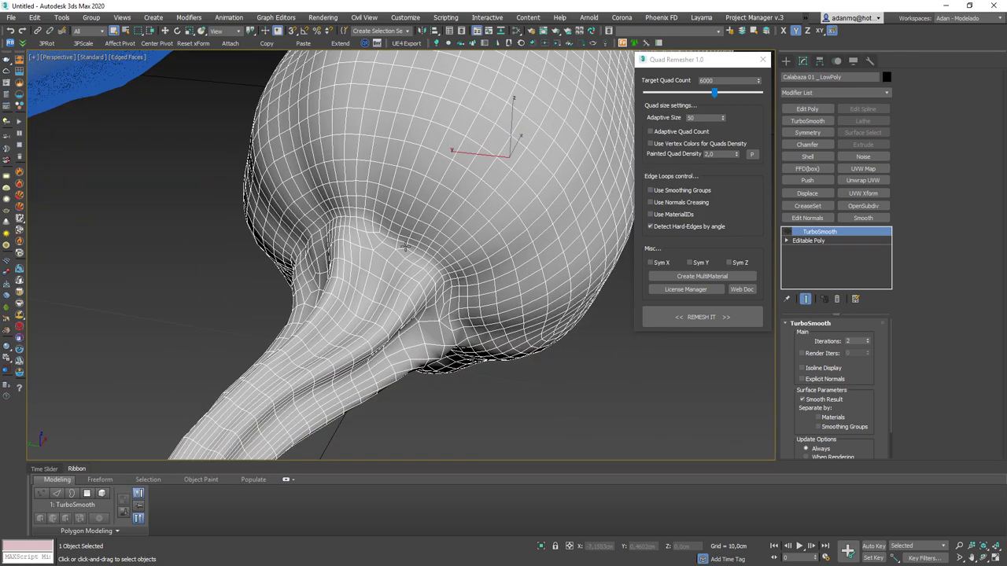
- Inspect the LowPoly gourd's quad flow around its neck and tail from several angles
mouse_move(254, 400)
alt+middle_down()
mouse_move(292, 367)
mouse_move(295, 344)
alt+middle_up()
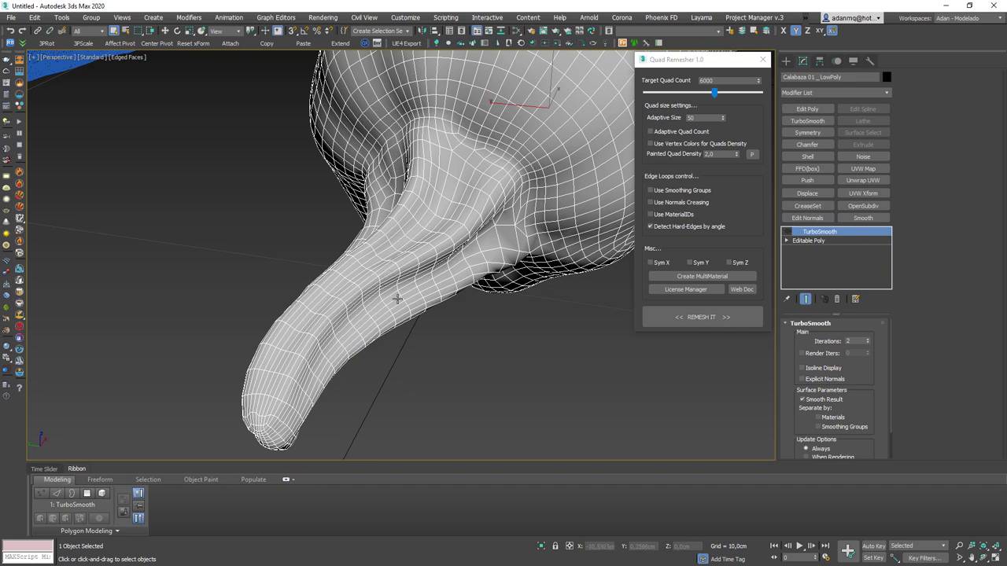
scroll(424, 245, up, 2)
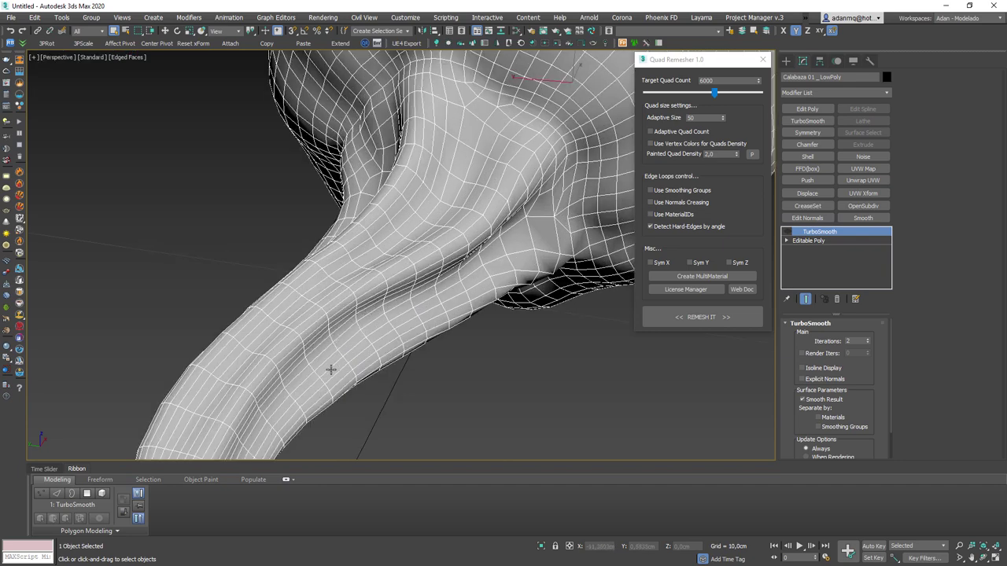
scroll(297, 356, down, 3)
scroll(333, 342, down, 3)
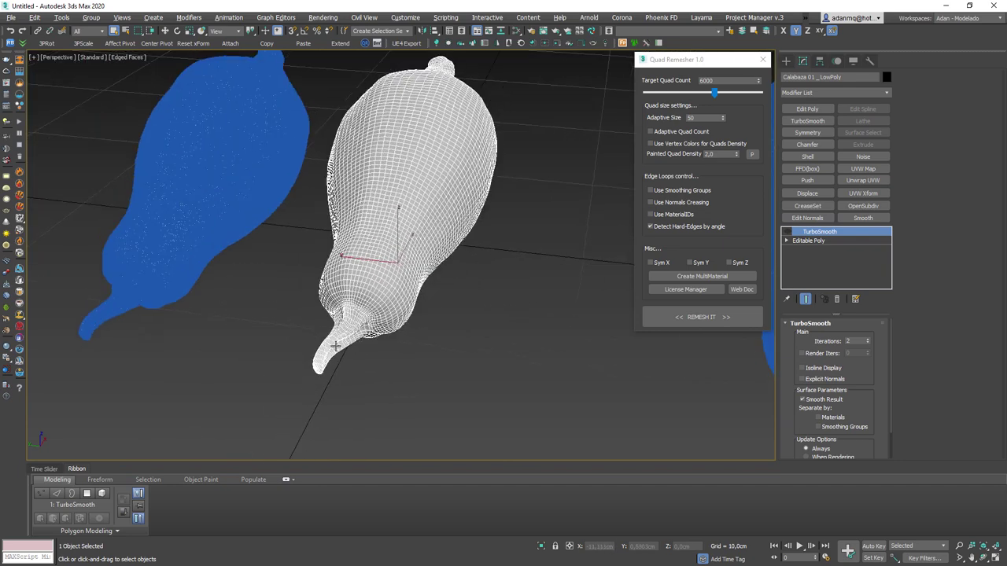
alt+middle_drag(336, 348, 526, 383)
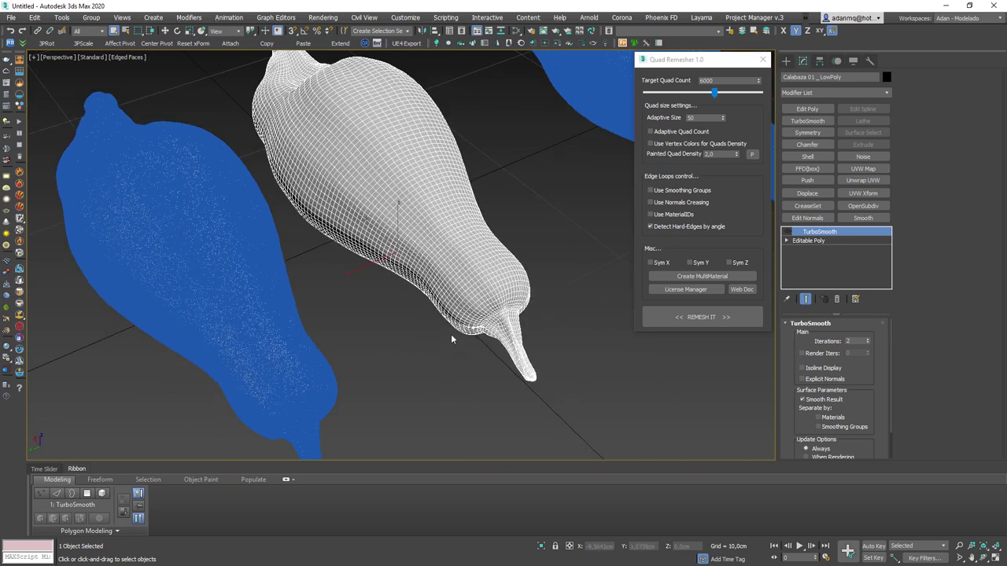
scroll(513, 306, up, 3)
scroll(509, 325, down, 4)
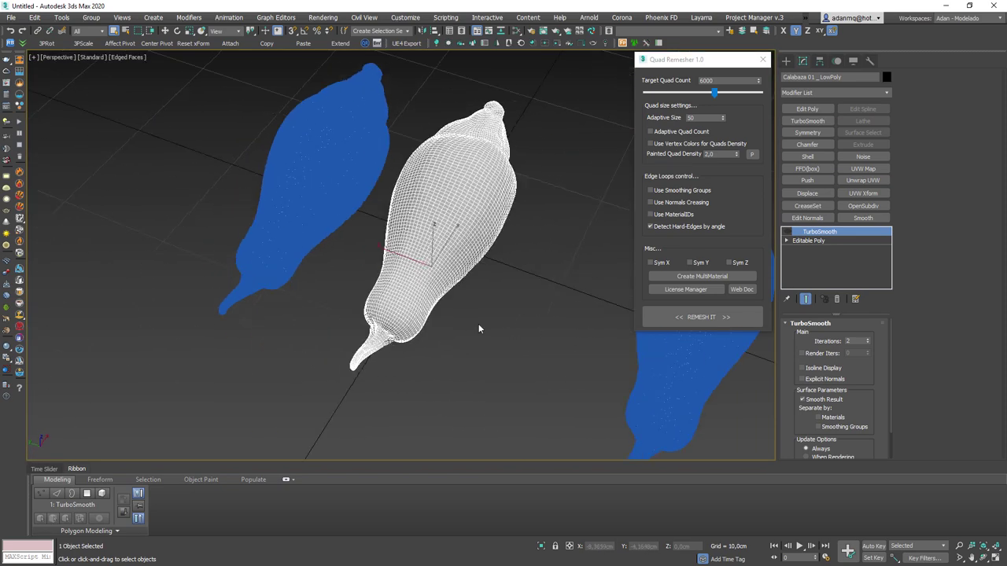
mouse_move(510, 325)
alt+middle_down()
mouse_move(634, 144)
mouse_move(355, 260)
alt+middle_up()
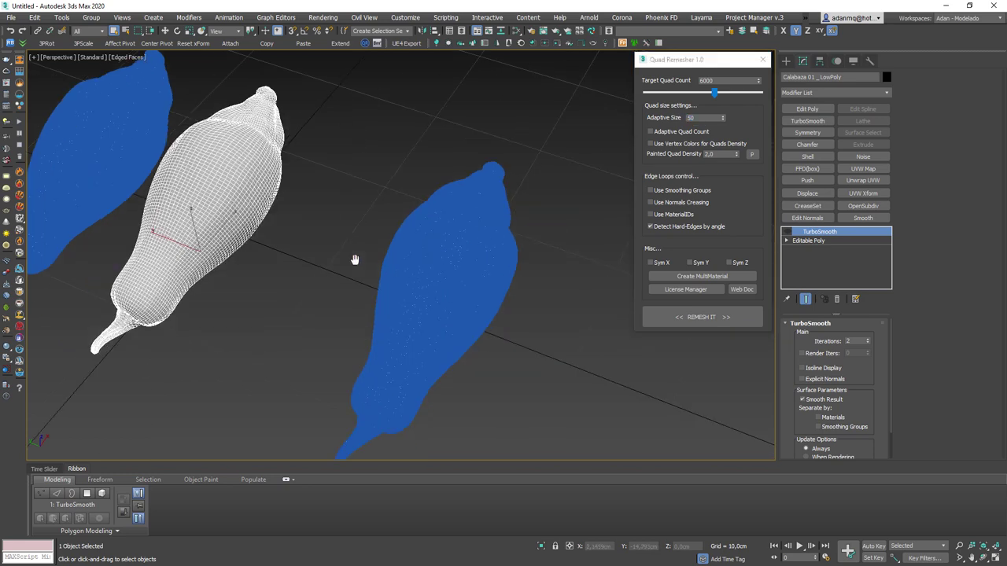
scroll(355, 260, down, 2)
- Select the original gourd and edit its Adaptive Size value
click(341, 253)
click(716, 131)
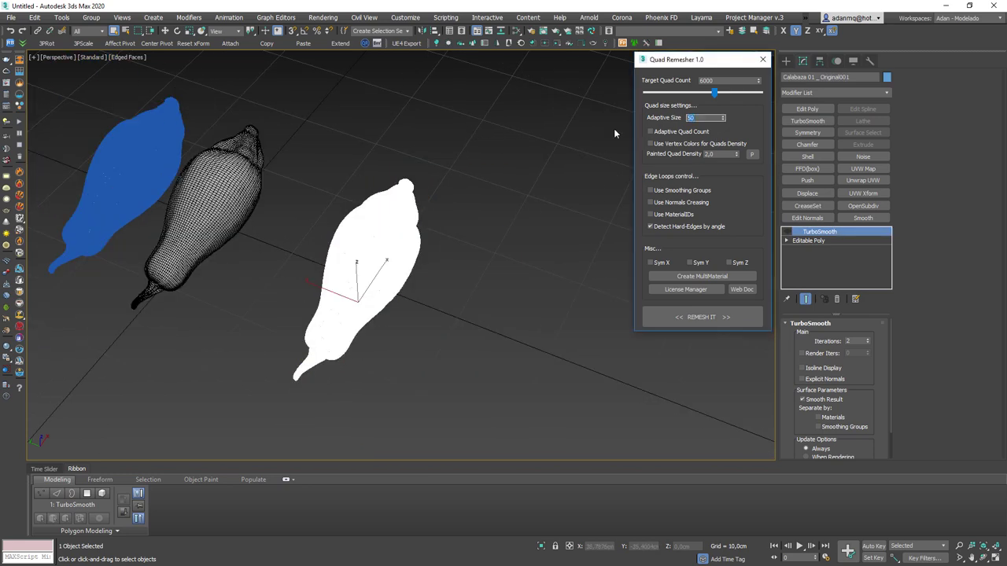
text(0)
middle_drag(461, 302, 468, 307)
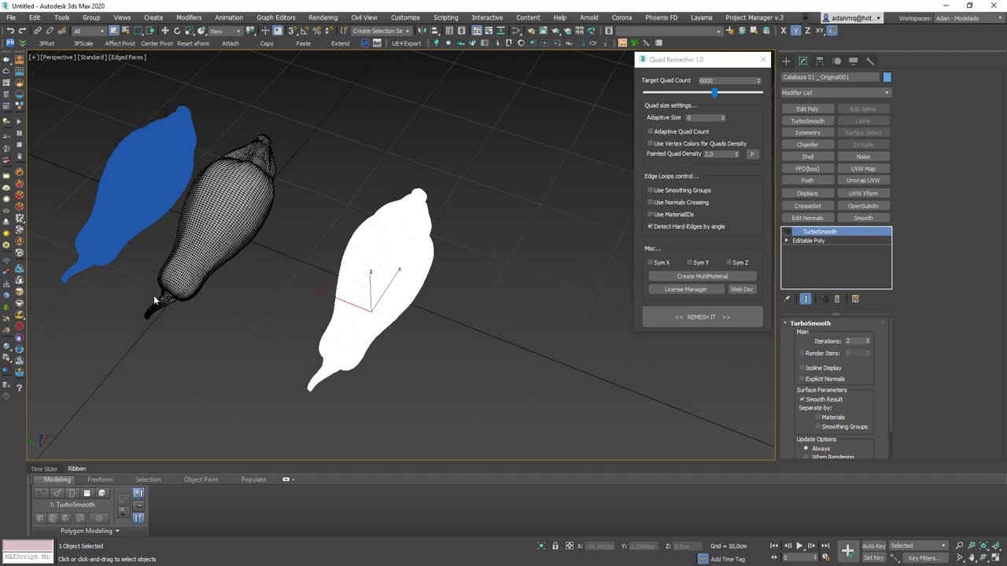
scroll(155, 300, up, 5)
scroll(236, 298, down, 3)
scroll(236, 299, down, 3)
mouse_move(401, 400)
middle_down()
mouse_move(342, 293)
mouse_move(298, 299)
middle_up()
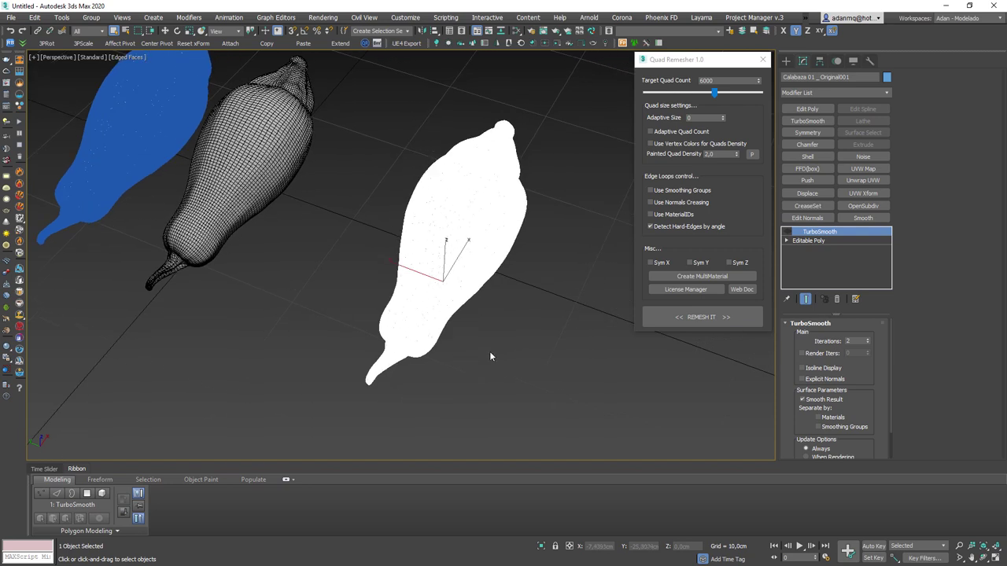
- Set Target Quad Count to 2000 and start remeshing the white gourd
double_click(712, 80)
text(2000)
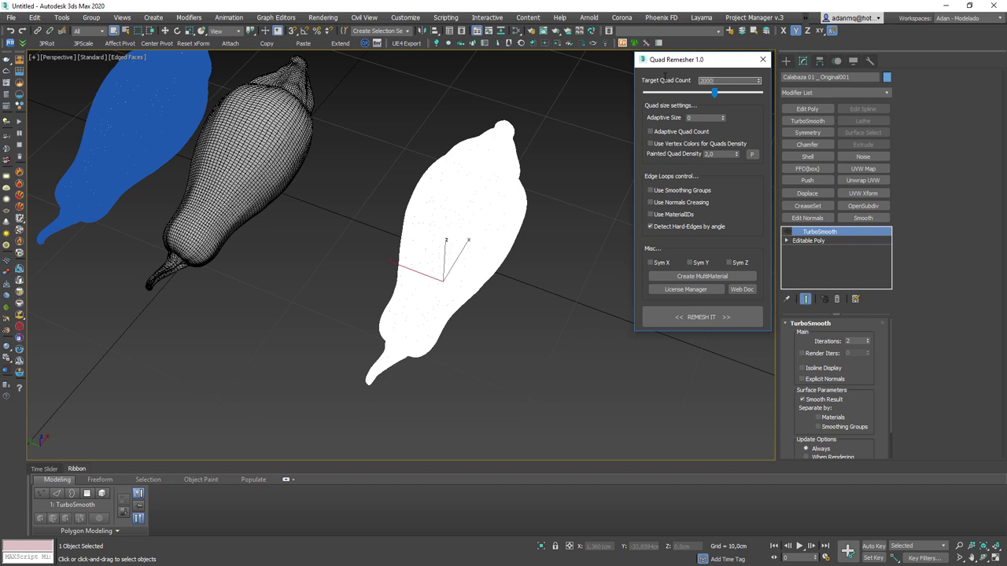
key(Return)
click(718, 117)
scroll(586, 313, down, 3)
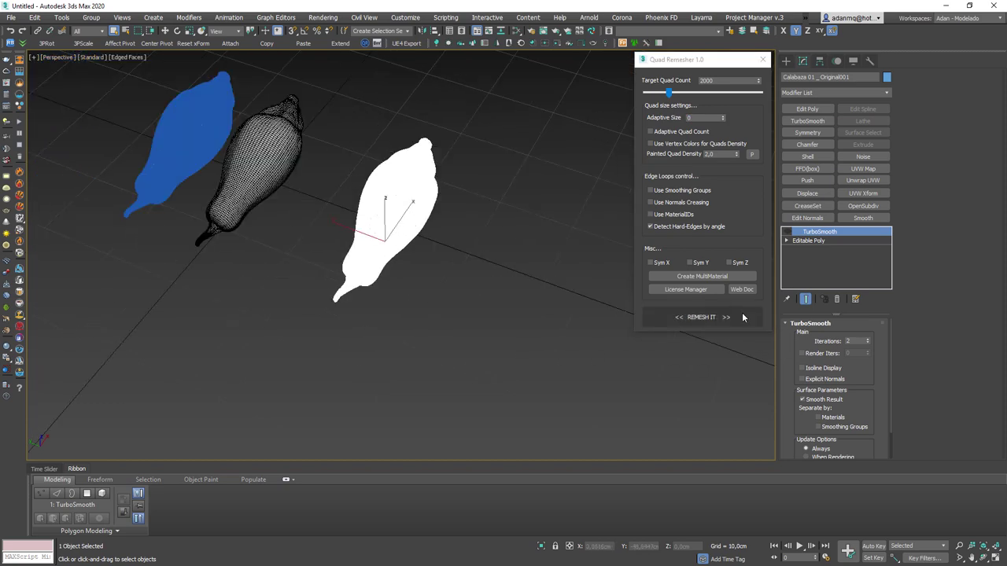
click(693, 317)
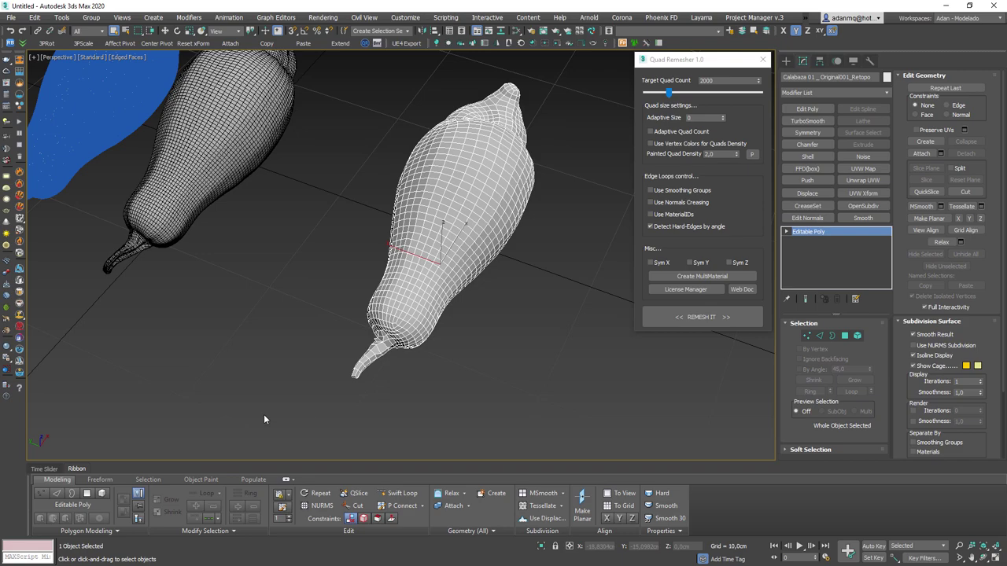
- Orbit and zoom around the 2000-quad Retopo gourd to inspect its even quads
alt+middle_drag(264, 413, 449, 288)
scroll(480, 230, up, 5)
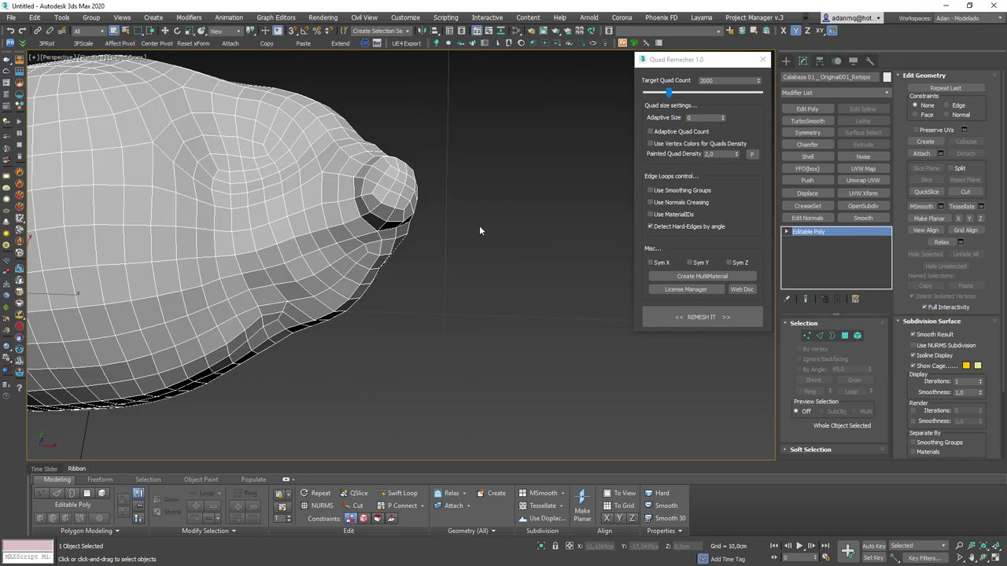
scroll(215, 236, down, 3)
scroll(334, 248, down, 2)
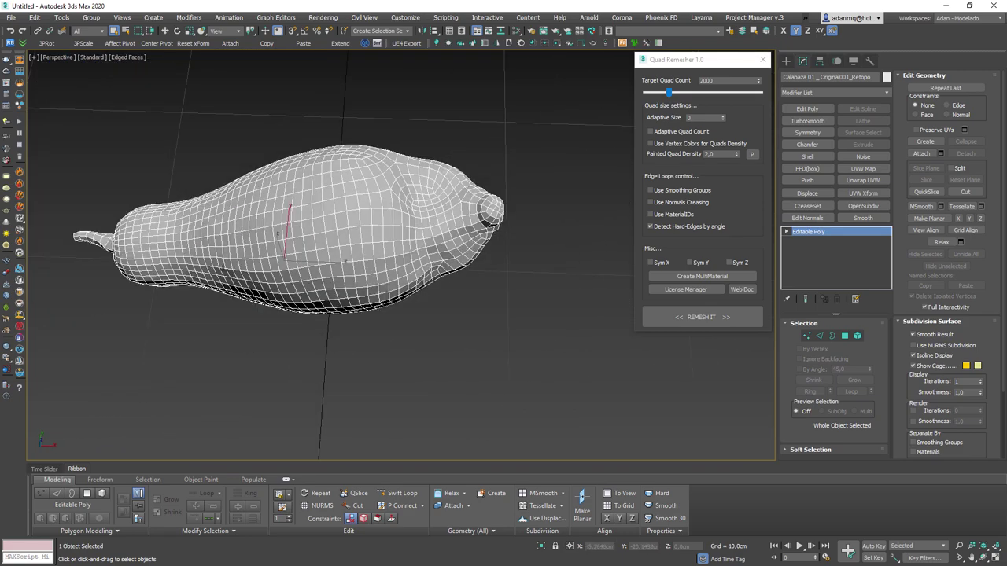
mouse_move(277, 234)
alt+middle_down()
mouse_move(321, 243)
mouse_move(412, 195)
mouse_move(366, 304)
mouse_move(301, 244)
alt+middle_up()
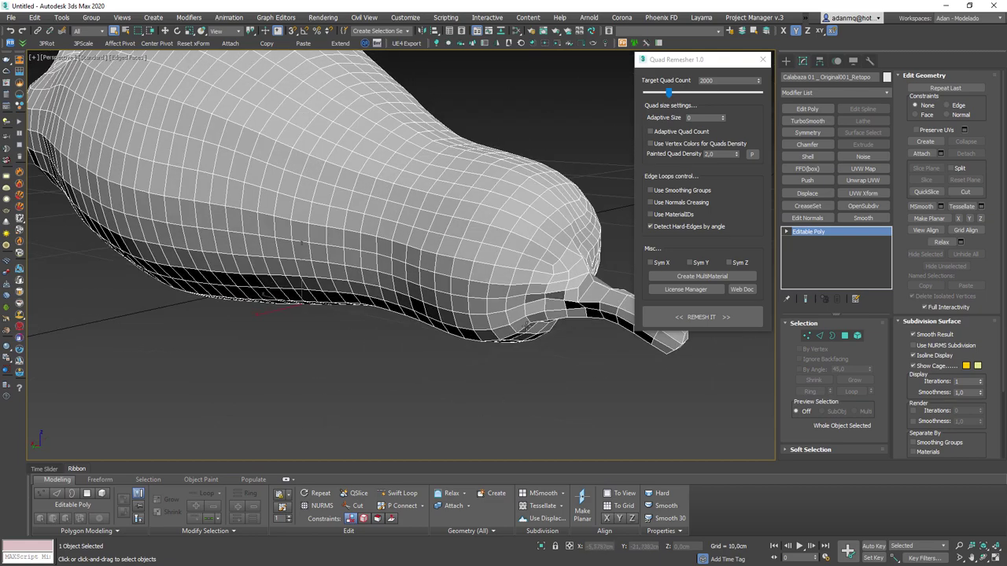
mouse_move(526, 323)
alt+middle_down()
mouse_move(523, 259)
mouse_move(540, 273)
alt+middle_up()
scroll(503, 260, up, 1)
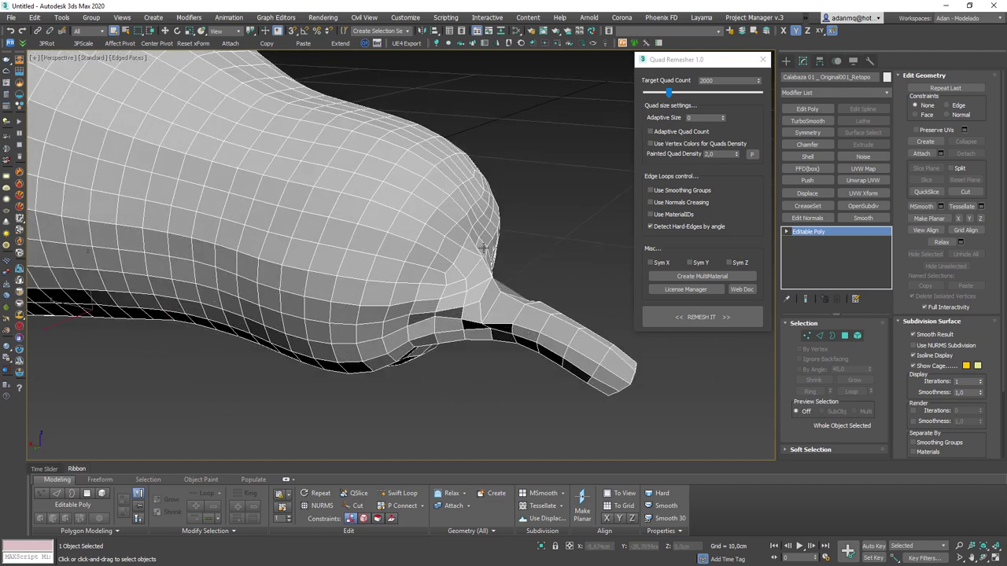
scroll(512, 331, up, 1)
scroll(515, 340, down, 2)
scroll(535, 346, down, 1)
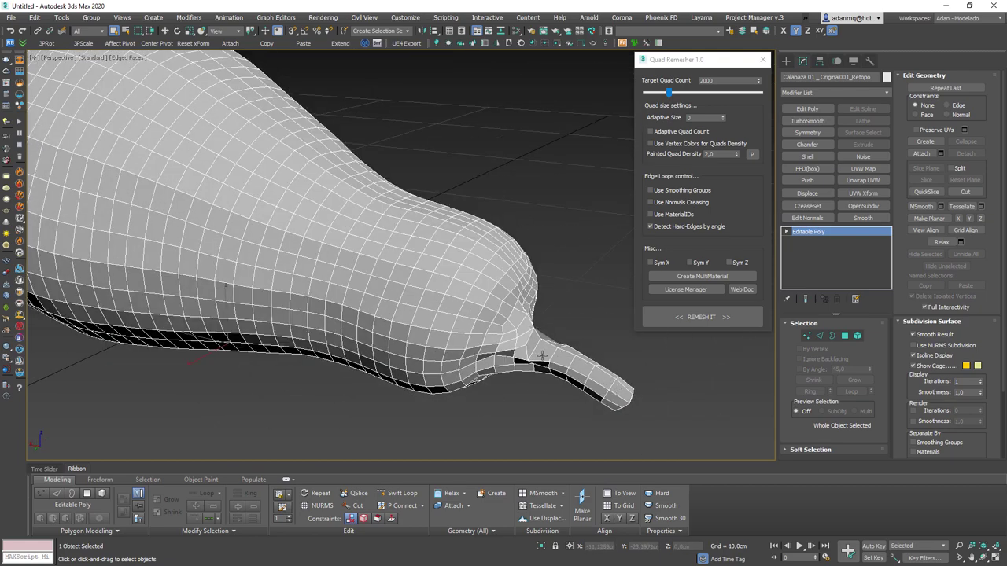
scroll(543, 356, down, 3)
mouse_move(480, 472)
middle_down()
mouse_move(450, 319)
mouse_move(534, 296)
middle_up()
scroll(459, 400, down, 4)
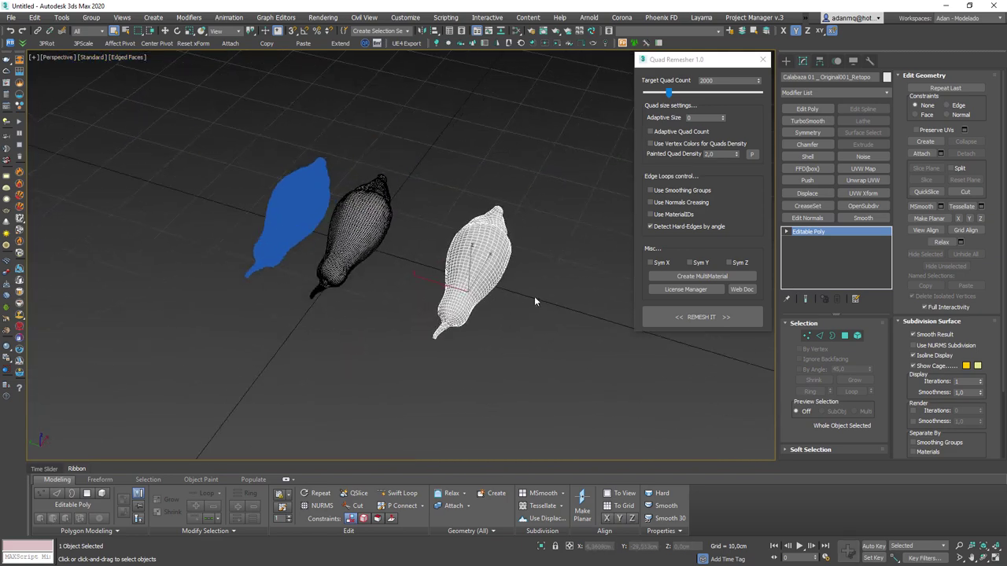
- Unhide All and move the original dense gourd to sit right of the remesh
right_click(535, 296)
click(563, 240)
click(524, 362)
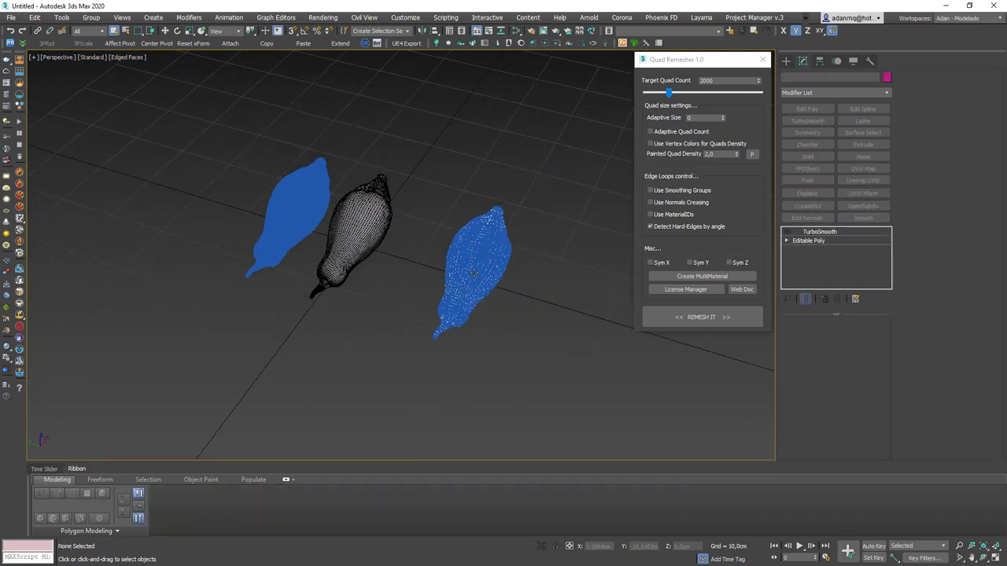
click(472, 271)
middle_drag(472, 272, 377, 259)
key(w)
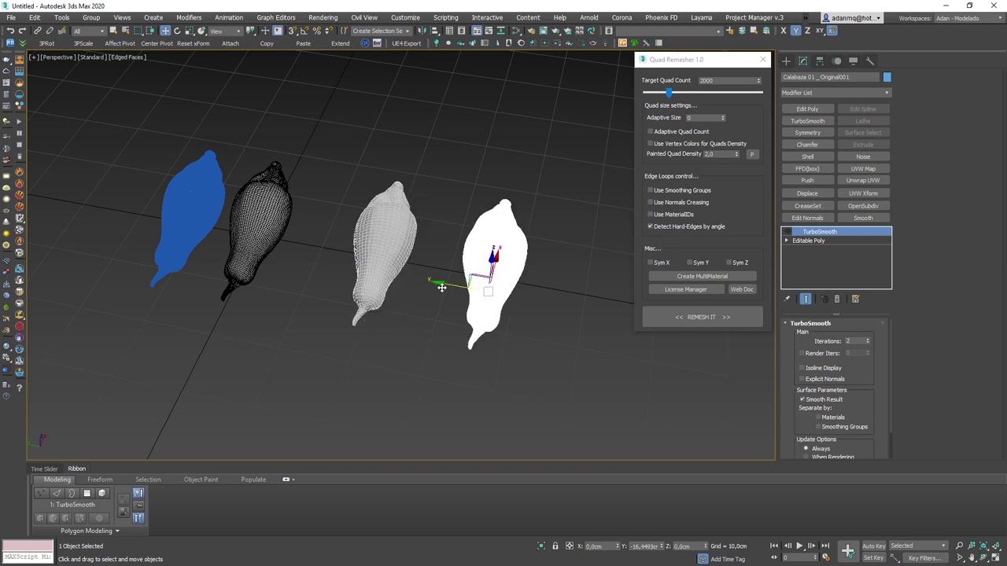
- Select the original gourd and remesh it with Adaptive Size 100 and 2000 target quads
key(F3)
scroll(449, 282, up, 2)
key(F3)
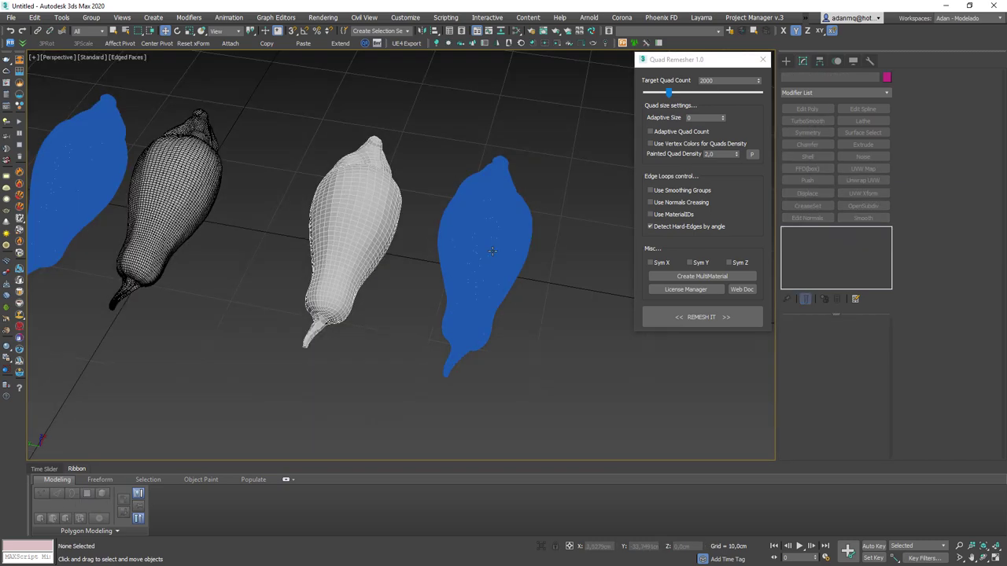
click(519, 298)
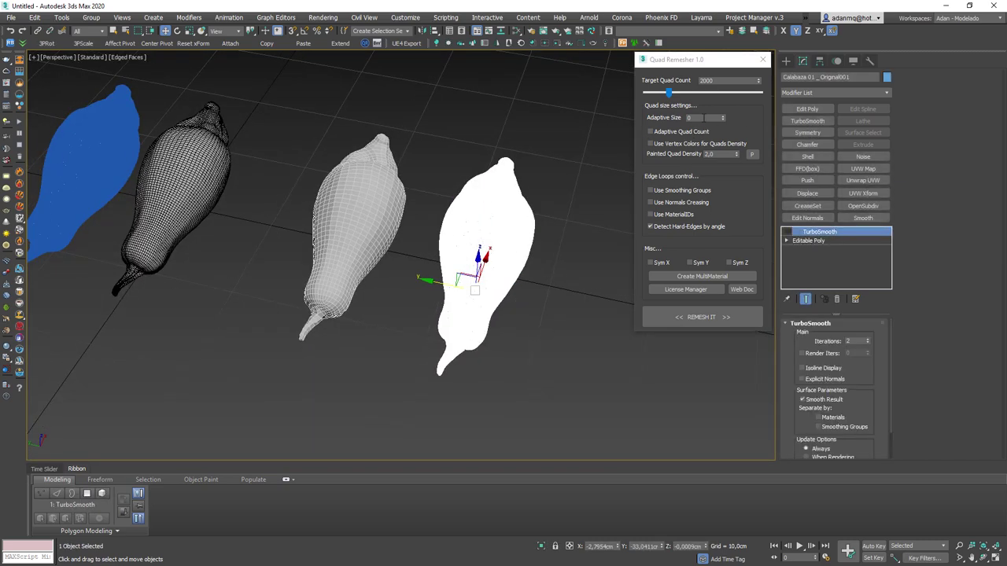
click(649, 124)
text(100)
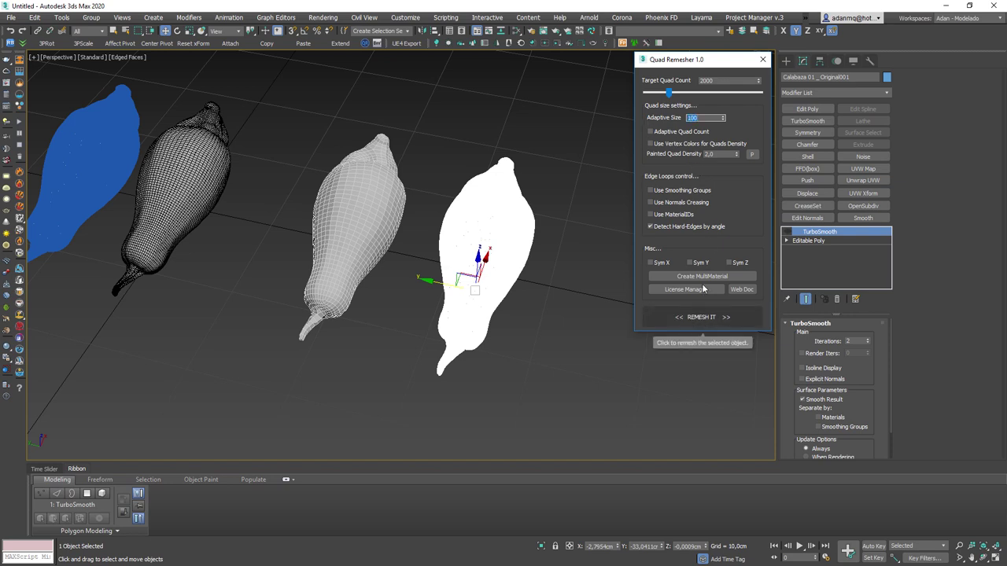
click(716, 78)
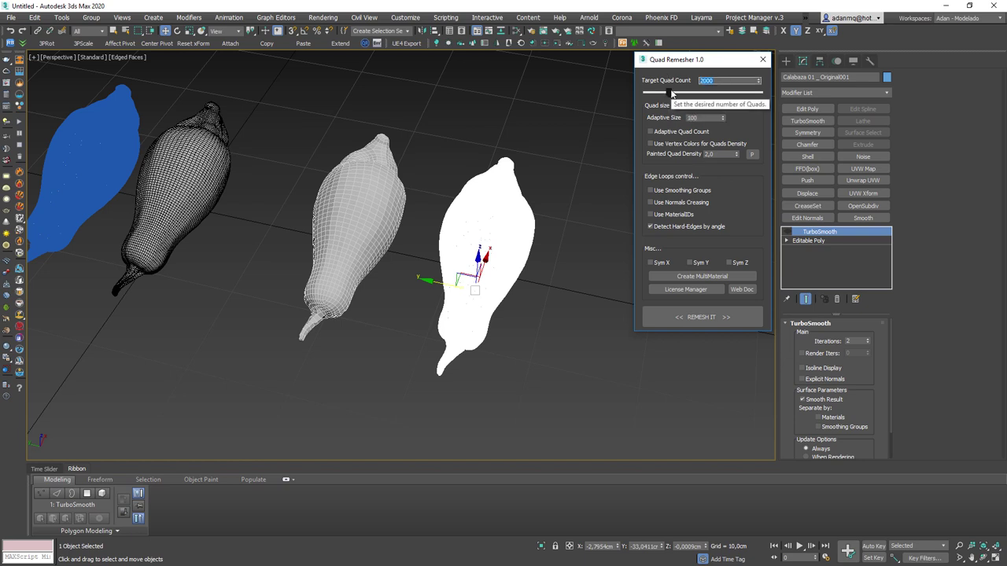
key(Tab)
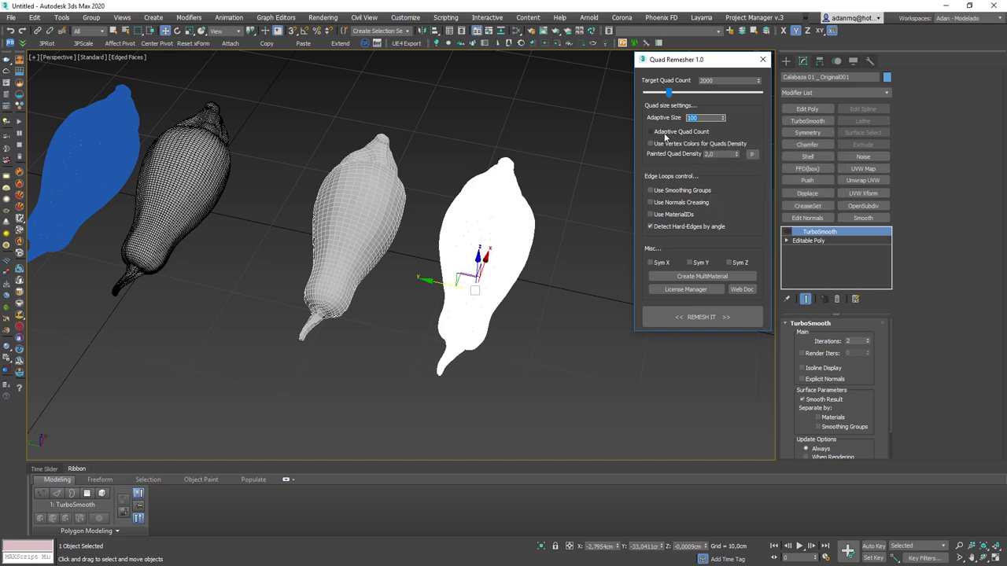
click(697, 318)
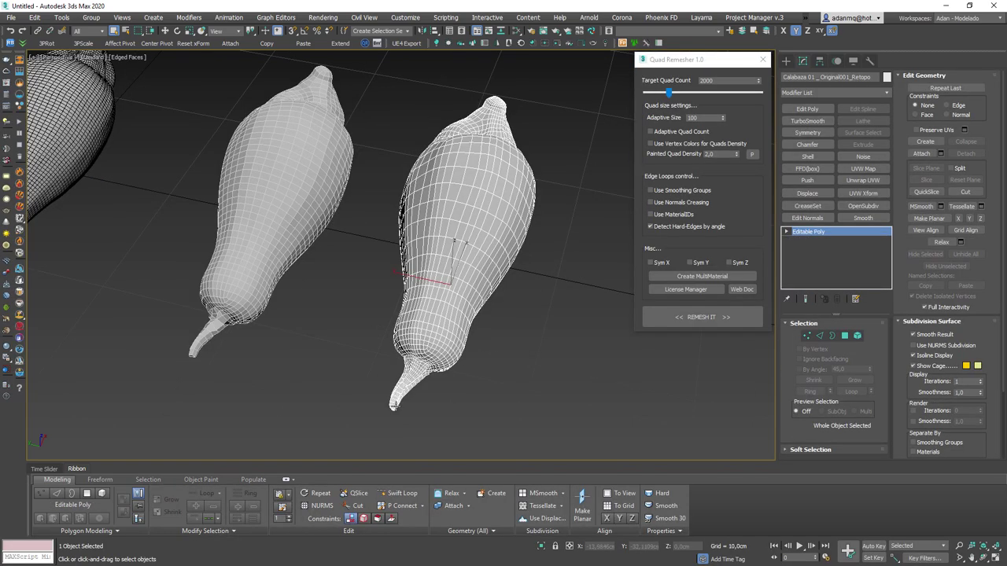
- Orbit the two Retopo gourds, review quad count and Adaptive Size, and toggle edge display
mouse_move(458, 401)
alt+middle_down()
mouse_move(446, 371)
mouse_move(465, 376)
mouse_move(450, 368)
mouse_move(486, 317)
alt+middle_up()
mouse_move(362, 260)
alt+middle_down()
mouse_move(475, 275)
mouse_move(460, 243)
alt+middle_up()
scroll(575, 342, up, 5)
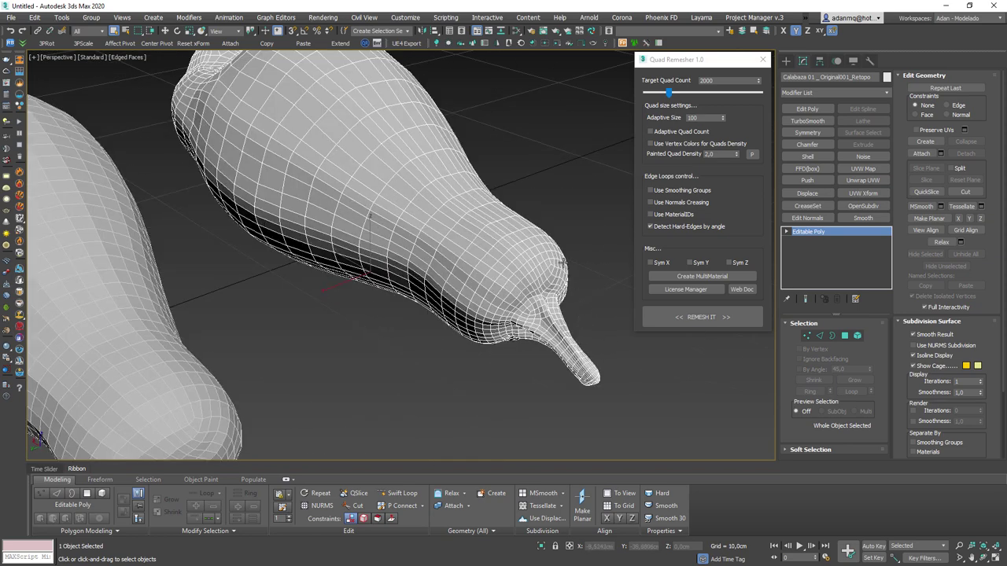
click(676, 75)
click(590, 302)
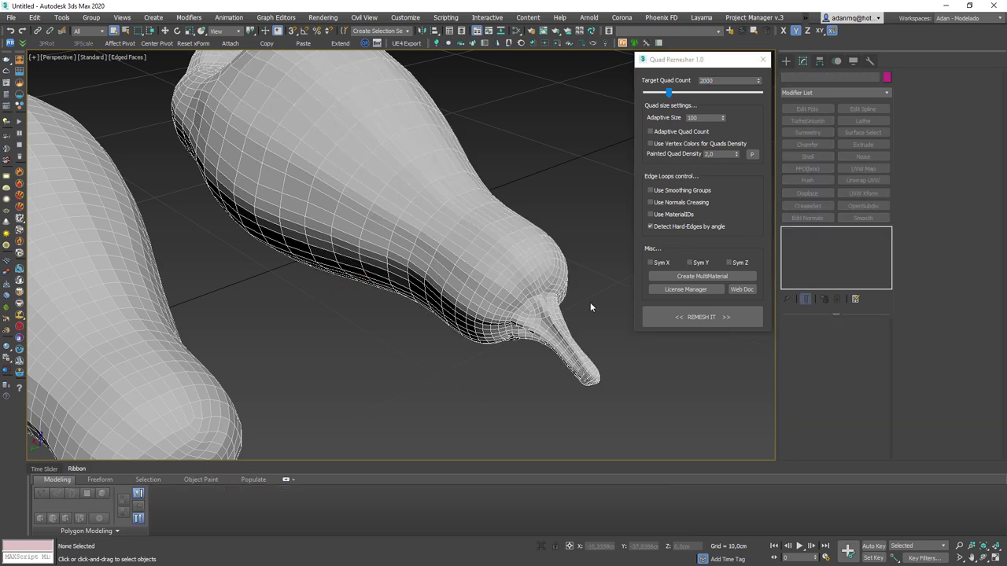
key(F4)
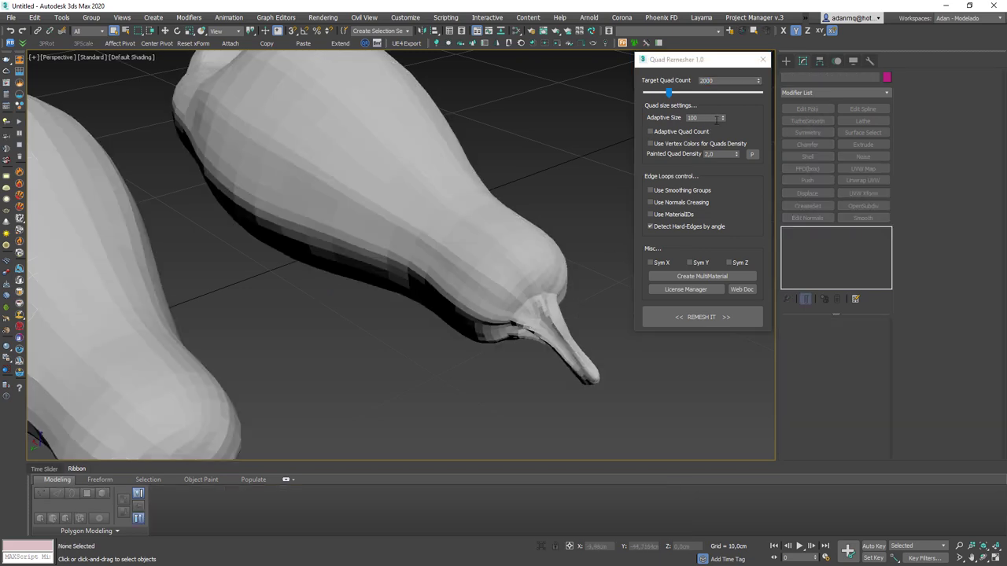
click(705, 117)
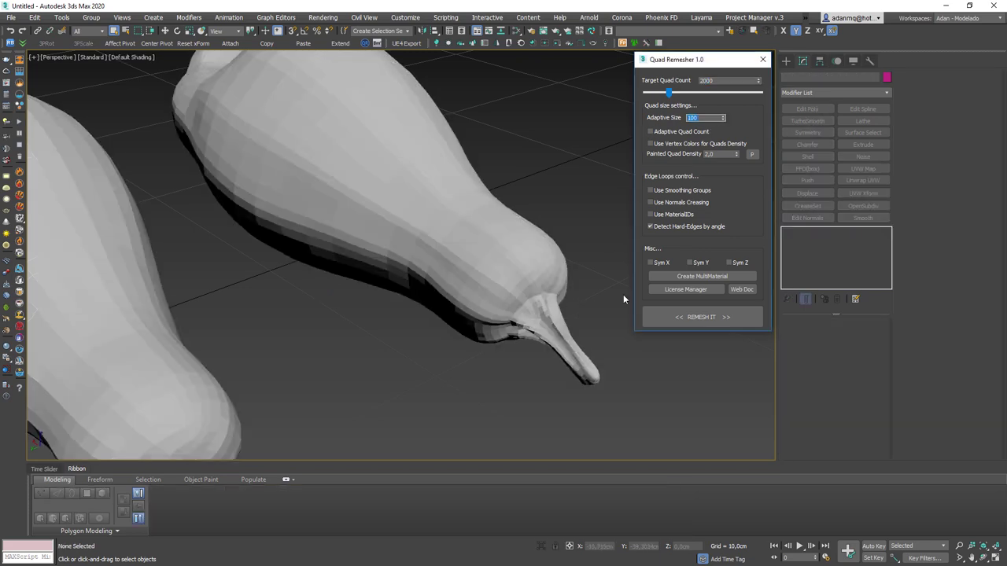
key(z)
- Orbit and zoom to compare both Retopo gourds side by side
mouse_move(555, 408)
alt+middle_down()
mouse_move(565, 396)
mouse_move(401, 145)
alt+middle_up()
key(F4)
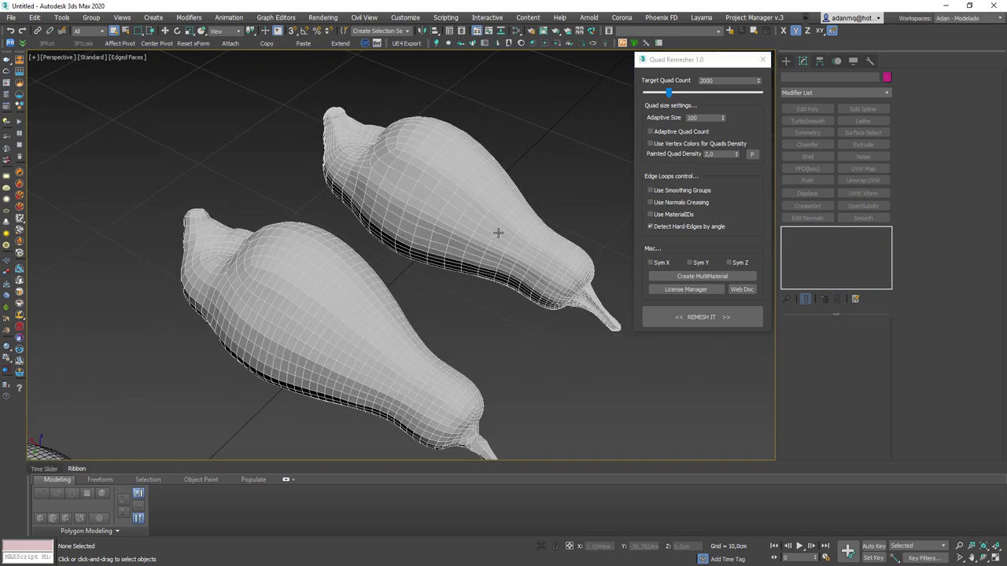
mouse_move(498, 233)
alt+middle_down()
mouse_move(495, 270)
mouse_move(438, 281)
alt+middle_up()
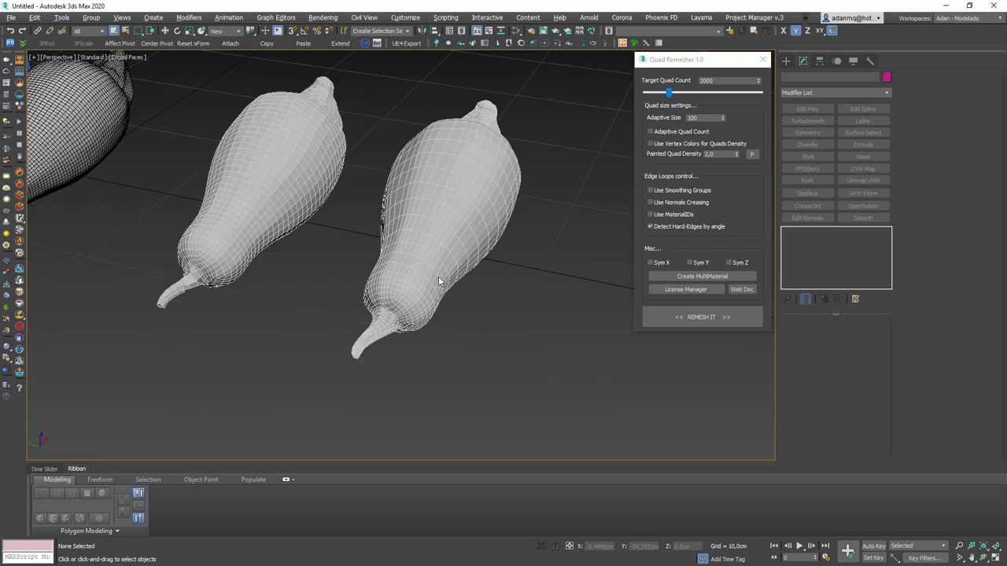
scroll(433, 278, up, 2)
scroll(335, 319, up, 4)
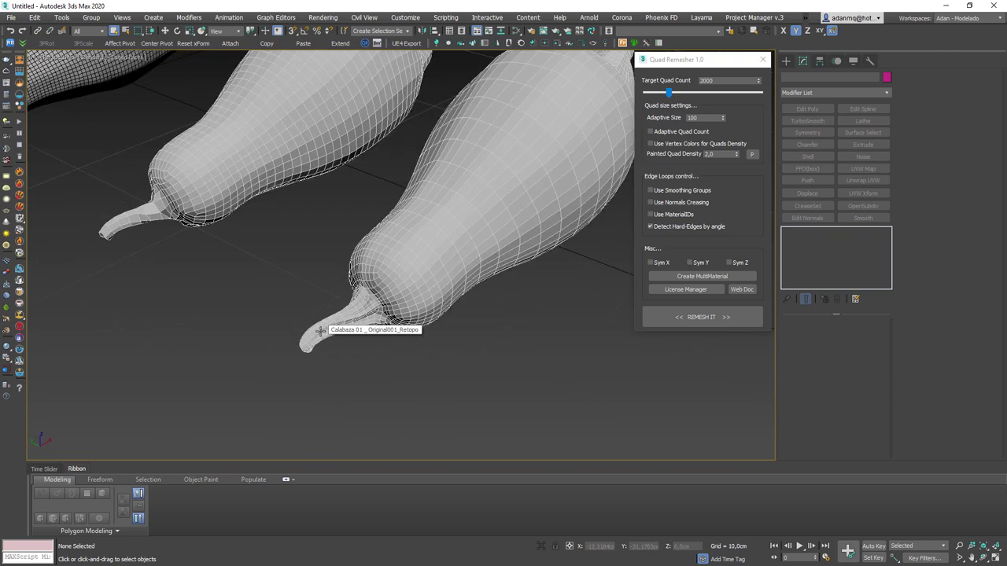
scroll(372, 334, down, 2)
scroll(372, 335, down, 2)
scroll(370, 336, down, 2)
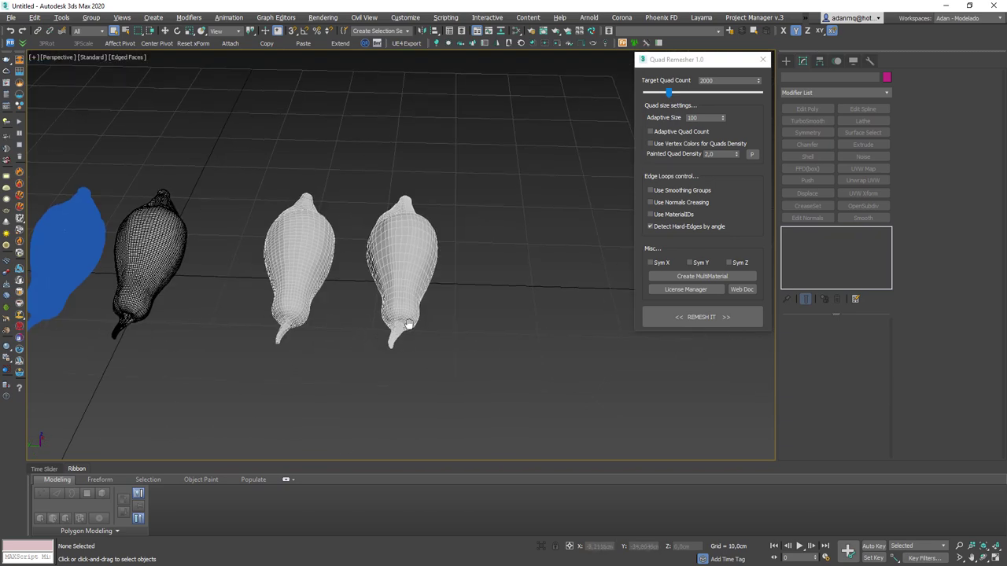
alt+middle_drag(408, 325, 406, 297)
right_click(406, 298)
click(442, 271)
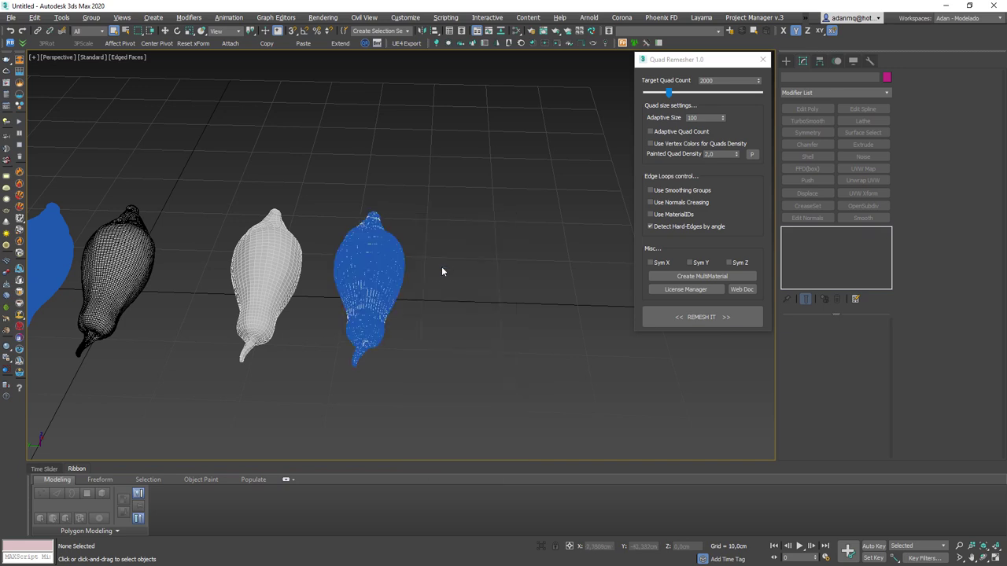
click(401, 299)
key(w)
shift+drag(326, 314, 449, 313)
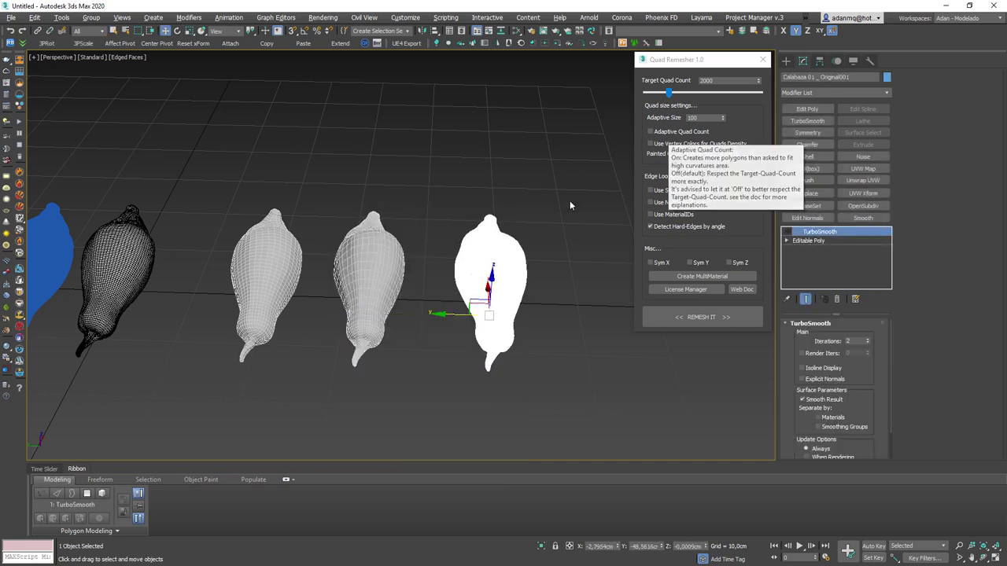
alt+middle_drag(569, 200, 545, 235)
scroll(416, 274, up, 3)
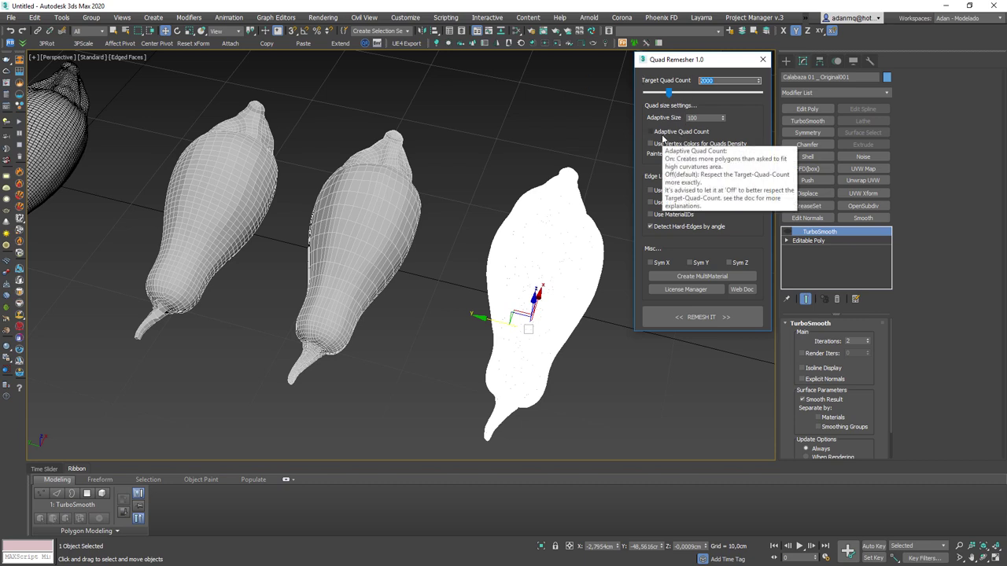
click(665, 135)
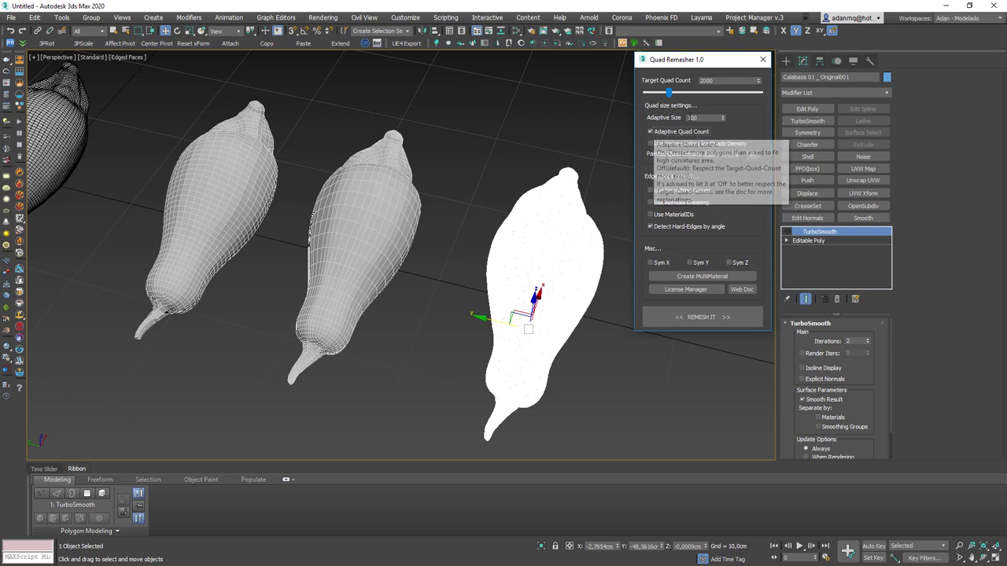
double_click(707, 118)
text(50)
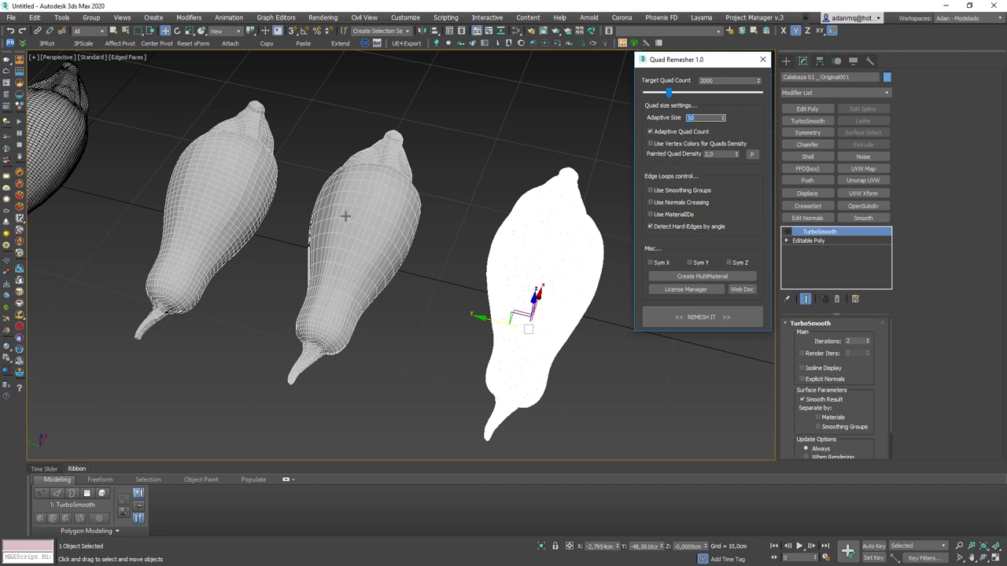
scroll(302, 341, up, 5)
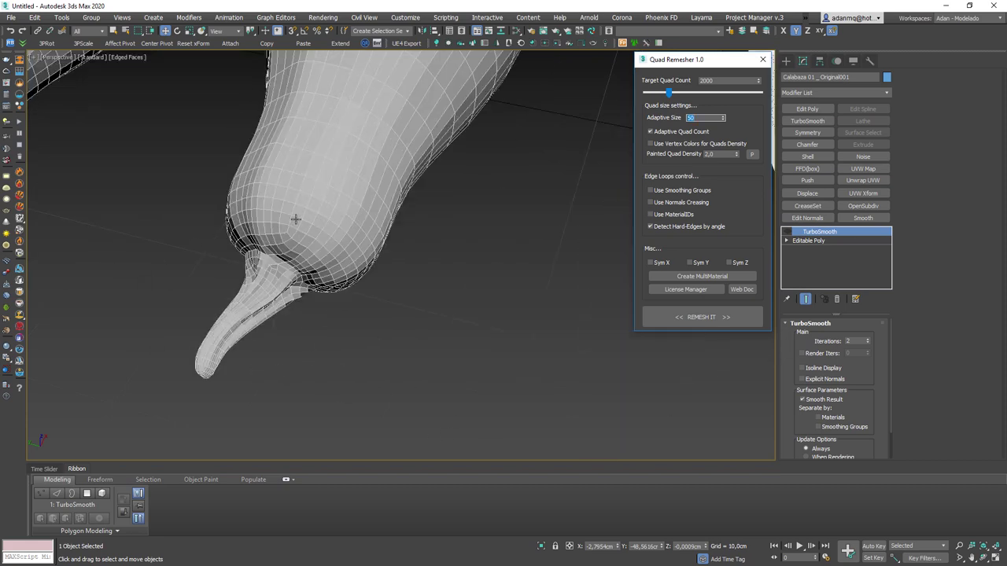
scroll(324, 336, down, 5)
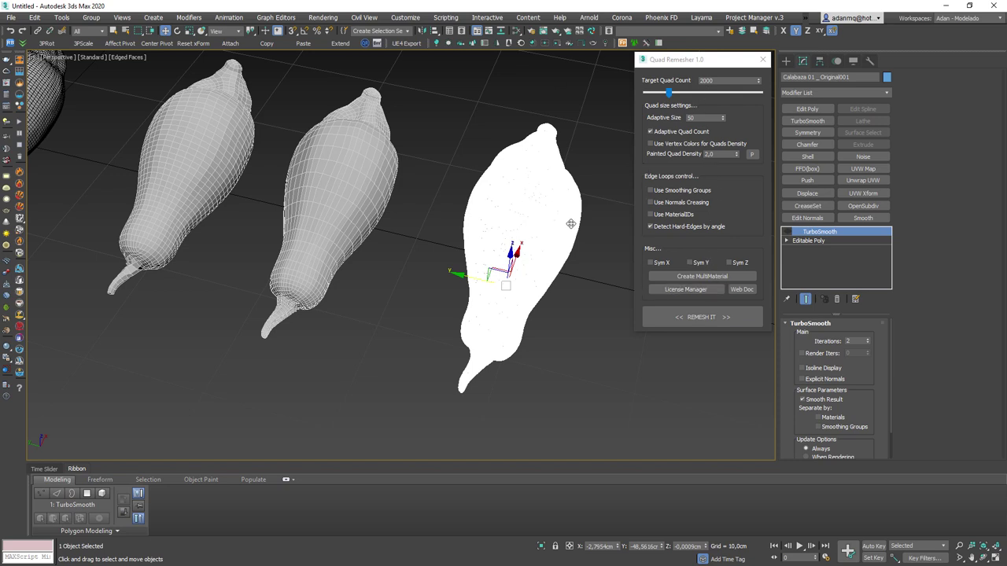
- Run REMESH IT at 2000 quads and zoom in on the new Retopo mesh
middle_drag(571, 224, 504, 224)
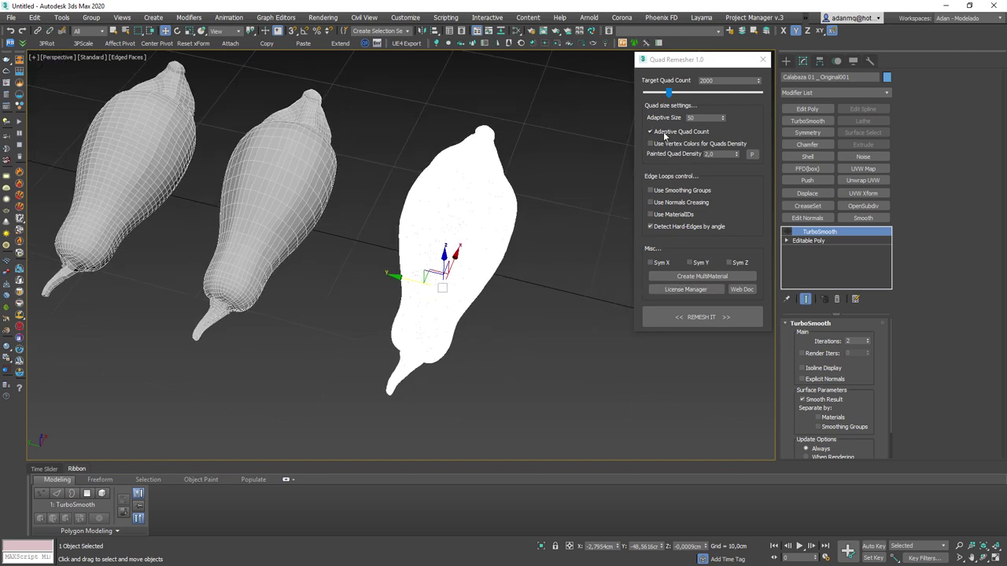
click(687, 317)
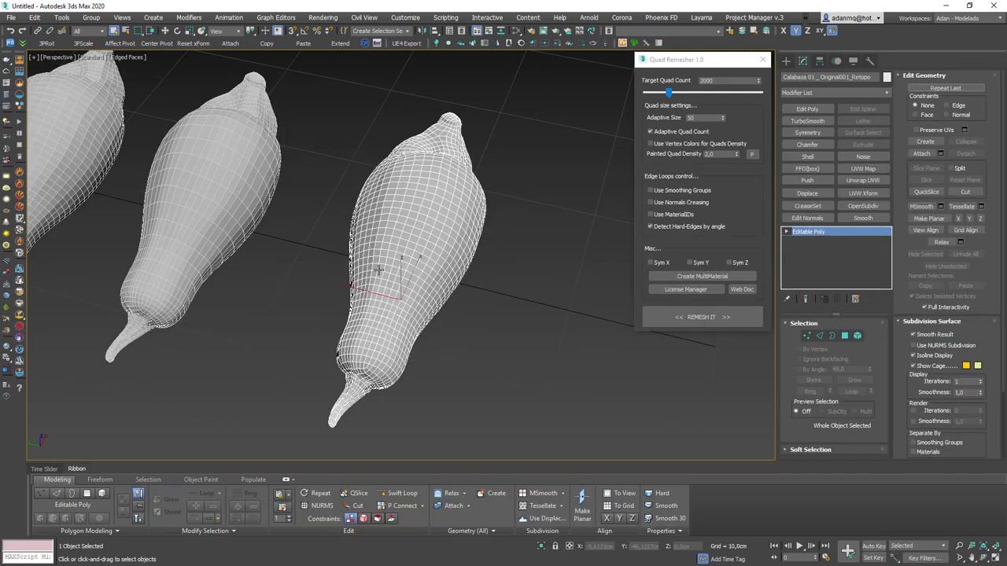
alt+middle_drag(331, 338, 513, 268)
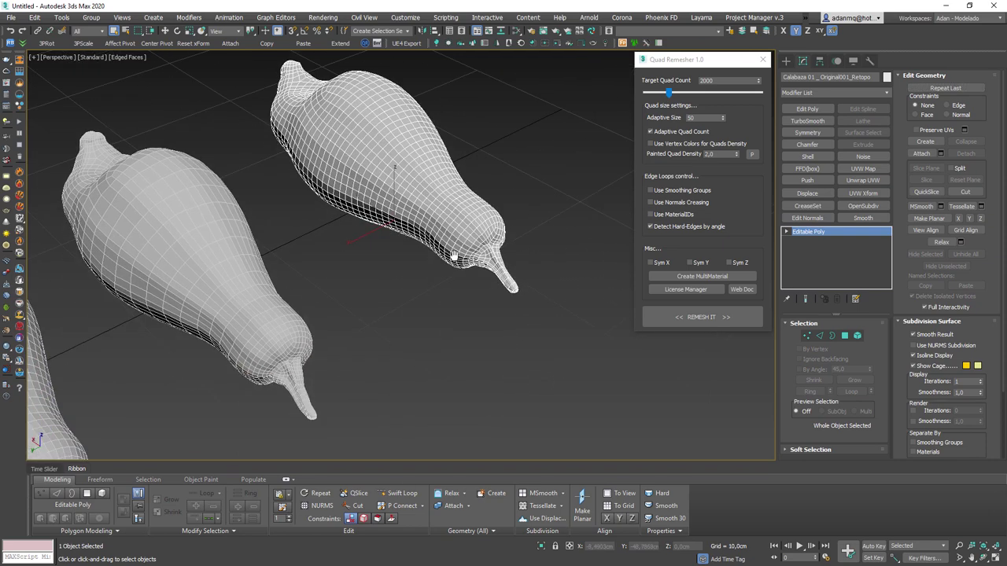
scroll(514, 268, up, 5)
scroll(456, 259, down, 1)
scroll(456, 259, down, 2)
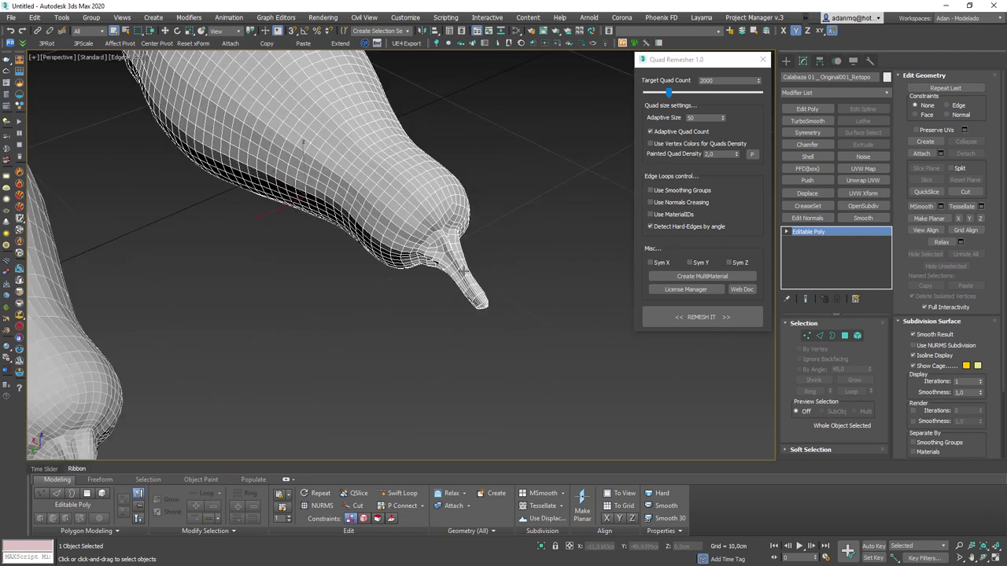
scroll(455, 260, down, 2)
alt+middle_drag(479, 297, 458, 306)
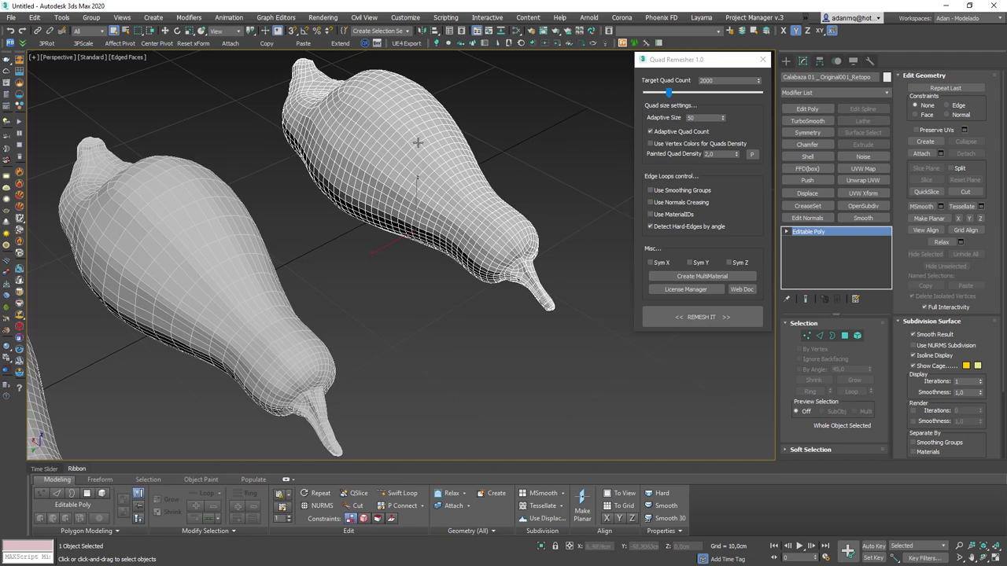
scroll(420, 155, up, 3)
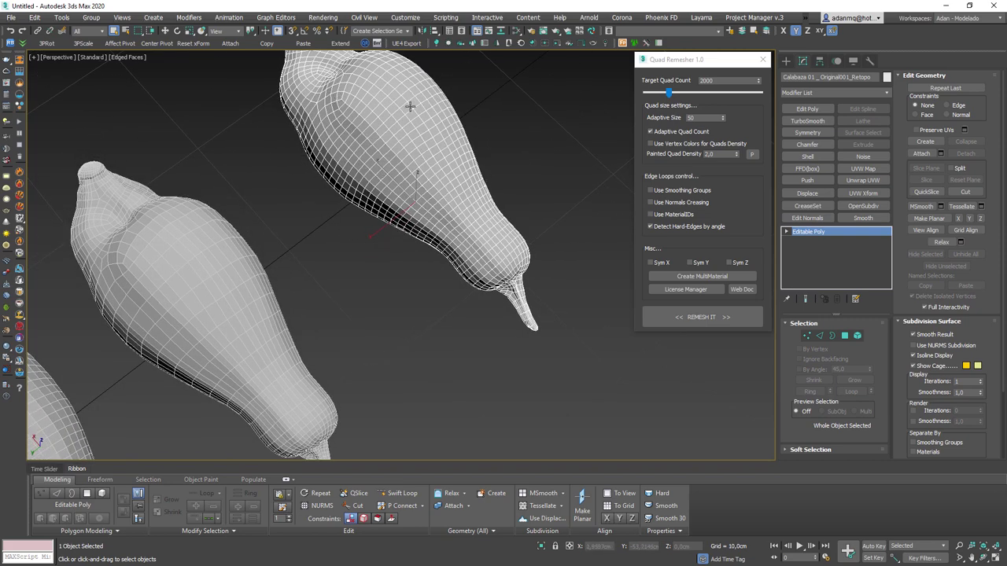
- Check the Adaptive Size value and orbit to view all three gourds upright
double_click(696, 118)
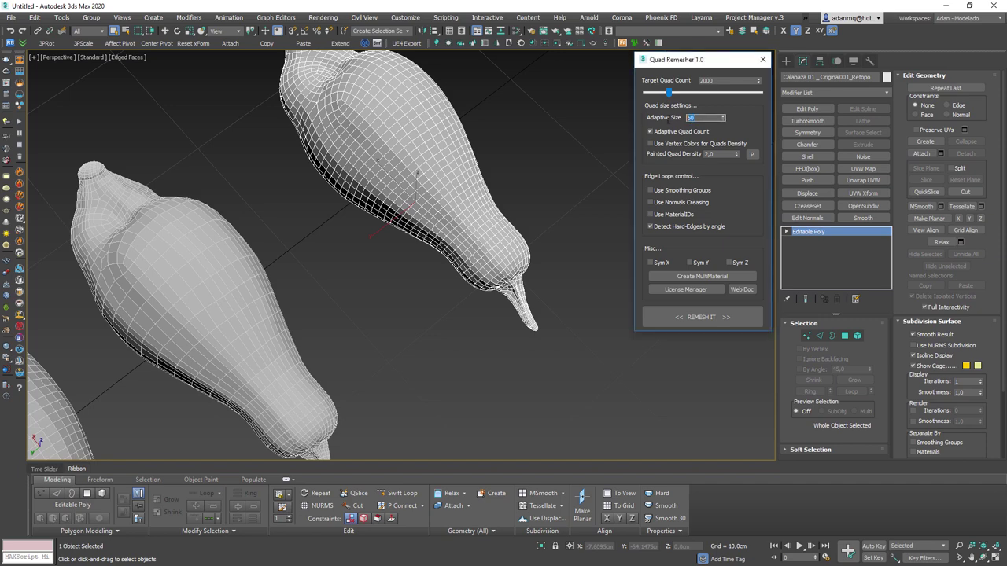
alt+middle_drag(284, 269, 427, 254)
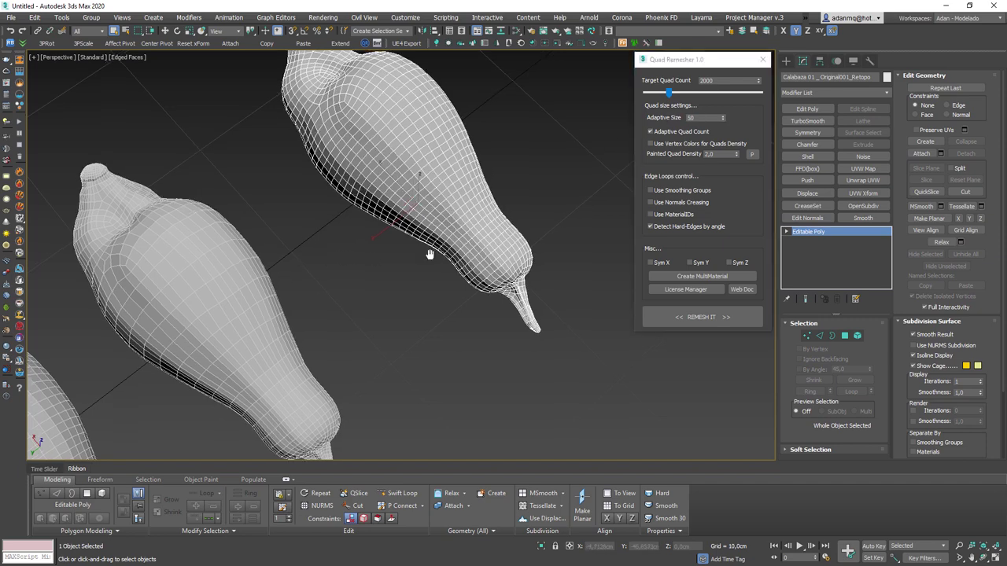
double_click(702, 118)
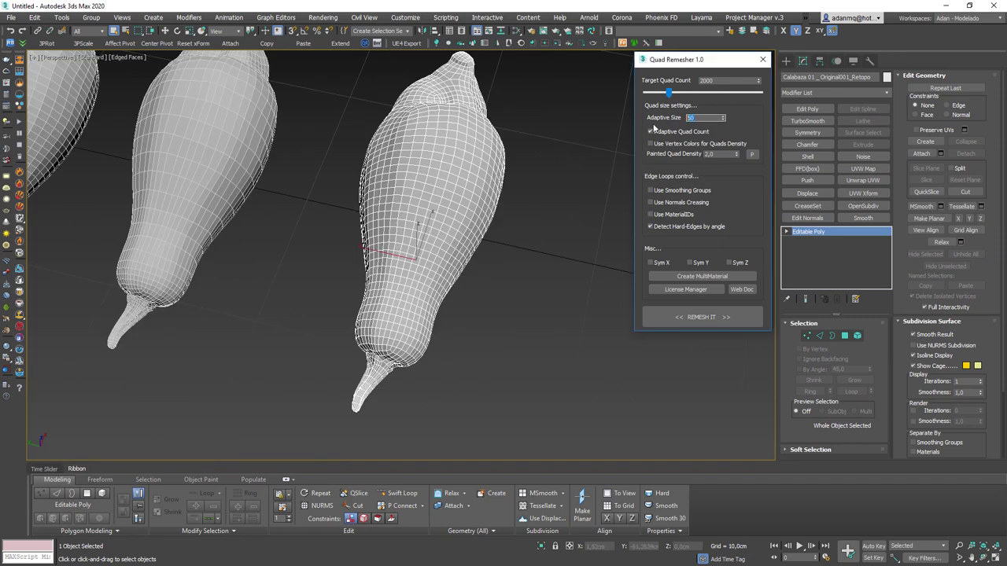
alt+middle_drag(315, 220, 382, 214)
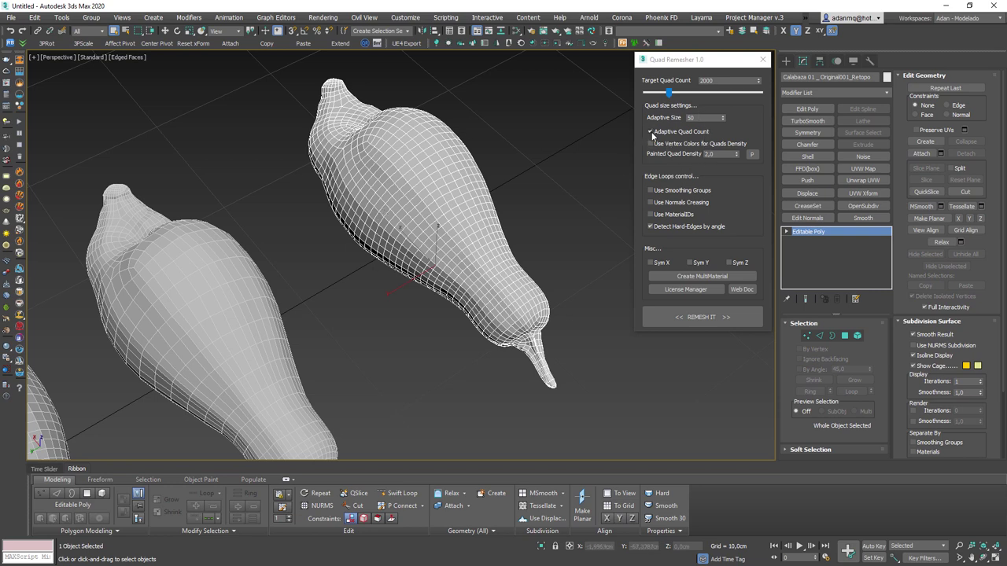
scroll(438, 254, down, 5)
middle_drag(236, 394, 266, 359)
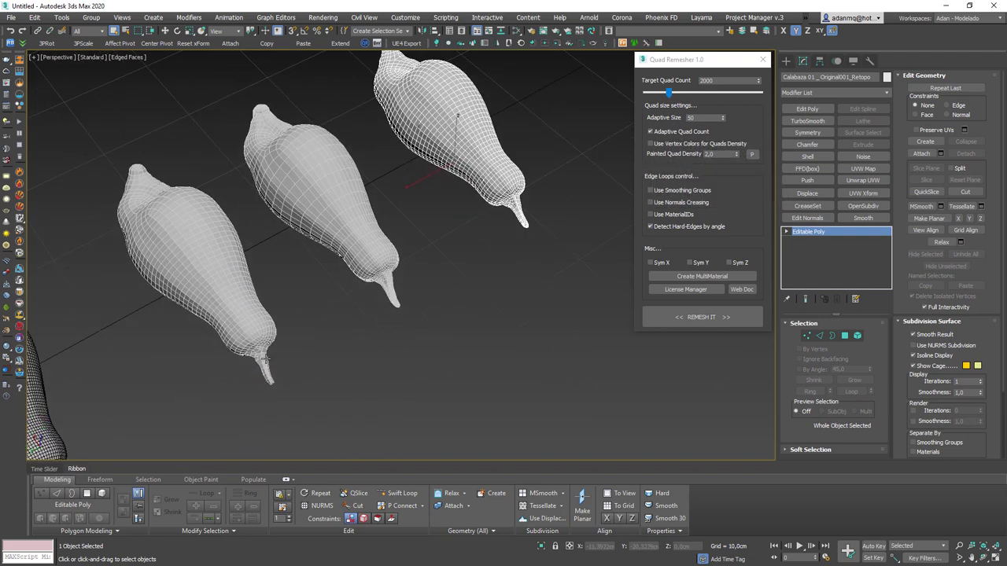
scroll(266, 359, up, 5)
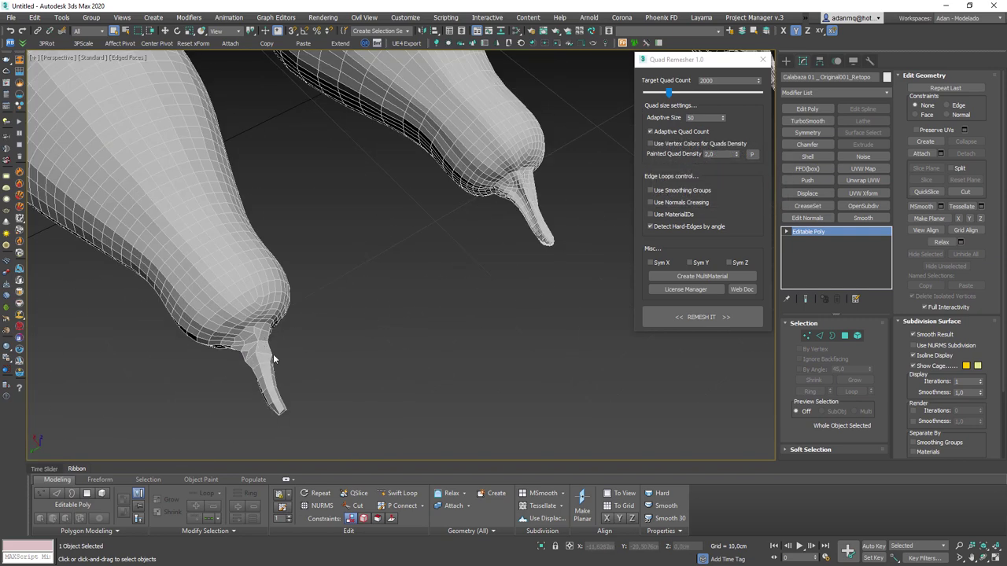
scroll(274, 359, down, 4)
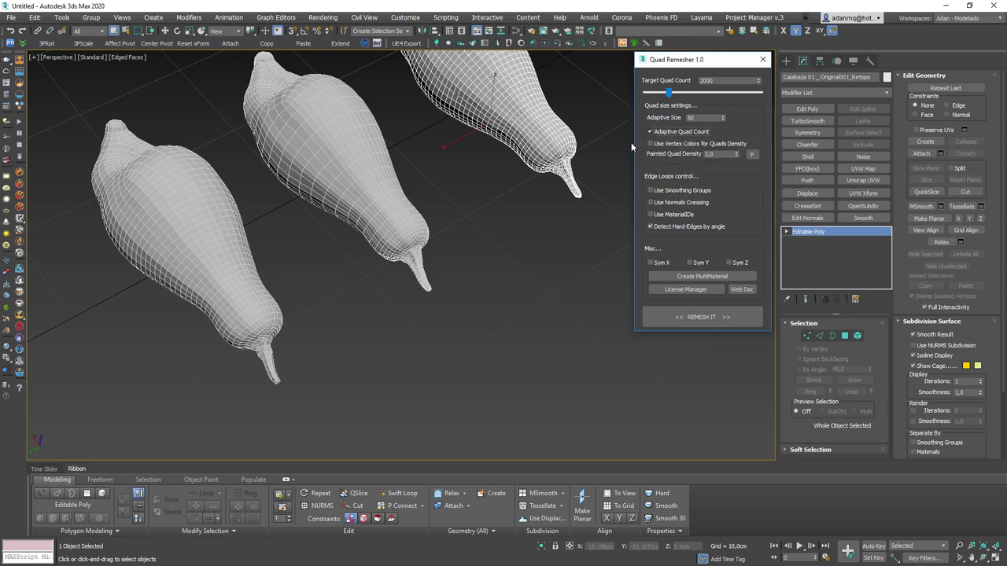
scroll(565, 166, up, 5)
scroll(503, 206, up, 2)
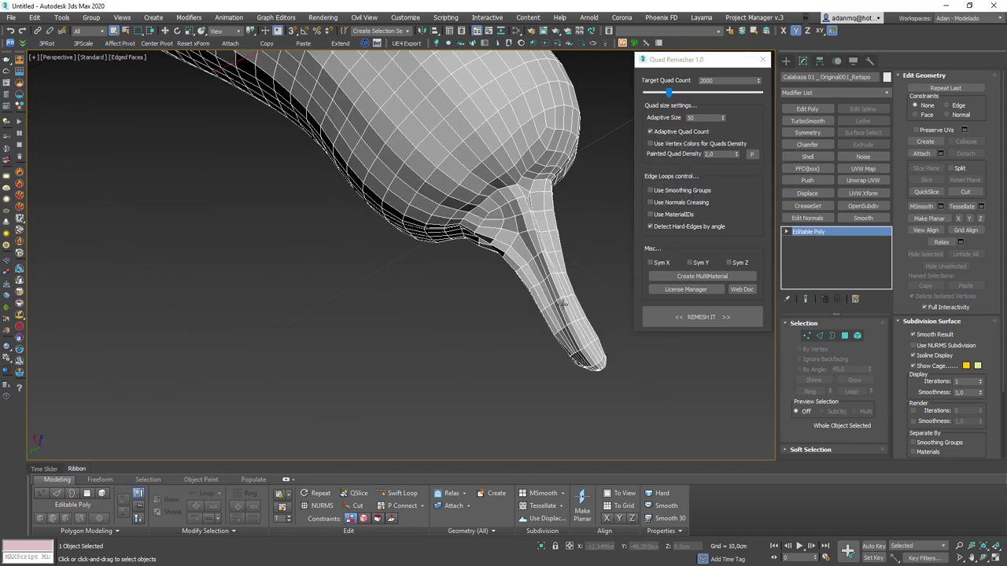
scroll(560, 304, down, 7)
alt+middle_drag(573, 322, 447, 305)
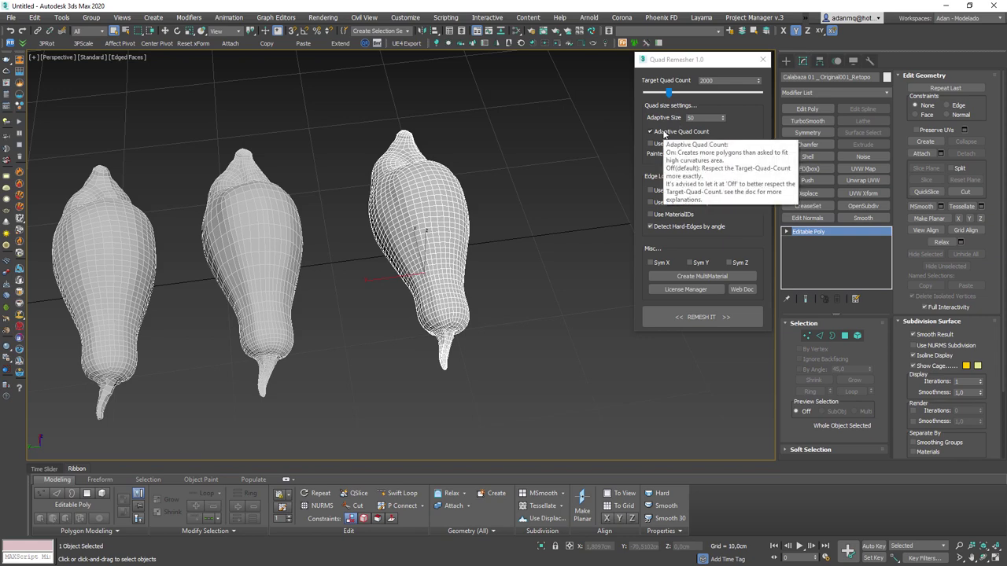
- Toggle Adaptive Quad Count and edged shading off and on, then hide the Retopo gourd
click(663, 132)
key(F4)
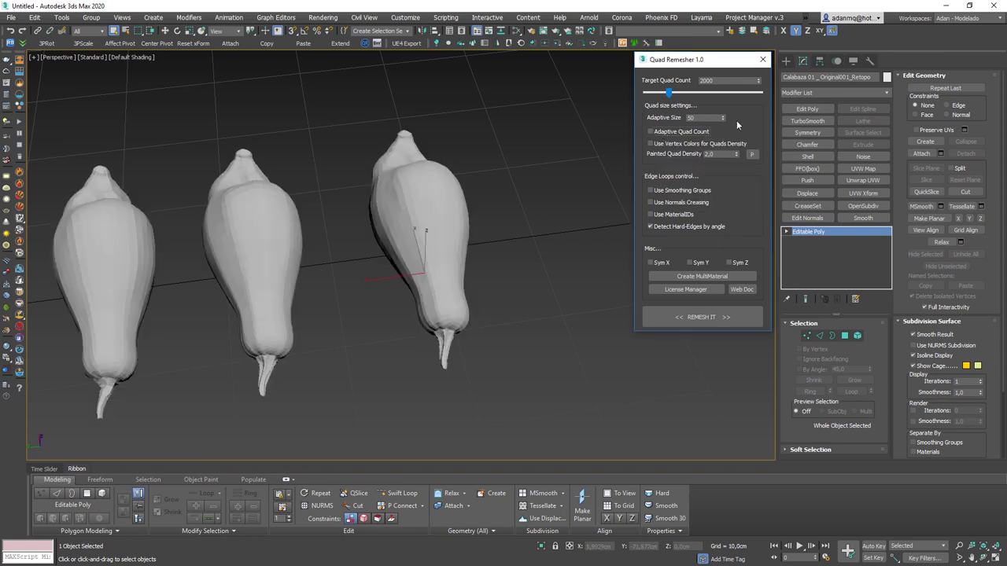
key(F4)
click(679, 135)
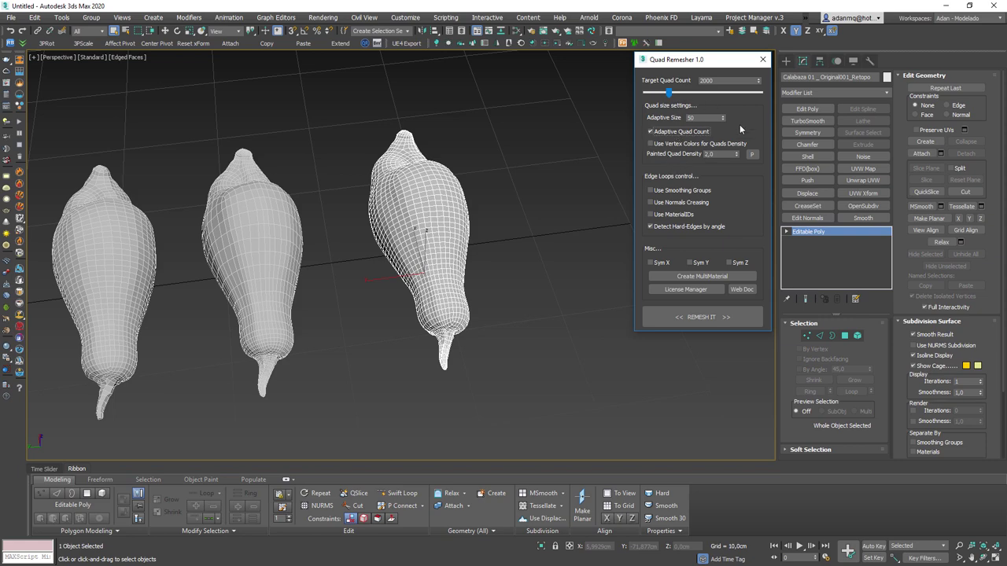
mouse_move(434, 273)
alt+middle_down()
mouse_move(459, 281)
mouse_move(374, 283)
alt+middle_up()
right_click(457, 282)
click(480, 223)
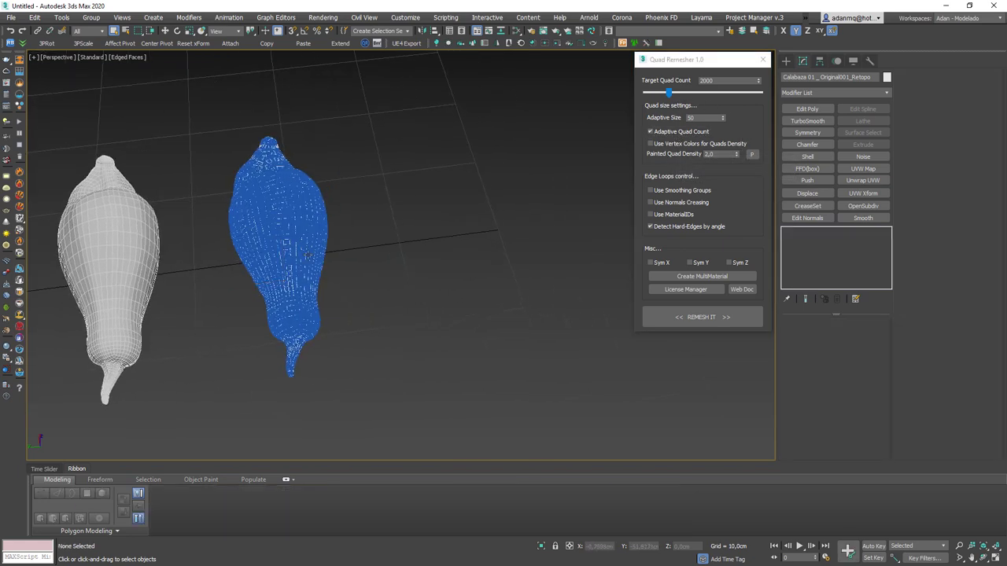
- Nudge the original gourd right, enable Use Vertex Colors for Quads Density, and add VertexPaint
drag(386, 262, 443, 281)
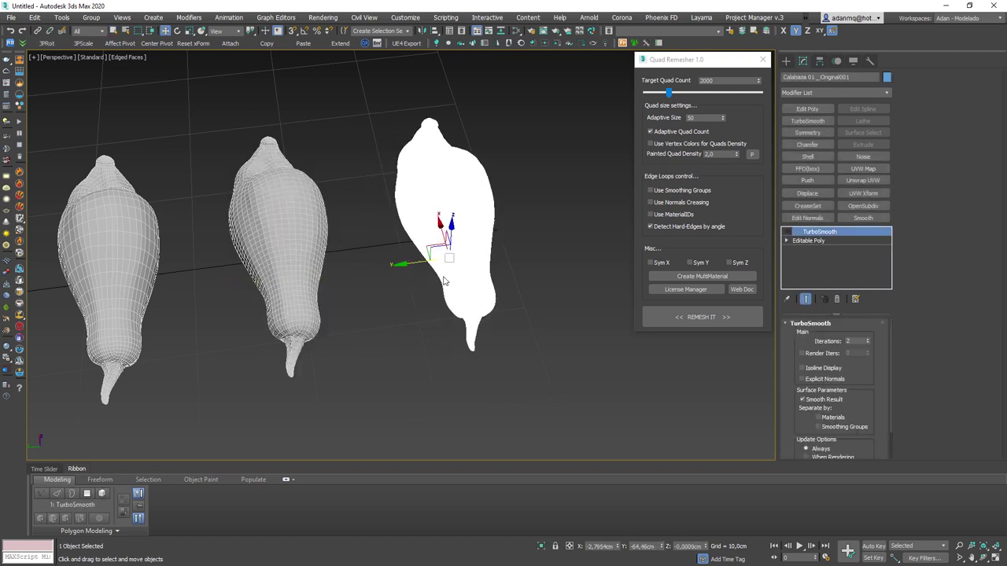
middle_drag(570, 236, 478, 225)
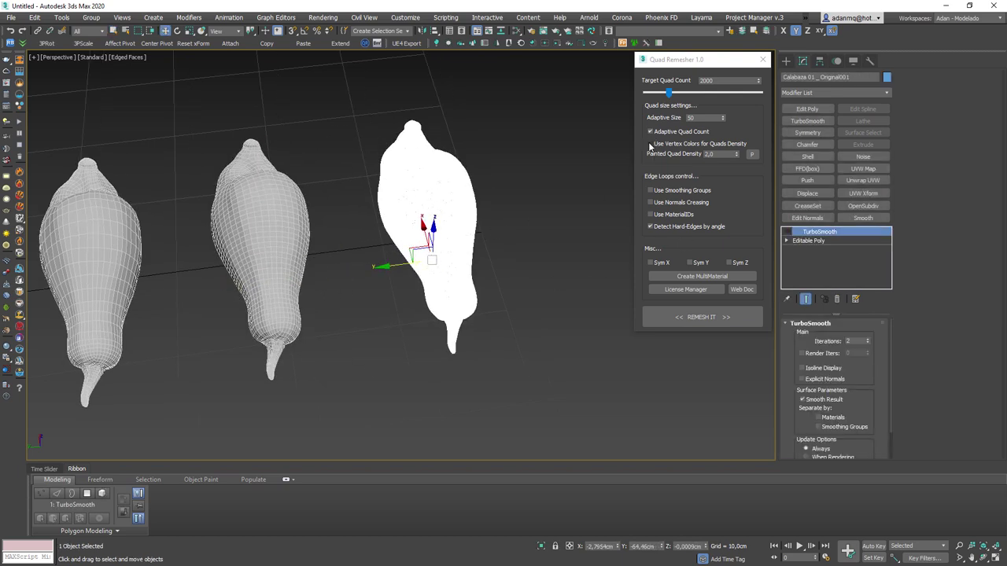
click(650, 147)
click(650, 147)
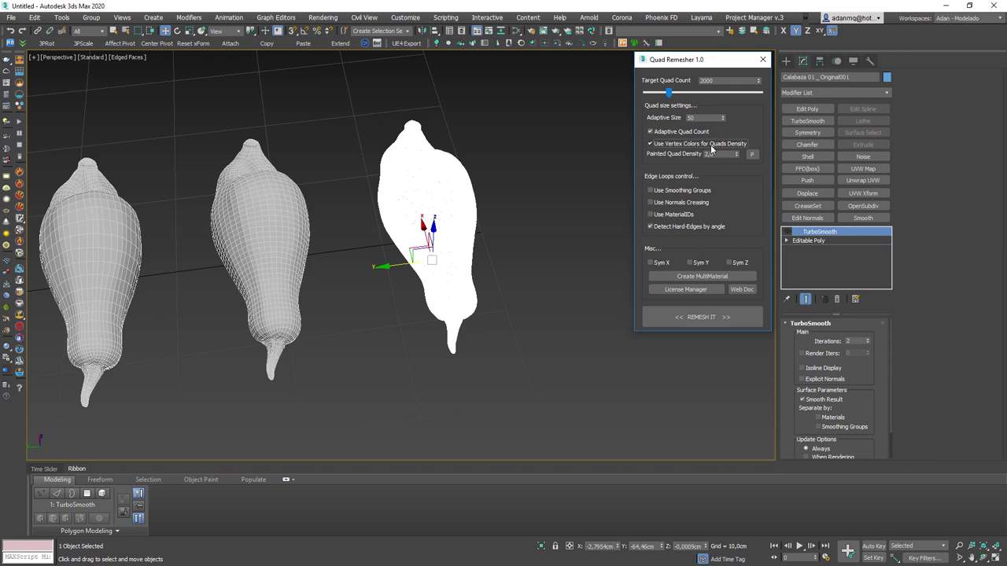
click(751, 154)
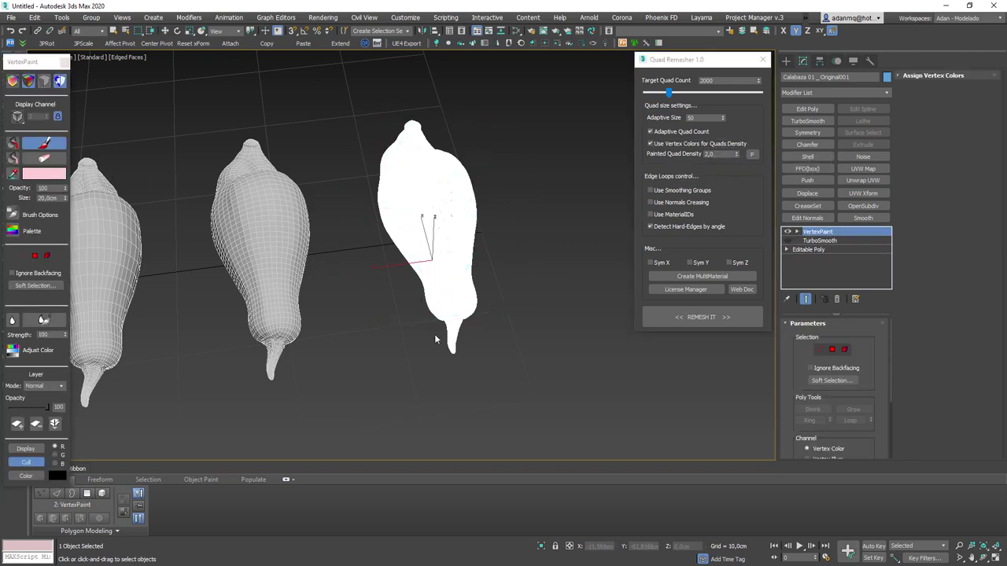
- Orbit around the painted gourds and switch the viewport back to shaded display
mouse_move(436, 272)
alt+middle_down()
mouse_move(490, 281)
mouse_move(506, 307)
mouse_move(479, 315)
mouse_move(443, 262)
alt+middle_up()
scroll(512, 230, up, 5)
alt+middle_drag(512, 229, 493, 251)
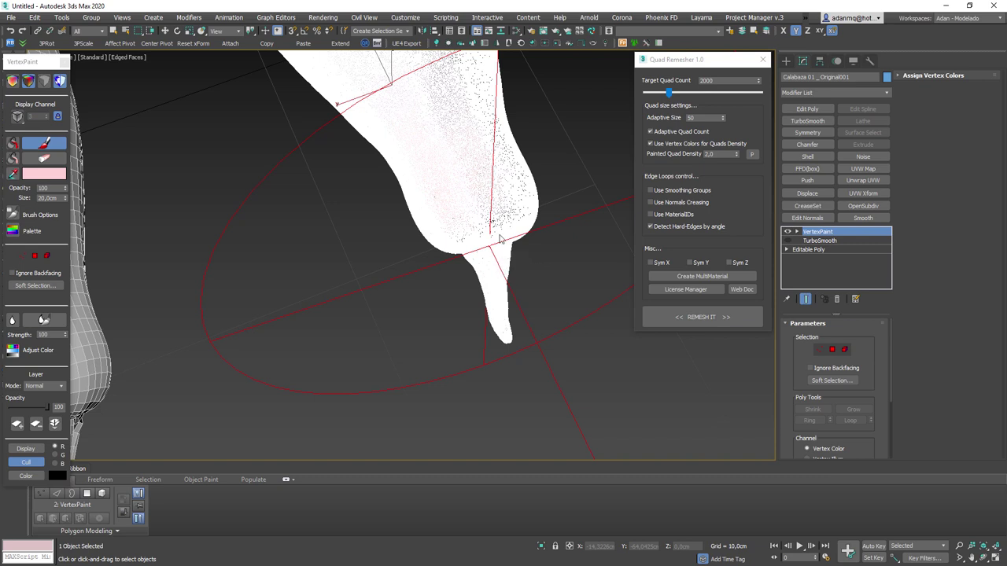
mouse_move(493, 244)
alt+middle_down()
mouse_move(481, 273)
mouse_move(498, 251)
mouse_move(533, 333)
alt+middle_up()
key(F3)
scroll(492, 259, down, 5)
scroll(533, 334, up, 5)
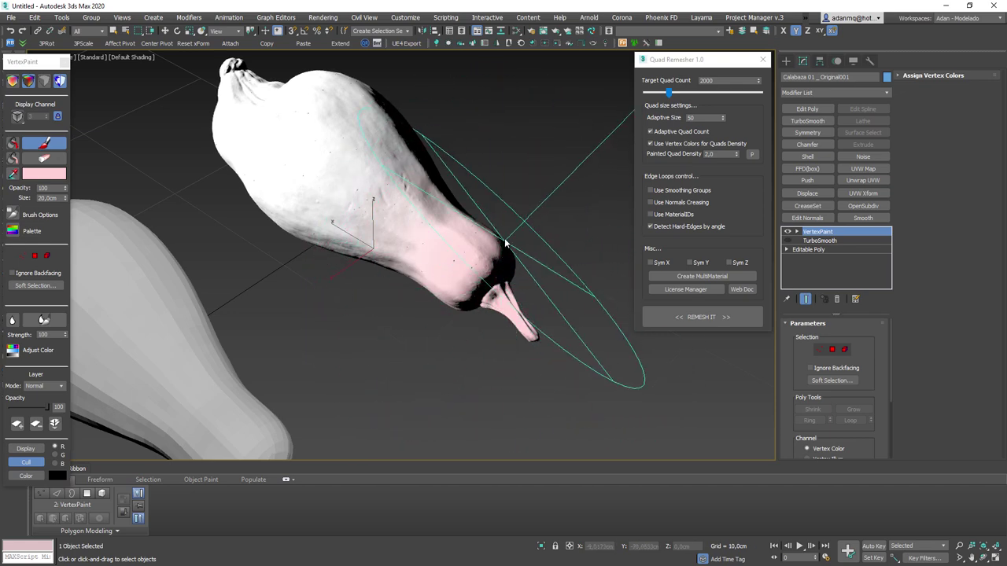
scroll(546, 264, down, 4)
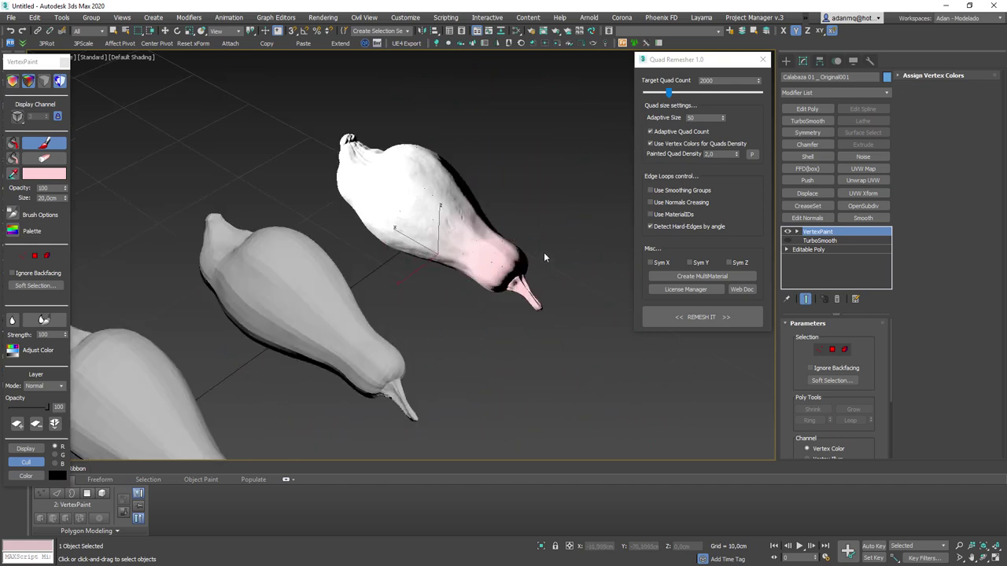
alt+middle_drag(554, 215, 460, 245)
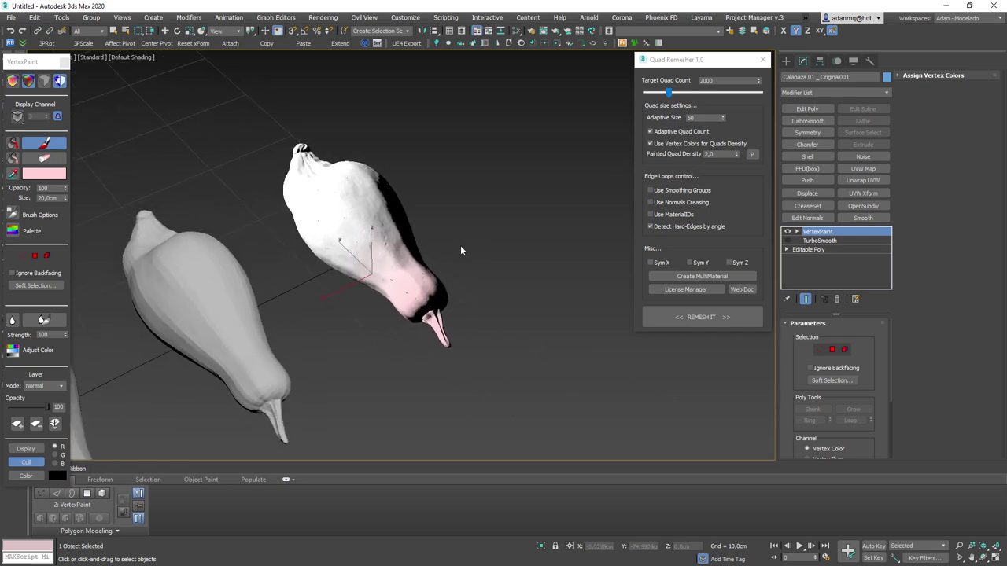
- Cycle through the vertex colour display modes, then run REMESH IT with vertex-colour quad density
click(12, 82)
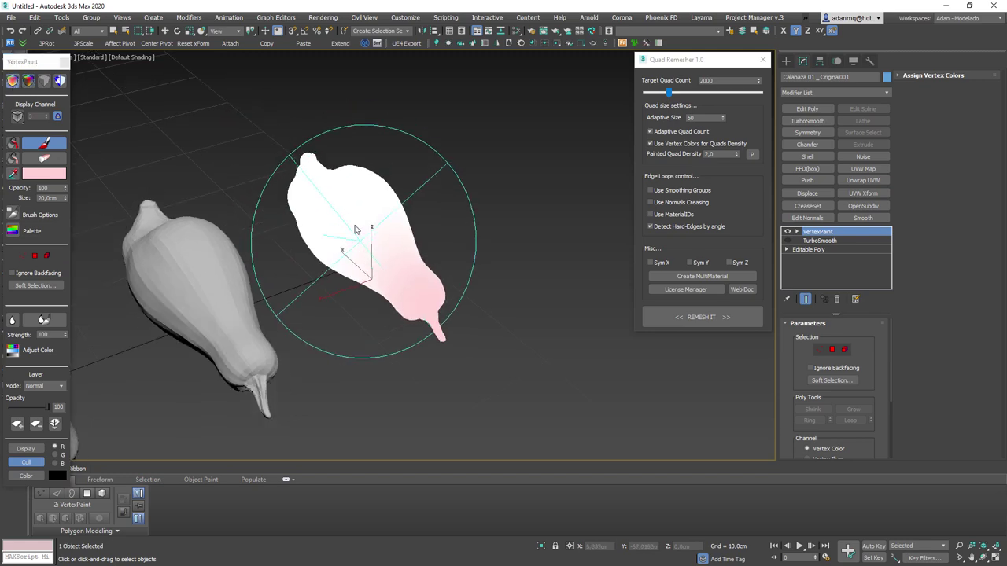
mouse_move(358, 232)
alt+middle_down()
mouse_move(357, 126)
mouse_move(378, 236)
alt+middle_up()
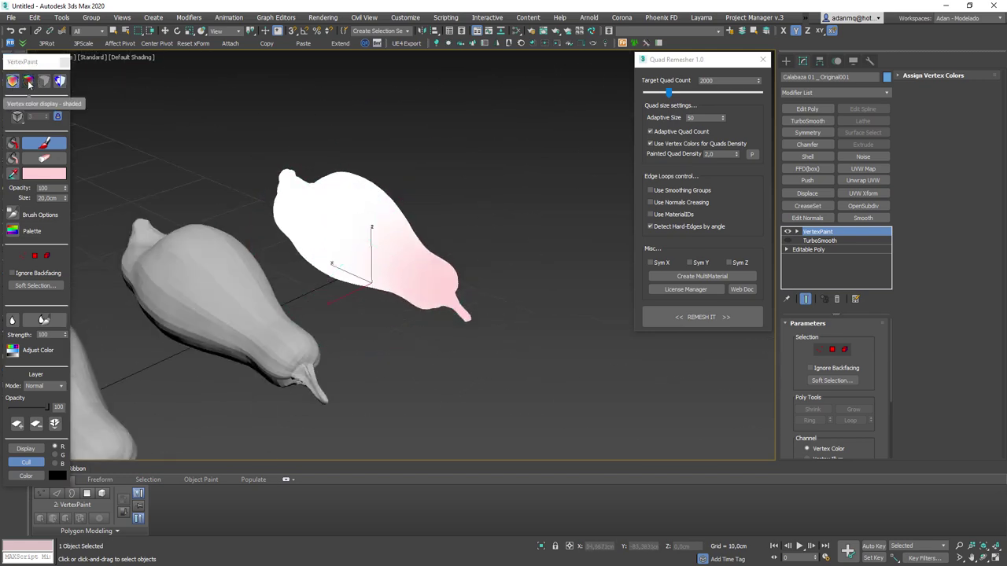
click(29, 82)
click(45, 82)
click(45, 82)
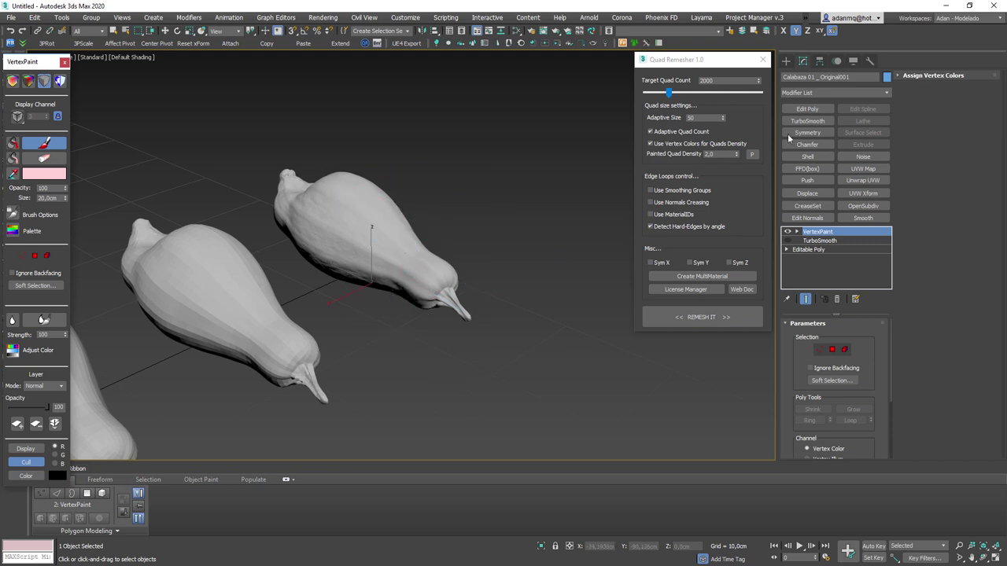
click(693, 319)
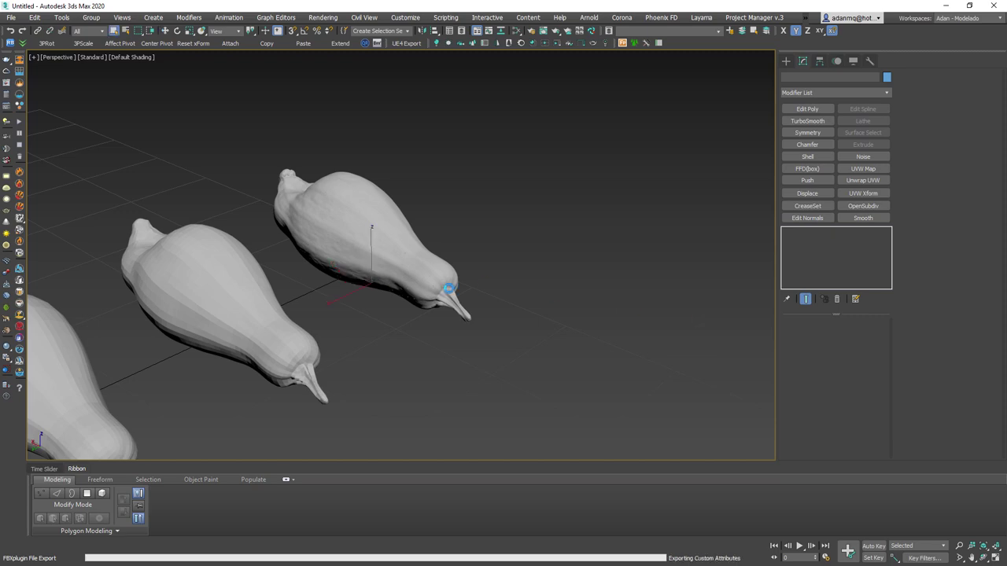
scroll(421, 402, down, 3)
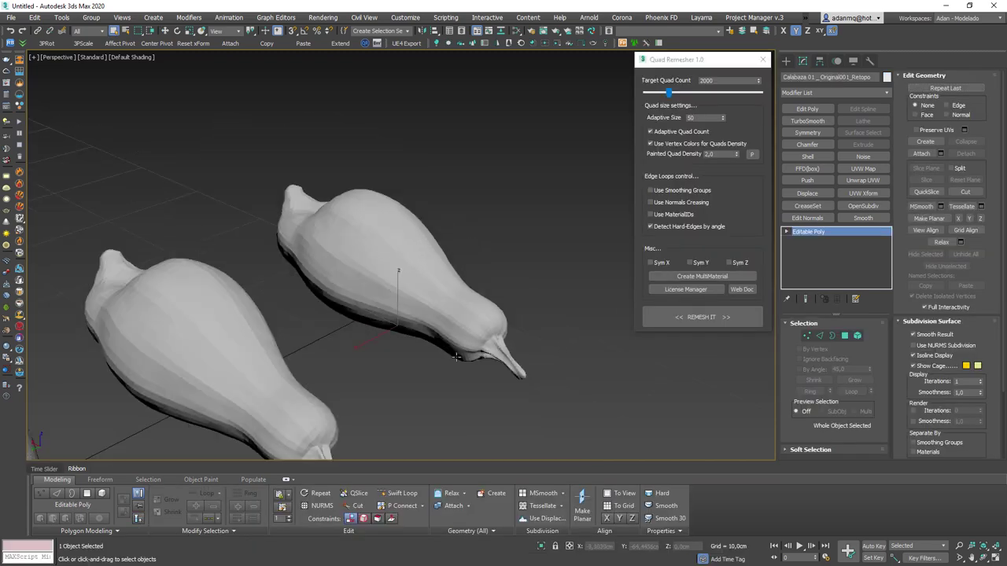
scroll(421, 401, down, 3)
scroll(420, 401, down, 2)
key(F4)
scroll(421, 397, up, 5)
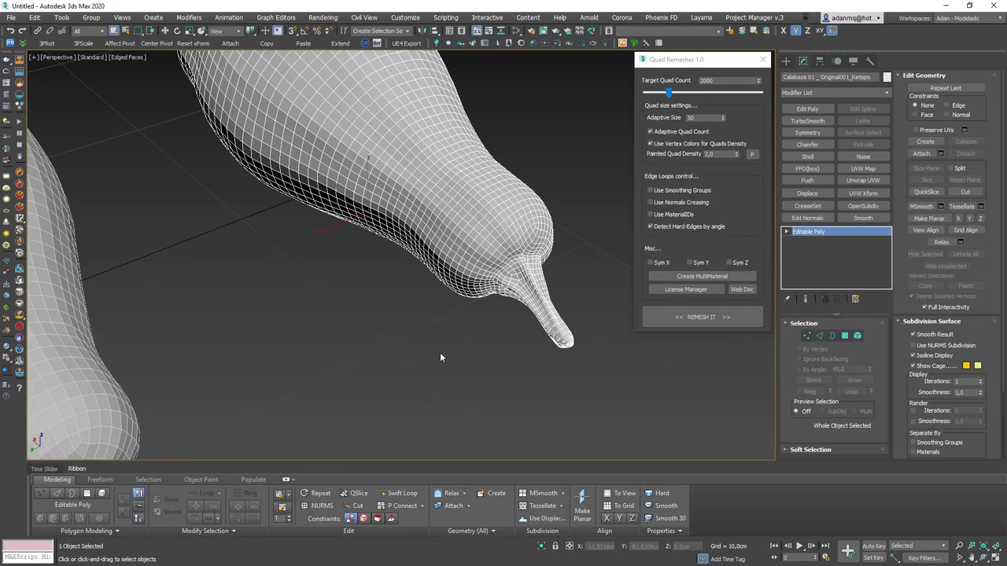
scroll(435, 354, down, 3)
scroll(354, 339, up, 2)
scroll(502, 263, up, 2)
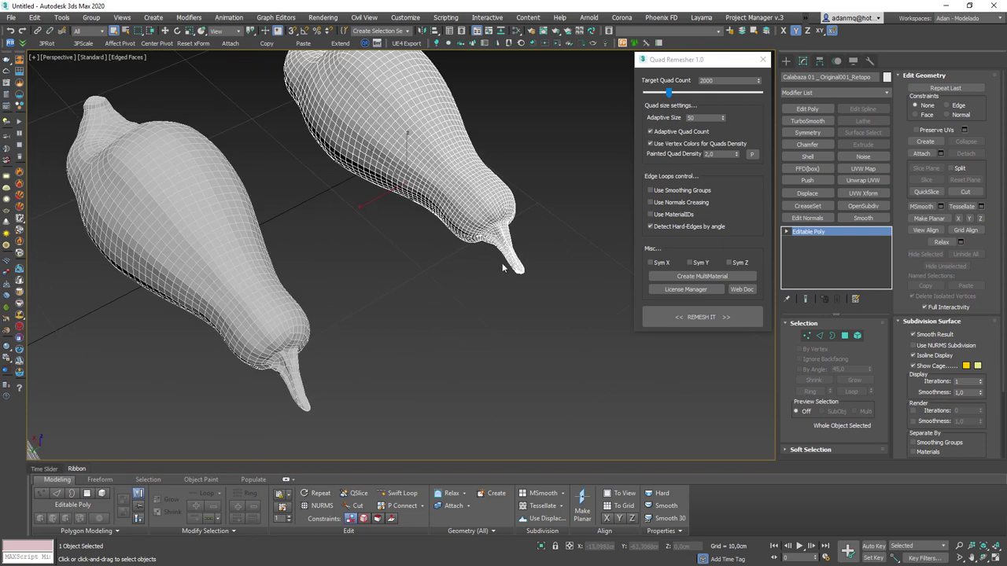
scroll(502, 254, up, 2)
middle_drag(503, 254, 571, 246)
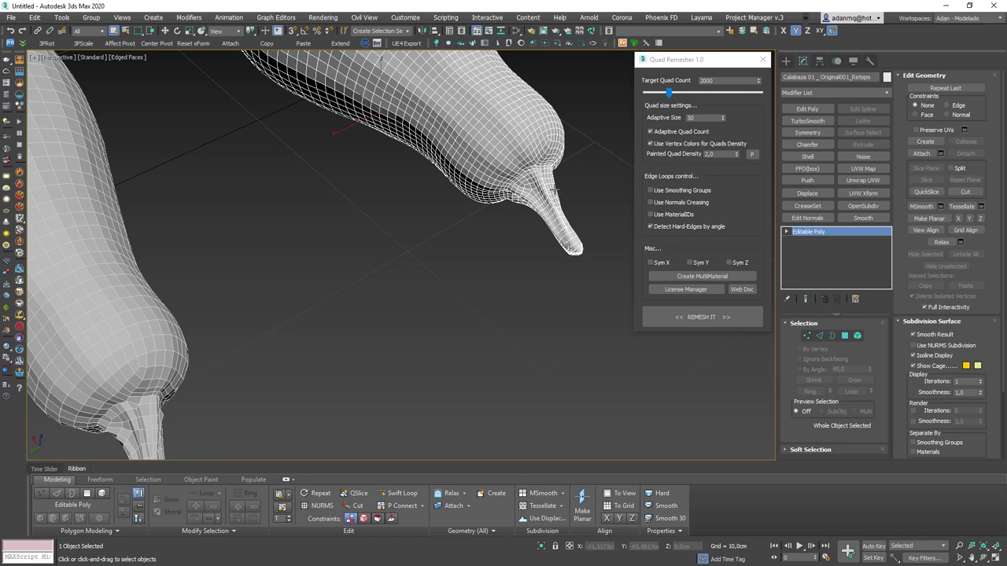
scroll(519, 205, down, 3)
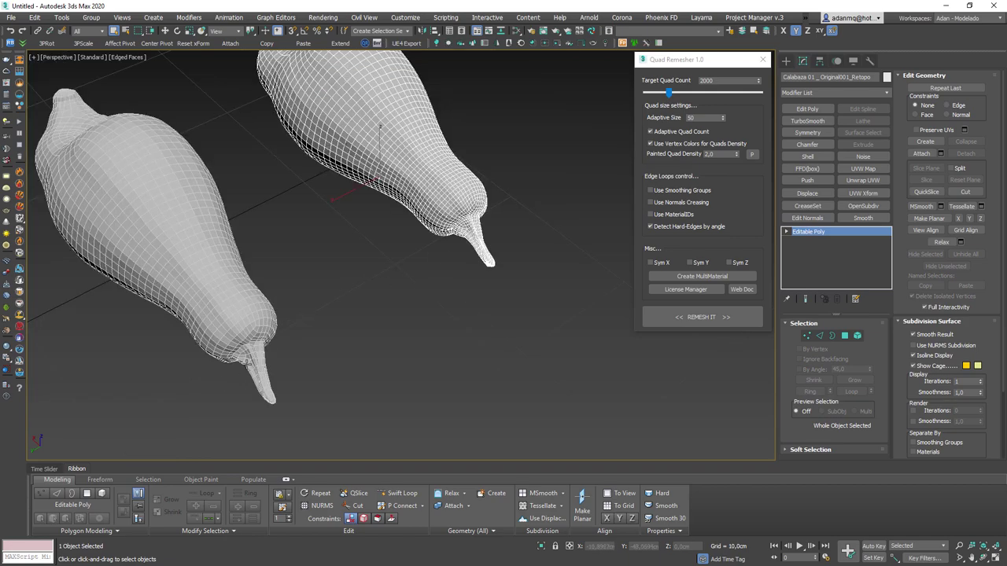
mouse_move(270, 354)
alt+middle_down()
mouse_move(332, 338)
mouse_move(271, 339)
alt+middle_up()
alt+middle_drag(348, 188, 358, 220)
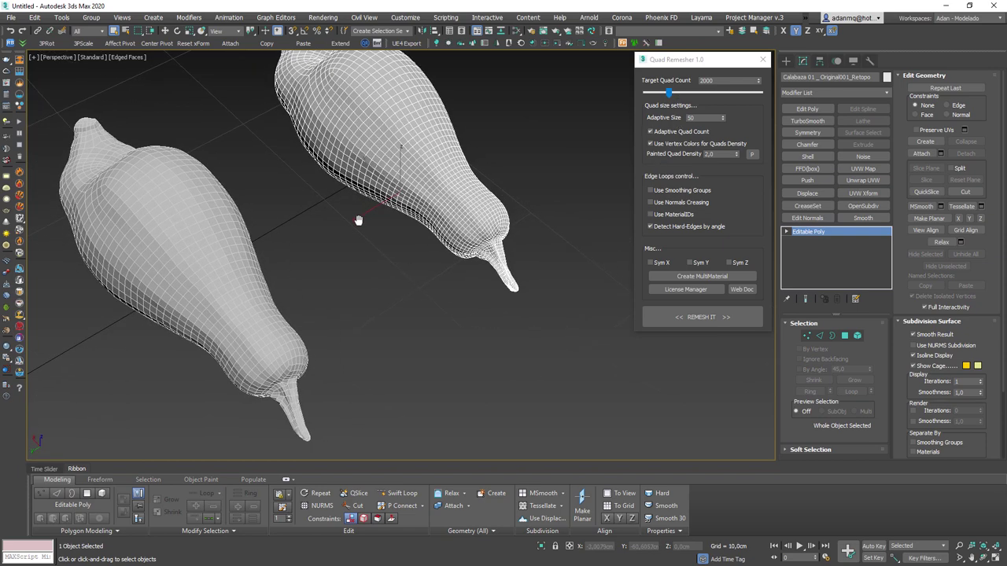
scroll(308, 363, up, 5)
scroll(168, 420, down, 5)
scroll(559, 249, up, 5)
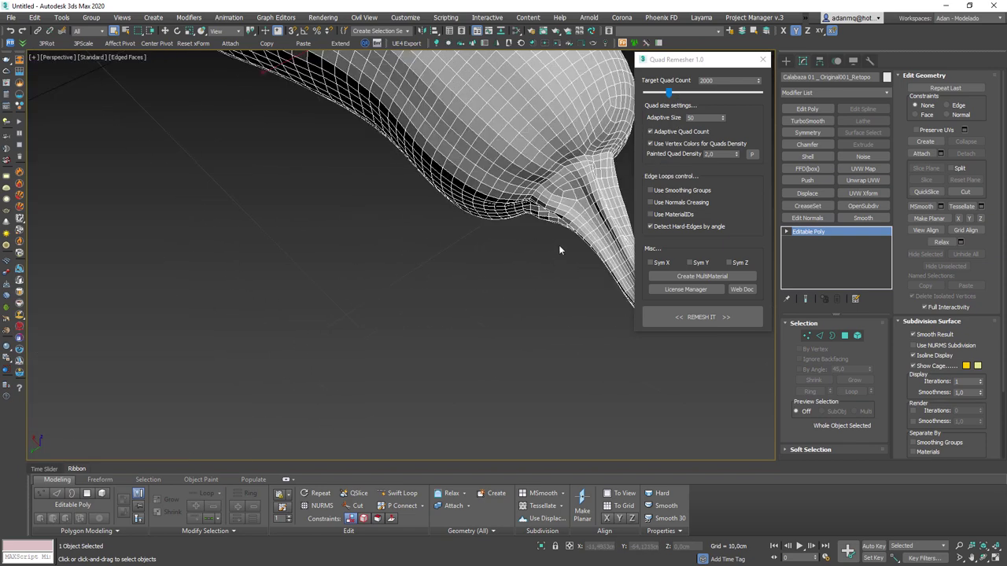
middle_drag(559, 250, 495, 228)
scroll(495, 228, down, 1)
scroll(505, 356, down, 5)
scroll(505, 356, down, 3)
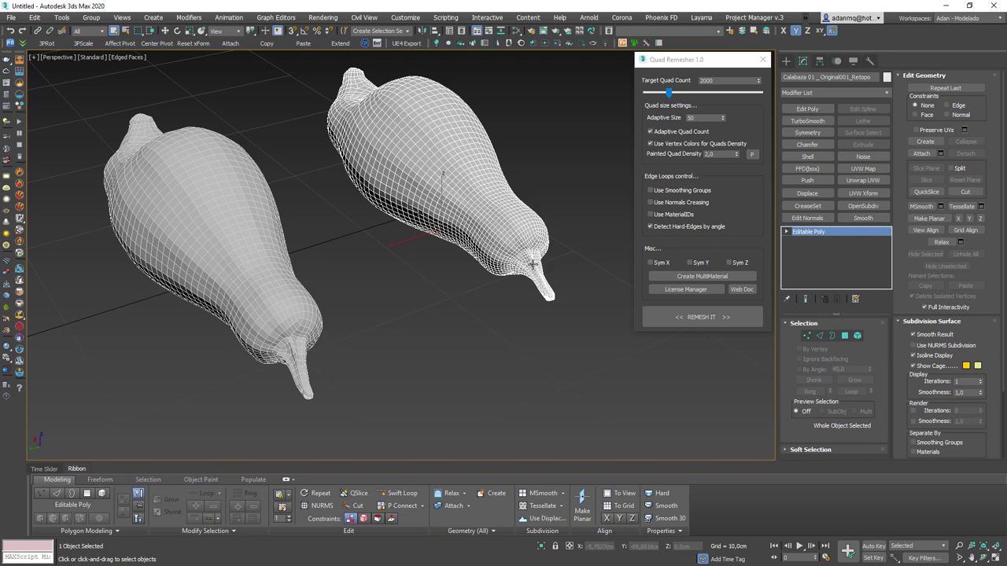
mouse_move(533, 272)
alt+middle_down()
mouse_move(512, 295)
mouse_move(441, 291)
alt+middle_up()
scroll(513, 295, up, 5)
scroll(284, 220, up, 4)
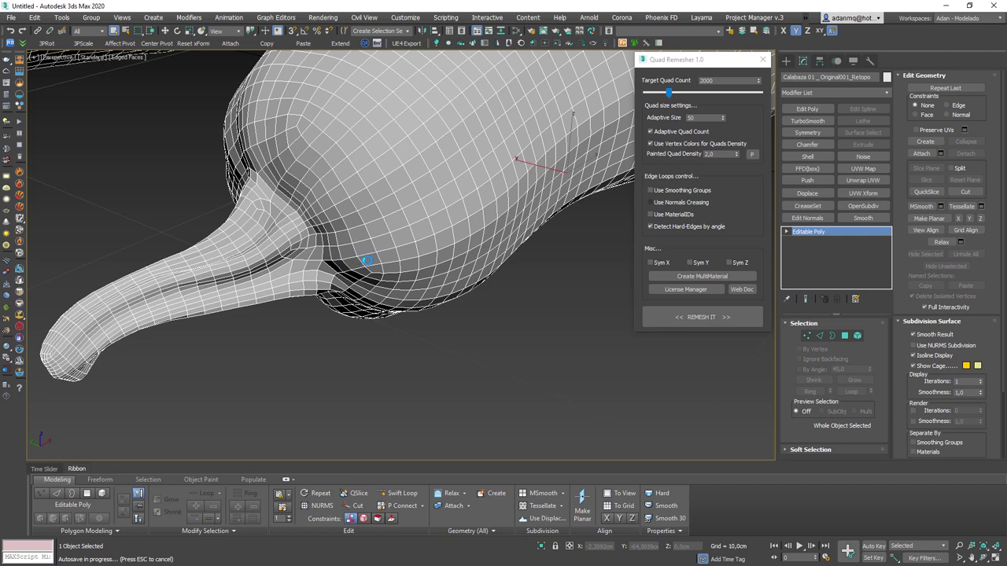
scroll(367, 260, down, 2)
scroll(367, 261, down, 2)
scroll(348, 259, down, 2)
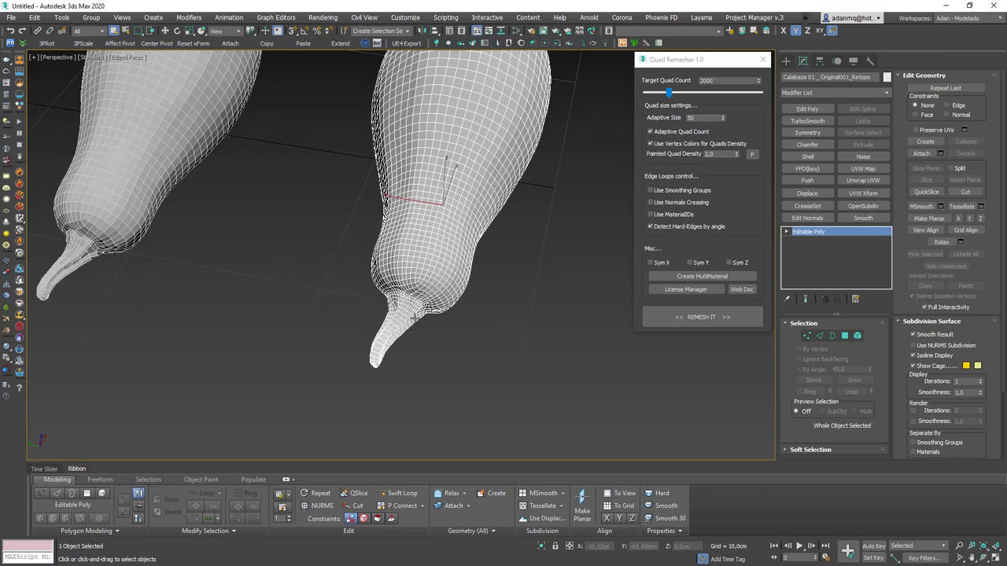
alt+middle_drag(393, 315, 446, 317)
scroll(446, 317, up, 2)
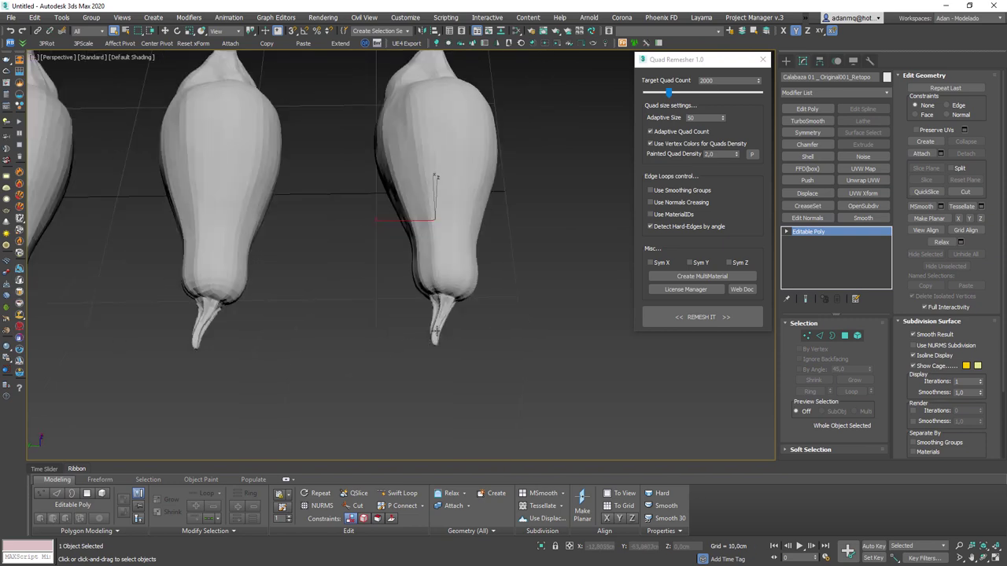
scroll(433, 334, up, 2)
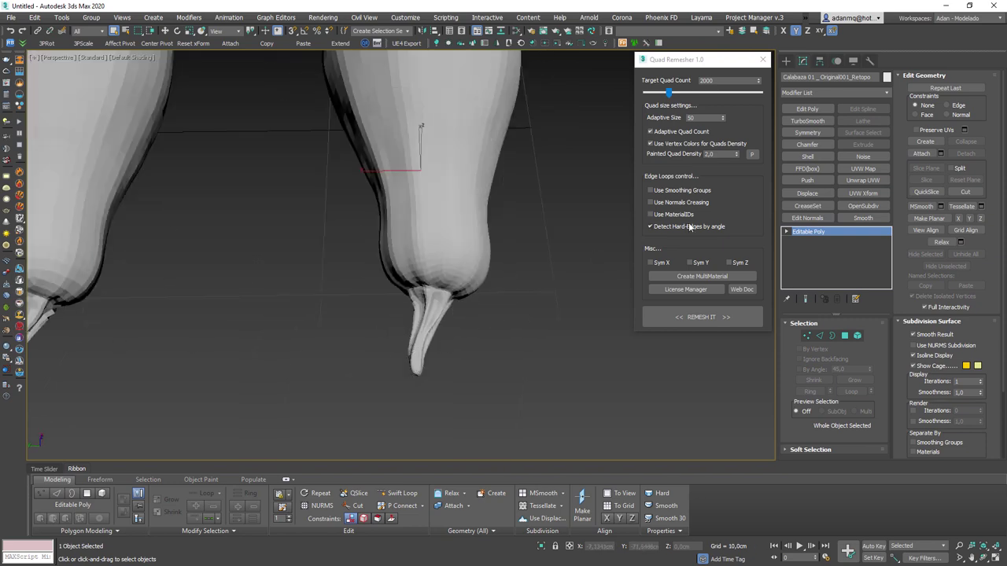
scroll(453, 227, down, 2)
scroll(447, 223, down, 2)
scroll(409, 252, up, 4)
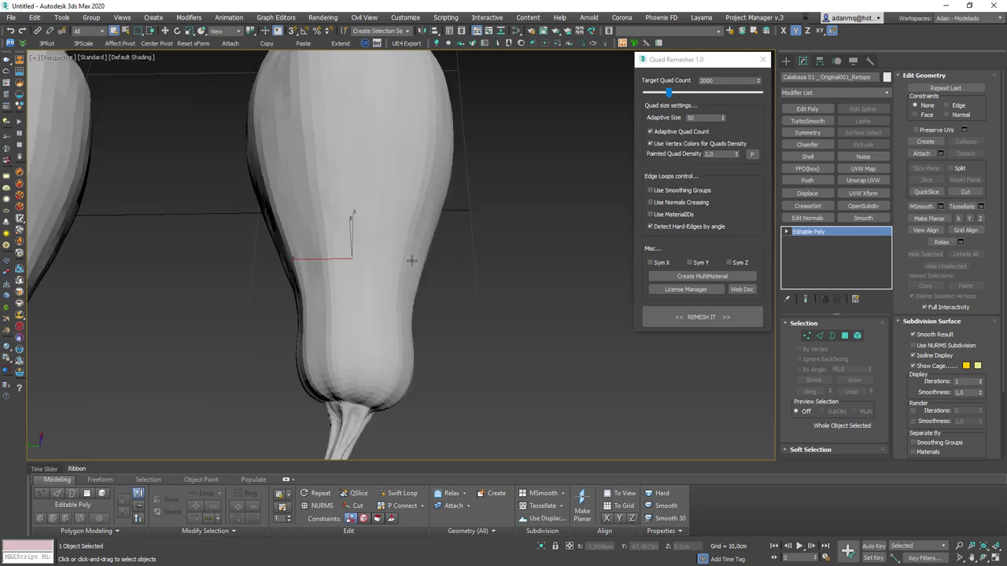
scroll(361, 247, down, 1)
key(F4)
scroll(370, 228, down, 3)
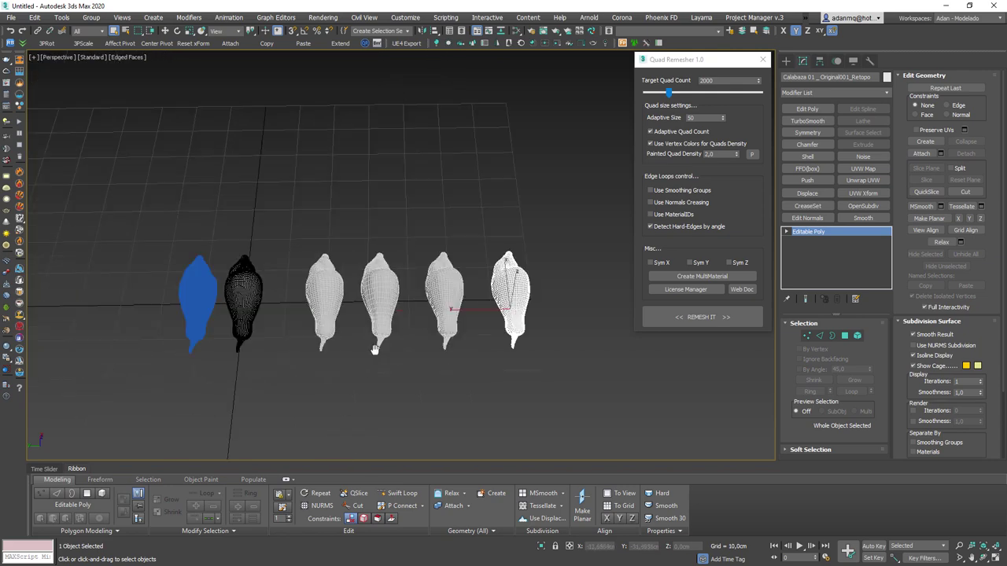
scroll(315, 276, up, 4)
scroll(254, 320, up, 2)
key(F4)
scroll(240, 338, down, 3)
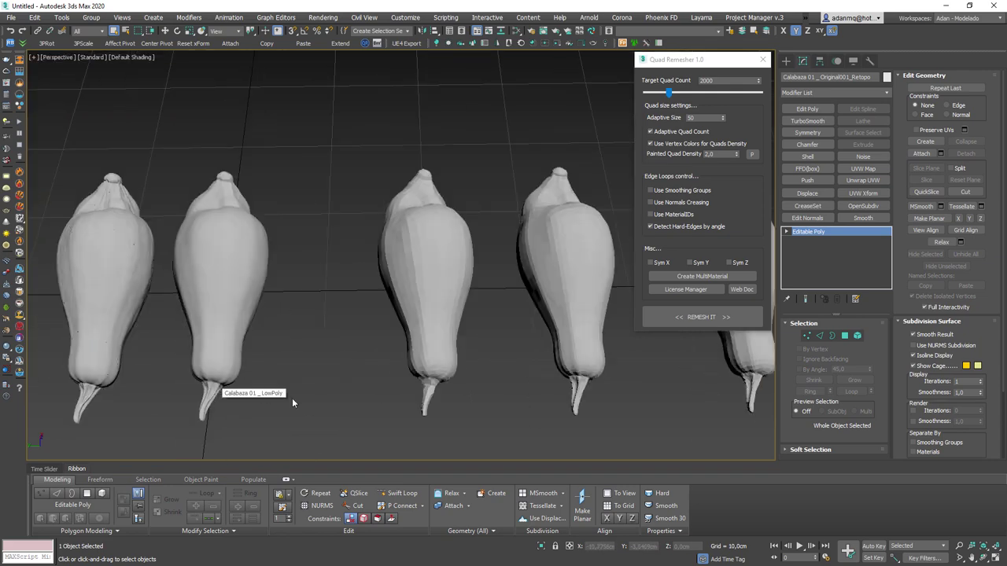
scroll(241, 332, up, 1)
scroll(192, 207, up, 1)
scroll(191, 206, down, 1)
scroll(199, 300, down, 1)
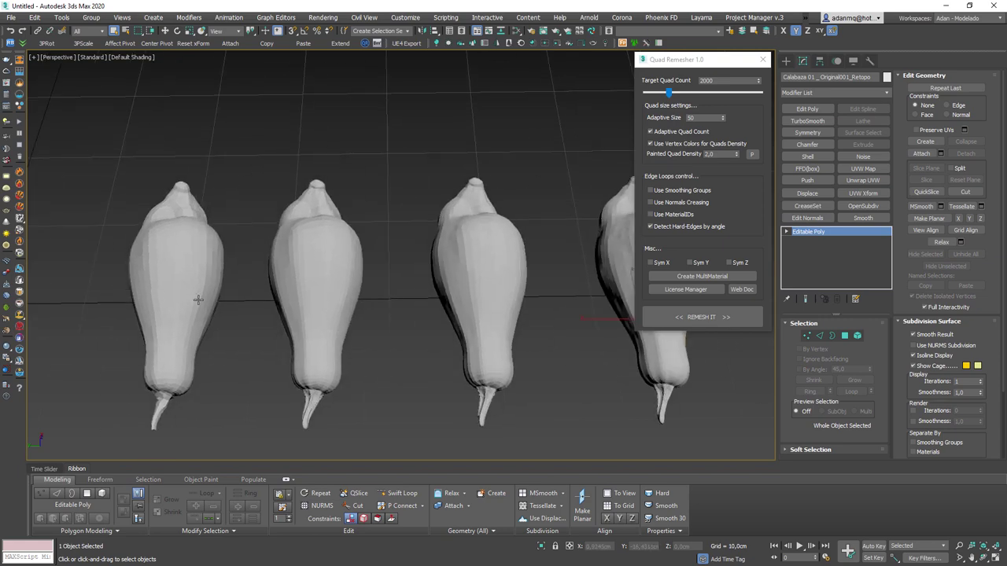
scroll(279, 276, up, 2)
scroll(491, 211, up, 2)
key(F4)
scroll(491, 211, down, 3)
scroll(440, 181, up, 1)
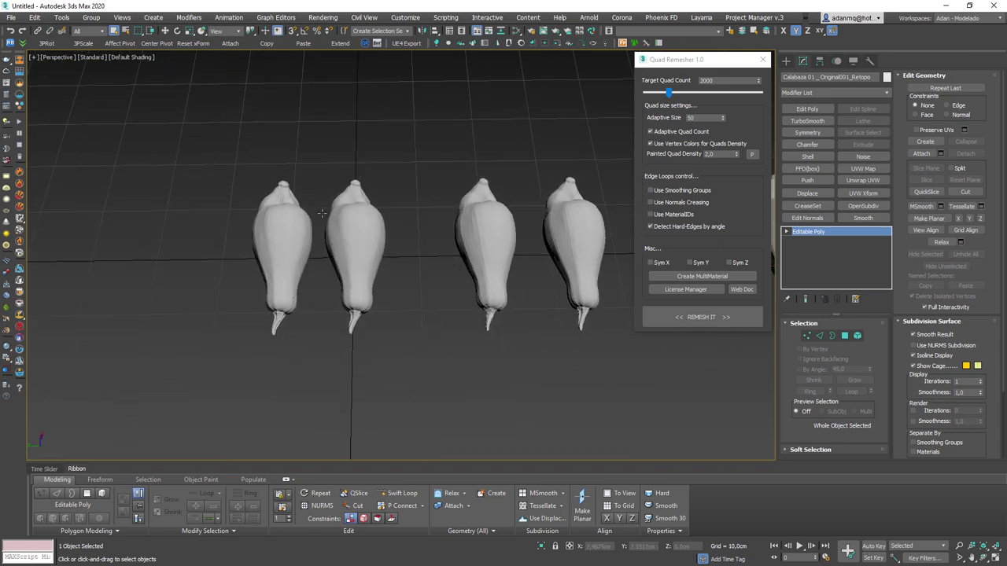
scroll(432, 167, up, 3)
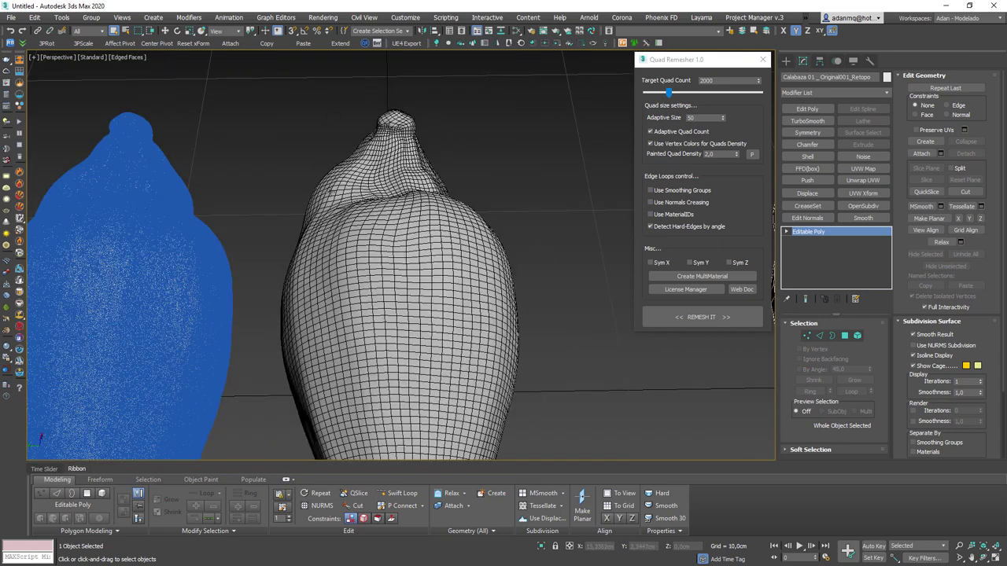
scroll(320, 144, down, 3)
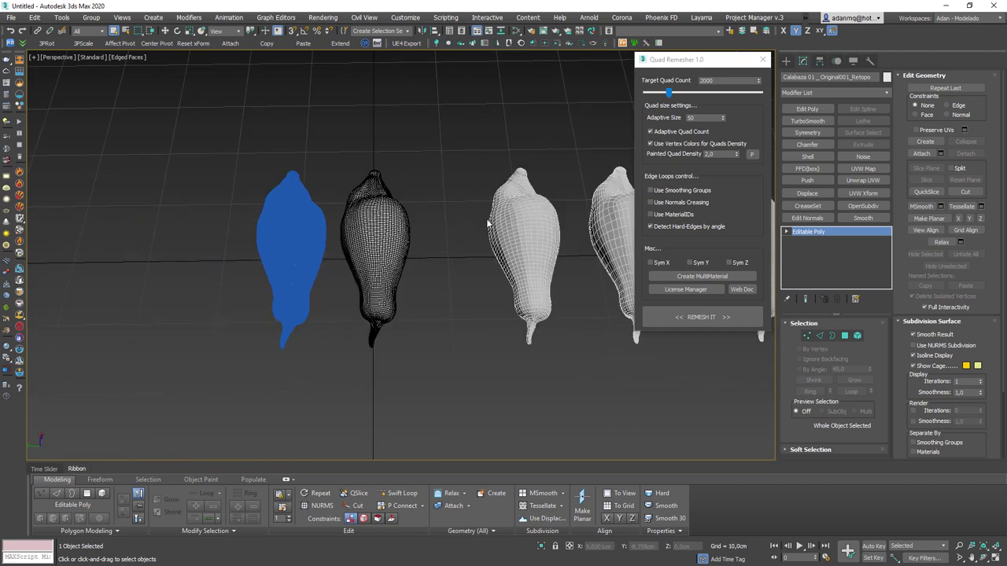
scroll(555, 252, up, 1)
scroll(516, 257, up, 2)
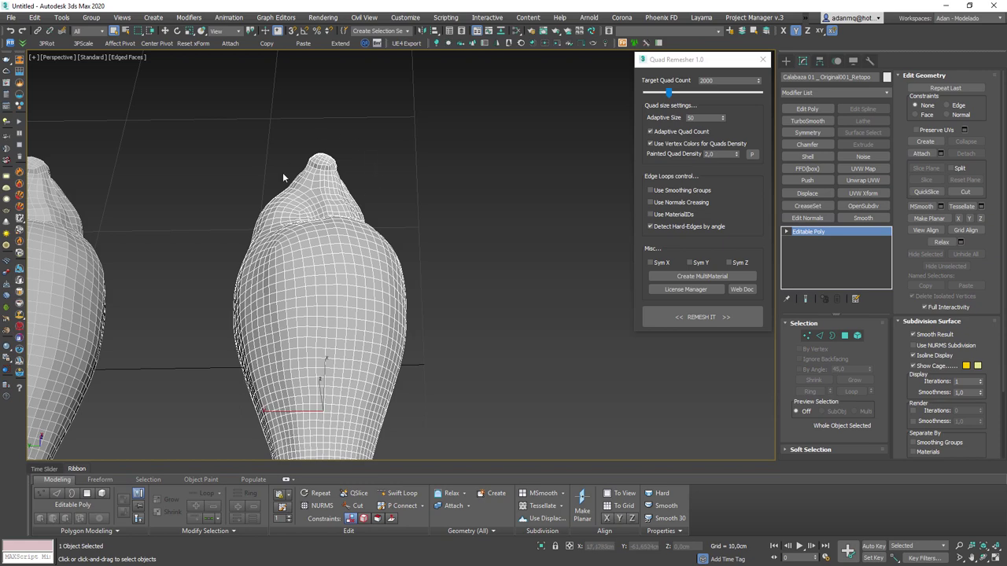
scroll(307, 168, down, 3)
key(F4)
mouse_move(342, 265)
middle_down()
mouse_move(356, 309)
mouse_move(388, 306)
middle_up()
- Turn off Use Vertex Colors for Quads Density and unhide all hidden objects
click(652, 145)
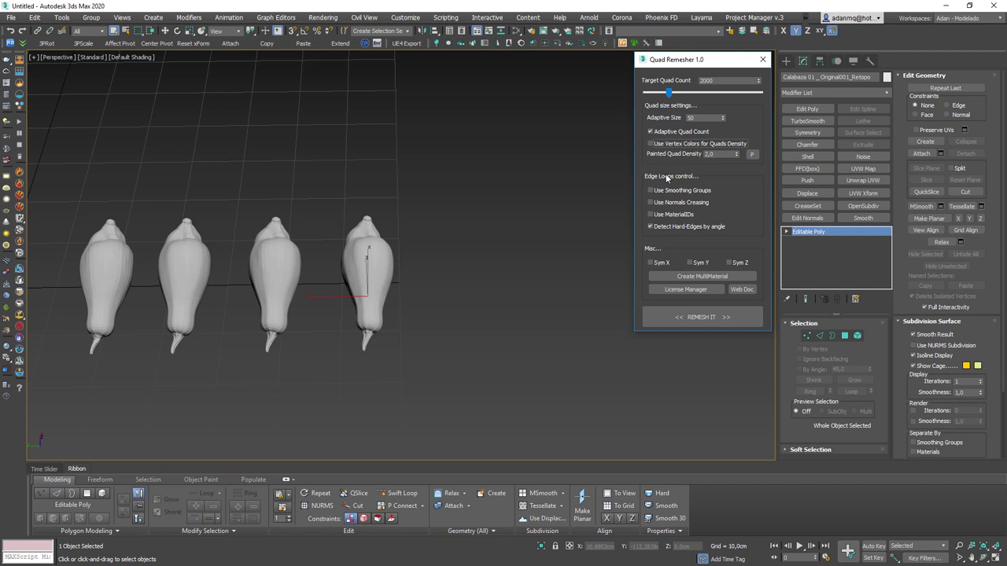
right_click(399, 294)
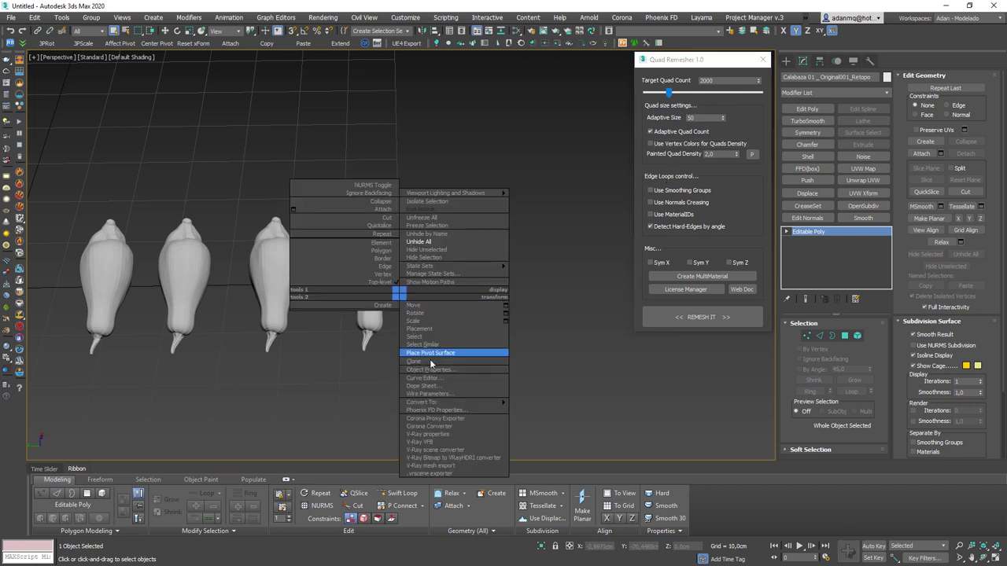
click(435, 242)
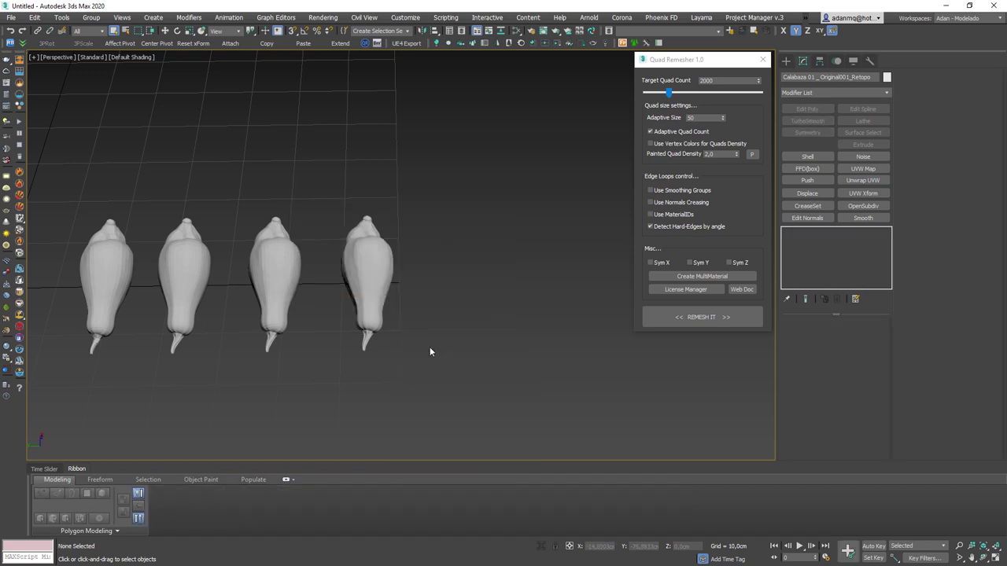
- Select the blue-painted gourd, copy it to the right, and turn off edged faces
scroll(365, 264, up, 5)
click(365, 264)
scroll(382, 292, down, 3)
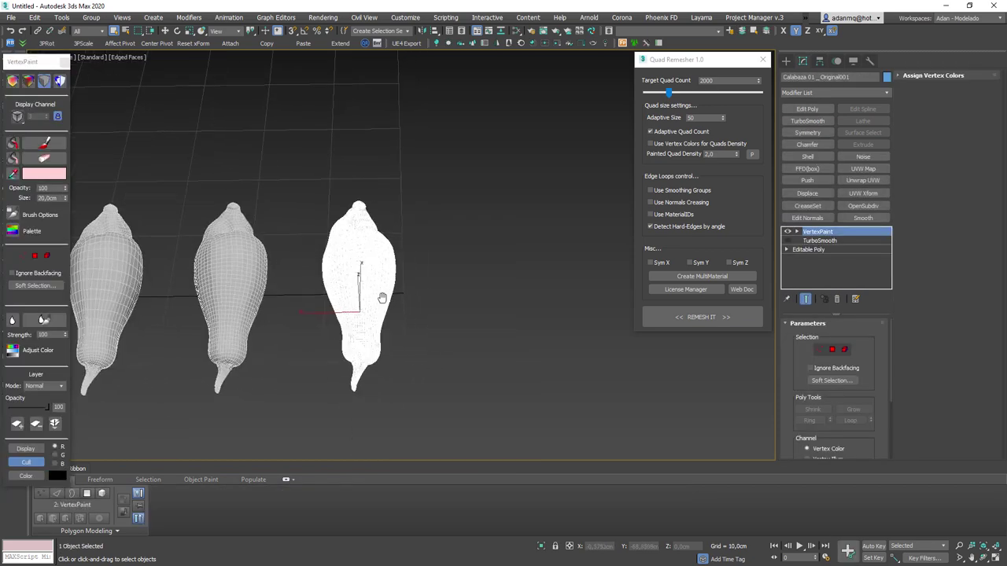
scroll(302, 311, down, 1)
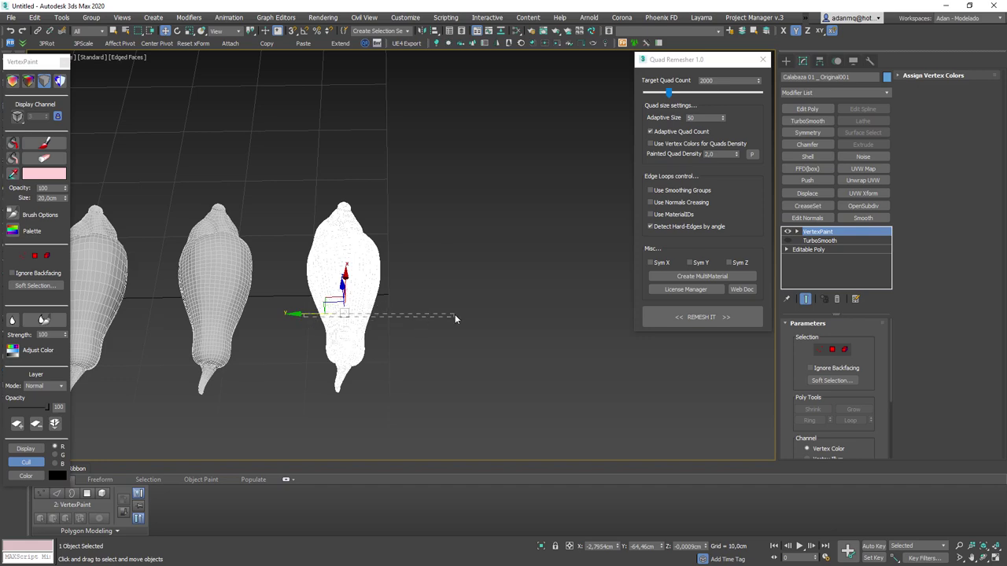
shift+drag(313, 313, 443, 307)
key(F4)
scroll(483, 313, up, 2)
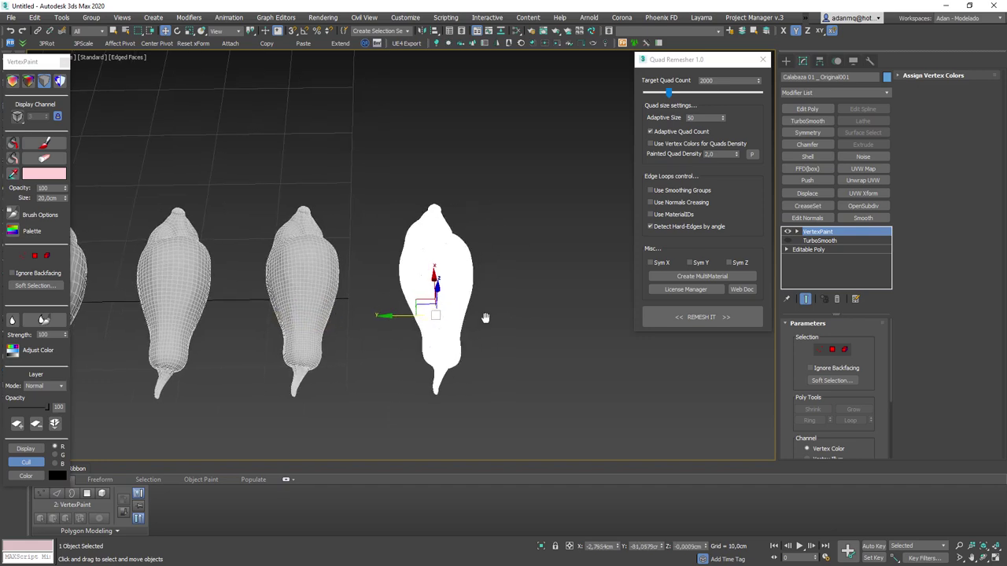
scroll(486, 294, up, 2)
scroll(486, 269, down, 2)
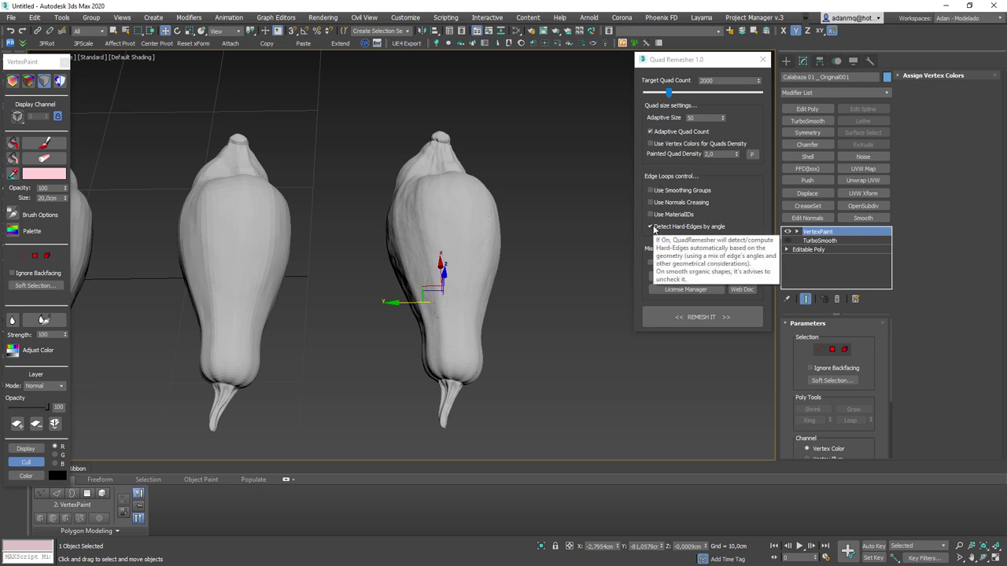
mouse_move(454, 306)
alt+middle_down()
mouse_move(427, 294)
mouse_move(440, 263)
mouse_move(403, 295)
alt+middle_up()
scroll(403, 294, down, 3)
- Slide the third and fifth gourds left along X, then select the original gourd scan
click(412, 275)
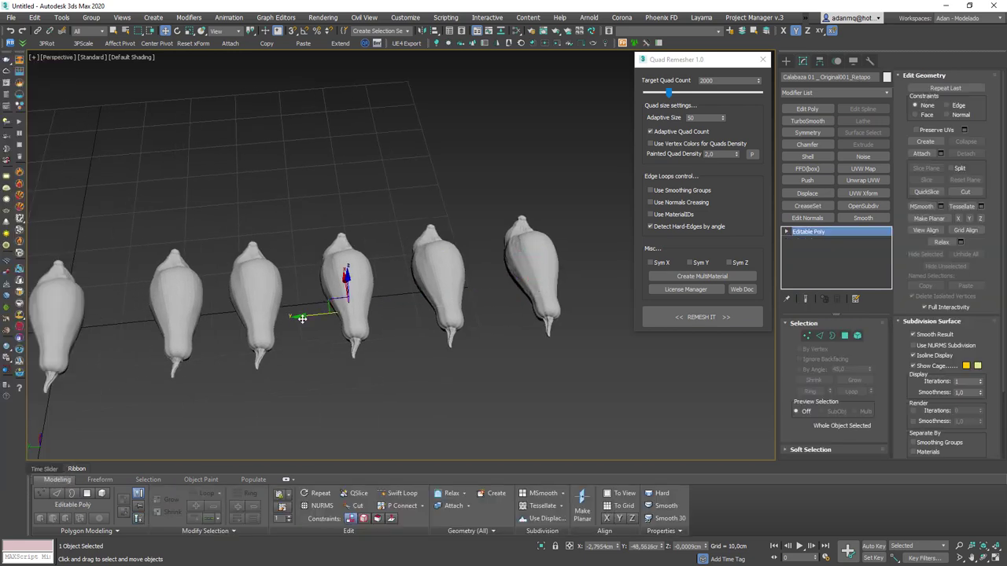
ctrl+click(277, 304)
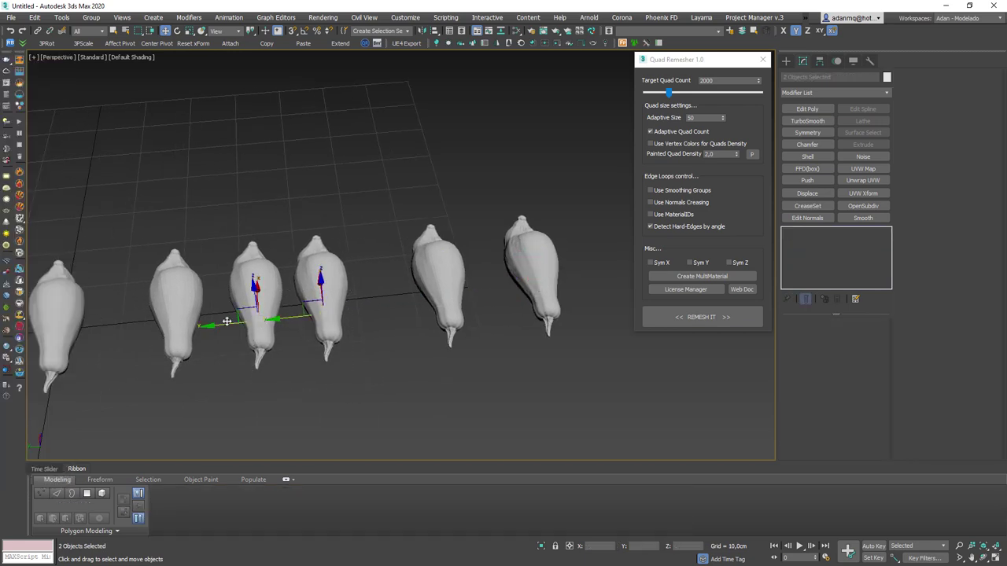
drag(227, 323, 213, 324)
click(434, 288)
drag(407, 311, 338, 318)
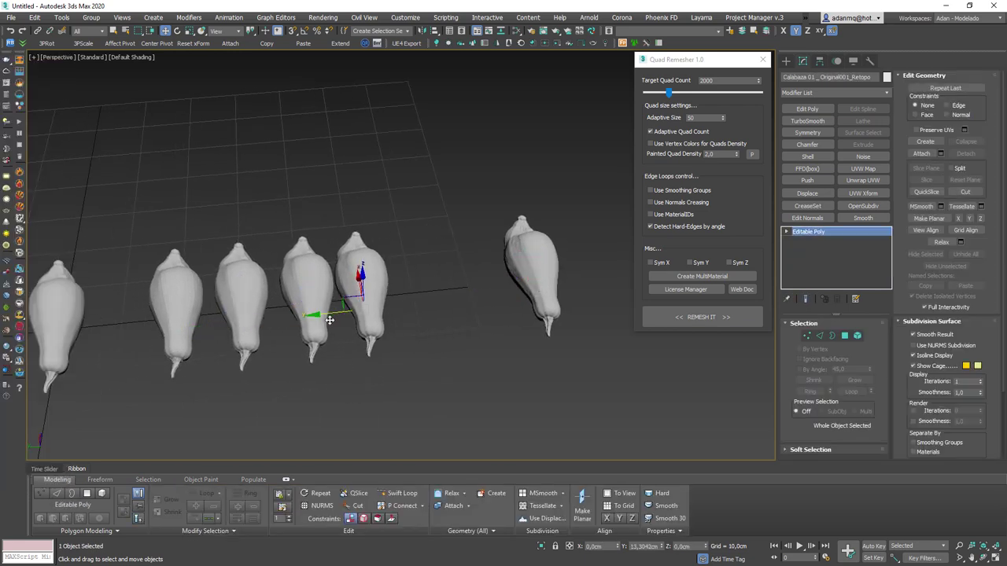
click(533, 265)
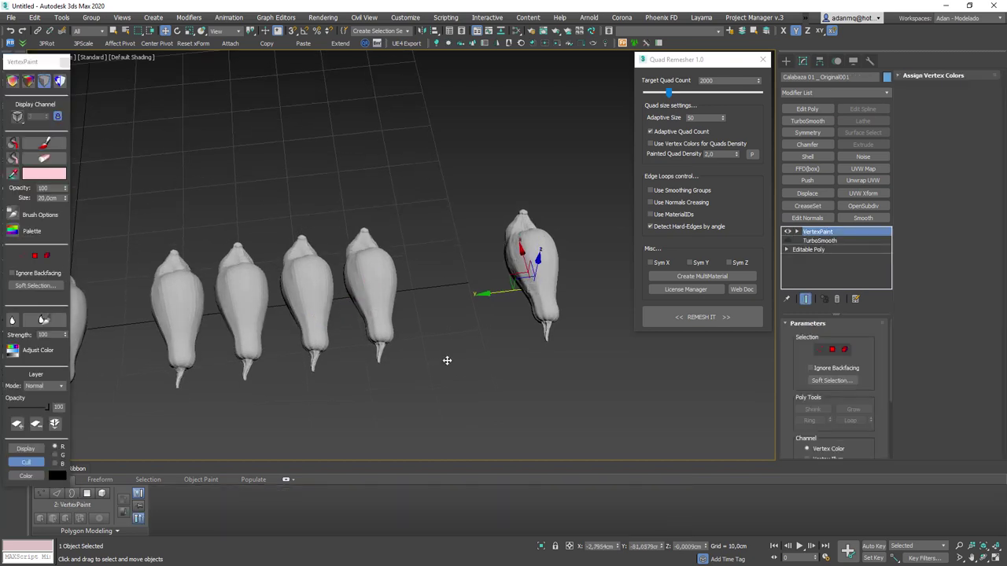
middle_drag(450, 359, 474, 367)
- Frame the original gourd with Z, nudge it back along Y, and orbit around it
key(z)
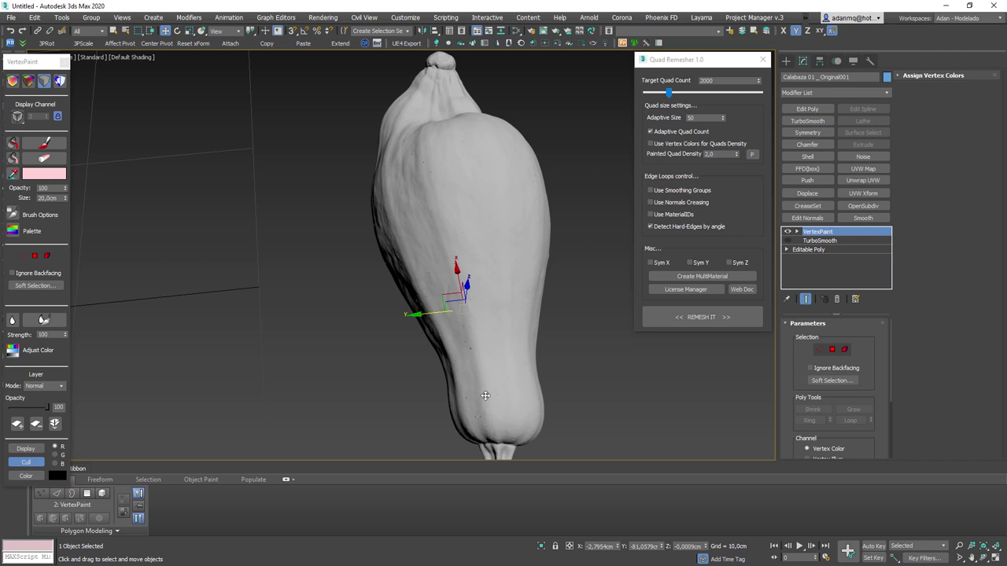
scroll(483, 334, down, 3)
scroll(400, 285, down, 3)
drag(380, 315, 315, 223)
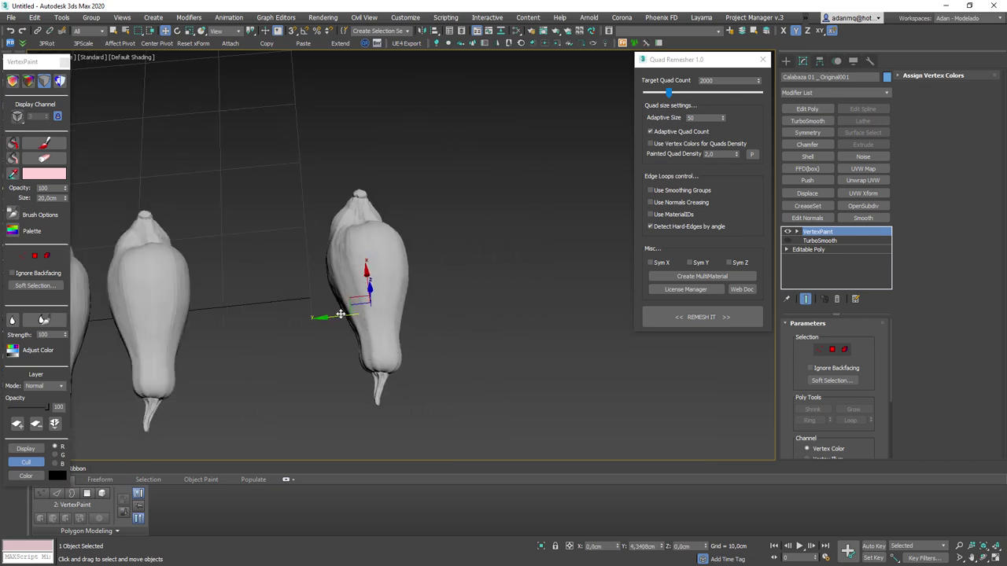
alt+middle_drag(367, 332, 367, 249)
scroll(368, 249, up, 2)
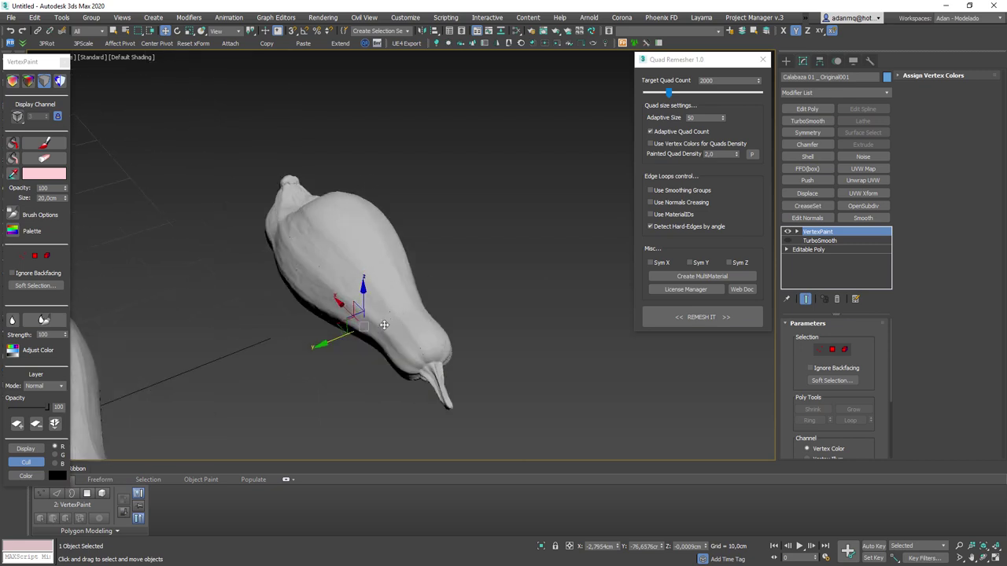
scroll(370, 290, up, 3)
scroll(370, 291, down, 5)
scroll(385, 299, up, 1)
scroll(402, 312, down, 2)
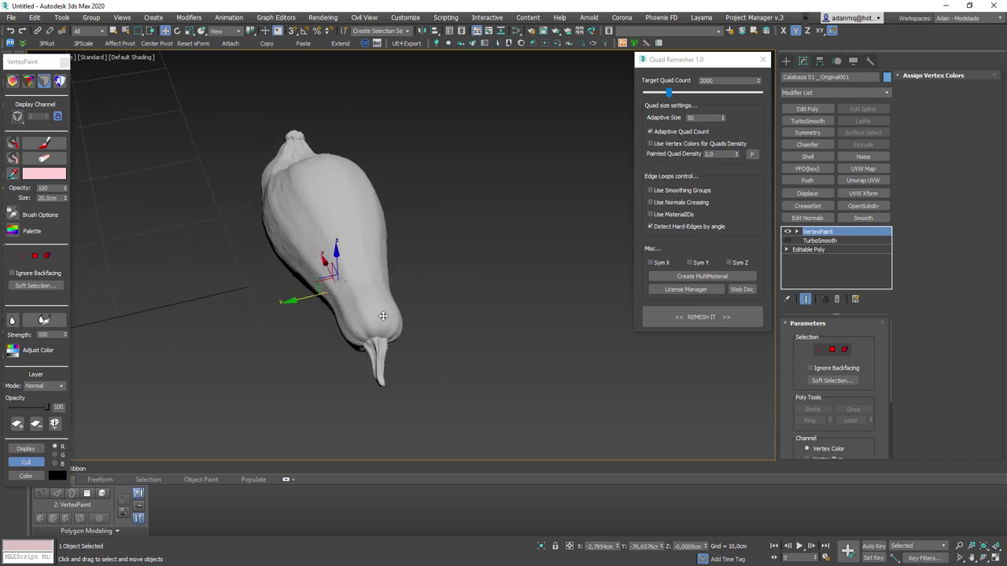
scroll(381, 313, down, 2)
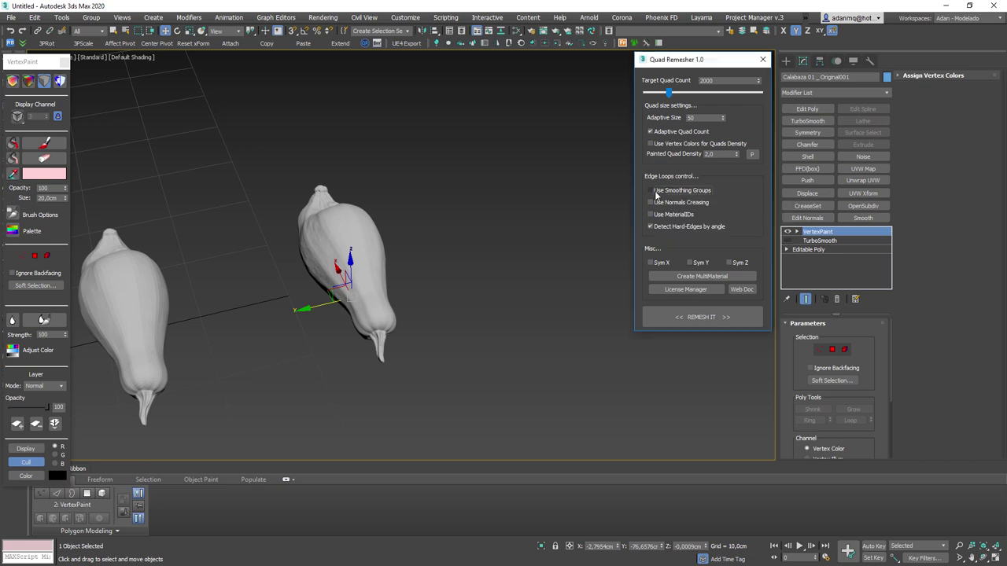
alt+middle_drag(605, 231, 583, 236)
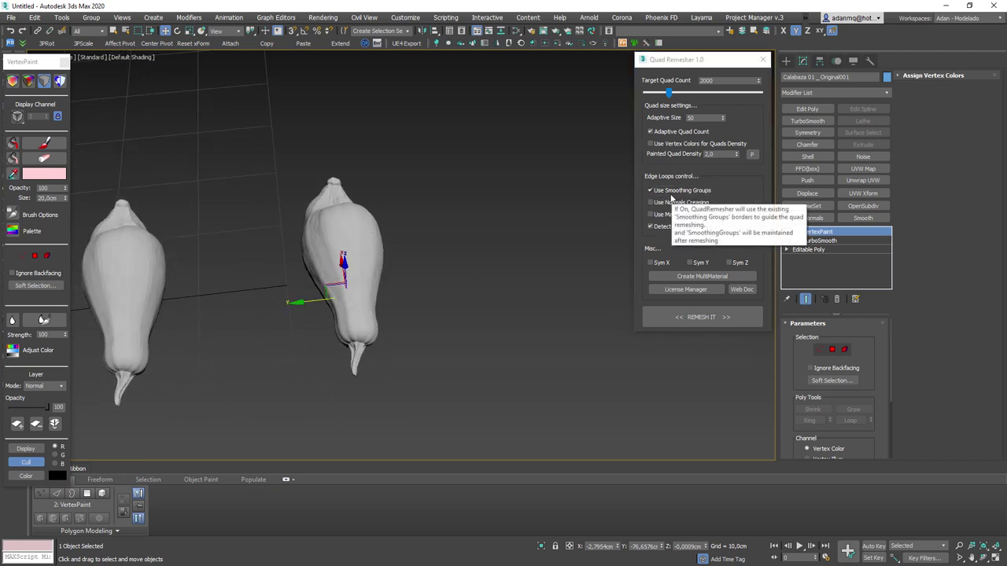
scroll(338, 259, up, 5)
scroll(399, 377, down, 2)
scroll(400, 362, up, 2)
scroll(371, 254, down, 2)
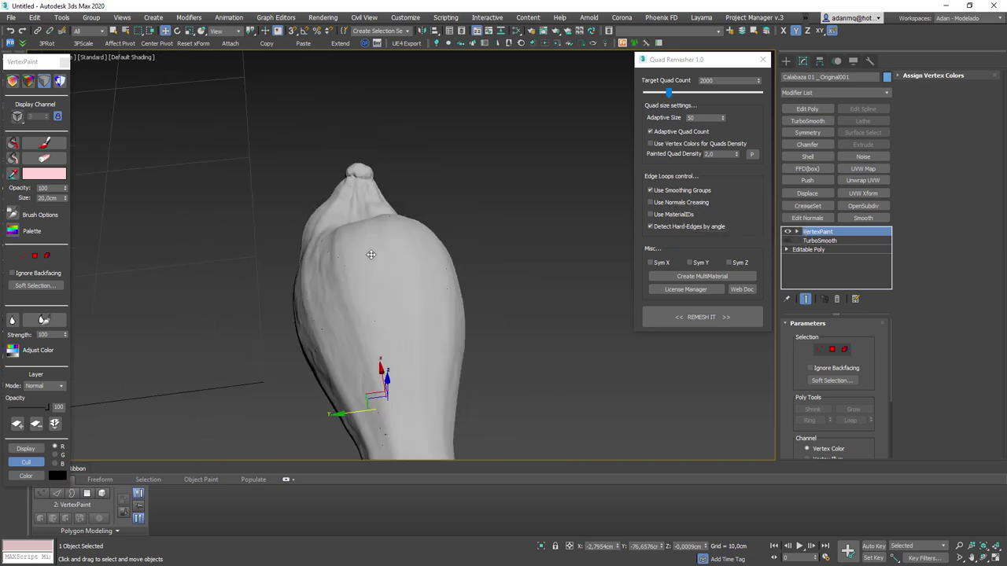
scroll(370, 254, down, 3)
scroll(384, 236, down, 1)
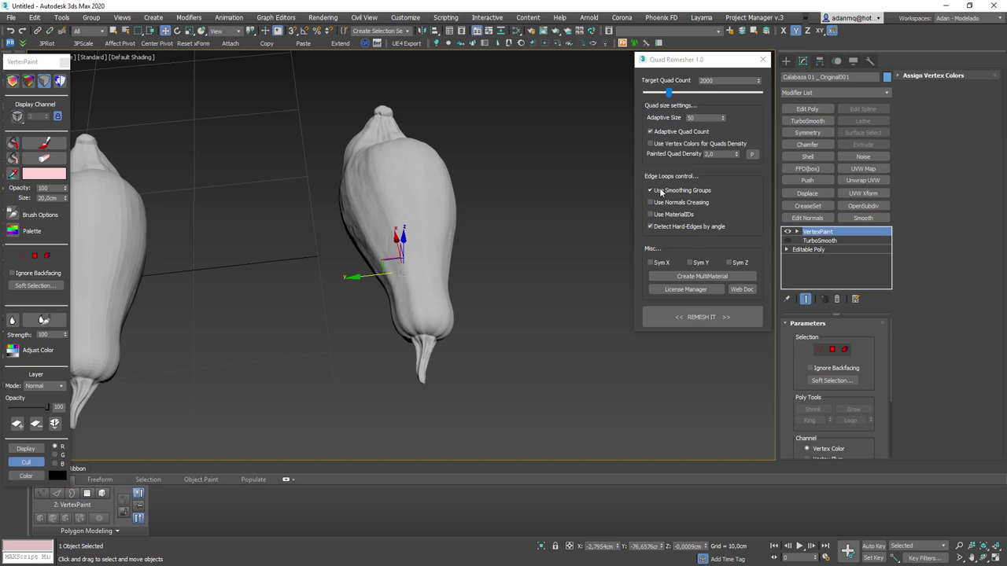
click(654, 193)
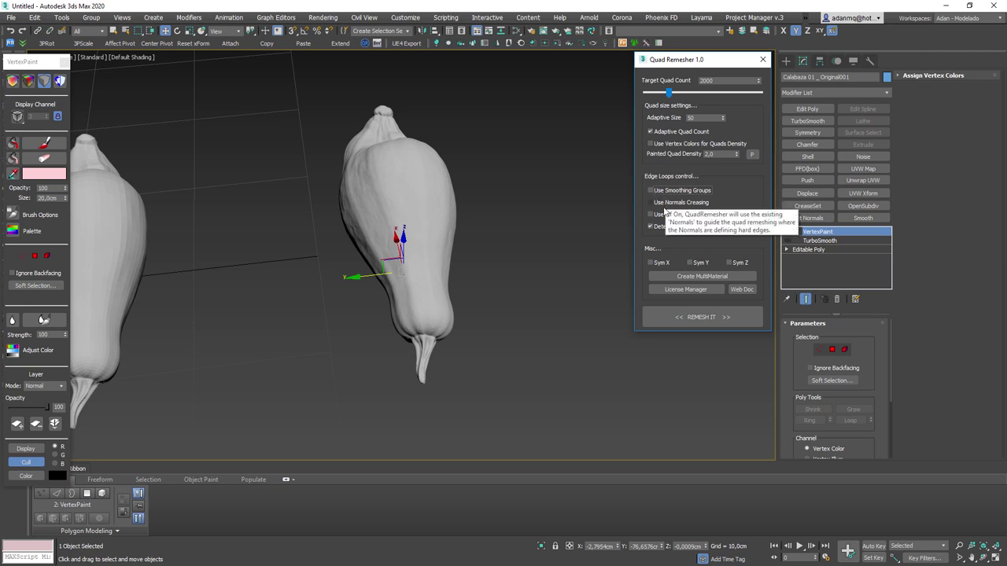
click(673, 203)
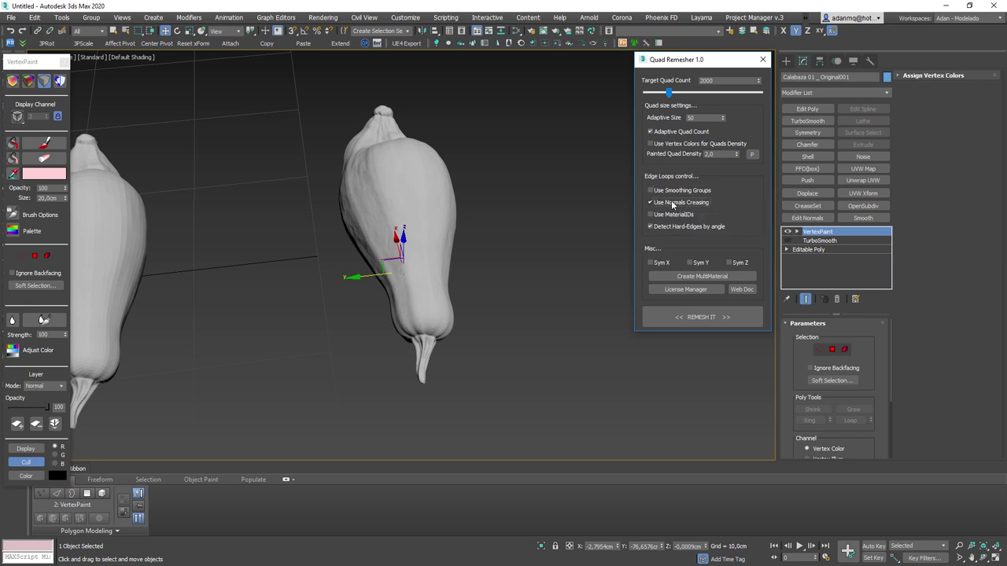
click(656, 206)
click(665, 216)
middle_drag(527, 272, 503, 281)
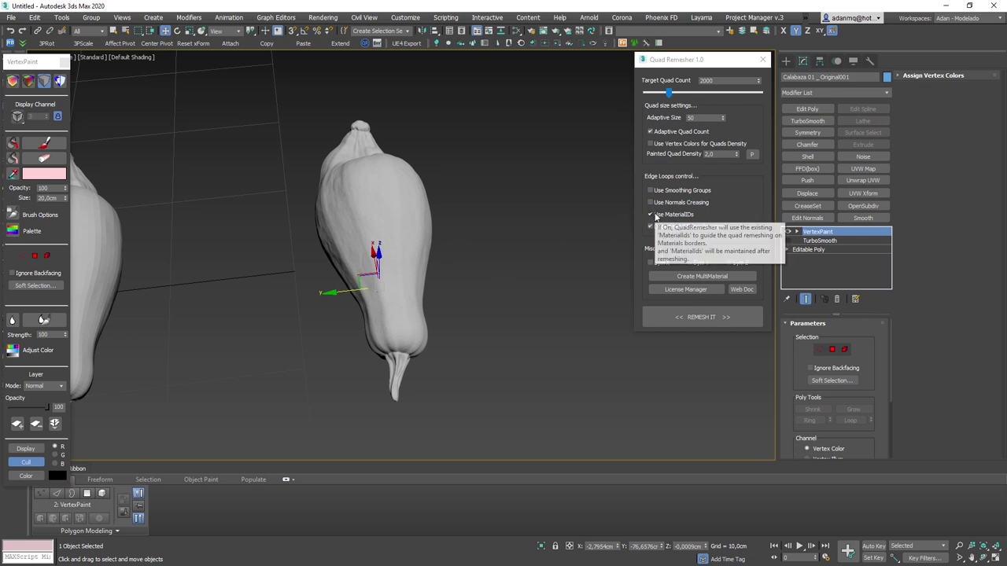
click(655, 217)
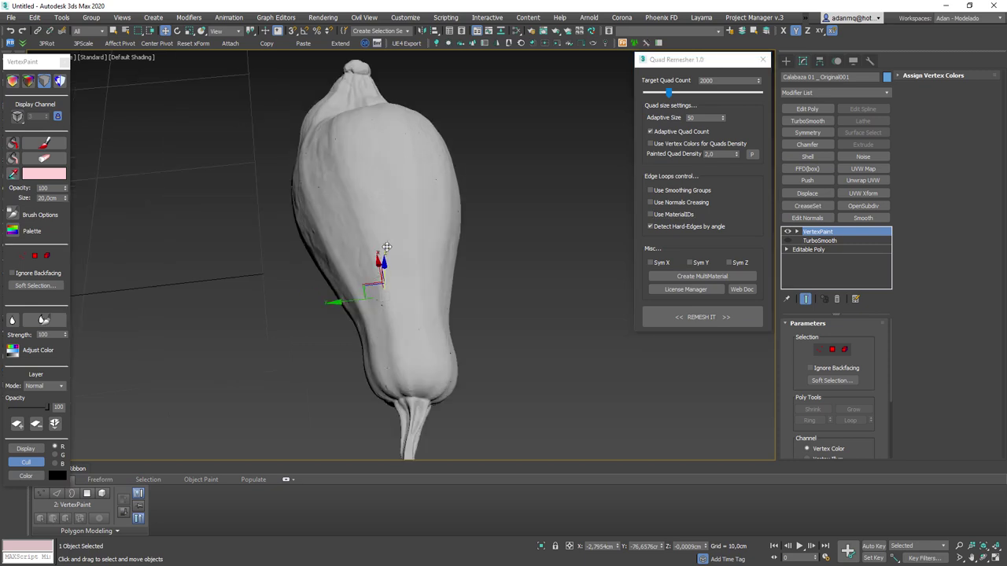
- Zoom out over the gourd row and select the middle white remeshed gourd
middle_drag(364, 192, 459, 202)
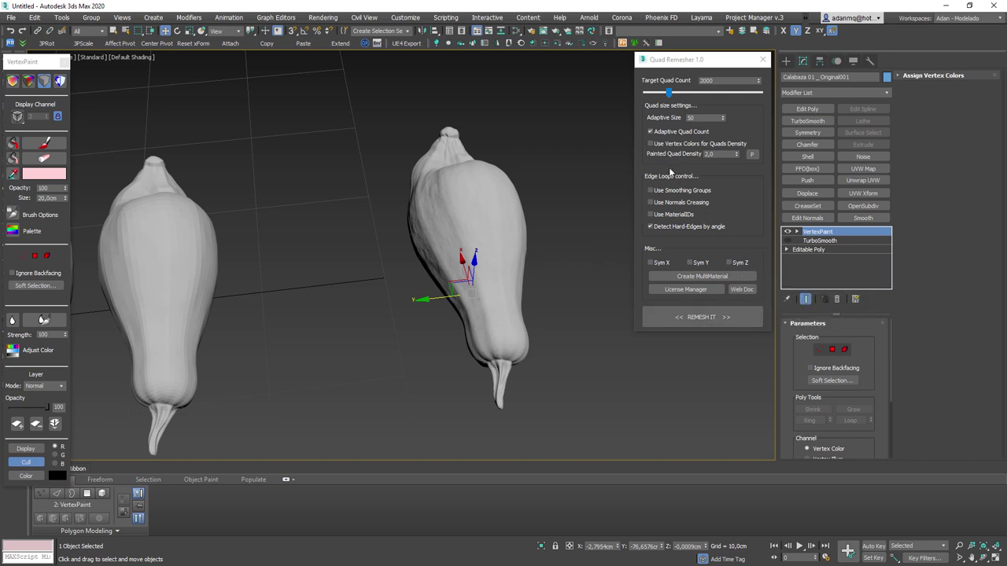
scroll(553, 278, down, 5)
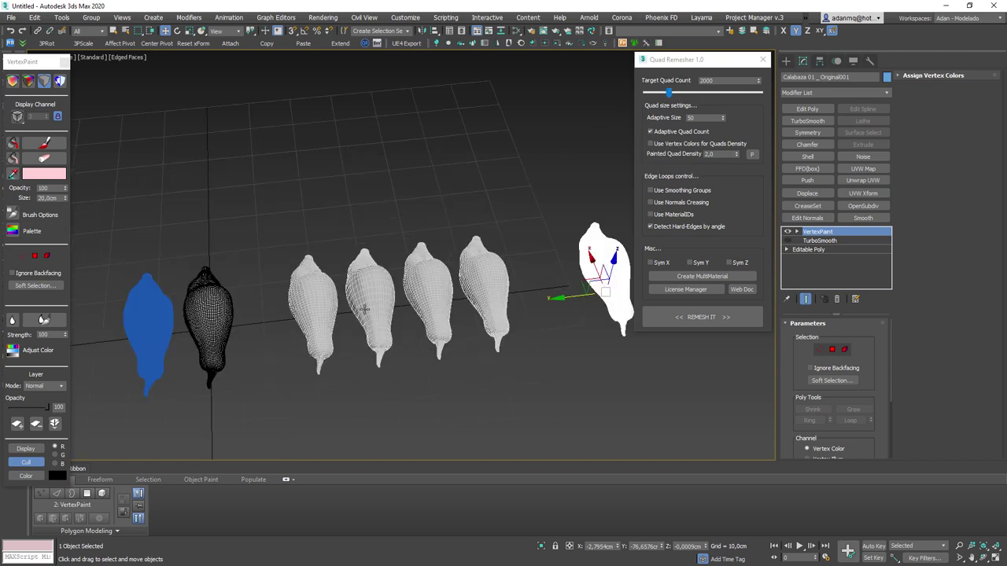
scroll(364, 309, up, 2)
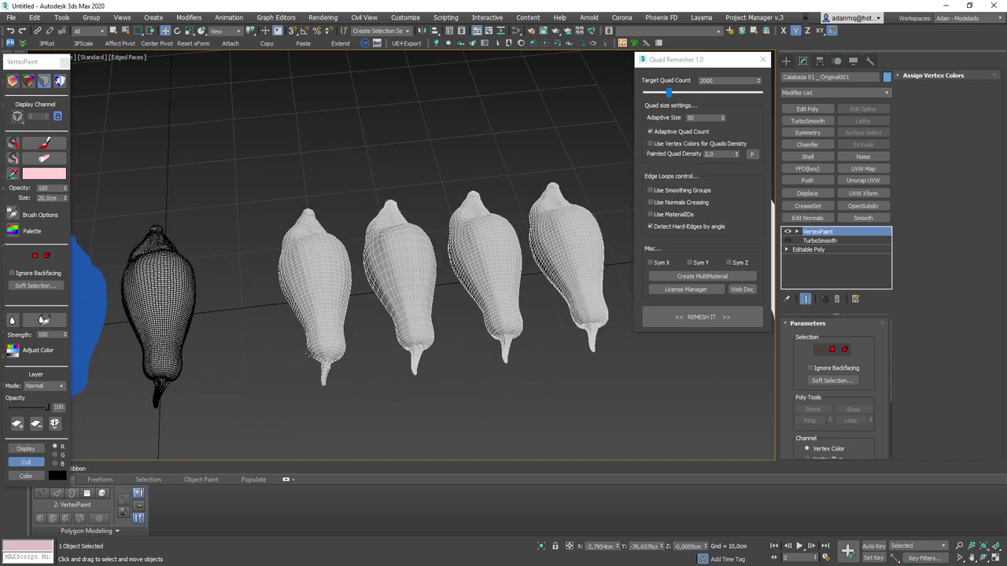
scroll(315, 354, up, 2)
scroll(432, 366, up, 2)
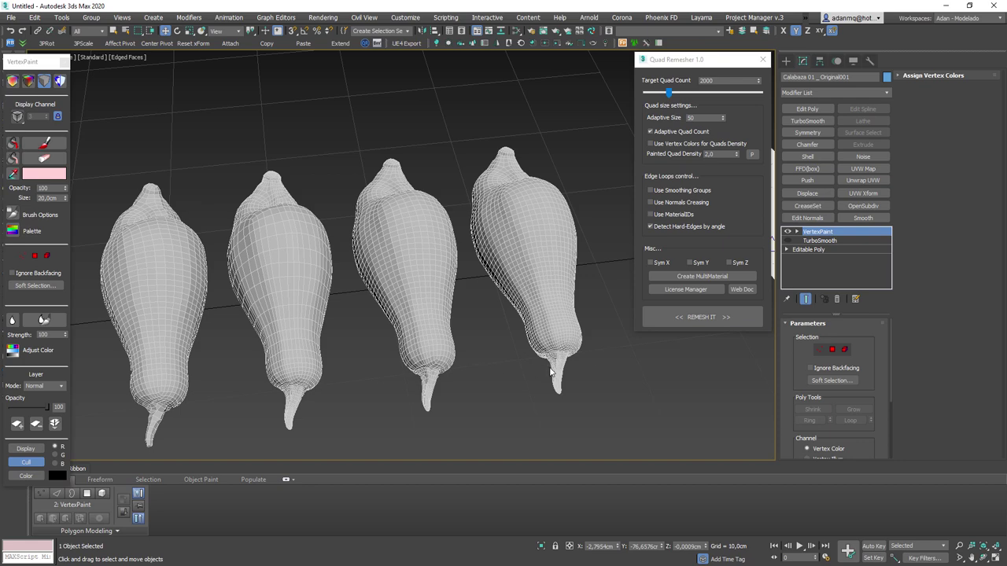
scroll(550, 356, down, 3)
scroll(542, 353, up, 2)
scroll(462, 336, down, 2)
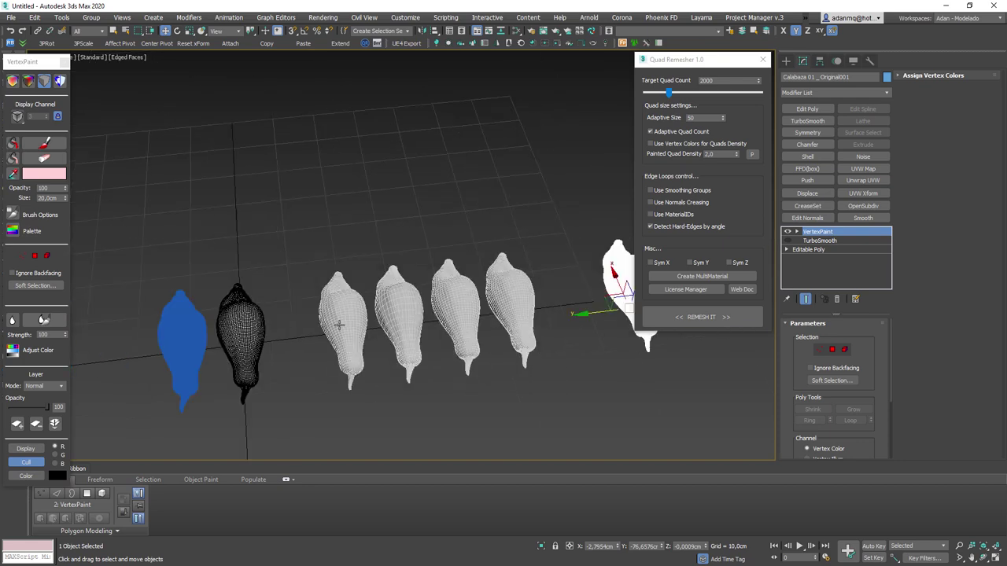
click(398, 319)
- Select the dense black gourd, then the fourth and rightmost remeshed gourds to compare them
scroll(472, 315, up, 2)
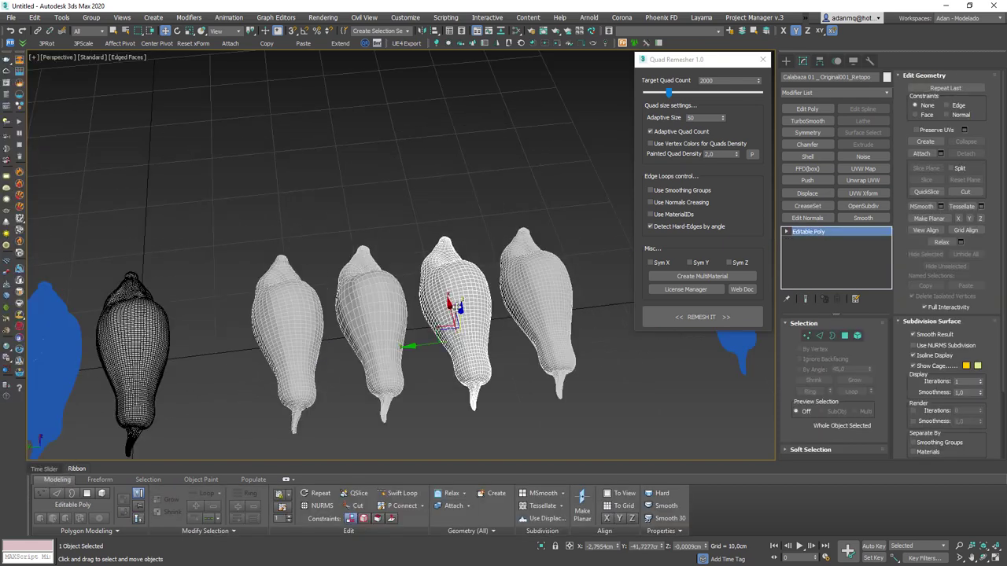
scroll(464, 376, up, 1)
scroll(464, 376, up, 1)
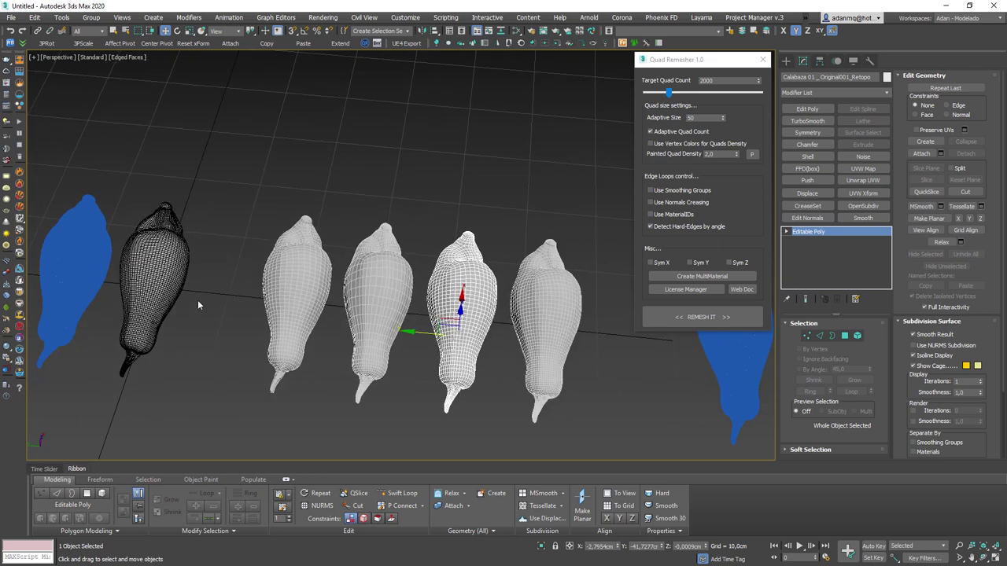
click(181, 280)
click(546, 315)
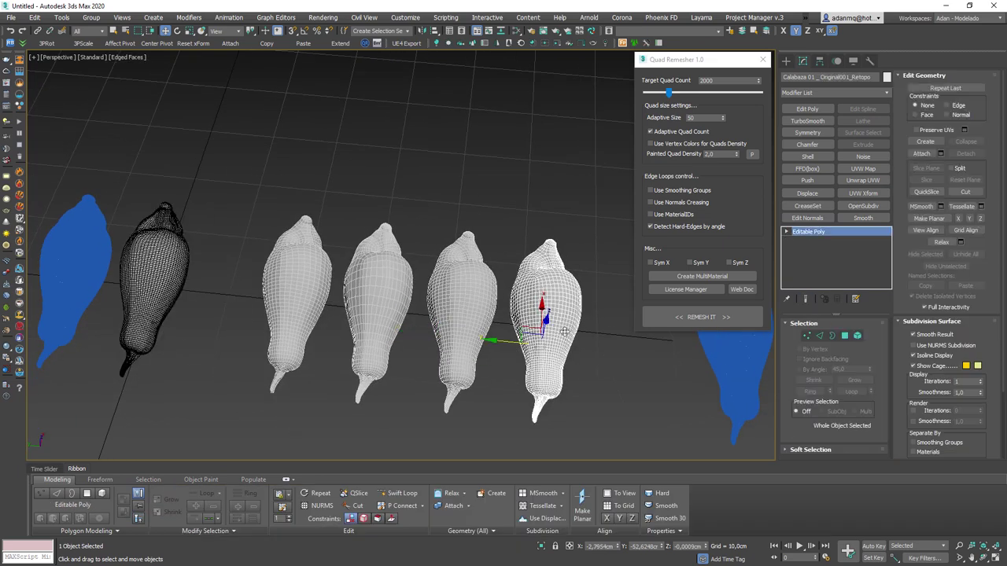
middle_drag(564, 332, 579, 313)
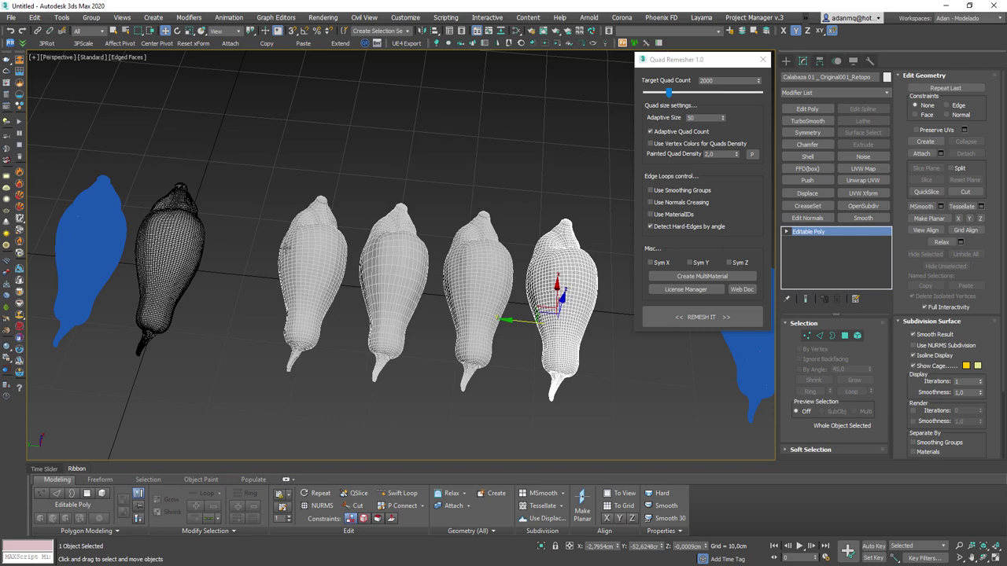
click(587, 240)
click(549, 255)
click(549, 181)
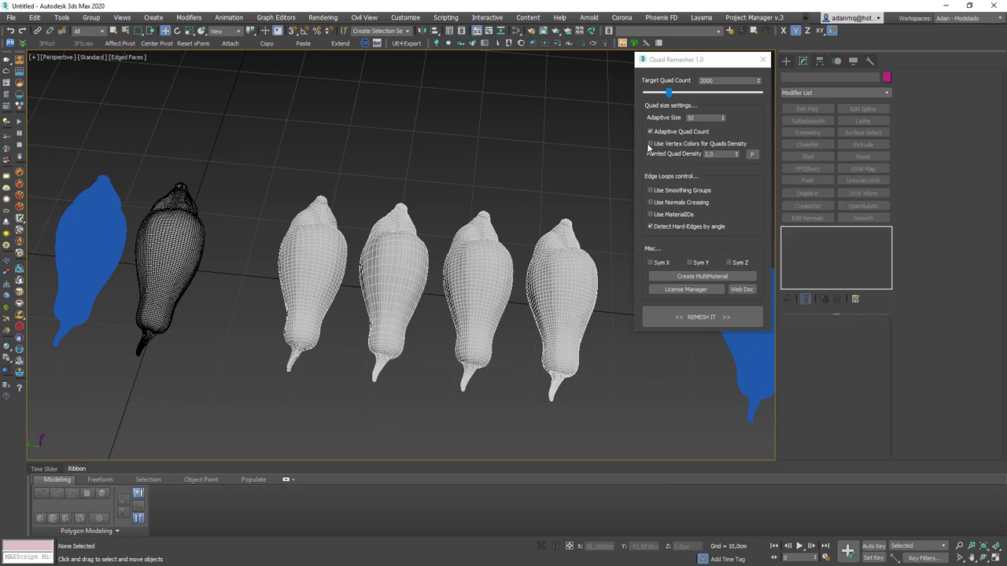
click(561, 295)
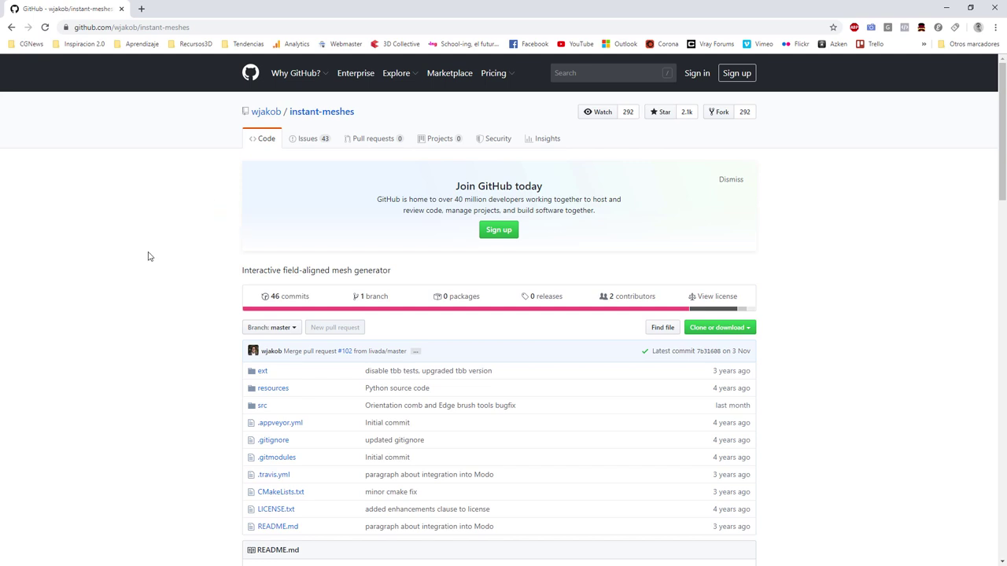
- Scroll the README to Pre-compiled binaries and download the Microsoft Windows zip
scroll(697, 307, down, 3)
scroll(664, 290, up, 3)
scroll(472, 344, down, 5)
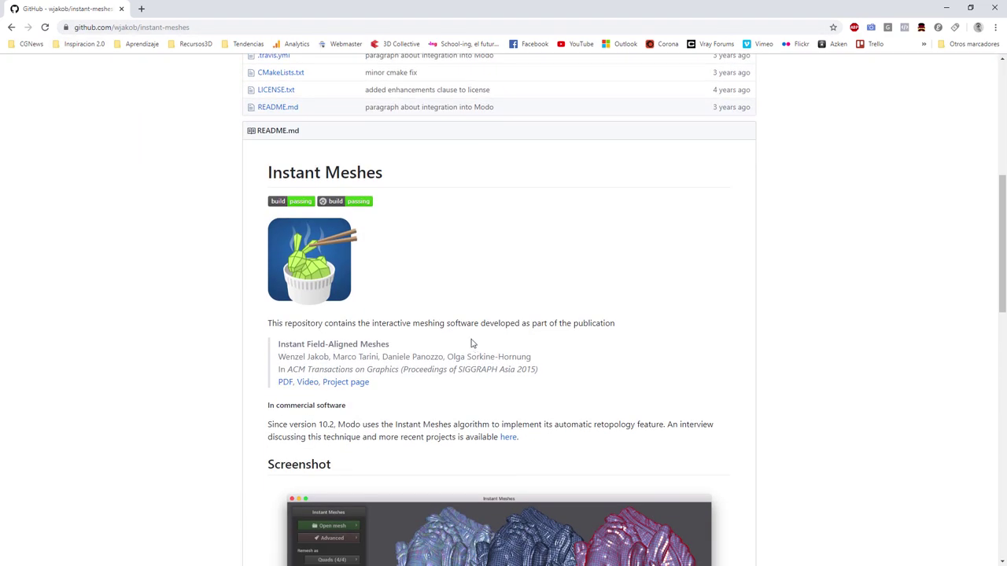
scroll(472, 344, down, 2)
scroll(467, 330, down, 3)
scroll(461, 315, down, 1)
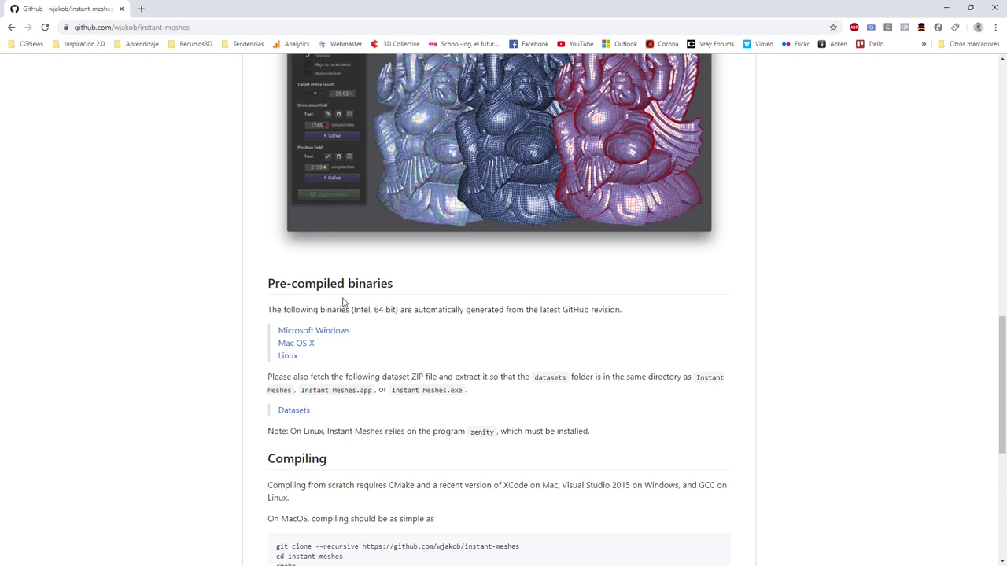
click(326, 334)
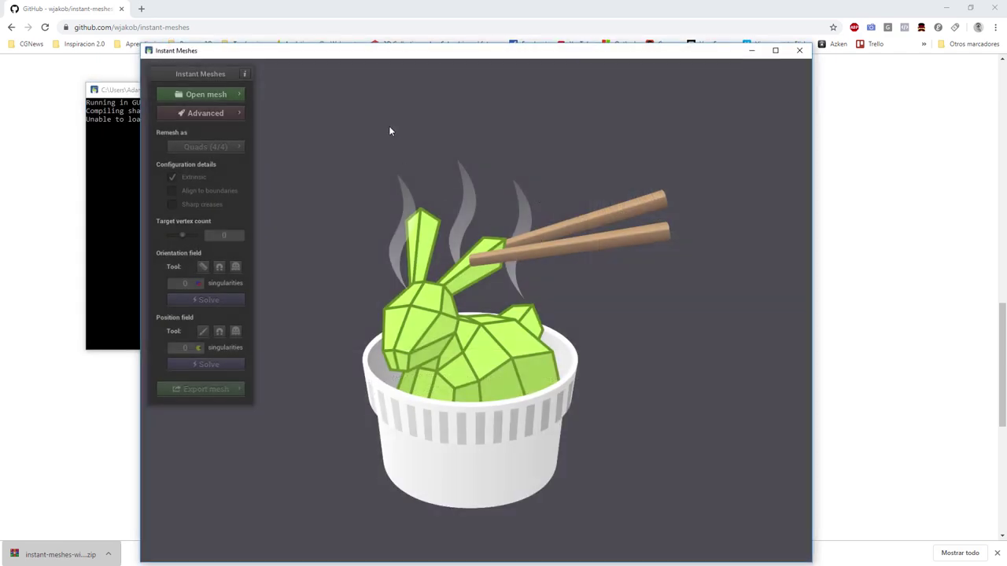
- Maximize the Instant Meshes window, orbit the gourd, and set Target vertex count to 20.63K
mouse_move(430, 55)
mouse_down()
mouse_move(499, 27)
mouse_move(461, 28)
mouse_up()
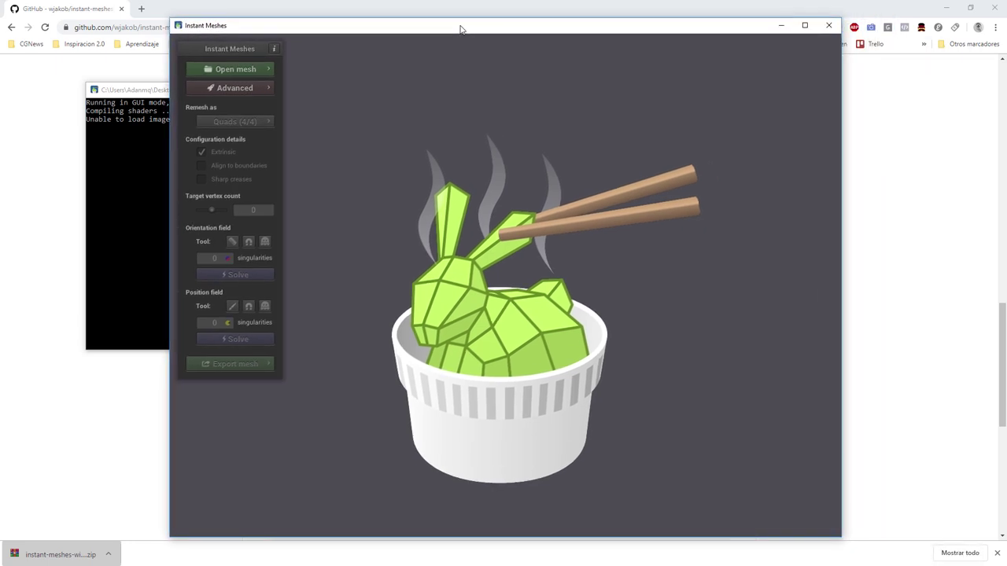
double_click(461, 29)
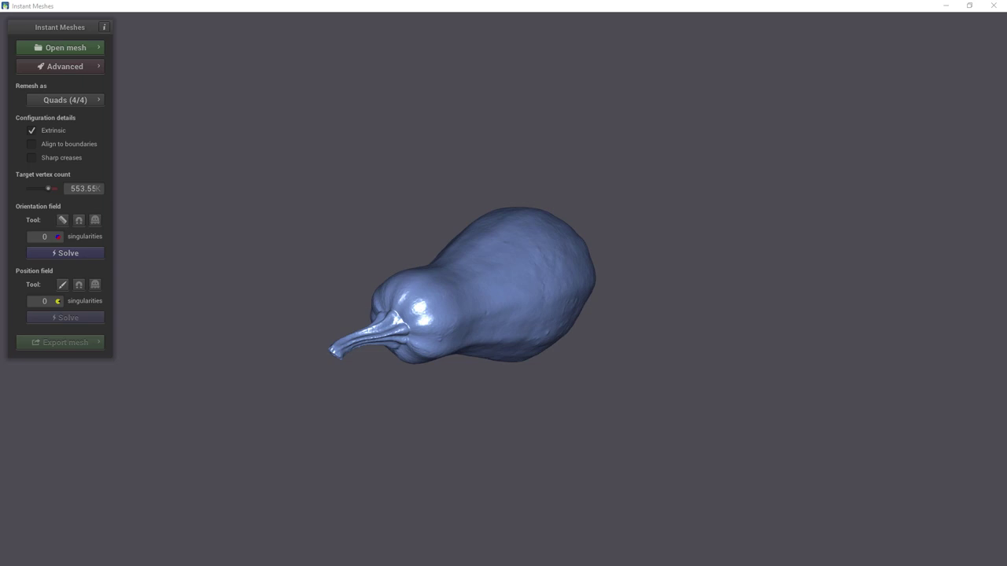
scroll(497, 300, up, 2)
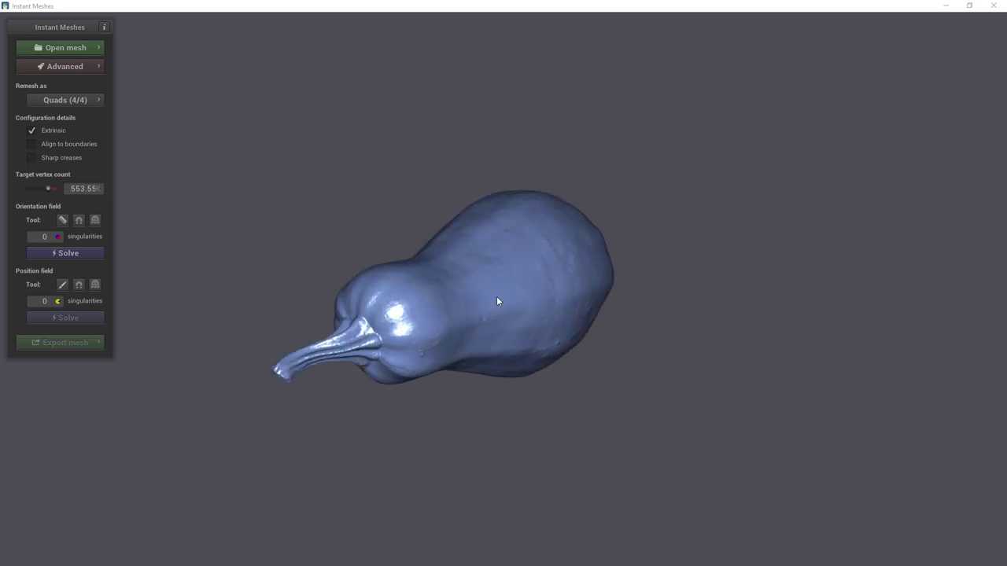
mouse_move(497, 301)
mouse_down()
mouse_move(546, 288)
mouse_move(510, 346)
mouse_move(458, 349)
mouse_up()
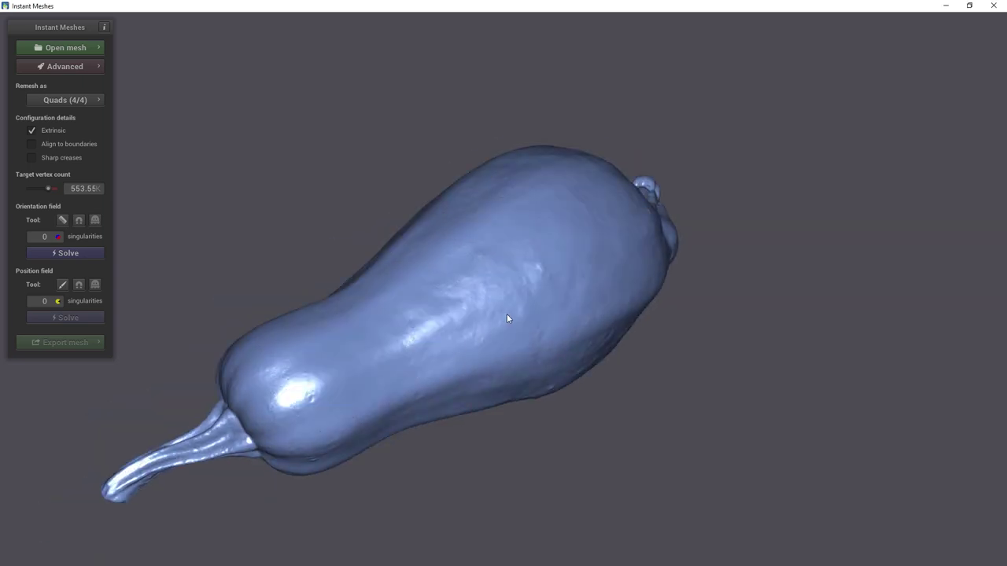
mouse_move(508, 319)
mouse_down()
mouse_move(603, 279)
mouse_move(590, 294)
mouse_up()
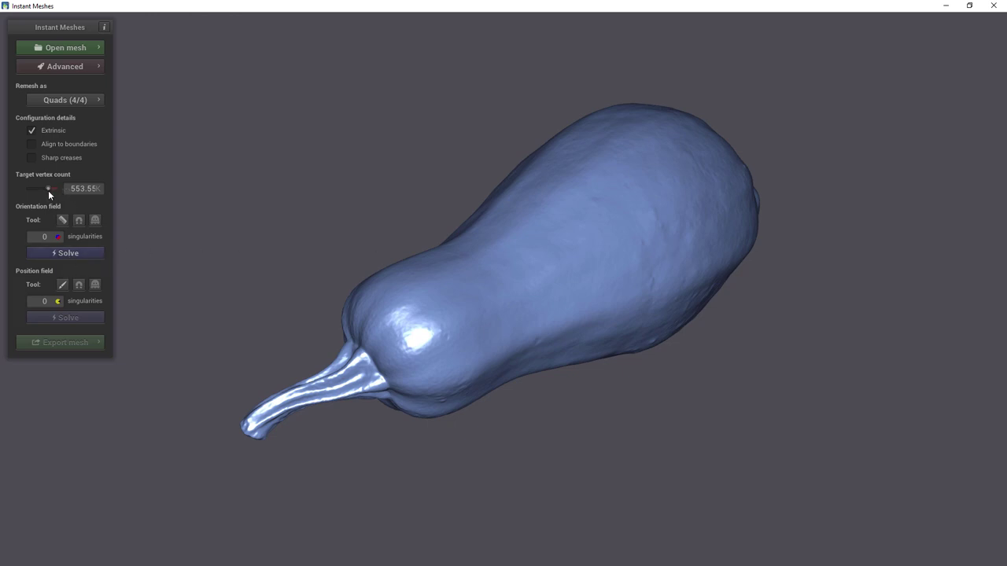
drag(44, 187, 40, 185)
- Solve the orientation field, orbit and zoom to inspect the hatching, then solve it again
click(63, 255)
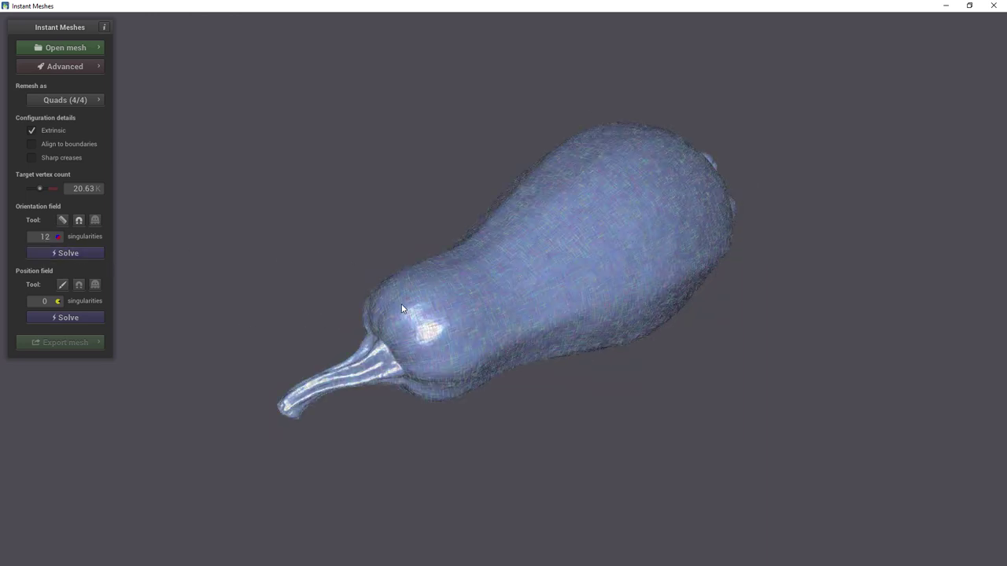
scroll(433, 331, up, 2)
scroll(327, 414, up, 2)
drag(327, 414, 288, 480)
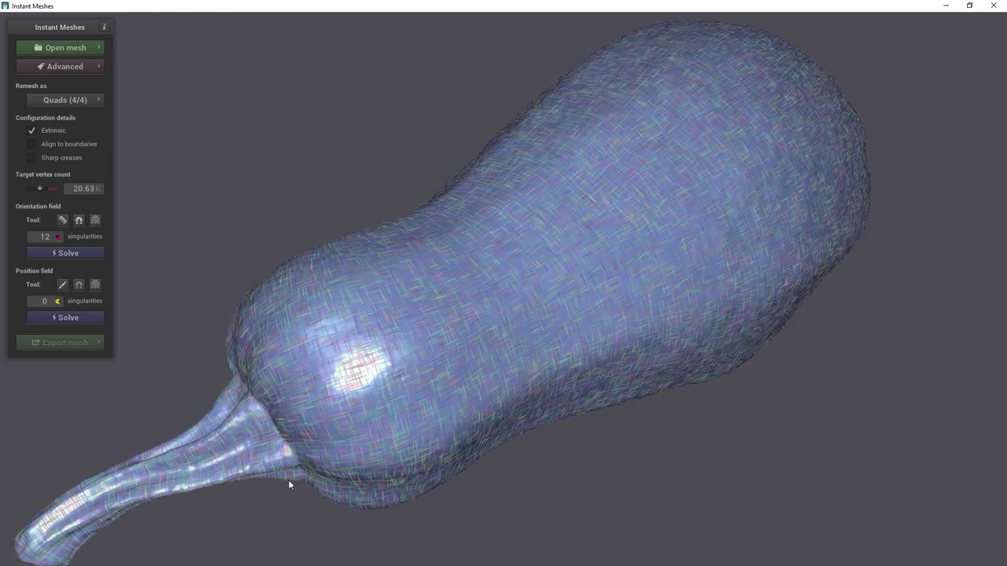
scroll(325, 482, down, 5)
scroll(368, 479, up, 5)
mouse_move(368, 479)
mouse_down()
mouse_move(443, 438)
mouse_move(425, 487)
mouse_move(480, 440)
mouse_move(488, 468)
mouse_move(423, 485)
mouse_move(703, 188)
mouse_up()
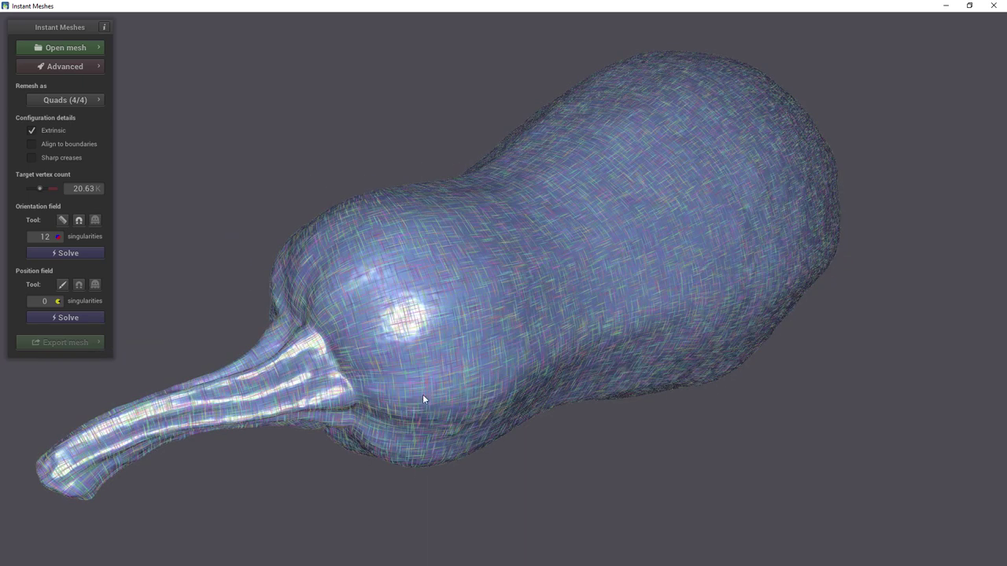
drag(733, 322, 422, 397)
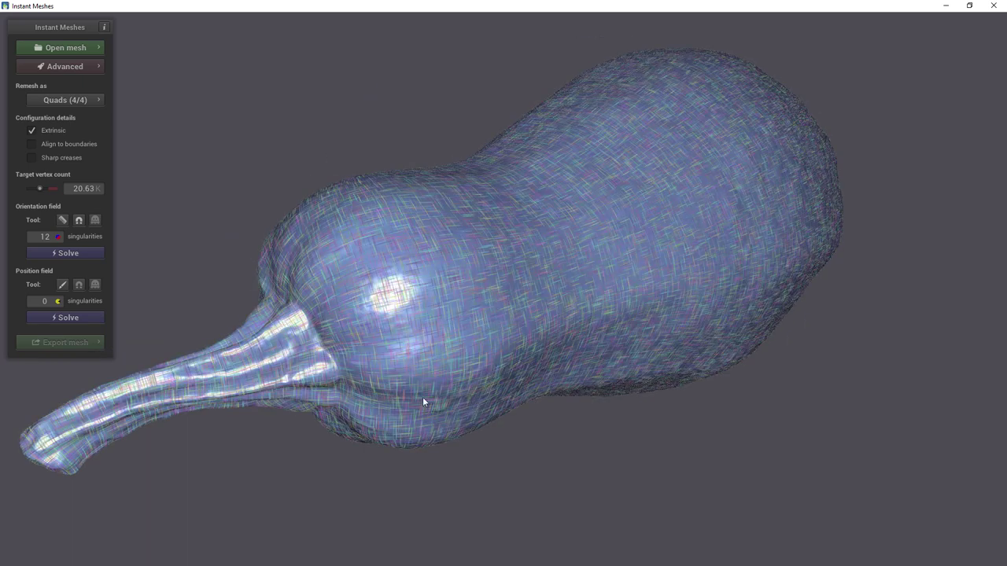
click(71, 255)
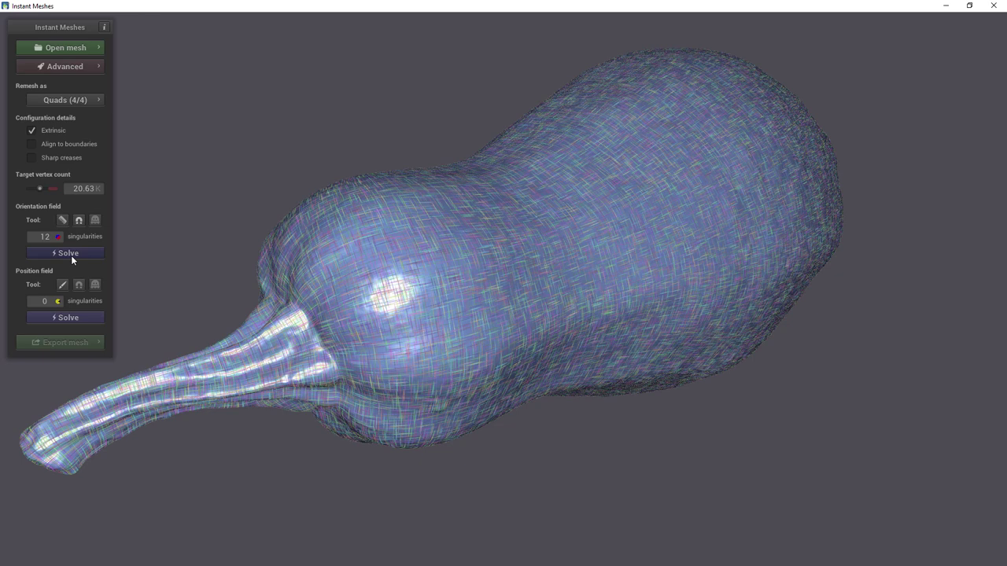
- Solve the position field and orbit around the gourd to inspect the resulting quad grid
click(69, 315)
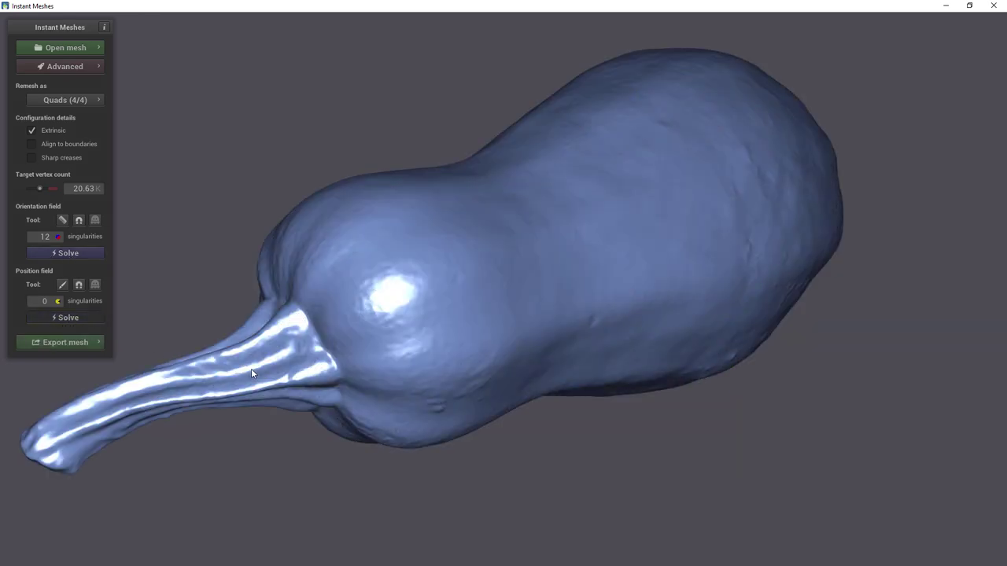
mouse_move(314, 342)
mouse_down()
mouse_move(389, 334)
mouse_move(465, 386)
mouse_up()
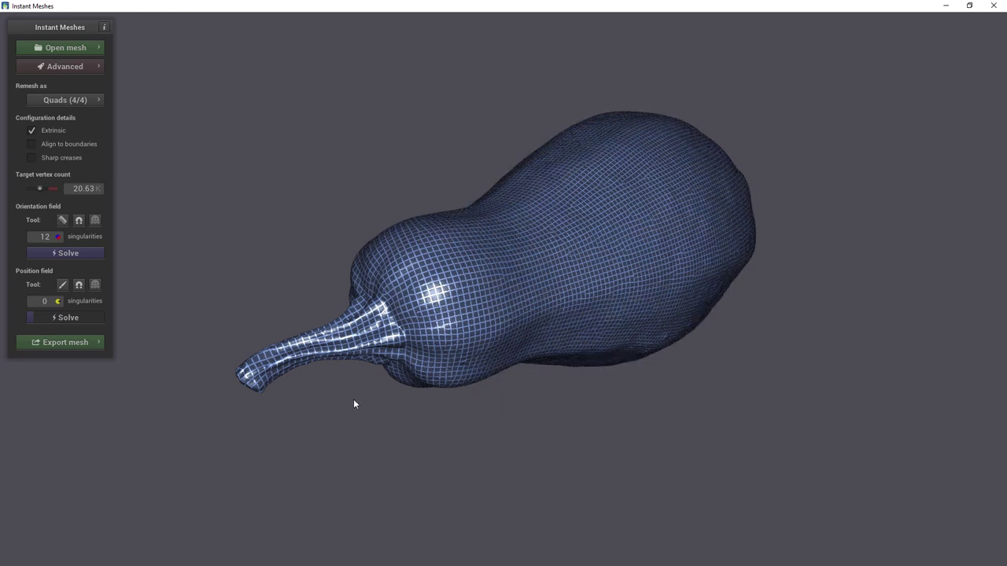
drag(354, 398, 402, 373)
mouse_move(378, 433)
mouse_down()
mouse_move(619, 423)
mouse_move(380, 435)
mouse_move(342, 425)
mouse_up()
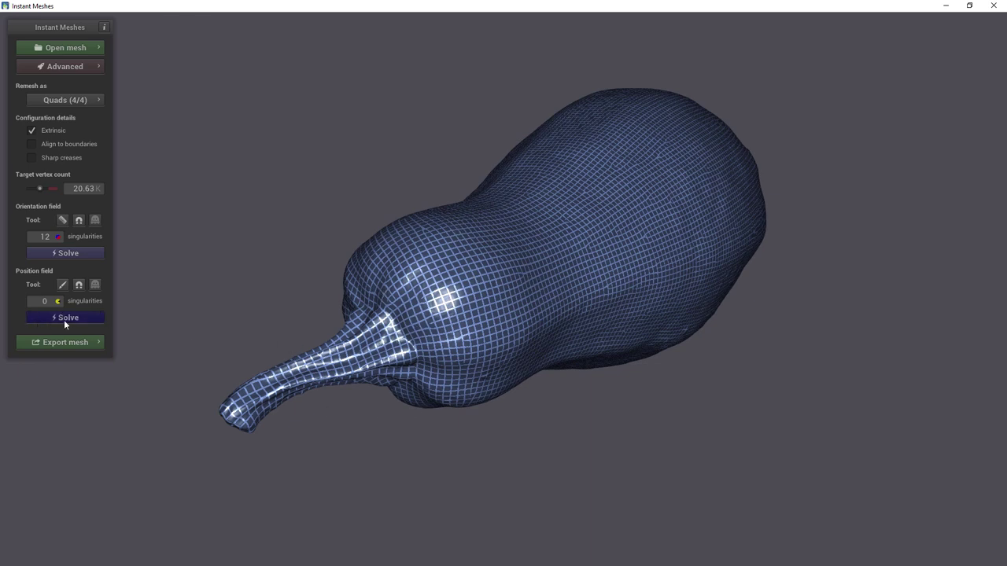
scroll(387, 319, up, 1)
scroll(387, 318, up, 1)
scroll(387, 318, up, 3)
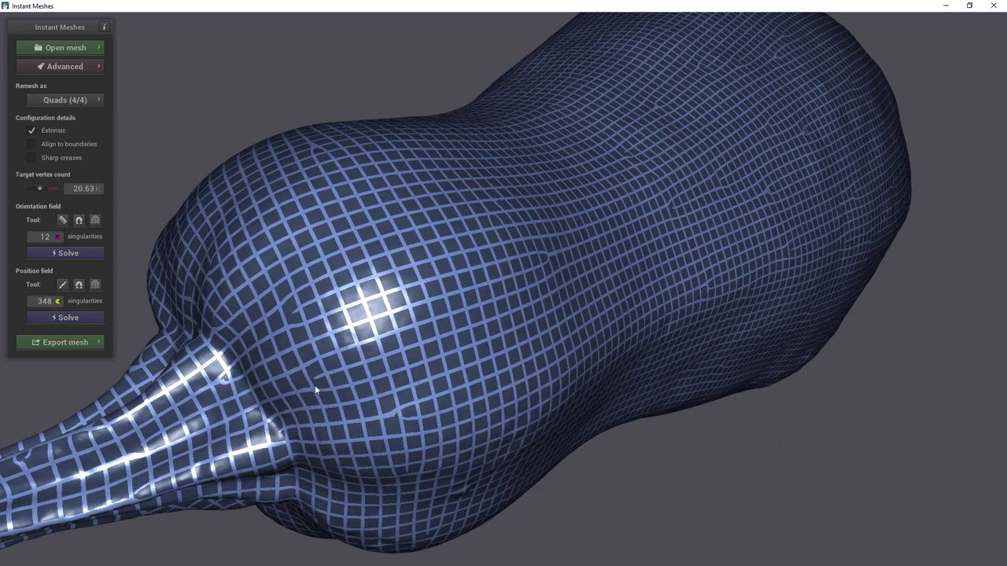
scroll(740, 129, down, 5)
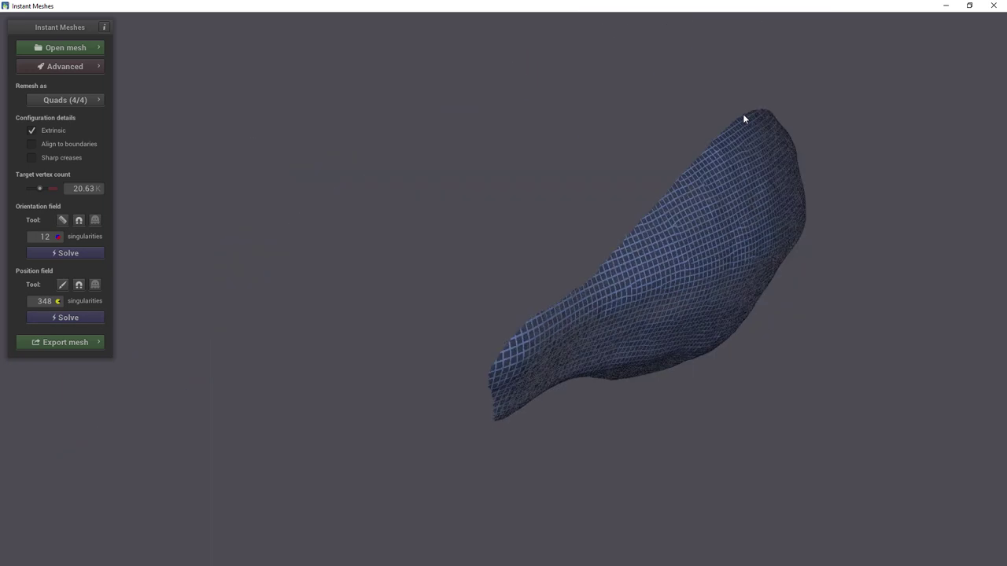
scroll(549, 211, up, 3)
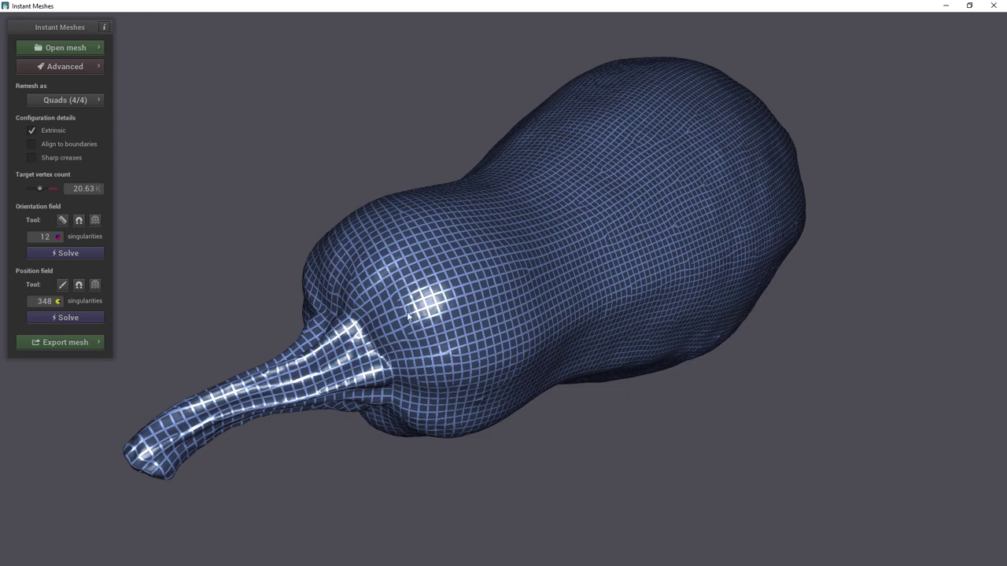
drag(646, 220, 590, 235)
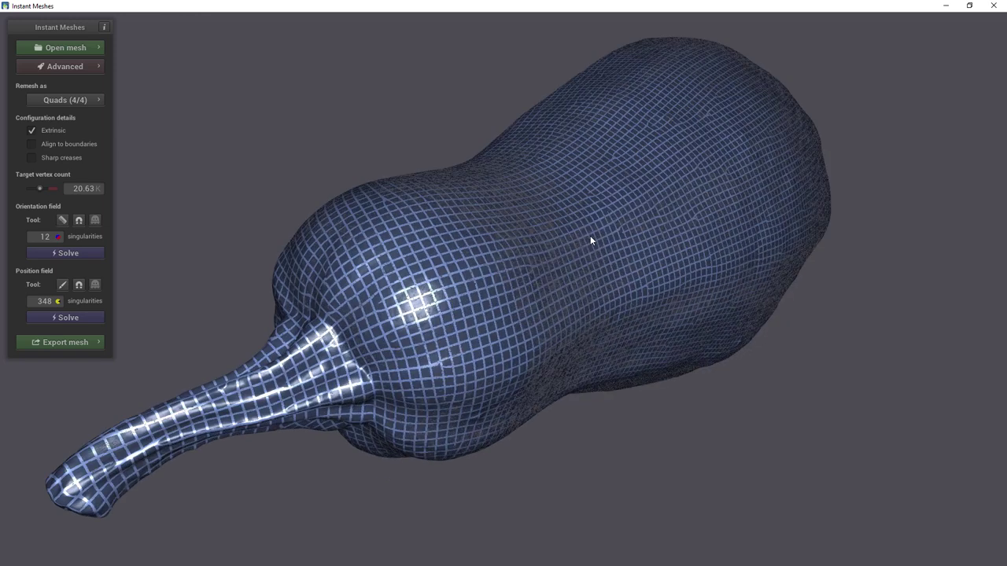
- Enable Pure quad mesh in the export settings and extract the mesh
click(60, 341)
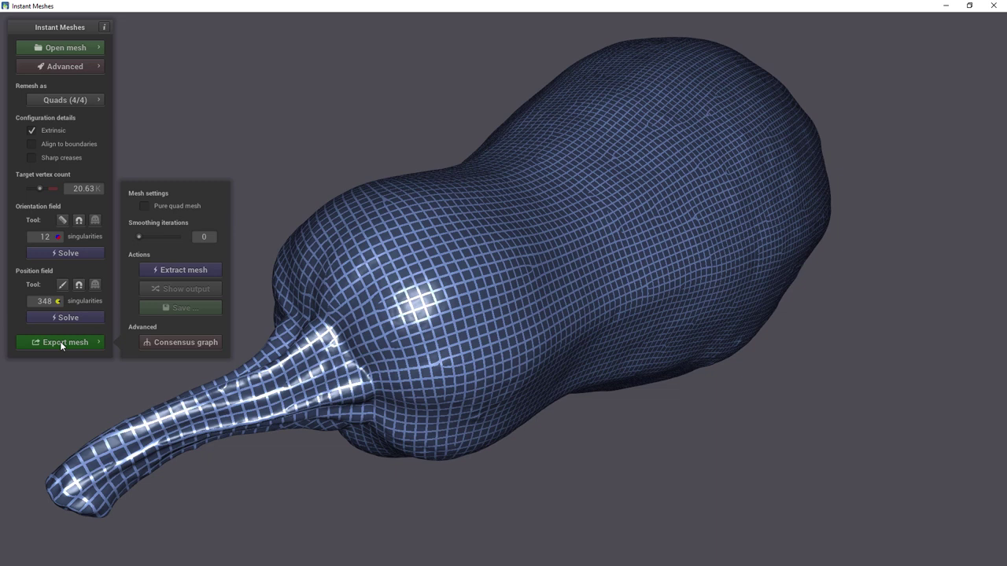
click(144, 207)
drag(296, 244, 318, 328)
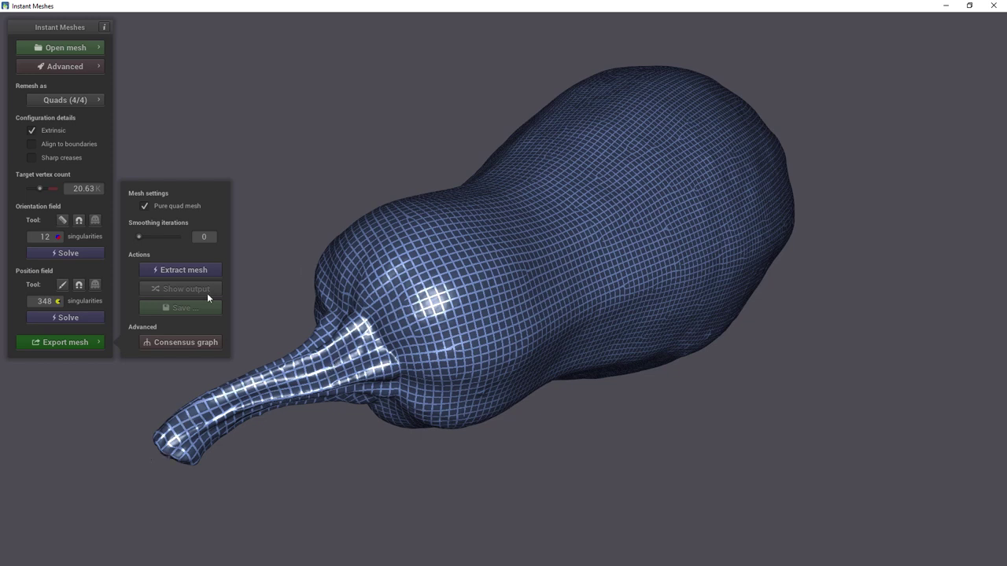
click(165, 270)
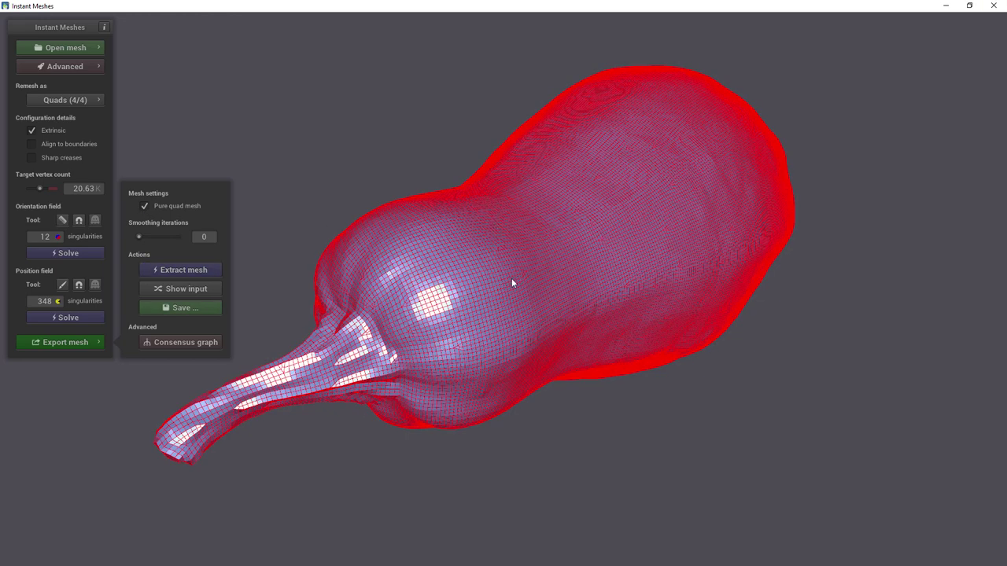
- Orbit and zoom around the extracted quad mesh to inspect its stem and bulb
scroll(512, 281, up, 3)
scroll(331, 355, down, 3)
scroll(441, 323, up, 5)
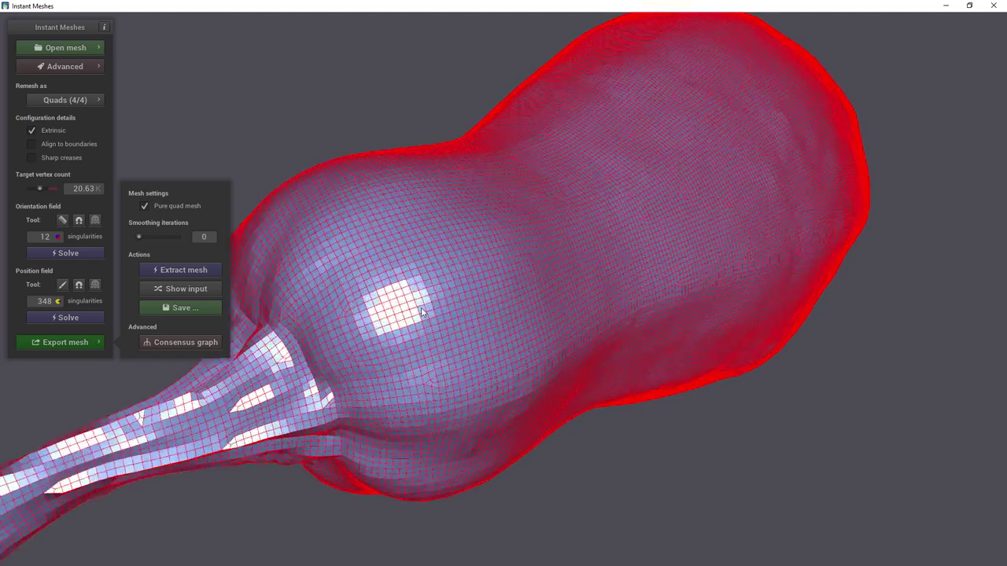
scroll(549, 283, down, 3)
mouse_move(549, 284)
mouse_down()
mouse_move(630, 351)
mouse_move(660, 399)
mouse_move(618, 376)
mouse_move(409, 355)
mouse_move(574, 351)
mouse_move(596, 367)
mouse_move(532, 411)
mouse_move(606, 362)
mouse_move(504, 347)
mouse_up()
scroll(407, 356, up, 3)
scroll(572, 350, down, 3)
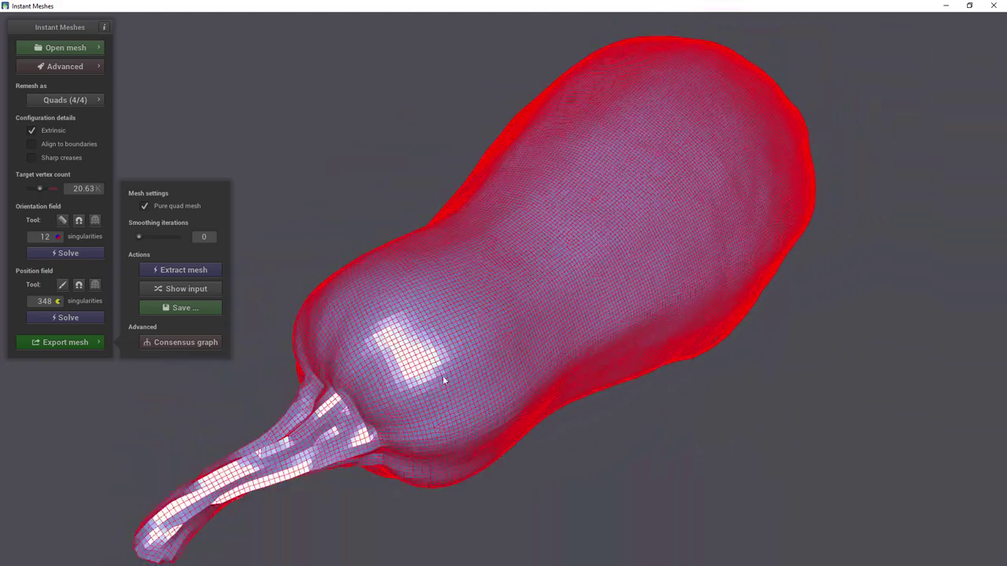
mouse_move(442, 377)
mouse_down()
mouse_move(454, 384)
mouse_move(496, 300)
mouse_up()
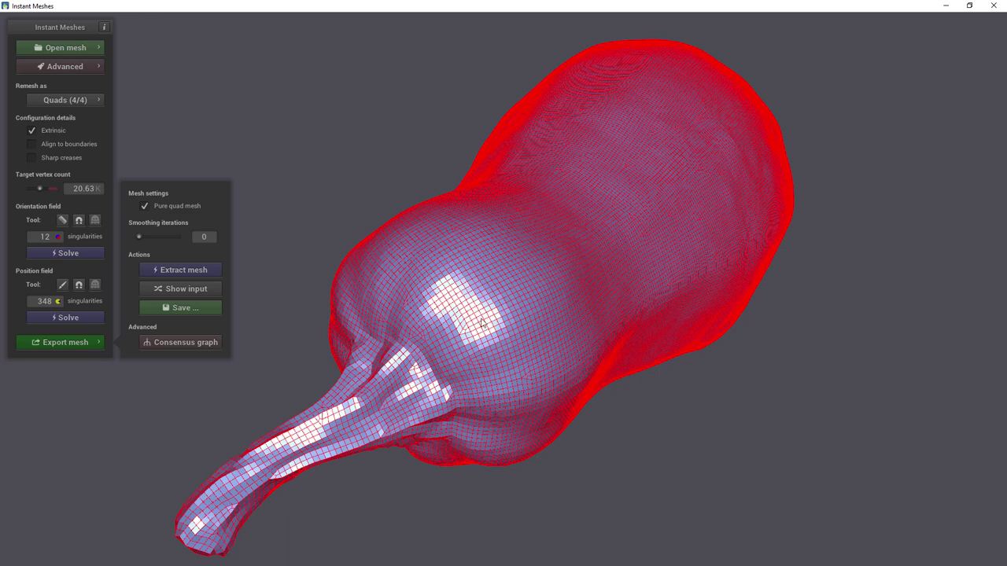
mouse_move(484, 322)
mouse_down()
mouse_move(480, 305)
mouse_move(571, 303)
mouse_move(548, 311)
mouse_up()
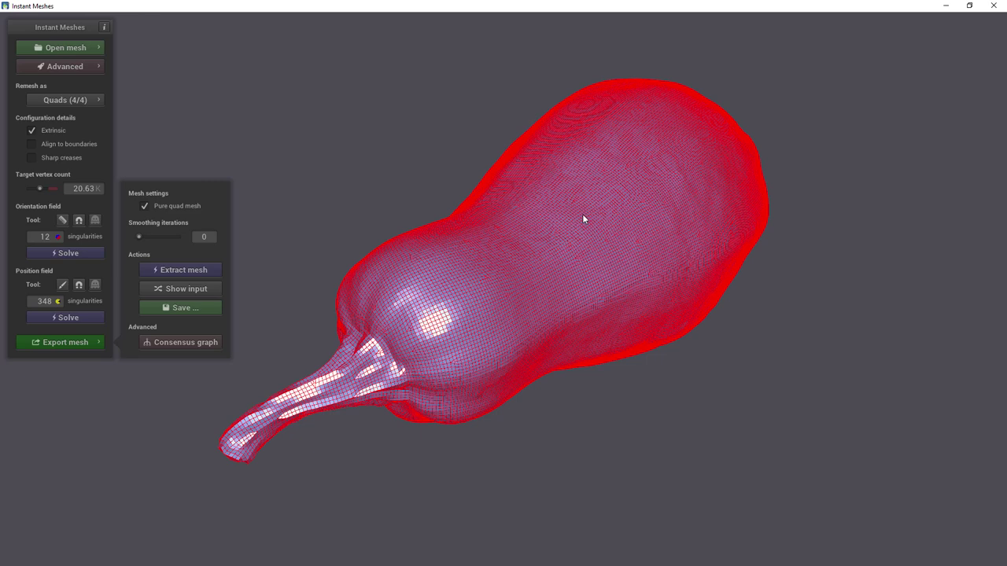
mouse_move(485, 376)
mouse_down()
mouse_move(446, 379)
mouse_move(465, 367)
mouse_up()
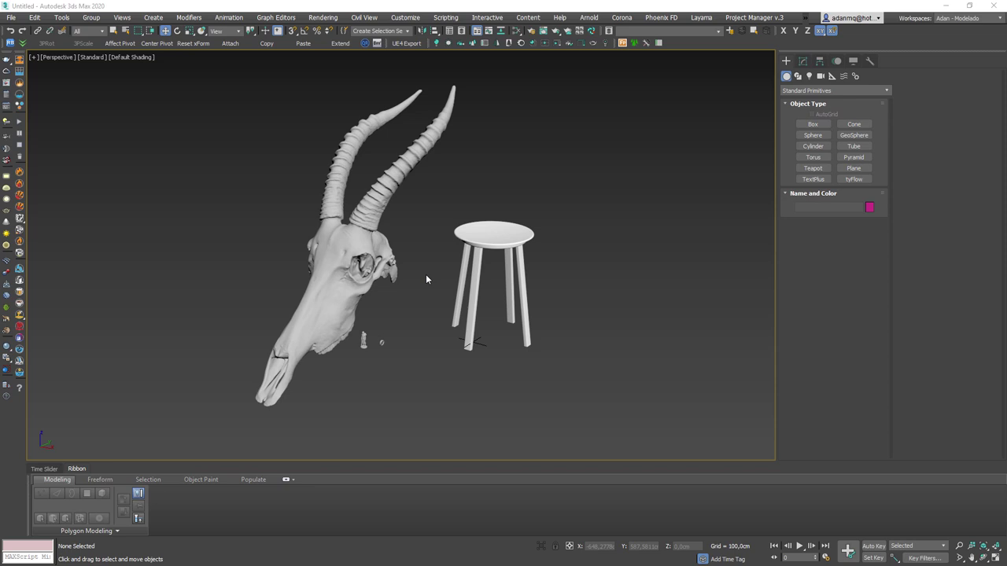
scroll(417, 307, up, 3)
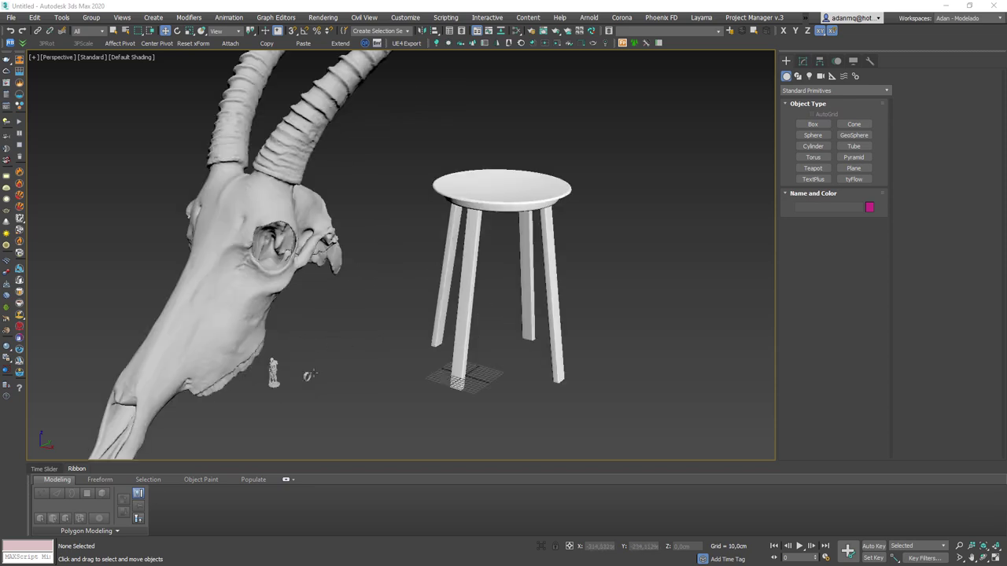
scroll(311, 374, up, 3)
scroll(339, 358, up, 3)
key(F3)
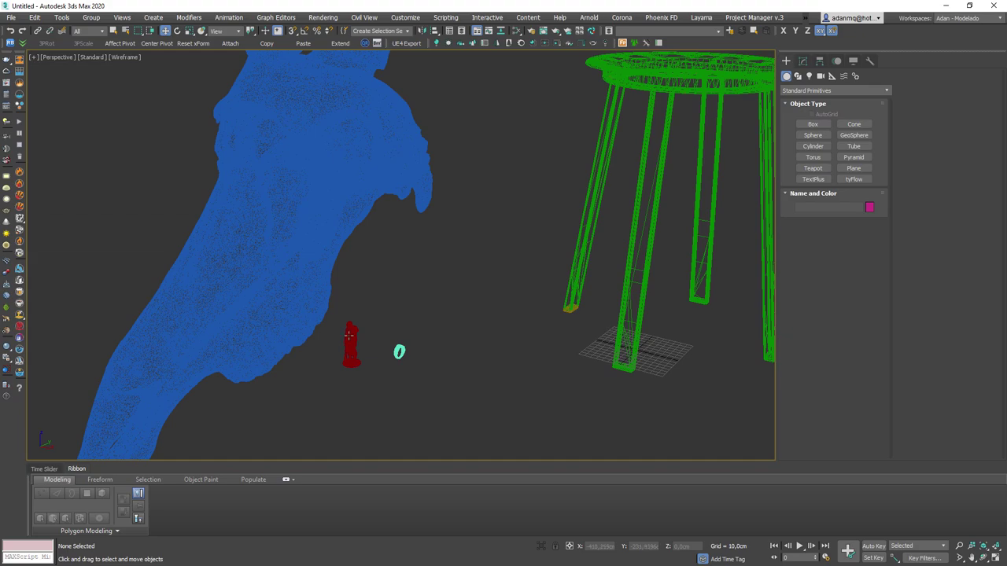
key(F3)
key(F4)
click(346, 358)
mouse_move(339, 358)
alt+middle_down()
mouse_move(404, 355)
mouse_move(348, 361)
mouse_move(485, 227)
mouse_move(335, 290)
mouse_move(325, 259)
alt+middle_up()
scroll(348, 361, down, 5)
scroll(324, 259, up, 8)
alt+middle_drag(407, 290, 397, 272)
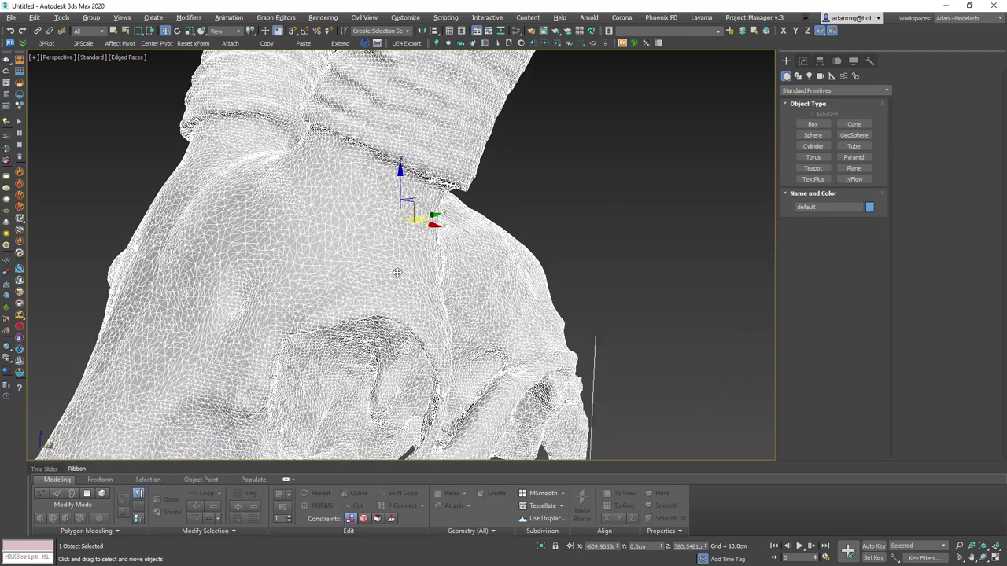
scroll(397, 272, down, 1)
key(F4)
scroll(301, 356, down, 3)
mouse_move(315, 356)
alt+middle_down()
mouse_move(358, 353)
mouse_move(360, 288)
mouse_move(285, 172)
mouse_move(219, 291)
alt+middle_up()
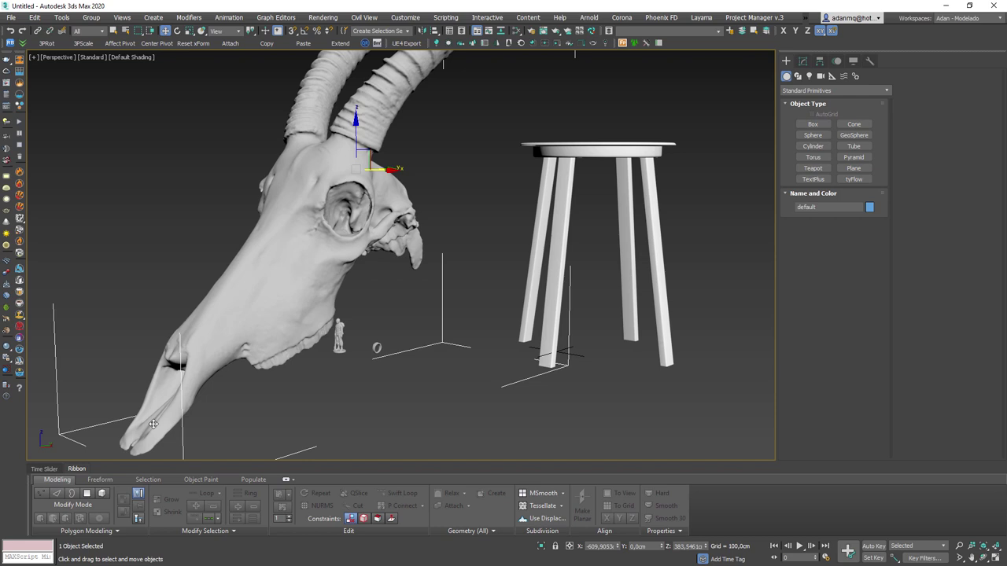
- Orbit and zoom around the scanned skull to inspect it from several angles
mouse_move(184, 423)
alt+middle_down()
mouse_move(303, 354)
mouse_move(527, 338)
mouse_move(468, 324)
mouse_move(393, 279)
mouse_move(391, 317)
mouse_move(367, 317)
alt+middle_up()
scroll(393, 278, up, 5)
scroll(394, 278, up, 4)
scroll(393, 278, down, 5)
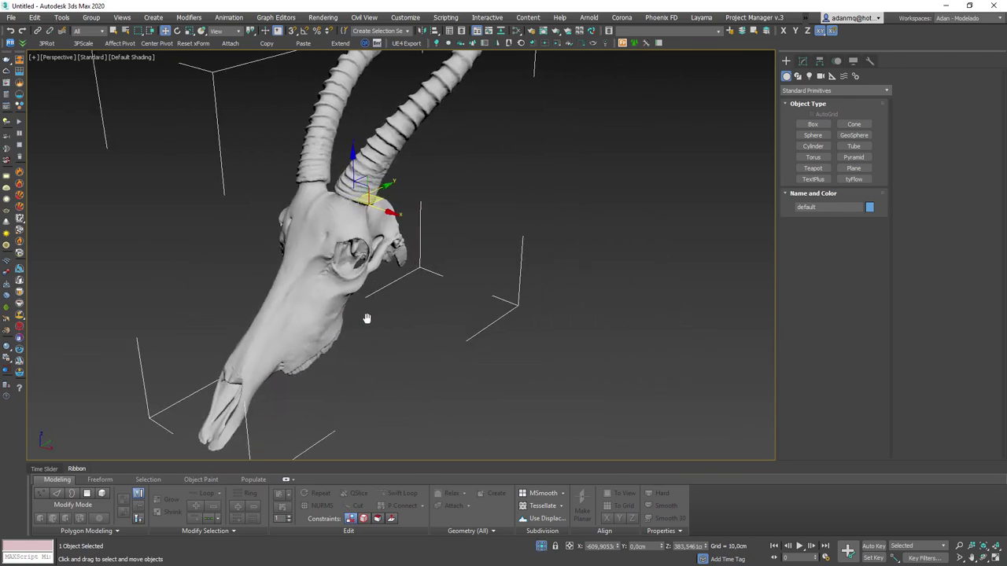
scroll(277, 250, up, 2)
mouse_move(277, 251)
alt+middle_down()
mouse_move(265, 213)
mouse_move(484, 337)
mouse_move(423, 322)
alt+middle_up()
mouse_move(376, 357)
alt+middle_down()
mouse_move(369, 320)
mouse_move(469, 313)
mouse_move(451, 295)
mouse_move(483, 299)
mouse_move(442, 304)
alt+middle_up()
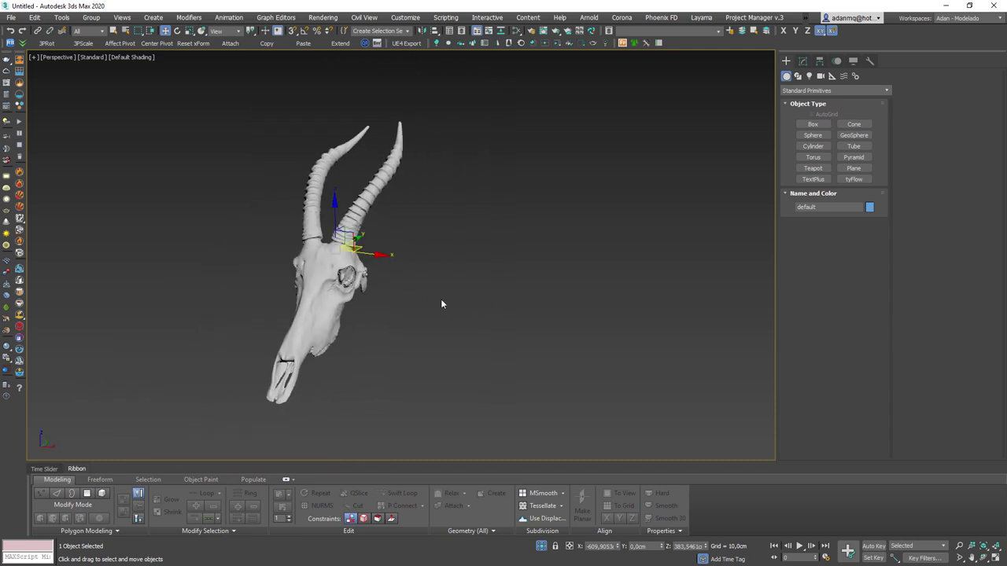
- Place the Quad Remesher panel beside the skull and set Target Quad Count to 25000 with adaptive quad count
click(365, 44)
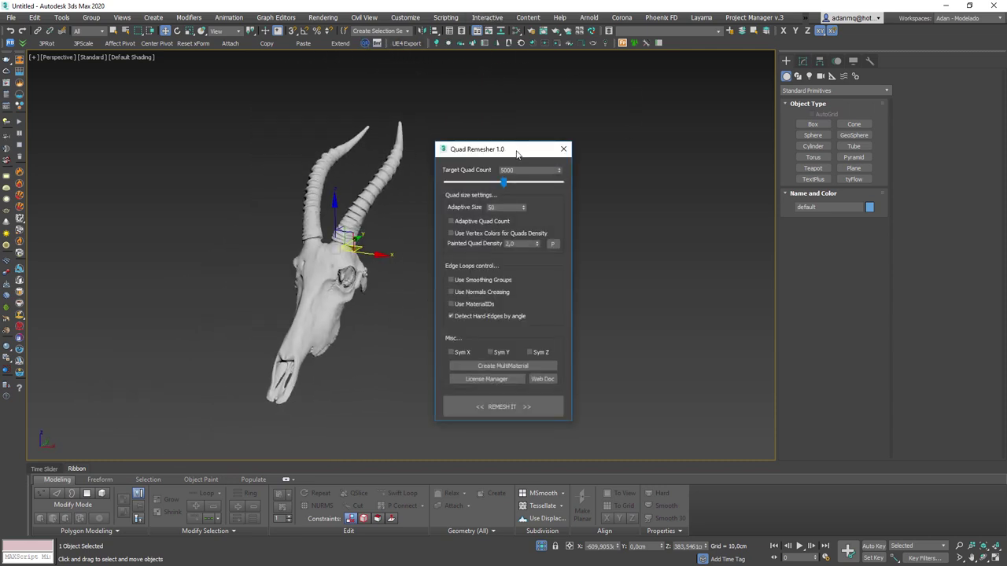
drag(516, 154, 654, 112)
text(10000)
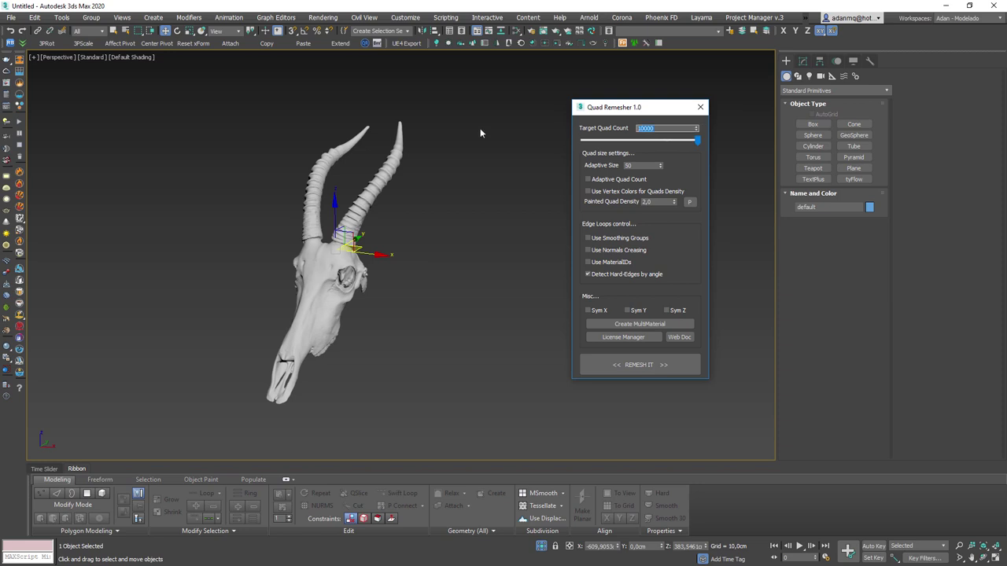
text(250)
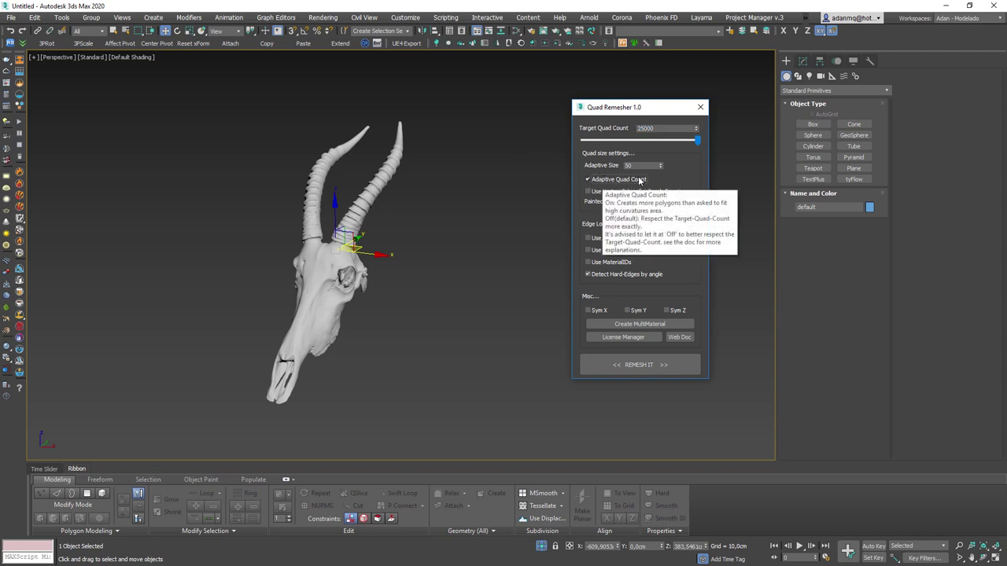
scroll(360, 268, up, 2)
scroll(360, 268, up, 3)
scroll(362, 271, up, 4)
scroll(313, 272, up, 4)
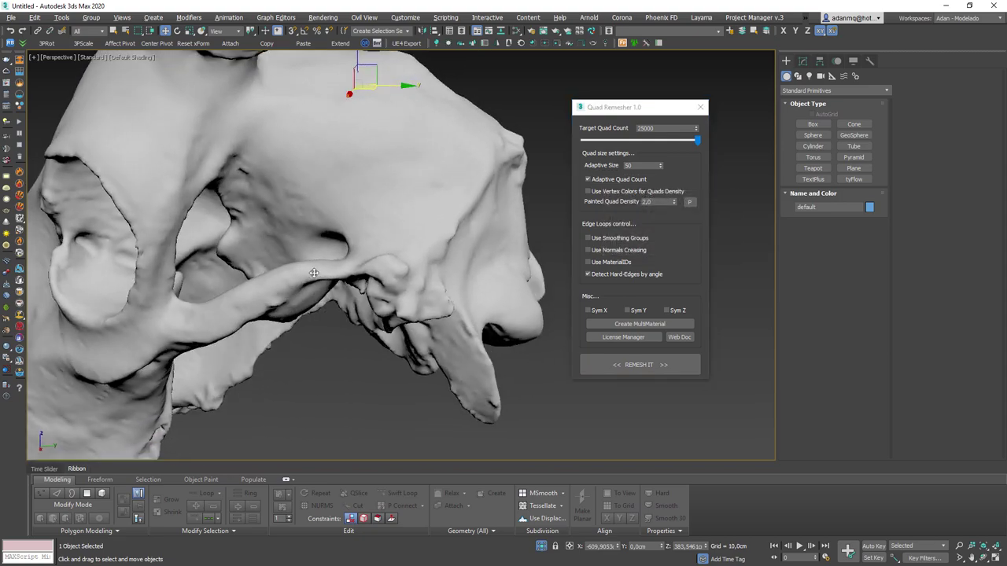
scroll(313, 272, down, 5)
- Orbit to inspect the skull's side and underside
mouse_move(314, 272)
alt+middle_down()
mouse_move(503, 300)
mouse_move(359, 291)
mouse_move(382, 315)
mouse_move(438, 323)
alt+middle_up()
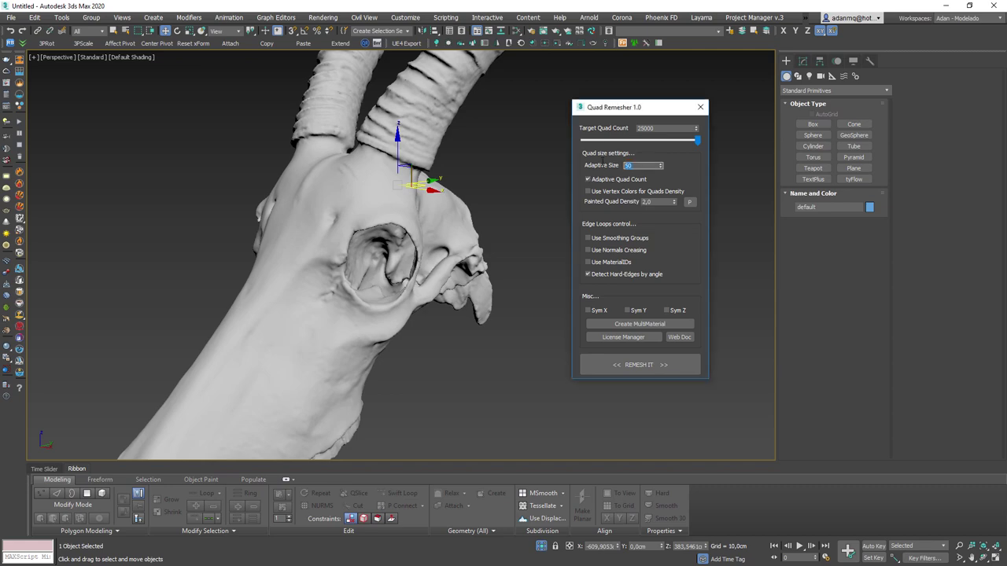
mouse_move(540, 190)
alt+middle_down()
mouse_move(327, 169)
mouse_move(472, 204)
alt+middle_up()
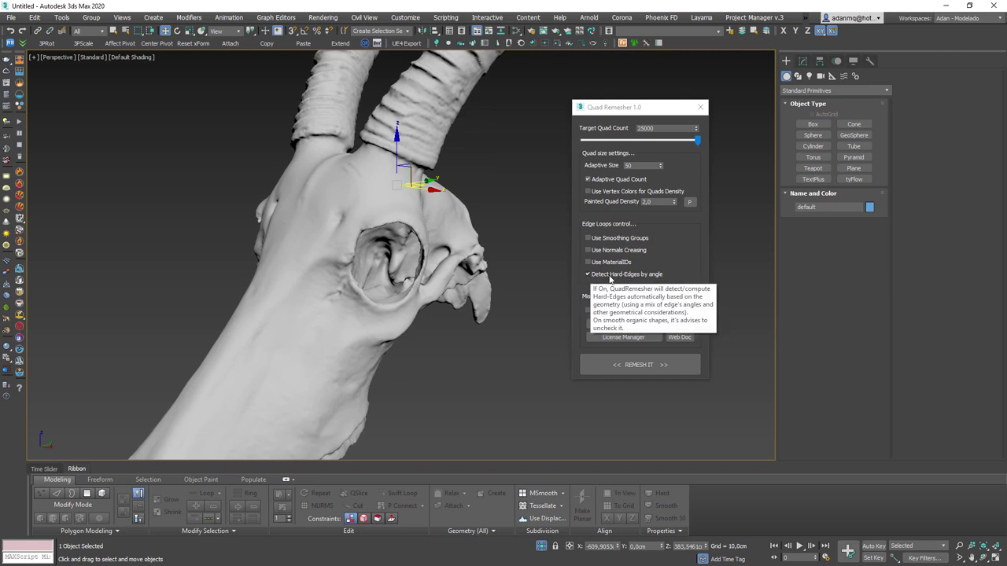
scroll(393, 205, down, 5)
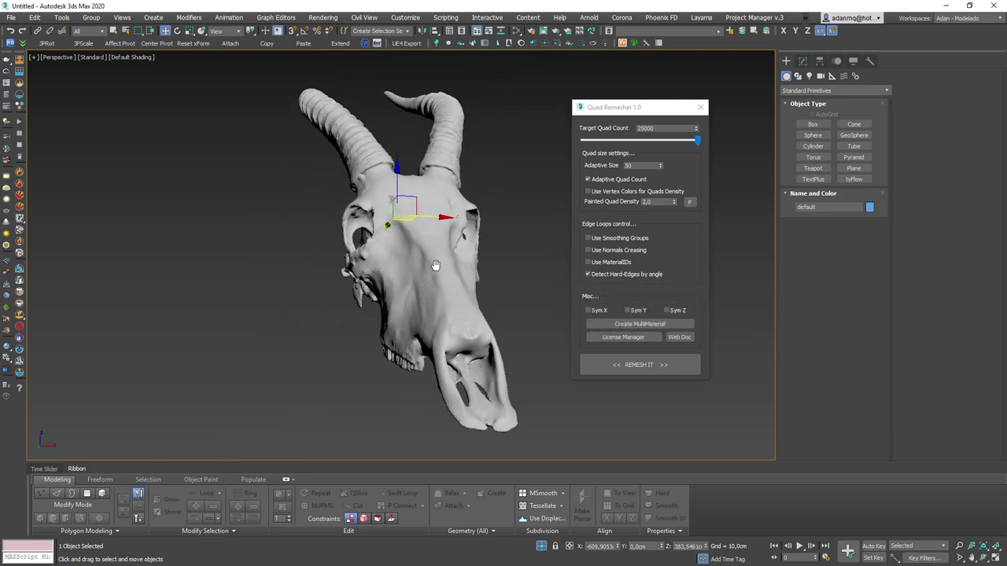
alt+middle_drag(394, 204, 376, 131)
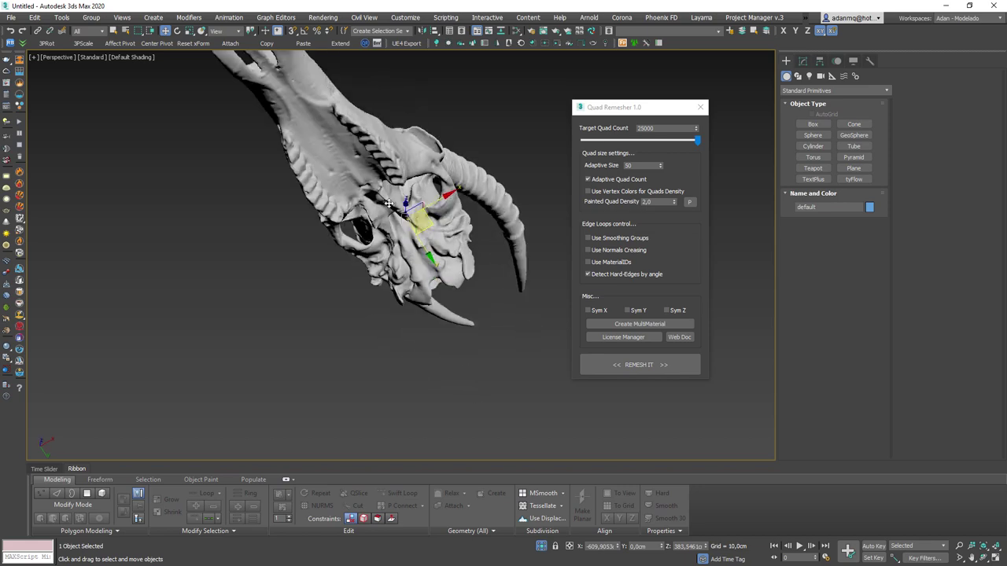
scroll(377, 130, up, 3)
scroll(354, 122, up, 3)
scroll(405, 146, down, 2)
scroll(393, 259, down, 3)
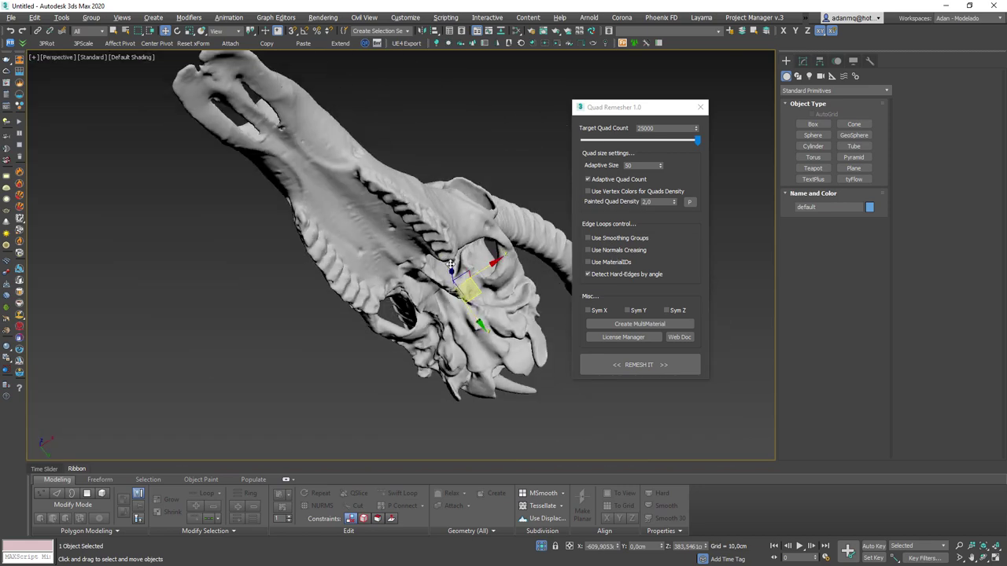
- Orbit to front and three-quarter views of the skull showing both horns
mouse_move(393, 260)
alt+middle_down()
mouse_move(304, 301)
mouse_move(291, 364)
mouse_move(320, 327)
mouse_move(392, 274)
alt+middle_up()
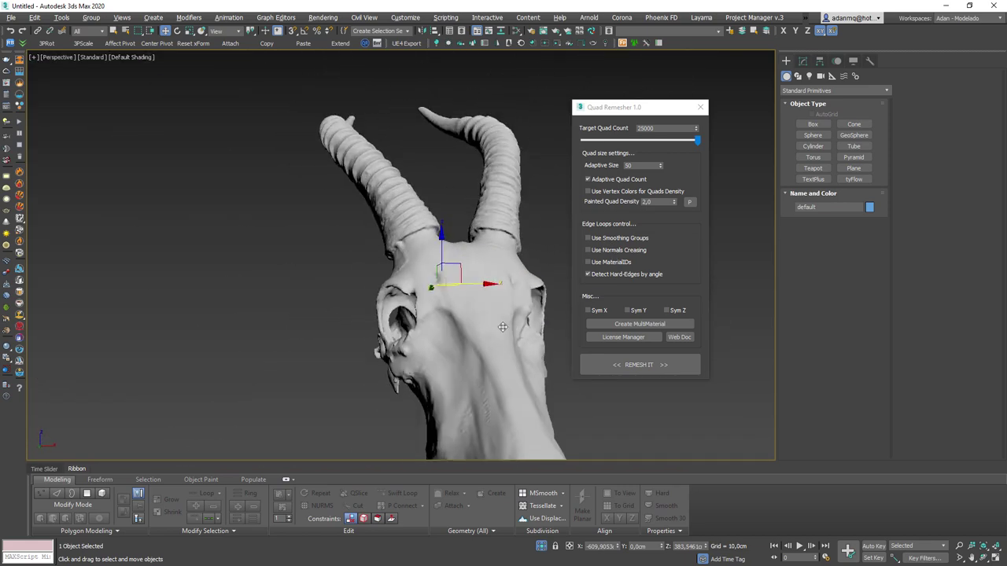
scroll(391, 274, down, 3)
scroll(383, 274, up, 2)
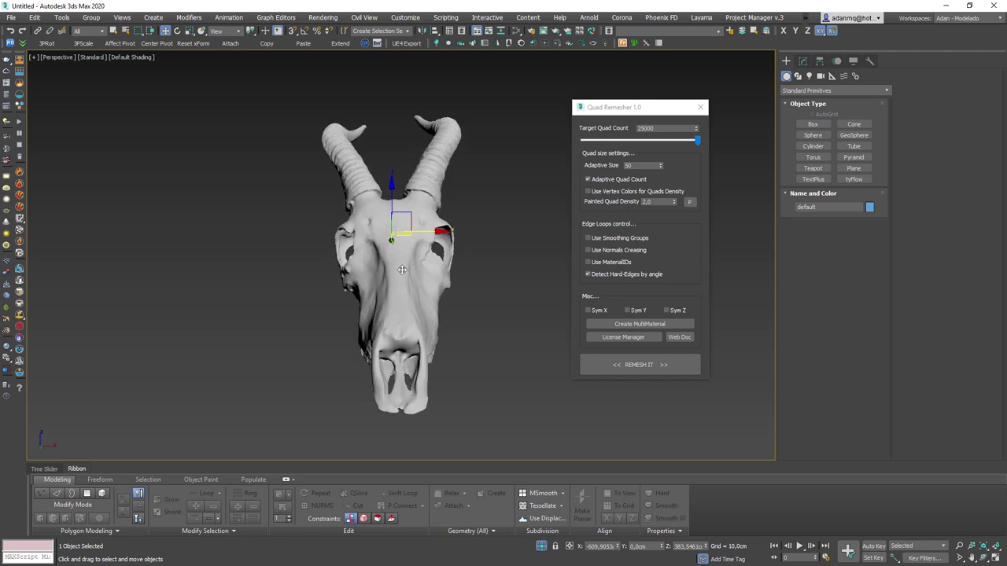
scroll(401, 269, up, 2)
alt+middle_drag(401, 270, 381, 134)
scroll(382, 124, down, 2)
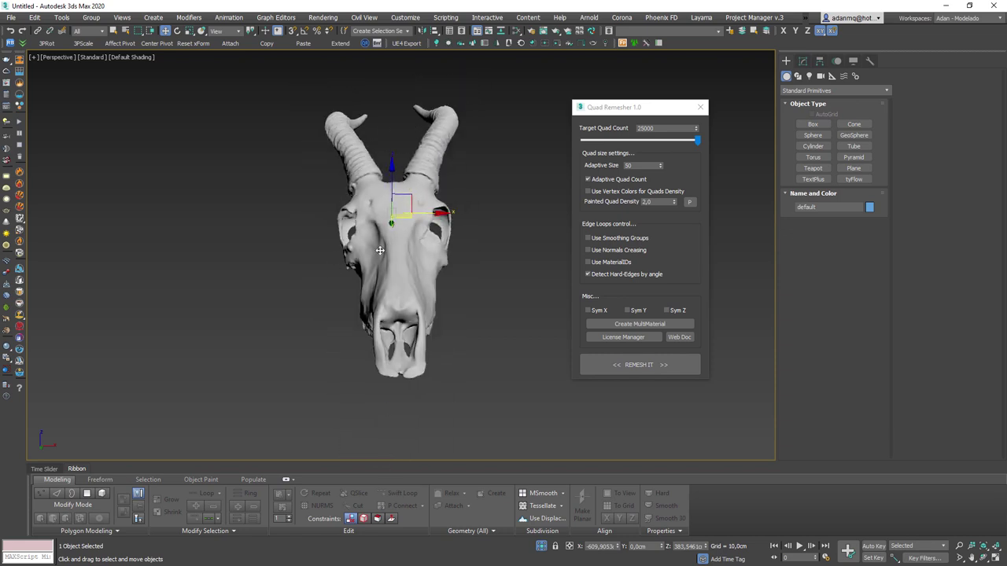
alt+middle_drag(446, 261, 535, 296)
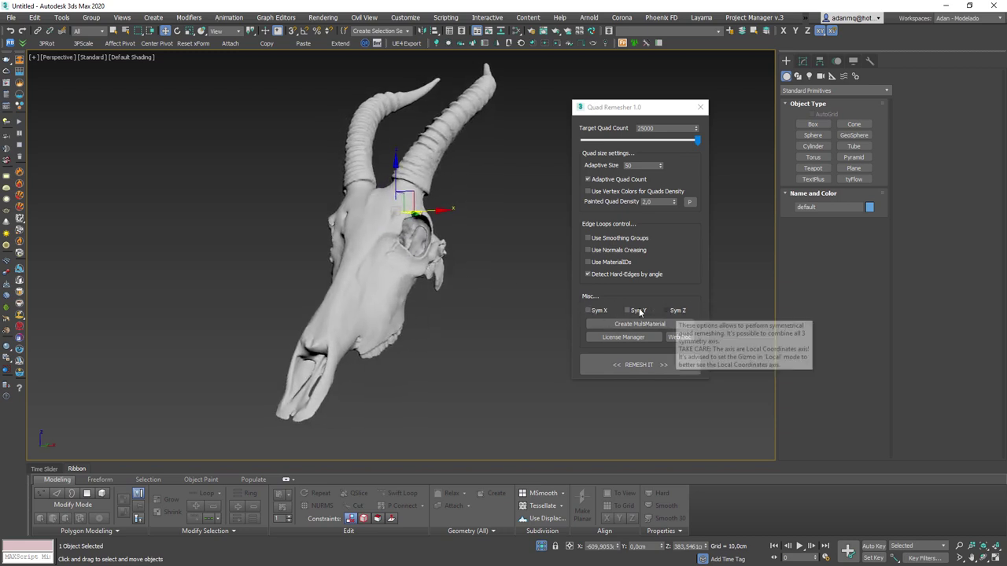
alt+middle_drag(543, 283, 482, 265)
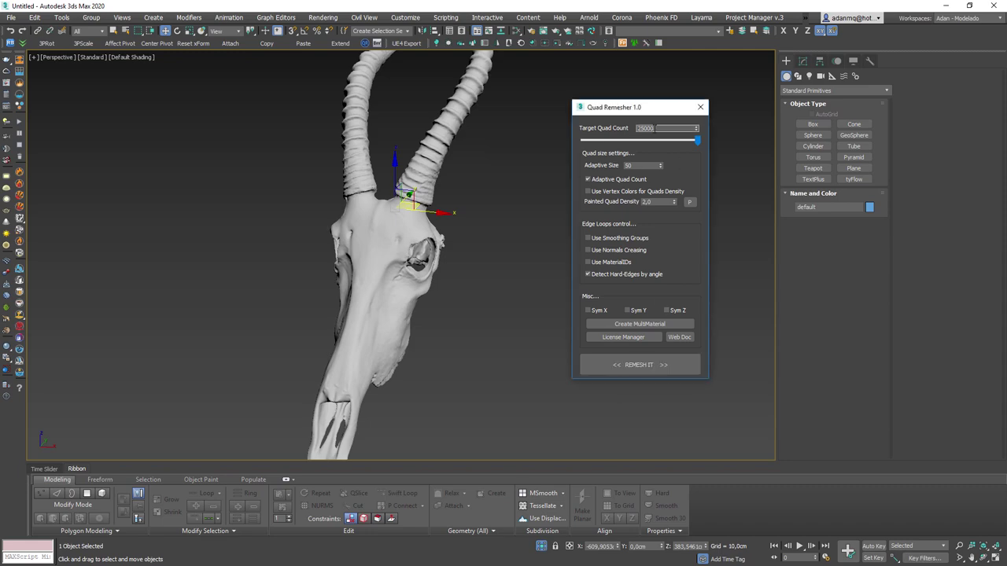
mouse_move(507, 330)
alt+middle_down()
mouse_move(382, 350)
mouse_move(400, 341)
mouse_move(386, 344)
mouse_move(417, 350)
alt+middle_up()
- Remesh the skull and toggle edged faces with F4 to inspect the new quads
click(642, 366)
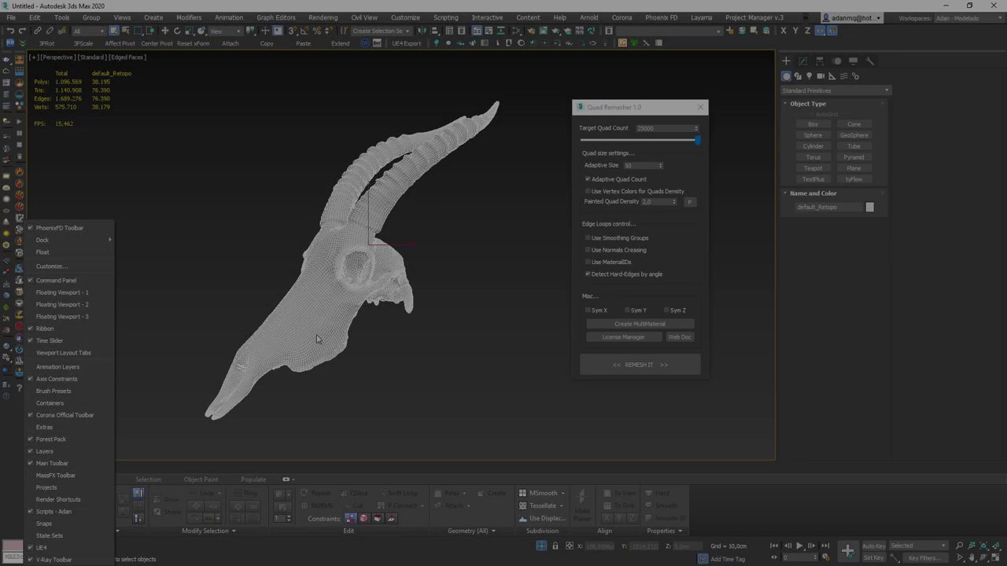
scroll(316, 339, up, 5)
mouse_move(419, 251)
alt+middle_down()
mouse_move(398, 236)
mouse_move(467, 274)
mouse_move(362, 256)
mouse_move(427, 285)
mouse_move(385, 288)
alt+middle_up()
key(F4)
key(F4)
scroll(377, 321, up, 3)
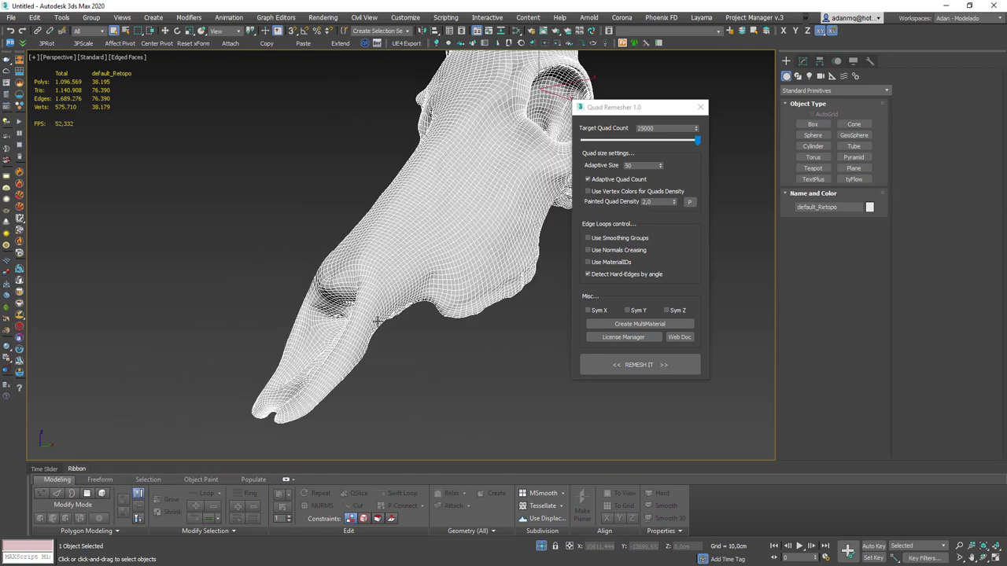
scroll(376, 322, down, 3)
key(F4)
mouse_move(326, 362)
alt+middle_down()
mouse_move(265, 281)
mouse_move(244, 347)
mouse_move(259, 263)
mouse_move(416, 366)
mouse_move(481, 260)
mouse_move(376, 261)
mouse_move(347, 348)
mouse_move(452, 320)
mouse_move(360, 329)
alt+middle_up()
key(F4)
scroll(376, 262, up, 3)
scroll(370, 265, down, 3)
scroll(359, 329, up, 5)
mouse_move(284, 385)
alt+middle_down()
mouse_move(419, 315)
mouse_move(440, 350)
mouse_move(429, 355)
mouse_move(472, 354)
mouse_move(358, 302)
alt+middle_up()
- Unhide all objects and isolate the original and remeshed skulls for comparison
right_click(470, 348)
click(506, 294)
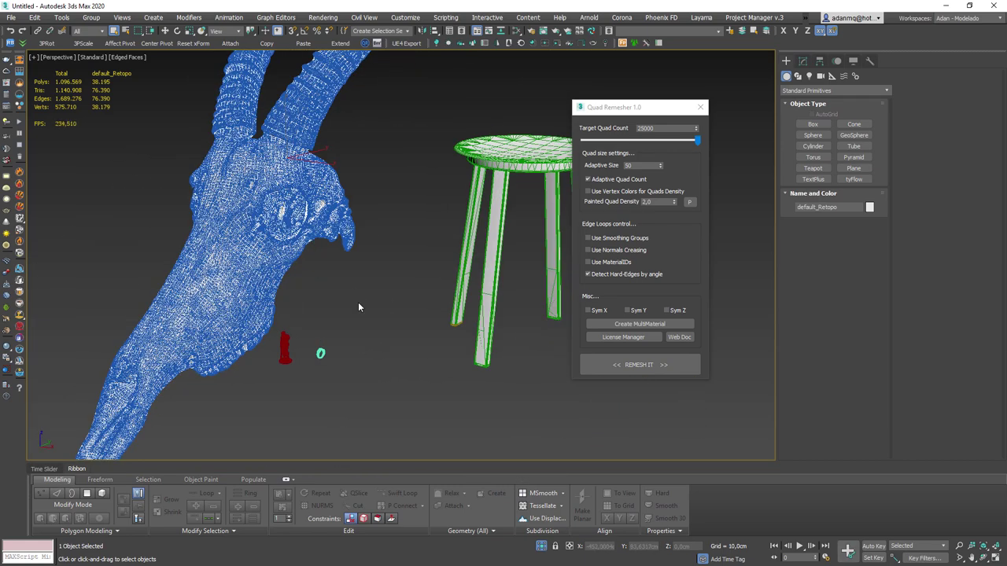
click(283, 132)
scroll(284, 132, up, 5)
scroll(283, 132, up, 5)
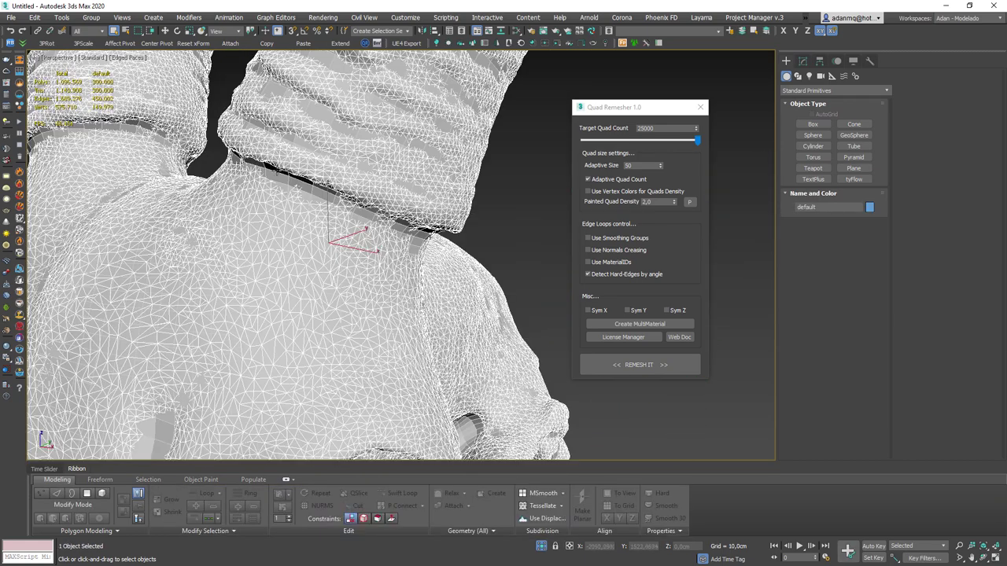
key(alt+q)
alt+middle_drag(307, 252, 460, 265)
scroll(460, 264, up, 5)
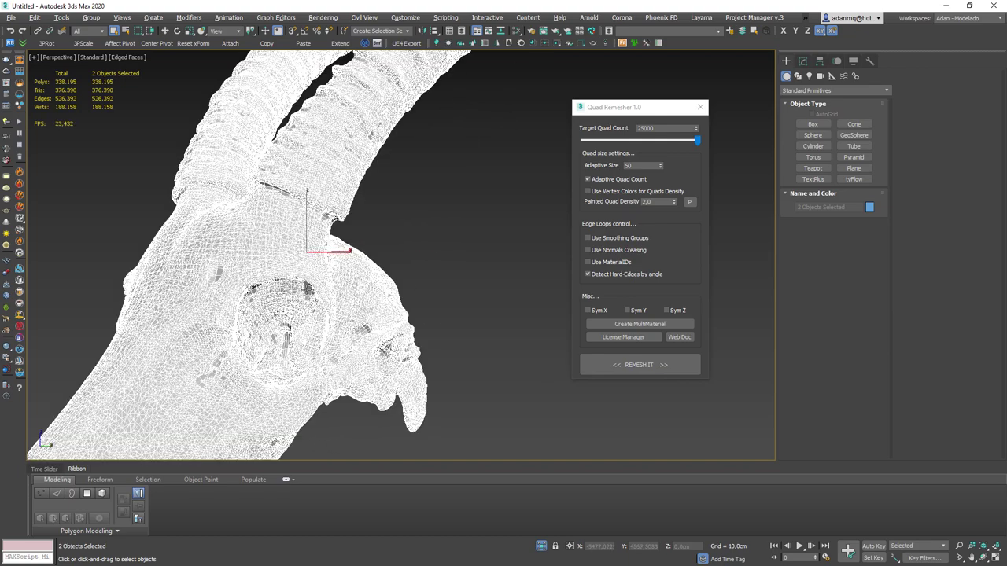
middle_drag(280, 400, 325, 250)
scroll(324, 250, down, 3)
scroll(272, 328, down, 3)
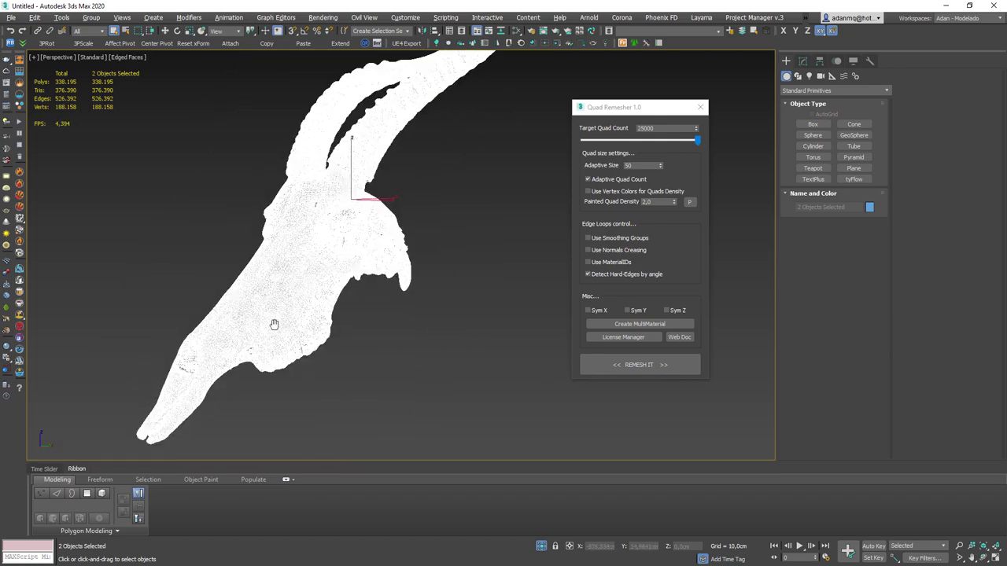
scroll(273, 328, up, 4)
scroll(313, 321, up, 3)
mouse_move(313, 320)
alt+middle_down()
mouse_move(389, 383)
mouse_move(363, 403)
alt+middle_up()
- Select the remeshed default_Retopo skull and view it from the front
click(363, 403)
click(254, 315)
scroll(254, 315, down, 4)
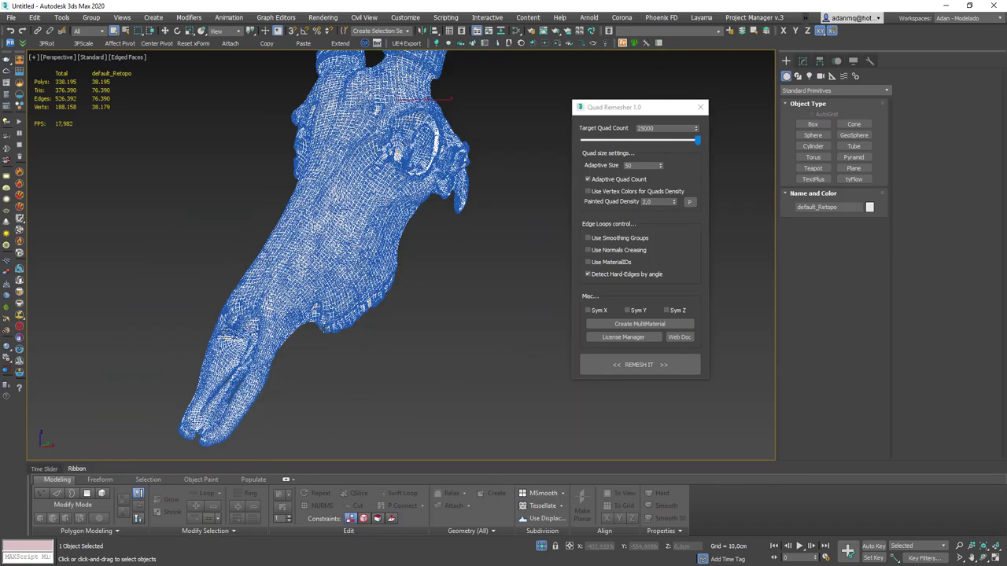
scroll(284, 315, up, 3)
mouse_move(283, 315)
alt+middle_down()
mouse_move(330, 335)
mouse_move(360, 272)
mouse_move(297, 297)
mouse_move(270, 374)
mouse_move(314, 354)
mouse_move(331, 315)
alt+middle_up()
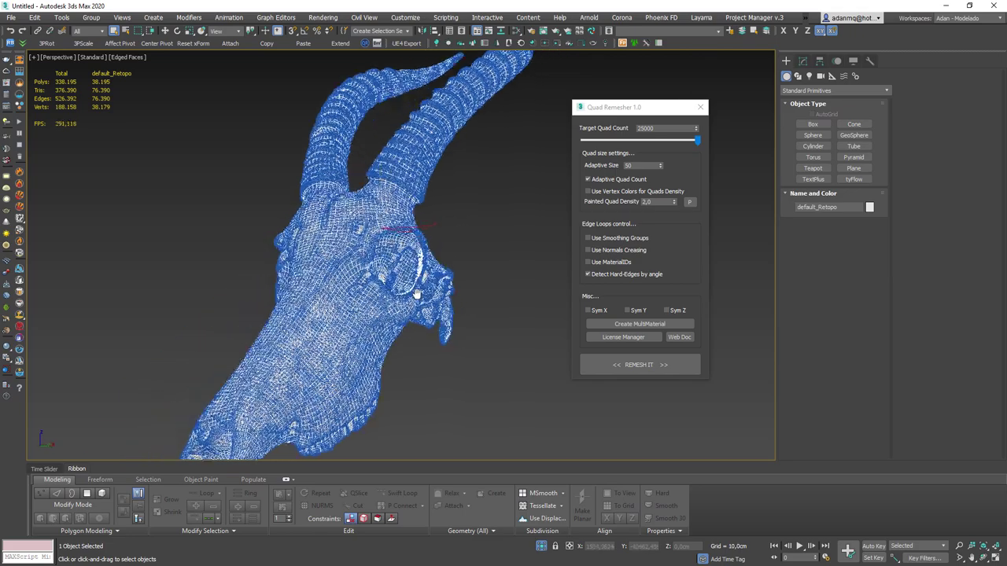
scroll(330, 275, up, 2)
scroll(330, 275, up, 4)
scroll(421, 265, up, 2)
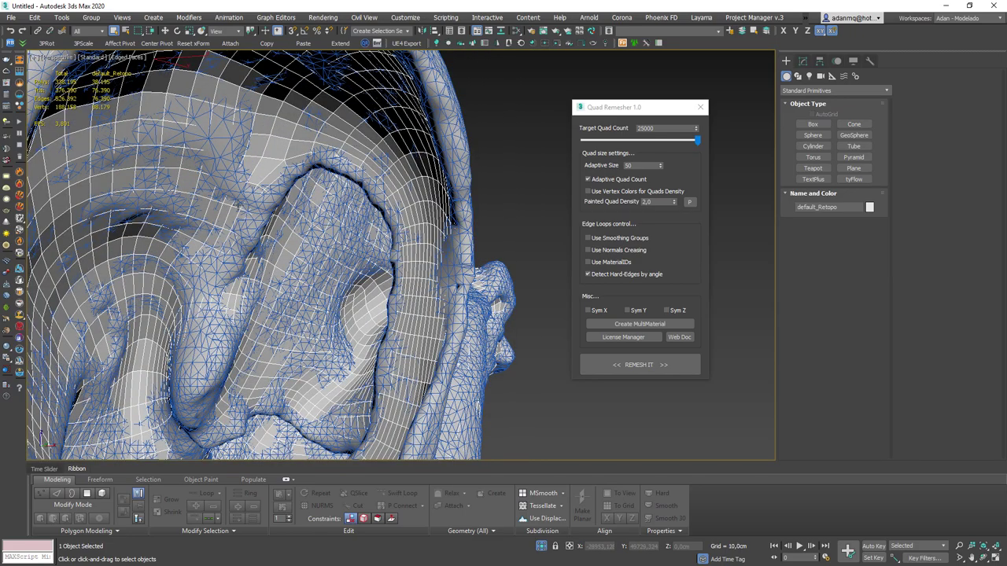
scroll(244, 201, down, 2)
scroll(243, 202, down, 3)
mouse_move(244, 201)
alt+middle_down()
mouse_move(191, 265)
mouse_move(192, 292)
mouse_move(221, 202)
mouse_move(265, 165)
mouse_move(313, 180)
mouse_move(267, 208)
alt+middle_up()
- Orbit around the ear hole and horn, then frame the whole remeshed skull
scroll(267, 209, up, 1)
scroll(263, 214, up, 3)
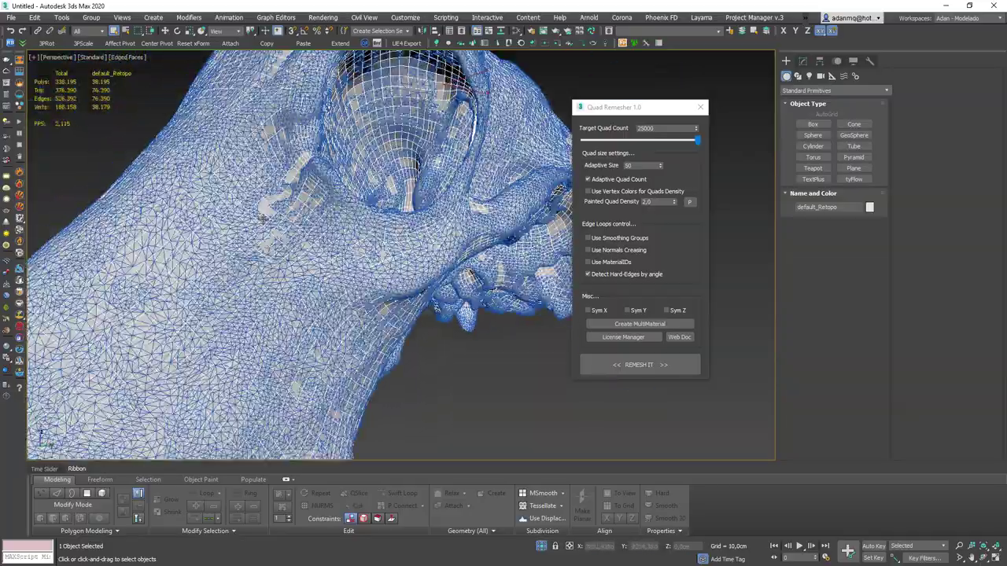
scroll(312, 251, up, 1)
scroll(291, 263, up, 2)
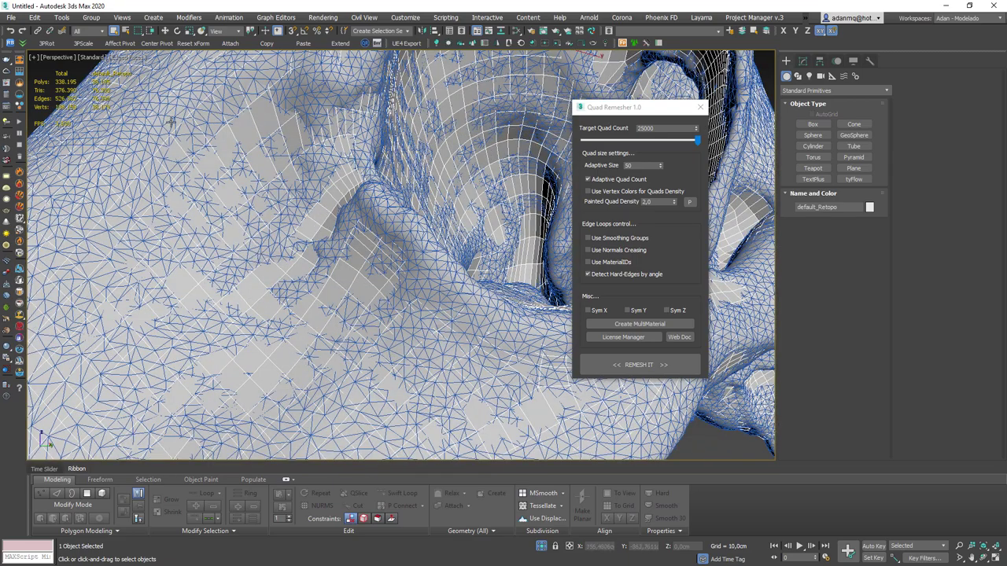
scroll(248, 243, down, 1)
scroll(236, 283, down, 3)
alt+middle_drag(236, 283, 422, 206)
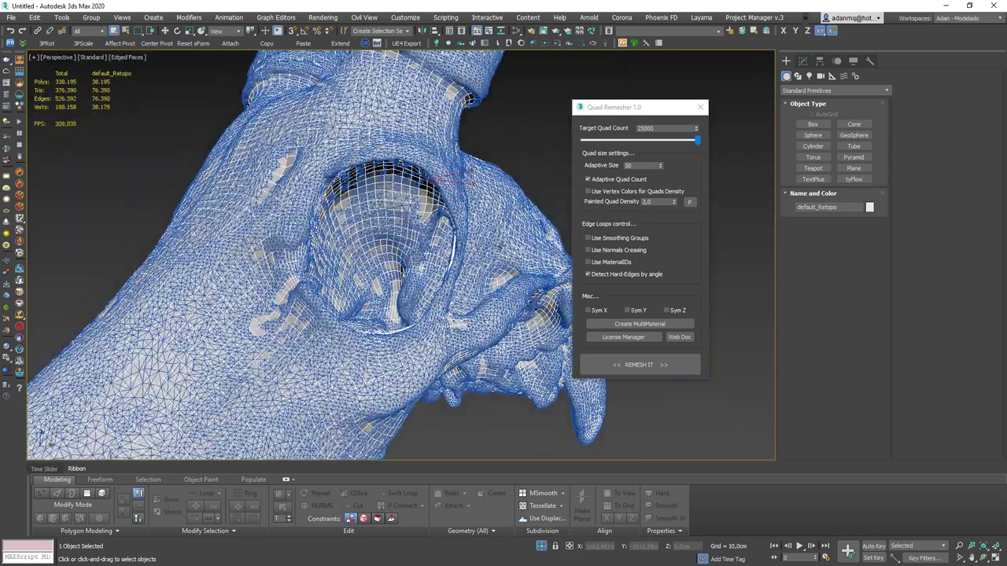
scroll(422, 206, up, 1)
scroll(409, 229, up, 1)
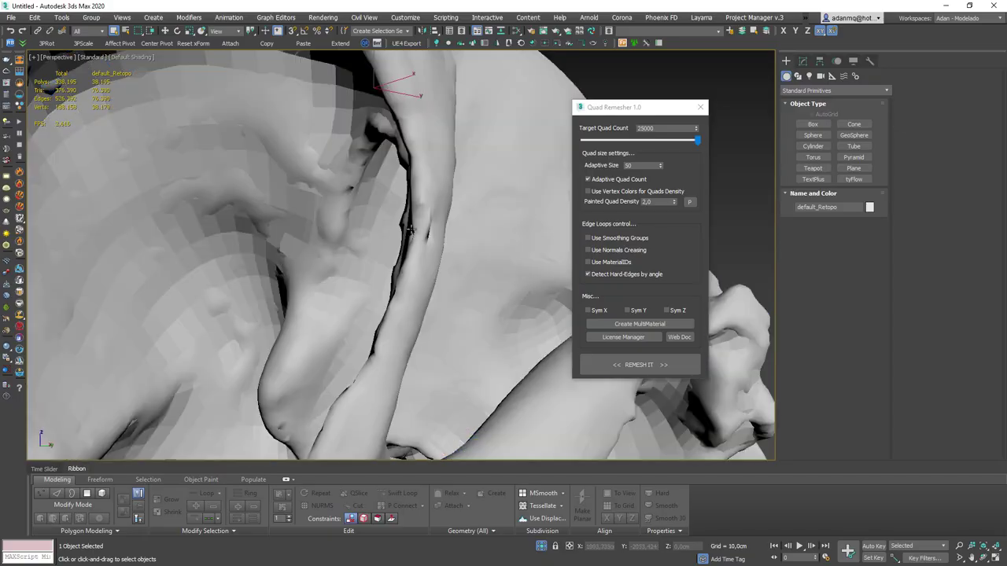
scroll(409, 228, up, 2)
scroll(409, 225, down, 3)
scroll(409, 226, down, 2)
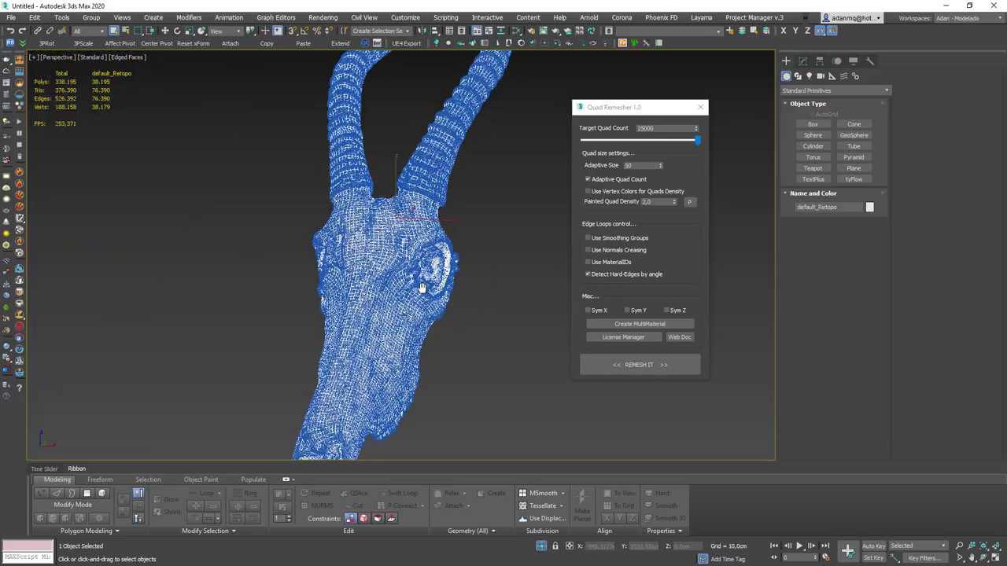
mouse_move(427, 292)
middle_down()
mouse_move(395, 357)
mouse_move(380, 260)
middle_up()
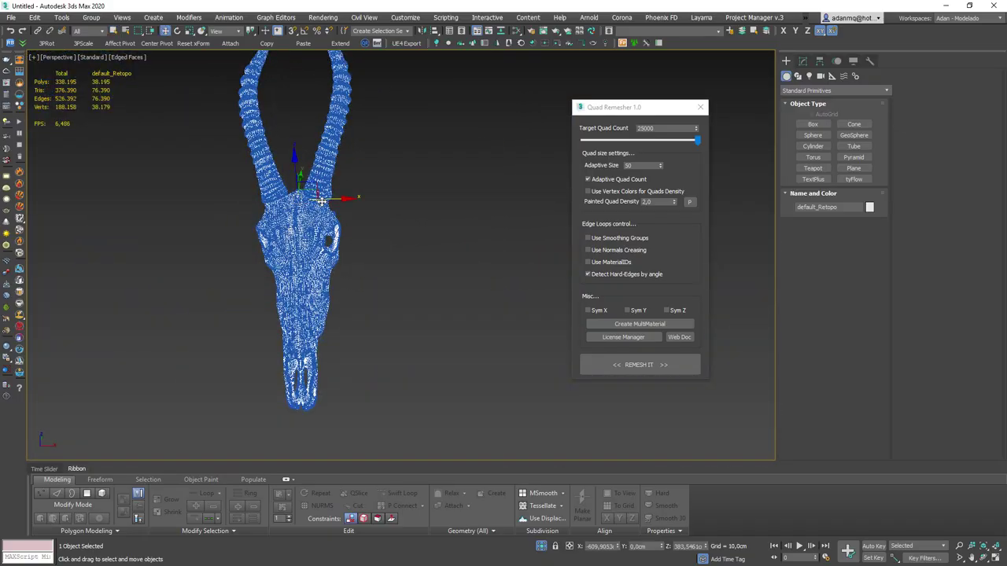
- Drag default_Retopo beside the original skull and clear the selection
drag(320, 201, 468, 197)
alt+middle_drag(468, 196, 482, 342)
click(481, 341)
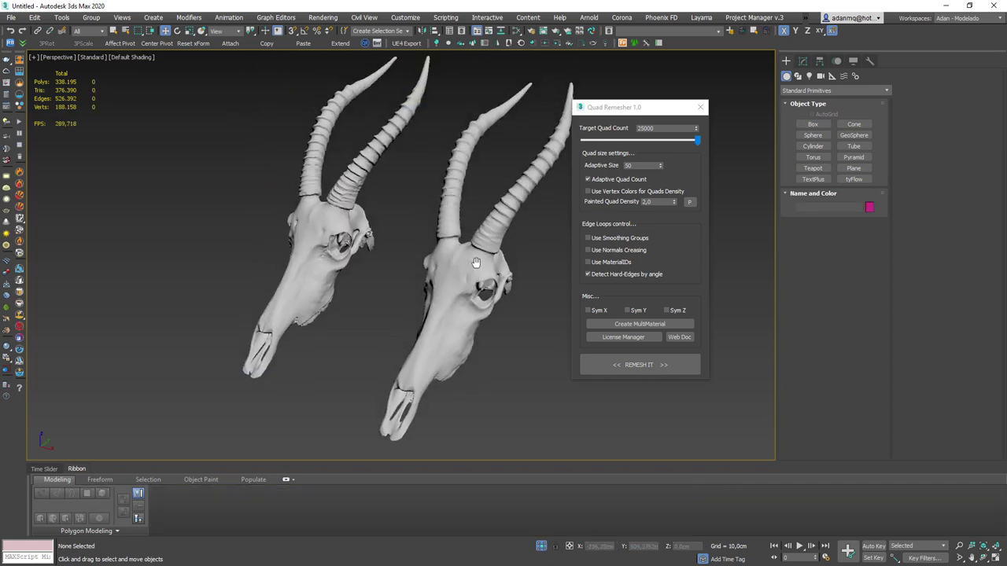
alt+middle_drag(475, 262, 472, 233)
- Select the engraved flower ring and inspect its dense mesh with edged faces toggled
click(330, 266)
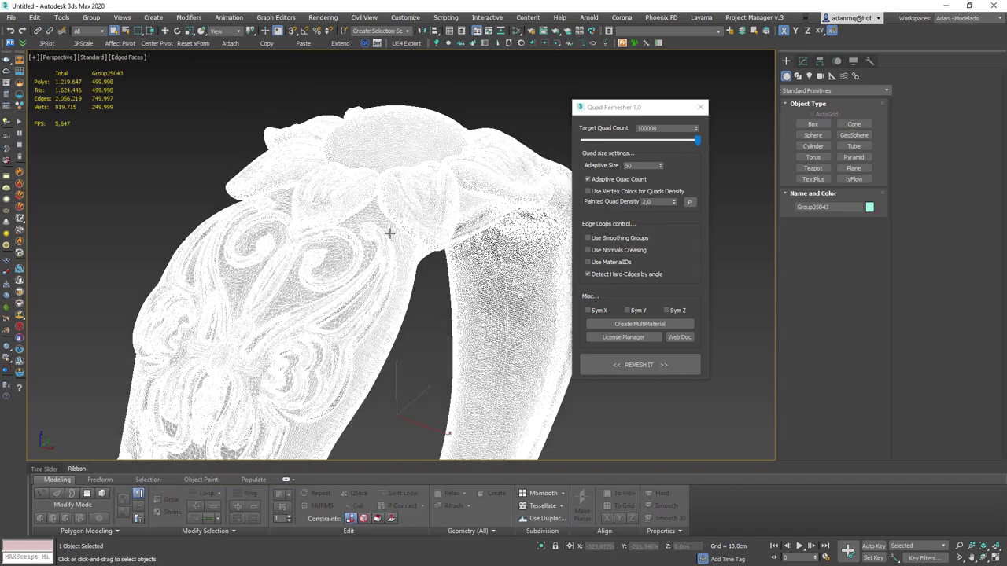
scroll(390, 233, down, 3)
key(F4)
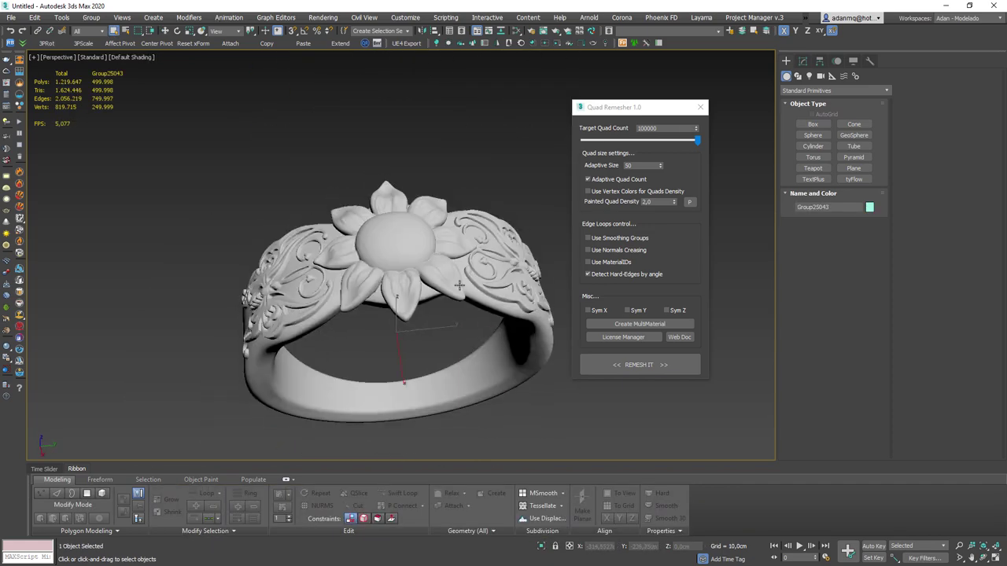
mouse_move(389, 233)
alt+middle_down()
mouse_move(350, 264)
mouse_move(322, 266)
mouse_move(298, 165)
alt+middle_up()
scroll(322, 266, up, 3)
scroll(322, 266, up, 2)
scroll(294, 151, up, 2)
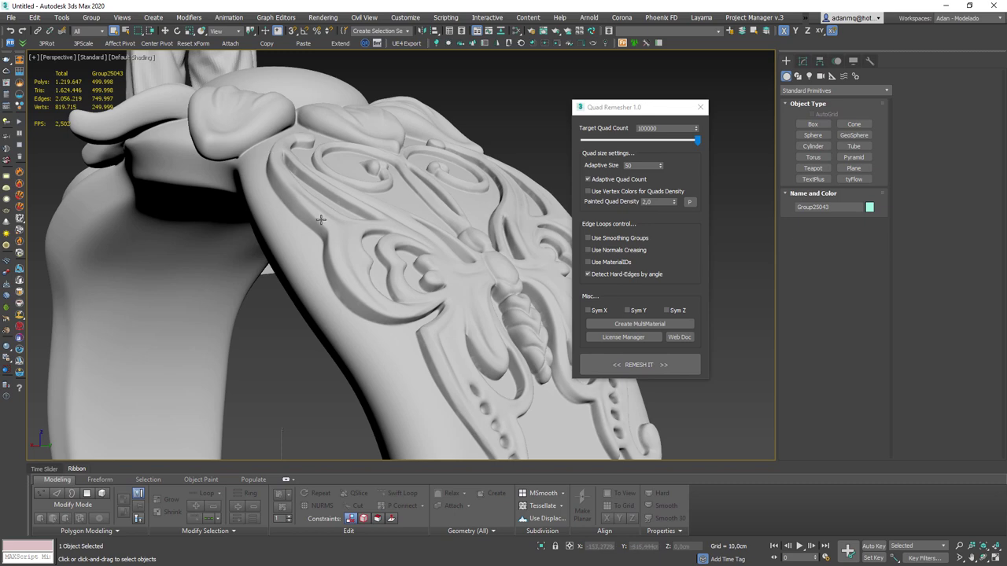
scroll(395, 229, down, 3)
key(F4)
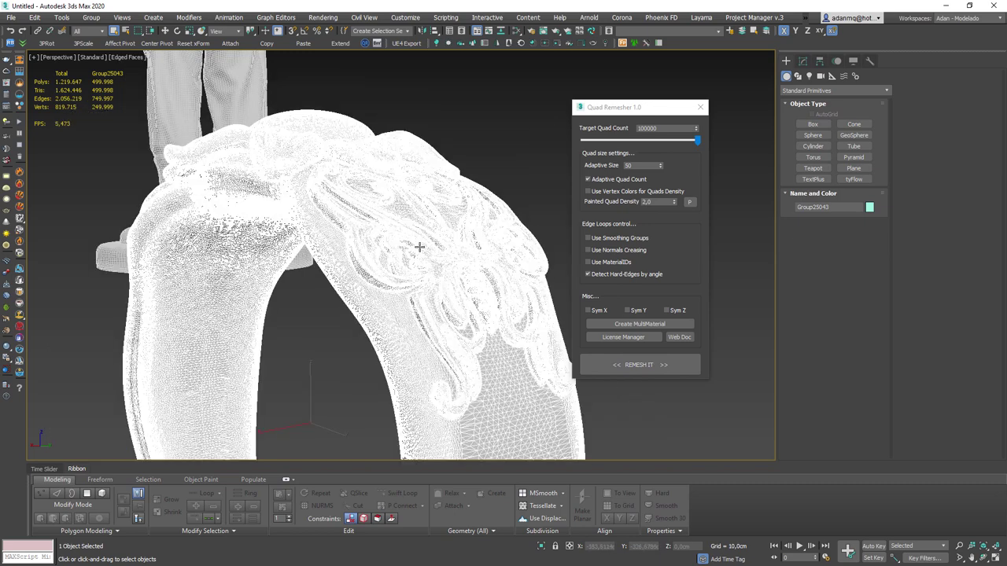
key(F4)
key(F4)
text(20000)
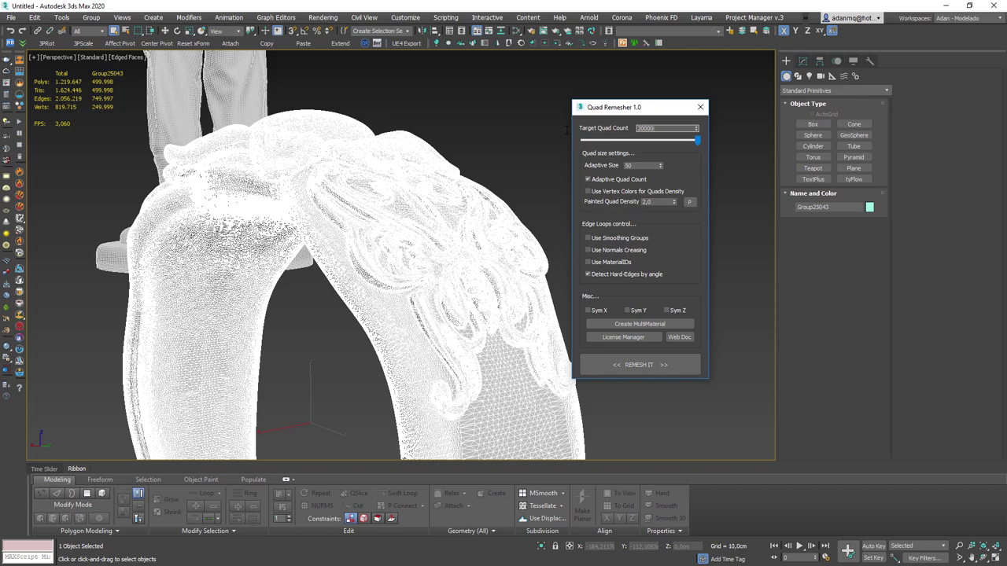
key(F4)
mouse_move(343, 236)
alt+middle_down()
mouse_move(454, 227)
mouse_move(681, 365)
alt+middle_up()
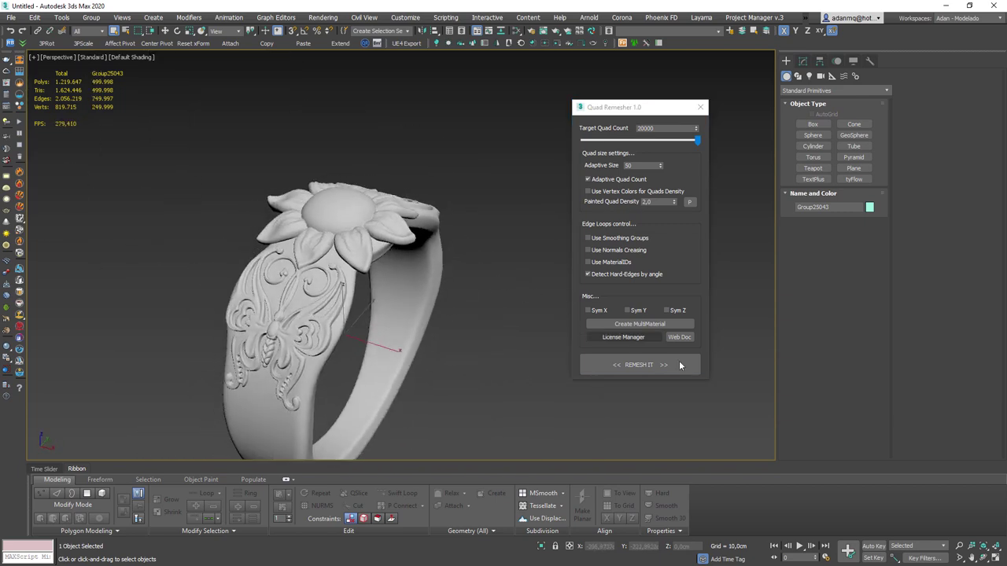
- Remesh the ring at a 20000 quad target and inspect the engraved band's quad flow
click(632, 365)
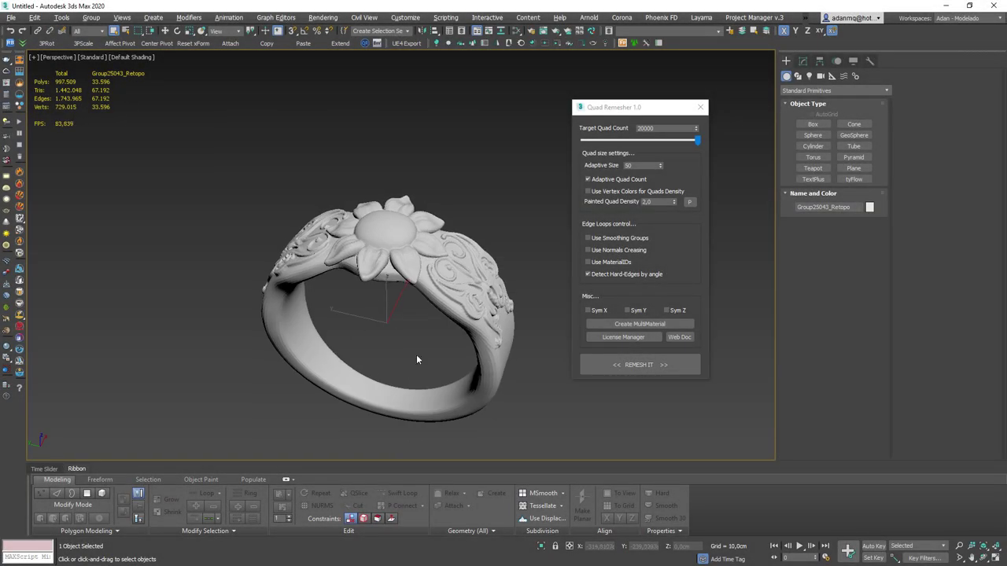
key(F4)
mouse_move(417, 359)
alt+middle_down()
mouse_move(407, 294)
mouse_move(338, 281)
alt+middle_up()
scroll(363, 302, up, 2)
scroll(338, 281, up, 5)
alt+middle_drag(346, 236, 361, 144)
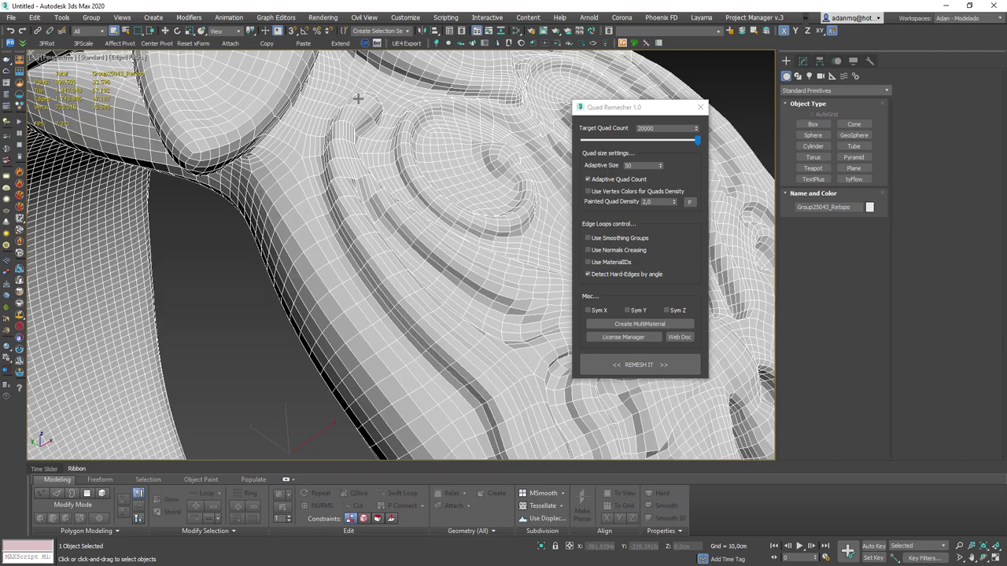
scroll(375, 315, down, 3)
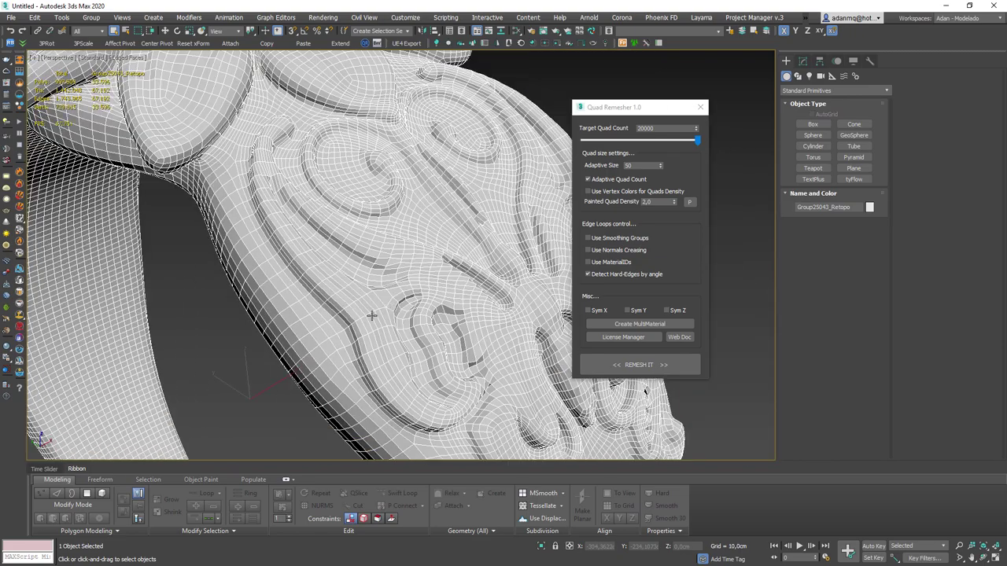
scroll(375, 315, down, 5)
mouse_move(375, 315)
alt+middle_down()
mouse_move(361, 346)
mouse_move(378, 260)
alt+middle_up()
- Orbit around the remeshed ring, toggling edged faces, to view its flower top
scroll(378, 260, up, 3)
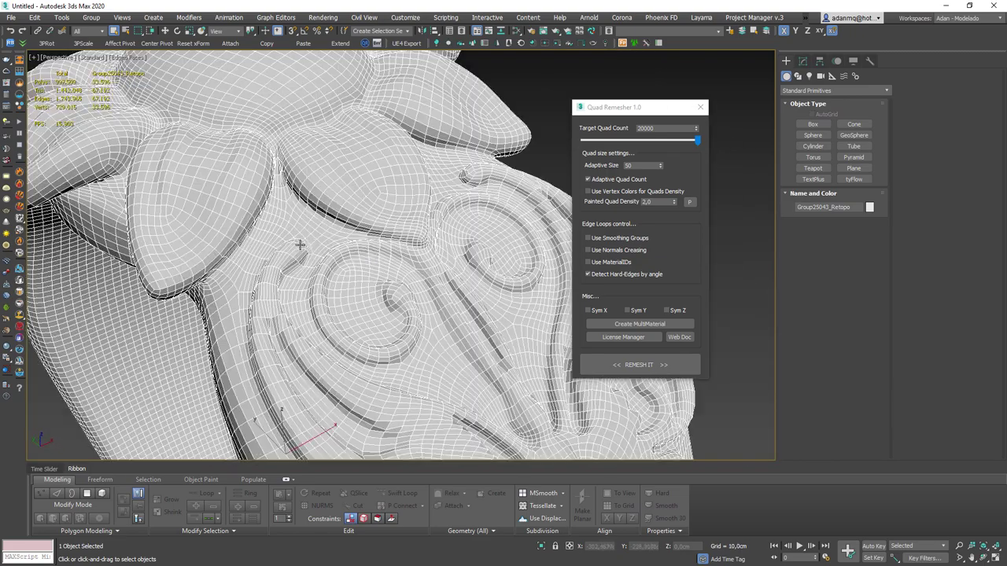
scroll(363, 239, up, 2)
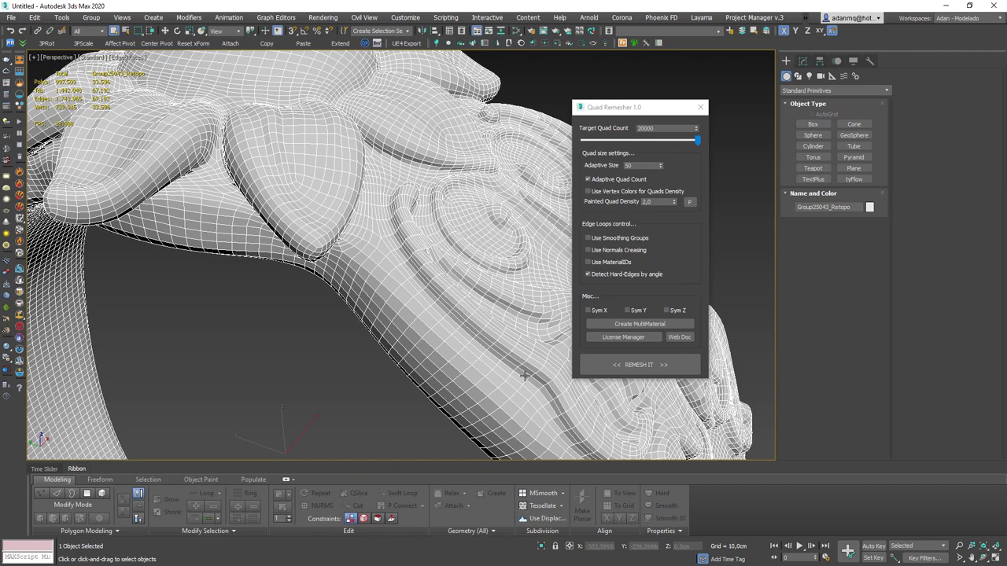
scroll(281, 293, down, 5)
mouse_move(281, 292)
alt+middle_down()
mouse_move(406, 267)
mouse_move(290, 275)
mouse_move(420, 313)
alt+middle_up()
key(F4)
scroll(290, 275, up, 2)
scroll(419, 314, up, 2)
scroll(419, 314, up, 3)
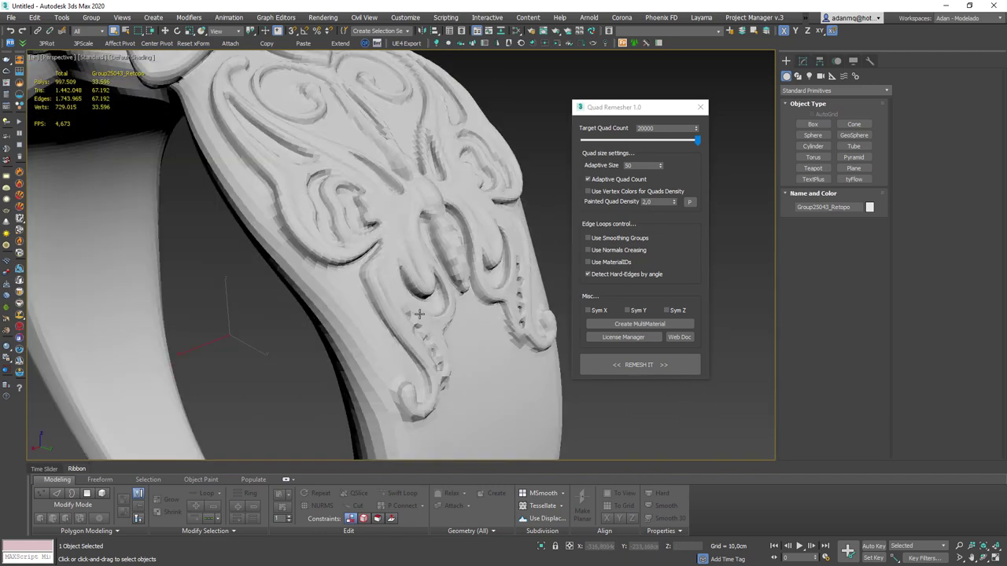
scroll(420, 314, down, 2)
key(F4)
key(F4)
scroll(472, 314, down, 5)
alt+middle_drag(486, 311, 534, 325)
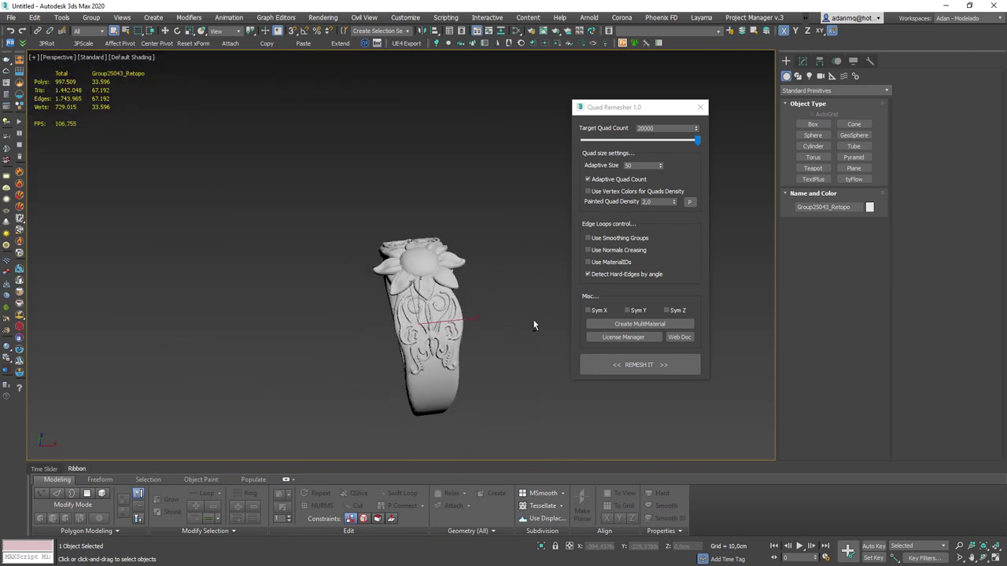
scroll(457, 280, down, 6)
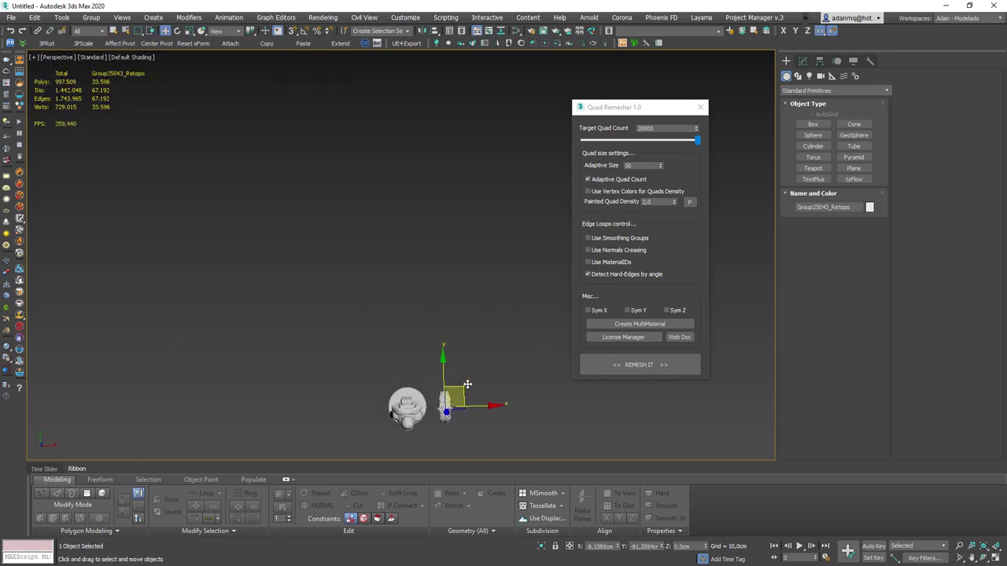
- Close Quad Remesher and bring the two skulls into view from the side
click(700, 107)
ctrl+click(485, 337)
middle_drag(484, 337, 254, 296)
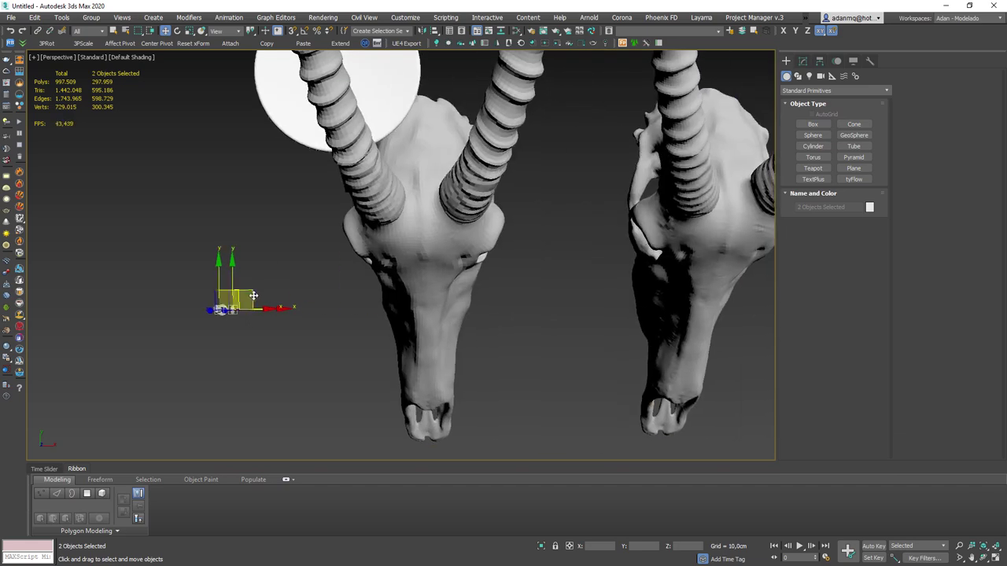
scroll(618, 375, down, 2)
middle_drag(619, 375, 359, 346)
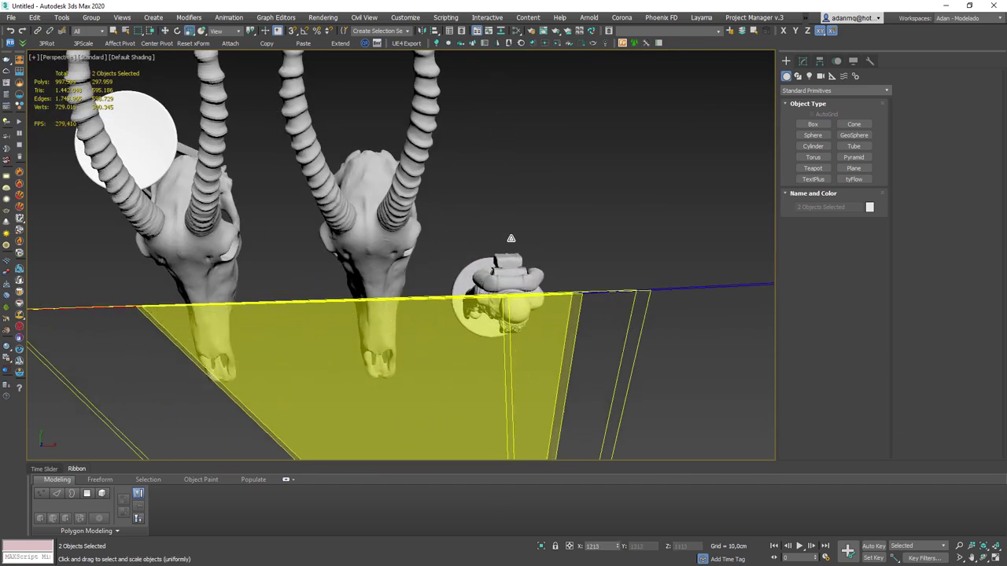
mouse_move(494, 307)
alt+middle_down()
mouse_move(457, 315)
mouse_move(527, 329)
alt+middle_up()
- Slide the soldier figure to the right, away from its ornament piece
key(w)
click(493, 264)
drag(492, 263, 592, 274)
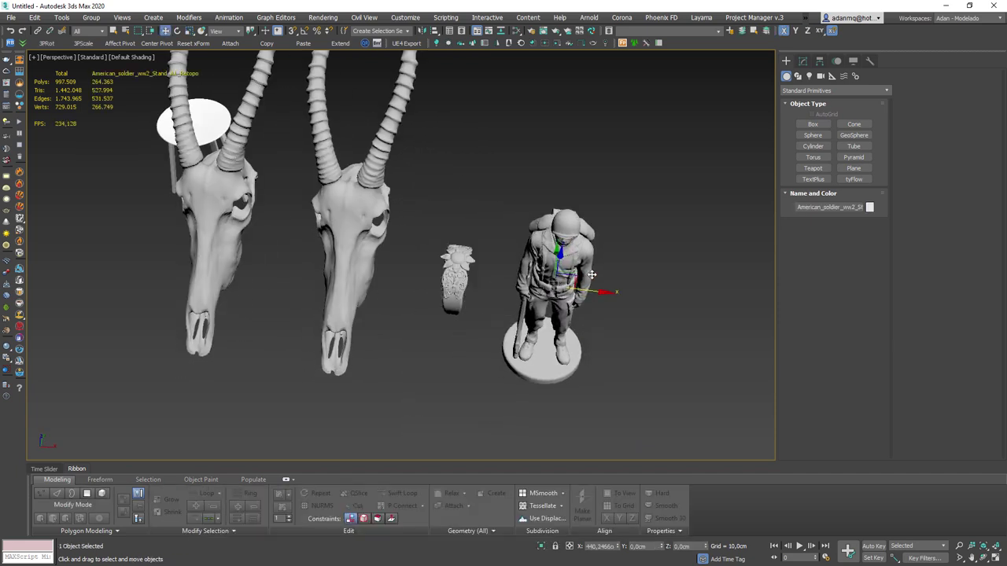
mouse_move(455, 273)
alt+middle_down()
mouse_move(369, 300)
mouse_move(425, 291)
alt+middle_up()
- Frame the remeshed ring with the wireframe overlay on, then view the scene from the front
click(359, 318)
key(z)
key(F4)
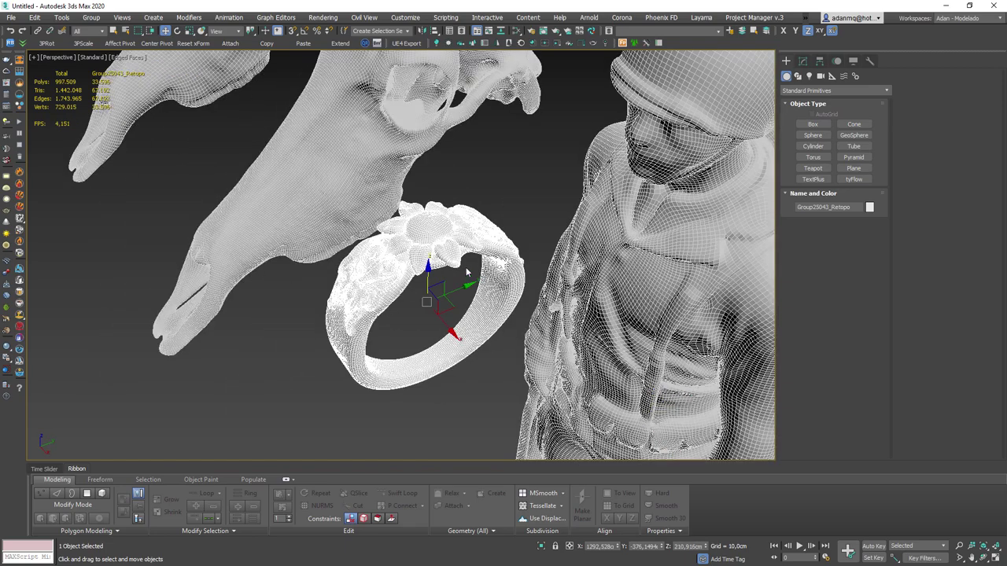
scroll(467, 273, down, 5)
click(586, 319)
mouse_move(586, 319)
alt+middle_down()
mouse_move(551, 236)
mouse_move(329, 330)
mouse_move(329, 287)
alt+middle_up()
scroll(552, 218, down, 2)
scroll(552, 218, down, 2)
scroll(552, 218, down, 3)
scroll(324, 326, up, 8)
scroll(324, 326, down, 8)
- Window-select all the stool's parts and isolate the stool with Alt+Q
click(361, 311)
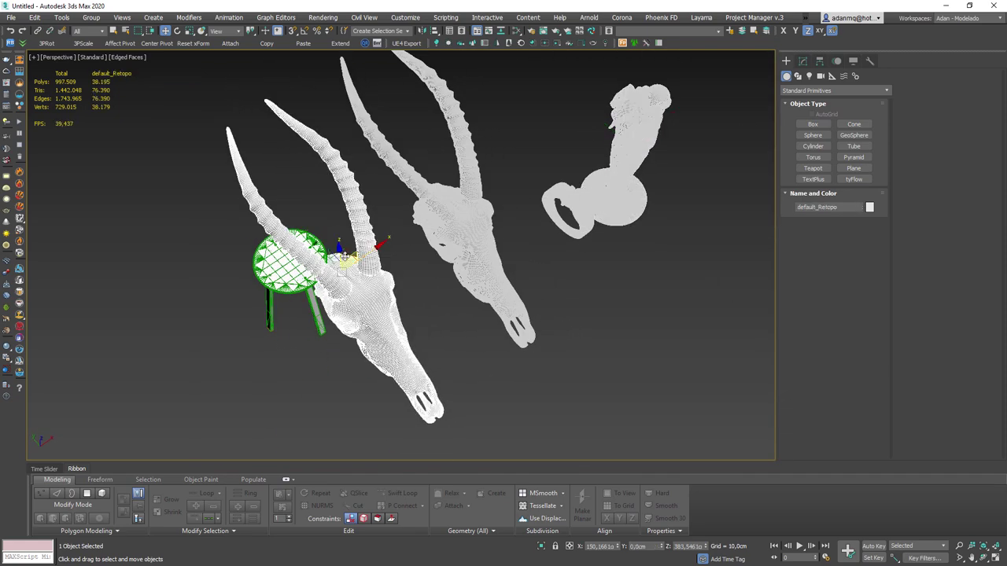
drag(325, 258, 496, 434)
key(ctrl+z)
drag(202, 214, 352, 333)
middle_drag(343, 288, 351, 305)
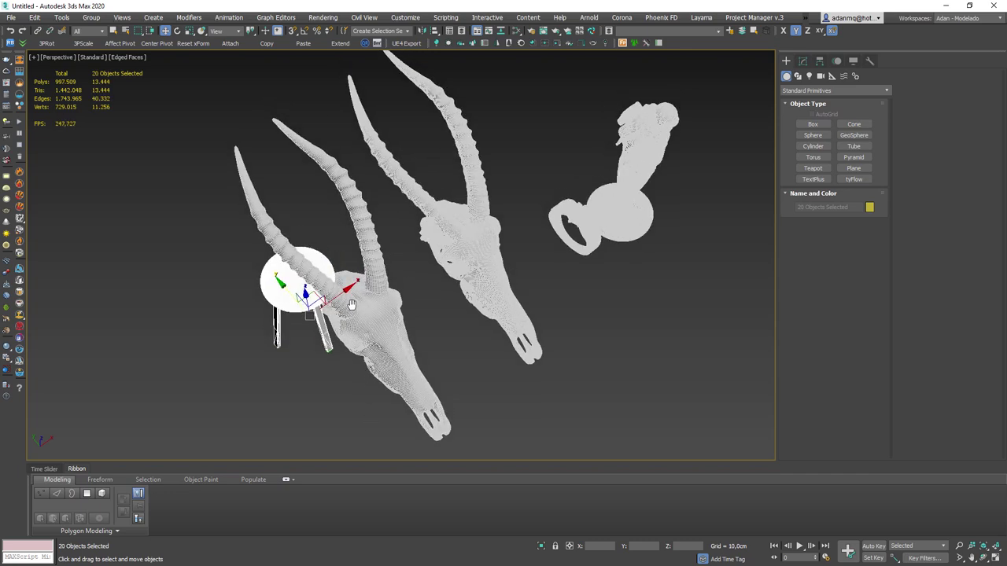
ctrl+click(275, 344)
key(z)
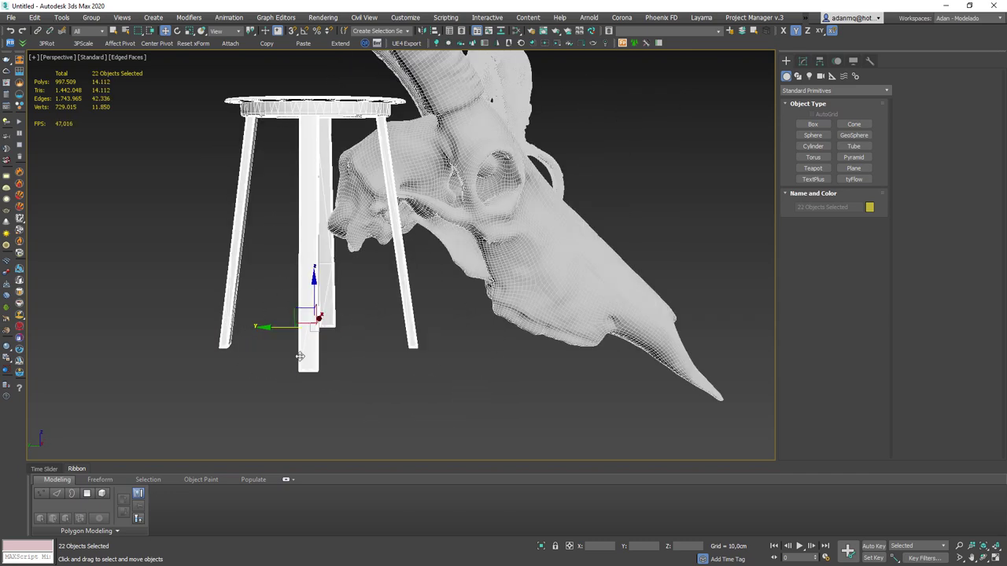
scroll(148, 295, down, 5)
mouse_move(148, 295)
alt+middle_down()
mouse_move(272, 355)
mouse_move(253, 312)
alt+middle_up()
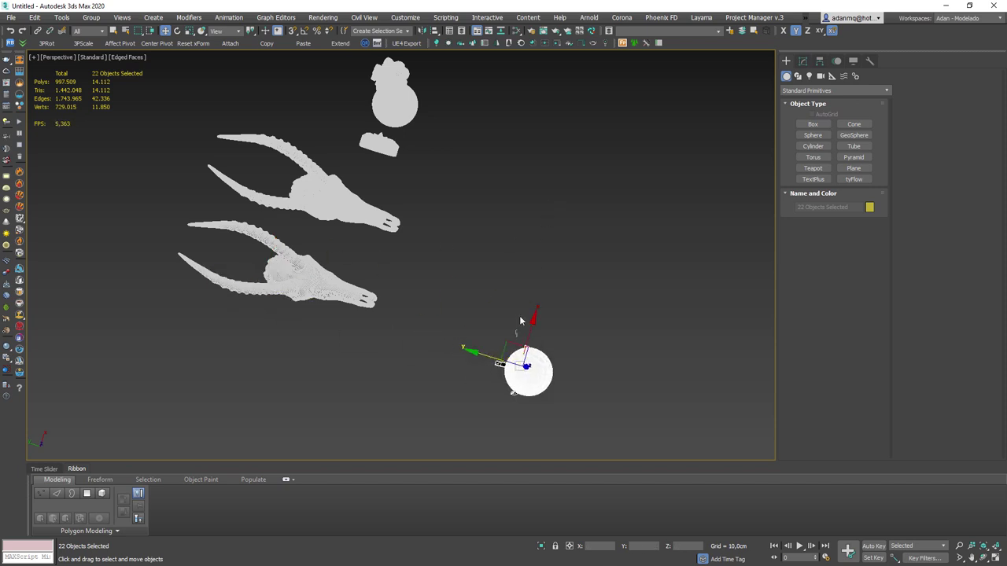
key(alt+q)
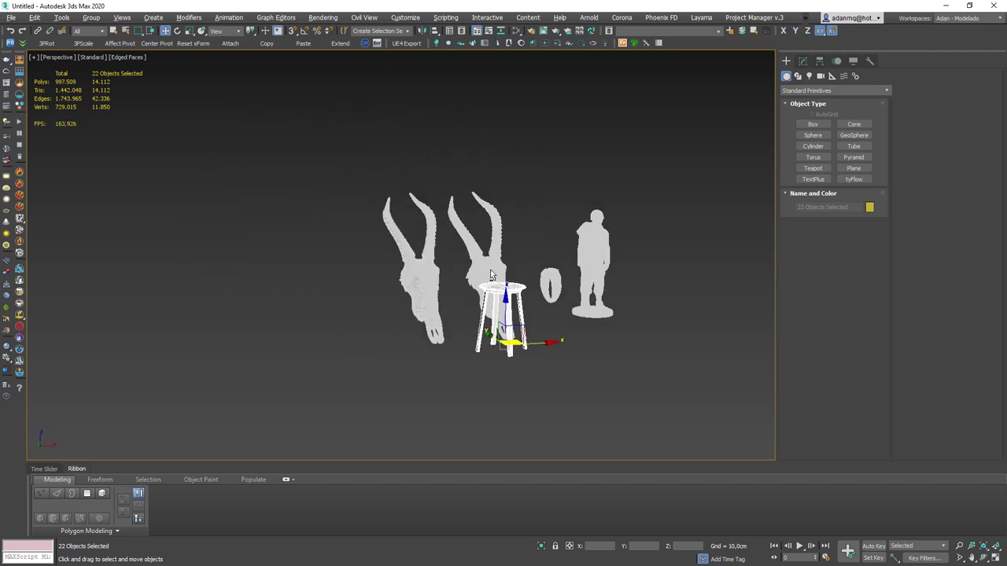
key(ctrl+d)
- Isolate one stool leg, the rectangular tube, and view it from the front
click(378, 162)
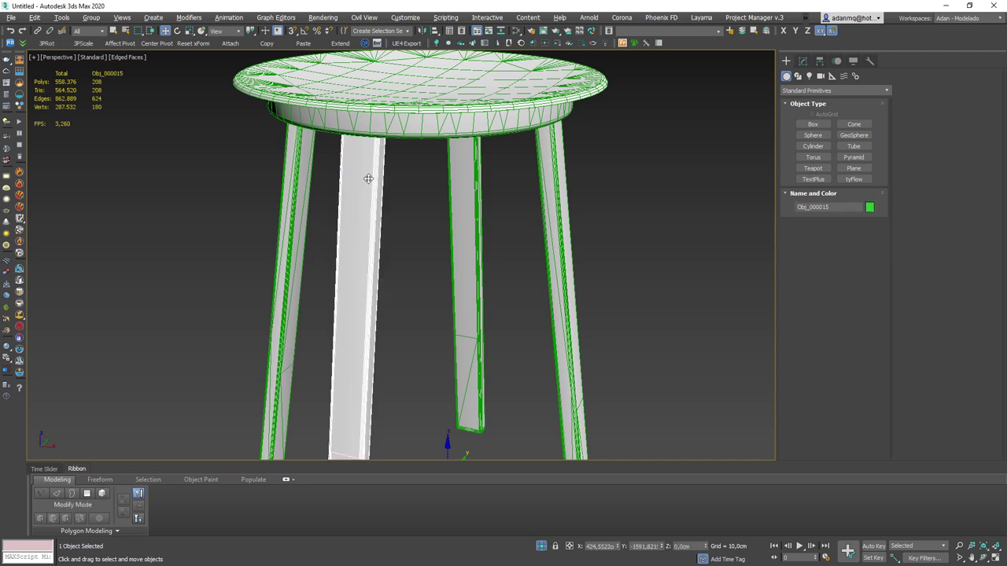
key(alt+q)
mouse_move(396, 292)
alt+middle_down()
mouse_move(365, 306)
mouse_move(401, 323)
alt+middle_up()
scroll(415, 203, up, 2)
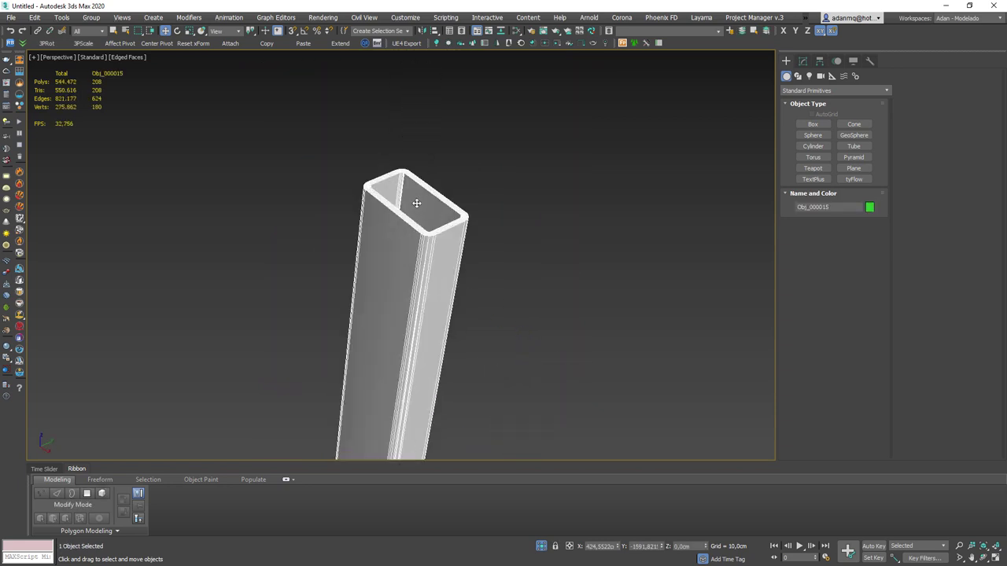
scroll(417, 212, up, 4)
scroll(424, 220, up, 3)
scroll(402, 291, down, 2)
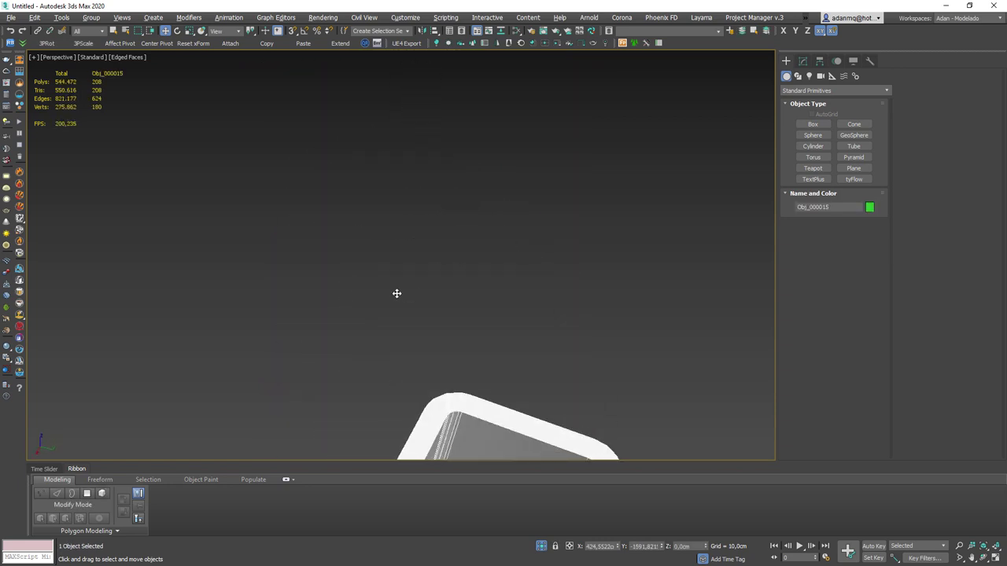
scroll(395, 292, down, 3)
scroll(400, 288, down, 3)
key(f)
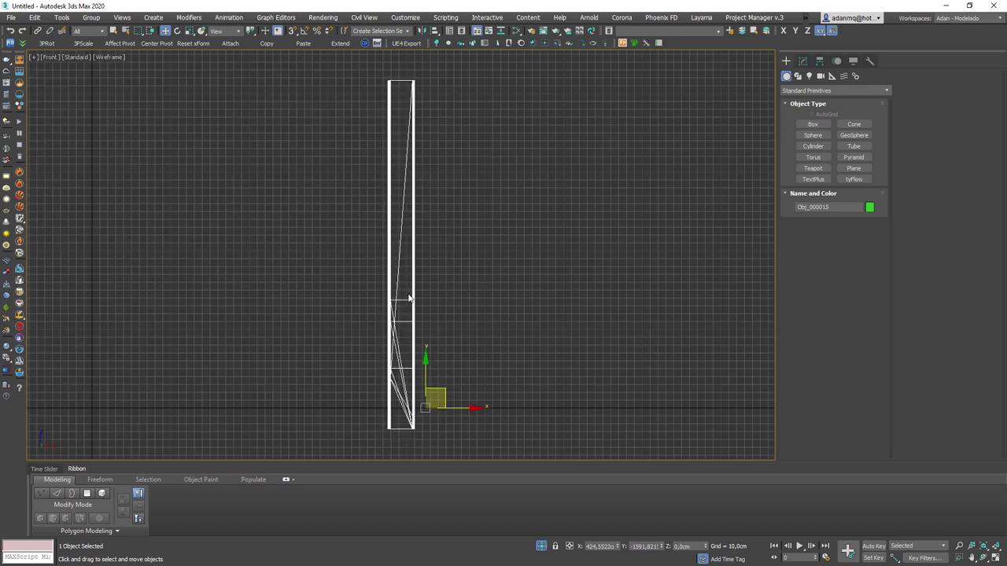
- Show the tube shaded with edged faces and the grid hidden
key(F3)
mouse_move(408, 297)
alt+middle_down()
mouse_move(441, 285)
mouse_move(487, 302)
mouse_move(404, 314)
alt+middle_up()
key(g)
key(F4)
scroll(393, 268, up, 2)
scroll(382, 222, up, 2)
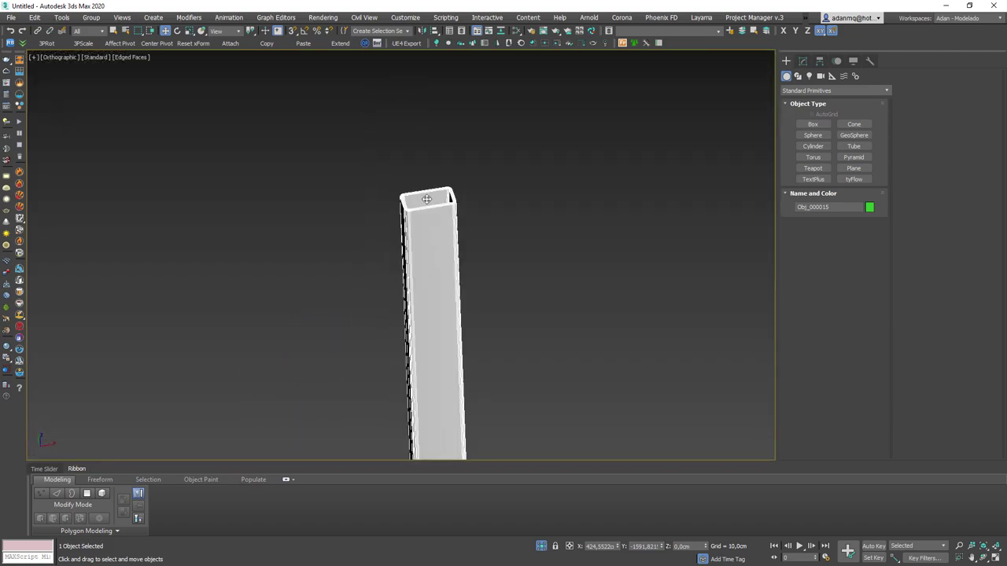
scroll(426, 198, up, 2)
- Look into the tube's open top, then turn it to stand upright side-on
mouse_move(528, 269)
alt+middle_down()
mouse_move(407, 254)
mouse_move(476, 234)
alt+middle_up()
scroll(604, 240, up, 2)
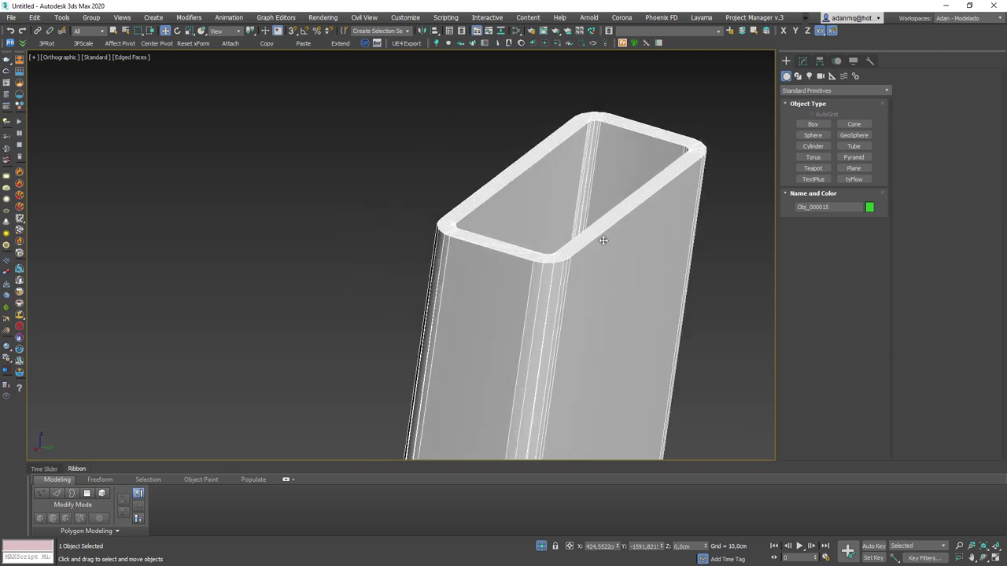
scroll(604, 240, up, 3)
scroll(598, 244, down, 2)
scroll(533, 279, down, 3)
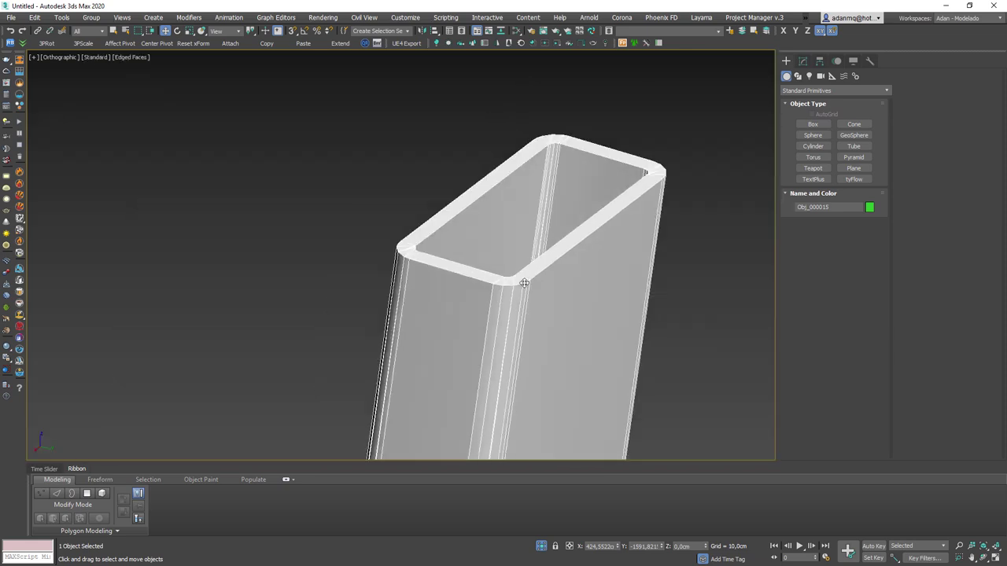
scroll(406, 220, down, 3)
alt+middle_drag(407, 221, 546, 199)
scroll(433, 228, down, 3)
mouse_move(432, 228)
alt+middle_down()
mouse_move(430, 160)
mouse_move(467, 252)
mouse_move(408, 223)
mouse_move(465, 249)
alt+middle_up()
scroll(465, 250, down, 2)
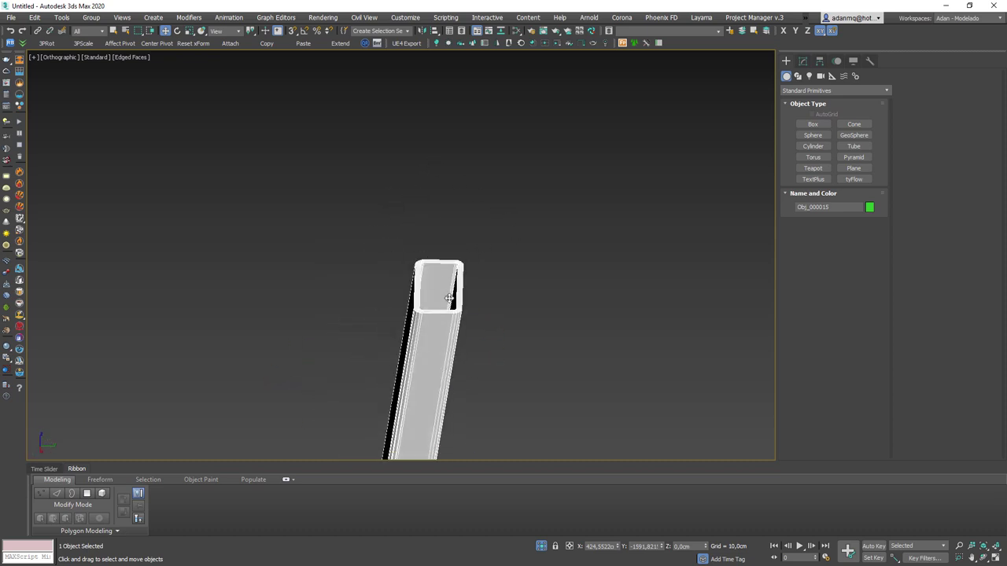
scroll(440, 276, up, 4)
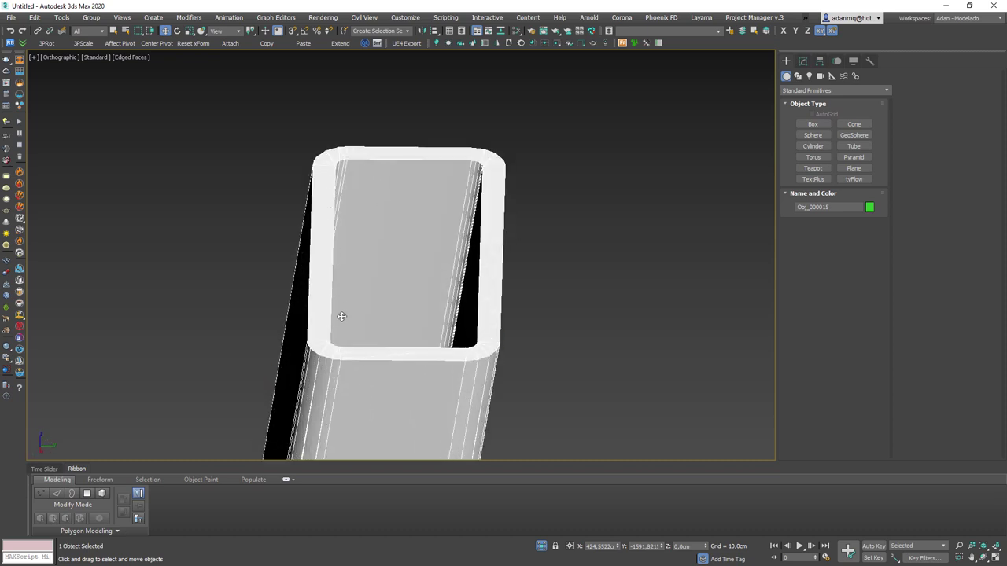
- Inspect the tube's side and bottom end, toggling edged faces off and back on
key(F4)
scroll(321, 144, down, 3)
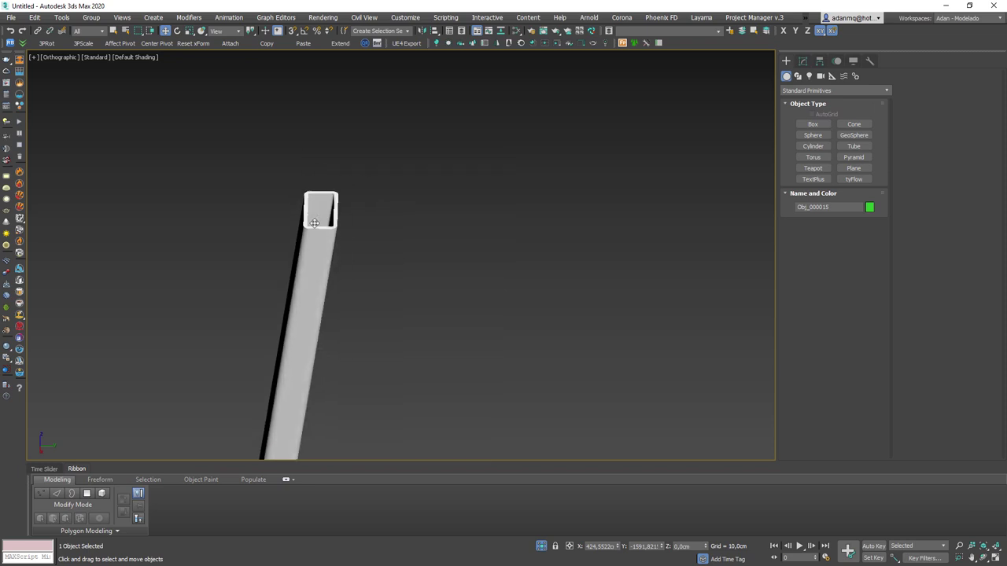
mouse_move(321, 143)
alt+middle_down()
mouse_move(477, 197)
mouse_move(387, 362)
alt+middle_up()
scroll(446, 267, up, 3)
alt+middle_drag(445, 266, 354, 360)
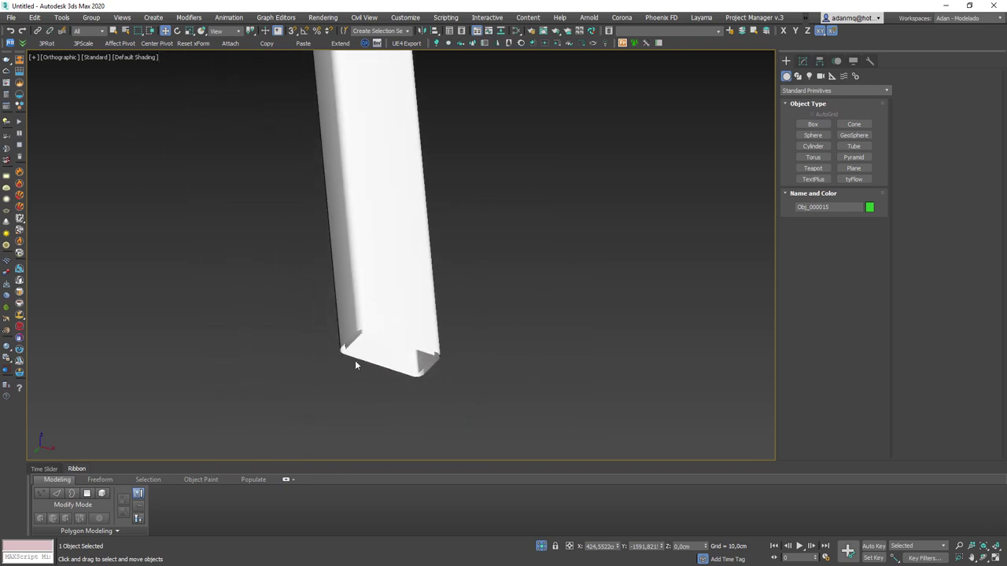
scroll(355, 360, up, 3)
key(F4)
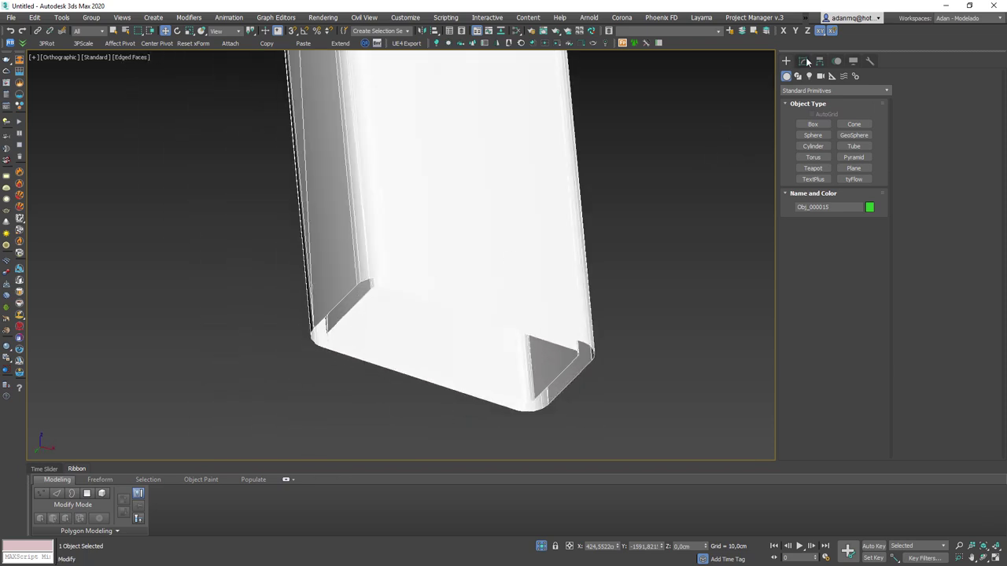
scroll(637, 161, down, 3)
mouse_move(637, 160)
alt+middle_down()
mouse_move(410, 351)
mouse_move(454, 356)
alt+middle_up()
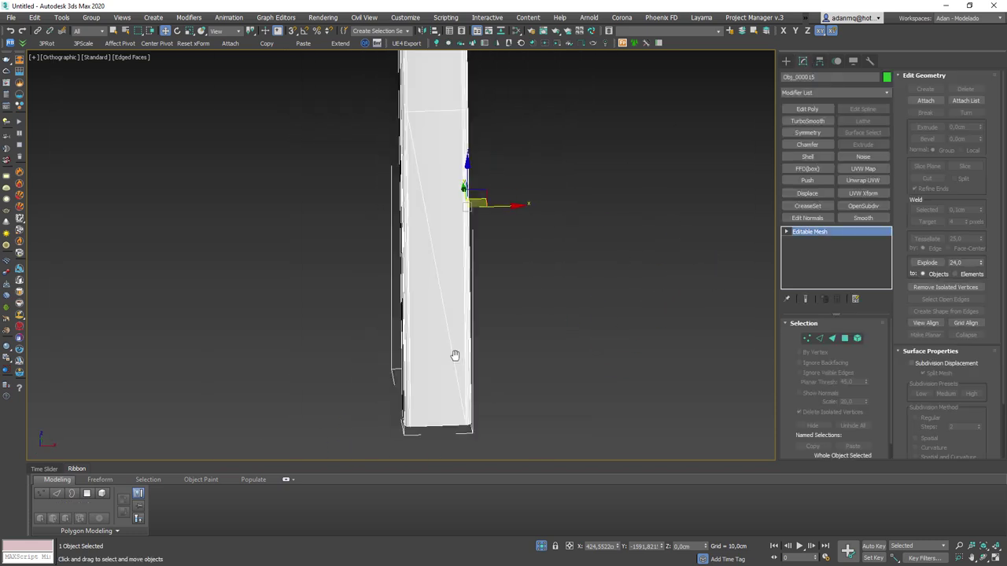
- Convert the tube to an Editable Poly and enter Border mode
right_click(814, 231)
click(854, 309)
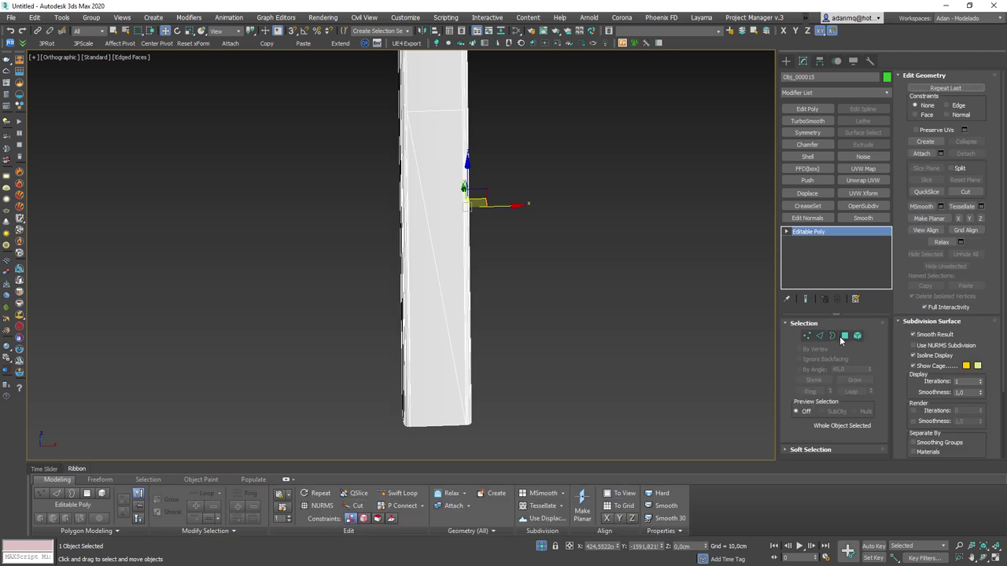
click(833, 336)
scroll(665, 349, down, 4)
mouse_move(472, 260)
alt+middle_down()
mouse_move(443, 239)
mouse_move(435, 417)
alt+middle_up()
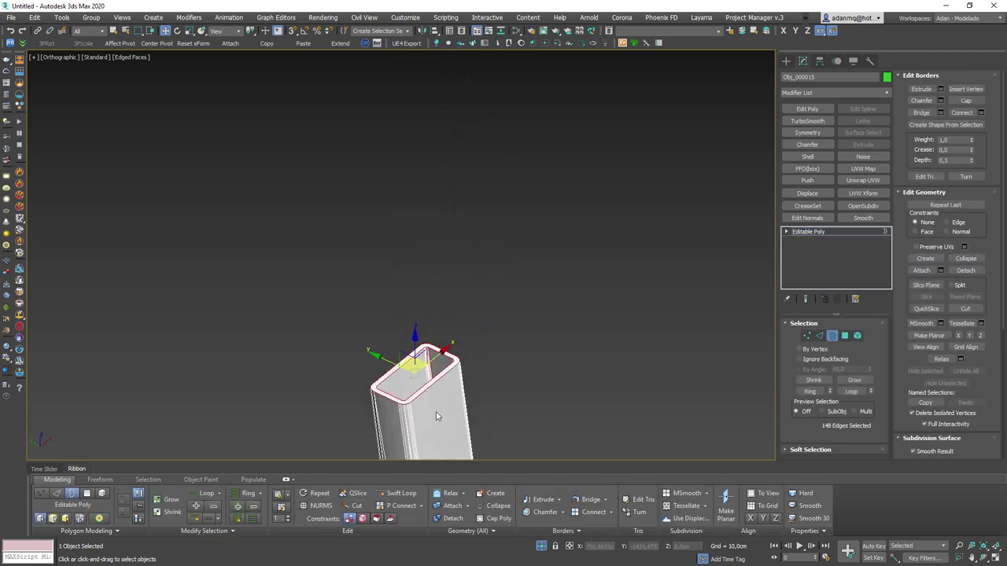
scroll(438, 405, up, 5)
scroll(488, 259, up, 2)
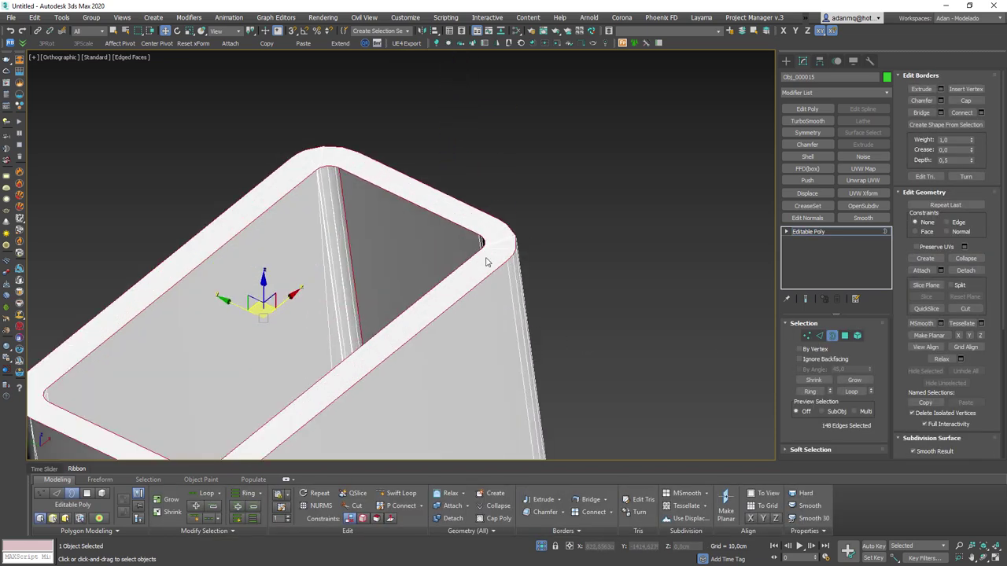
scroll(488, 268, up, 3)
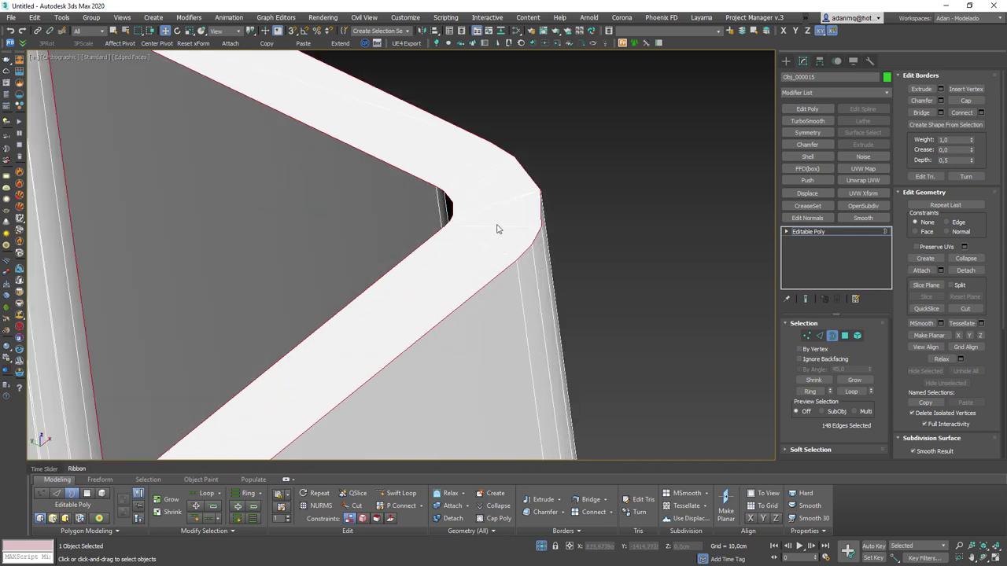
- Inspect the tube's 148 open border edges, then exit to object level
alt+middle_drag(539, 314, 535, 216)
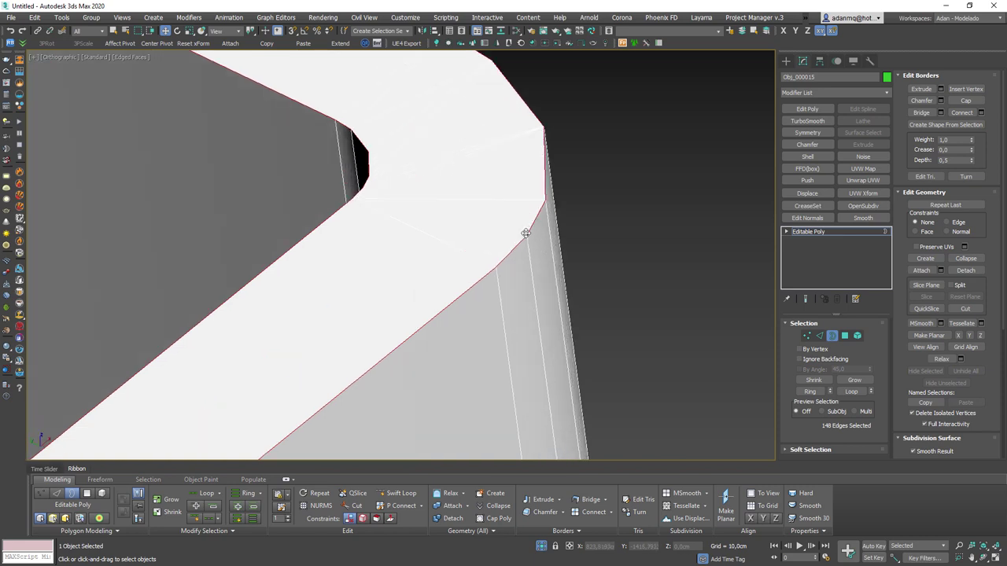
scroll(525, 233, down, 3)
scroll(431, 198, down, 3)
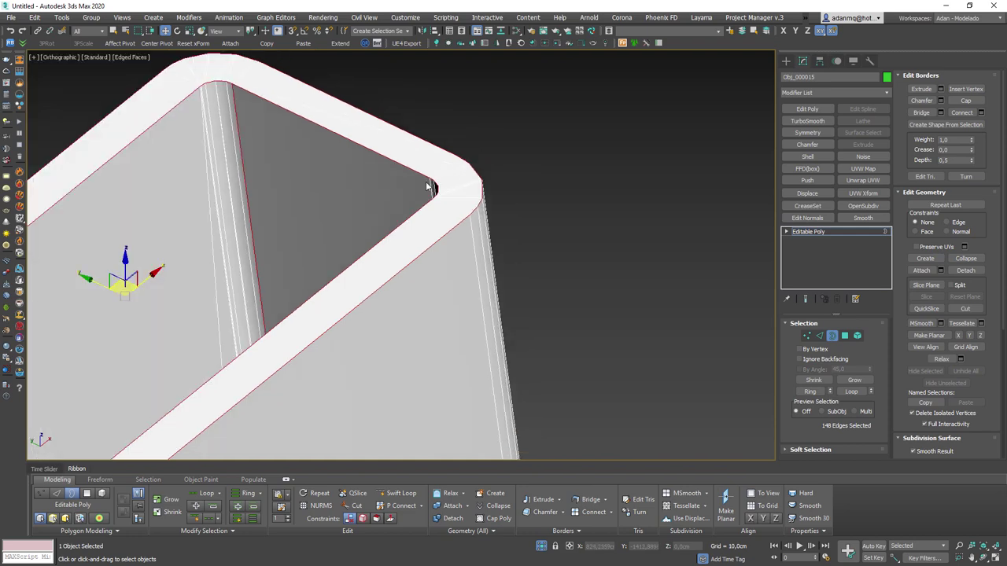
scroll(416, 167, down, 3)
mouse_move(375, 197)
alt+middle_down()
mouse_move(341, 243)
mouse_move(427, 153)
mouse_move(367, 356)
mouse_move(444, 275)
mouse_move(418, 276)
alt+middle_up()
scroll(418, 277, up, 5)
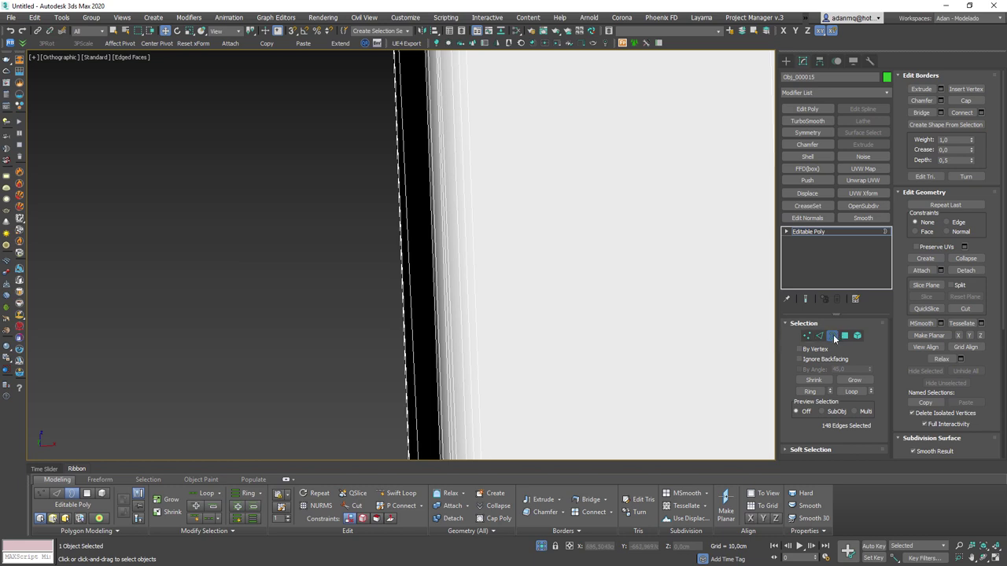
scroll(613, 265, down, 5)
scroll(461, 262, down, 2)
key(3)
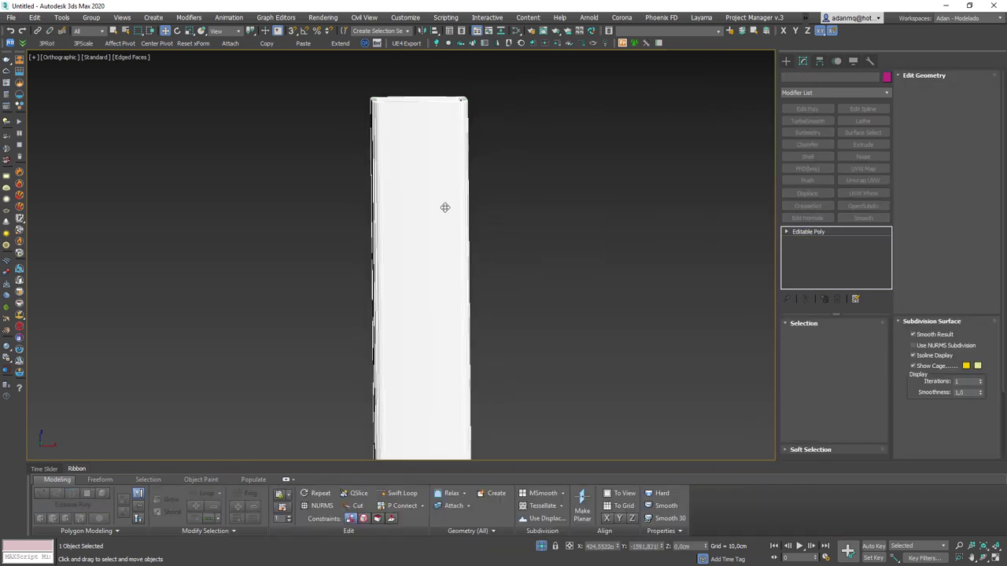
mouse_move(445, 207)
alt+middle_down()
mouse_move(477, 222)
mouse_move(407, 277)
alt+middle_up()
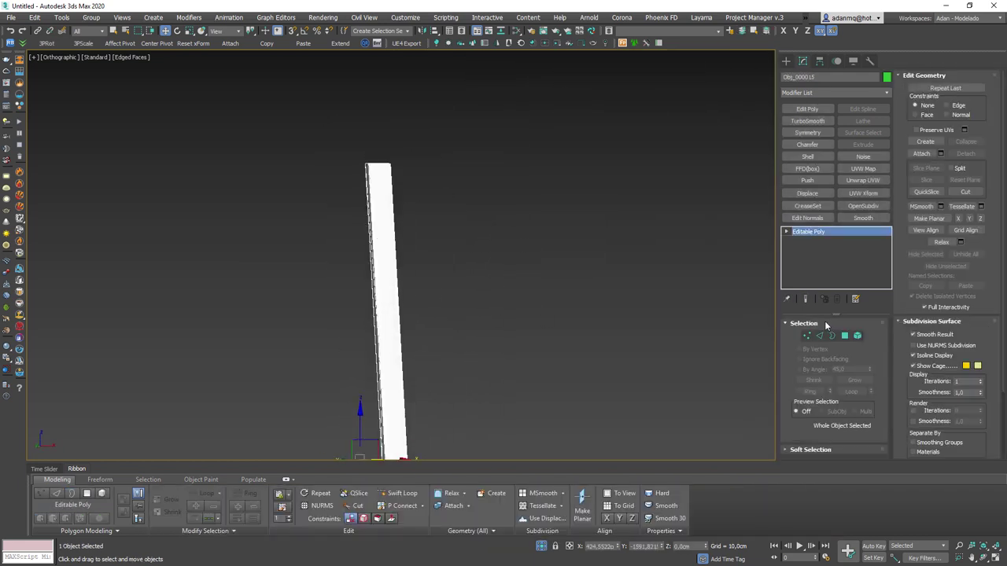
- Remesh the tube in Quad Remesher at a 5000 target with Adaptive Quad Count, Sym X and Use Smoothing Groups on
click(364, 46)
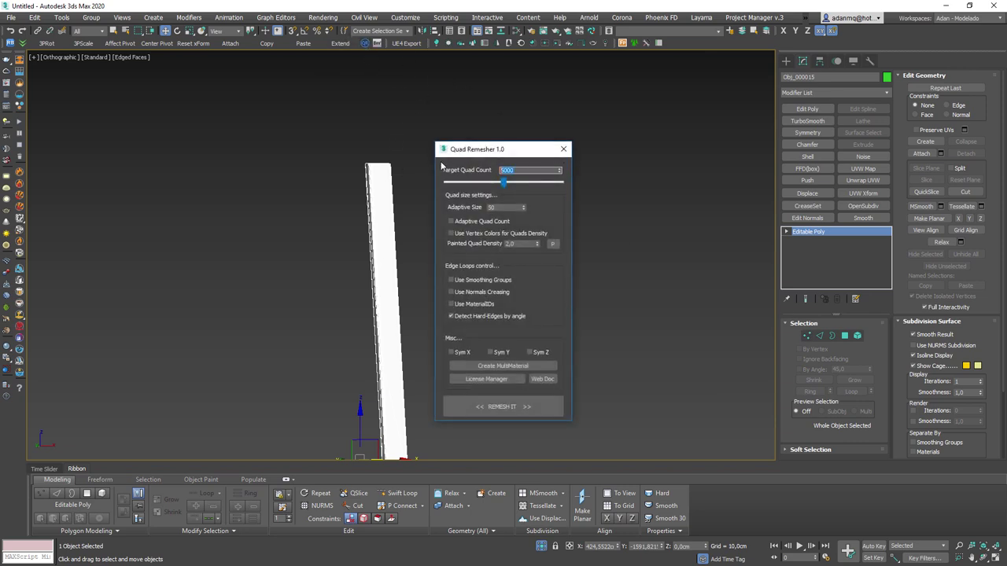
drag(547, 148, 743, 75)
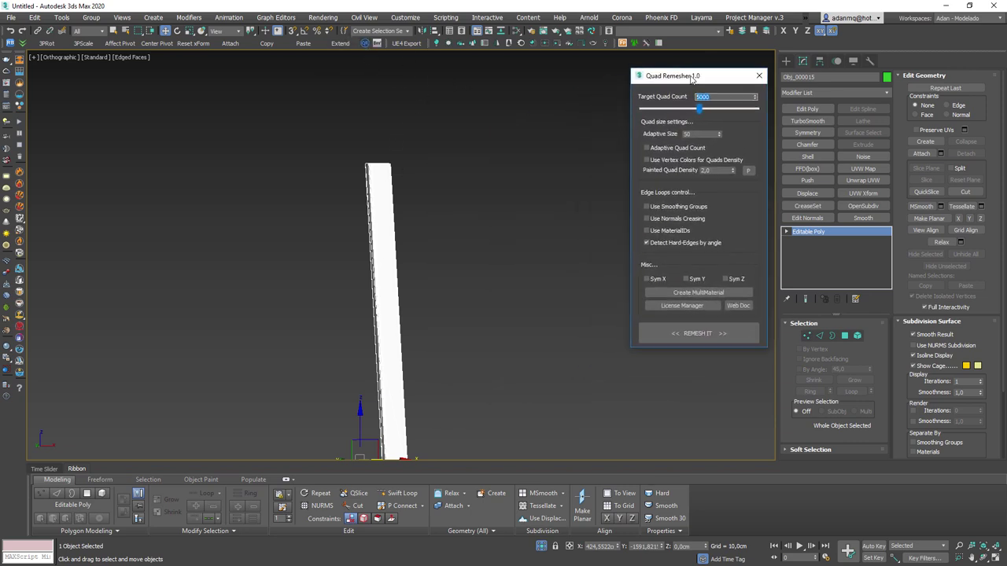
click(647, 148)
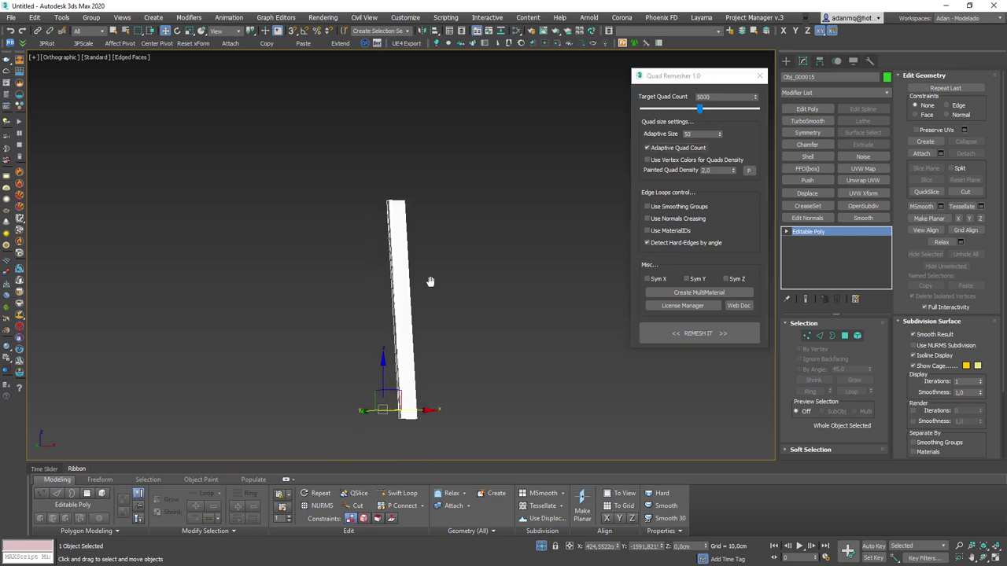
alt+middle_drag(398, 283, 416, 284)
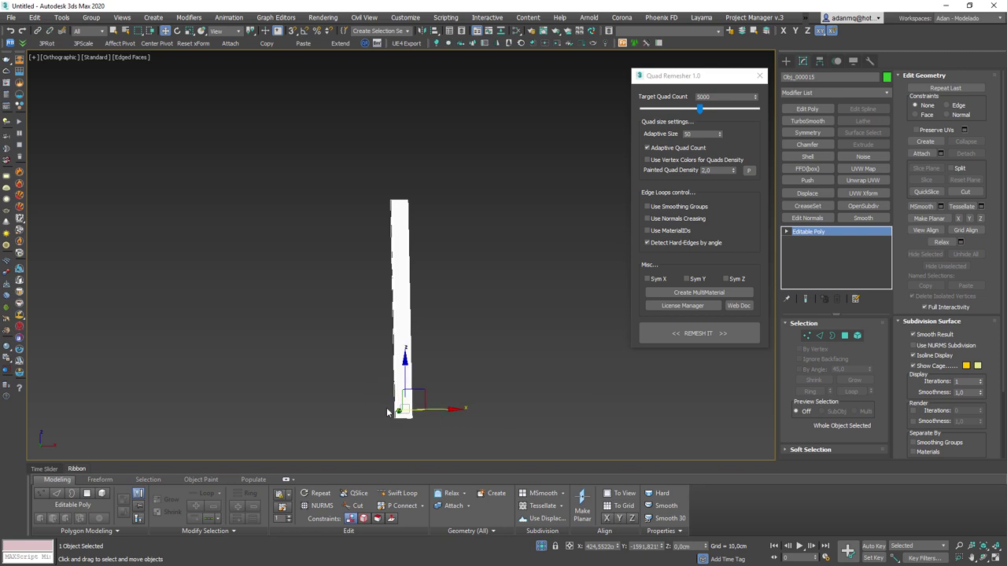
click(656, 285)
mouse_move(566, 306)
alt+middle_down()
mouse_move(507, 320)
mouse_move(467, 433)
mouse_move(474, 304)
mouse_move(346, 340)
mouse_move(250, 333)
mouse_move(303, 237)
mouse_move(359, 339)
mouse_move(409, 346)
mouse_move(472, 330)
alt+middle_up()
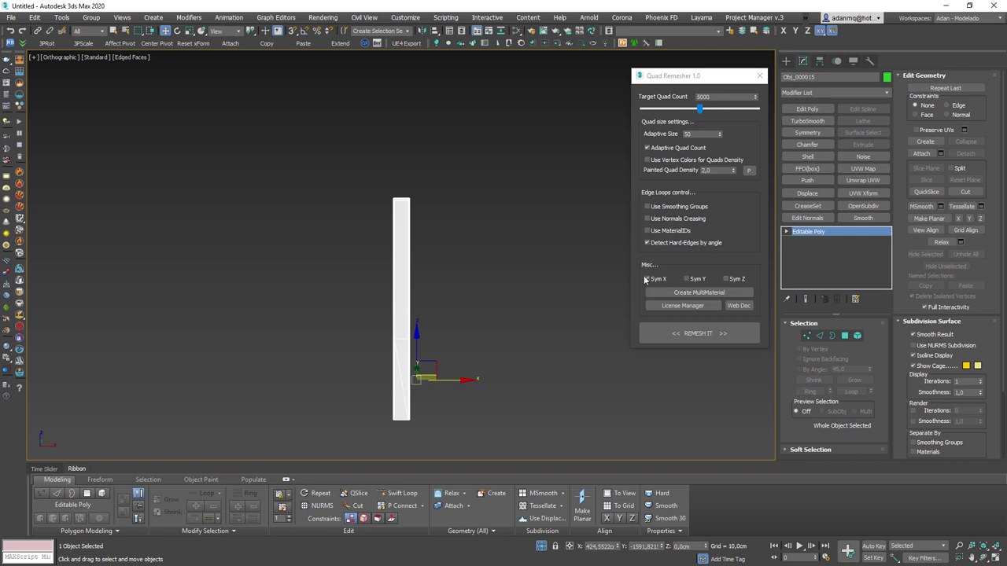
mouse_move(659, 243)
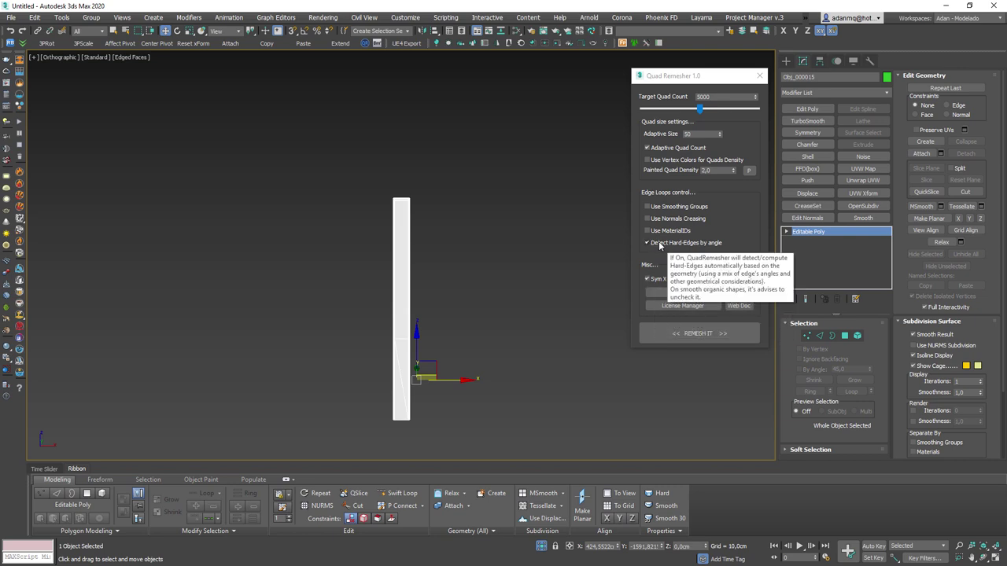
click(665, 208)
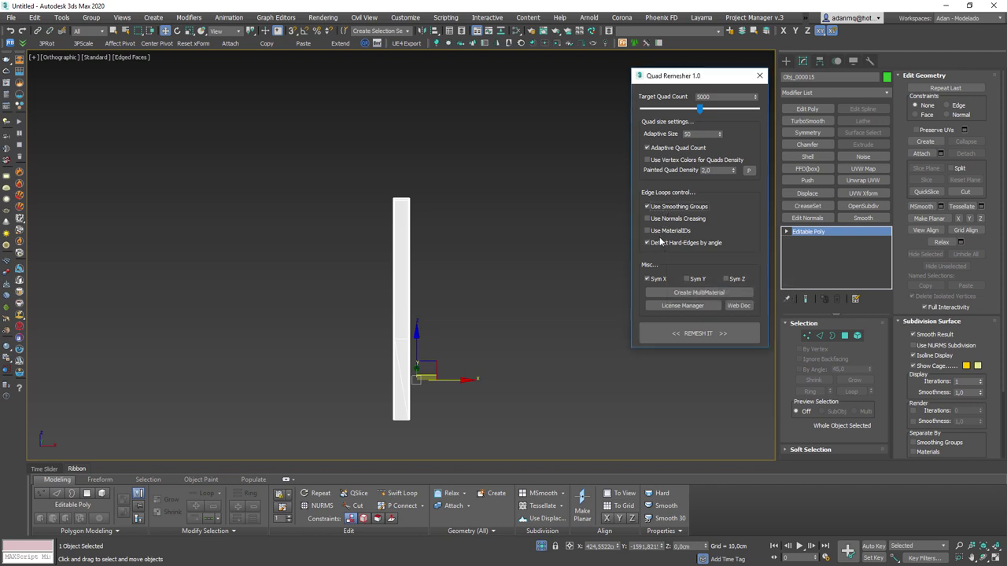
mouse_move(581, 280)
alt+middle_down()
mouse_move(459, 301)
mouse_move(438, 270)
mouse_move(360, 338)
mouse_move(502, 320)
mouse_move(443, 400)
mouse_move(451, 277)
mouse_move(416, 251)
mouse_move(363, 393)
mouse_move(285, 243)
mouse_move(360, 346)
mouse_move(384, 340)
alt+middle_up()
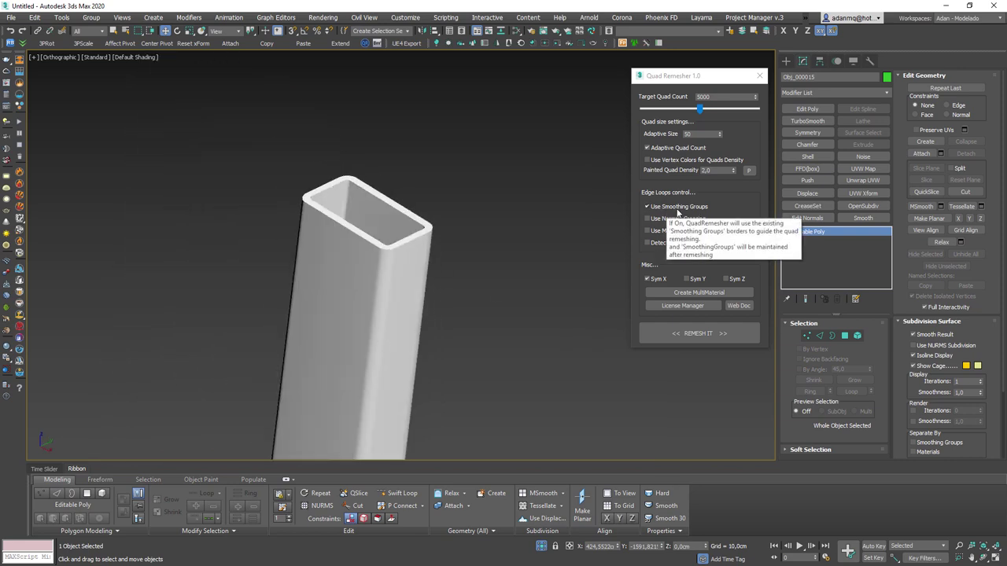
key(F4)
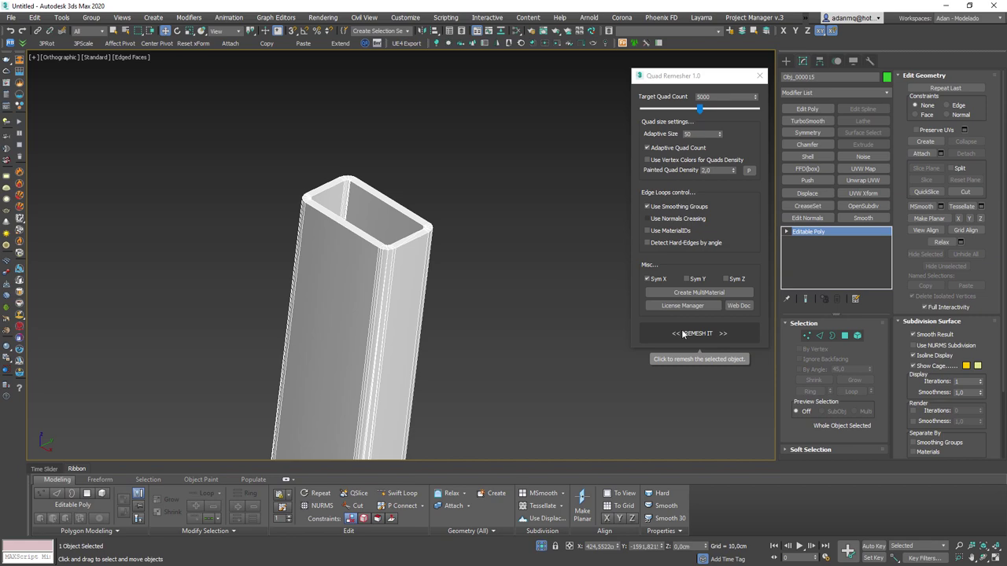
click(682, 334)
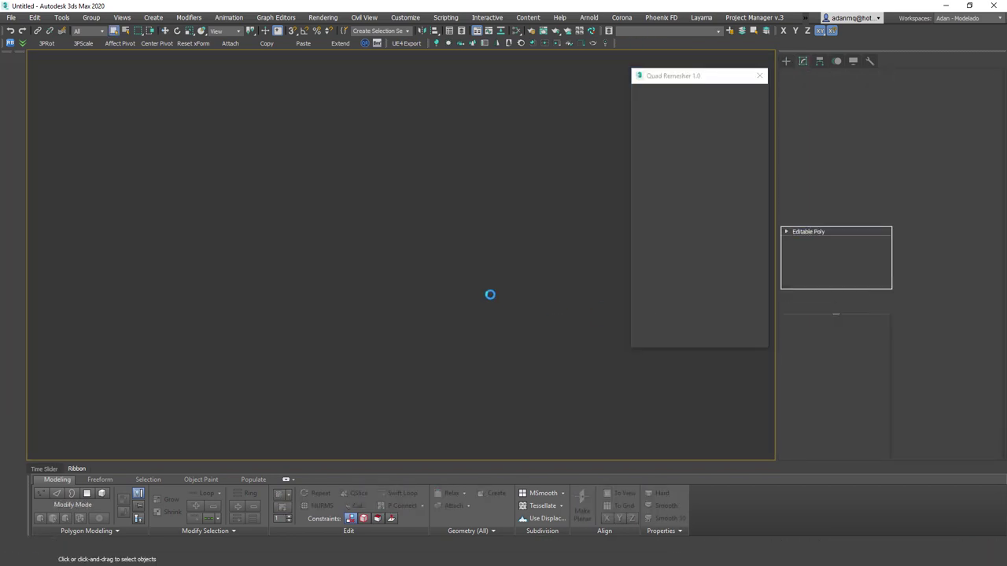
- Zoom in on the remeshed tube's even quad grid, then bring up the quad menu to hide it
scroll(524, 347, up, 2)
scroll(525, 348, up, 3)
scroll(525, 348, up, 2)
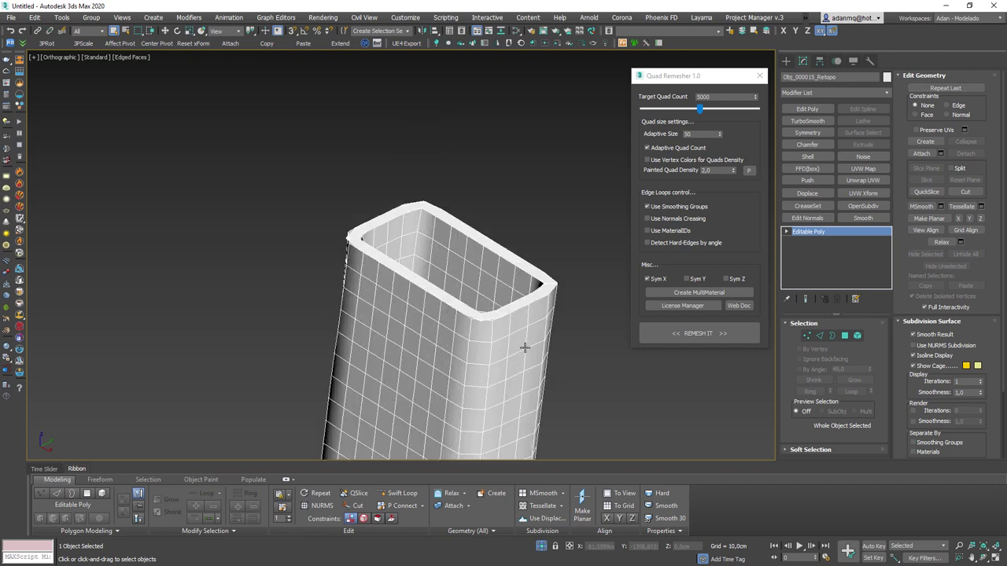
scroll(520, 335, up, 2)
scroll(442, 315, up, 3)
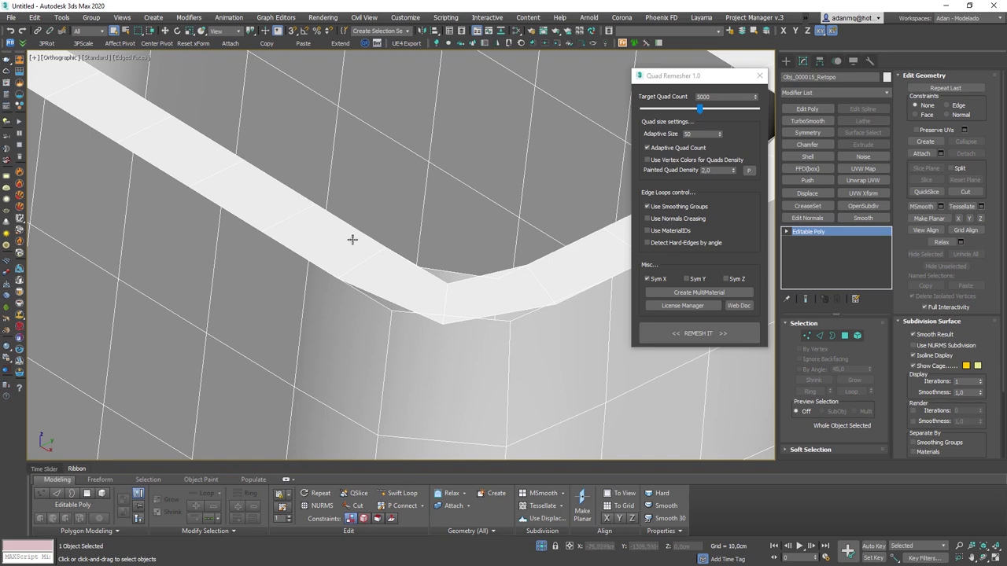
scroll(353, 240, down, 5)
scroll(394, 261, down, 2)
scroll(423, 292, up, 1)
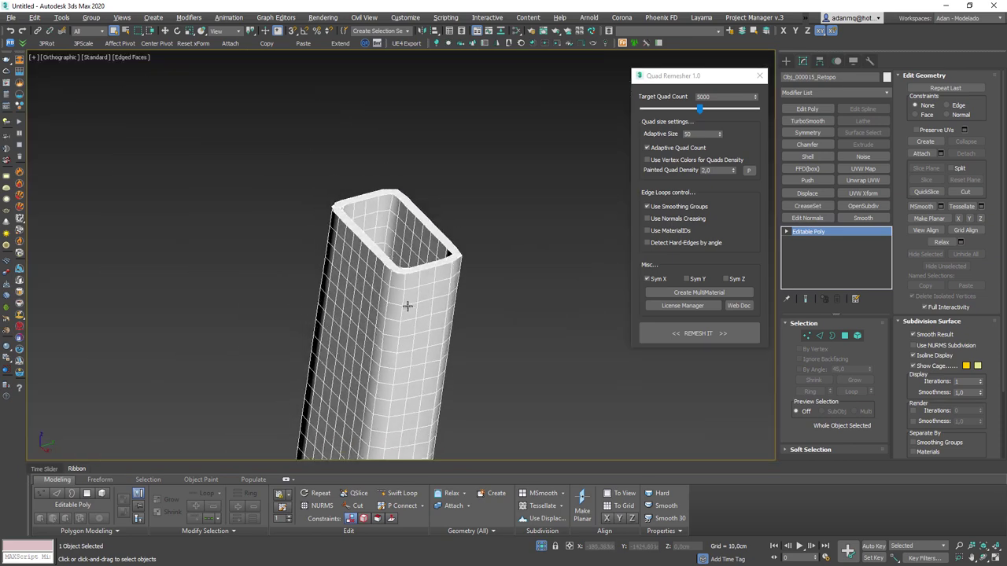
scroll(420, 283, down, 2)
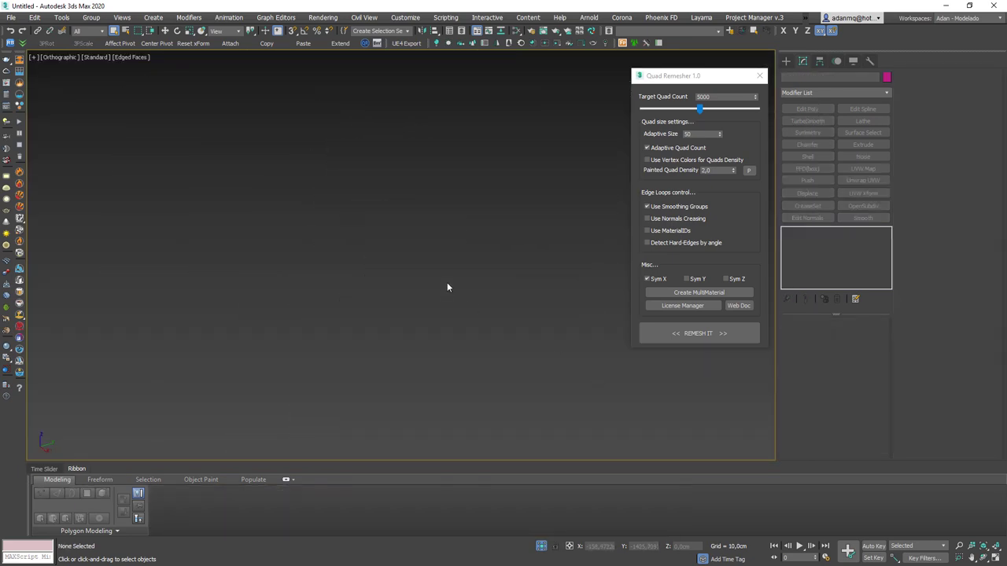
right_click(447, 283)
- Hide the remeshed tube, isolate an original stool leg and select its open borders
click(464, 236)
scroll(420, 254, down, 2)
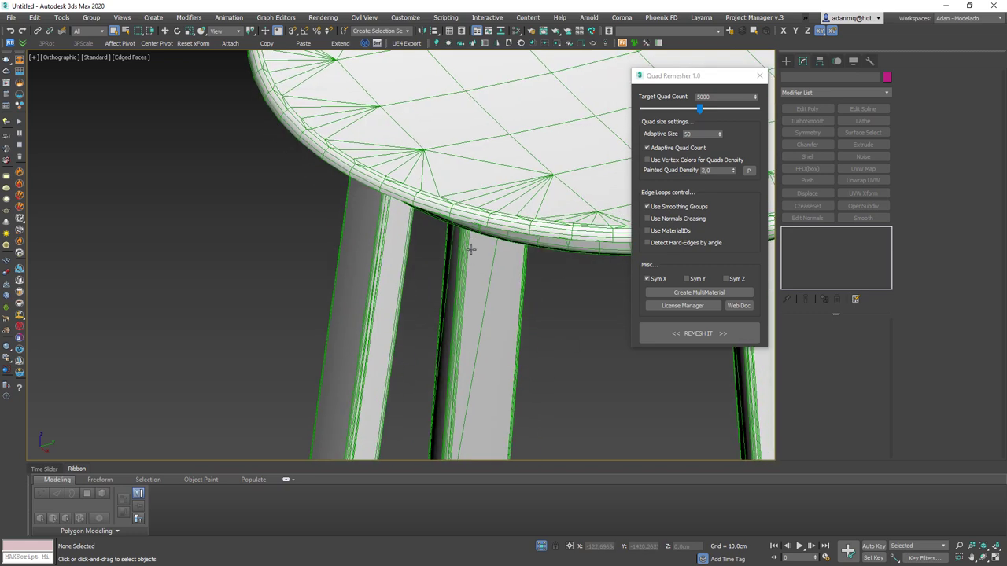
click(421, 254)
key(alt+q)
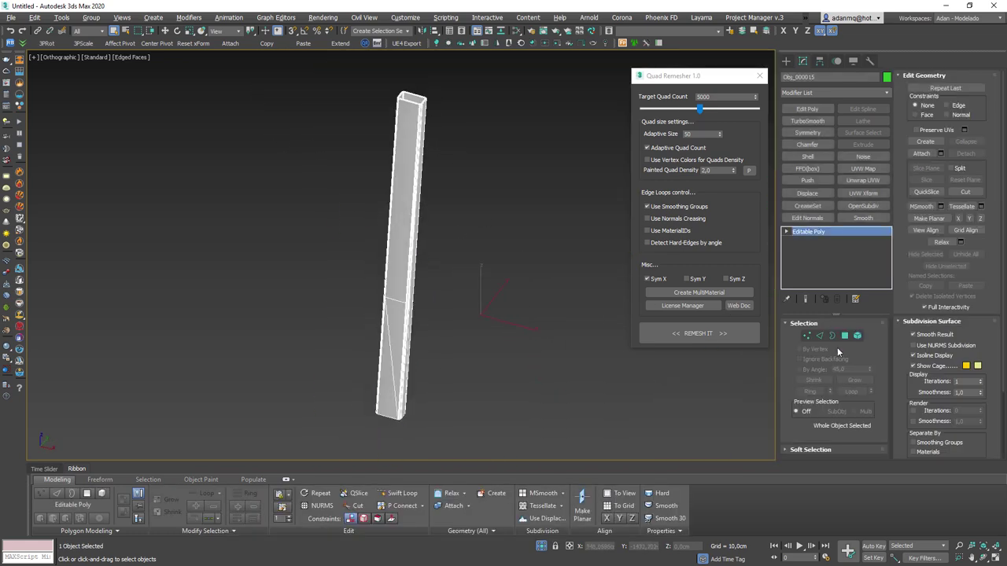
click(833, 336)
scroll(472, 252, up, 2)
scroll(428, 258, up, 2)
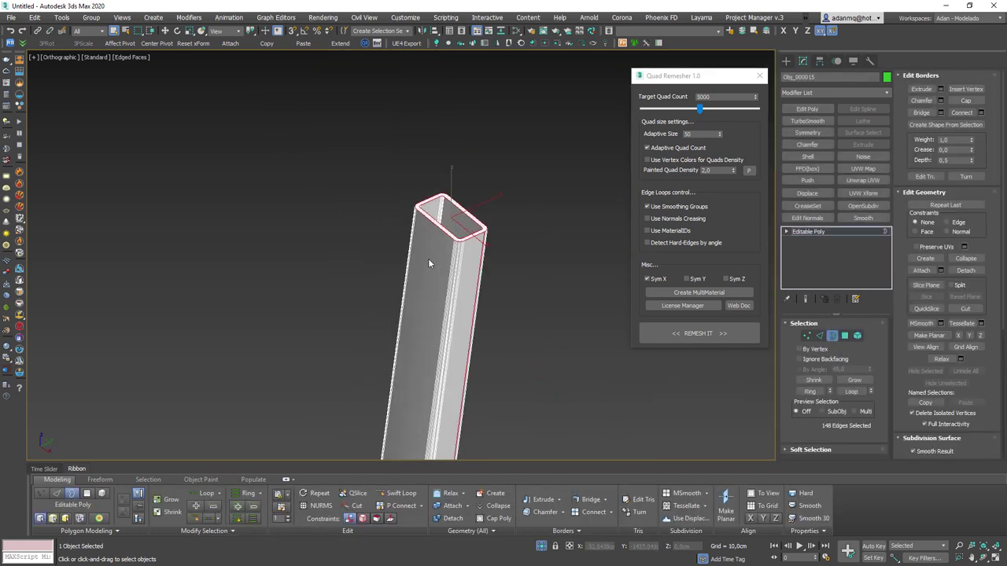
scroll(490, 232, up, 2)
scroll(491, 232, up, 4)
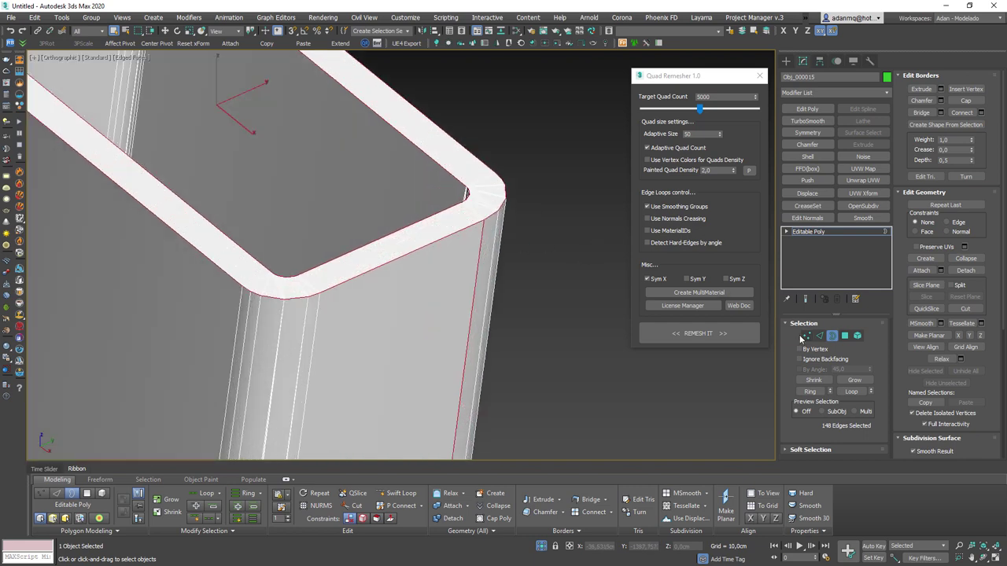
- Convert the border selection to vertices and weld them, reducing 148 vertices to 94
click(806, 336)
middle_drag(431, 236, 494, 314)
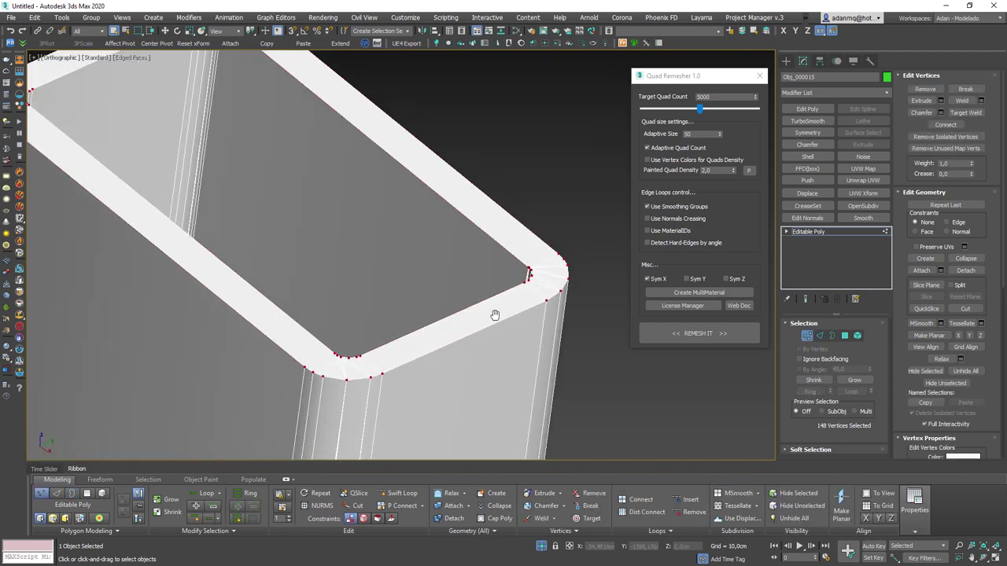
click(961, 101)
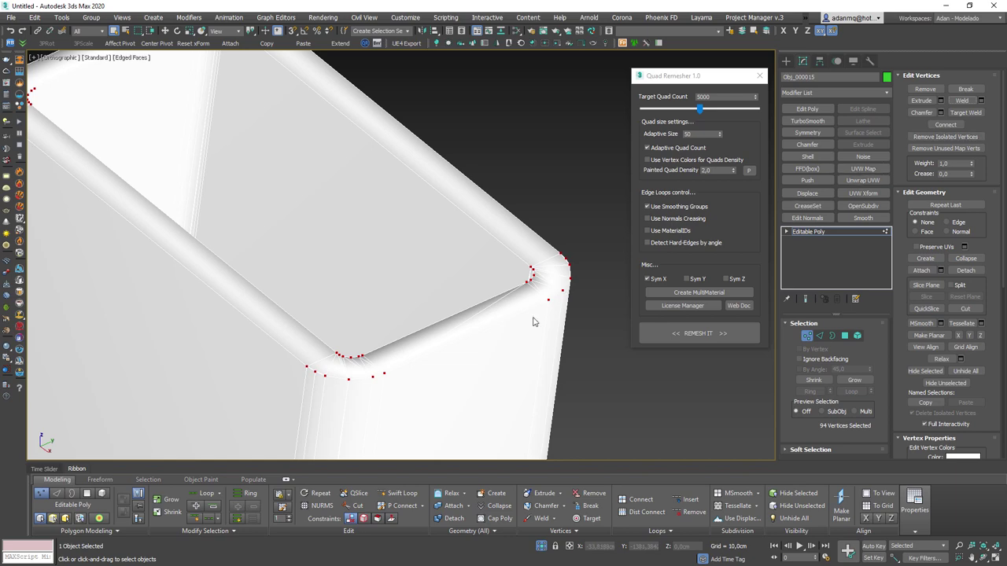
alt+middle_drag(532, 321, 540, 303)
scroll(539, 304, down, 5)
scroll(450, 291, up, 5)
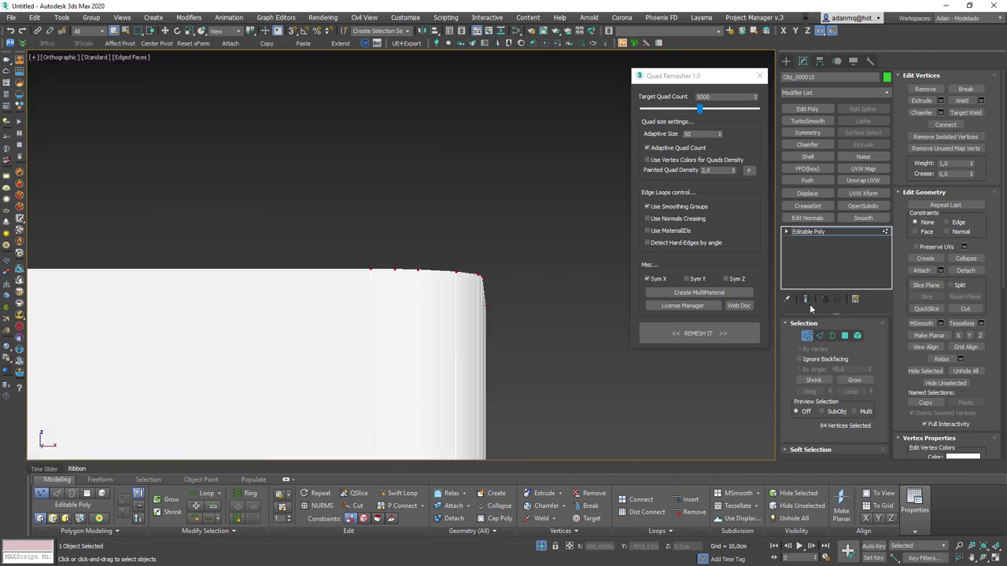
- Recheck the leg's remaining open borders from several angles, ending in Polygon mode
click(844, 336)
mouse_move(508, 333)
alt+middle_down()
mouse_move(367, 227)
mouse_move(508, 207)
alt+middle_up()
click(831, 336)
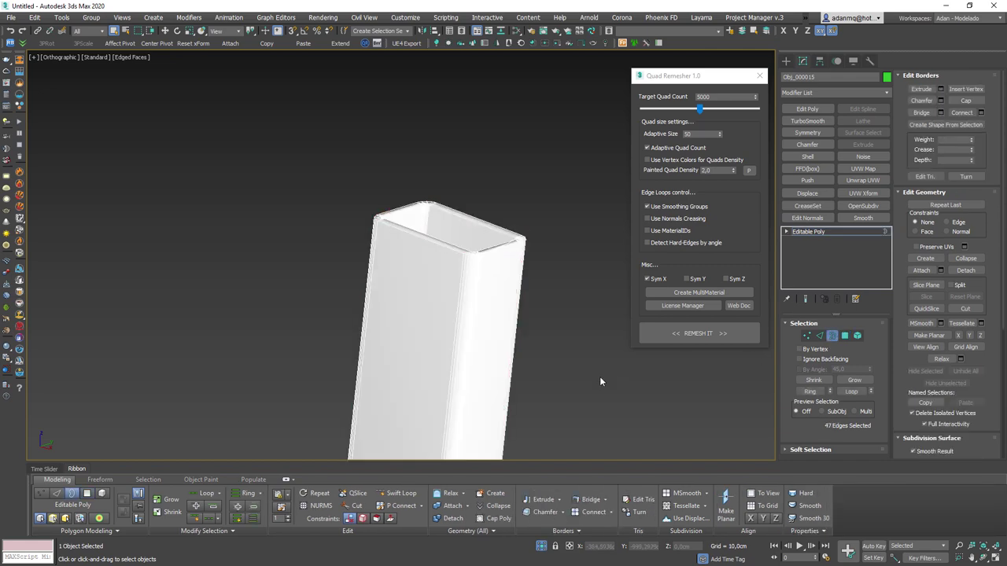
mouse_move(600, 376)
alt+middle_down()
mouse_move(574, 124)
mouse_move(542, 285)
alt+middle_up()
scroll(541, 285, up, 3)
scroll(541, 285, up, 3)
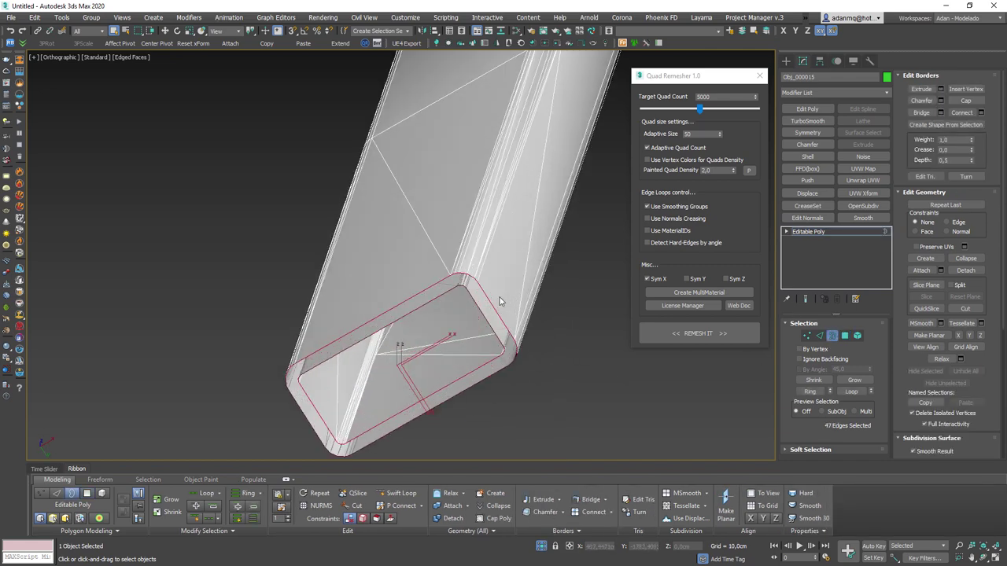
scroll(542, 216, down, 5)
mouse_move(542, 216)
alt+middle_down()
mouse_move(542, 354)
mouse_move(546, 302)
mouse_move(519, 278)
alt+middle_up()
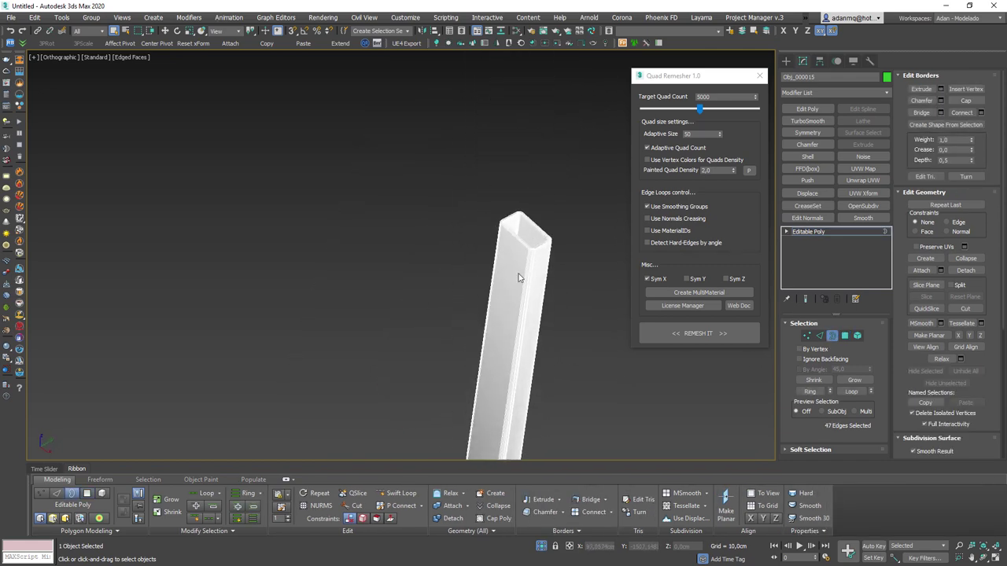
scroll(588, 260, up, 5)
click(845, 336)
- Box-select the tube's top rim faces in Front view and clear smoothing group 1 from them
key(f)
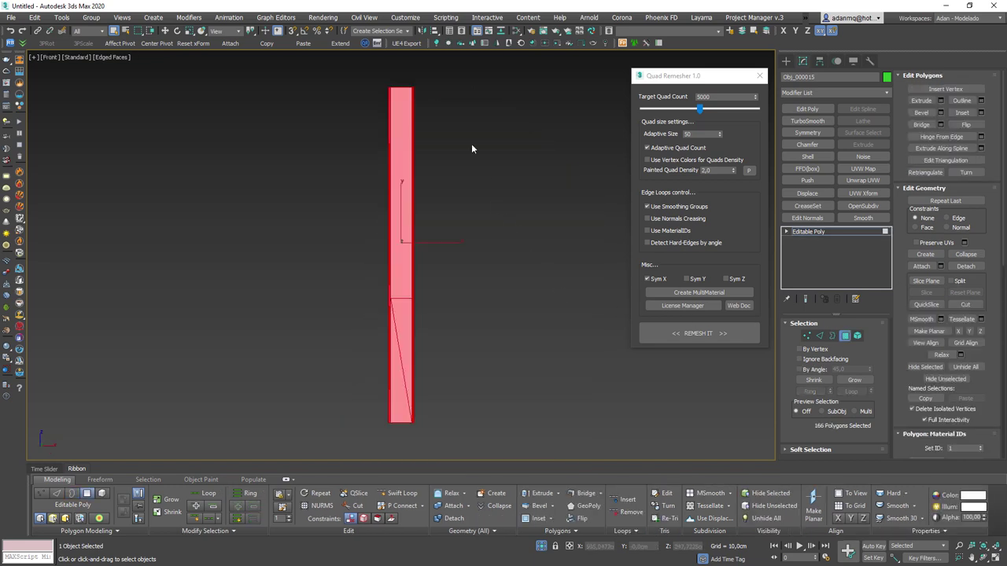
drag(494, 225, 438, 189)
alt+middle_drag(441, 247, 456, 180)
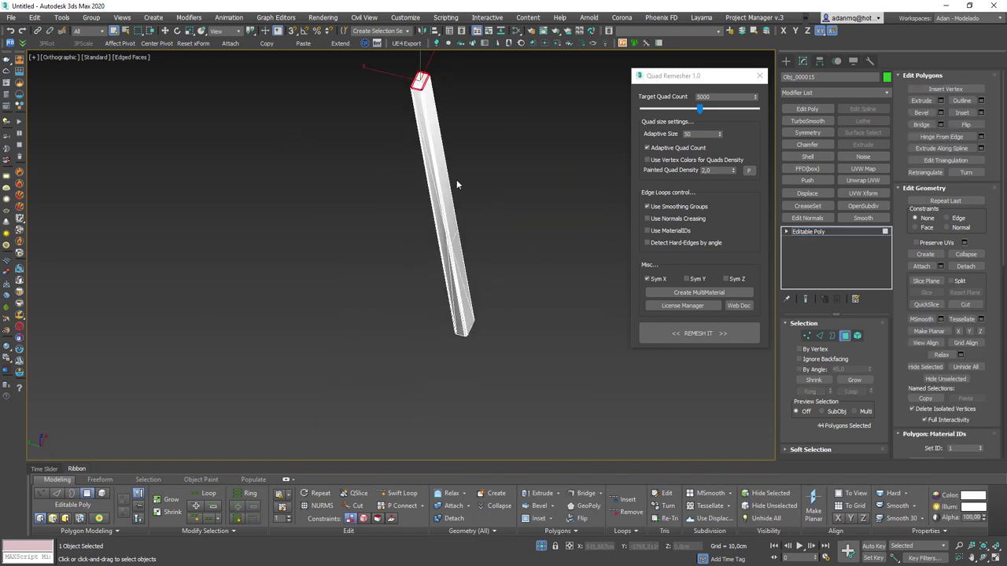
scroll(435, 206, up, 3)
scroll(435, 206, up, 3)
scroll(976, 380, down, 3)
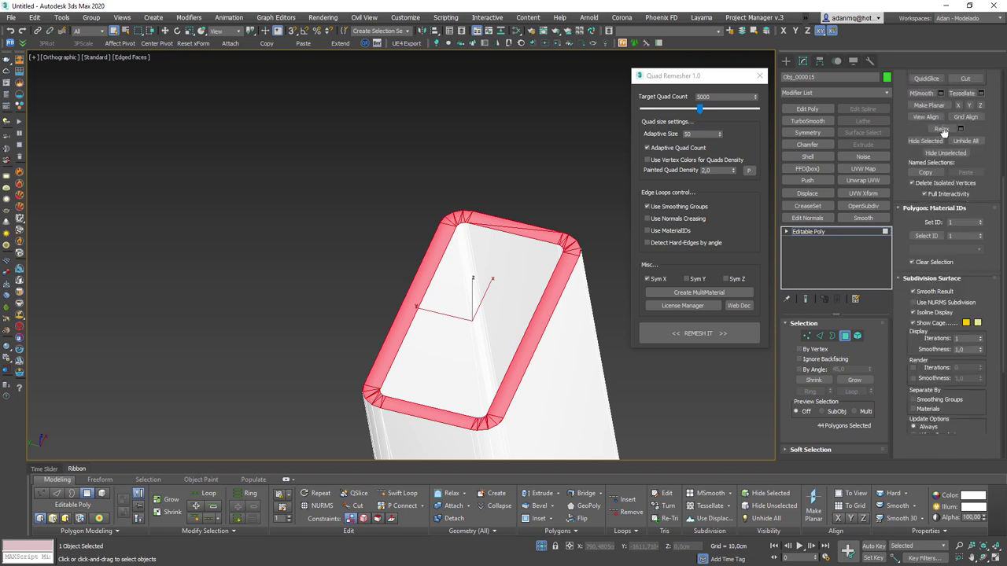
scroll(975, 379, down, 2)
scroll(970, 300, down, 2)
click(914, 321)
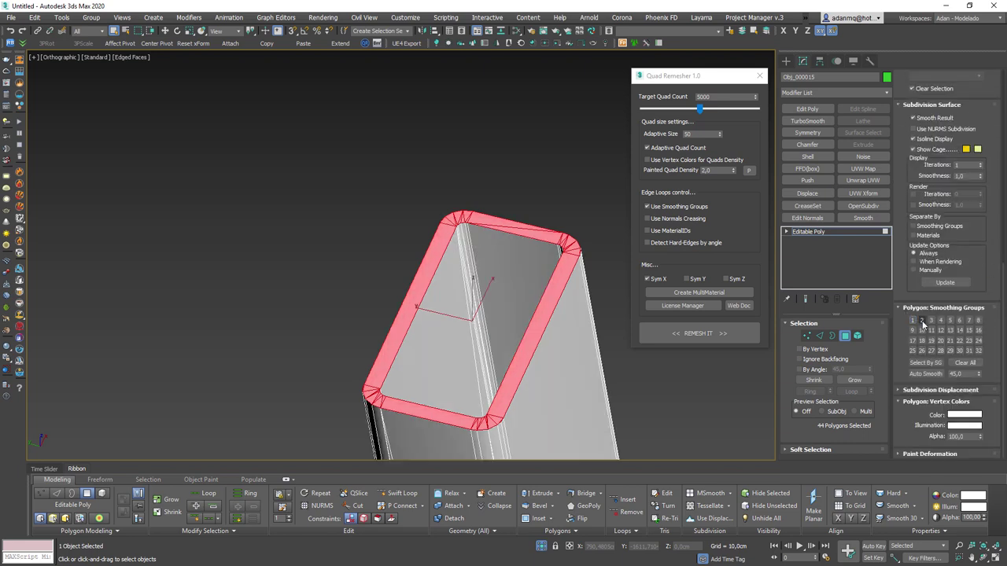
- Turn off edged faces and inspect the rim's side strip, front, below-rim and inner top faces
click(640, 391)
key(F4)
scroll(537, 203, down, 4)
scroll(537, 203, up, 2)
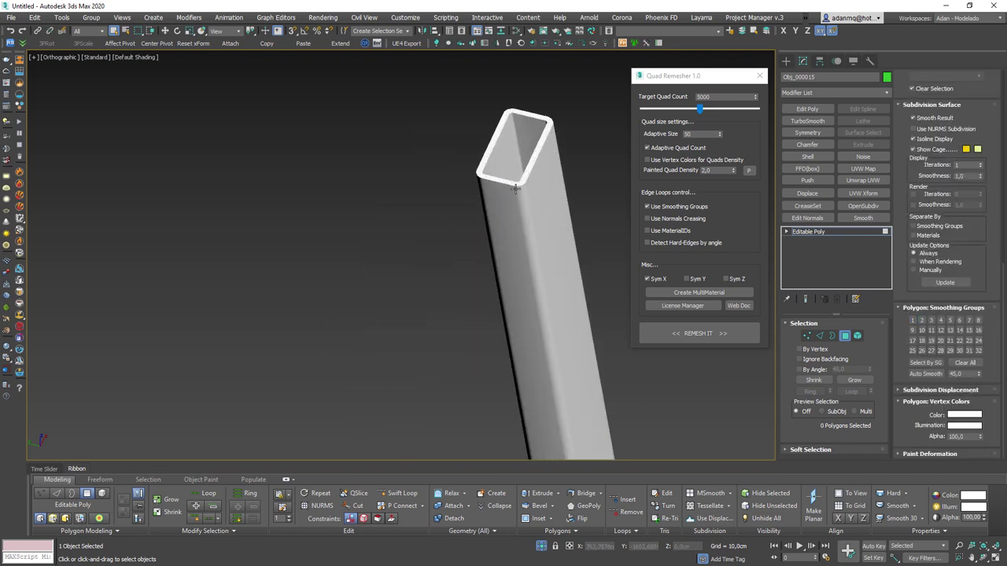
click(556, 225)
alt+middle_drag(557, 225, 487, 283)
scroll(483, 292, up, 3)
scroll(503, 279, up, 2)
click(516, 271)
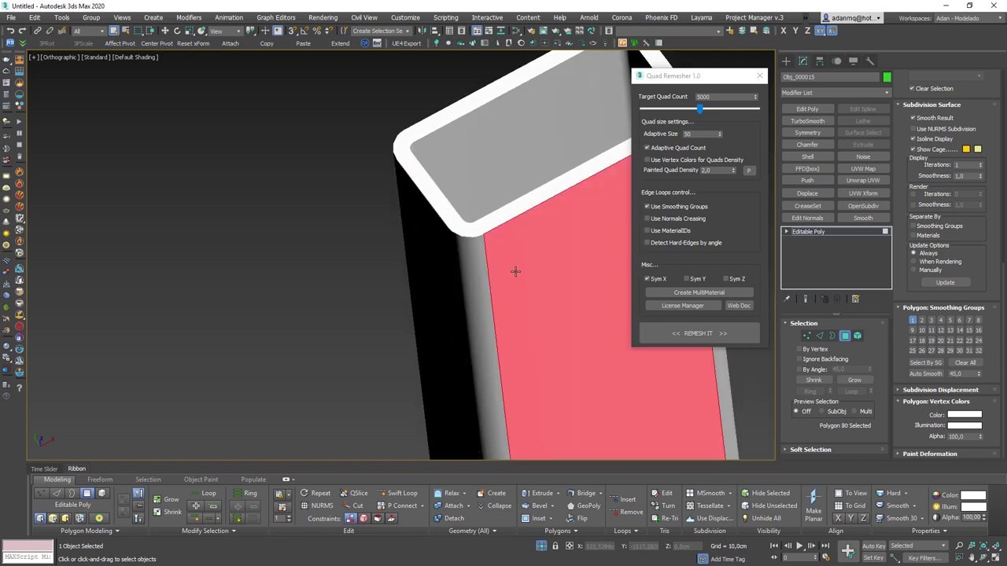
click(515, 205)
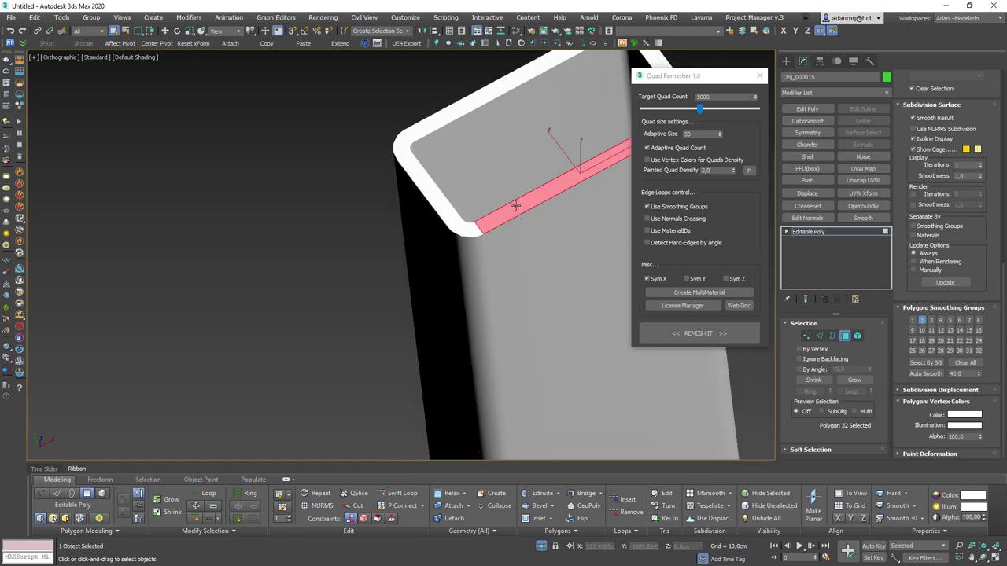
click(499, 127)
scroll(499, 130, down, 3)
scroll(498, 135, down, 2)
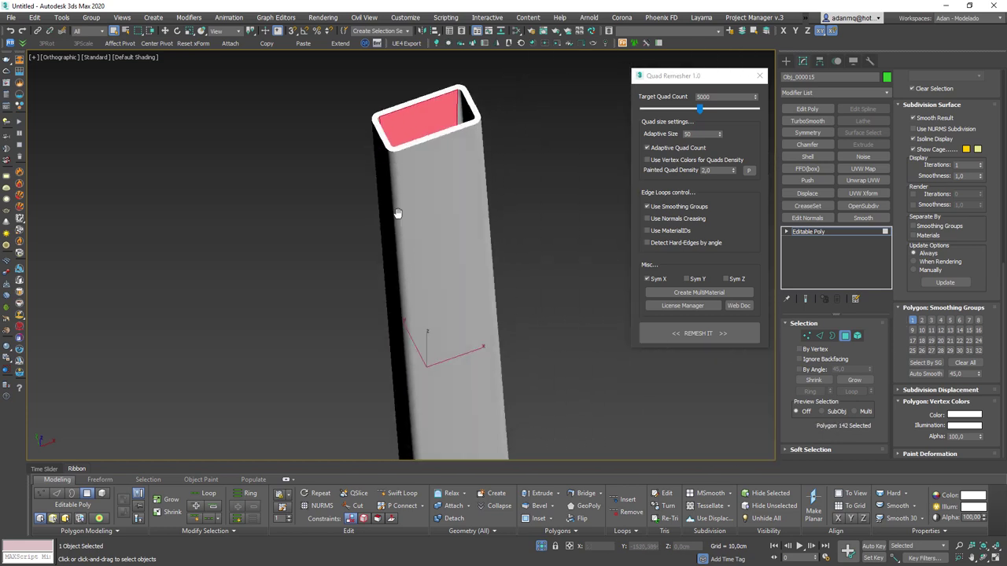
- Reframe the tube, deselect the inner top face and return to editing the whole leg
mouse_move(398, 214)
middle_down()
mouse_move(286, 193)
mouse_move(450, 179)
middle_up()
scroll(450, 179, up, 3)
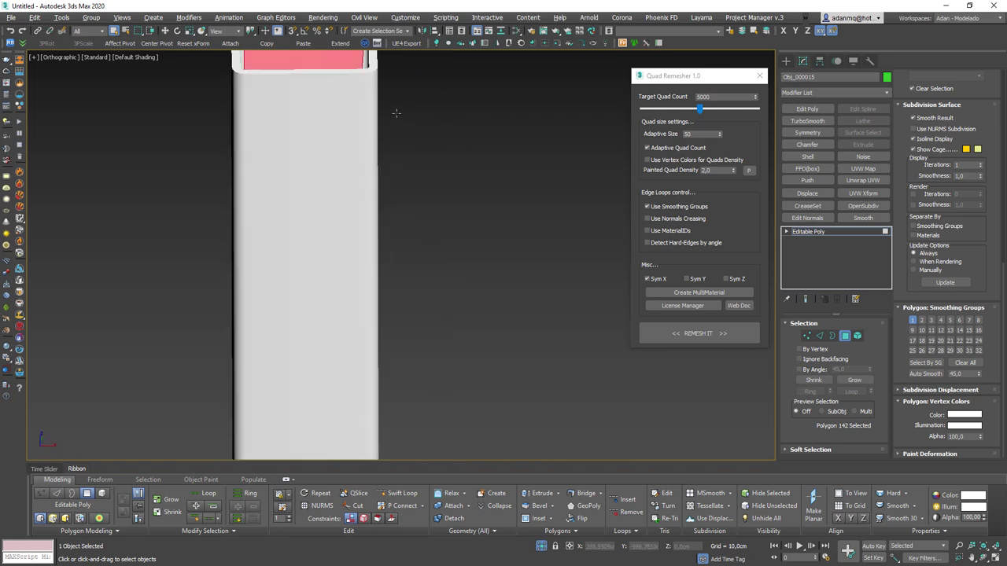
scroll(498, 229, down, 2)
alt+middle_drag(499, 228, 454, 213)
scroll(403, 187, up, 3)
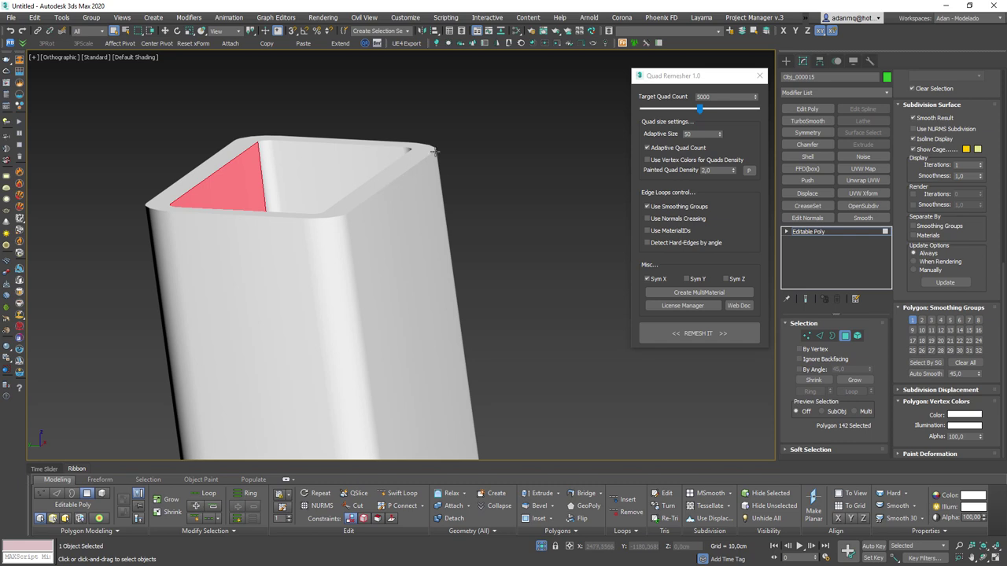
scroll(360, 260, down, 5)
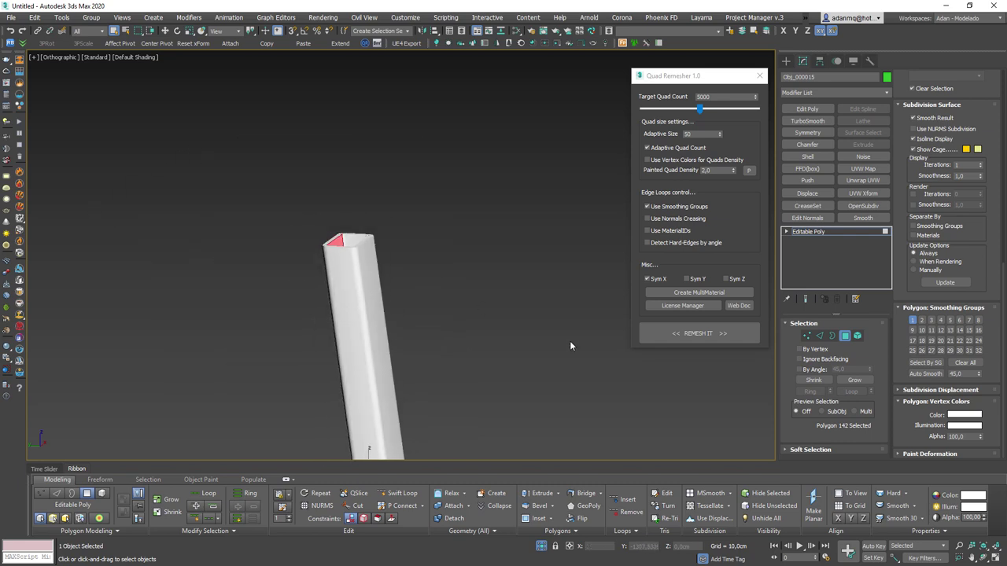
click(571, 346)
click(846, 336)
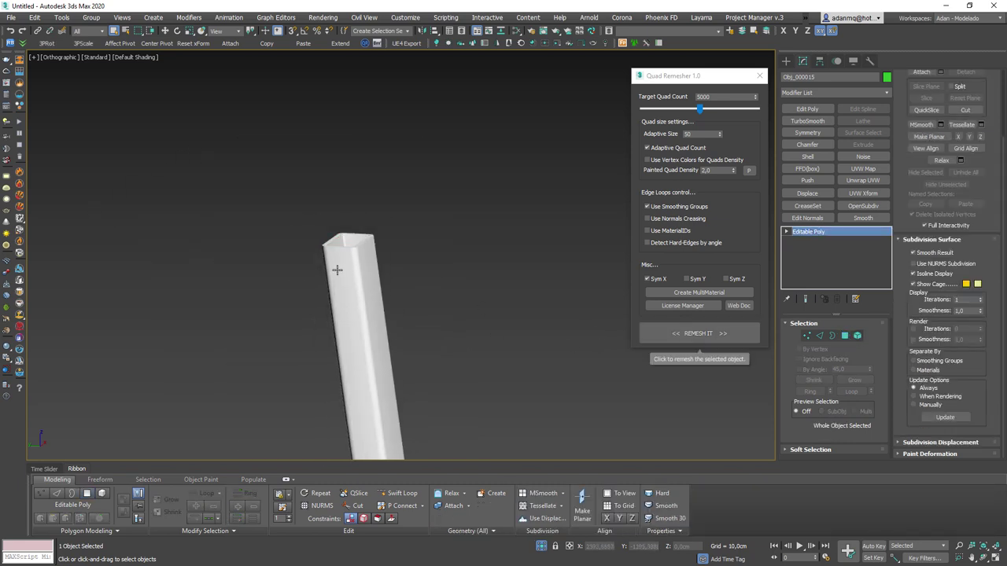
- Remesh the welded leg with Quad Remesher and show polygon statistics to inspect the result
click(710, 333)
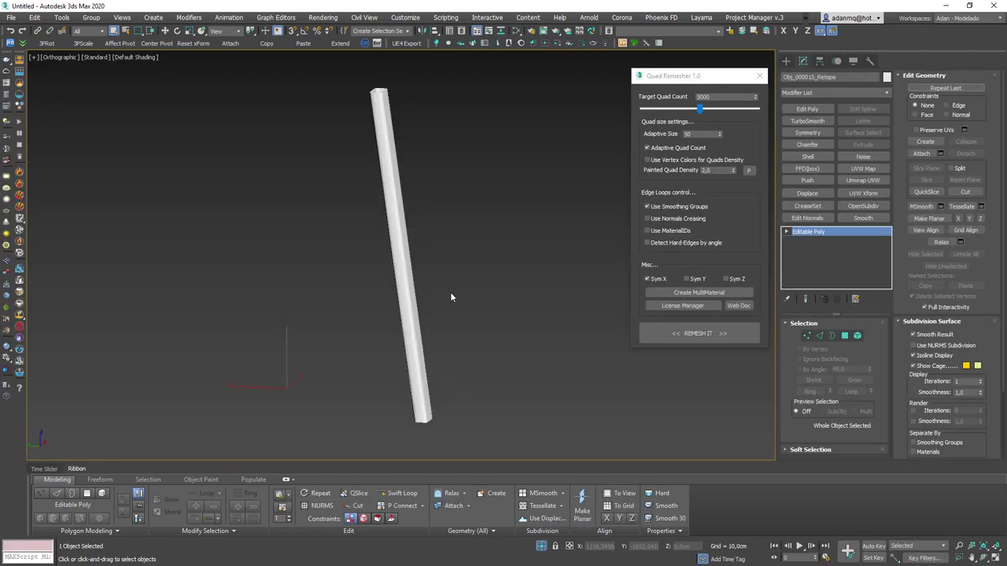
scroll(450, 292, up, 3)
scroll(426, 234, up, 5)
mouse_move(426, 233)
alt+middle_down()
mouse_move(461, 333)
mouse_move(401, 259)
mouse_move(479, 272)
mouse_move(380, 282)
alt+middle_up()
scroll(470, 325, up, 2)
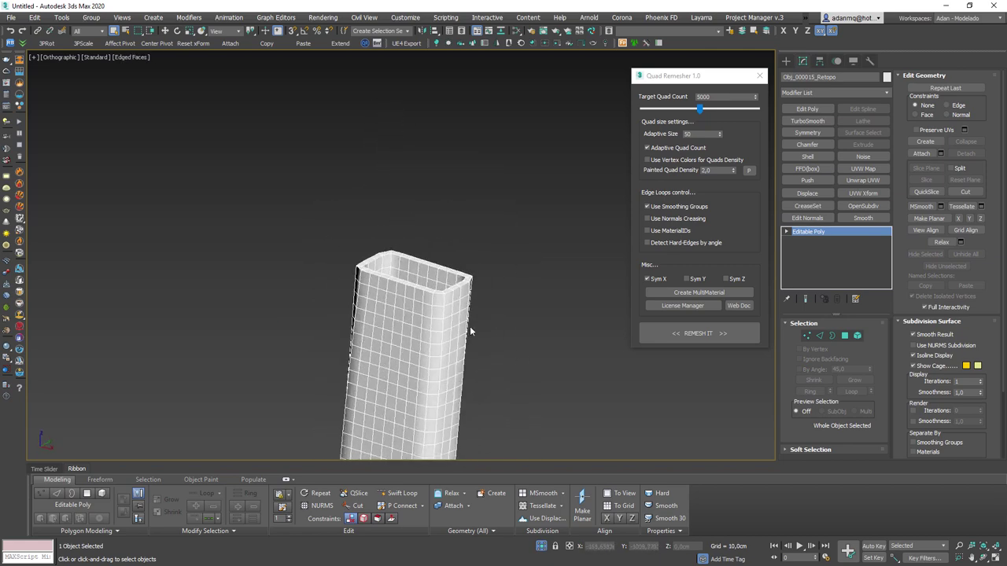
scroll(425, 276, up, 3)
scroll(386, 233, up, 3)
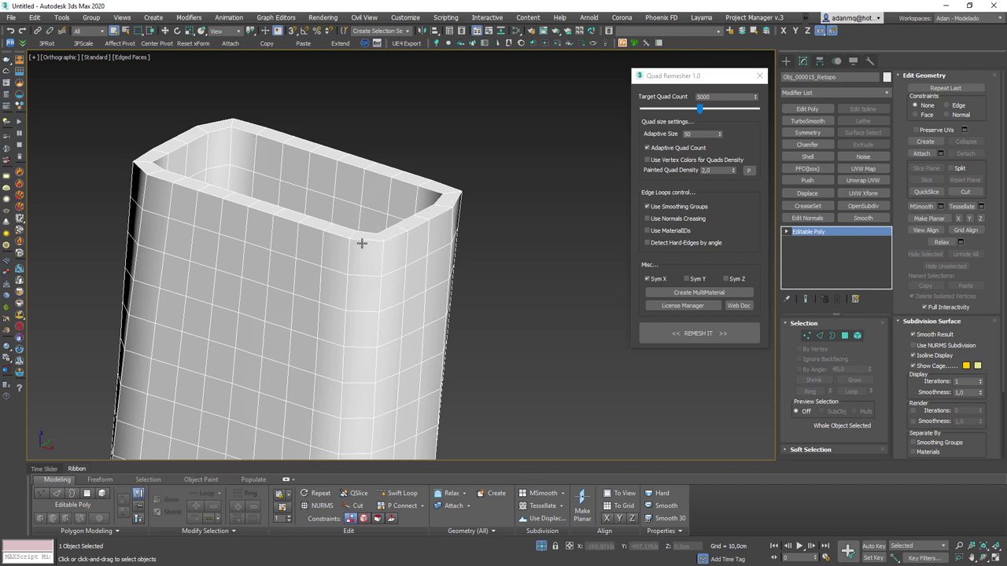
middle_drag(378, 255, 350, 251)
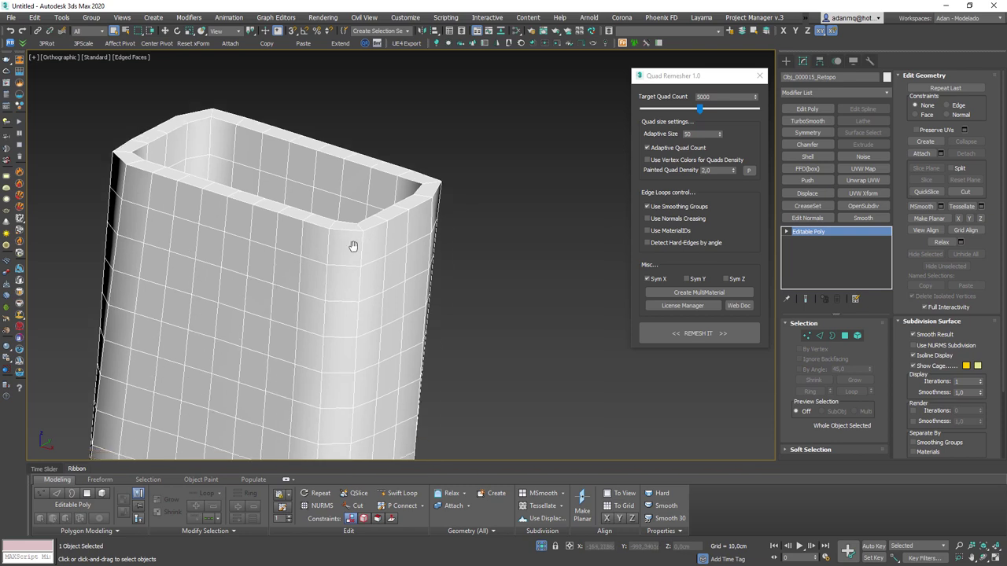
key(7)
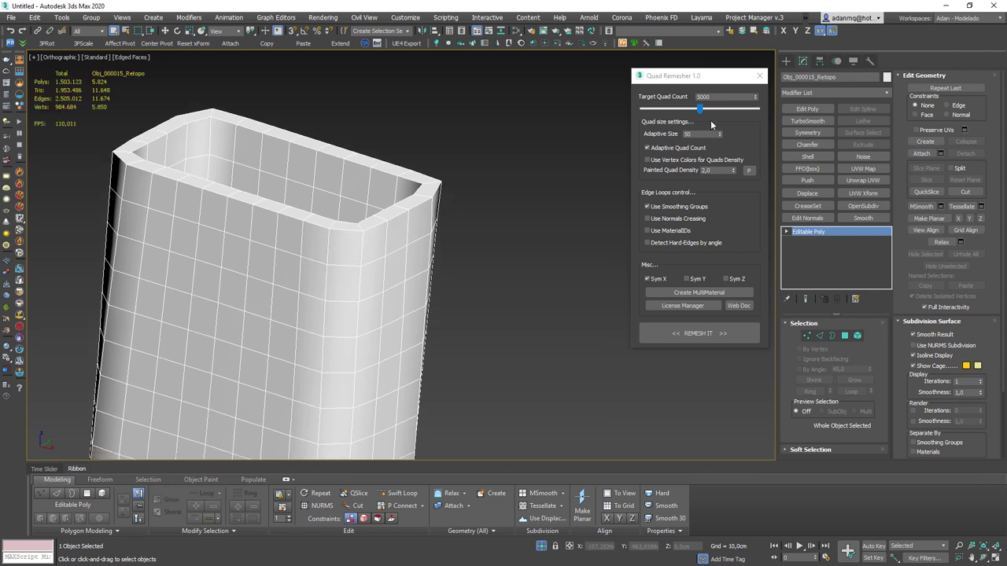
- Raise the remesher's Adaptive Size from 50 to 100
click(717, 96)
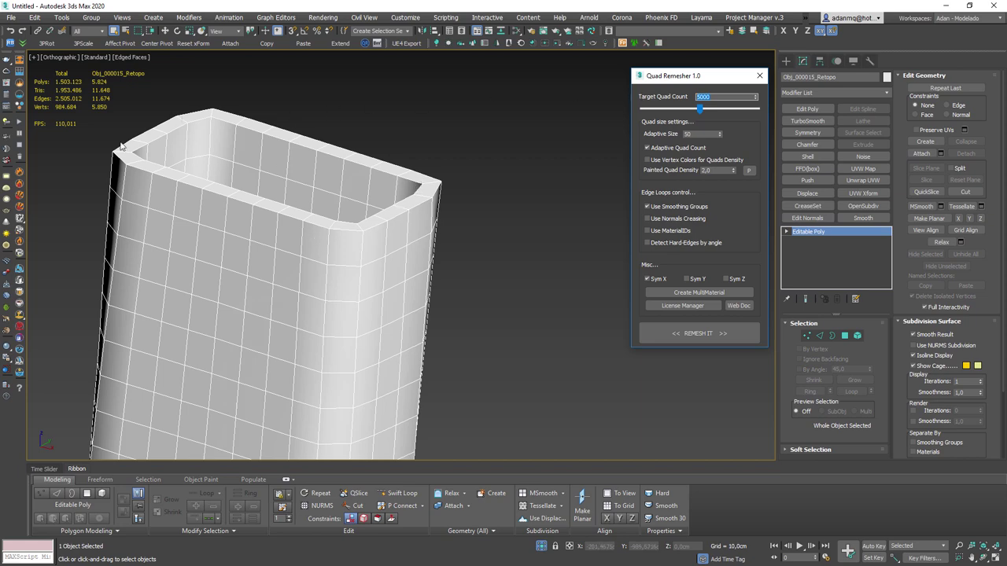
scroll(355, 204, down, 10)
mouse_move(379, 347)
alt+middle_down()
mouse_move(376, 309)
mouse_move(380, 373)
alt+middle_up()
scroll(363, 342, up, 3)
mouse_move(353, 286)
alt+middle_down()
mouse_move(335, 281)
mouse_move(406, 248)
mouse_move(367, 218)
mouse_move(695, 137)
alt+middle_up()
scroll(407, 248, up, 2)
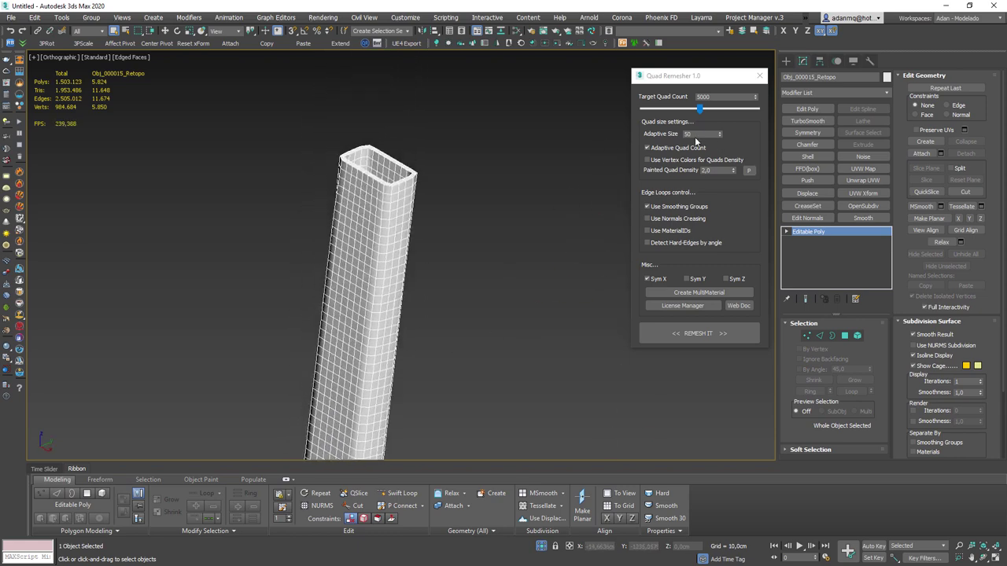
drag(719, 137, 714, 8)
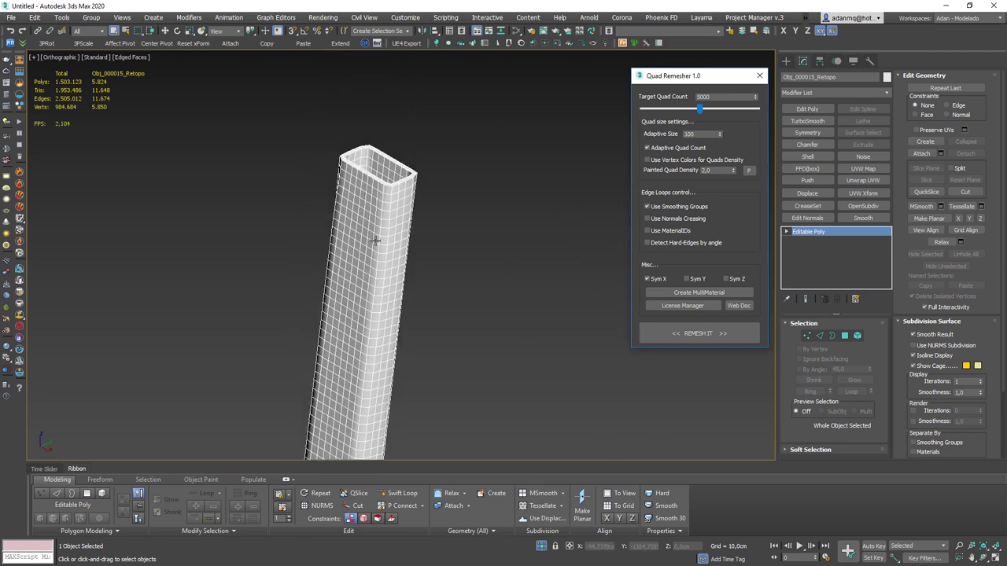
- Look over the remeshed tube once more, then hide it
scroll(375, 174, up, 3)
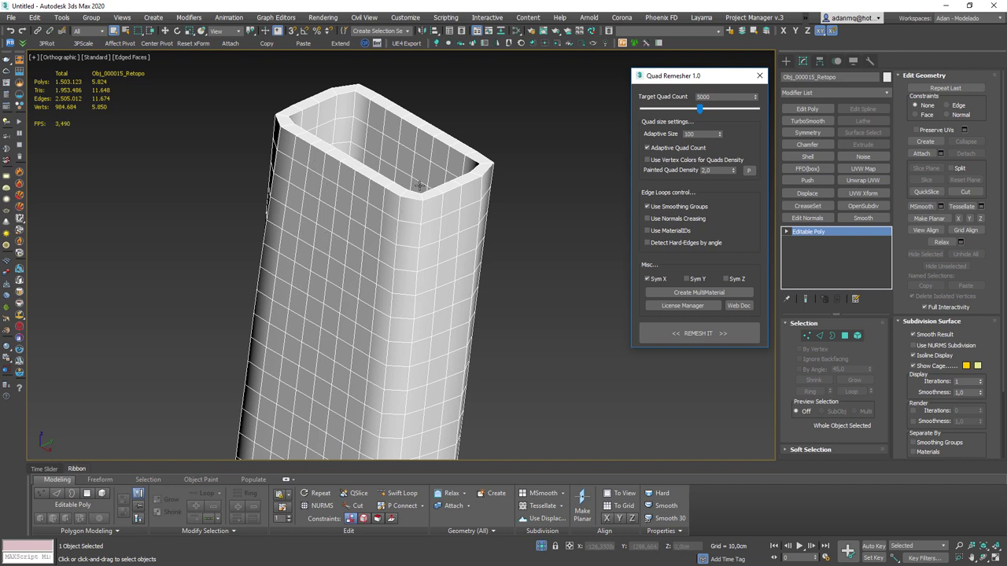
alt+middle_drag(419, 299, 431, 236)
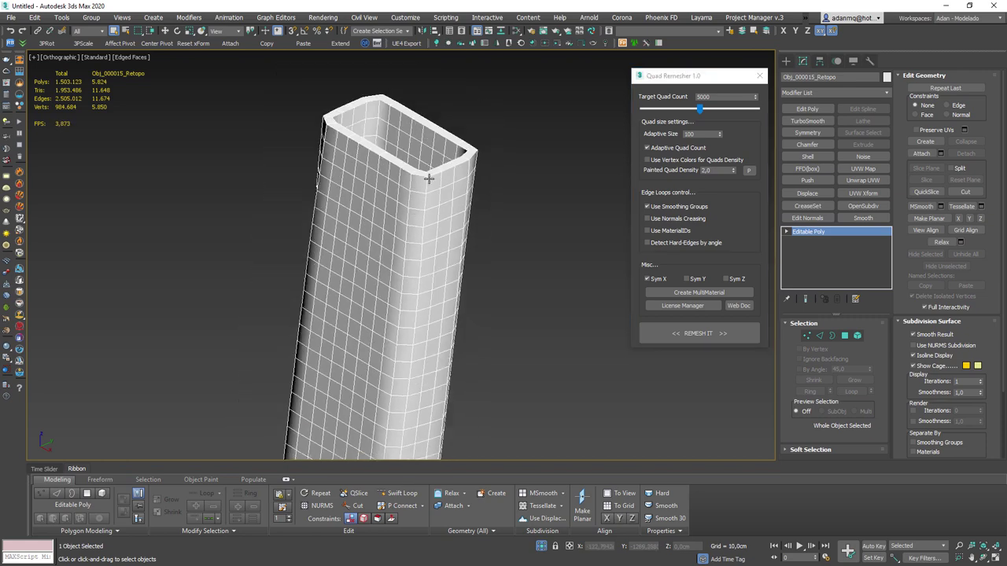
key(Delete)
- Show the whole table, then select a table leg and briefly isolate it for a look
click(542, 547)
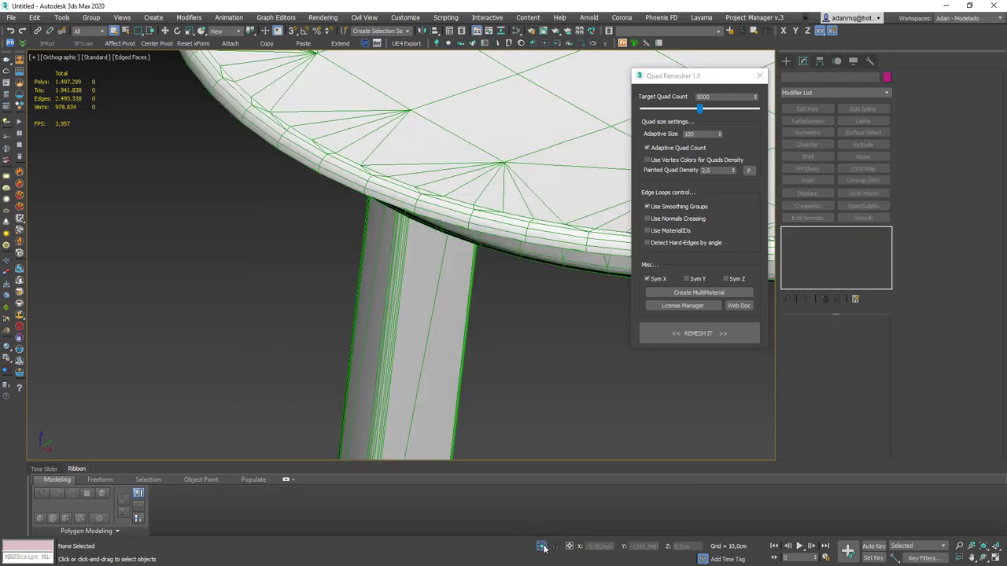
click(451, 285)
key(alt+q)
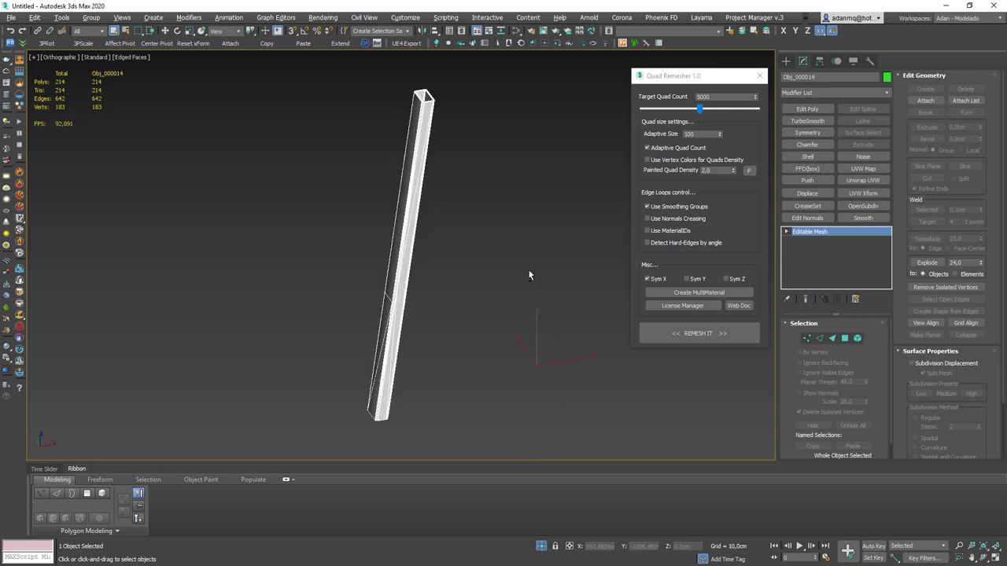
alt+middle_drag(454, 154, 494, 253)
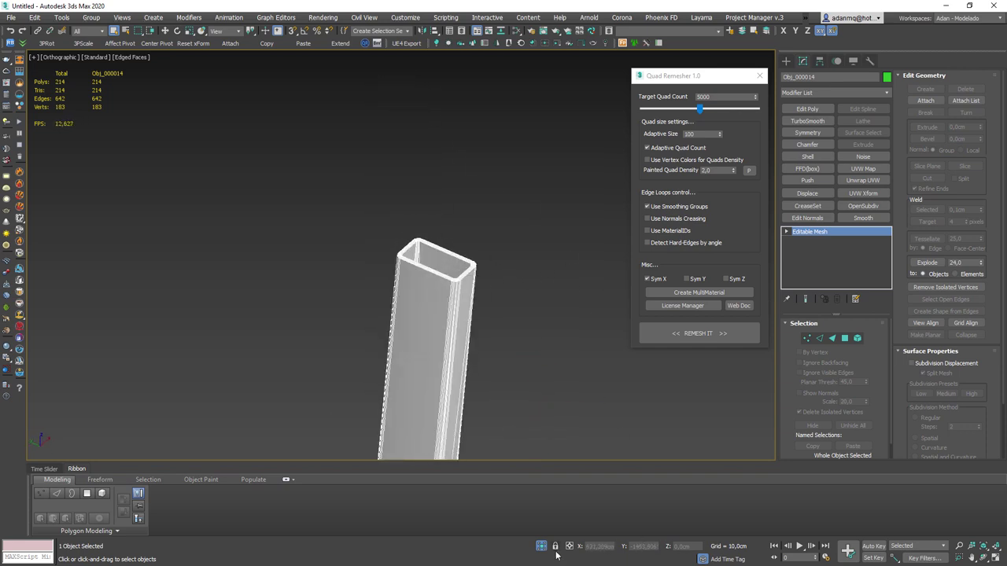
key(alt+q)
- Convert the leg to Editable Poly and isolate it on its own
right_click(459, 288)
click(488, 211)
scroll(443, 279, down, 3)
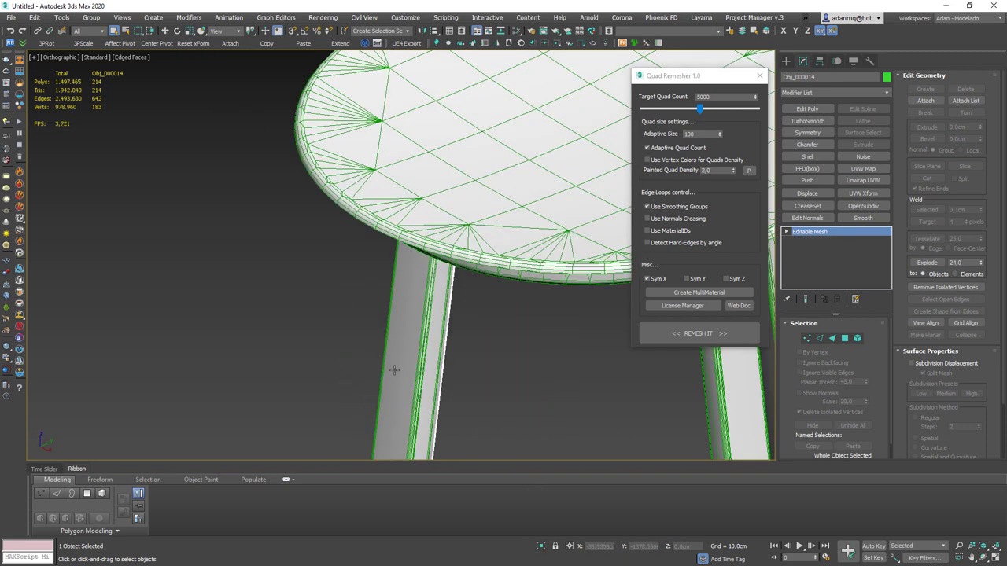
scroll(453, 393, down, 3)
key(alt+q)
mouse_move(386, 254)
alt+middle_down()
mouse_move(484, 175)
mouse_move(517, 260)
mouse_move(737, 91)
alt+middle_up()
- Raise the Target Quad Count to 10000 and remesh the leg
click(714, 98)
text(10000)
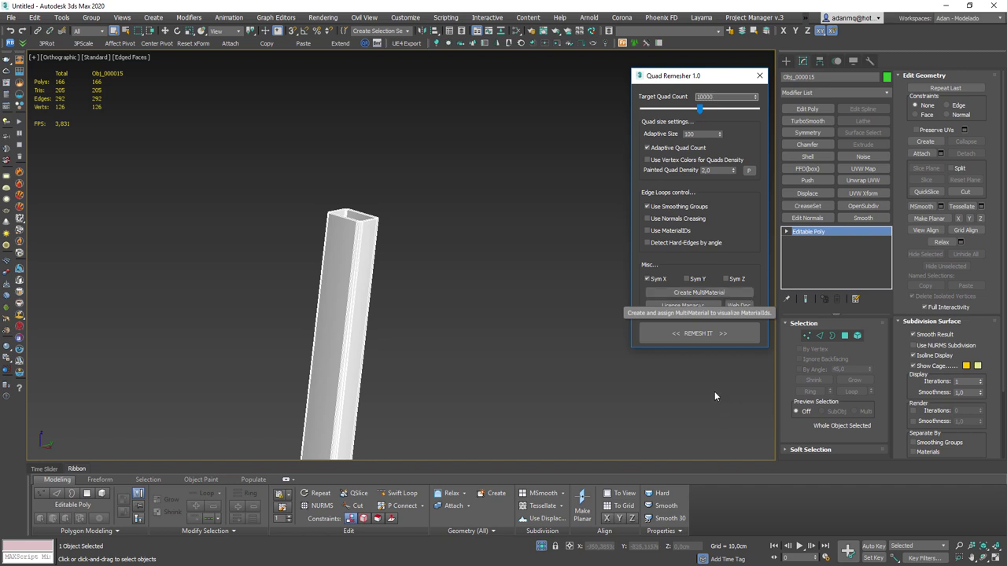
click(708, 338)
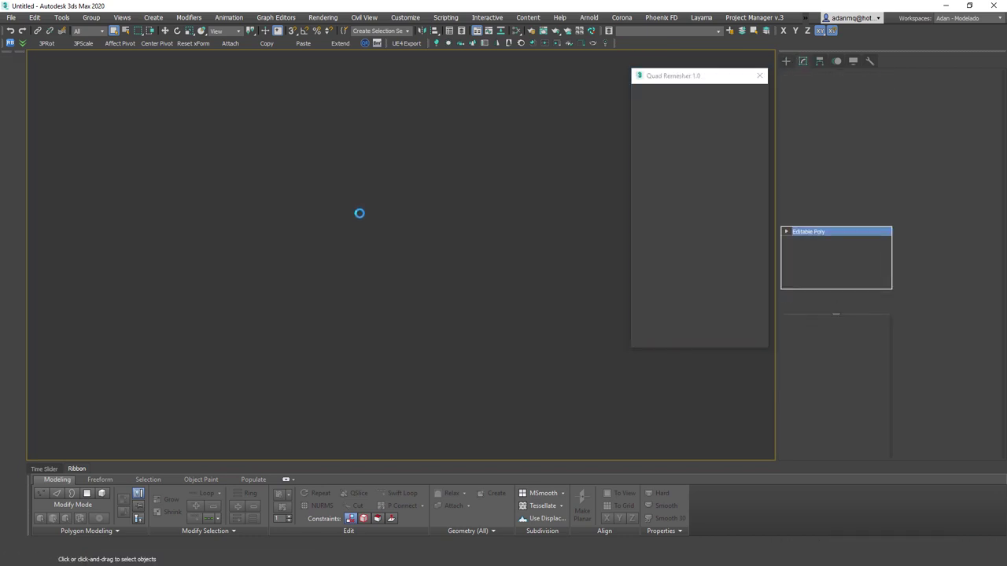
scroll(429, 185, up, 5)
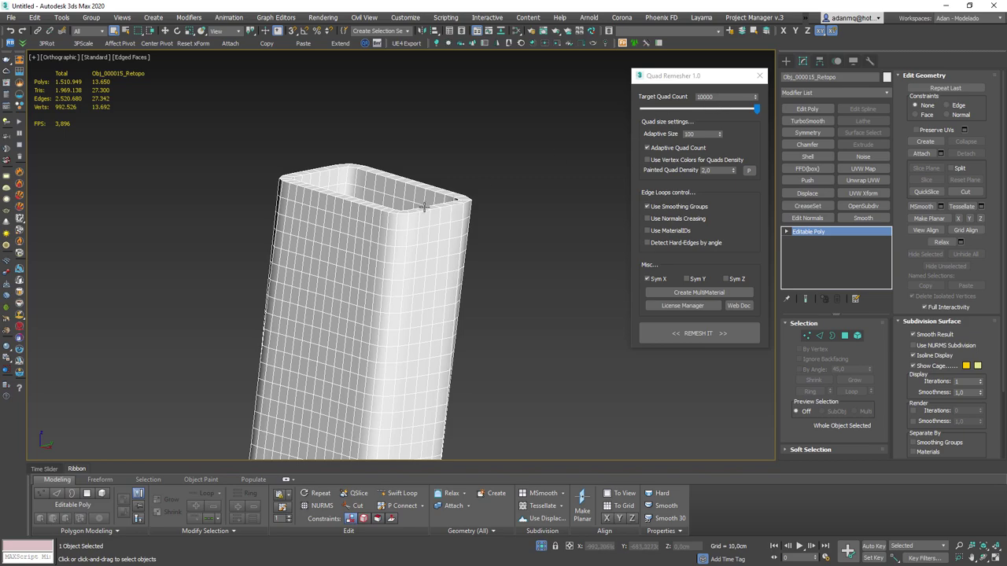
- Inspect the 13,650-polygon remeshed column at vertex level, toggling edged faces off and on
key(1)
click(483, 194)
mouse_move(490, 196)
alt+middle_down()
mouse_move(500, 253)
mouse_move(474, 297)
mouse_move(474, 274)
mouse_move(457, 281)
mouse_move(312, 222)
alt+middle_up()
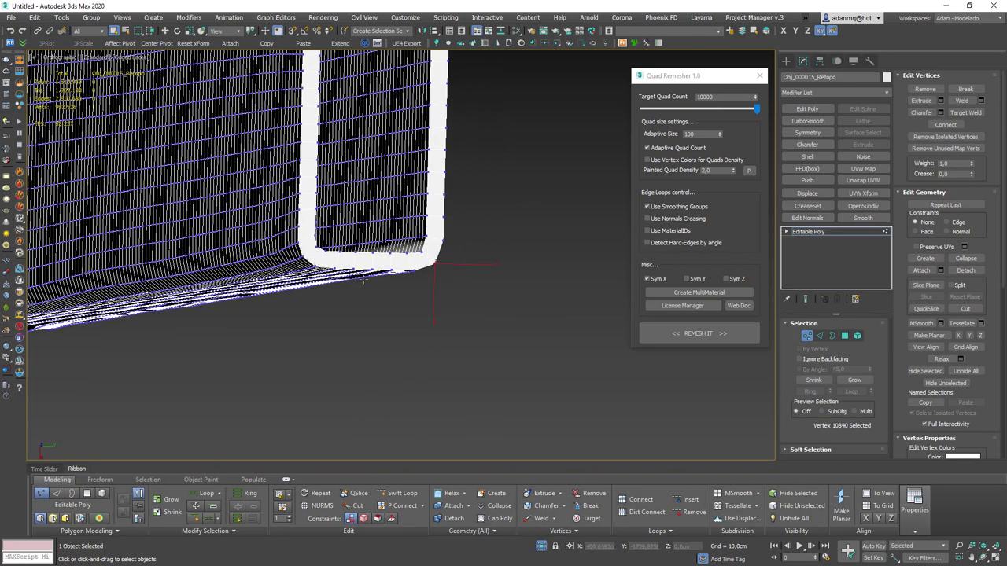
scroll(480, 229, down, 4)
alt+middle_drag(420, 299, 420, 288)
scroll(420, 288, up, 2)
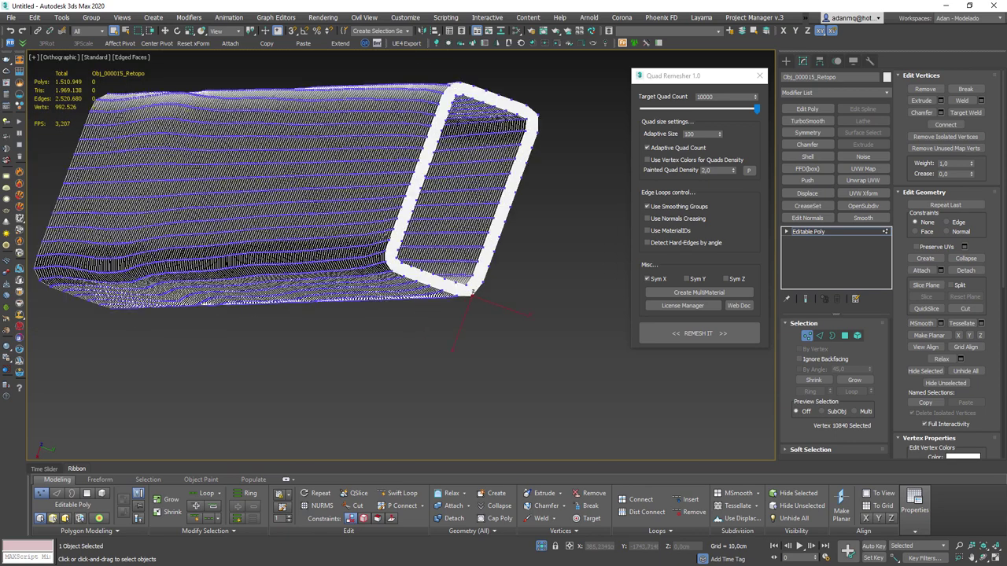
key(F4)
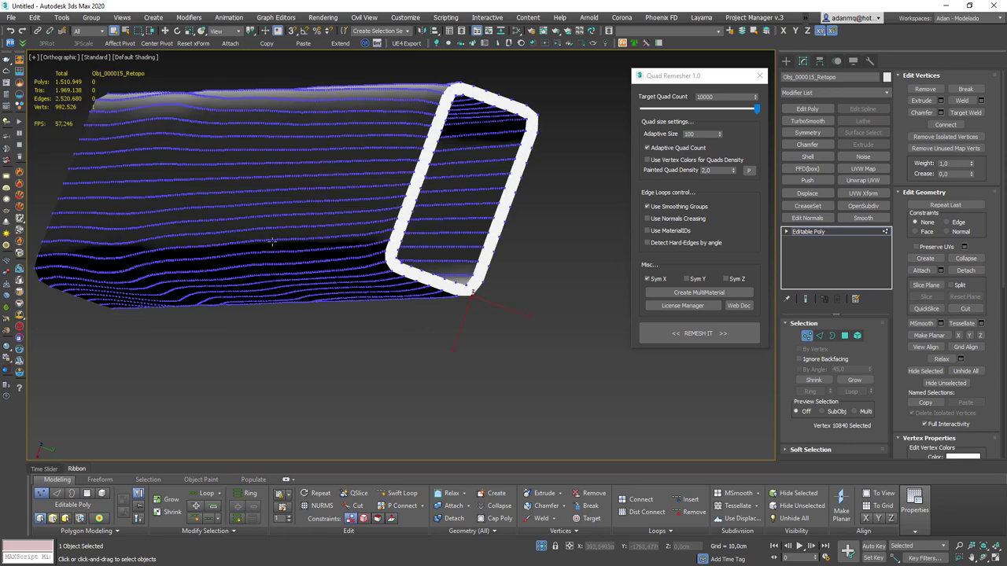
key(F4)
scroll(272, 242, down, 2)
mouse_move(272, 242)
alt+middle_down()
mouse_move(397, 343)
mouse_move(451, 202)
mouse_move(433, 360)
alt+middle_up()
- Leave vertex mode, hide edged faces, deselect the column and end isolation
key(1)
key(F4)
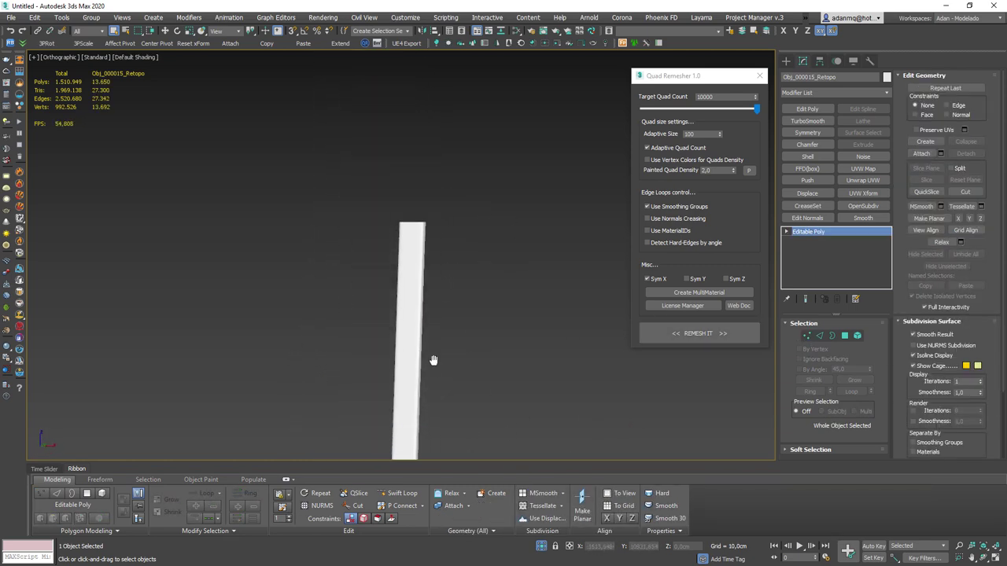
click(438, 323)
key(alt+q)
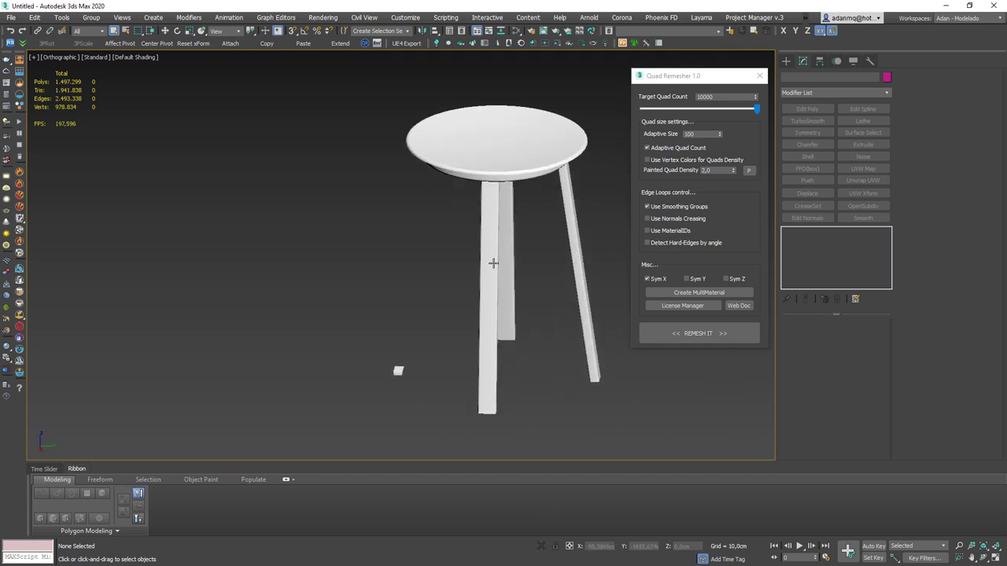
- Unhide the hidden stool leg, select it and isolate it
right_click(493, 263)
click(521, 219)
click(419, 228)
key(alt+q)
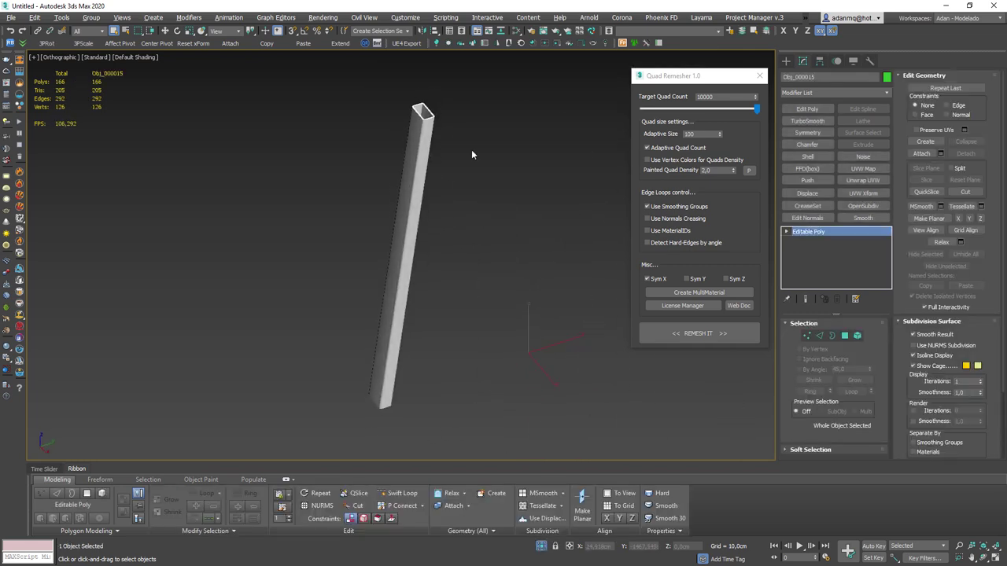
- Delete the polygons at the top of the column
click(844, 336)
scroll(582, 314, up, 3)
scroll(472, 259, up, 3)
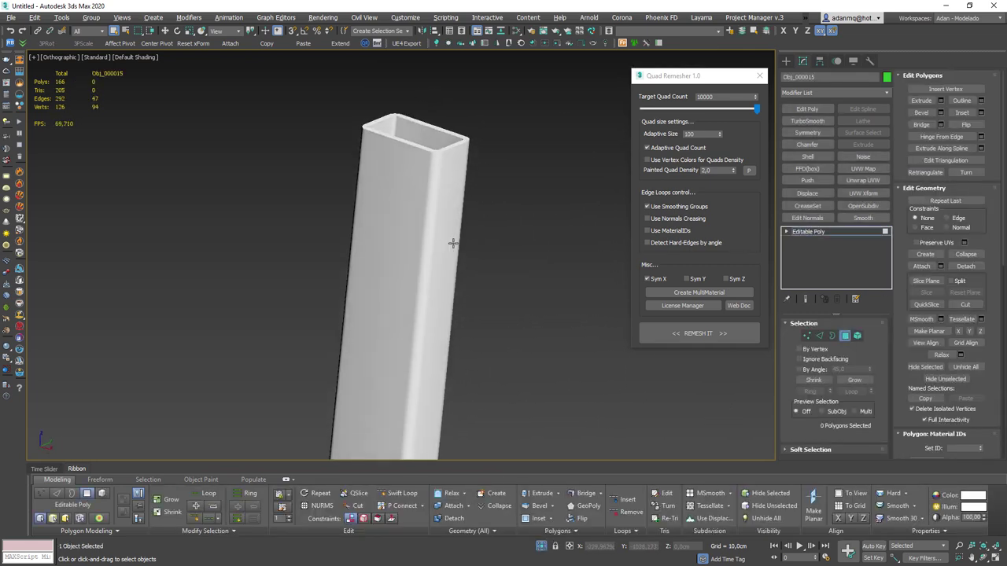
click(425, 124)
mouse_move(433, 279)
alt+middle_down()
mouse_move(354, 202)
mouse_move(374, 192)
mouse_move(398, 147)
alt+middle_up()
key(Delete)
- Extend the open top border downward into new faces
key(3)
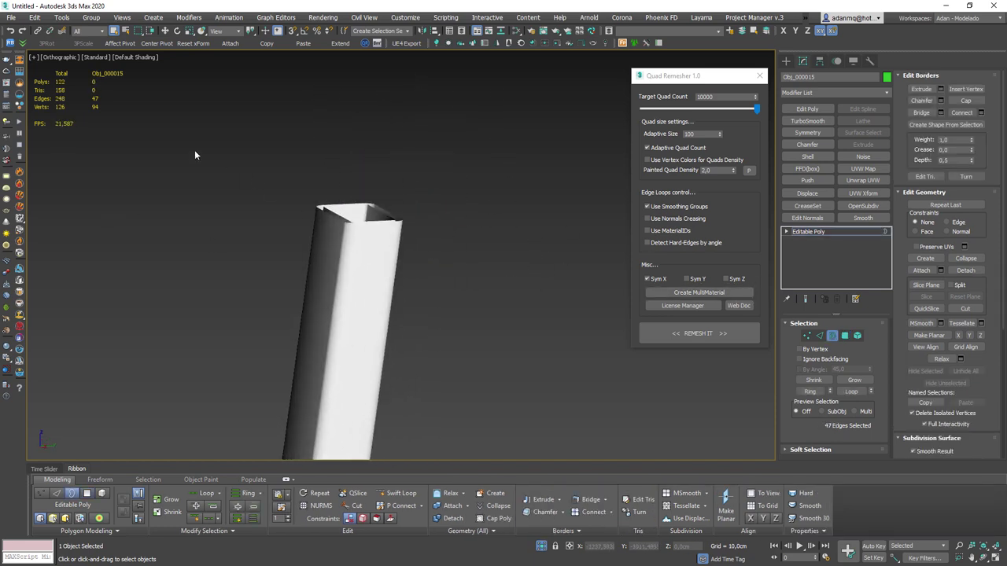
mouse_move(391, 227)
middle_down()
mouse_move(391, 283)
mouse_move(364, 165)
mouse_move(400, 424)
mouse_move(401, 184)
middle_up()
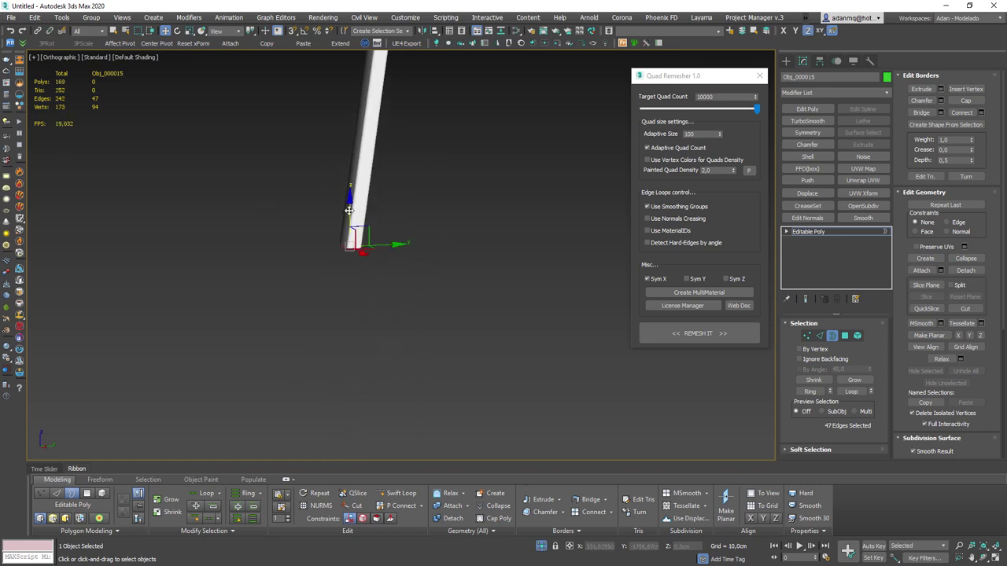
shift+drag(348, 211, 416, 236)
- Select the column-end polygons, invert the selection and delete the side polygons
key(4)
mouse_move(452, 397)
mouse_down()
mouse_move(376, 368)
mouse_move(391, 163)
mouse_up()
alt+middle_drag(391, 163, 389, 242)
drag(321, 207, 386, 275)
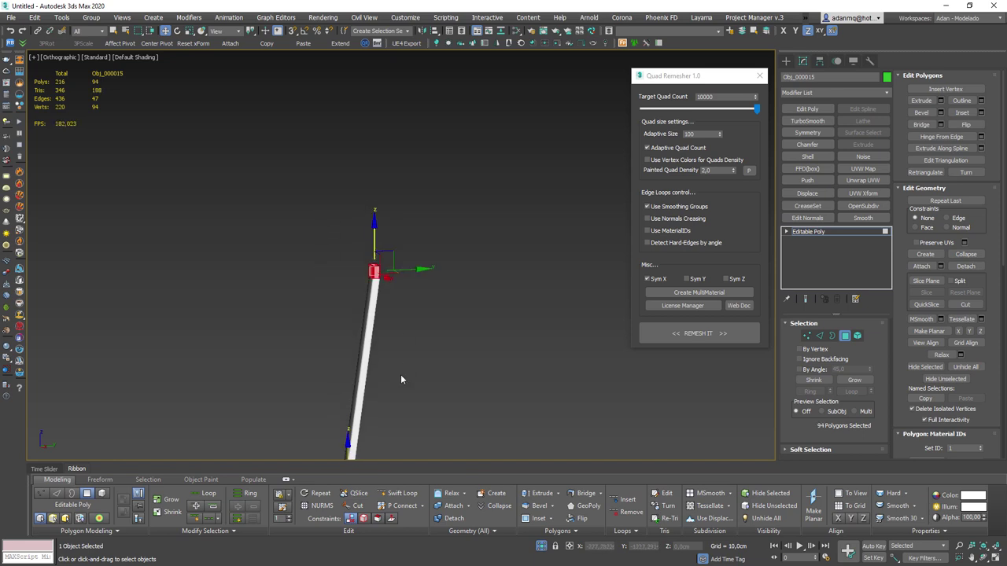
key(ctrl+i)
key(Delete)
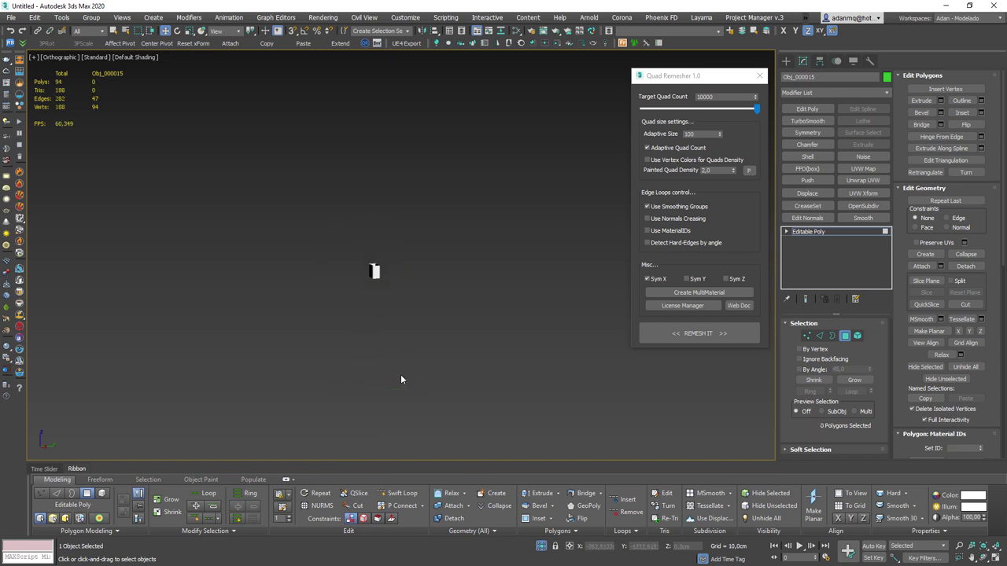
- Select both open borders of the short piece and bridge them with new faces
key(3)
drag(361, 279, 376, 286)
scroll(375, 286, up, 2)
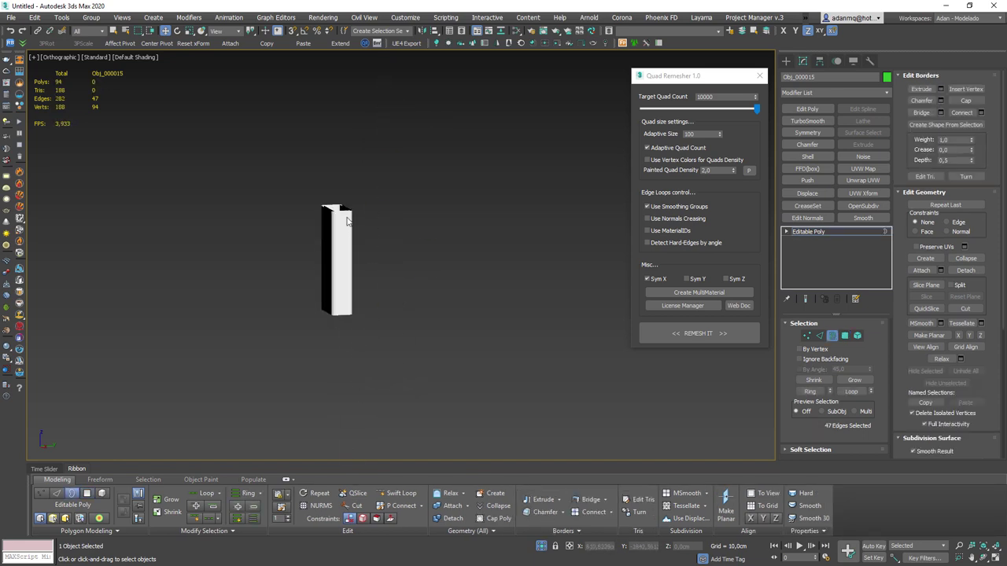
middle_drag(420, 95, 425, 351)
key(z)
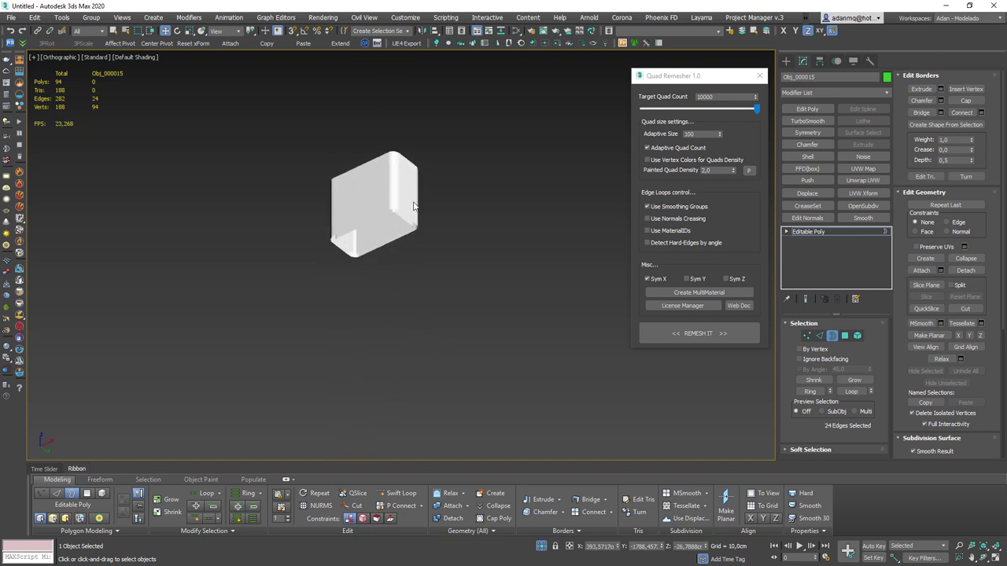
ctrl+click(406, 220)
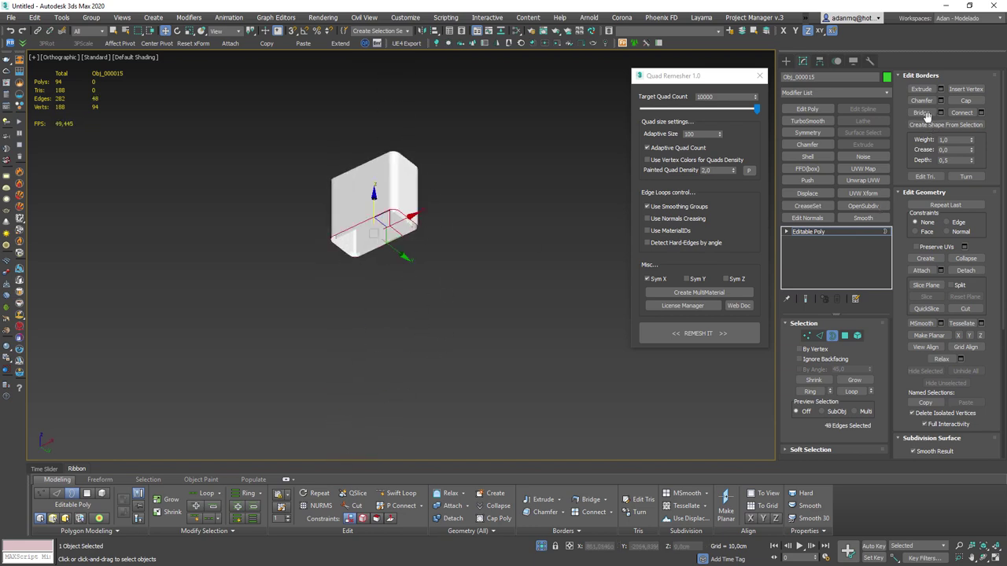
click(924, 114)
- In wireframe view, select the two bottom border loops of the leg
scroll(365, 243, up, 3)
key(F3)
scroll(365, 243, up, 1)
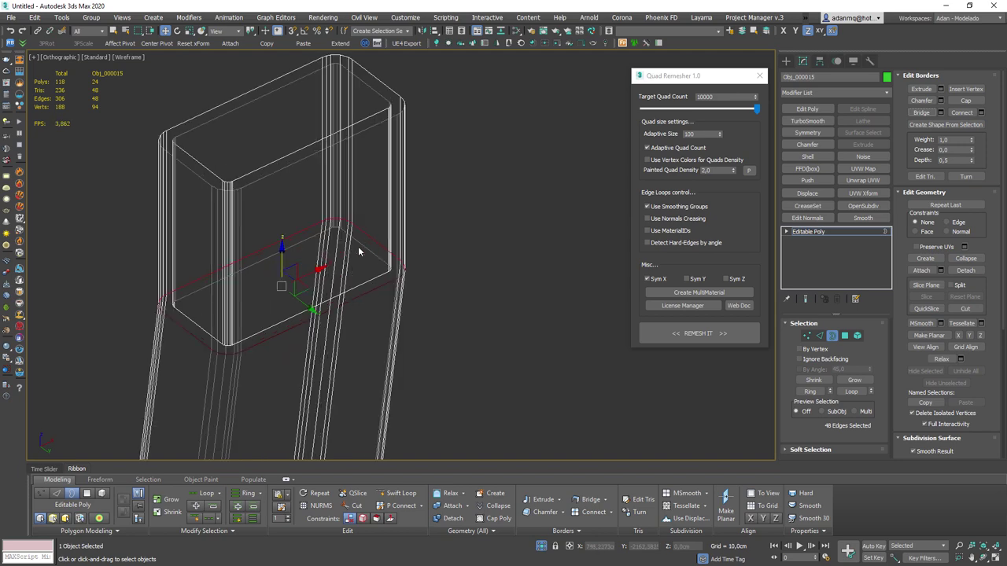
double_click(365, 243)
scroll(400, 197, down, 5)
alt+middle_drag(400, 198, 404, 344)
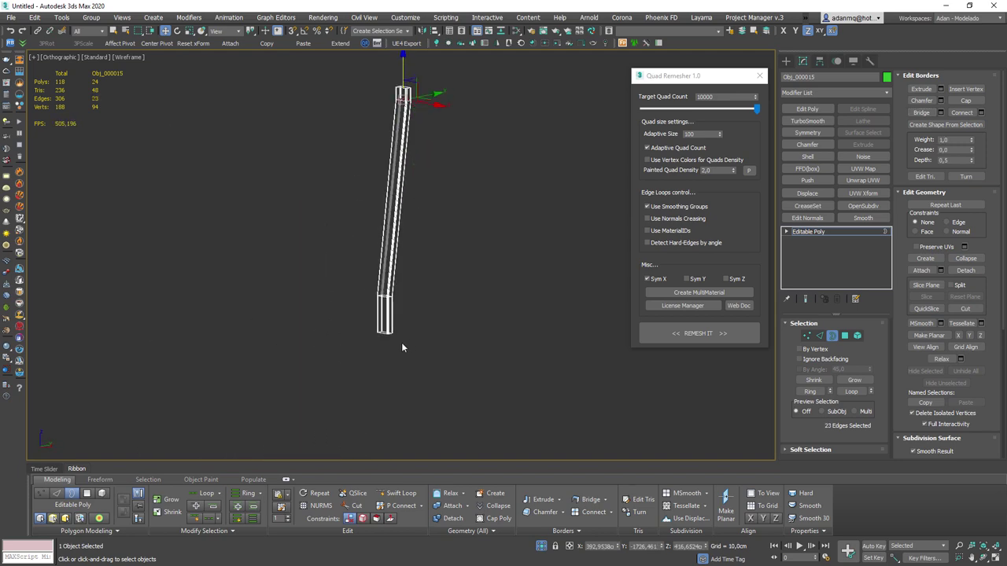
scroll(358, 395, up, 5)
alt+middle_drag(358, 395, 443, 355)
scroll(443, 355, up, 2)
ctrl+double_click(345, 346)
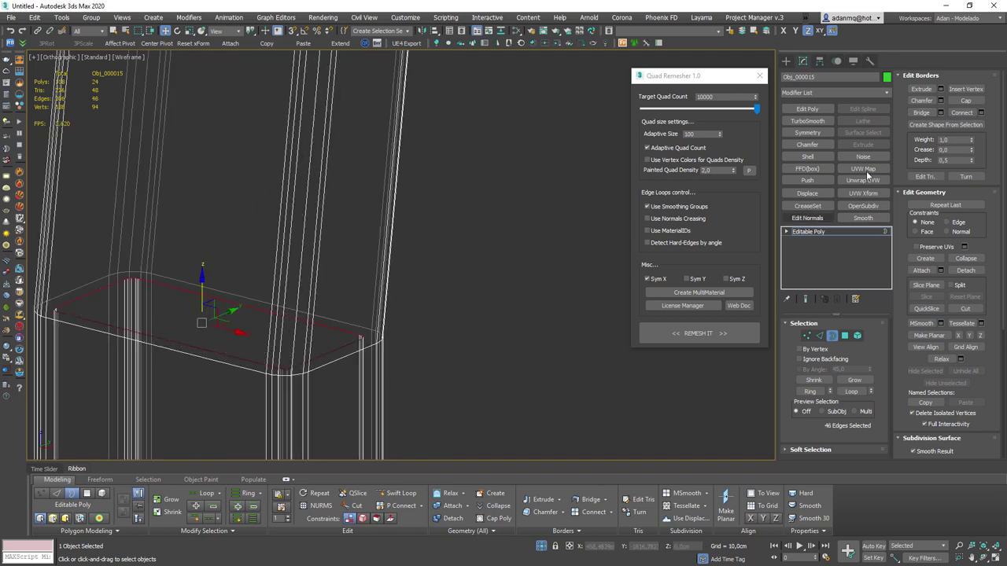
scroll(546, 270, down, 3)
- Box-select the leg's lower vertices and delete them, leaving 47 polygons
key(1)
scroll(546, 427, down, 3)
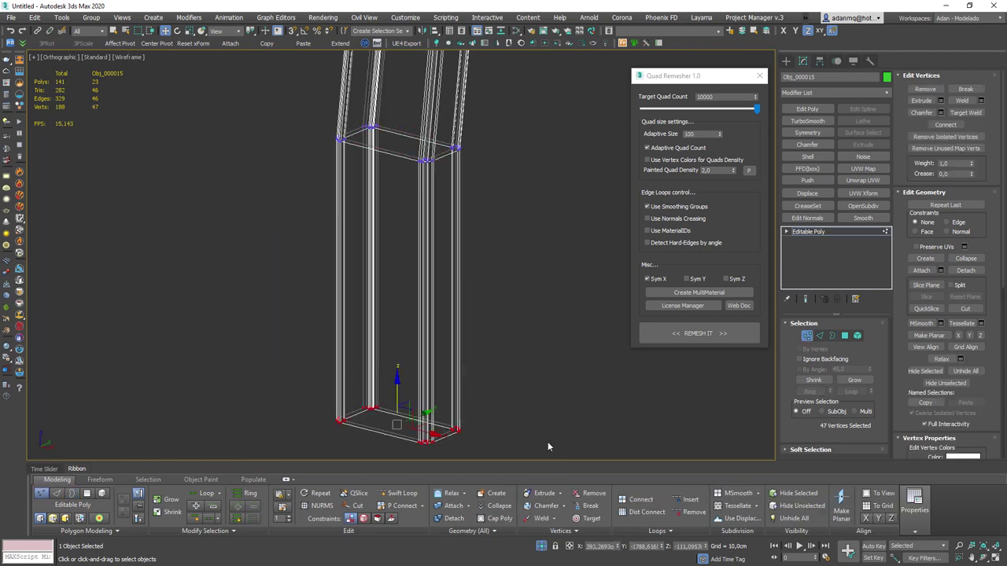
scroll(410, 406, up, 2)
middle_drag(410, 406, 472, 269)
drag(382, 360, 508, 450)
key(Delete)
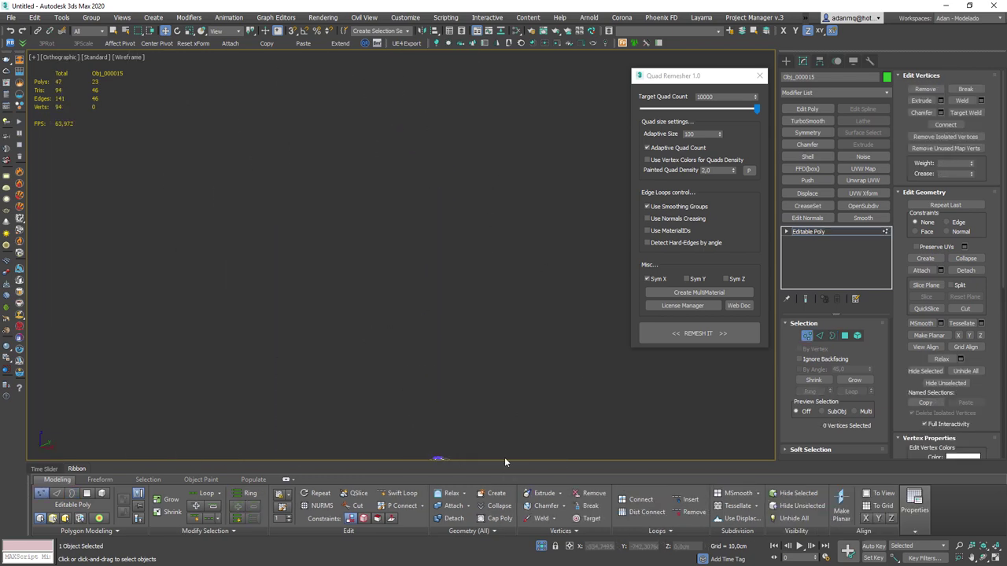
- Return the viewport to shaded display and select a vertex on the column's top
middle_drag(464, 410, 471, 251)
key(F3)
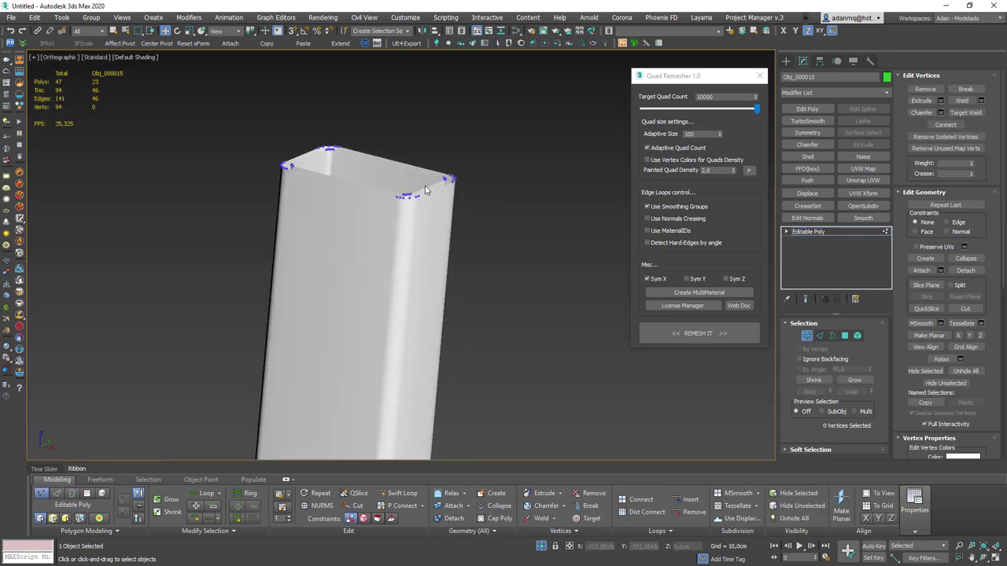
scroll(393, 196, up, 3)
click(393, 197)
- Bridge the matching top edges of the leg's inner and outer walls into a new face
alt+middle_drag(394, 196, 498, 196)
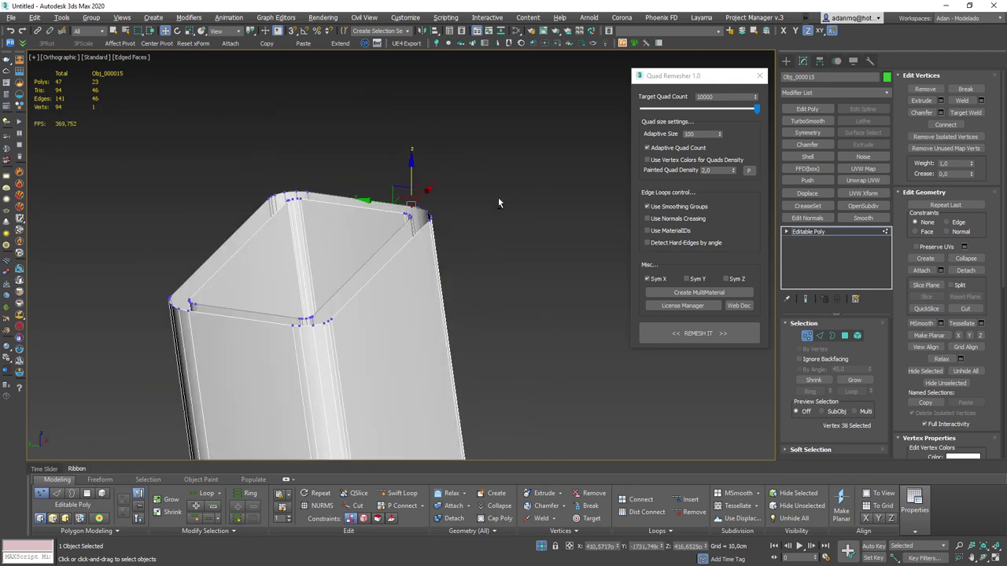
key(2)
click(351, 252)
ctrl+click(365, 265)
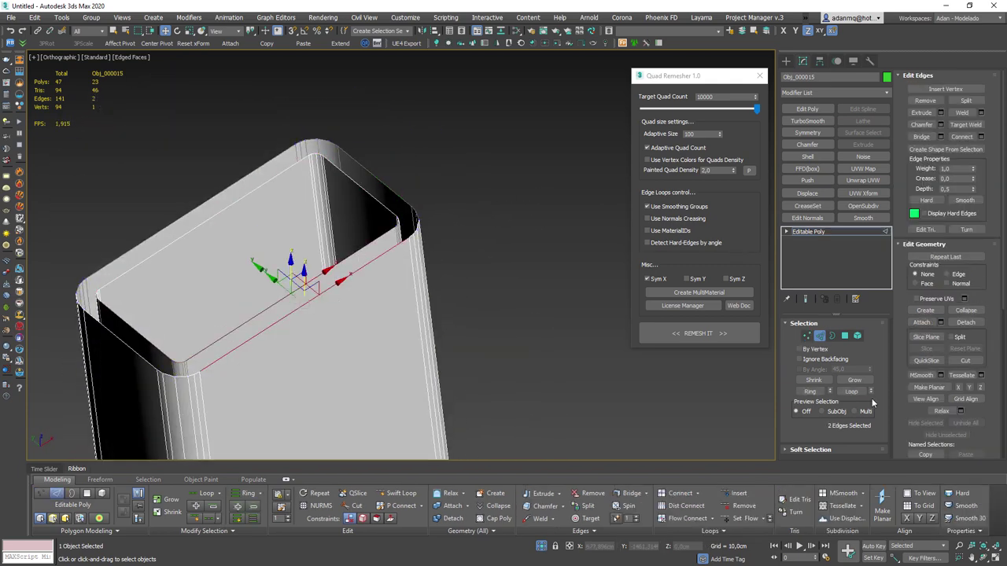
click(924, 137)
- Cap the open top border of the stool leg
key(3)
click(383, 207)
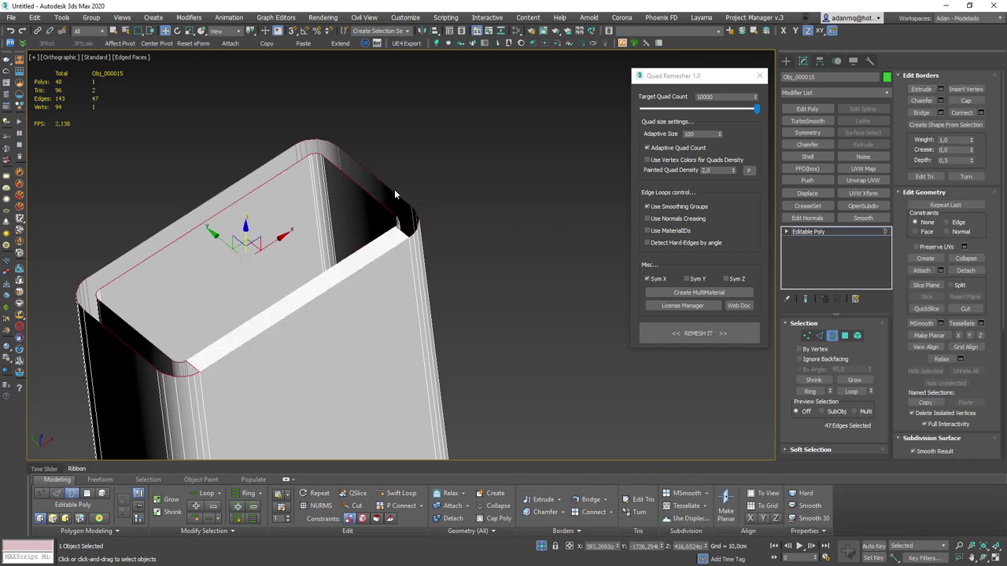
right_click(395, 194)
click(434, 209)
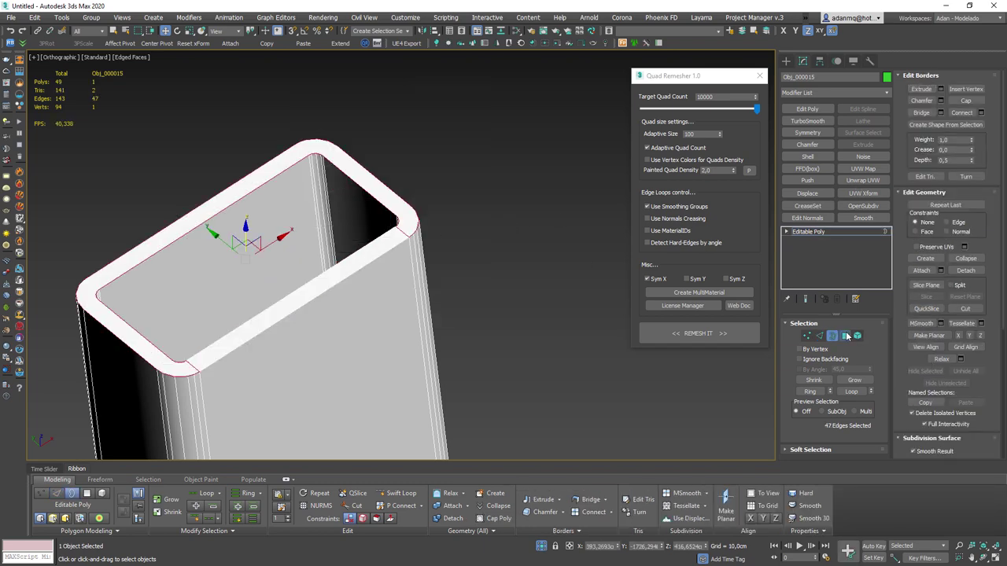
- Inset the top polygons into a narrow rim band and delete the two inner polygons
click(846, 336)
ctrl+click(402, 214)
scroll(403, 214, up, 5)
right_click(391, 232)
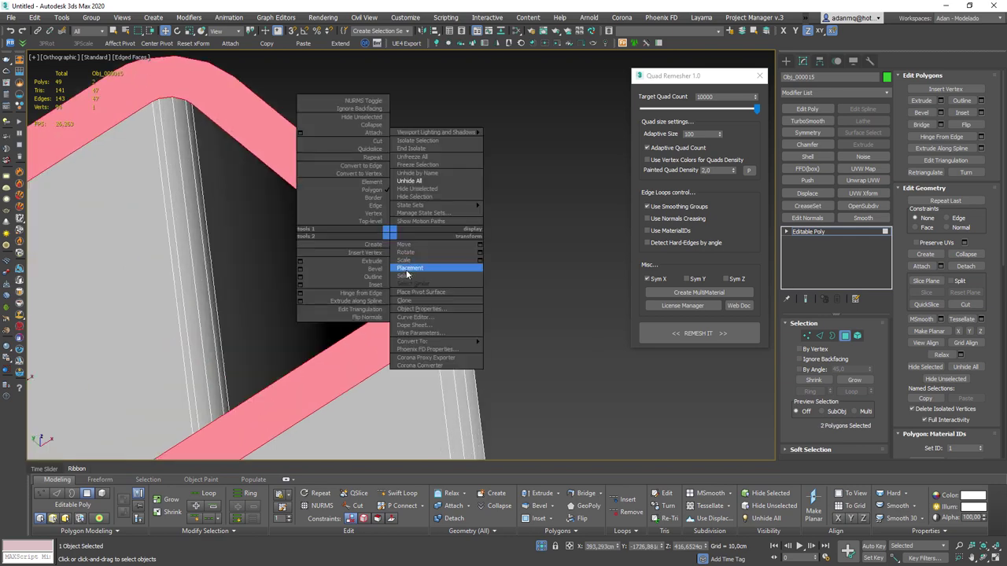
click(338, 283)
drag(398, 271, 405, 270)
key(Delete)
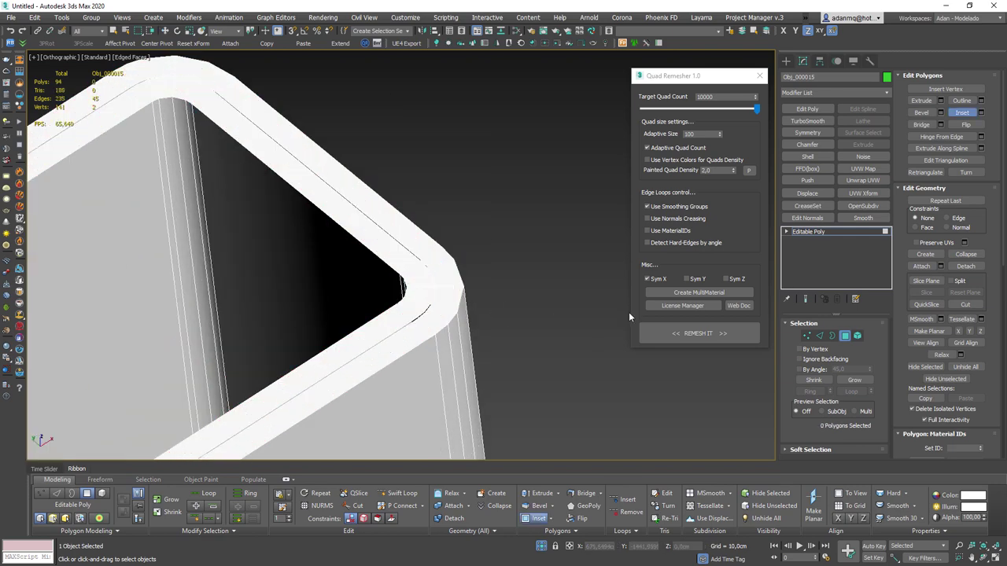
- Weld all the leg's vertices at a 0,1525cm threshold, leaving 121 vertices
key(1)
key(ctrl+a)
click(981, 101)
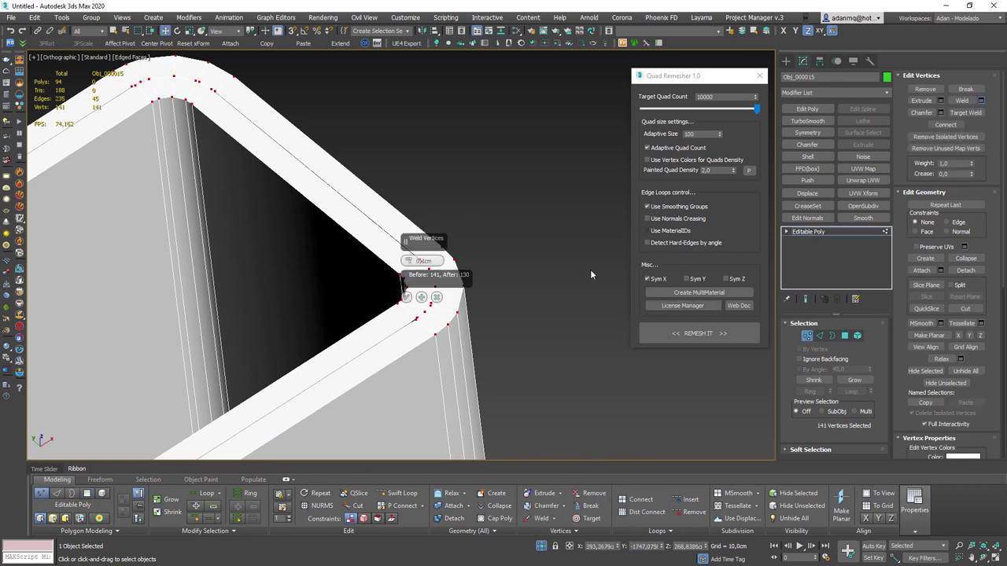
drag(406, 264, 406, 261)
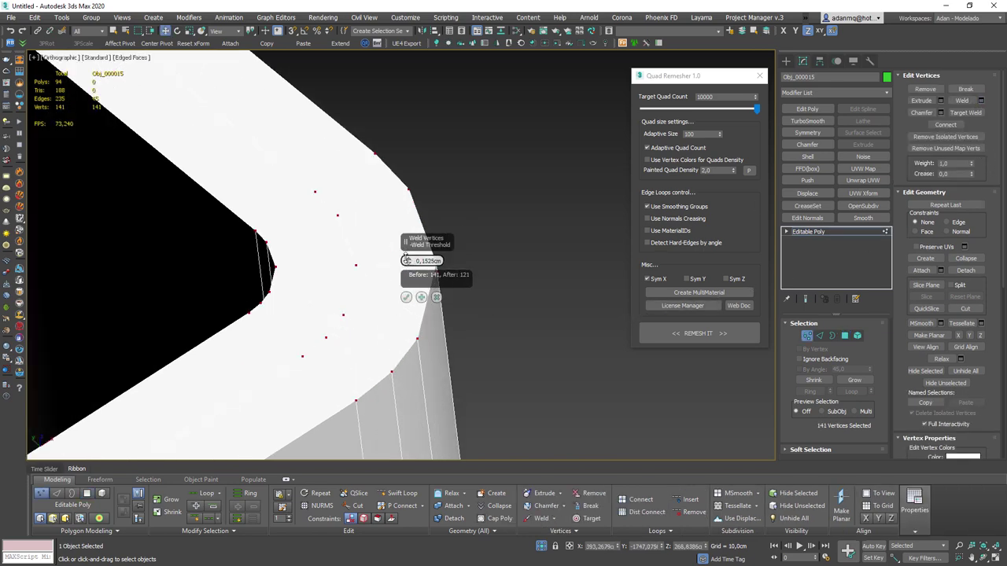
click(406, 297)
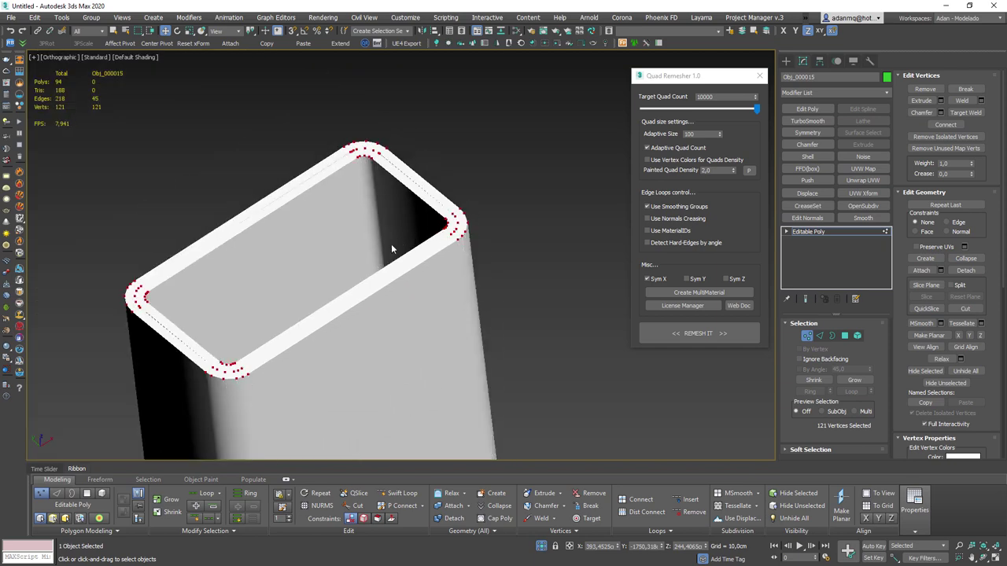
- Weld again with a higher threshold to merge the corner vertices, leaving 100 vertices
scroll(135, 277, up, 5)
scroll(180, 321, up, 3)
key(F4)
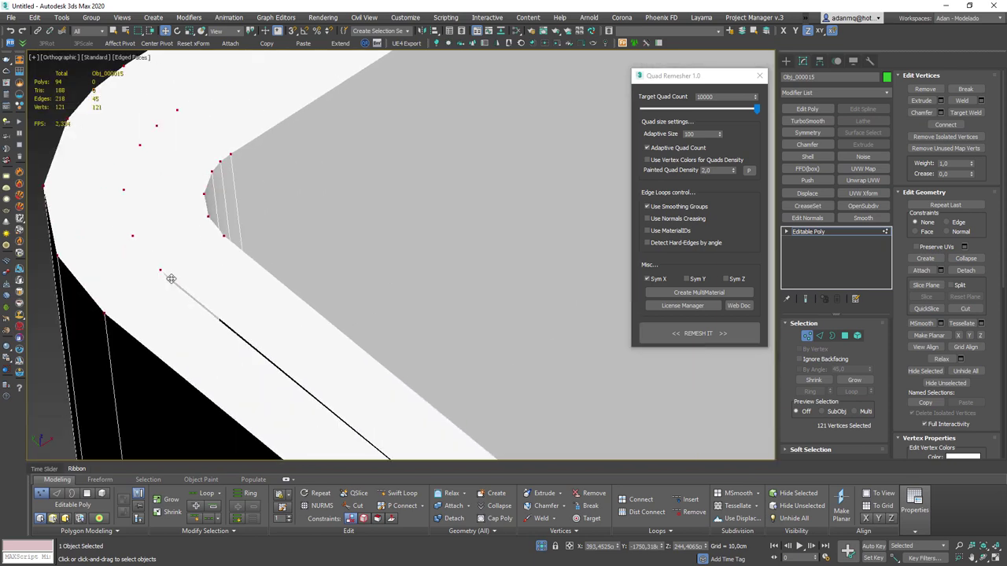
click(980, 101)
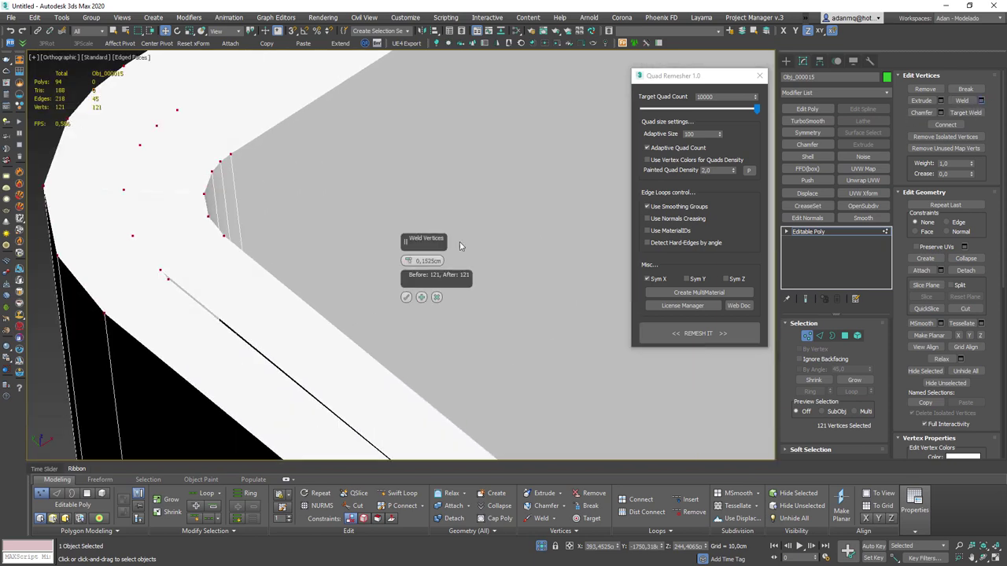
drag(407, 265, 407, 261)
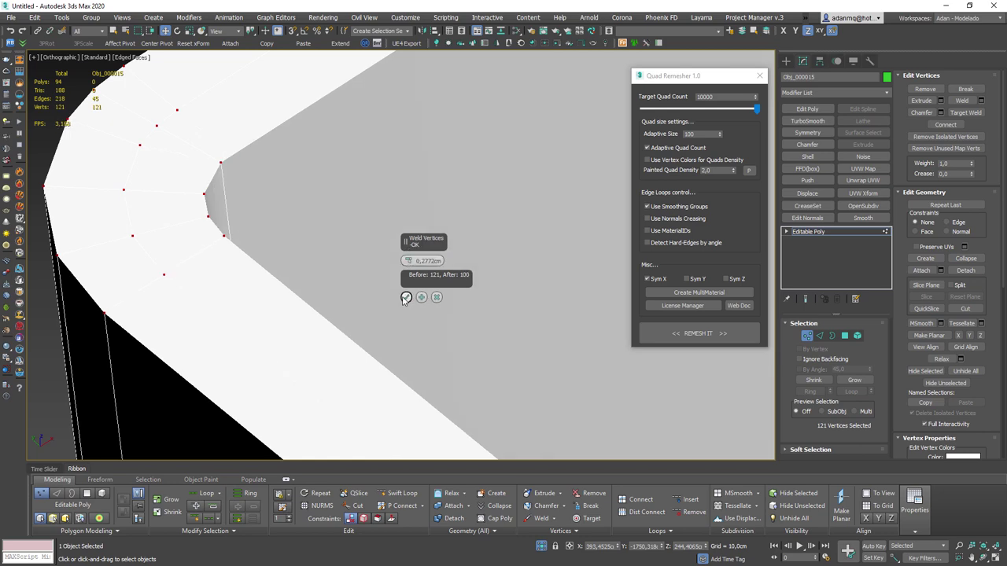
click(406, 297)
scroll(308, 256, down, 3)
scroll(308, 256, down, 3)
key(F4)
scroll(396, 302, down, 4)
scroll(396, 301, down, 2)
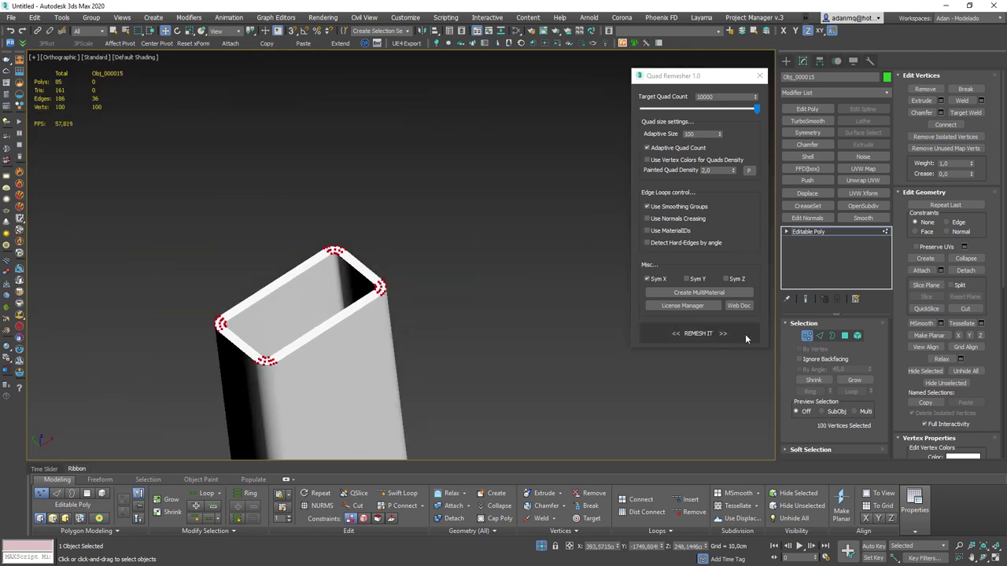
- Remove the inner corner edge loop and its vertices with Ctrl+D
key(2)
scroll(410, 272, up, 3)
scroll(271, 321, up, 2)
key(F4)
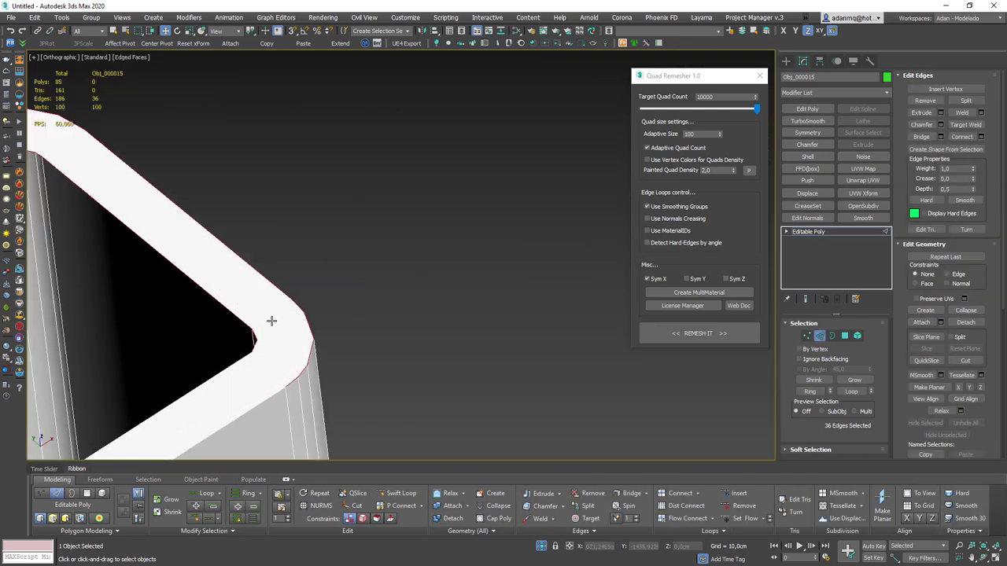
double_click(276, 318)
key(ctrl+d)
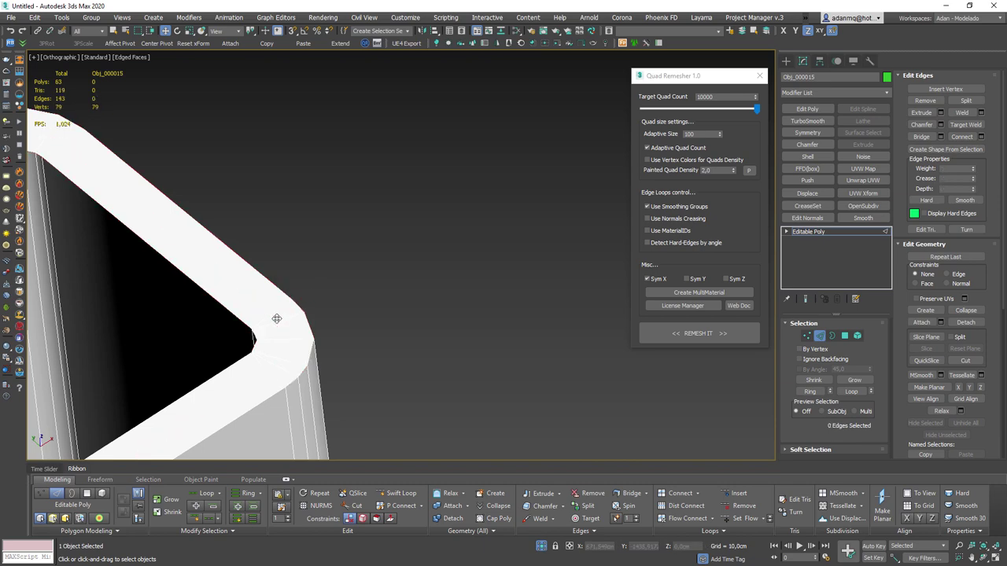
scroll(319, 371, down, 3)
scroll(331, 263, down, 3)
key(F4)
scroll(313, 240, up, 2)
key(F4)
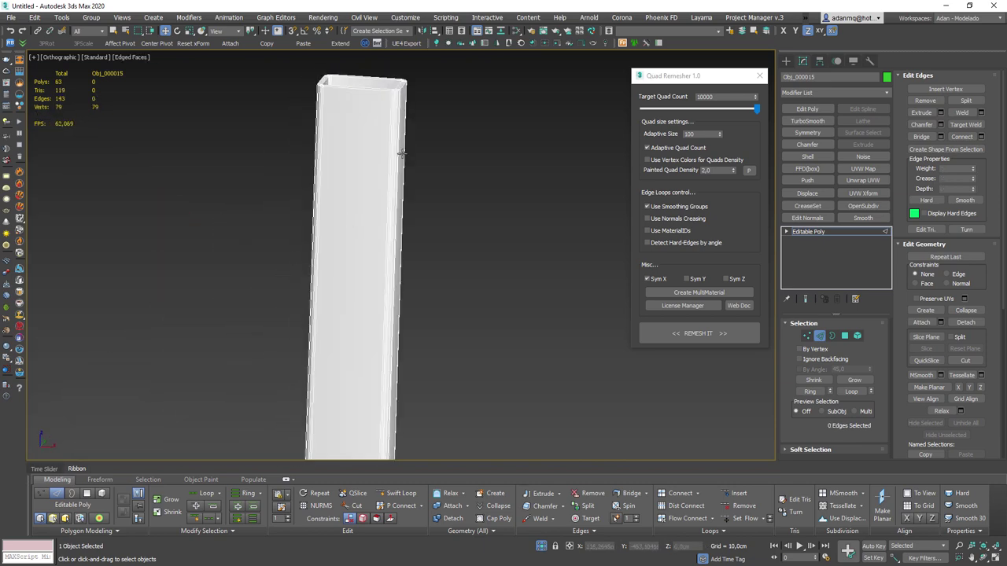
scroll(400, 99, up, 3)
scroll(461, 231, up, 3)
- Select the top rim edge loop, then clear the selection and inspect the leg from the front
mouse_move(461, 231)
middle_down()
mouse_move(410, 268)
mouse_move(427, 236)
middle_up()
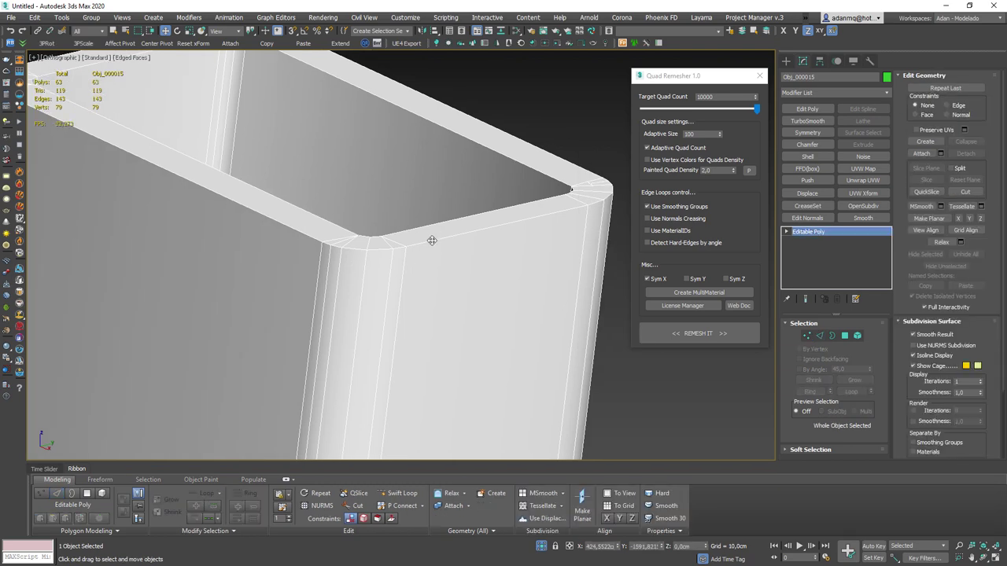
double_click(431, 223)
scroll(431, 223, down, 3)
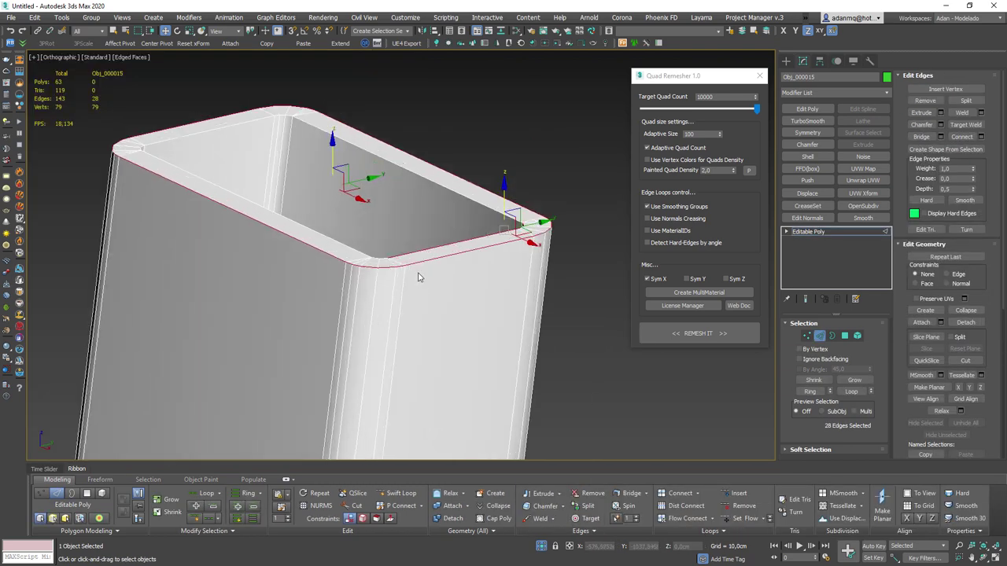
scroll(417, 279, up, 2)
key(1)
scroll(393, 270, down, 2)
alt+middle_drag(393, 269, 527, 236)
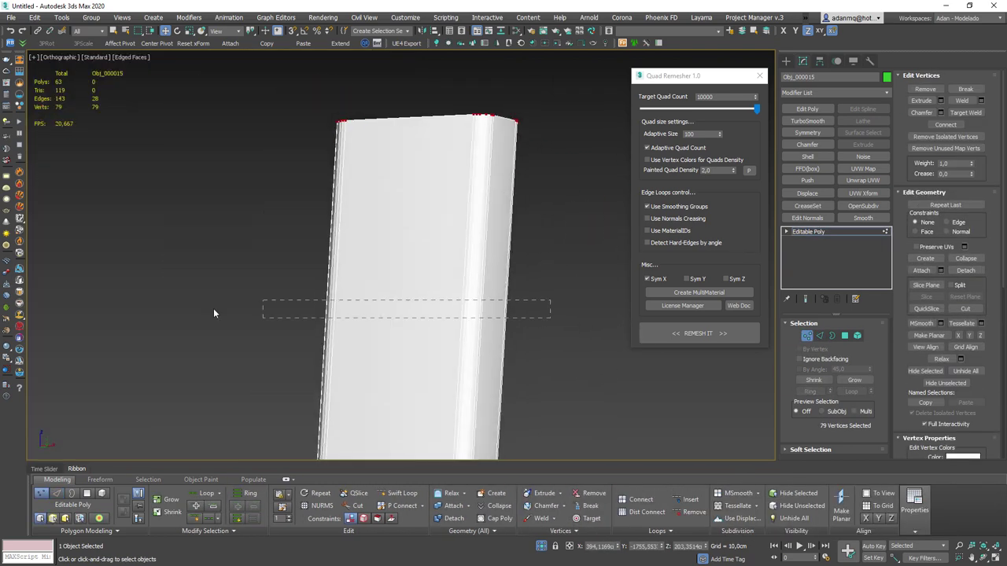
drag(213, 313, 416, 337)
alt+middle_drag(416, 337, 719, 333)
- Leave vertex editing and bring back the whole stool, recentred in the view
click(806, 336)
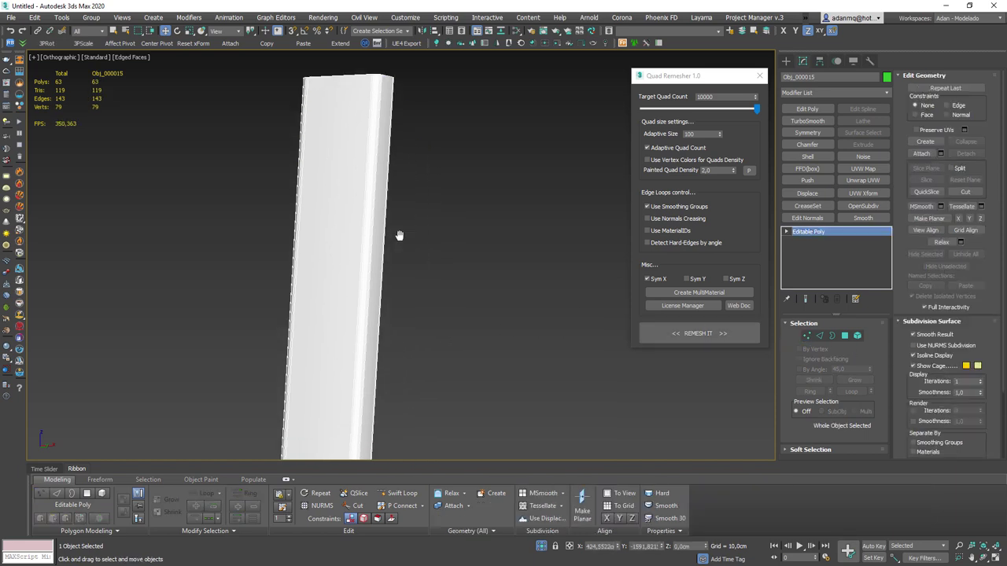
scroll(398, 232, down, 3)
click(540, 546)
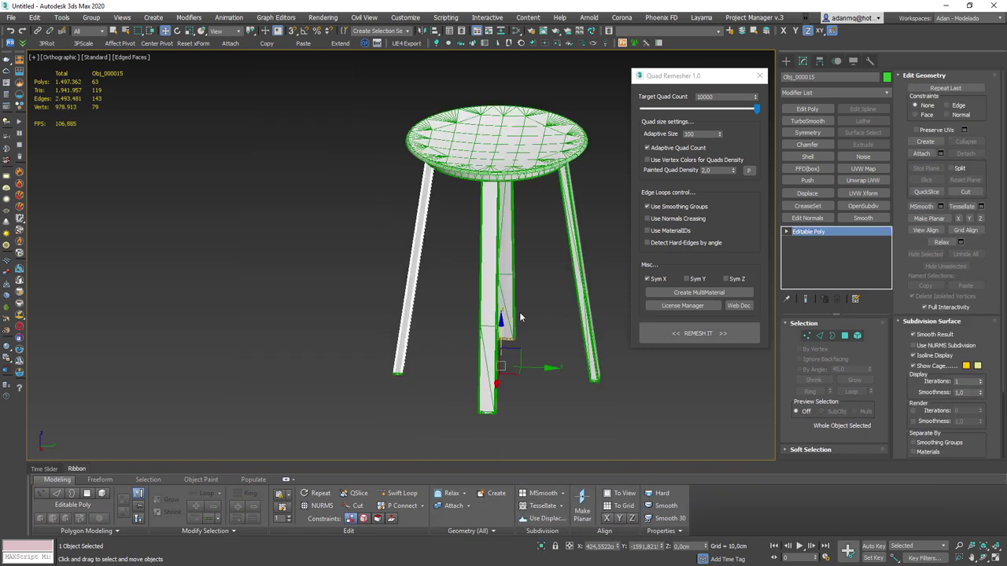
middle_drag(462, 277, 385, 302)
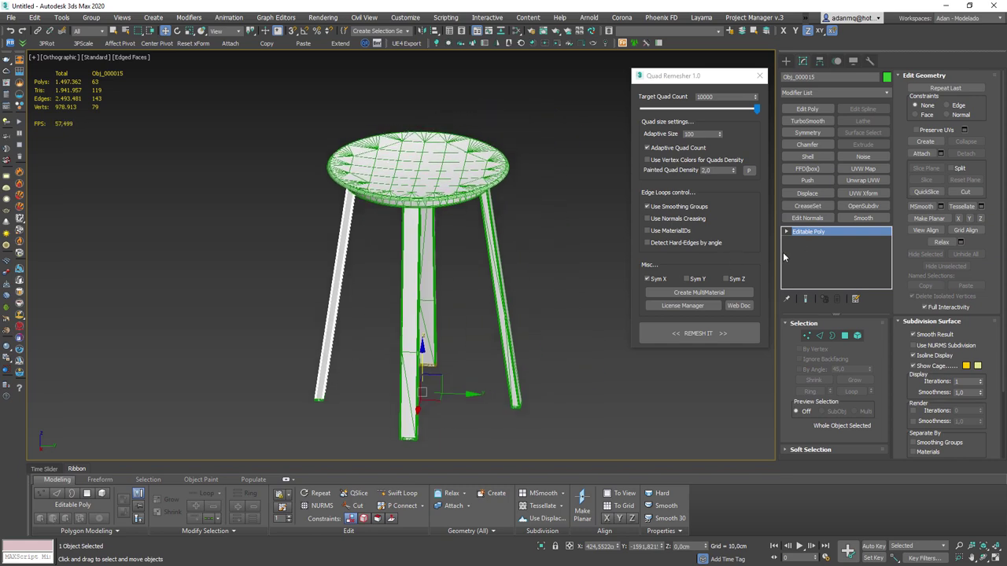
- Close the Quad Remesher panel, deselect the stool leg and pan to the winged statue
key(1)
click(760, 75)
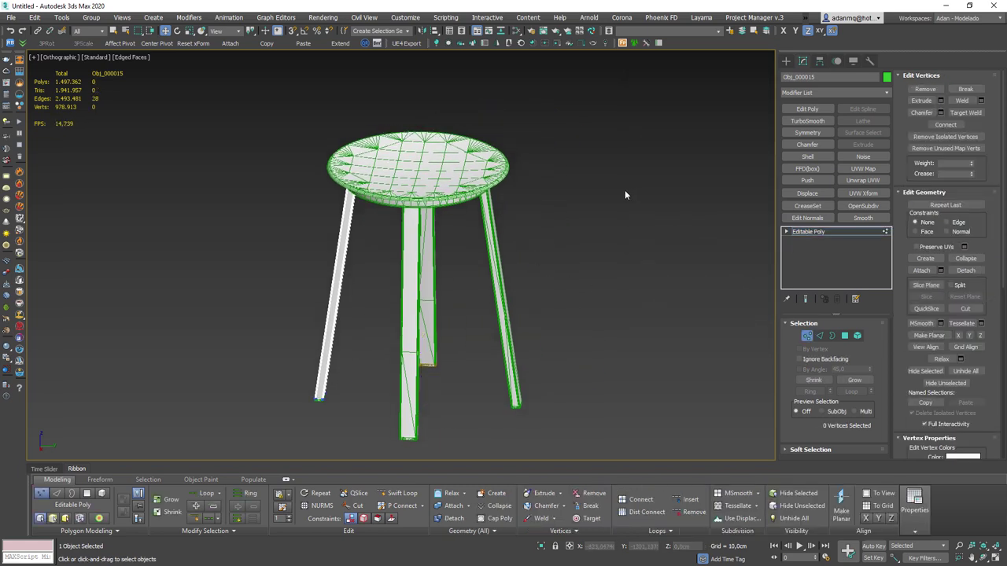
click(807, 337)
click(569, 332)
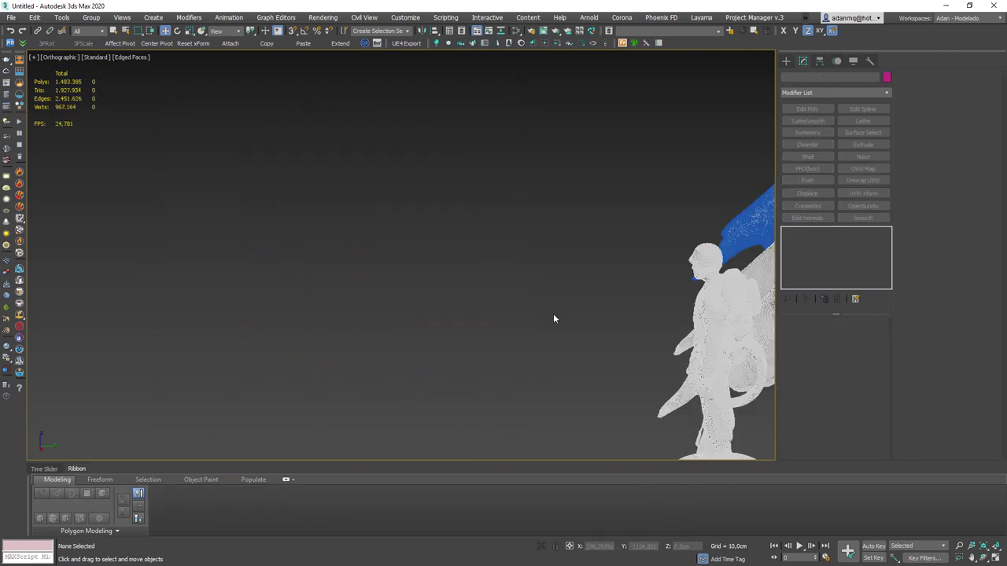
mouse_move(553, 313)
middle_down()
mouse_move(321, 314)
mouse_move(477, 379)
middle_up()
scroll(321, 314, down, 2)
scroll(85, 274, up, 1)
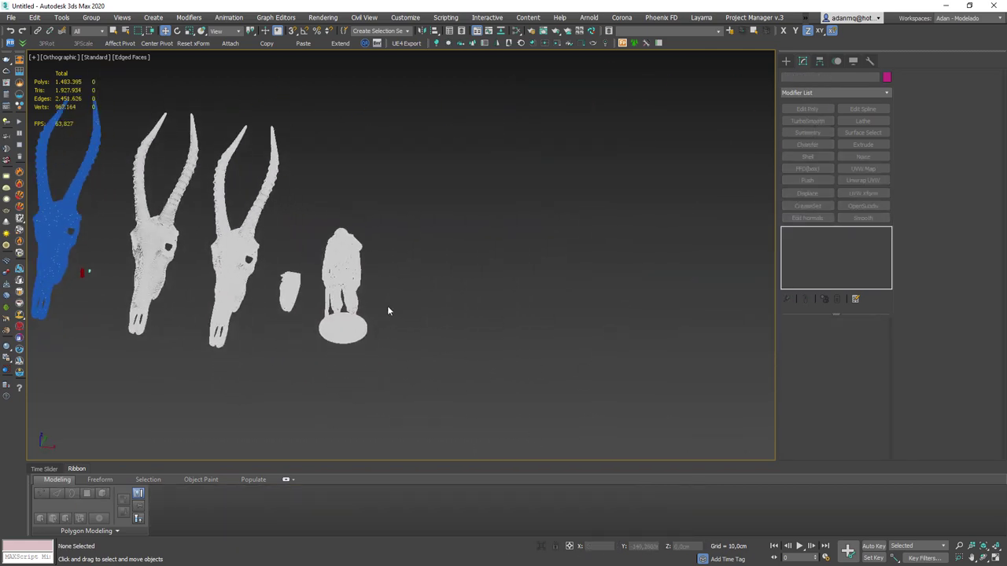
scroll(52, 292, up, 3)
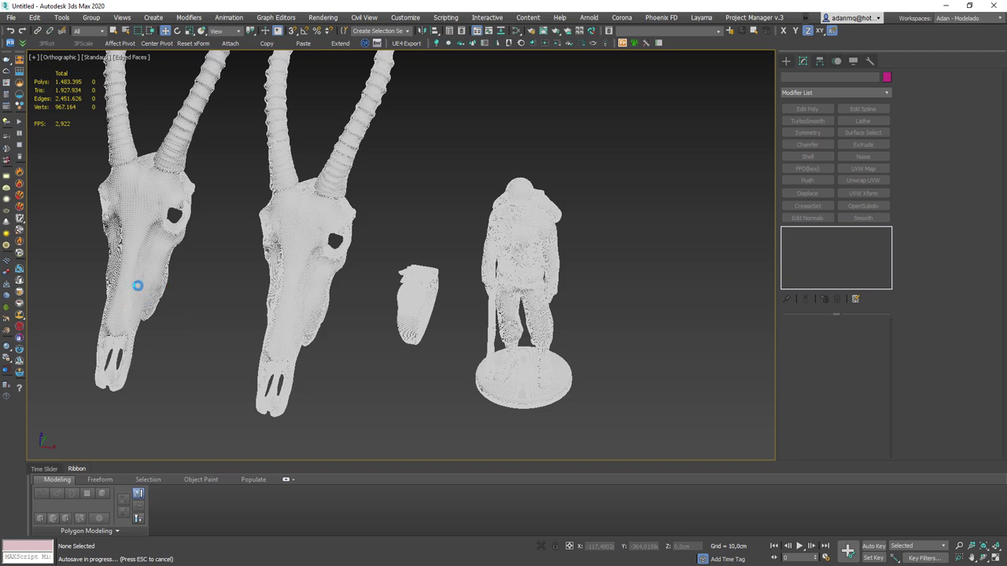
middle_drag(136, 285, 298, 326)
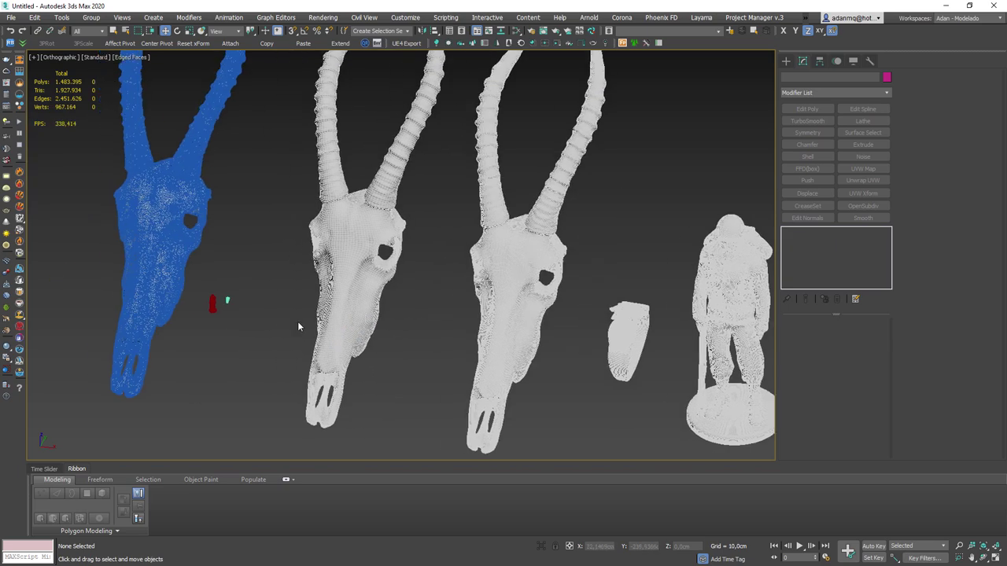
middle_drag(616, 317, 108, 289)
- Create a sphere right of the statue with 128 segments
click(785, 60)
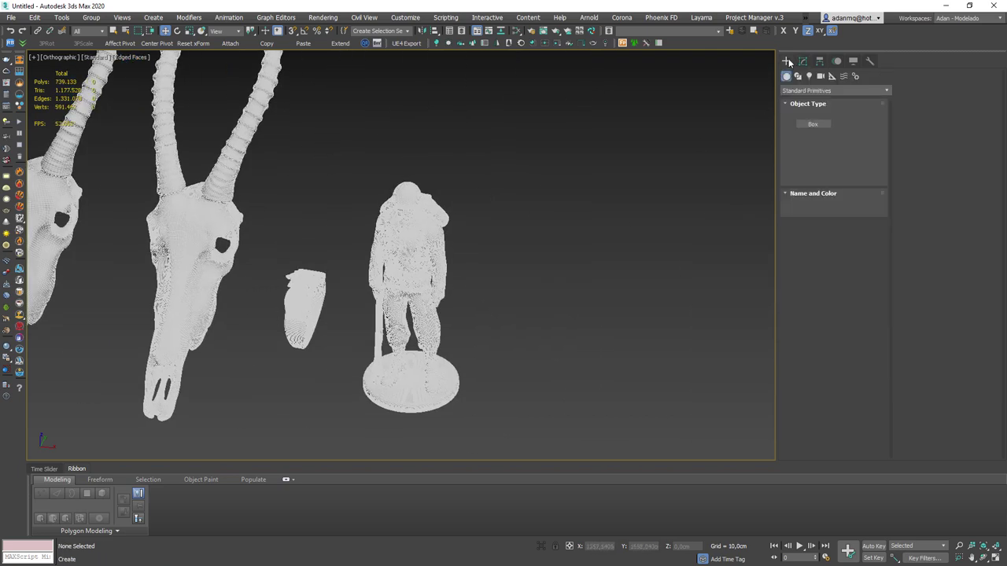
click(812, 135)
drag(602, 281, 640, 360)
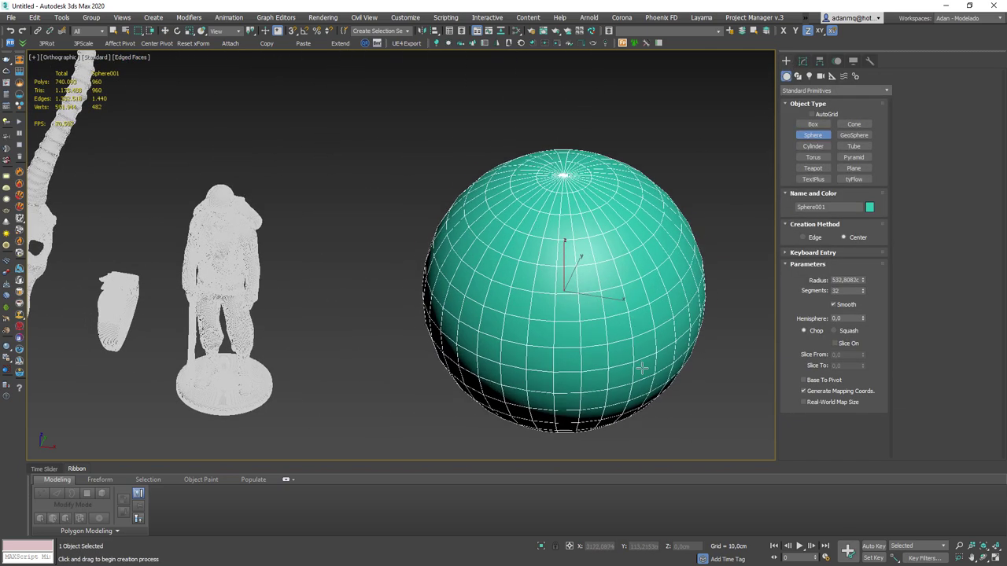
middle_drag(645, 287, 511, 286)
scroll(471, 307, down, 4)
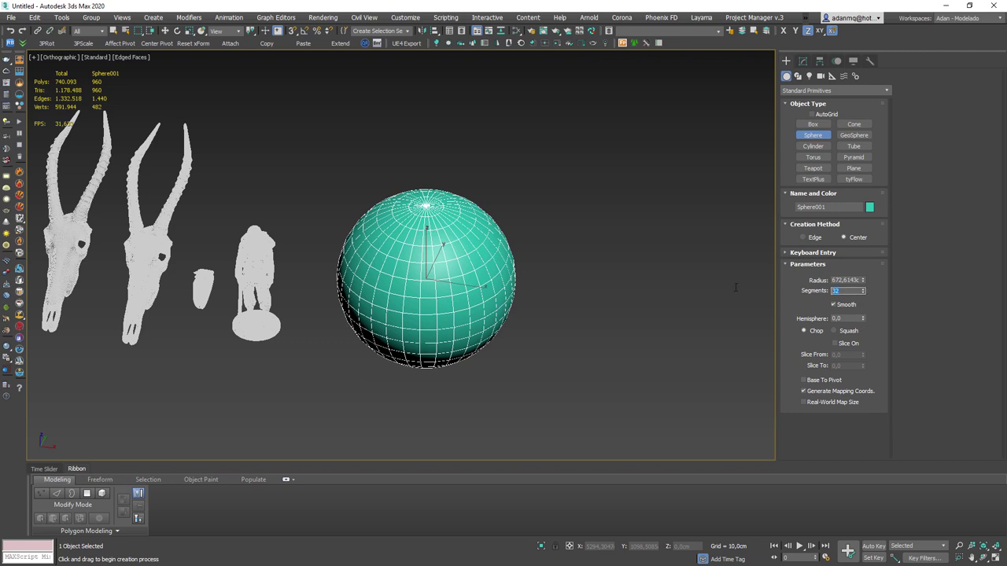
text(128)
key(Return)
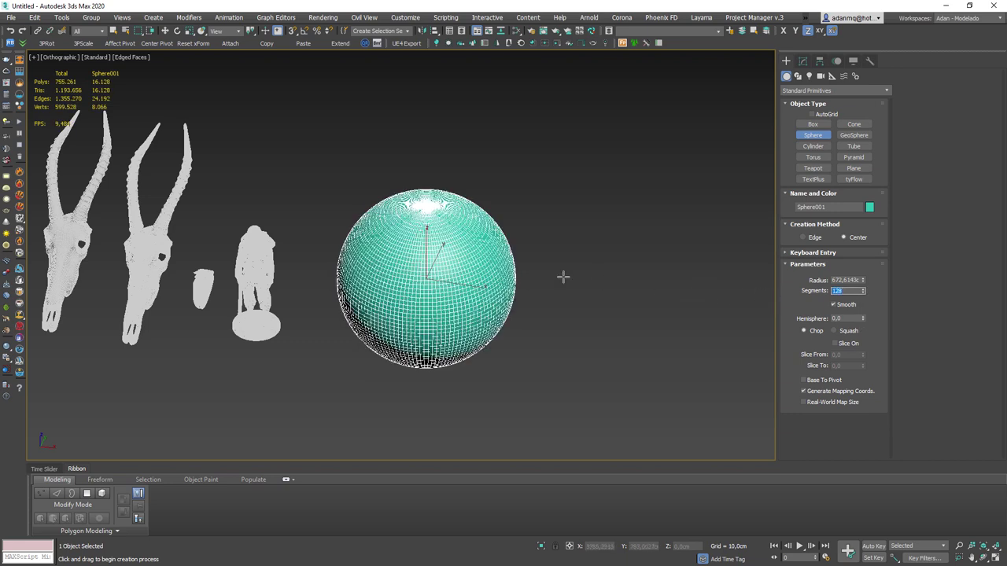
- Shift-clone the sphere and move the copy to overlap it from the upper right
key(w)
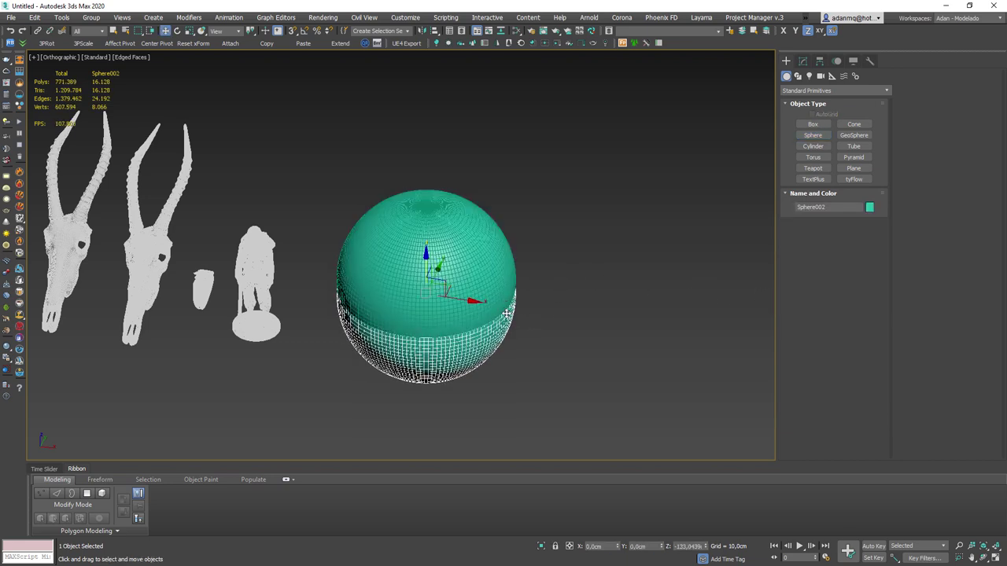
shift+drag(455, 281, 455, 376)
key(Return)
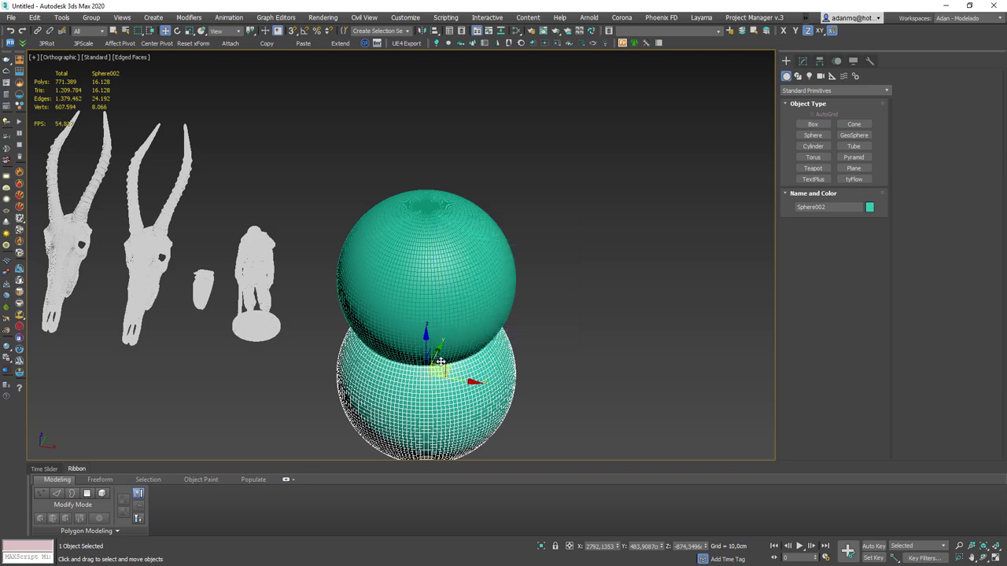
alt+middle_drag(440, 362, 431, 340)
drag(432, 342, 590, 227)
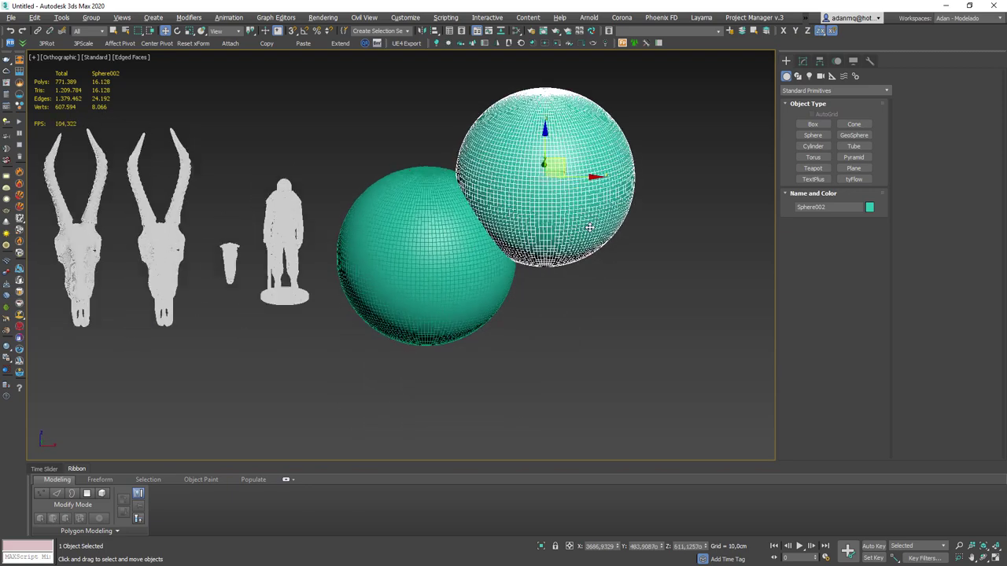
mouse_move(590, 227)
alt+middle_down()
mouse_move(590, 157)
mouse_move(591, 246)
alt+middle_up()
scroll(590, 150, up, 1)
scroll(590, 145, up, 1)
scroll(591, 245, down, 2)
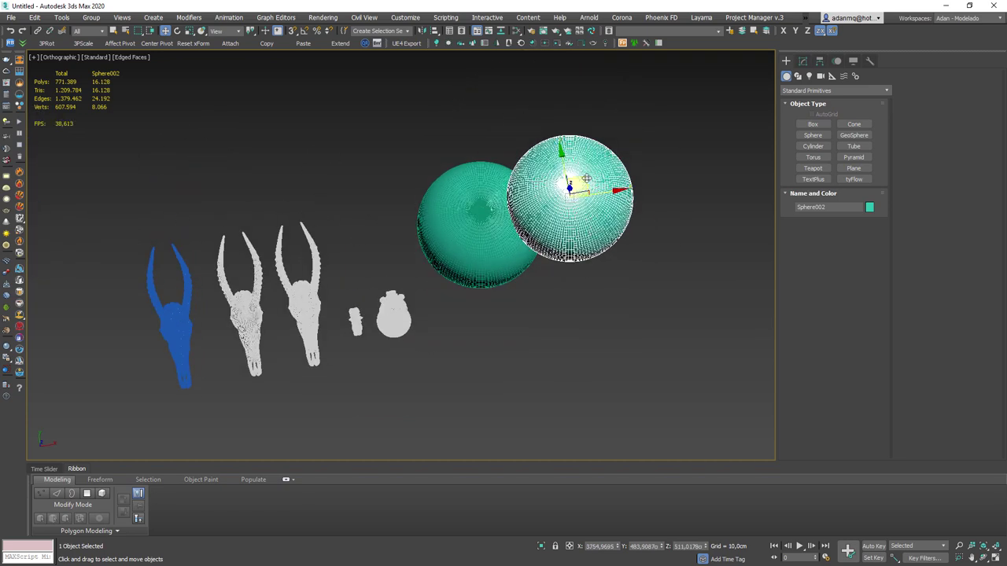
- Clone a third sphere overlapping the original from below, then reselect the middle sphere
shift+drag(586, 180, 481, 331)
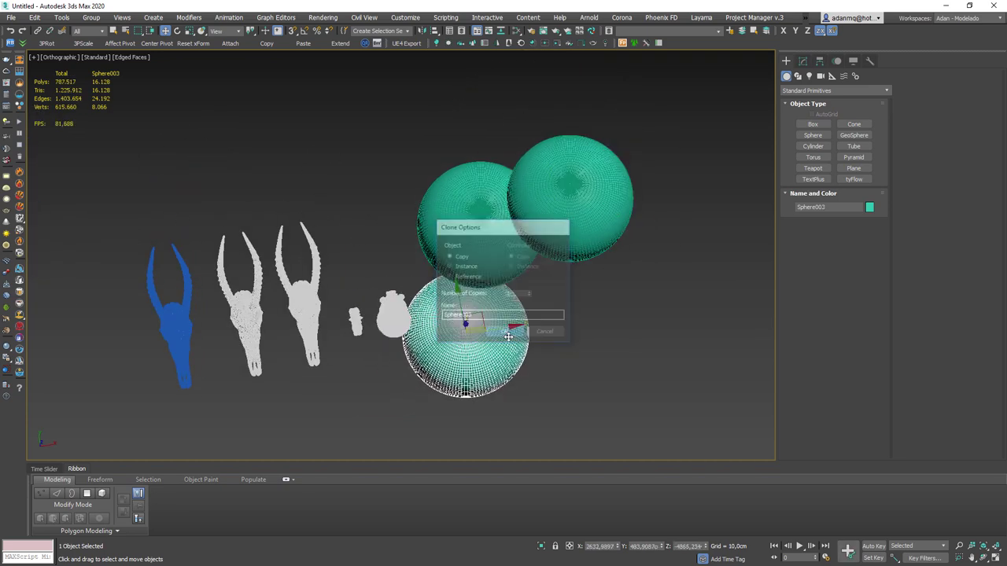
click(508, 331)
scroll(503, 339, down, 2)
drag(496, 370, 498, 202)
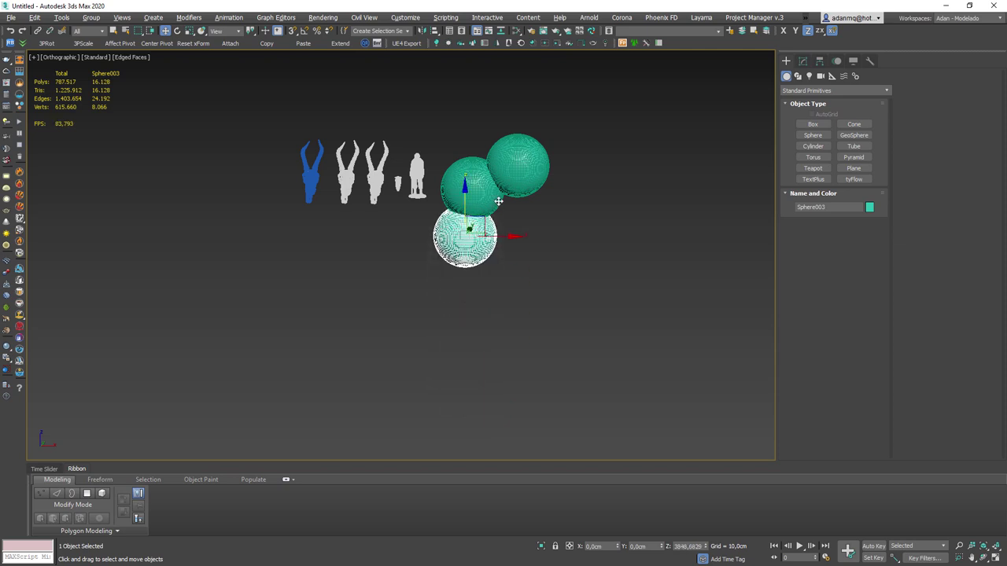
middle_drag(497, 201, 512, 242)
scroll(512, 243, up, 5)
click(488, 220)
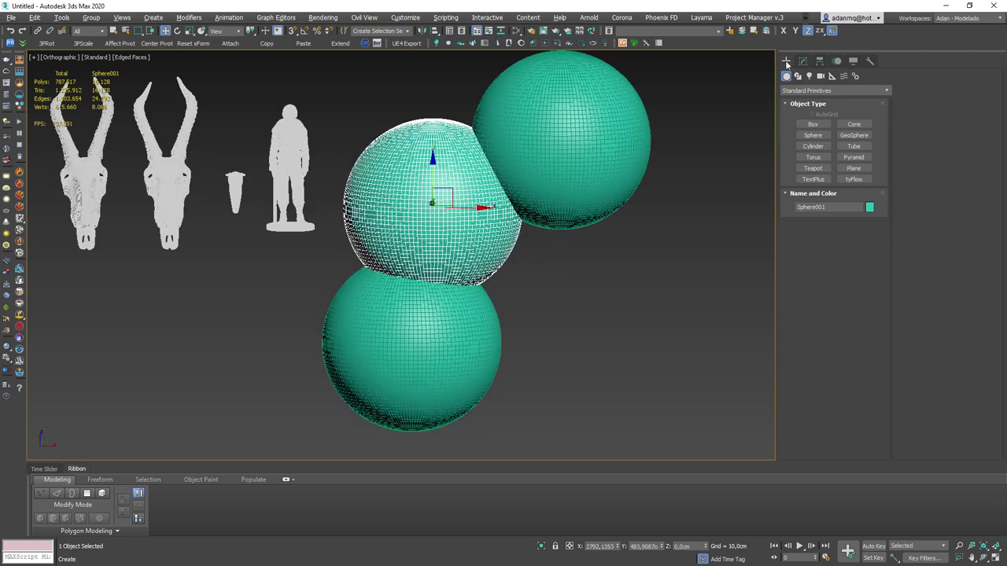
- Turn the middle sphere into a ProBoolean and subtract the two overlapping spheres from it
click(833, 90)
click(811, 121)
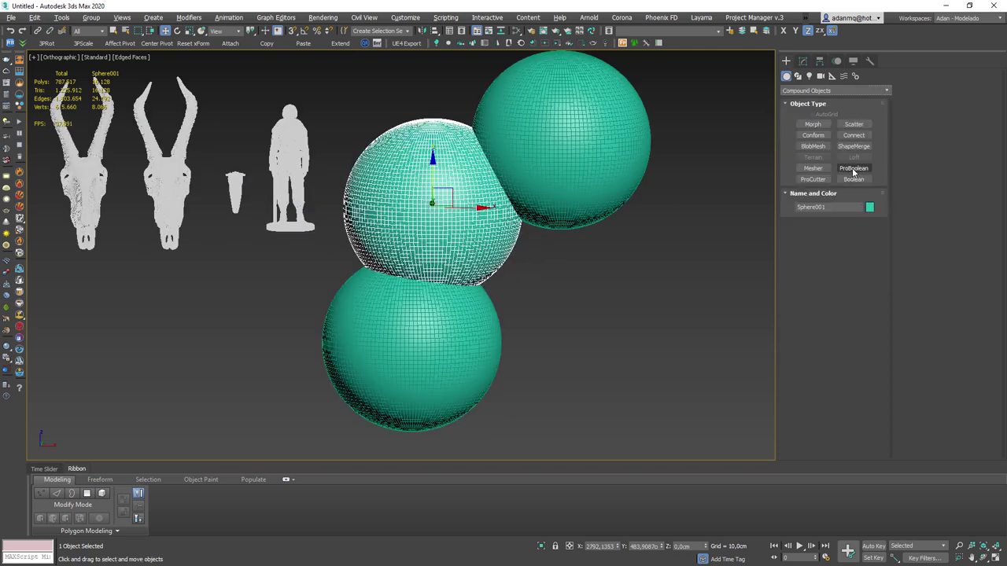
click(854, 169)
click(832, 236)
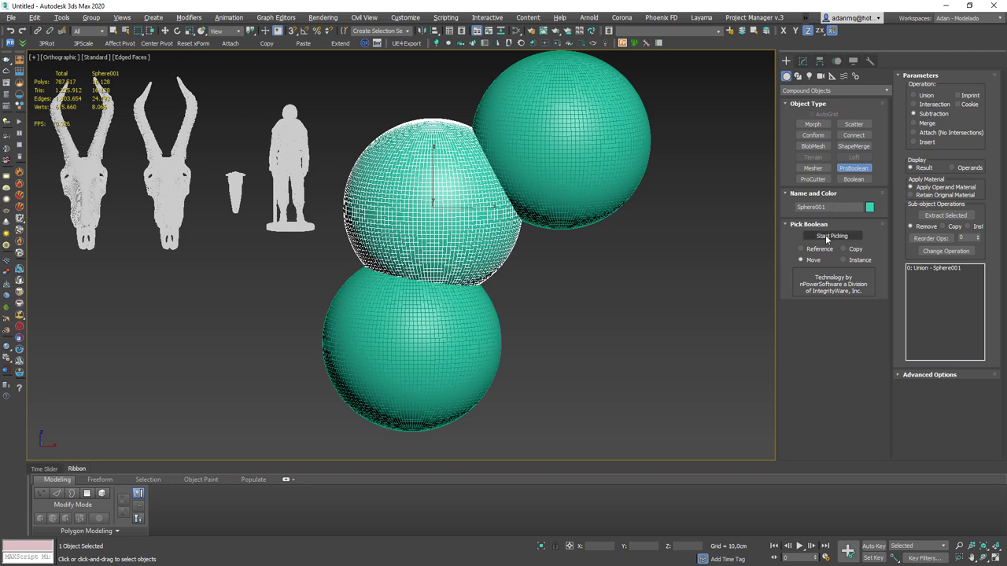
click(445, 375)
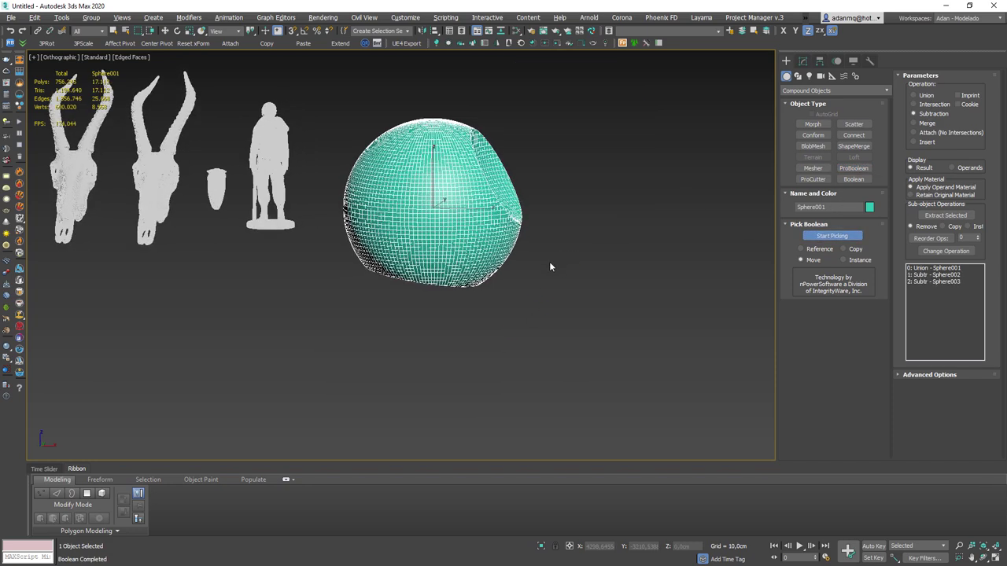
- Orbit around the carved sphere to inspect the cavities, with edges toggled off and on
scroll(549, 261, up, 3)
key(F4)
mouse_move(549, 261)
alt+middle_down()
mouse_move(487, 202)
mouse_move(421, 170)
alt+middle_up()
key(F4)
scroll(384, 125, up, 5)
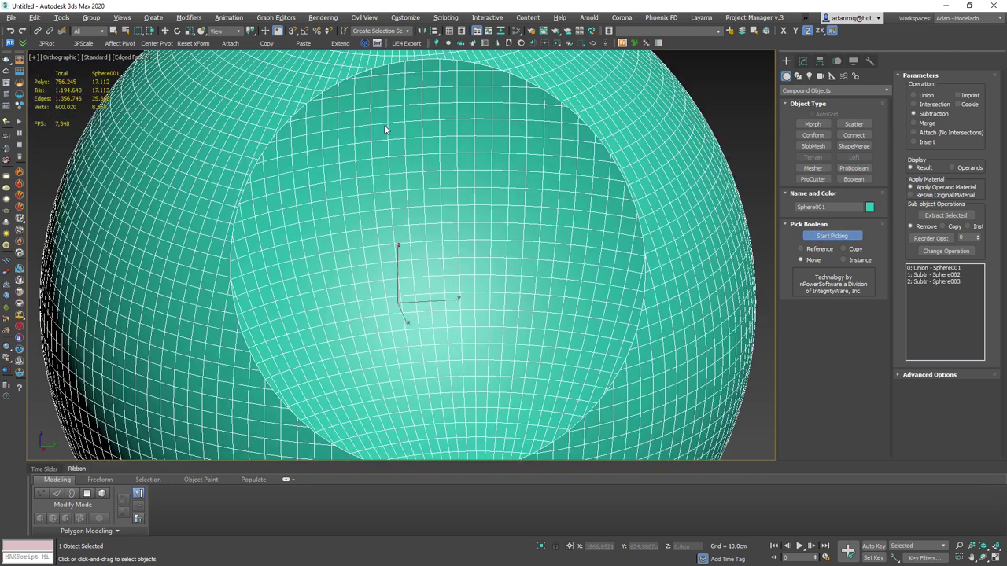
scroll(409, 146, down, 4)
scroll(333, 131, up, 4)
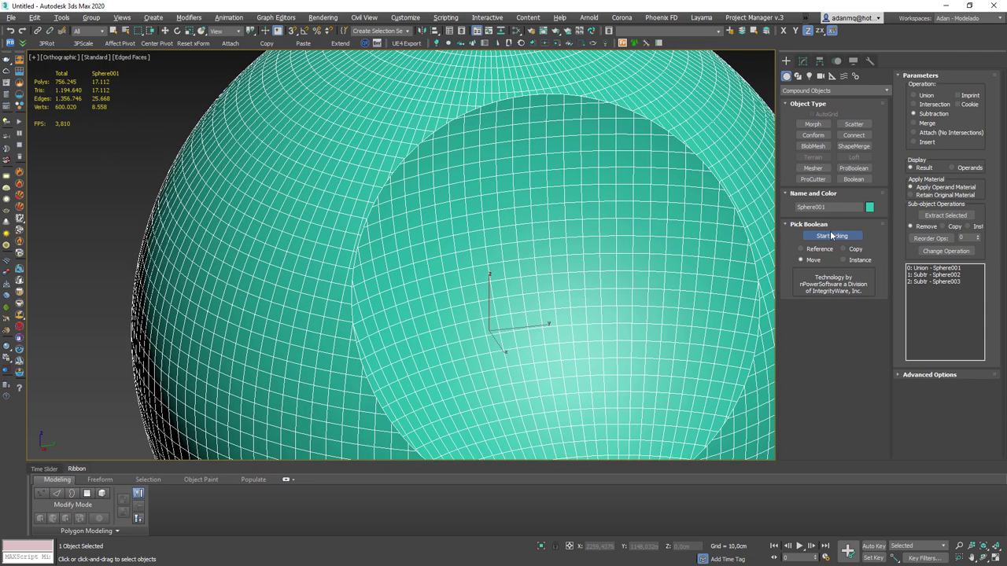
click(802, 61)
- Convert the ProBoolean sphere to an Editable Poly and work on its seam edges
right_click(819, 233)
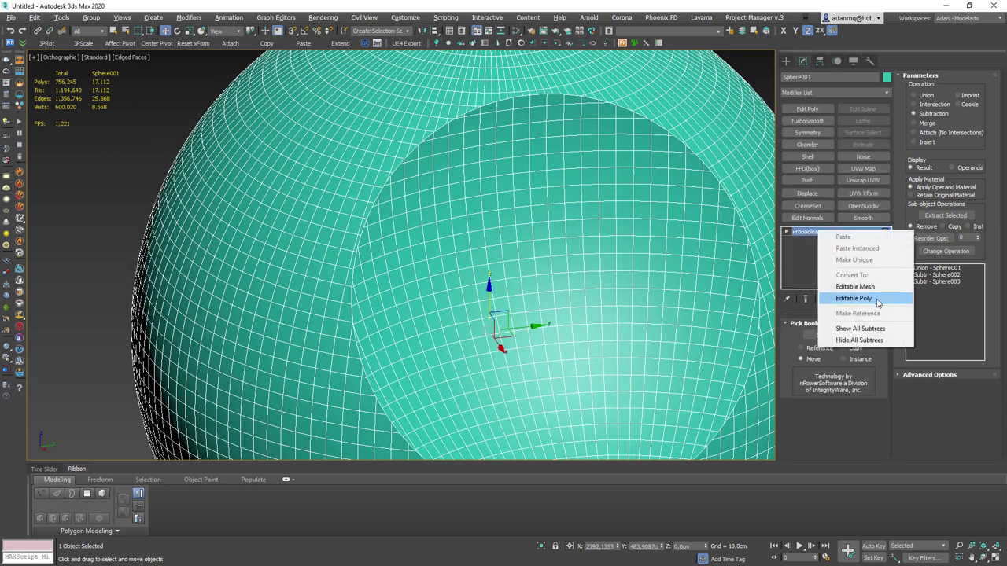
click(839, 301)
alt+middle_drag(398, 146, 440, 191)
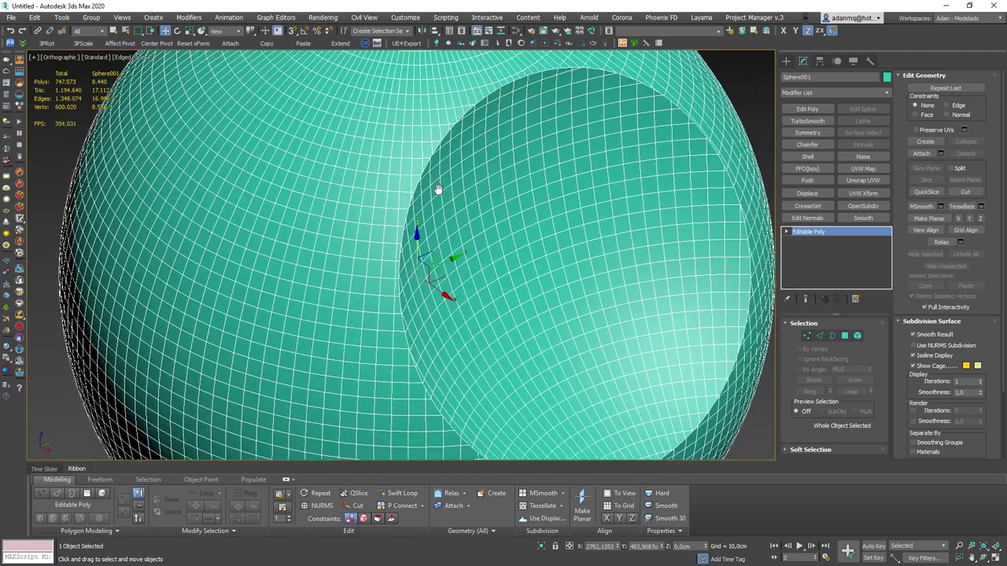
scroll(459, 120, up, 3)
key(2)
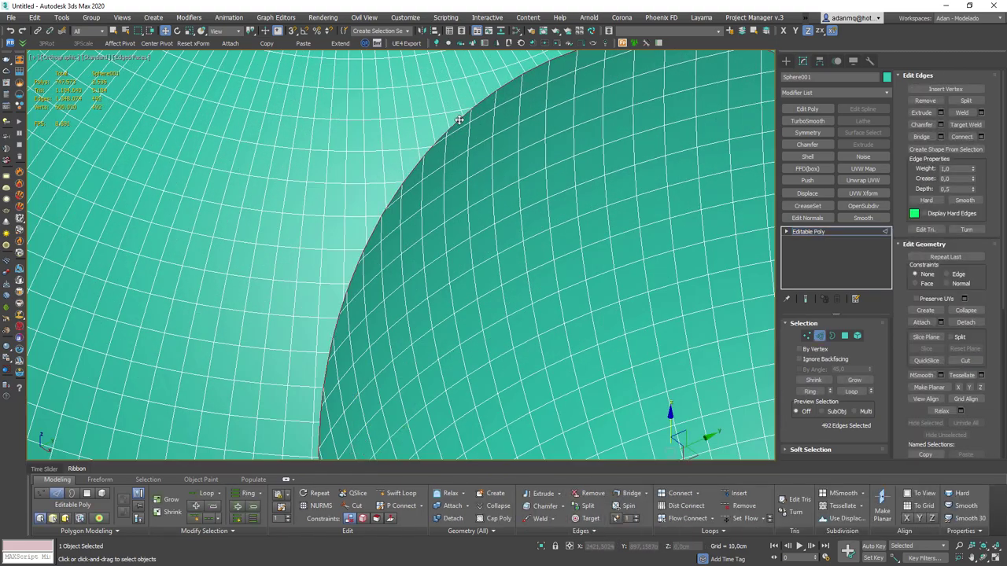
scroll(463, 117, down, 5)
scroll(364, 137, up, 5)
- Chamfer the edges around the cut-out hole by 3,8745cm and confirm
right_click(363, 138)
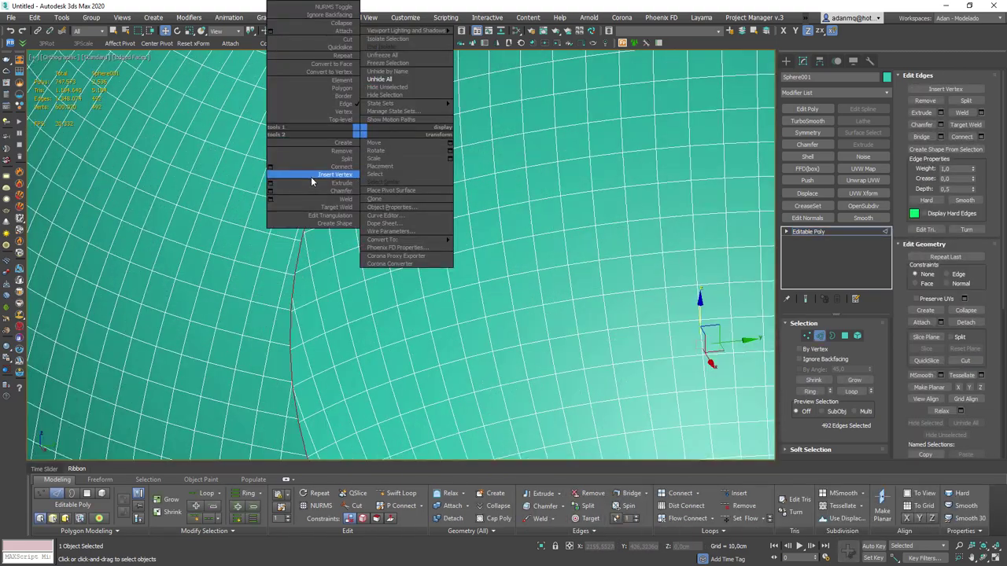
click(269, 191)
scroll(335, 266, up, 3)
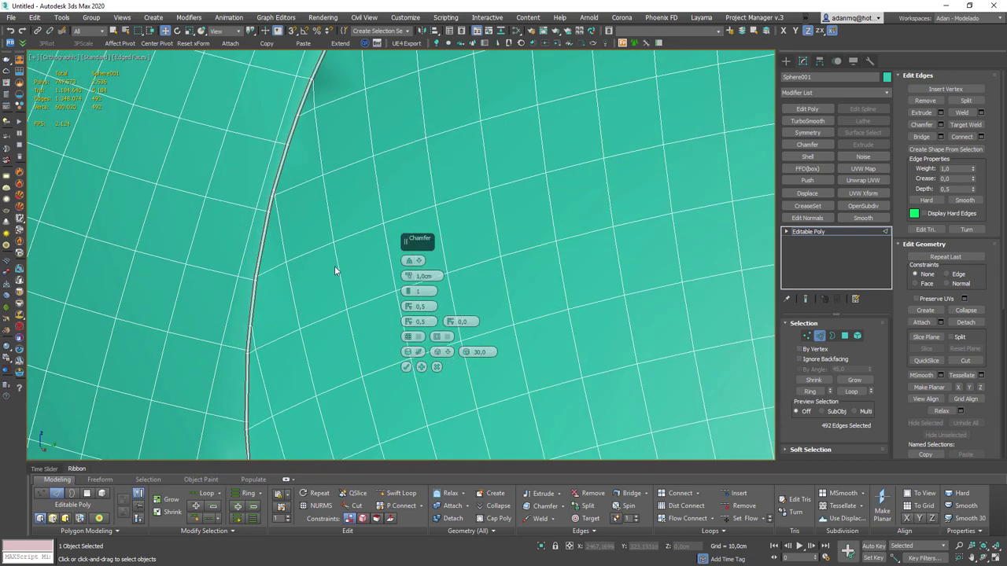
scroll(257, 300, up, 3)
scroll(256, 300, up, 3)
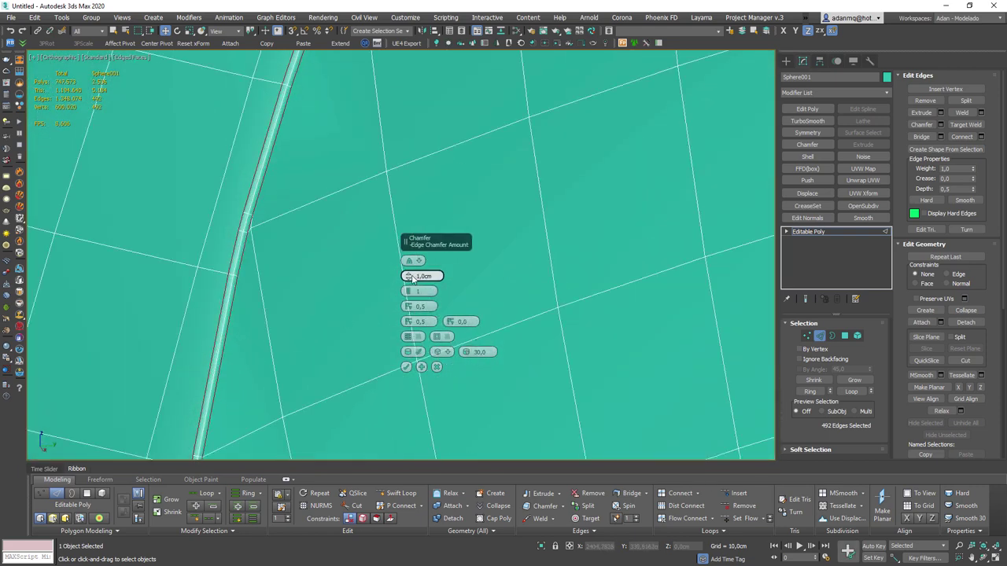
drag(408, 275, 400, 262)
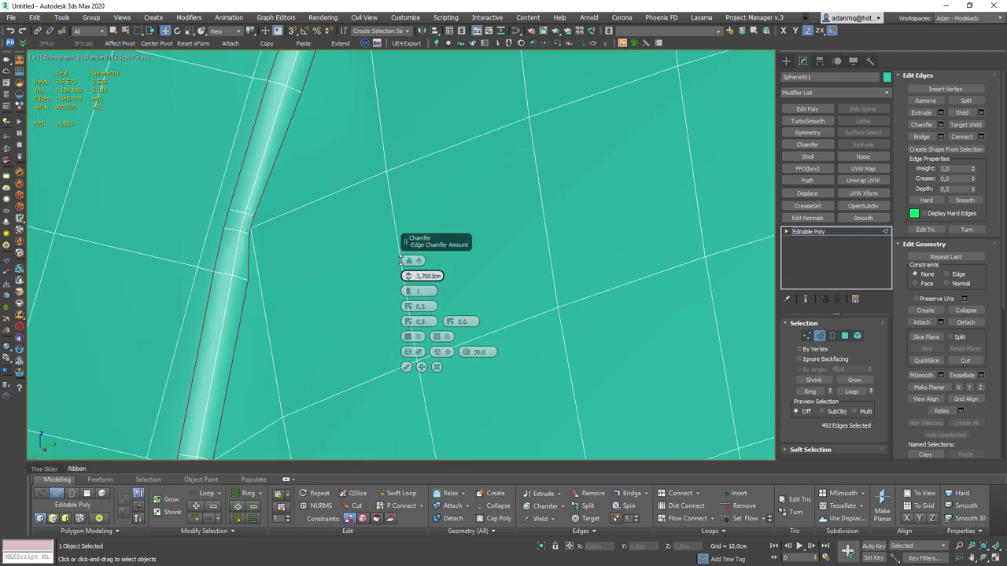
alt+middle_drag(256, 235, 236, 212)
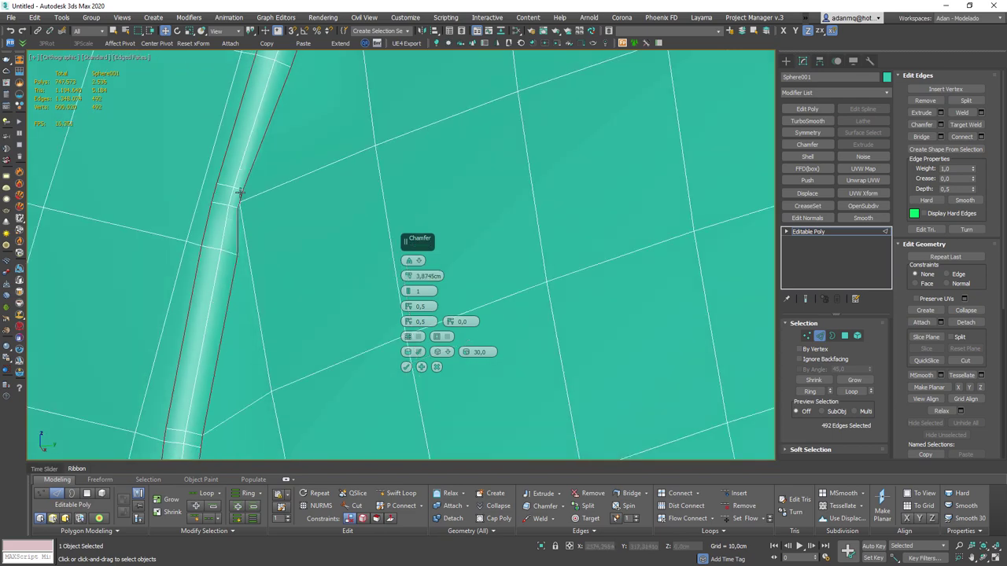
scroll(258, 247, down, 5)
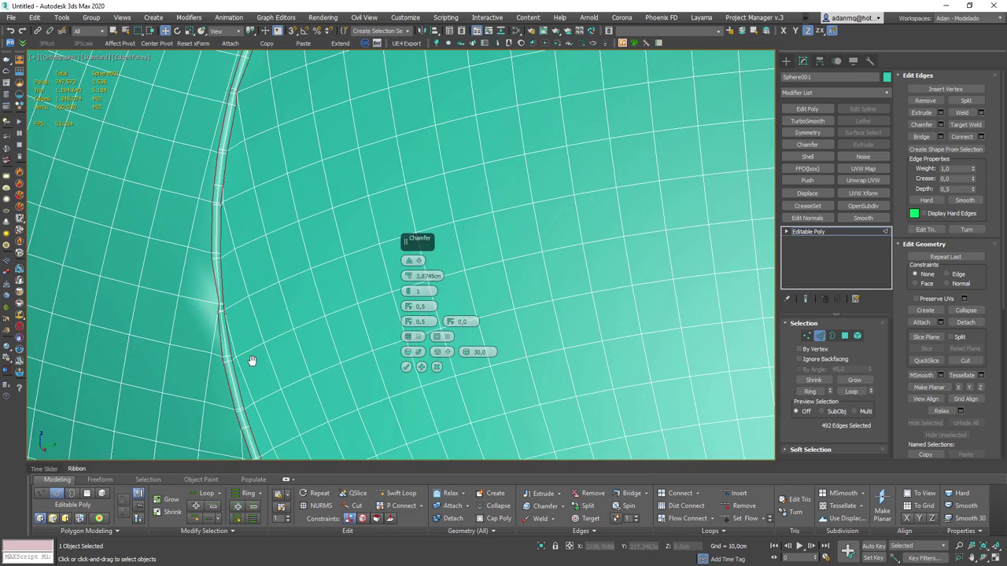
scroll(251, 360, down, 4)
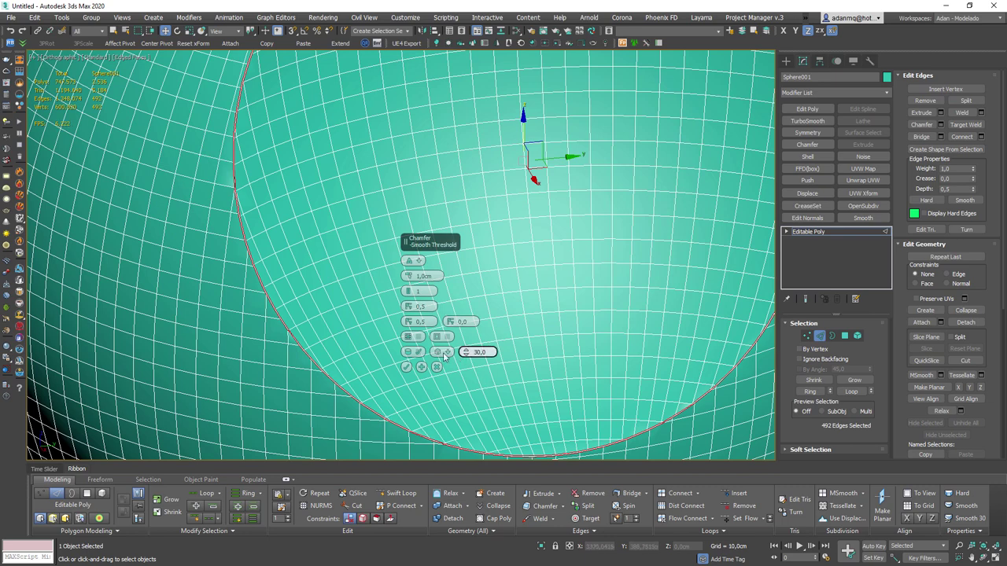
click(304, 241)
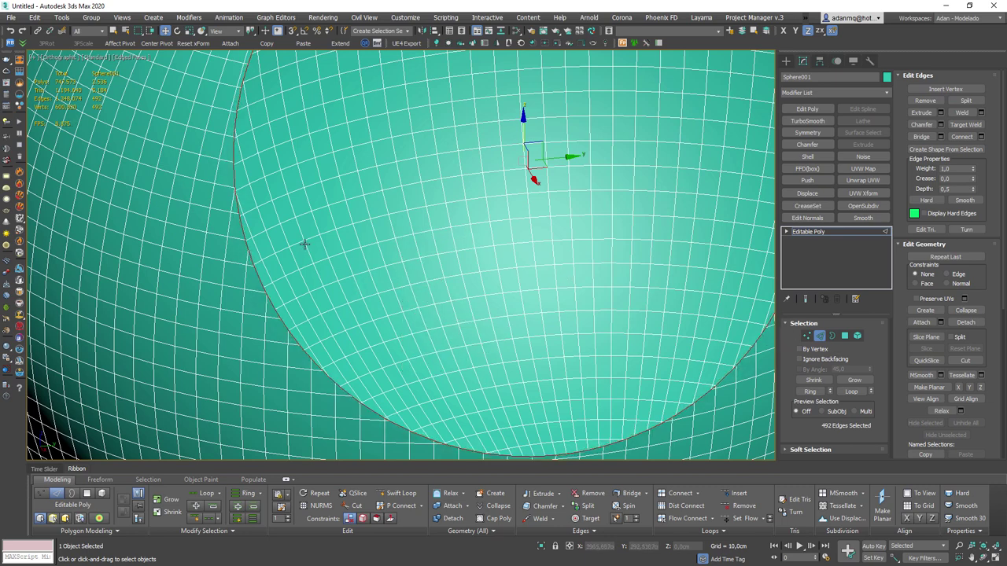
- Exit edge editing to the Editable Poly top level and turn Edged Faces back on
scroll(338, 260, down, 5)
key(F4)
mouse_move(370, 278)
alt+middle_down()
mouse_move(393, 267)
mouse_move(401, 291)
mouse_move(423, 263)
mouse_move(432, 305)
mouse_move(518, 284)
mouse_move(499, 273)
mouse_move(532, 223)
alt+middle_up()
scroll(424, 263, up, 5)
click(423, 264)
scroll(423, 263, down, 3)
click(818, 336)
key(F4)
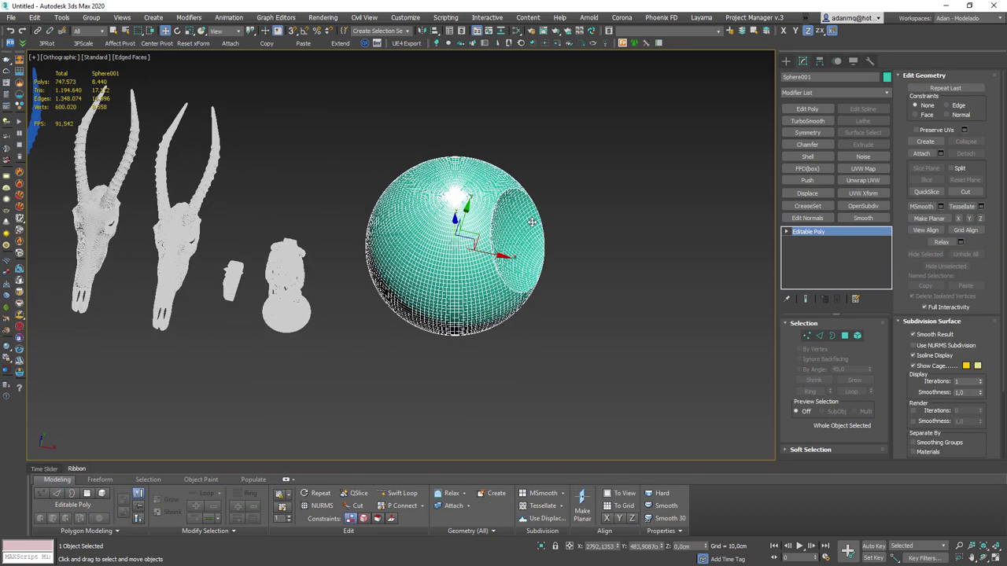
- Remesh the cut sphere in Quad Remesher with Target Quad Count 5000
alt+middle_drag(497, 282, 497, 273)
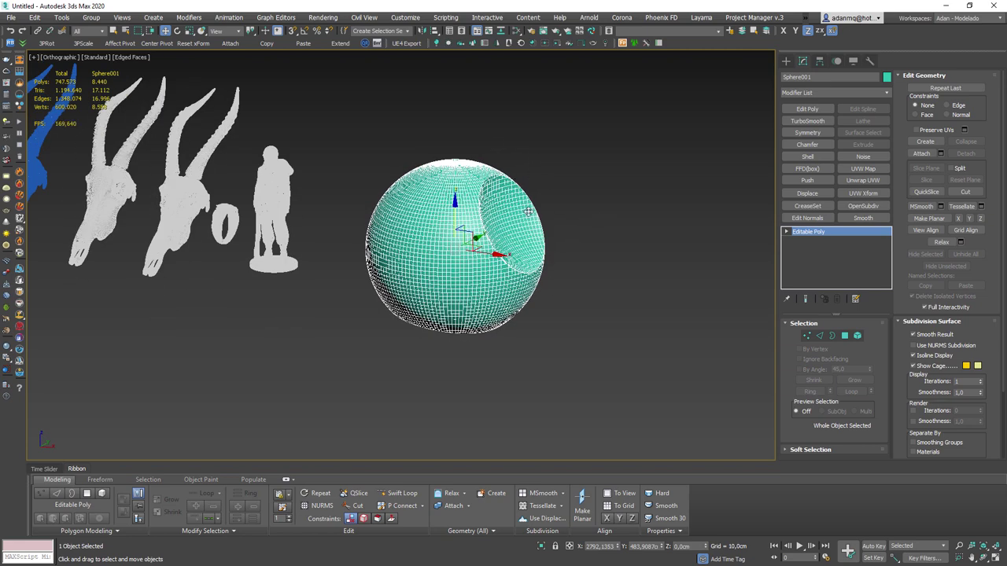
alt+middle_drag(506, 212, 497, 211)
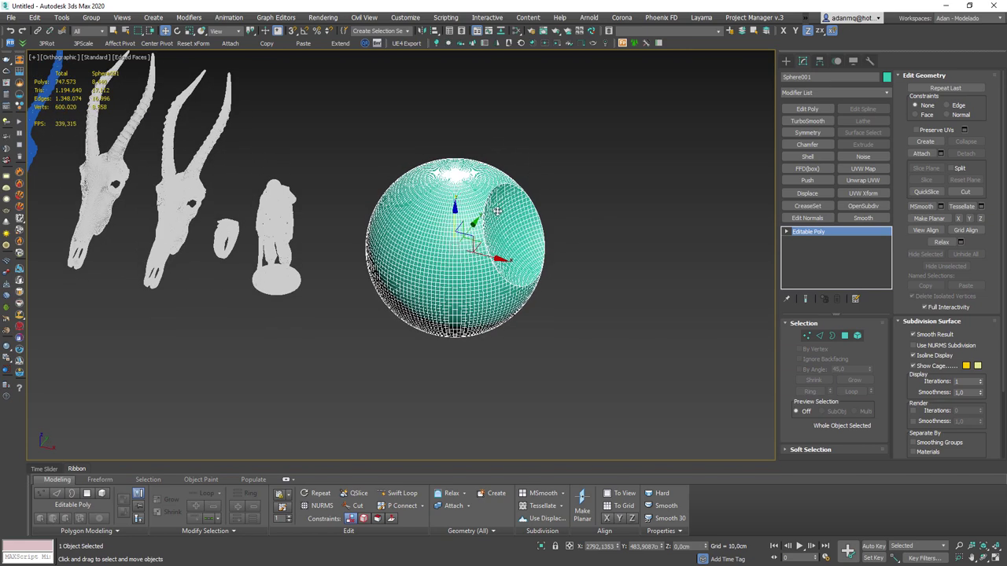
click(364, 43)
drag(488, 148, 729, 104)
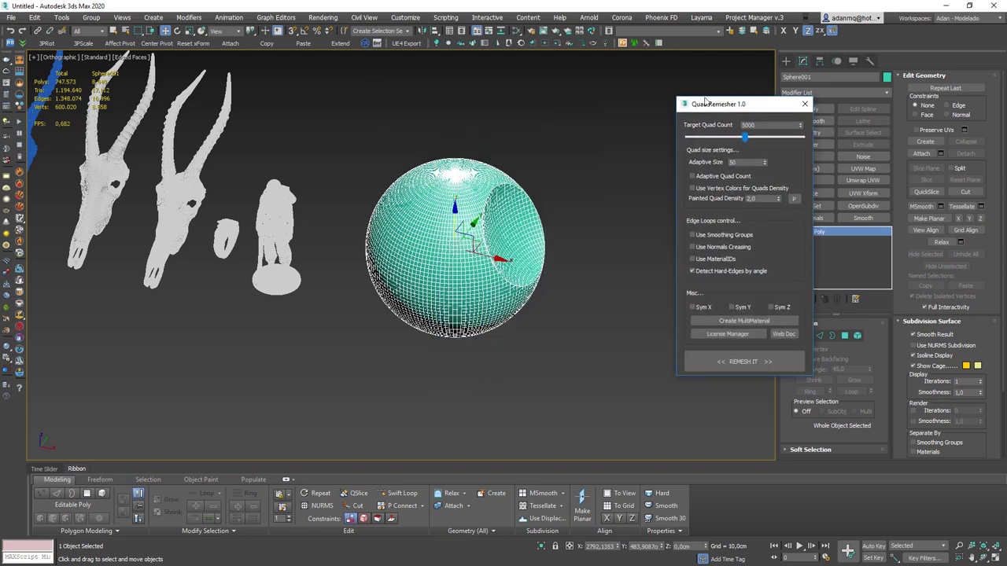
click(724, 364)
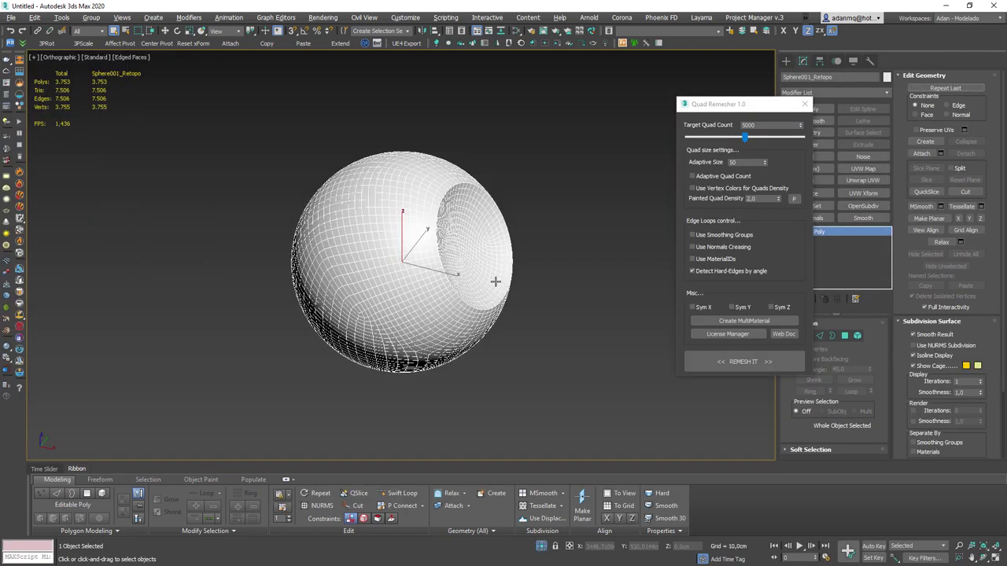
- Inspect the 3,753-polygon Sphere001_Retopo cavities with the wireframe overlay on and off
key(F4)
mouse_move(467, 279)
alt+middle_down()
mouse_move(613, 153)
mouse_move(485, 292)
alt+middle_up()
key(F4)
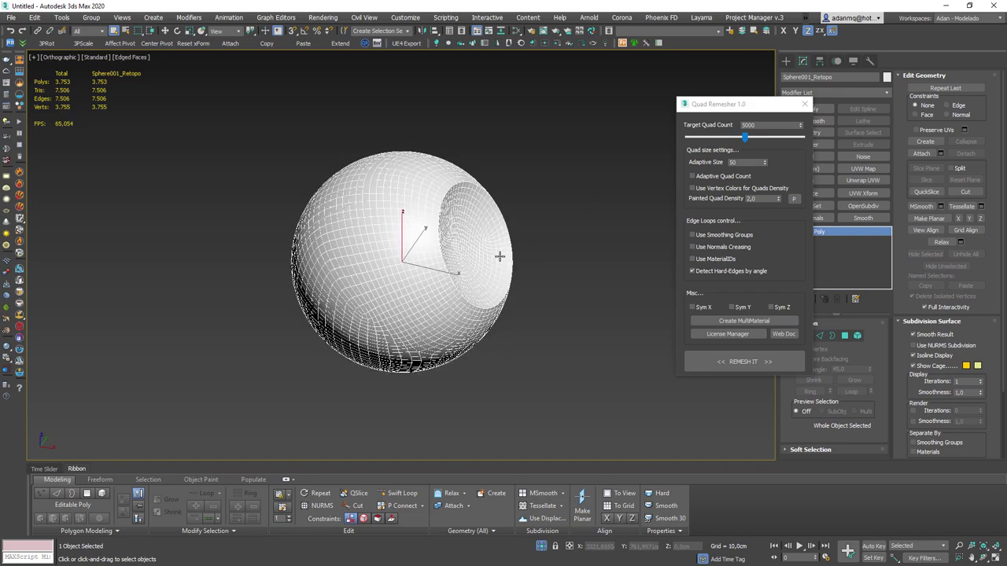
alt+middle_drag(498, 257, 451, 247)
scroll(464, 271, up, 4)
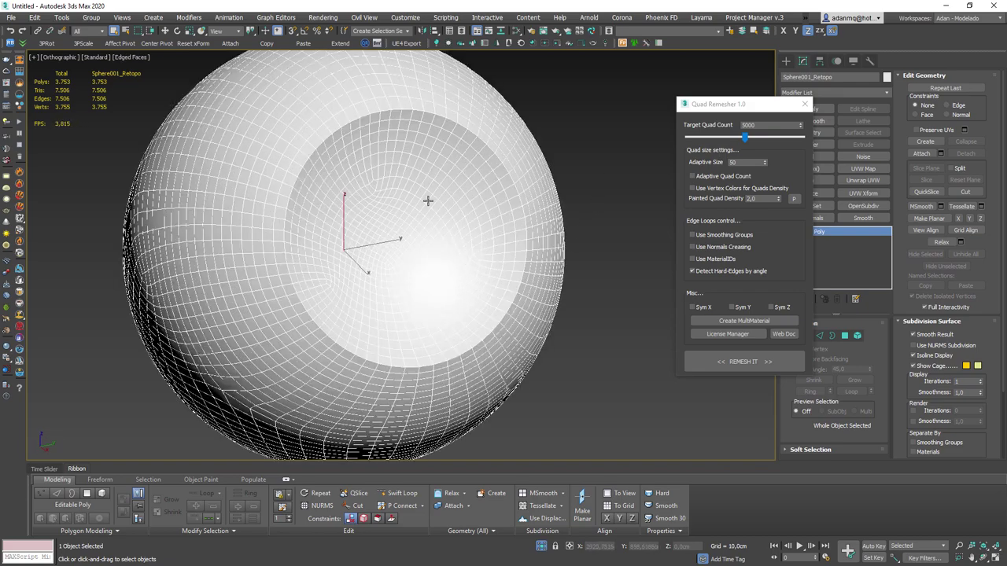
scroll(390, 318, down, 3)
mouse_move(377, 288)
alt+middle_down()
mouse_move(463, 283)
mouse_move(492, 213)
mouse_move(416, 275)
mouse_move(395, 225)
mouse_move(368, 270)
mouse_move(382, 260)
alt+middle_up()
key(F4)
scroll(382, 260, up, 6)
key(F4)
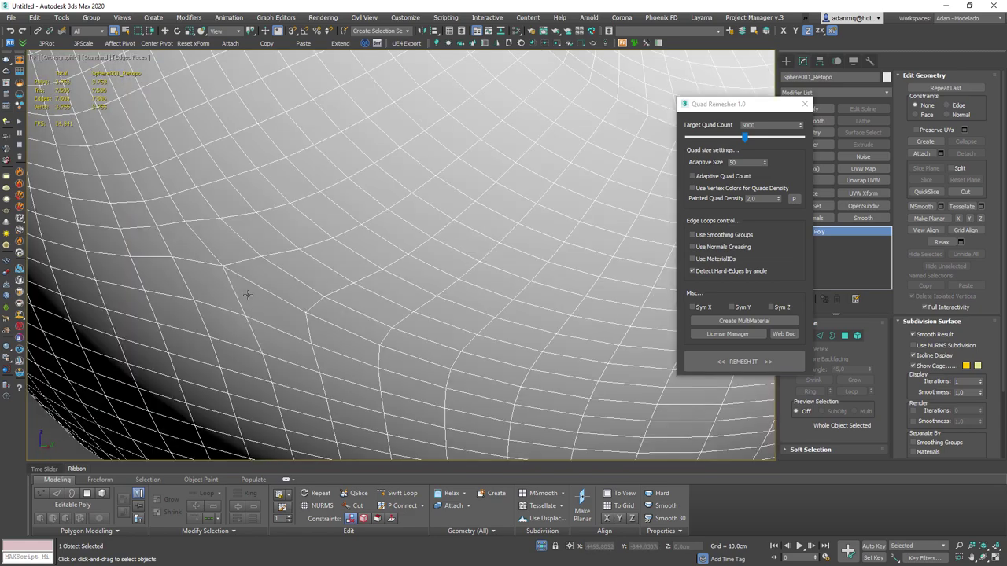
scroll(251, 276, down, 5)
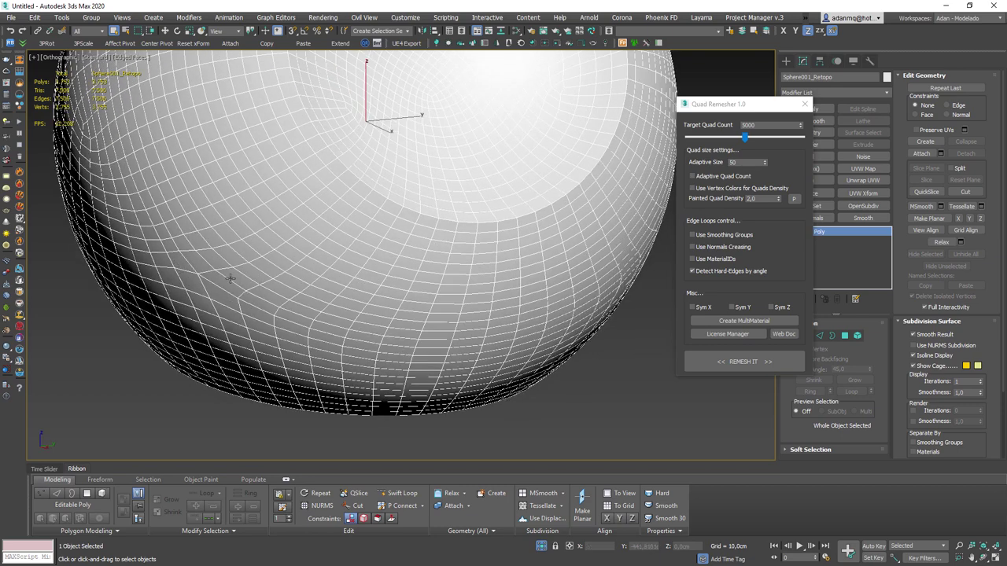
key(F4)
scroll(230, 277, down, 5)
mouse_move(362, 276)
alt+middle_down()
mouse_move(234, 330)
mouse_move(260, 306)
mouse_move(369, 314)
alt+middle_up()
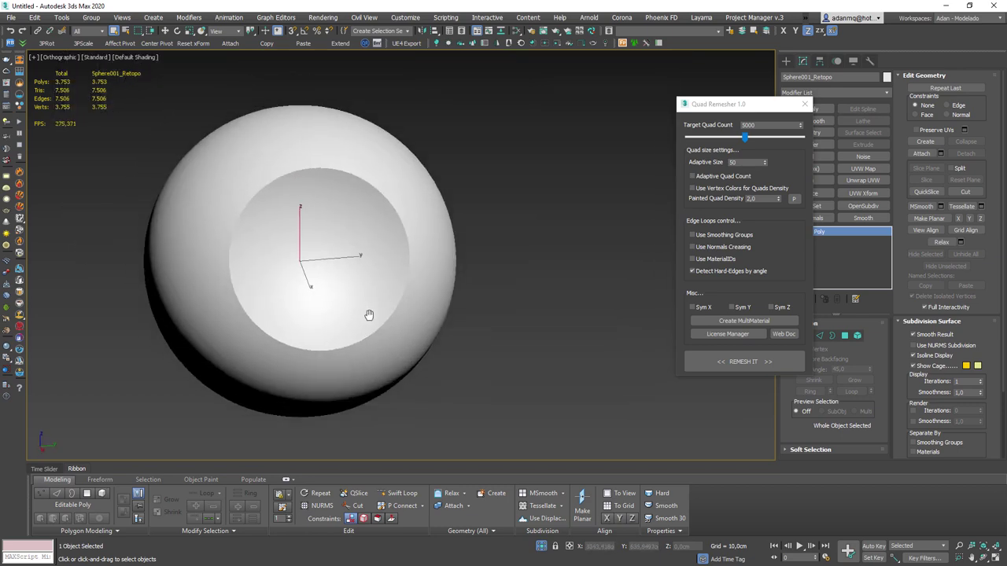
key(F4)
scroll(368, 315, up, 5)
- Select the edge loop around the first cavity rim in edge mode
key(2)
double_click(387, 128)
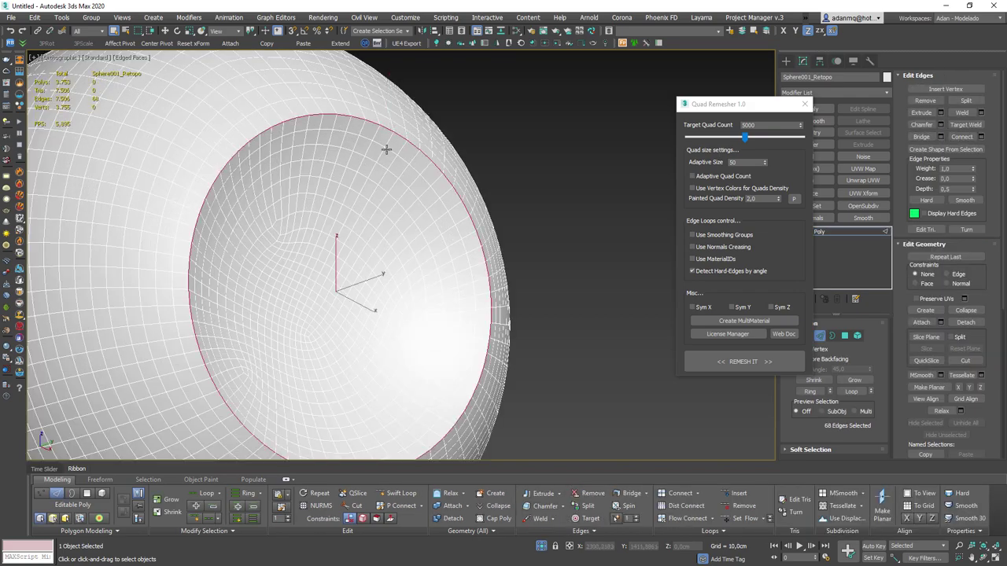
scroll(387, 148, down, 5)
alt+middle_drag(386, 149, 423, 180)
scroll(423, 180, up, 5)
- Add the second rim loop to the selection and chamfer both cavity rim loops
scroll(320, 297, down, 2)
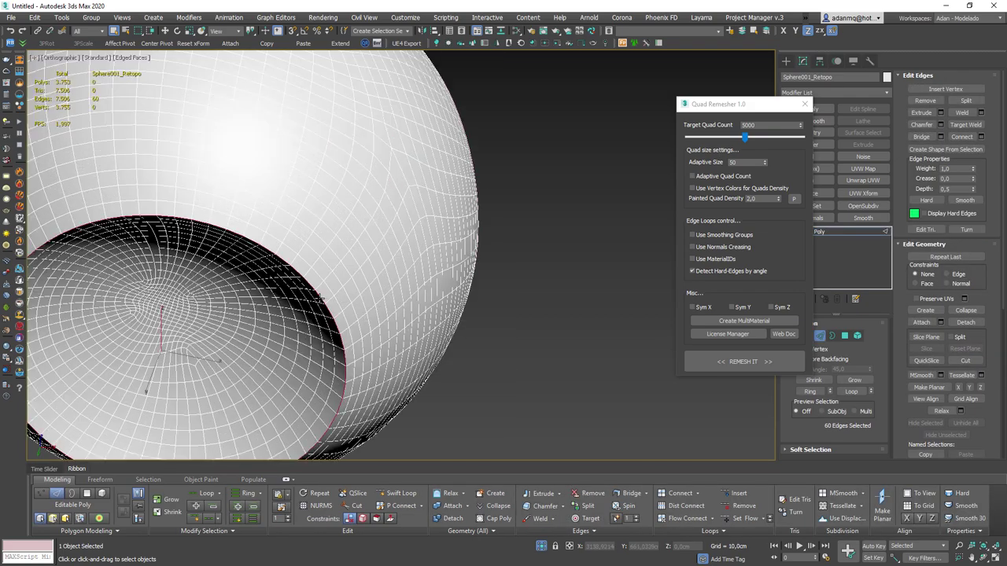
scroll(320, 297, down, 3)
mouse_move(321, 297)
alt+middle_down()
mouse_move(440, 229)
mouse_move(412, 166)
alt+middle_up()
scroll(378, 235, up, 5)
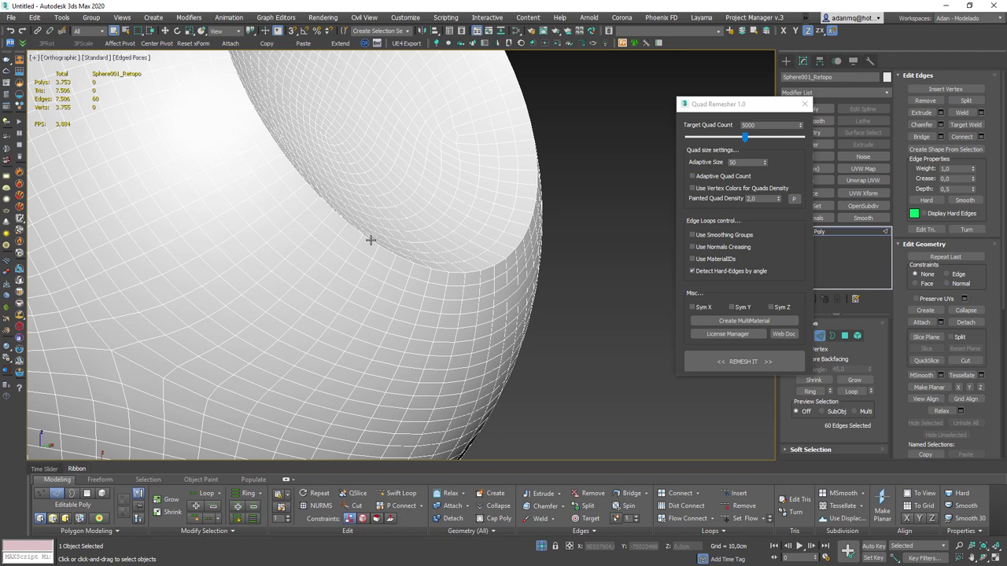
ctrl+double_click(371, 240)
right_click(365, 237)
click(277, 298)
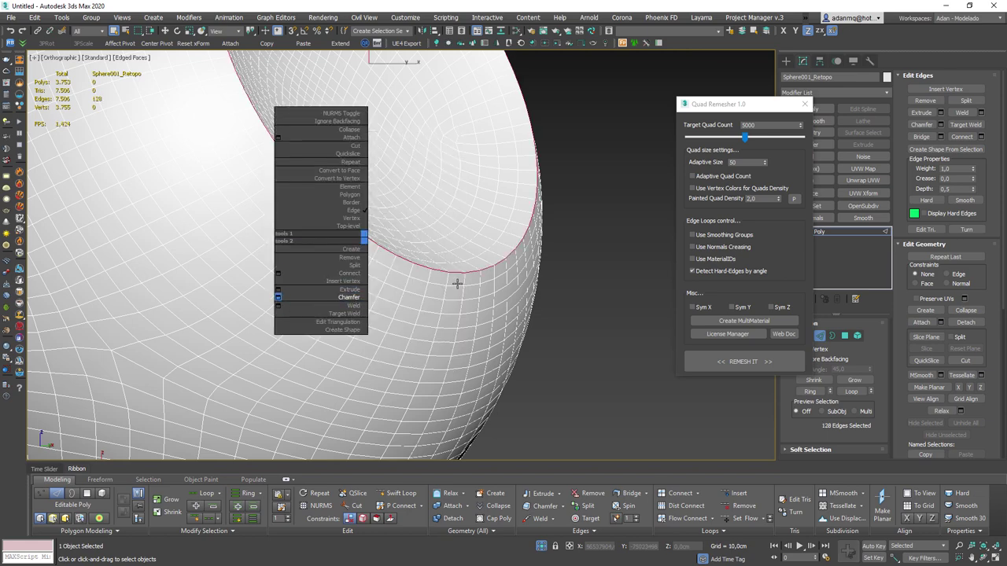
mouse_move(408, 276)
mouse_down()
mouse_move(411, 260)
mouse_move(409, 291)
mouse_up()
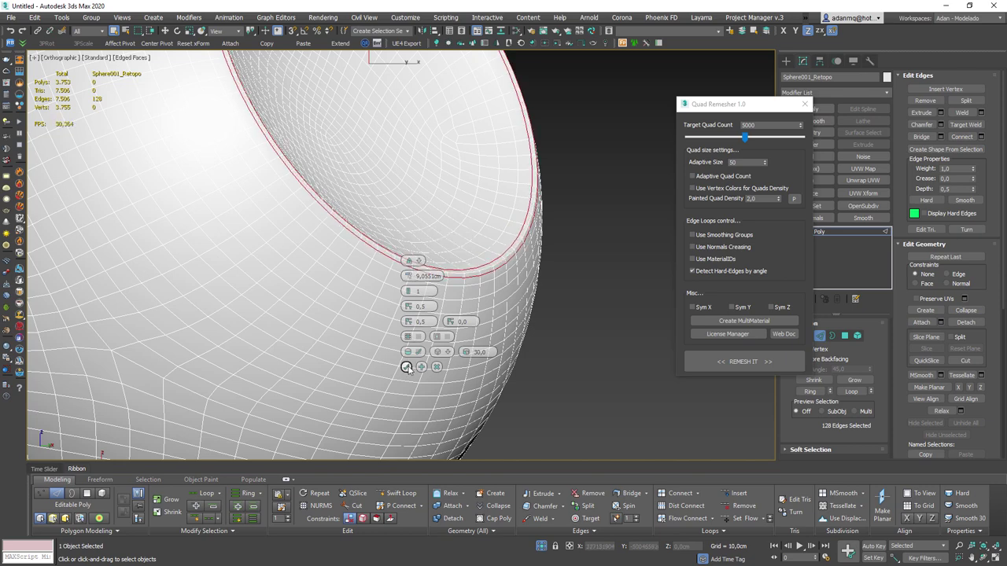
click(406, 367)
- Close Quad Remesher and apply TurboSmooth to the whole sphere, reaching 32,072 polygons
click(804, 104)
key(2)
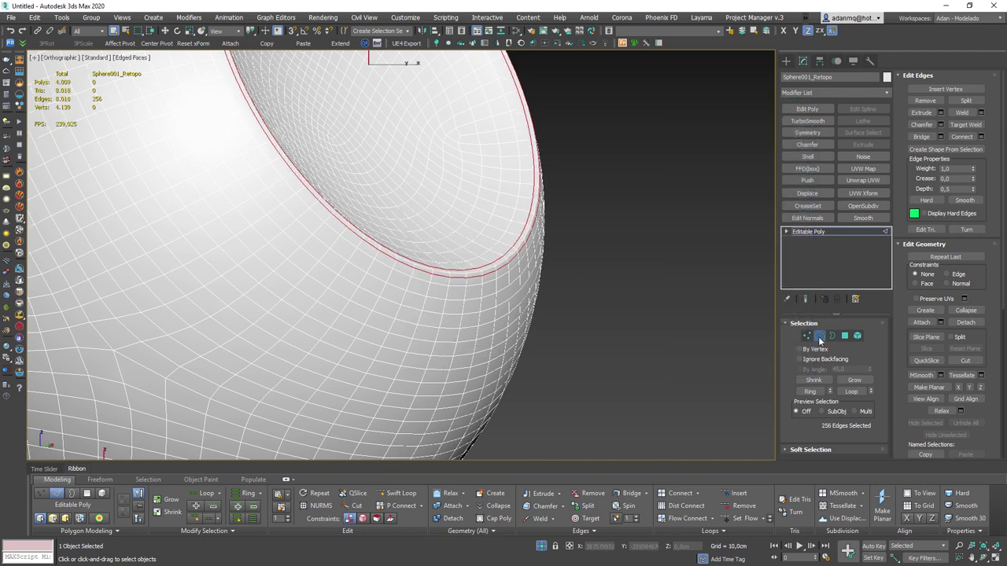
key(F4)
click(807, 121)
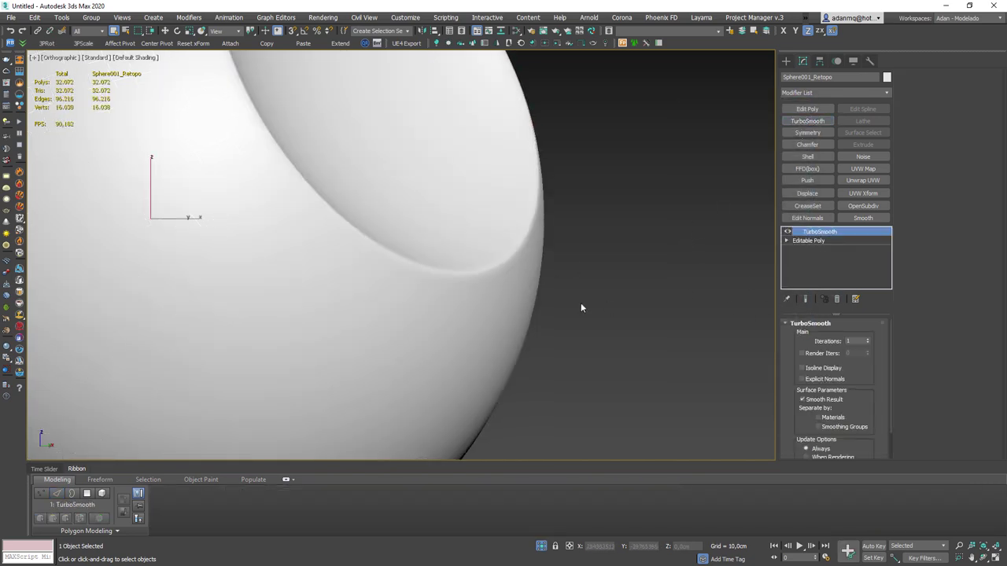
scroll(581, 302, down, 5)
mouse_move(506, 299)
alt+middle_down()
mouse_move(350, 345)
mouse_move(461, 315)
mouse_move(540, 349)
alt+middle_up()
scroll(518, 287, up, 5)
key(F4)
scroll(517, 286, down, 3)
mouse_move(518, 286)
alt+middle_down()
mouse_move(543, 259)
mouse_move(483, 269)
mouse_move(457, 288)
alt+middle_up()
key(F4)
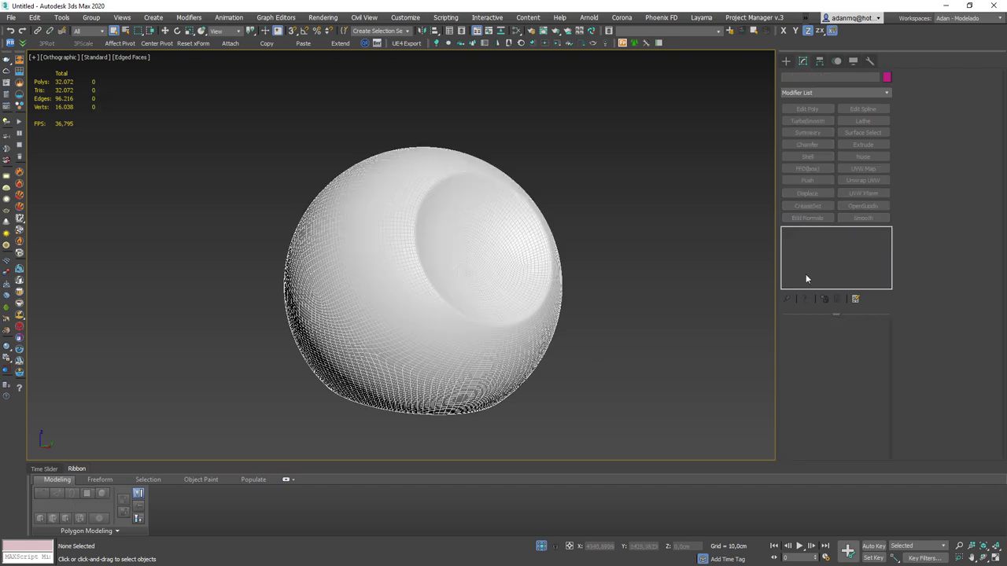
- Exit isolation, delete the finished sphere and switch to the front view
click(541, 546)
key(Delete)
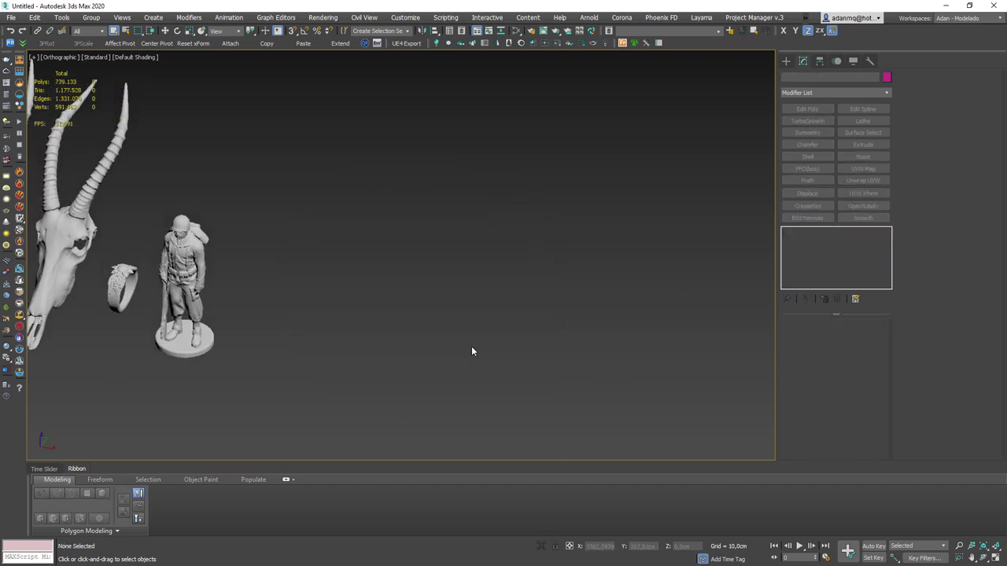
scroll(471, 346, down, 3)
key(f)
scroll(555, 276, up, 3)
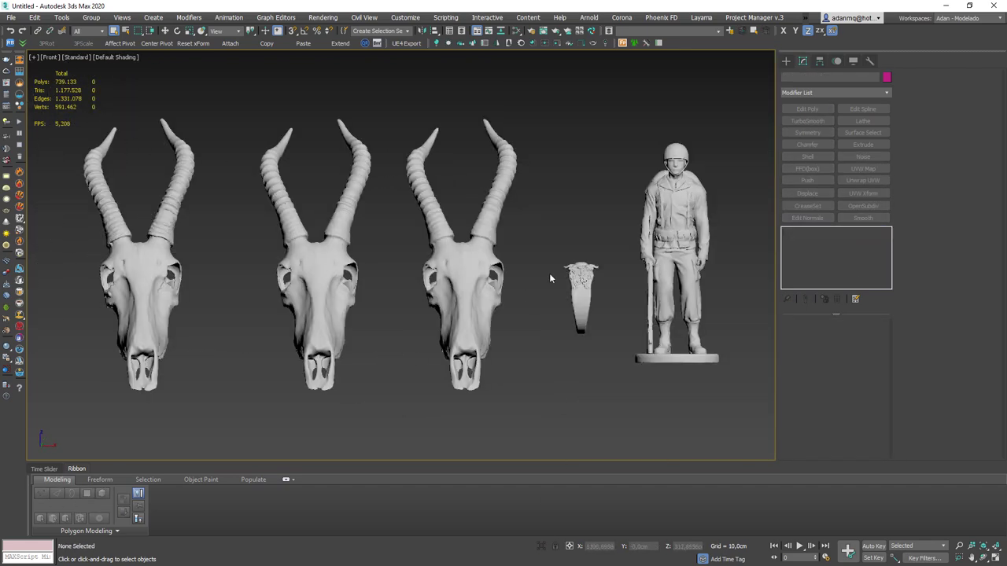
scroll(562, 210, down, 3)
- Draw the plate's rectangle outline as a 2D shape
click(789, 63)
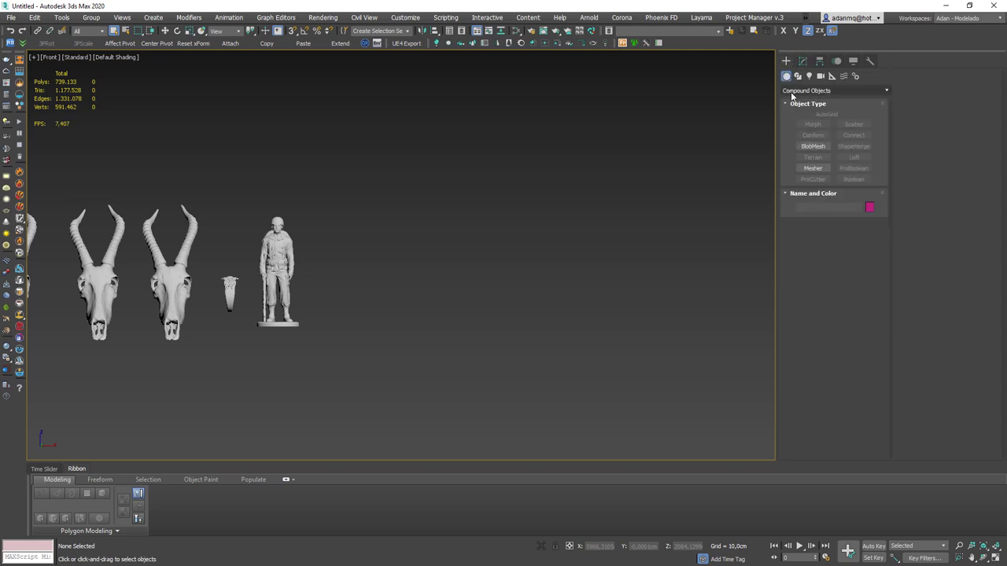
click(834, 90)
click(818, 100)
click(797, 75)
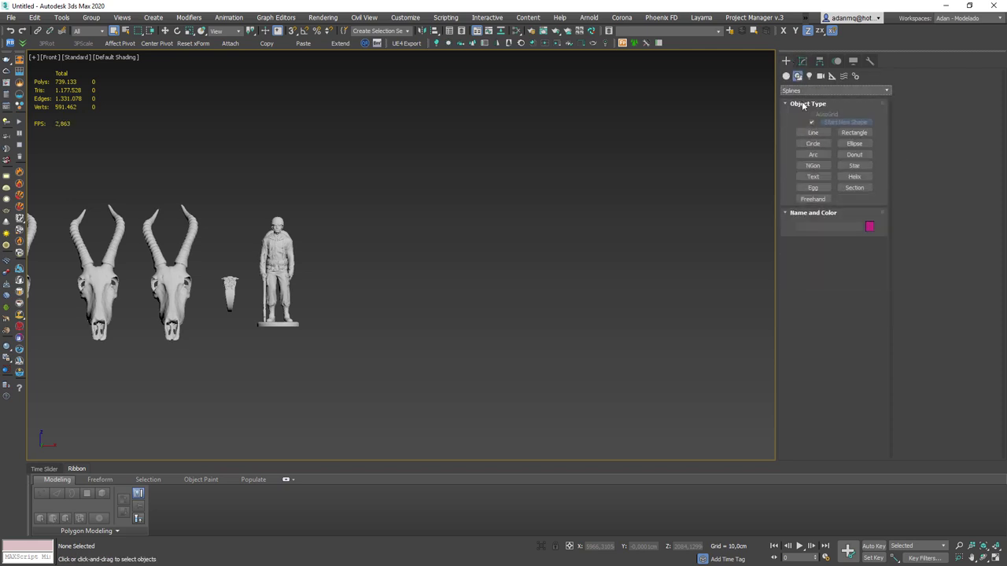
click(854, 133)
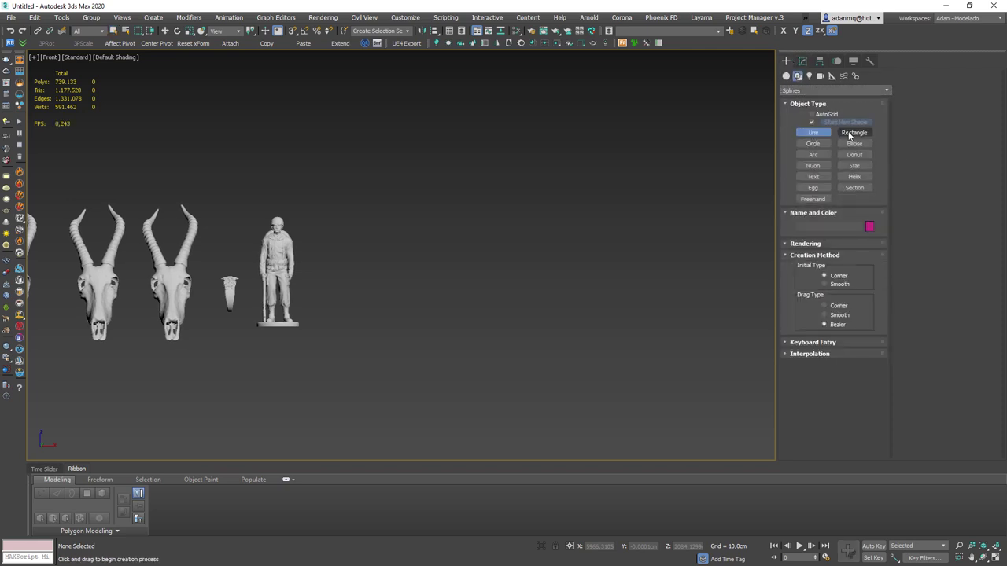
middle_drag(514, 227, 398, 240)
drag(397, 240, 686, 390)
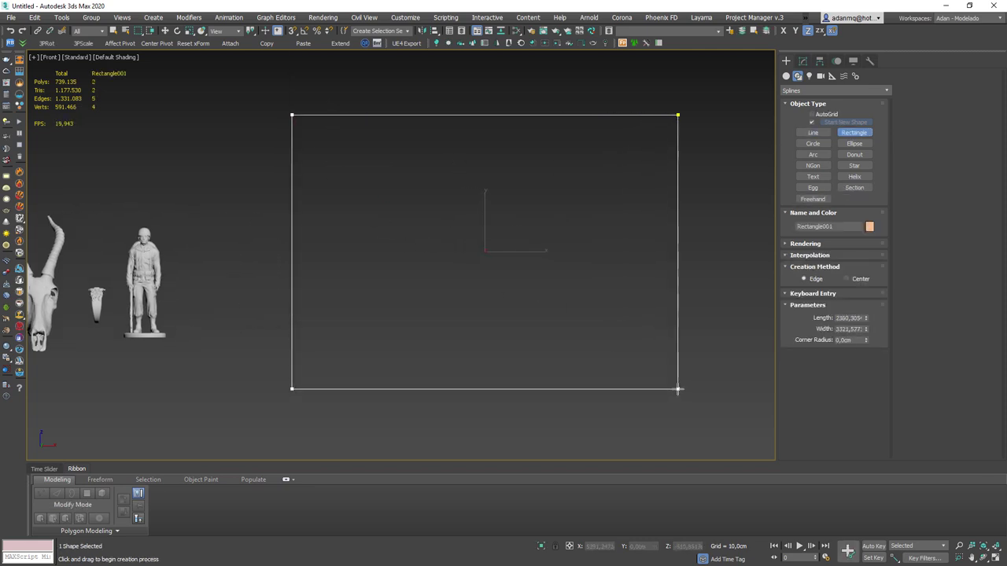
- Draw a small circle at the upper right and a larger circle in the left half
click(824, 147)
drag(601, 199, 642, 232)
drag(384, 284, 454, 332)
key(w)
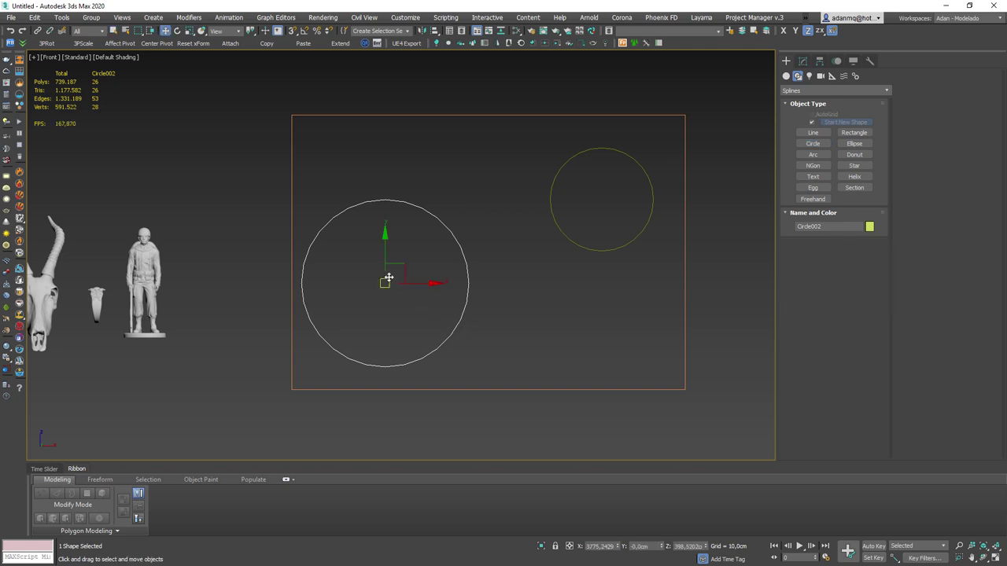
drag(422, 269, 451, 266)
- Convert Rectangle001 to an Editable Spline and attach both circles to it
click(637, 389)
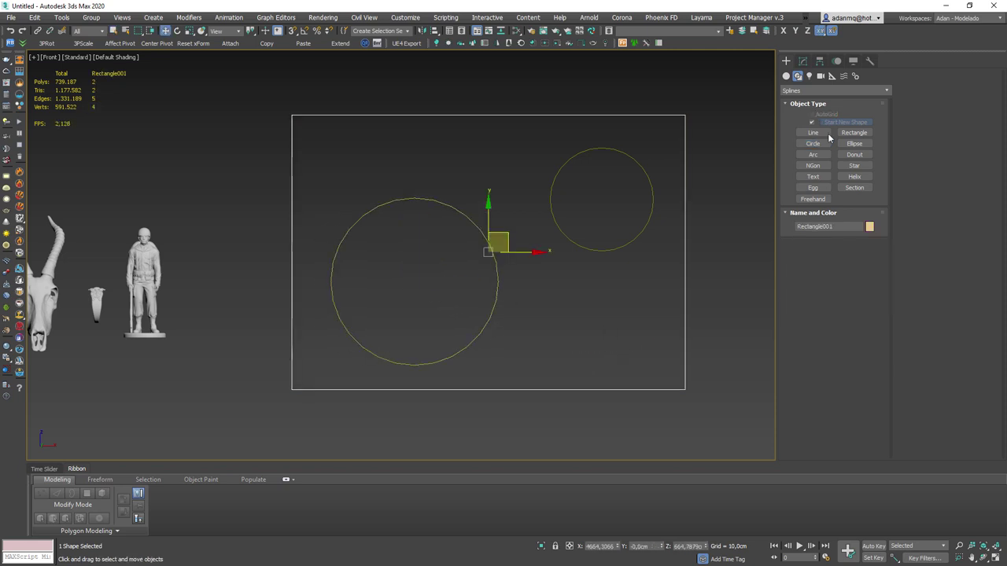
click(801, 62)
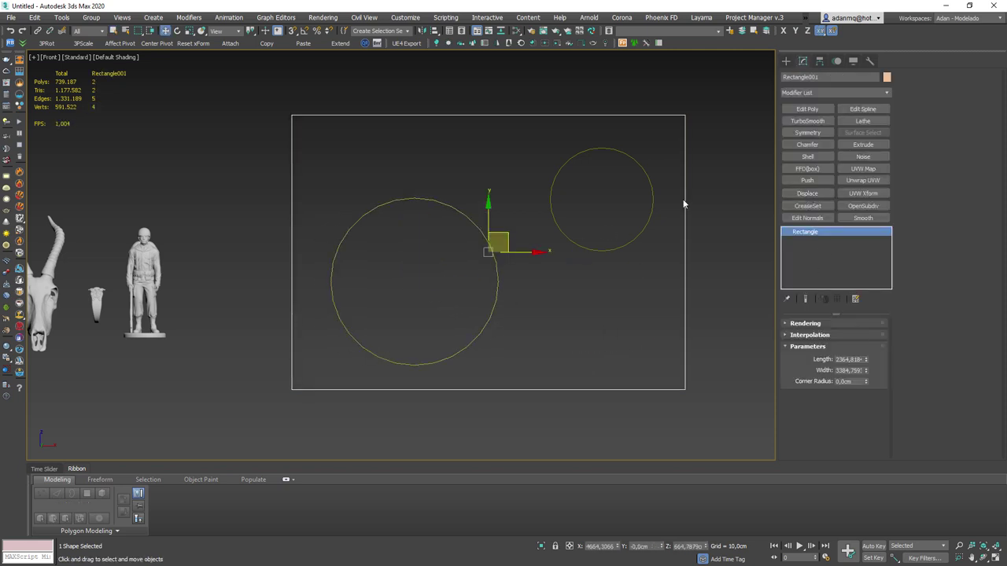
right_click(801, 232)
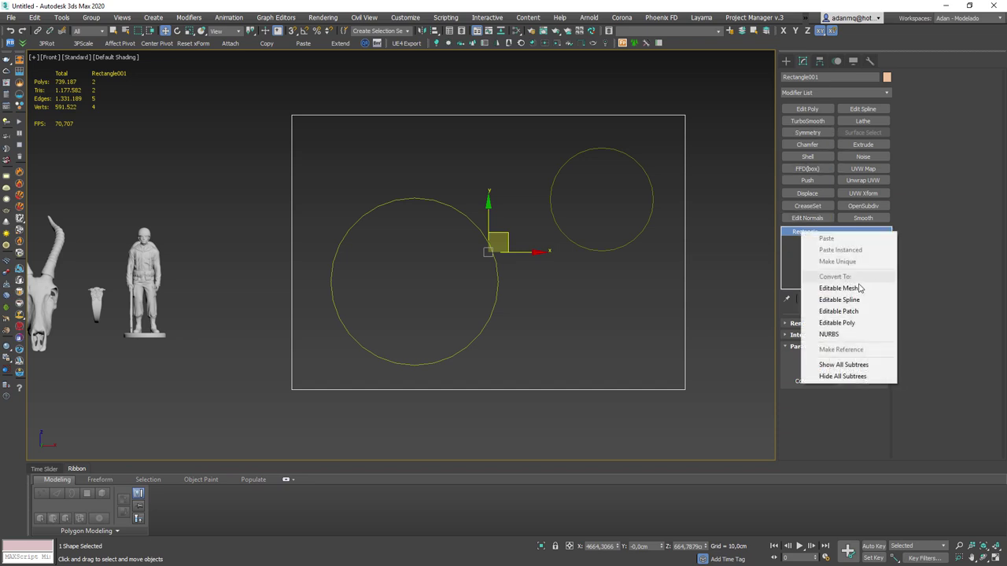
click(853, 302)
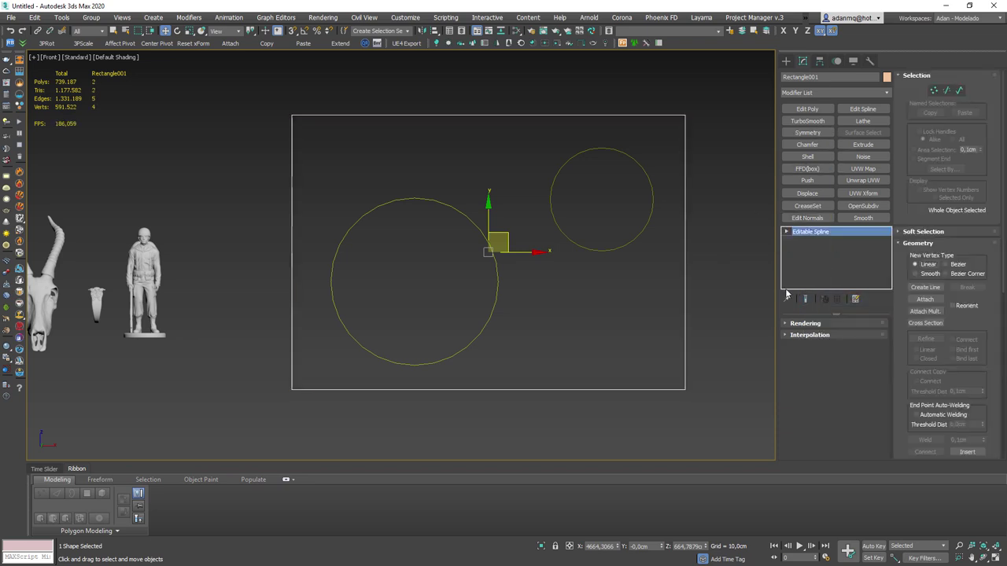
click(925, 299)
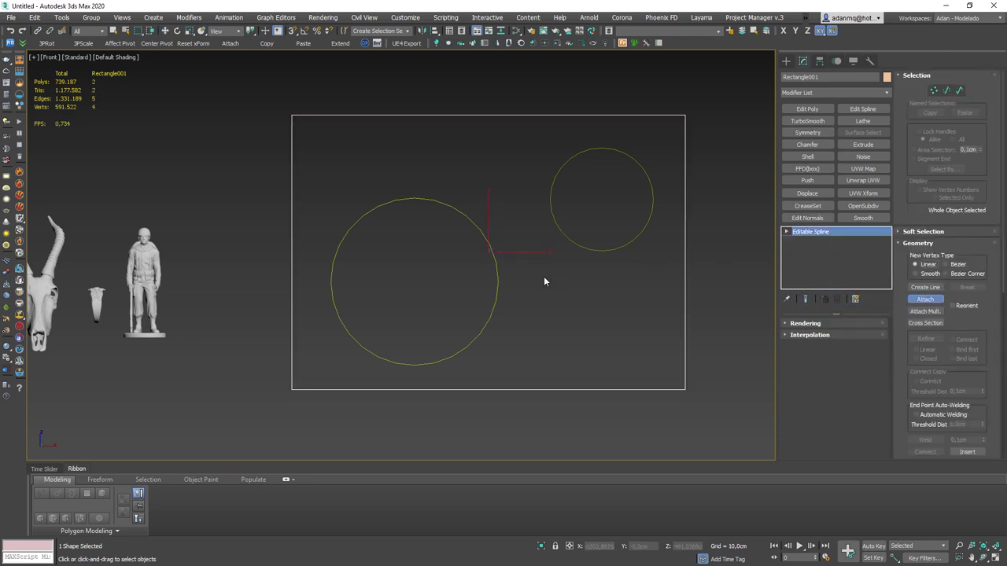
click(599, 252)
click(497, 258)
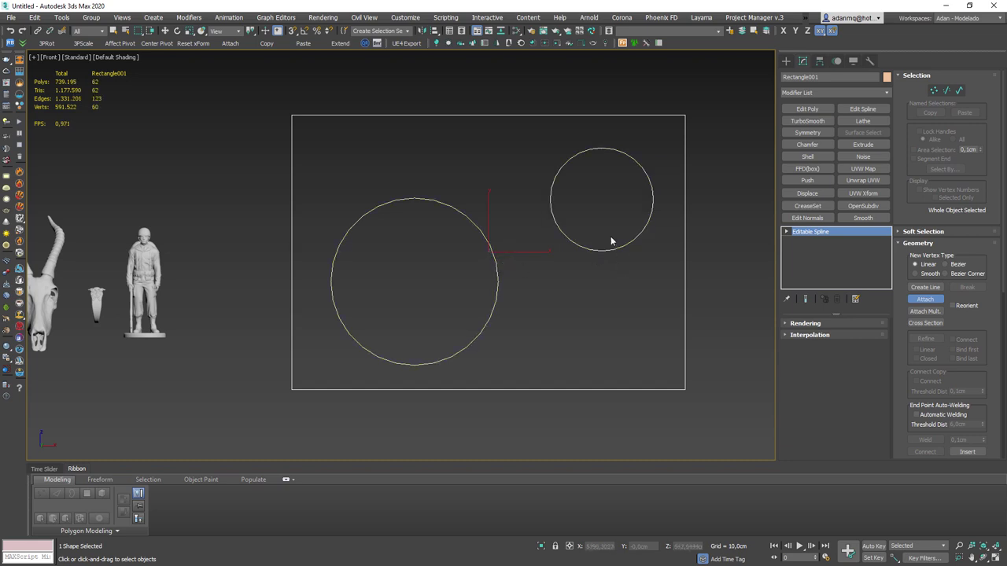
right_click(611, 236)
right_click(812, 234)
- Convert the combined shape to an Editable Poly and check its hole borders
click(881, 321)
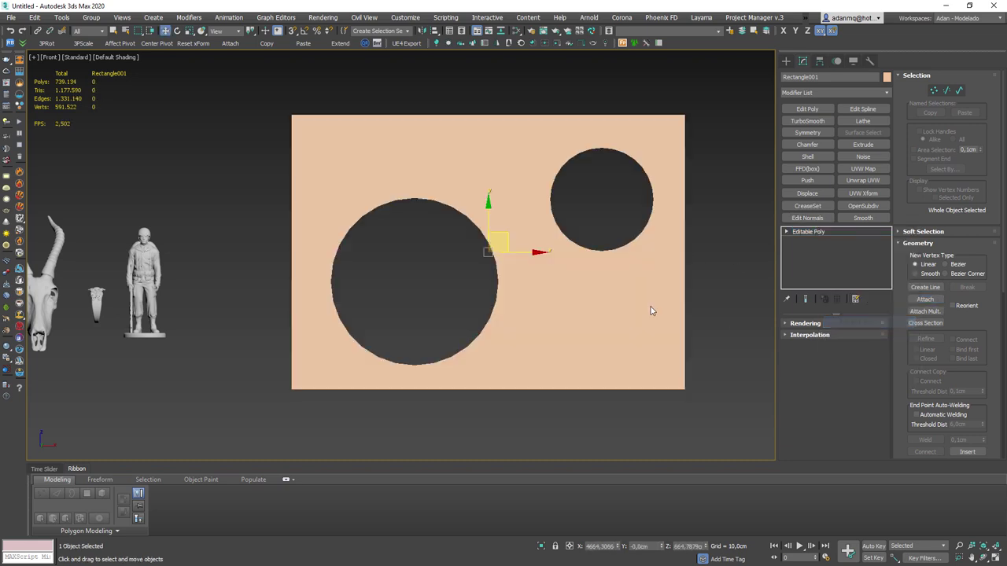
mouse_move(449, 288)
alt+middle_down()
mouse_move(411, 321)
mouse_move(468, 297)
mouse_move(434, 212)
mouse_move(341, 265)
mouse_move(370, 286)
alt+middle_up()
scroll(433, 212, up, 3)
scroll(433, 211, up, 3)
scroll(433, 211, down, 5)
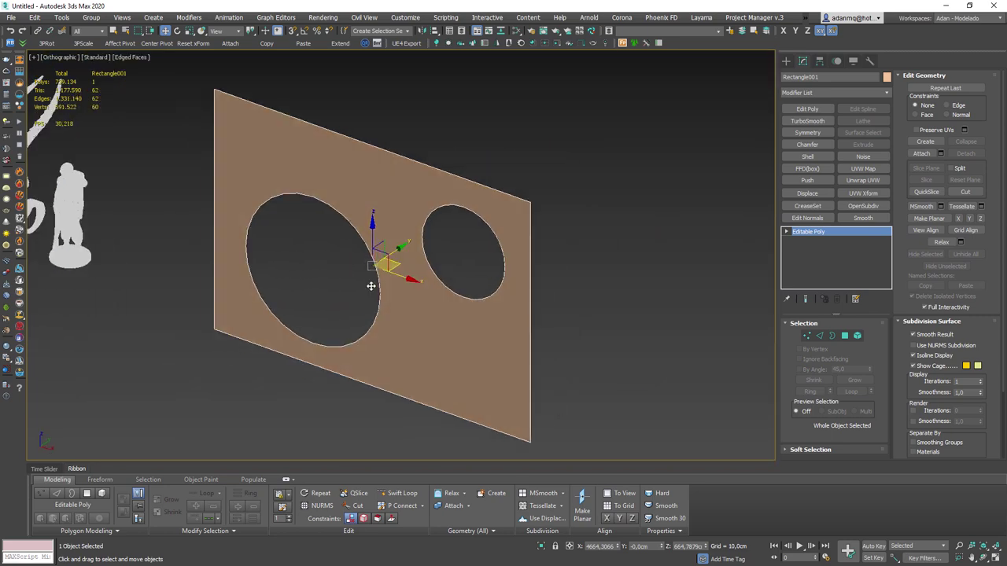
key(3)
click(835, 337)
- Add a Shell modifier (Outer Amount about 122,92cm) and a Chamfer modifier (Amount 27,9511cm)
click(807, 157)
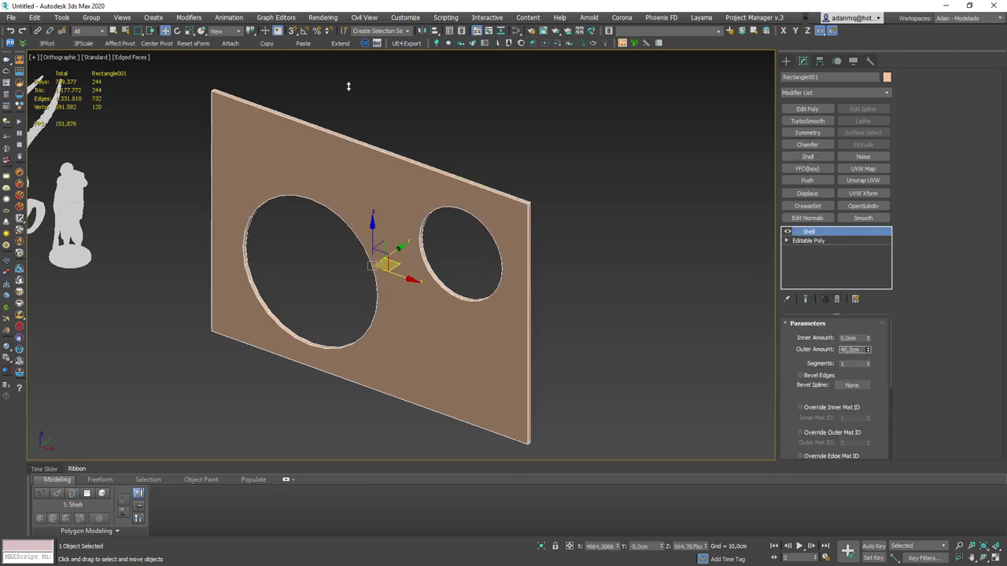
drag(834, 156, 326, 211)
click(808, 145)
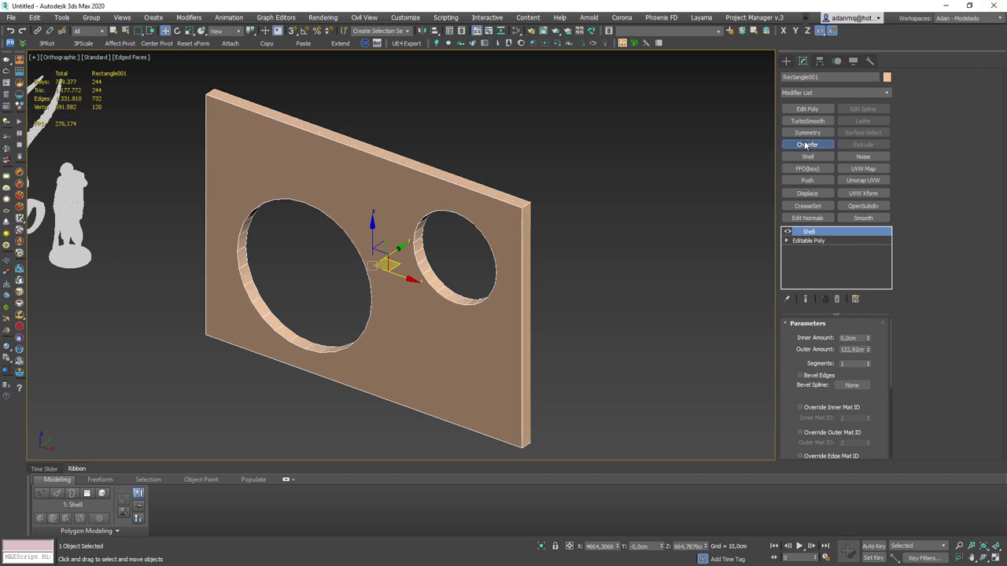
scroll(461, 197, up, 3)
scroll(341, 209, up, 3)
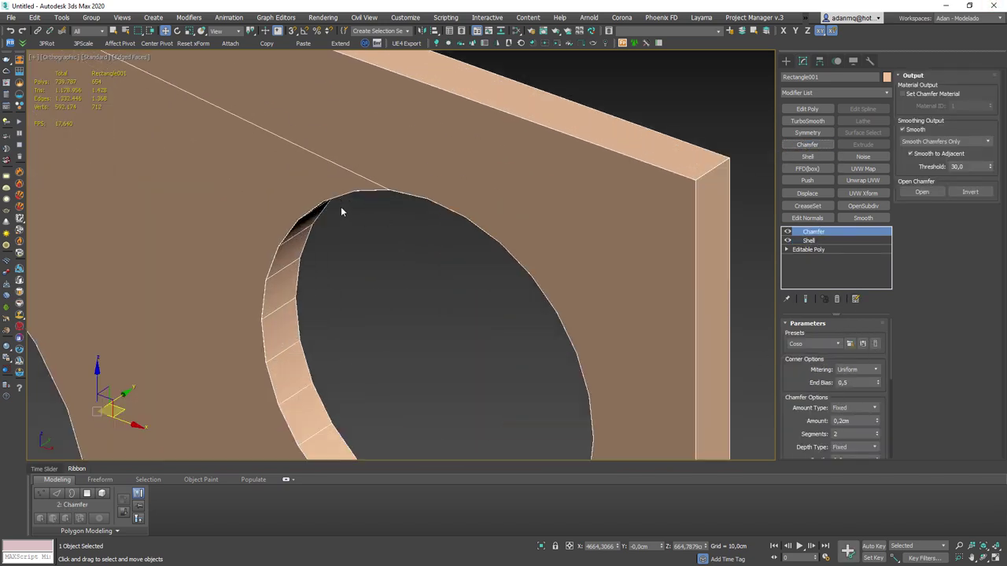
scroll(326, 241, up, 3)
drag(877, 426, 740, 183)
scroll(402, 184, down, 6)
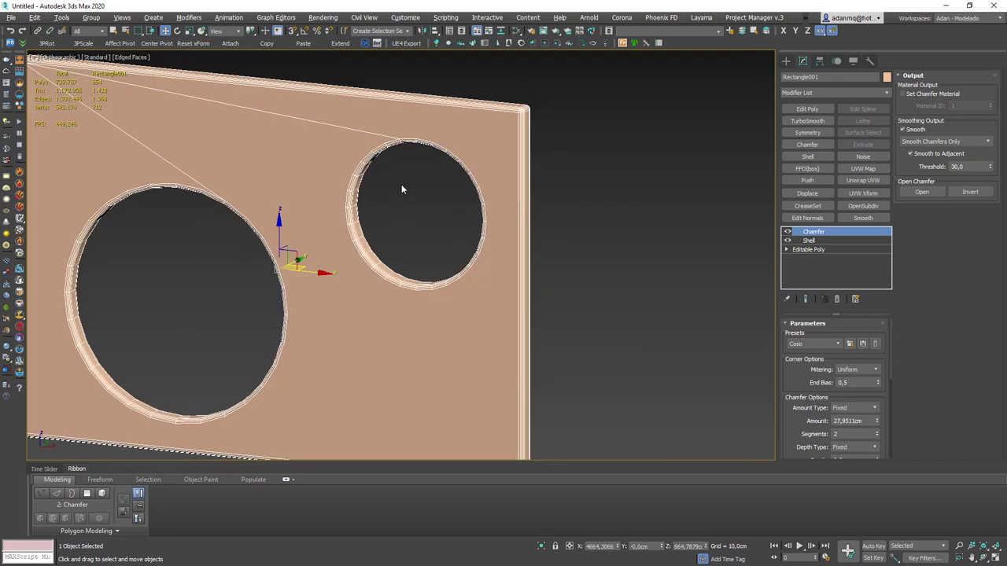
key(F4)
mouse_move(406, 228)
alt+middle_down()
mouse_move(401, 200)
mouse_move(434, 218)
alt+middle_up()
scroll(435, 218, up, 3)
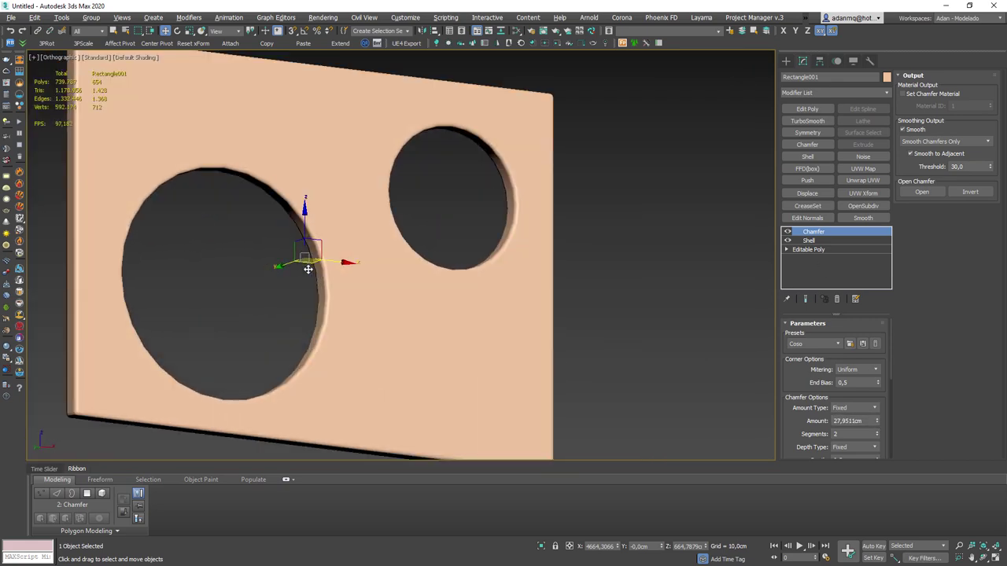
key(F4)
- Try a TurboSmooth modifier on the plate, then delete it from the stack
click(808, 120)
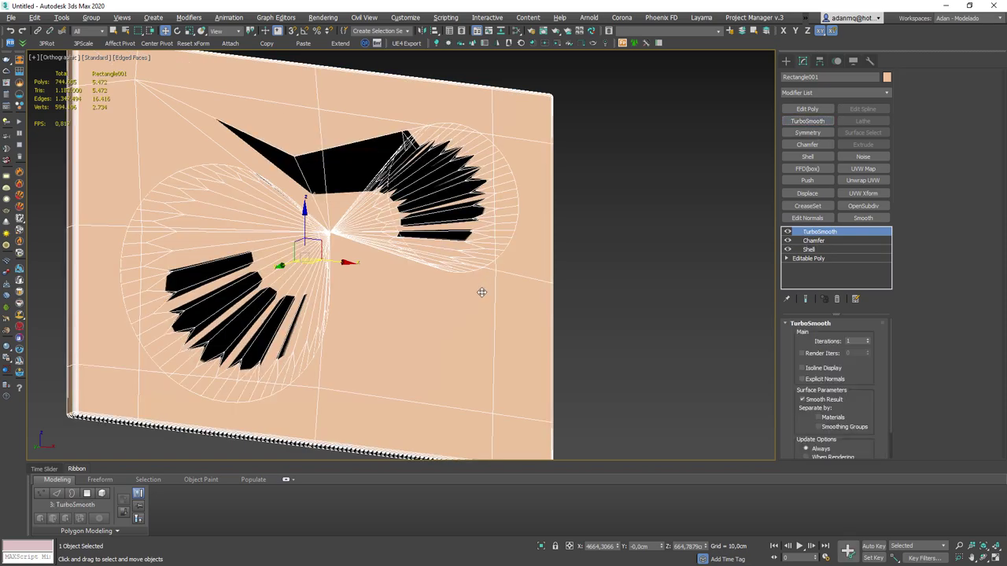
key(F4)
mouse_move(479, 290)
alt+middle_down()
mouse_move(472, 299)
mouse_move(427, 281)
alt+middle_up()
key(F4)
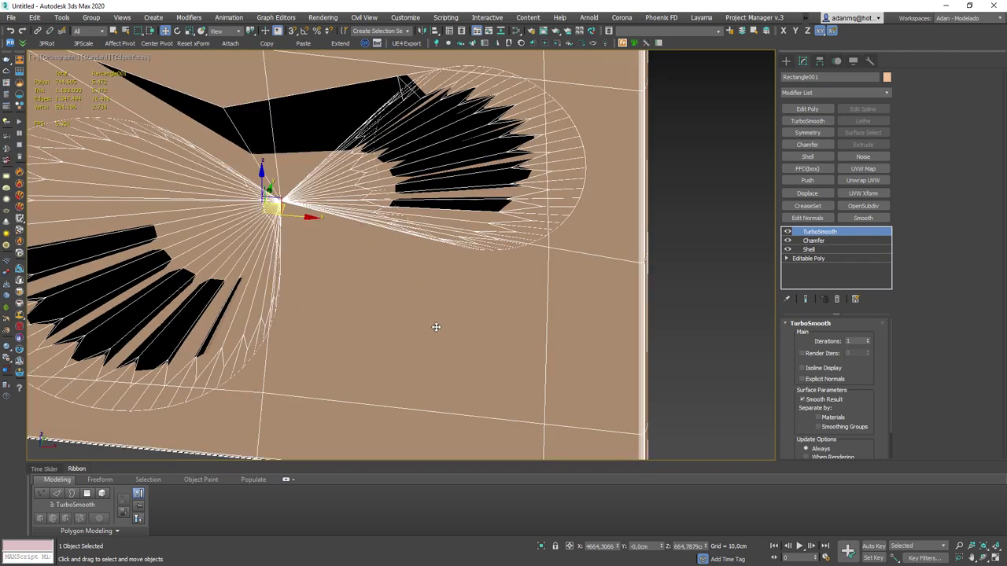
mouse_move(433, 331)
alt+middle_down()
mouse_move(425, 323)
mouse_move(437, 315)
alt+middle_up()
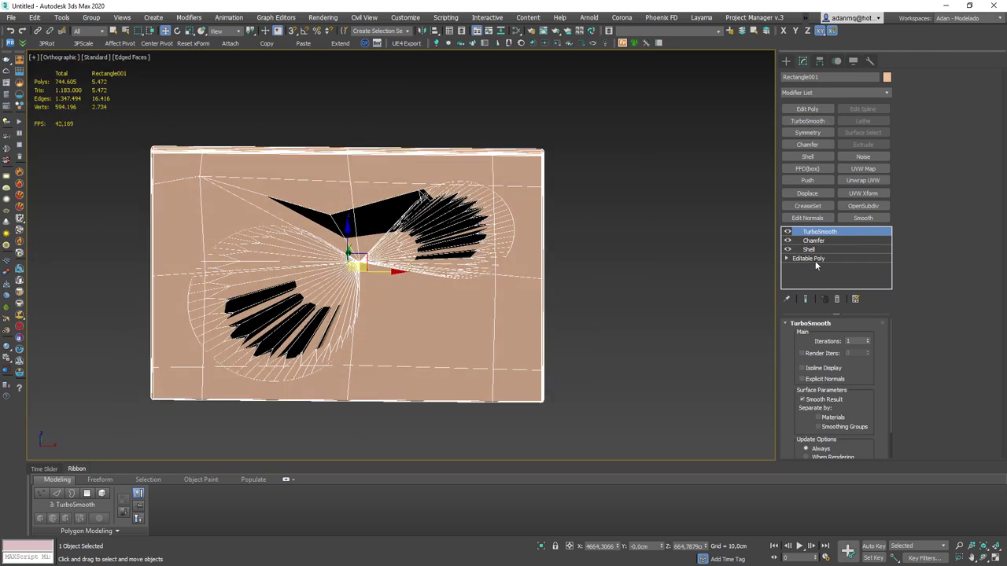
click(836, 298)
- Remove the Chamfer and Shell modifiers from the plate
alt+middle_drag(524, 308, 486, 293)
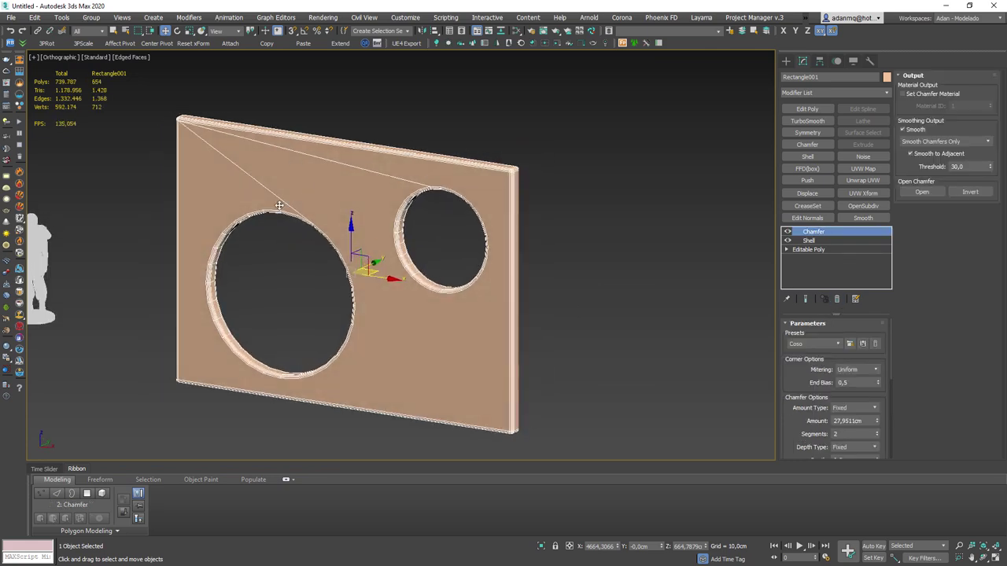
alt+middle_drag(287, 189, 282, 174)
scroll(278, 272, down, 3)
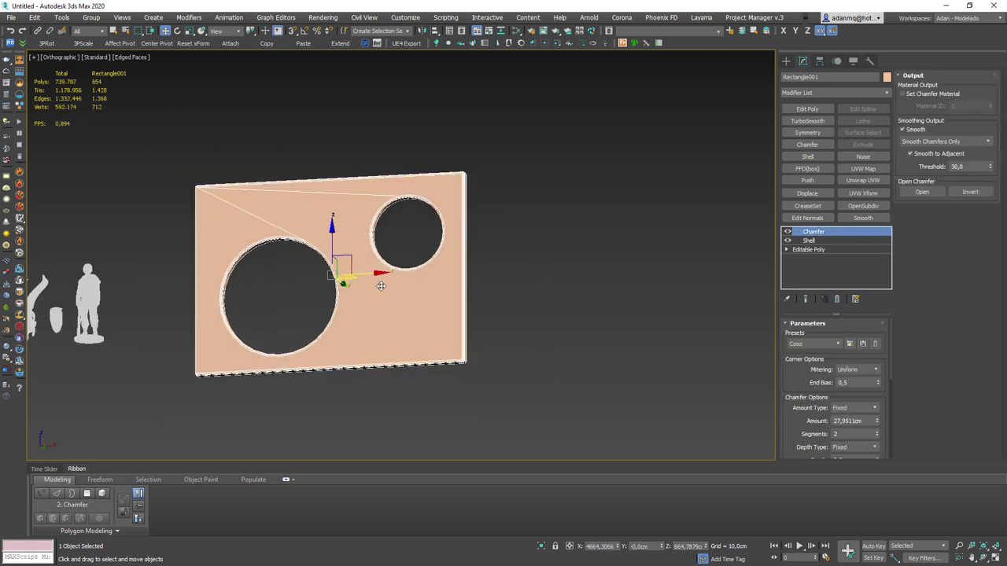
alt+middle_drag(278, 271, 455, 305)
click(836, 298)
- Check a vertex on the large hole's top edge, then exit vertex mode
mouse_move(360, 270)
alt+middle_down()
mouse_move(394, 199)
mouse_move(393, 249)
mouse_move(369, 231)
alt+middle_up()
scroll(364, 227, up, 5)
key(1)
click(360, 198)
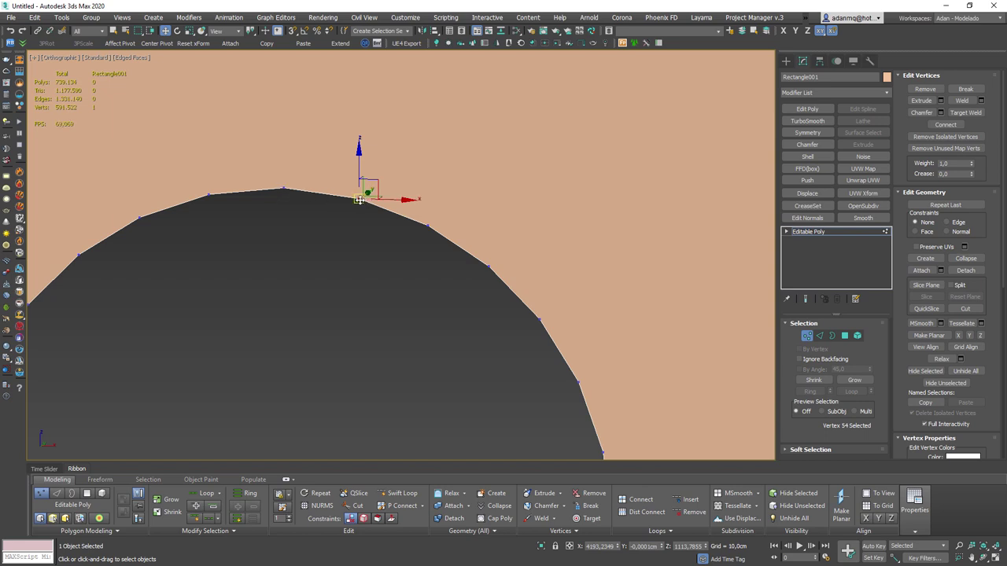
scroll(521, 232, down, 3)
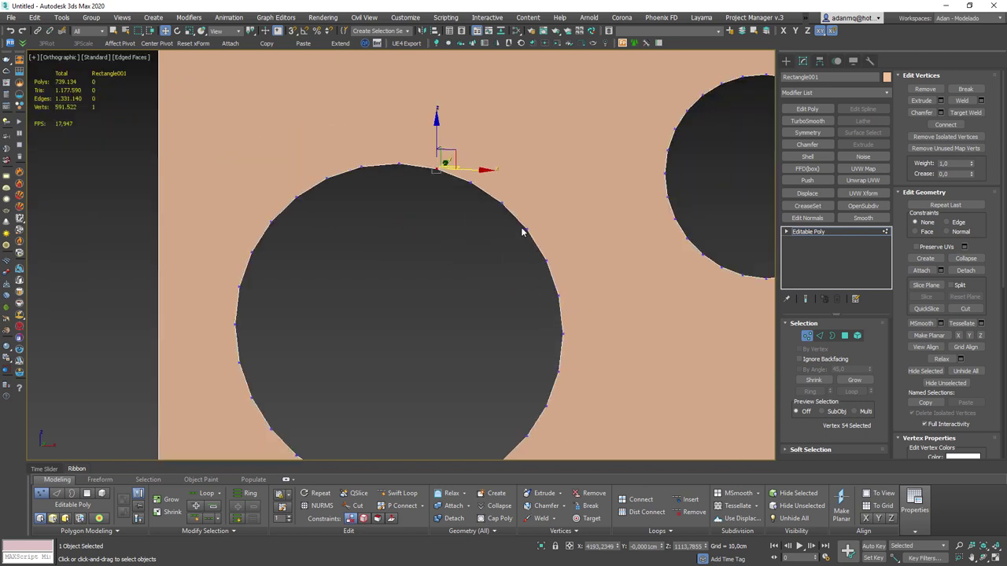
click(805, 340)
- Frame the tilted plate and open Quad Remesher with a 10000 target and Adaptive Quad Count
middle_drag(588, 309, 446, 240)
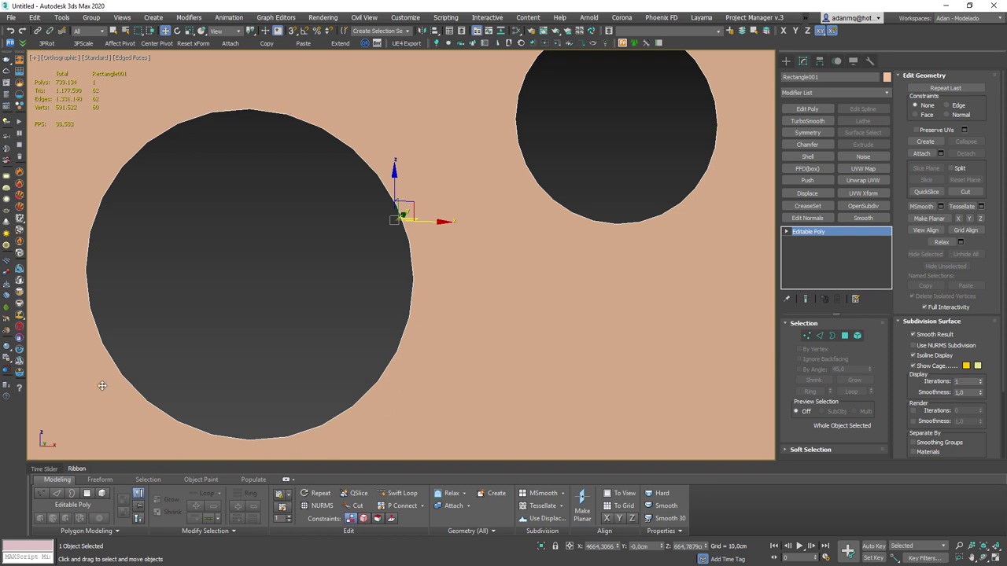
scroll(246, 210, down, 5)
alt+middle_drag(245, 209, 580, 111)
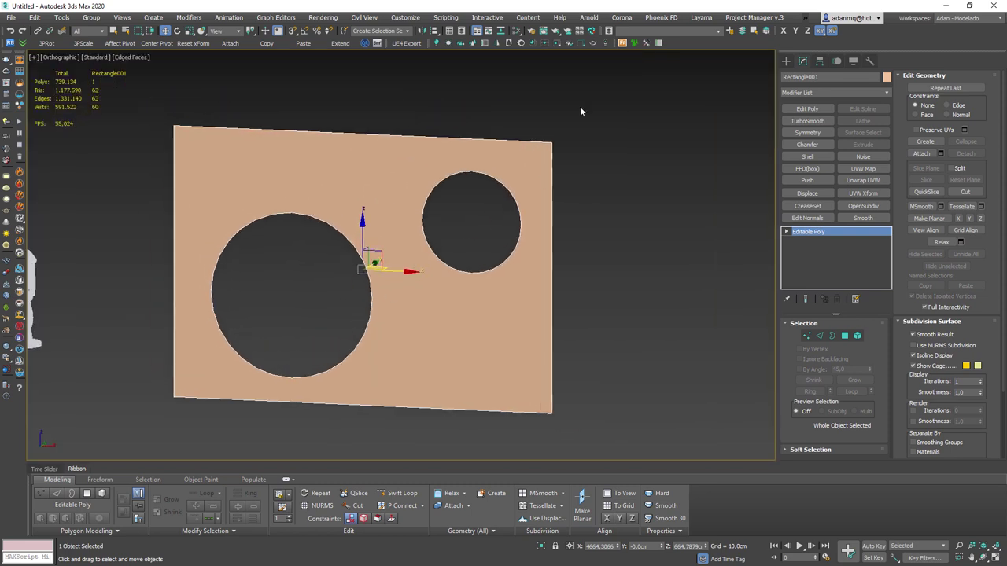
click(367, 45)
- Remesh the plate at 10000 target quads and inspect Rectangle001_Retopo's vertices in see-through shading
mouse_move(504, 146)
mouse_down()
mouse_move(698, 137)
mouse_move(771, 177)
mouse_up()
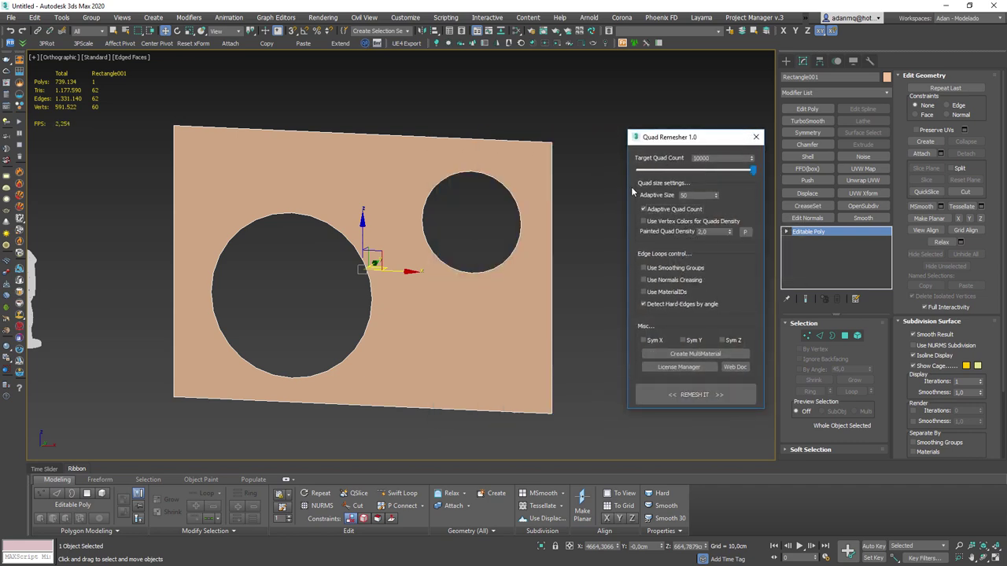
click(693, 395)
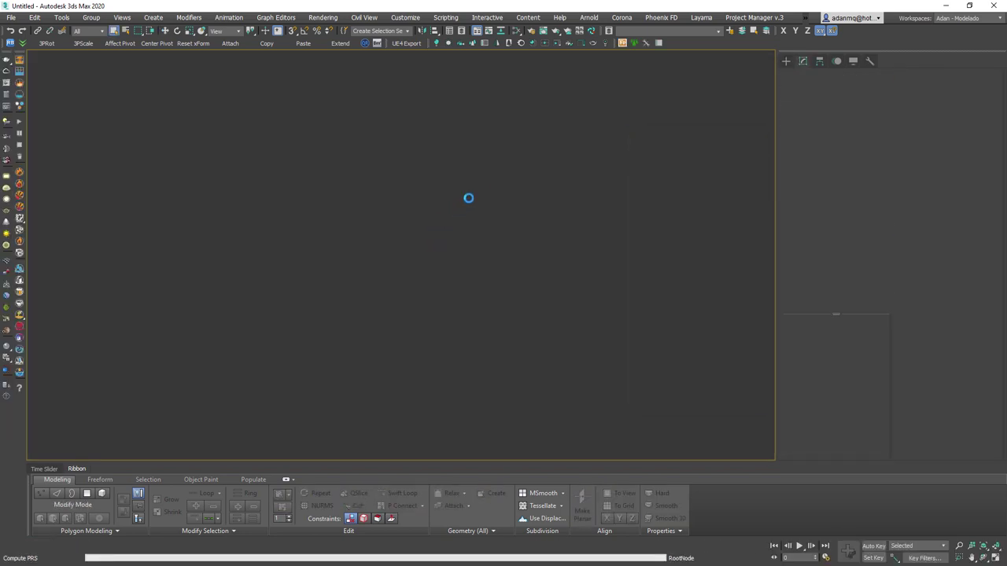
scroll(498, 148, up, 3)
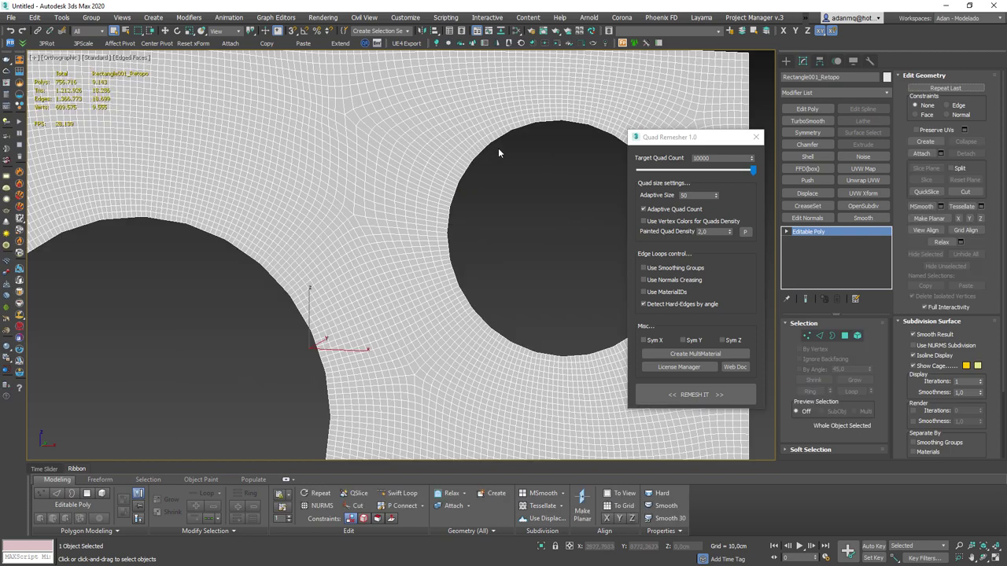
scroll(498, 146, up, 2)
scroll(487, 154, up, 2)
scroll(448, 228, up, 1)
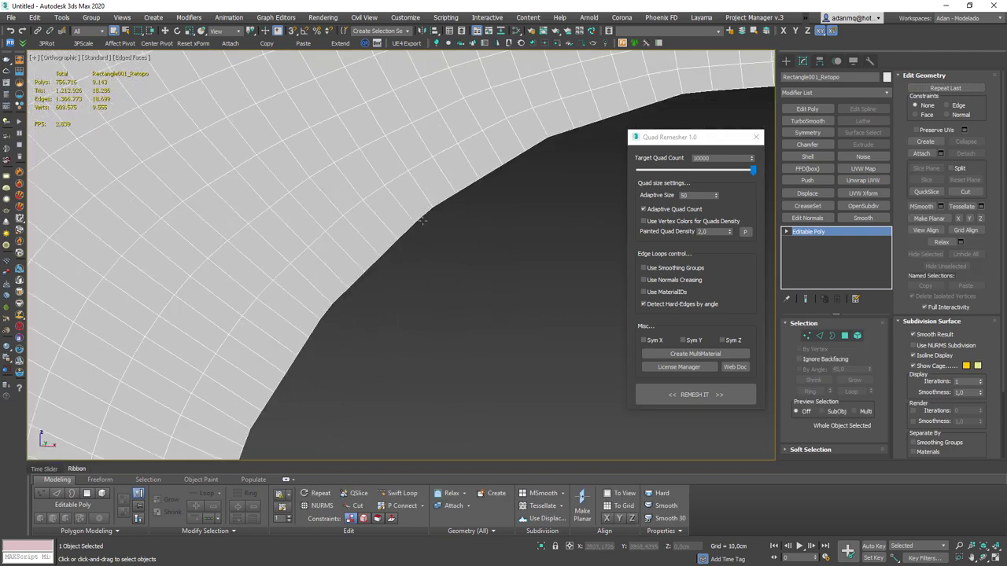
key(1)
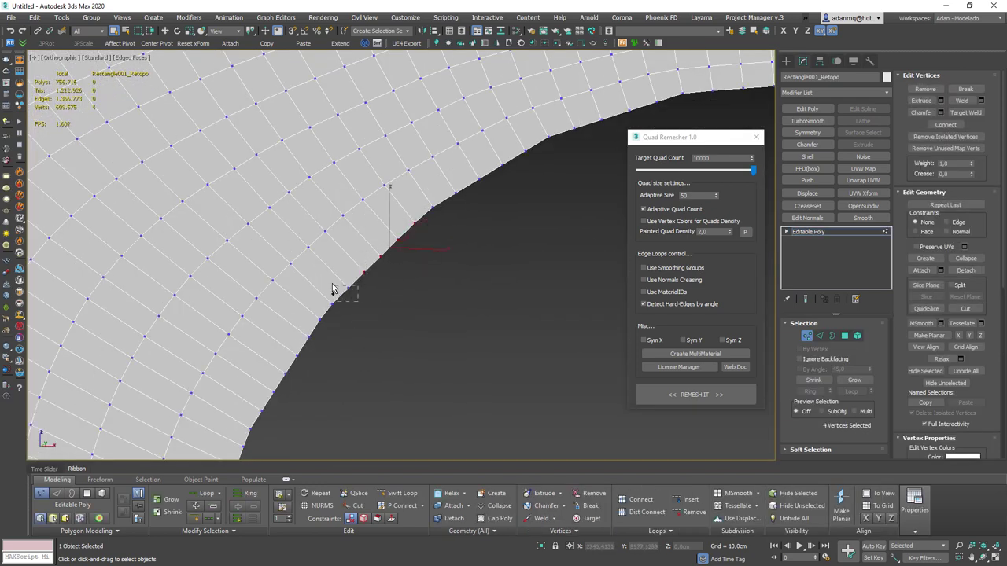
key(alt+x)
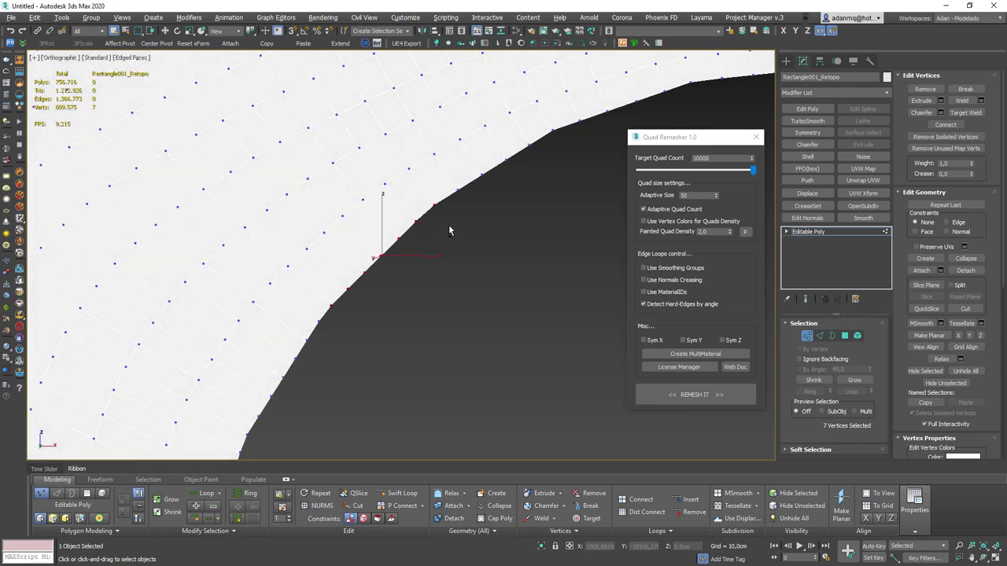
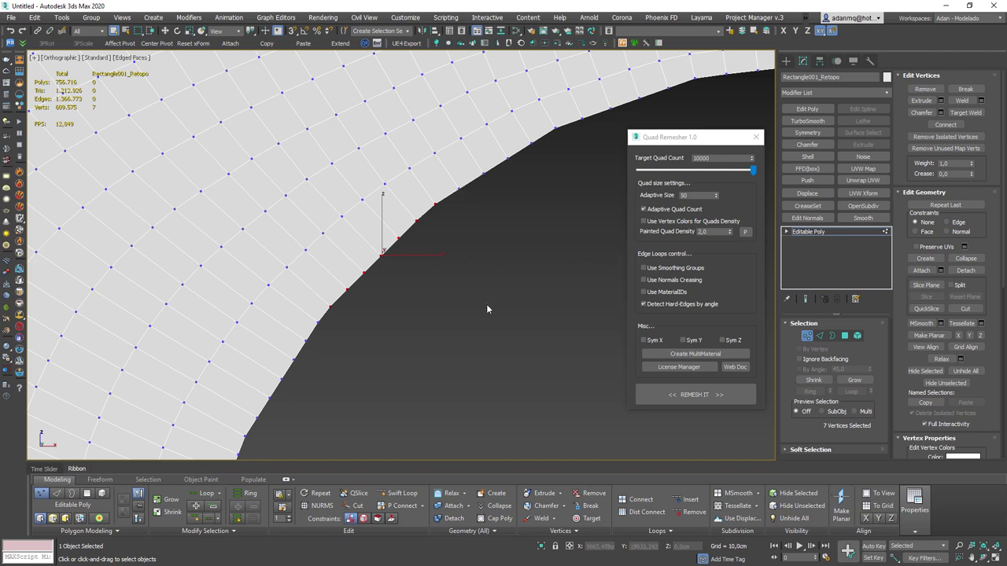
- Close Quad Remesher and add TurboSmooth with 2 iterations to the remeshed plate
click(755, 137)
click(807, 120)
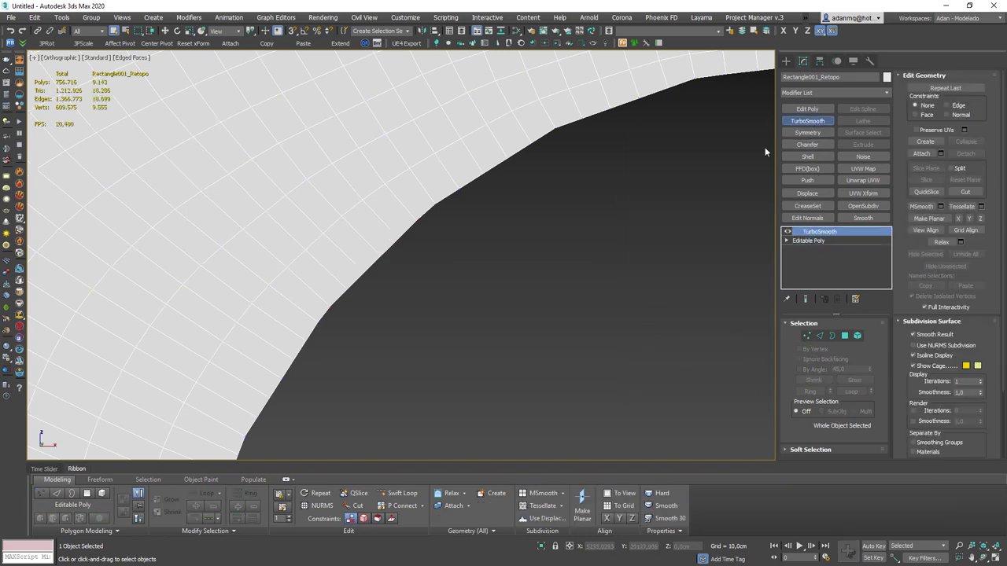
scroll(422, 250, down, 2)
scroll(538, 280, down, 3)
scroll(433, 245, down, 3)
scroll(451, 236, down, 1)
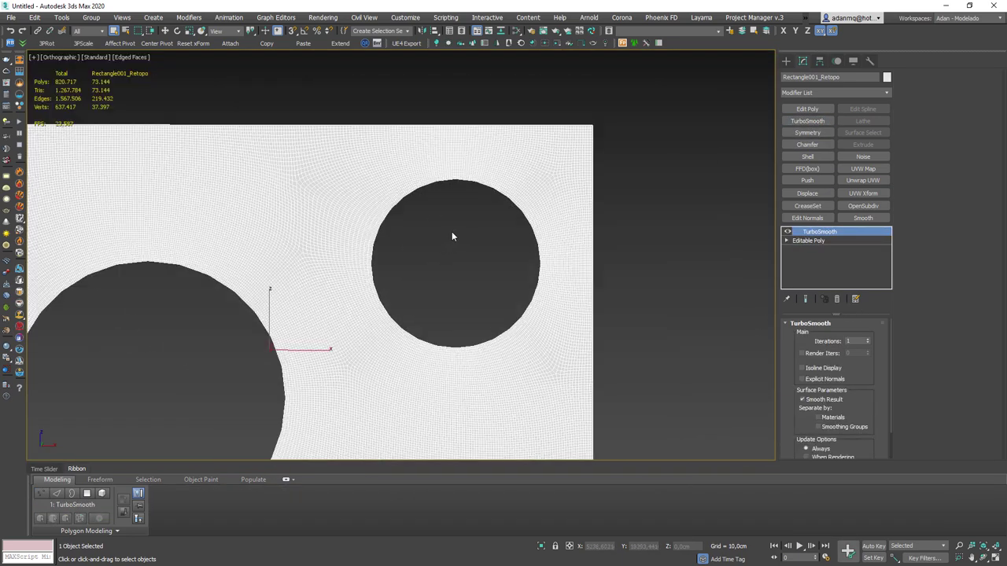
scroll(452, 236, down, 2)
click(867, 342)
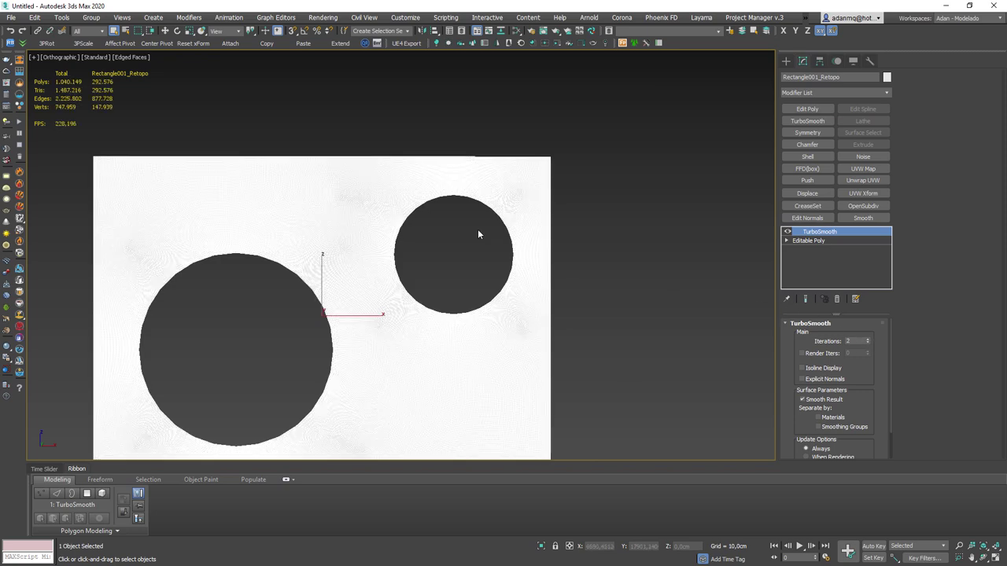
- Inspect the smoothed plate around the right hole and from an oblique angle
scroll(423, 210, up, 3)
scroll(434, 180, up, 3)
middle_drag(475, 218, 394, 128)
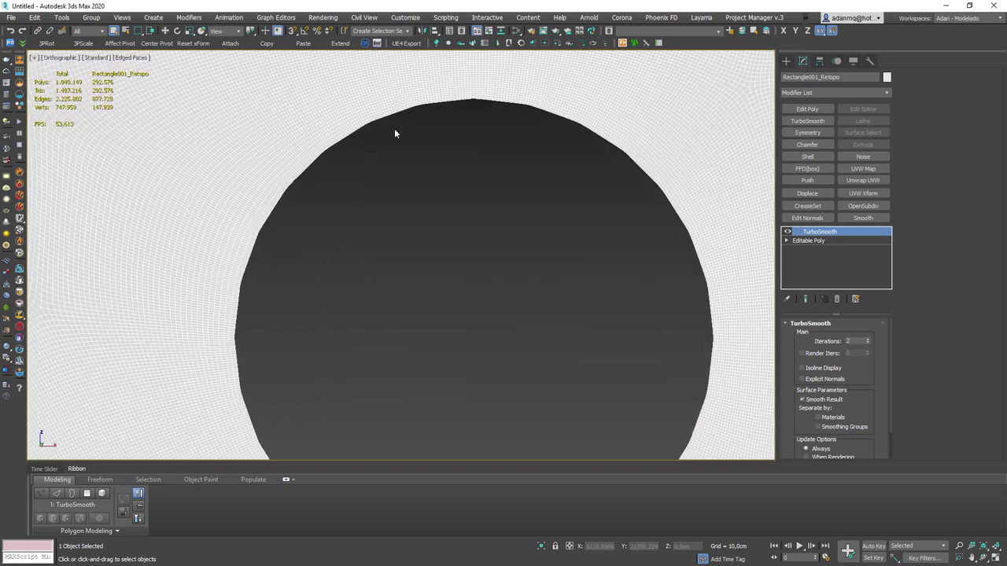
scroll(667, 208, down, 2)
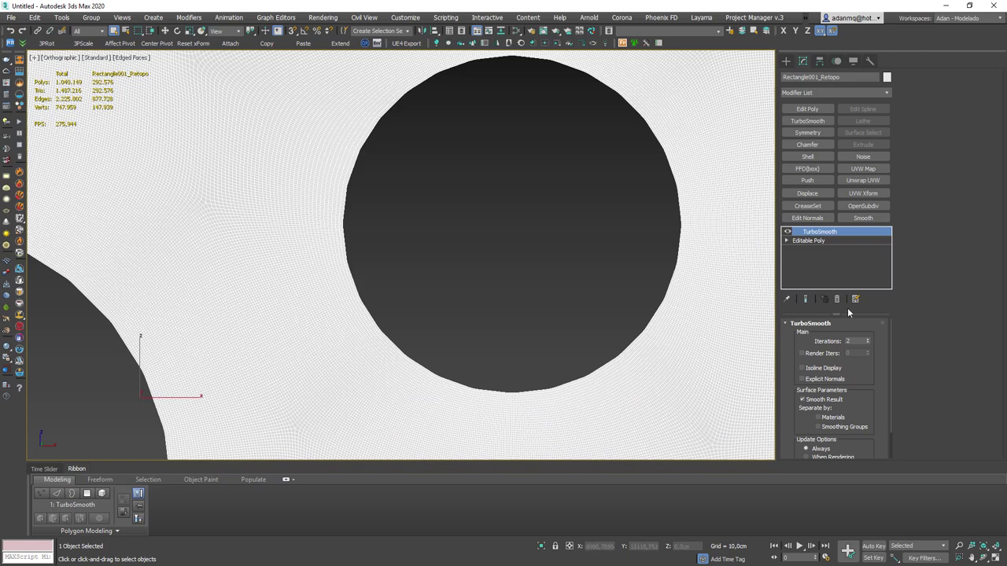
scroll(512, 263, down, 3)
alt+middle_drag(512, 265, 551, 276)
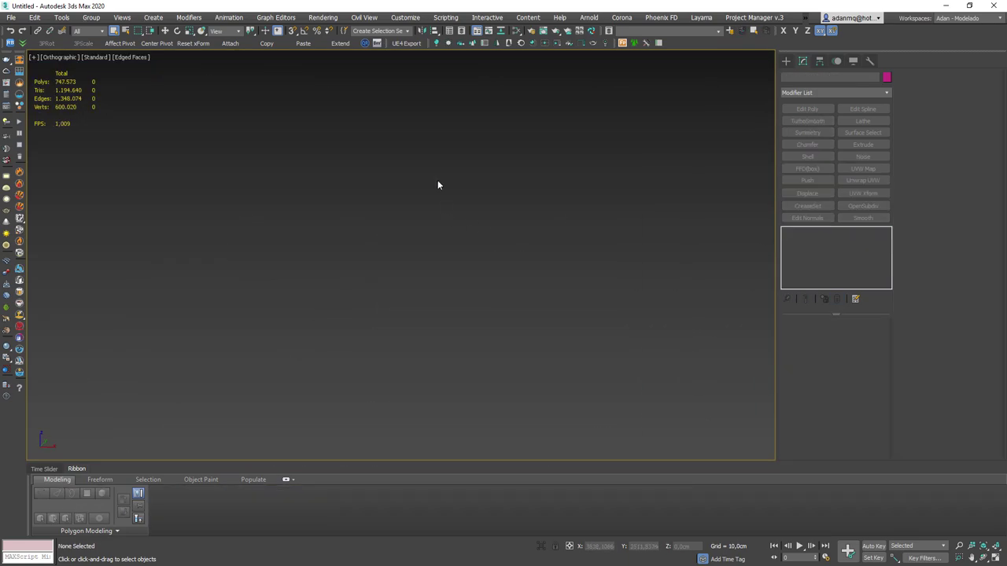
- Unhide all objects, then select and isolate the original peach plate Rectangle001
right_click(437, 180)
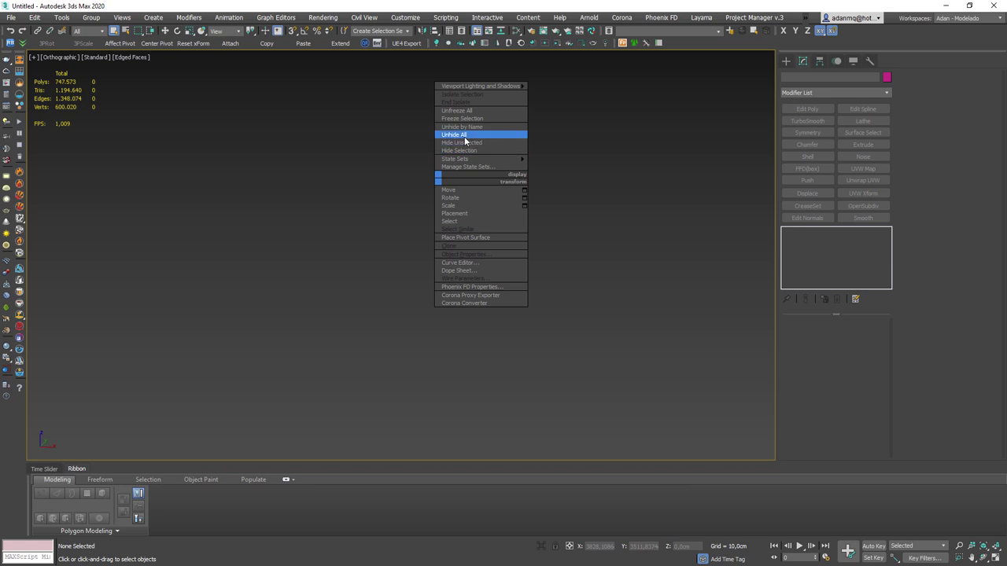
click(464, 135)
click(448, 226)
key(alt+q)
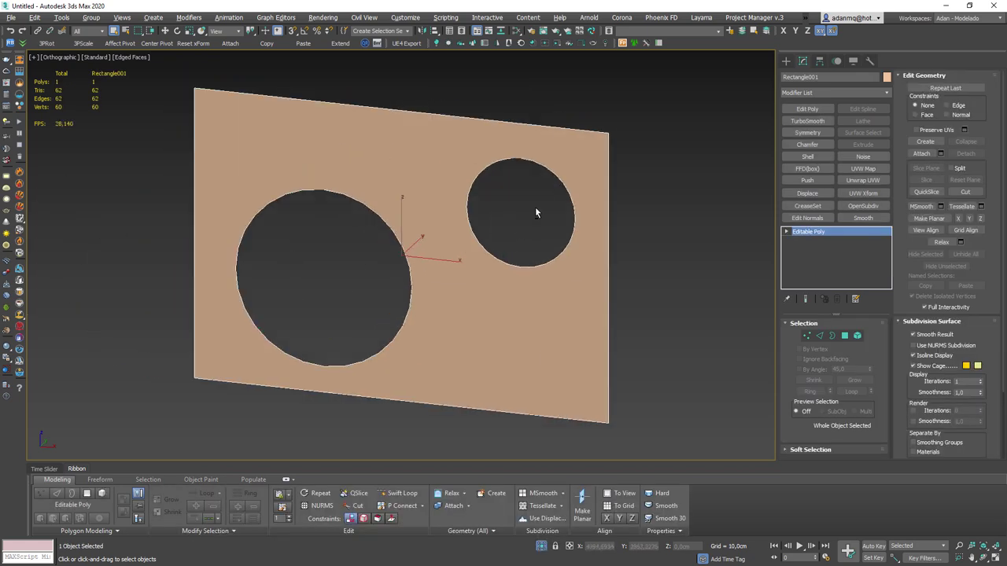
- Remesh the plate in Quad Remesher with a 1000-quad target and inspect the result
click(377, 44)
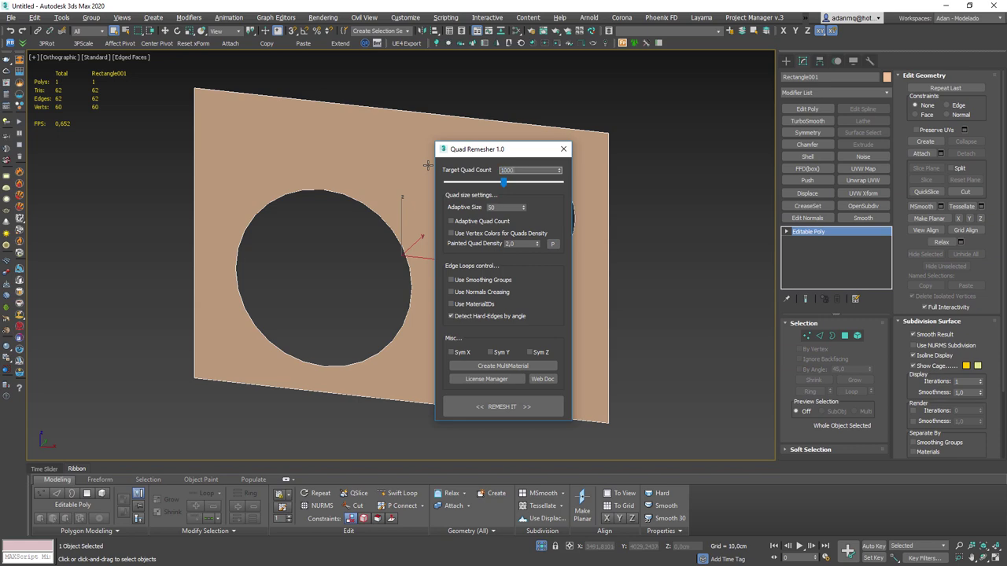
click(503, 406)
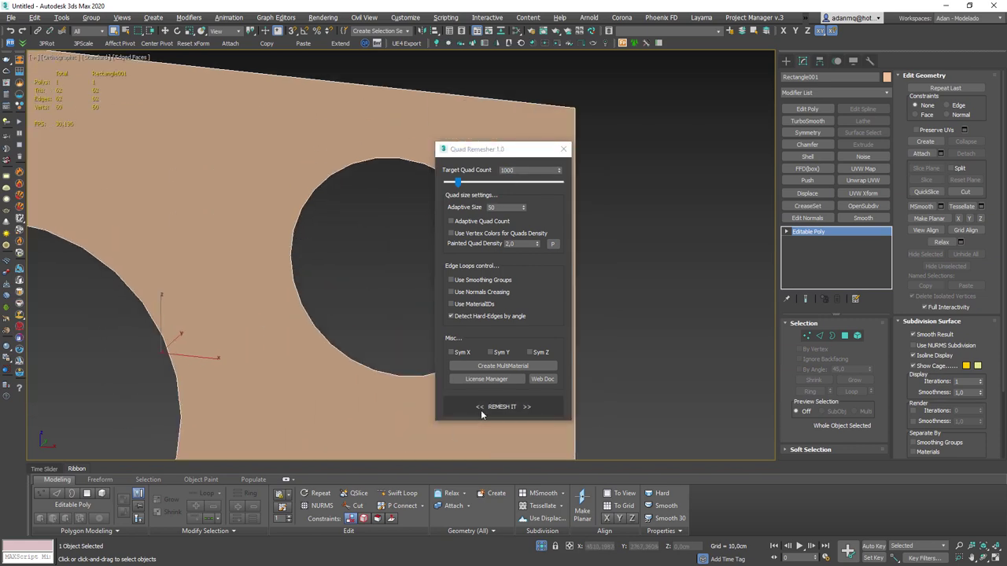
scroll(372, 166, up, 2)
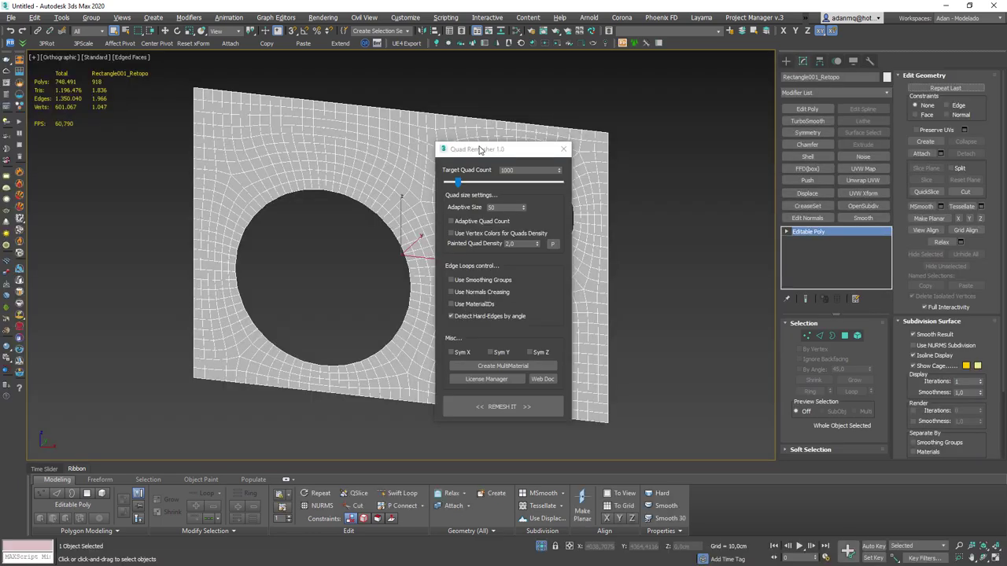
drag(480, 150, 535, 132)
scroll(497, 161, up, 3)
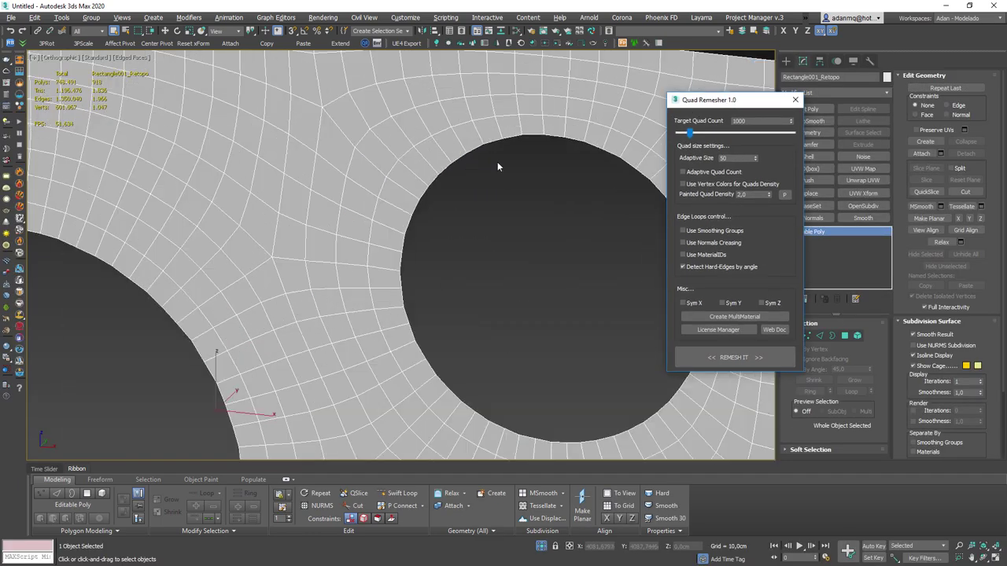
scroll(465, 159, up, 2)
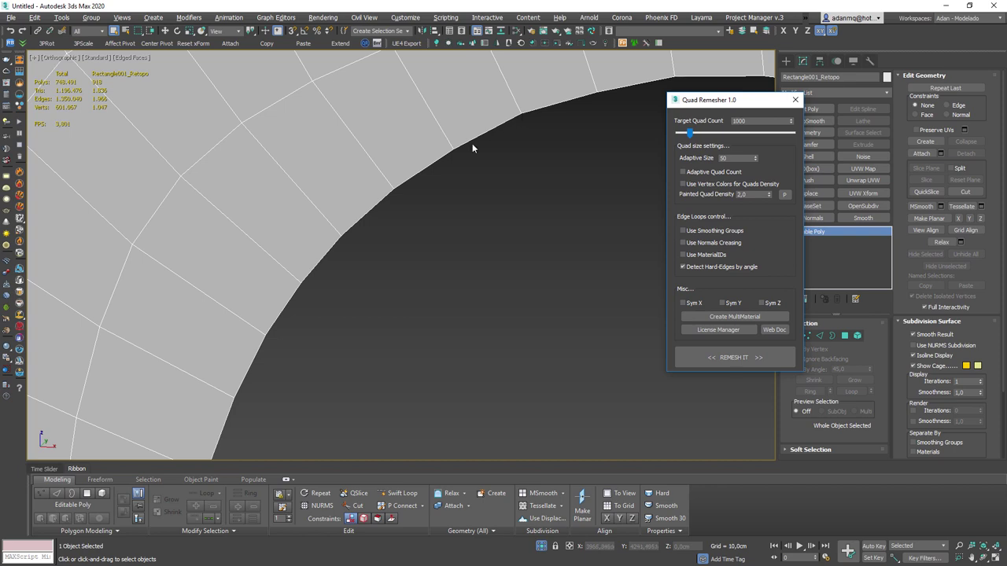
scroll(360, 240, down, 2)
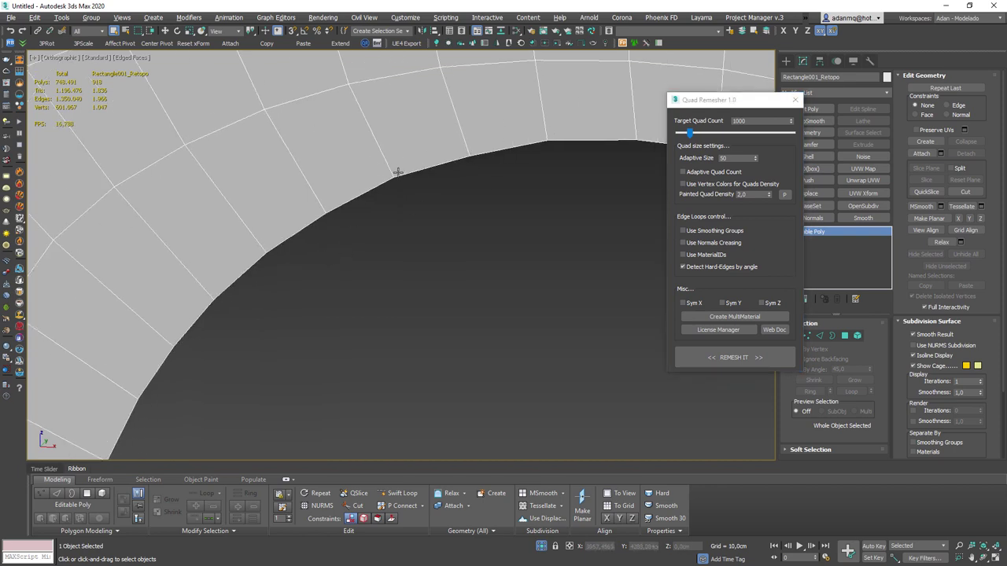
scroll(450, 239, down, 5)
scroll(400, 216, down, 3)
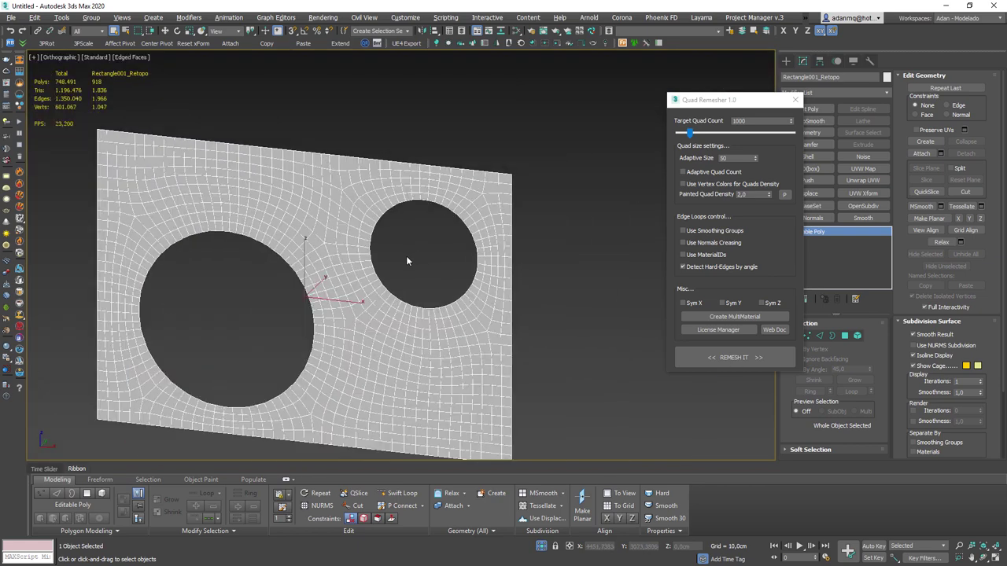
scroll(406, 256, down, 1)
- Unhide all, reselect Rectangle001 and remesh it with a 500-quad target
click(417, 213)
right_click(417, 216)
click(455, 168)
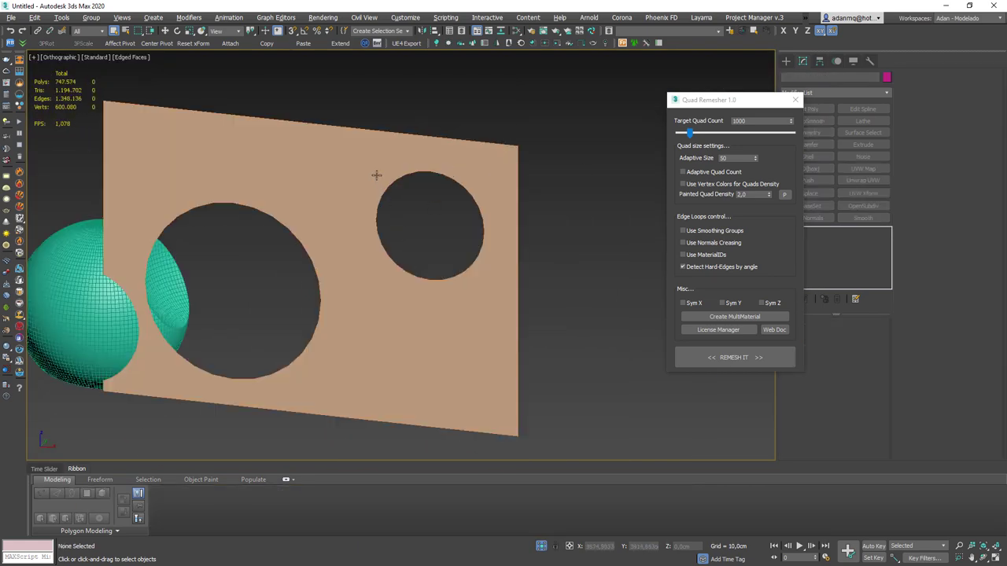
click(385, 174)
double_click(756, 120)
text(500)
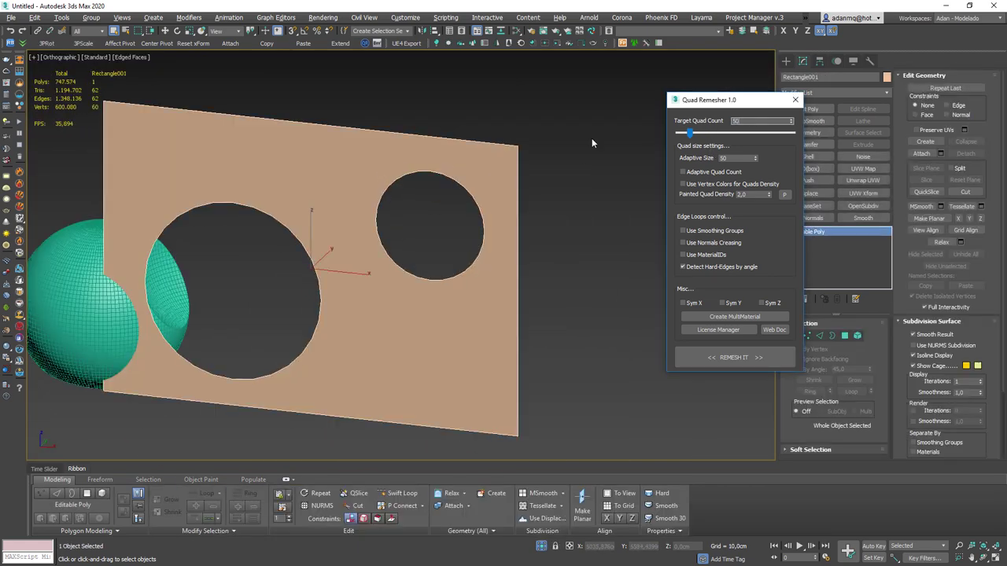
key(Return)
click(731, 356)
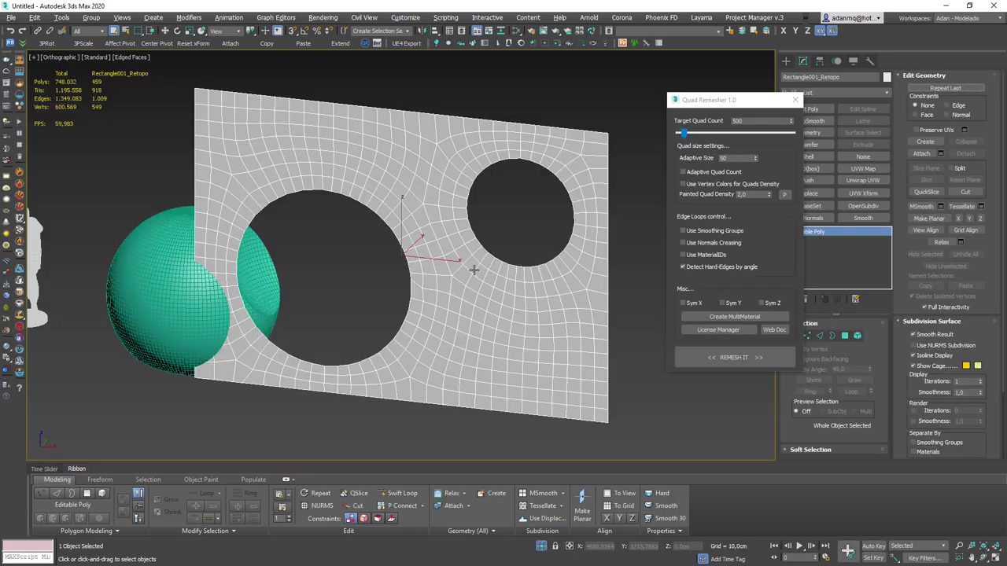
- Inspect the 459-polygon remesh beside the sphere, then hide it
alt+middle_drag(472, 265, 496, 220)
scroll(272, 180, up, 5)
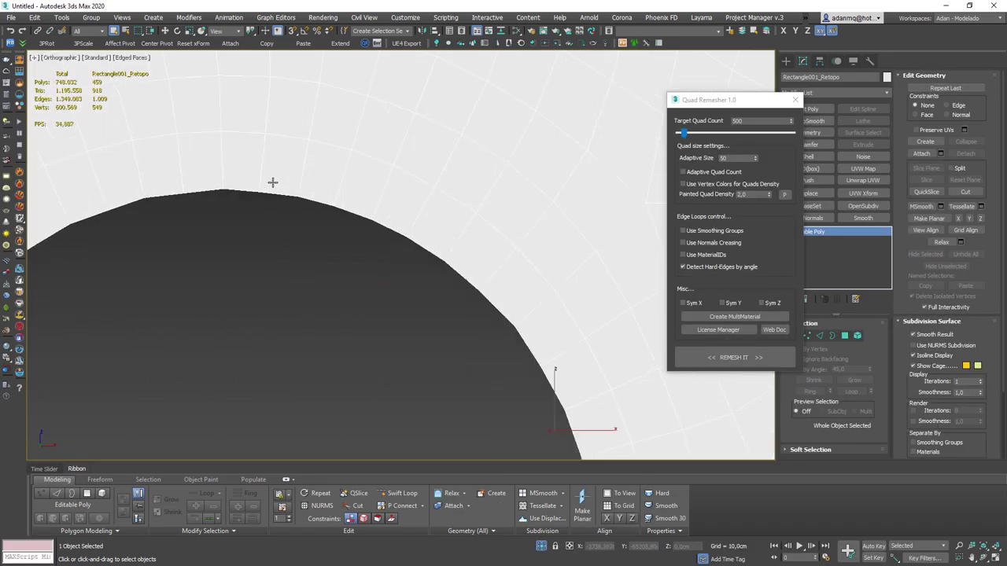
scroll(215, 203, up, 1)
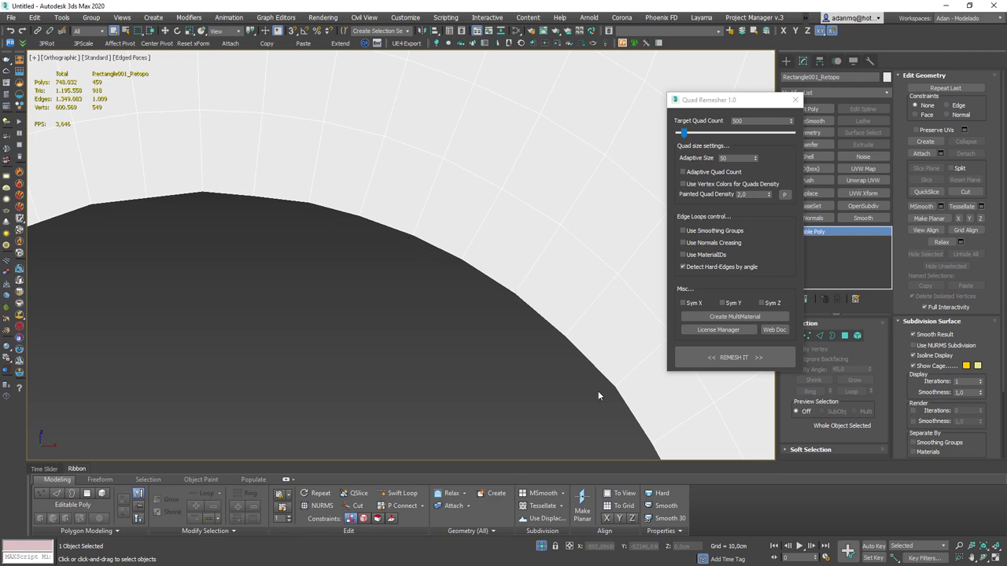
scroll(598, 391, down, 6)
mouse_move(440, 238)
alt+middle_down()
mouse_move(493, 304)
mouse_move(386, 184)
mouse_move(397, 206)
alt+middle_up()
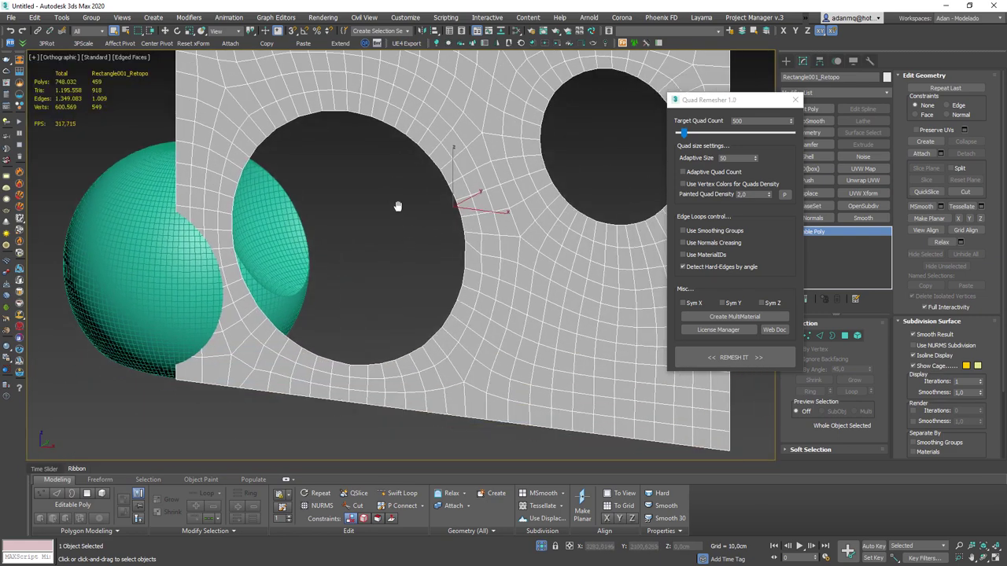
scroll(559, 293, down, 3)
key(Delete)
- Unhide all, select the peach plate and remesh it with a 100-quad target
right_click(510, 240)
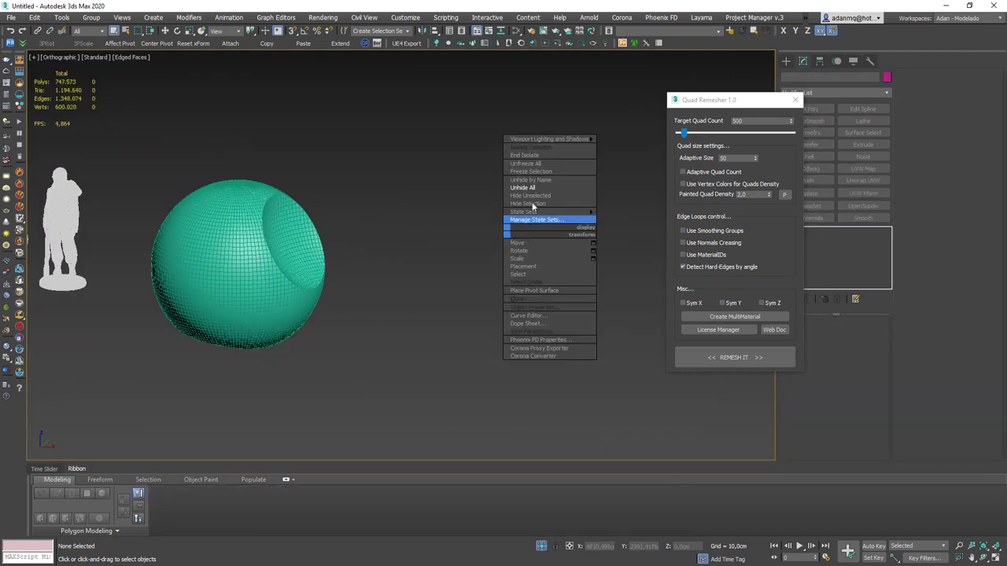
click(523, 188)
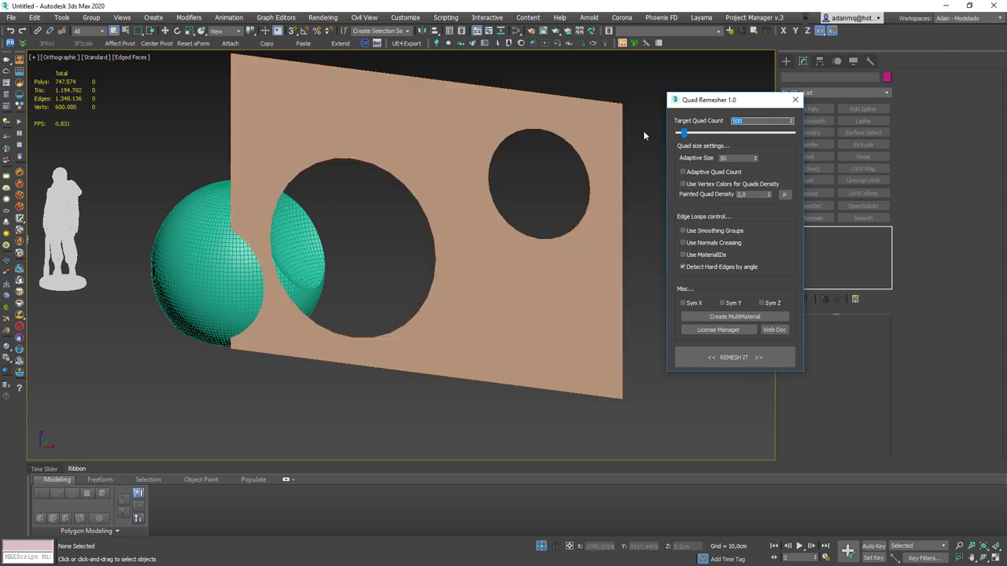
click(458, 166)
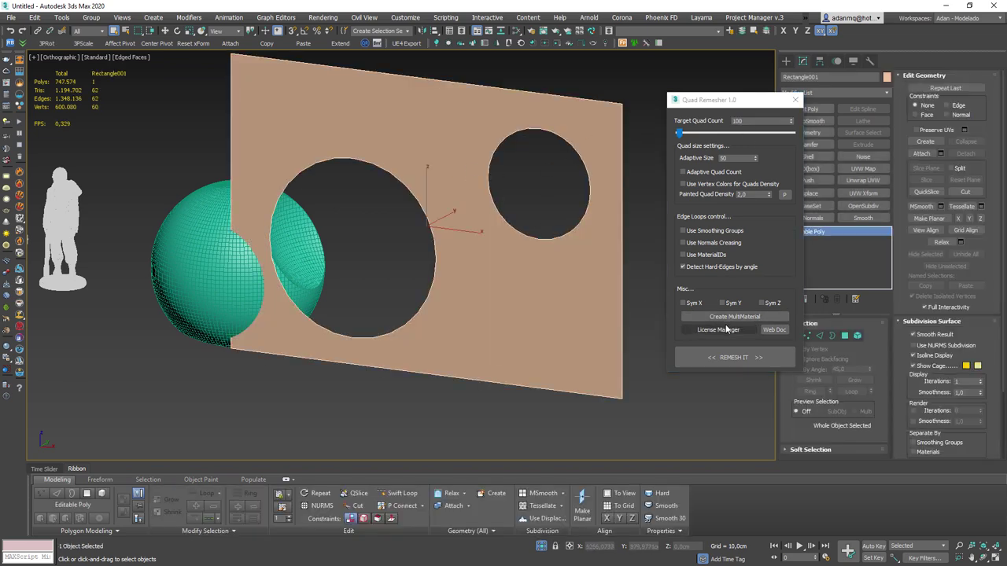
click(723, 357)
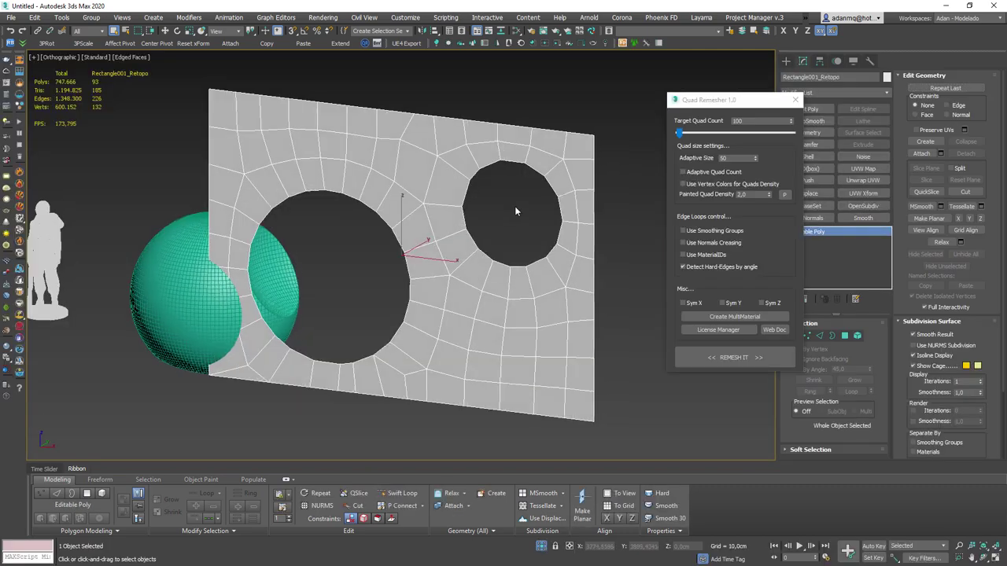
alt+middle_drag(514, 206, 542, 200)
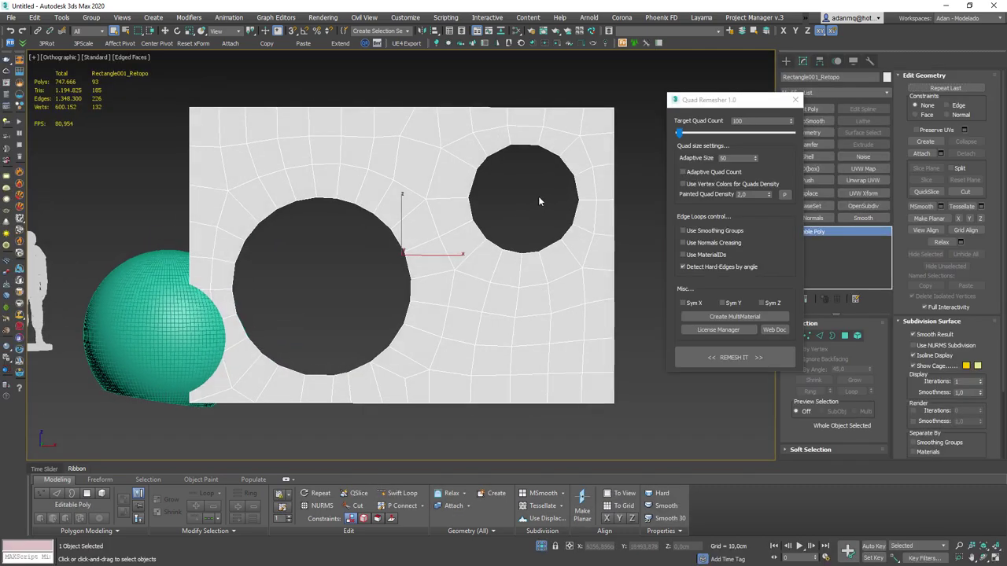
scroll(523, 150, up, 4)
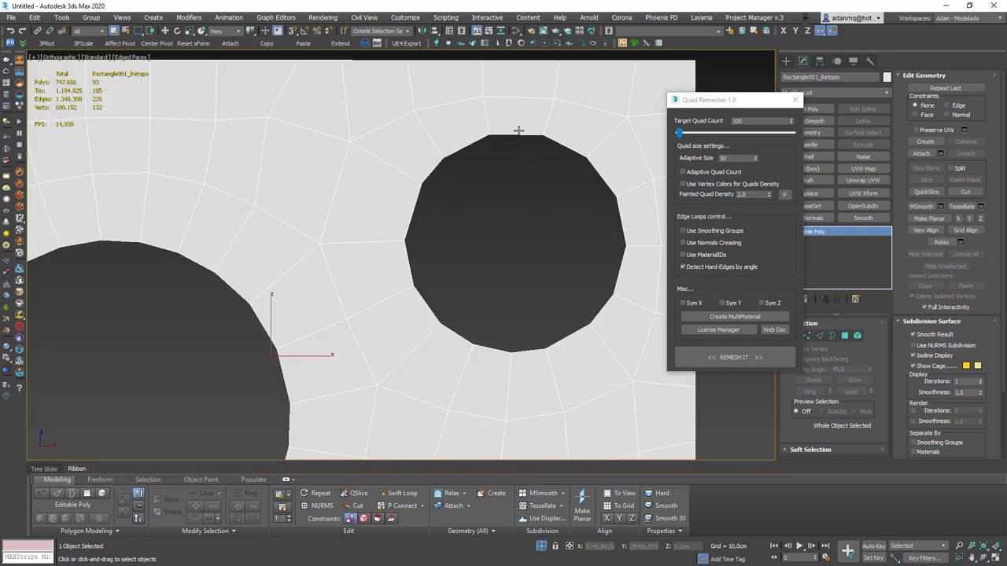
- Hide the grey 93-polygon remeshed plane and select the original peach plane
double_click(768, 122)
scroll(441, 222, down, 3)
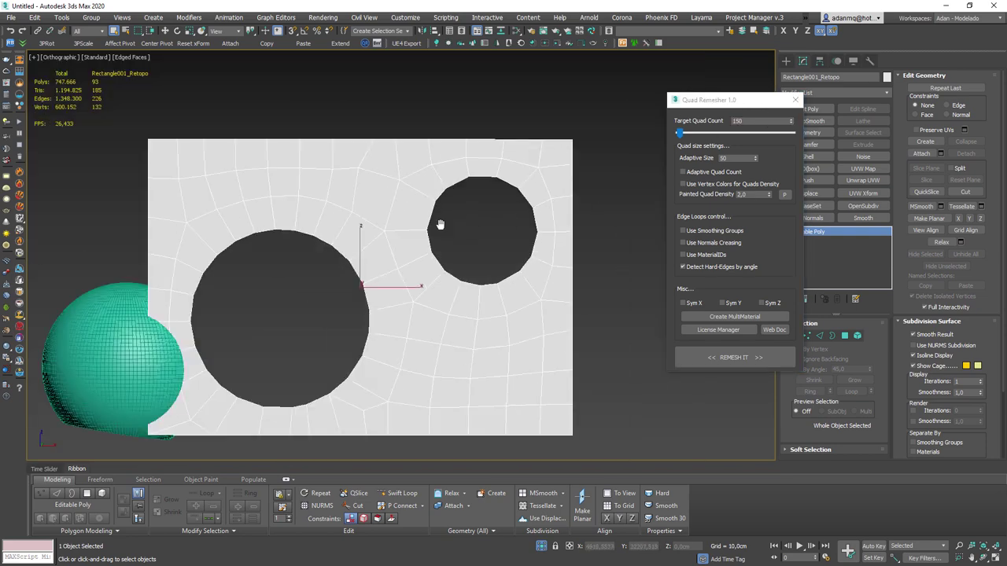
key(Delete)
right_click(449, 205)
click(456, 209)
click(381, 272)
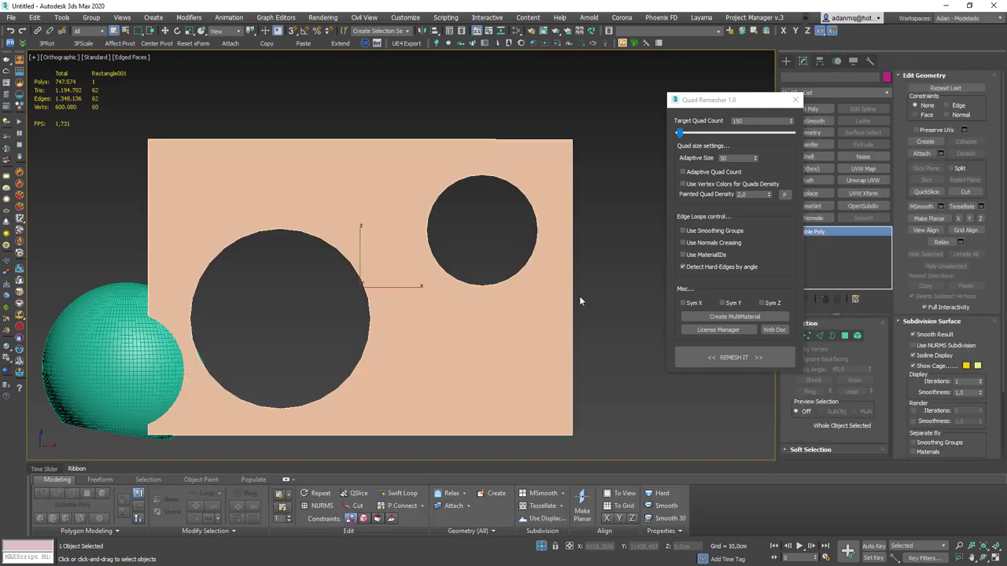
- Orbit, pan and zoom, including in the Front view, to frame the peach plane
alt+middle_drag(580, 296, 488, 351)
scroll(488, 351, down, 3)
alt+middle_drag(398, 294, 607, 184)
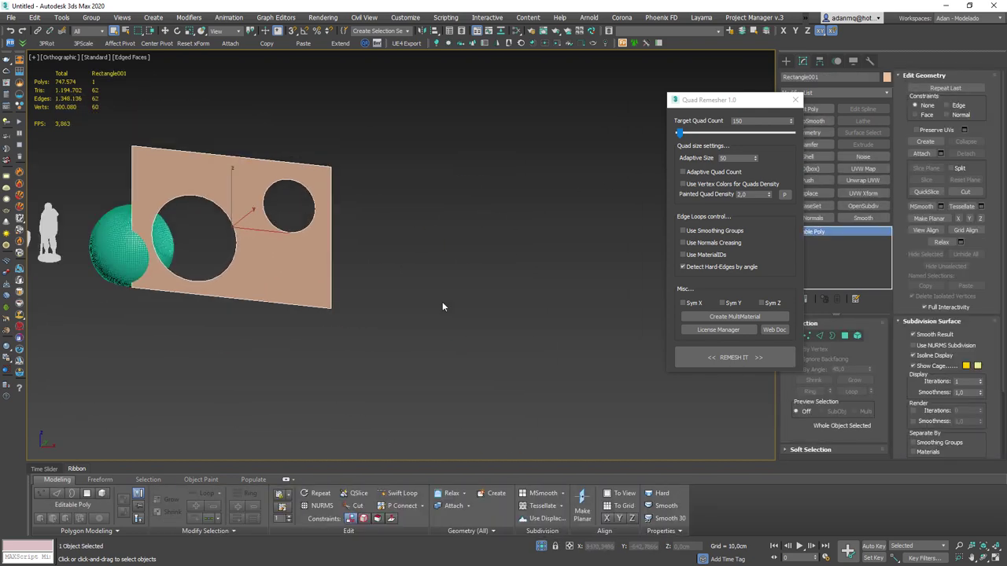
middle_drag(427, 311, 382, 306)
key(f)
middle_drag(455, 184, 184, 250)
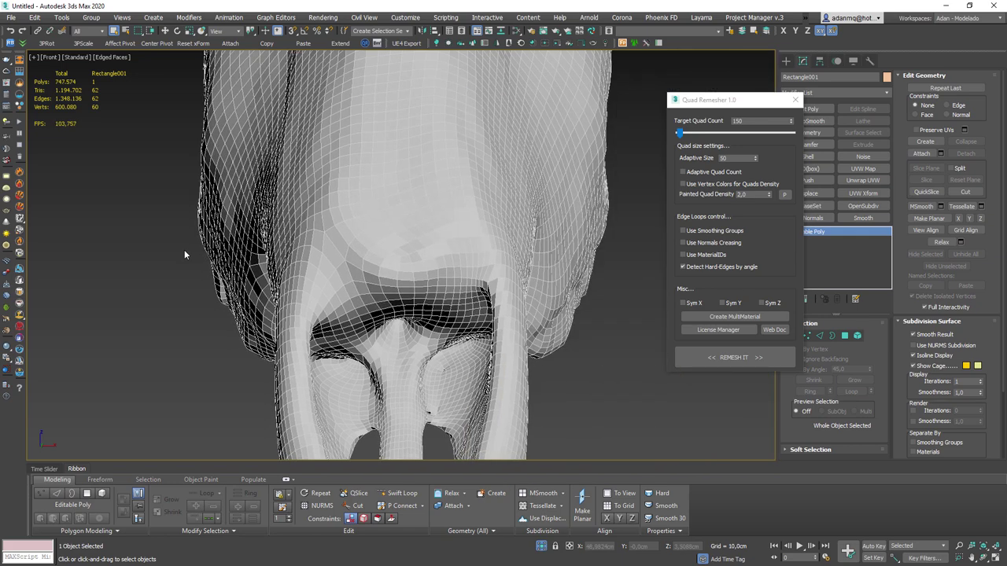
scroll(479, 251, down, 5)
scroll(450, 245, up, 10)
scroll(423, 122, up, 3)
scroll(422, 122, up, 2)
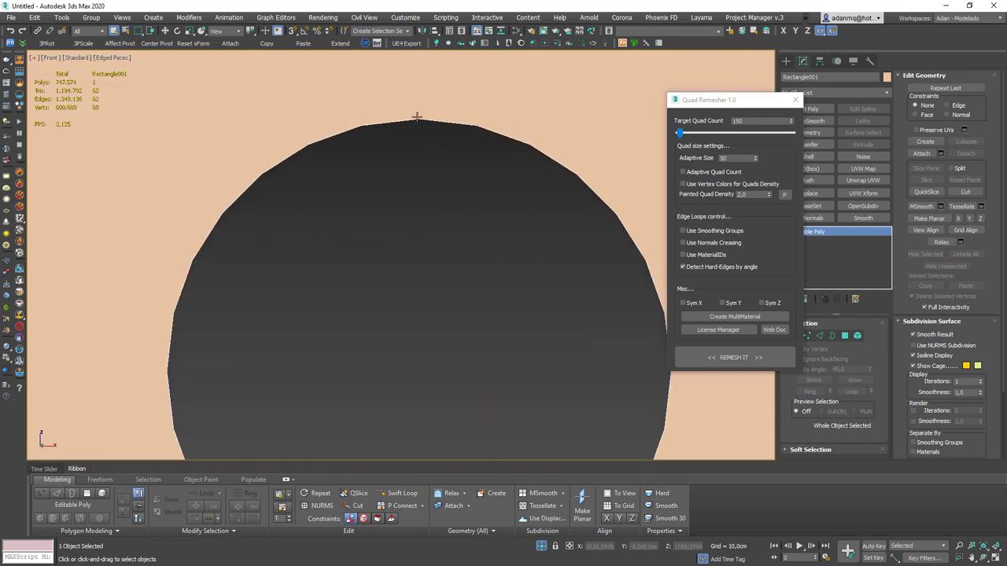
scroll(515, 269, down, 6)
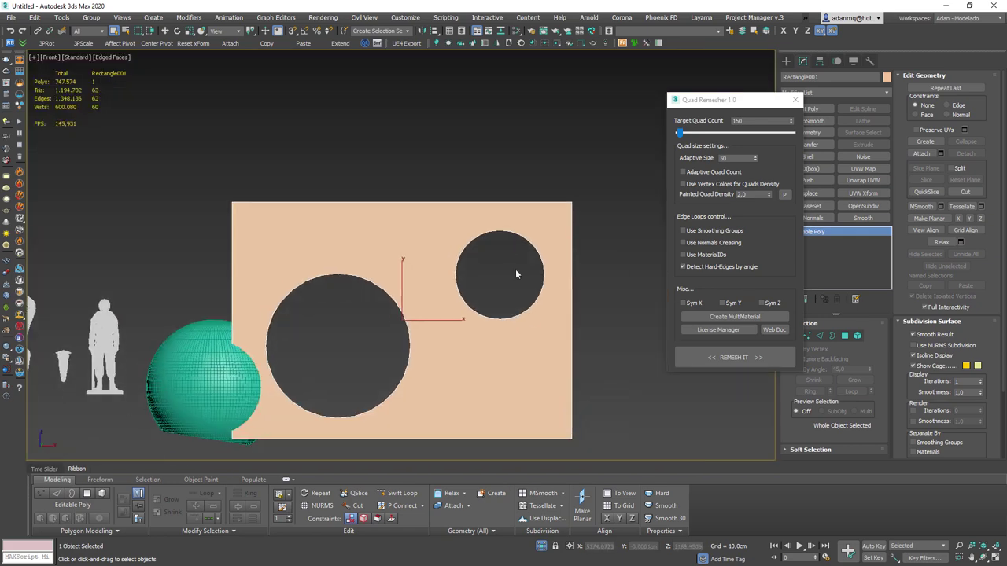
middle_drag(515, 269, 366, 179)
- Draw a new rectangle spline beside the existing plane
click(786, 62)
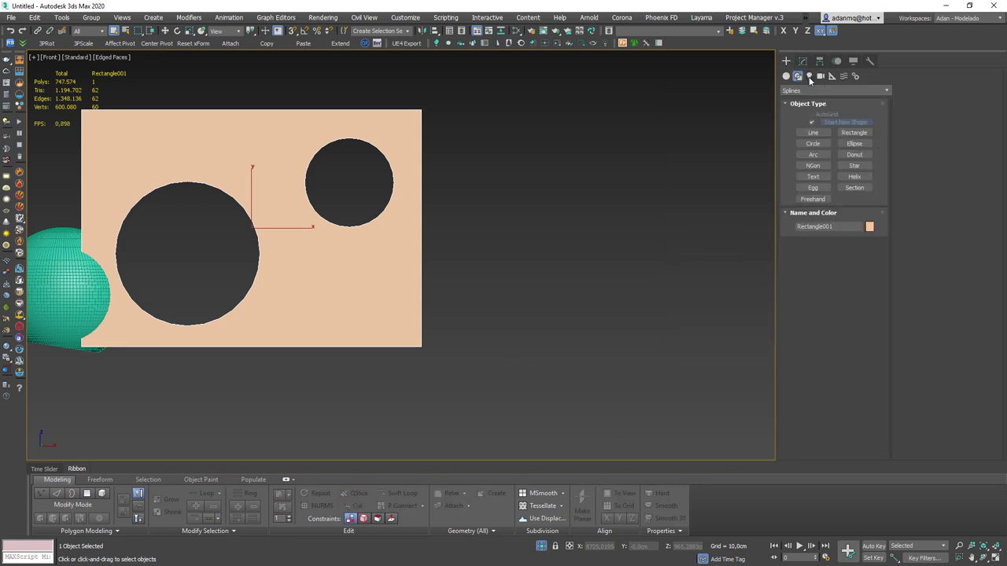
click(786, 76)
click(797, 76)
click(850, 132)
middle_drag(610, 177, 433, 164)
drag(399, 110, 645, 361)
drag(676, 401, 784, 465)
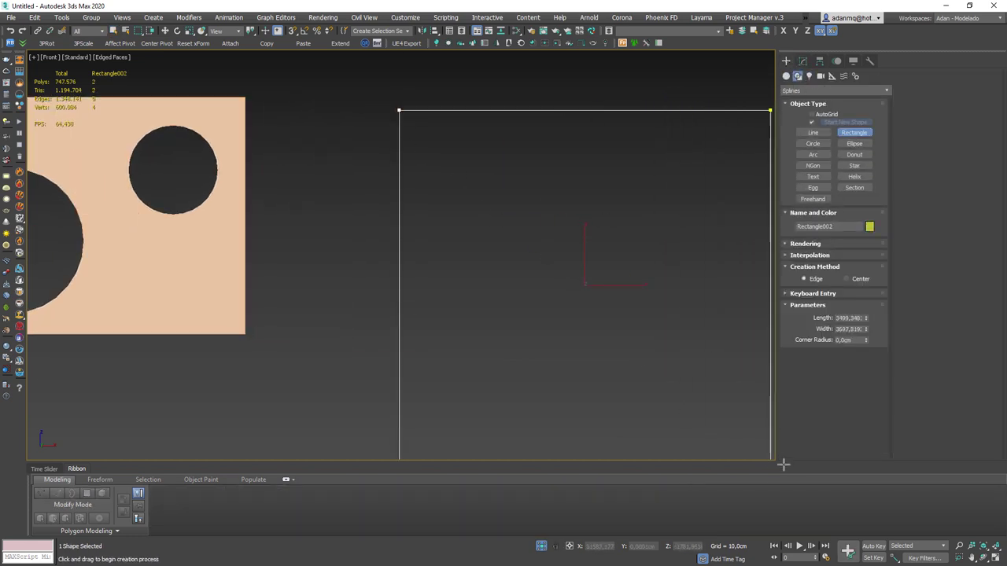
middle_drag(625, 340, 511, 272)
- Draw three circles inside it: one large lower right, two small on the left
click(812, 143)
middle_drag(620, 234, 553, 288)
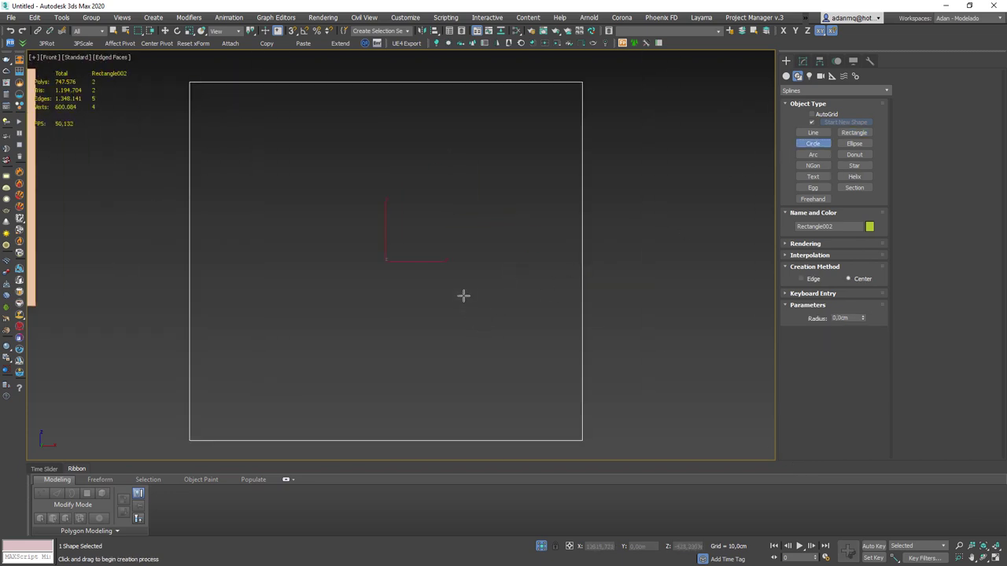
drag(463, 295, 516, 372)
drag(267, 155, 311, 157)
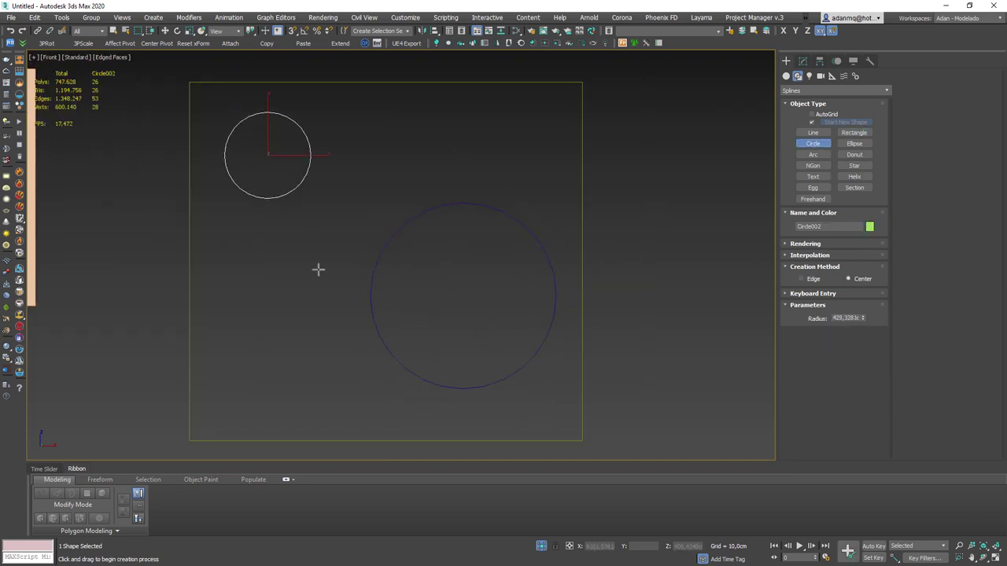
drag(277, 277, 299, 312)
right_click(293, 265)
key(w)
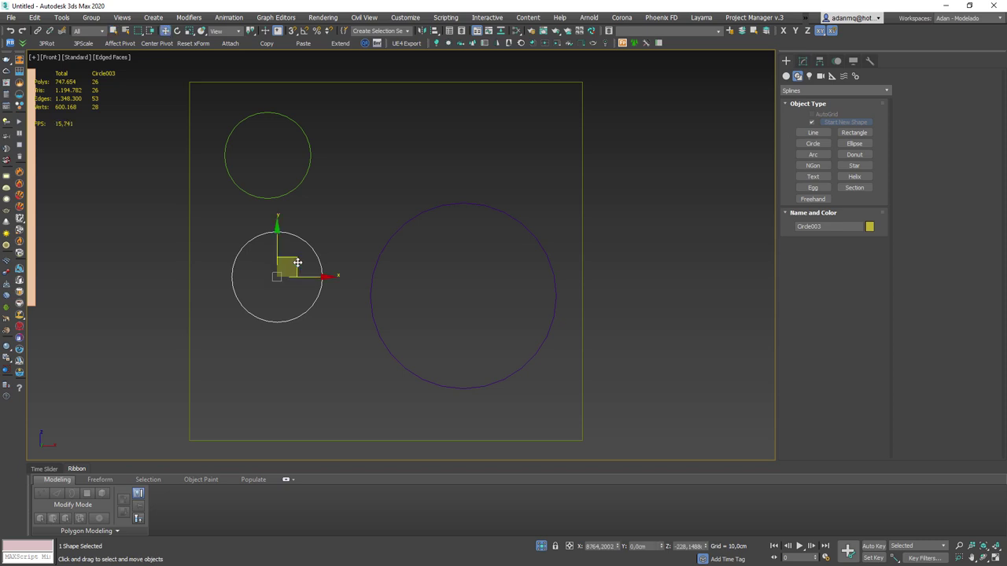
drag(293, 265, 283, 314)
click(283, 196)
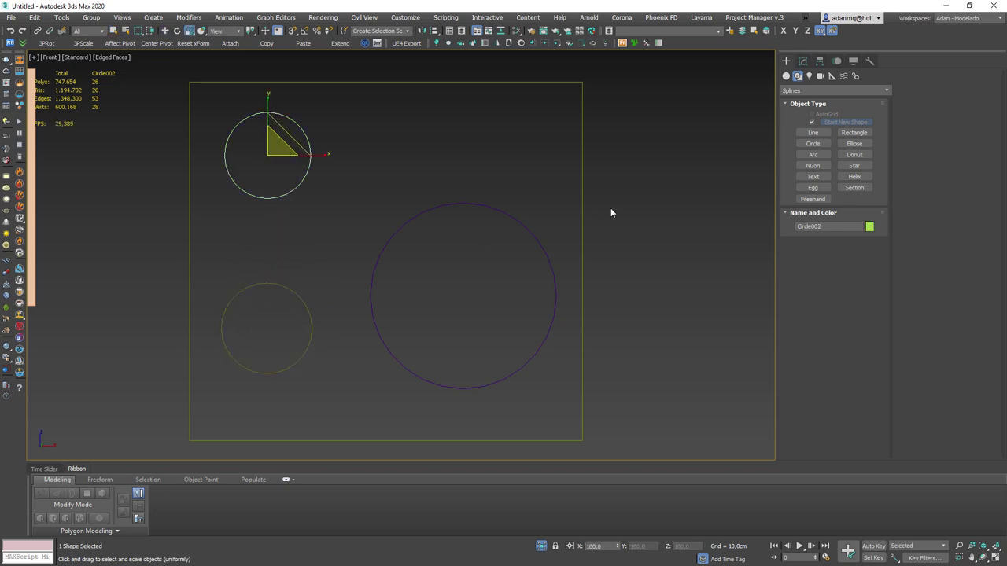
- Convert the rectangle to an Editable Spline and attach all three circles to it
click(582, 185)
click(802, 60)
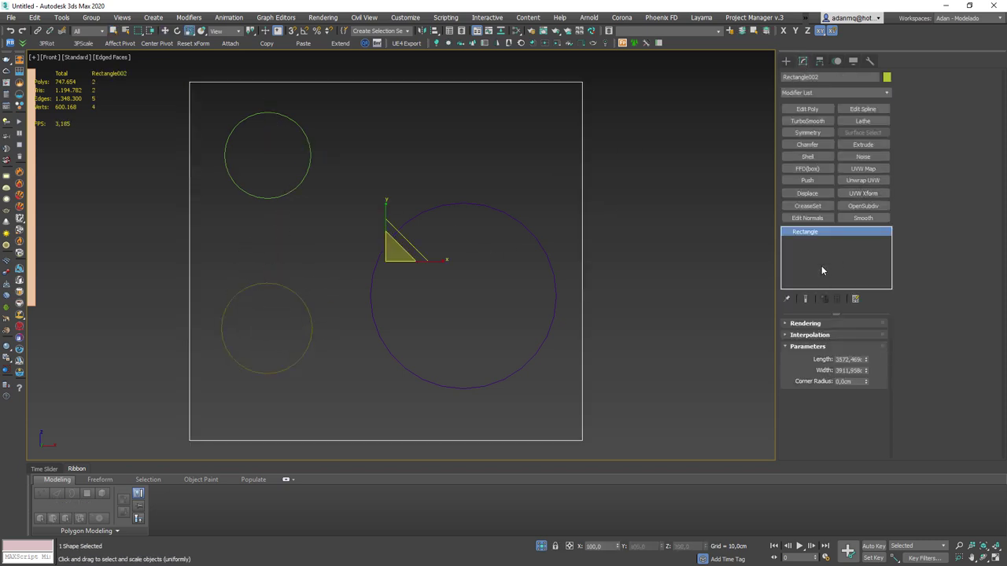
right_click(823, 230)
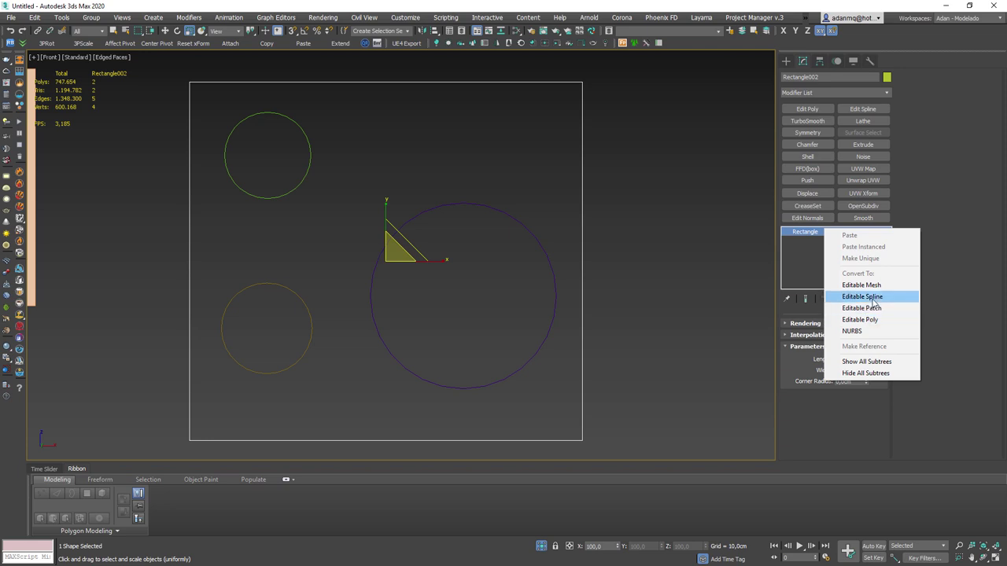
click(873, 301)
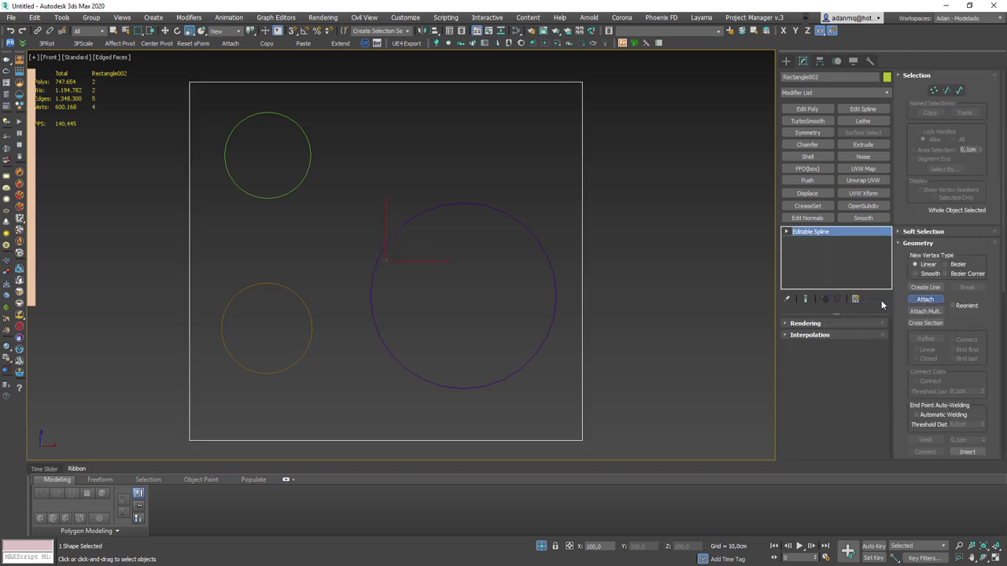
click(925, 299)
click(540, 237)
click(291, 289)
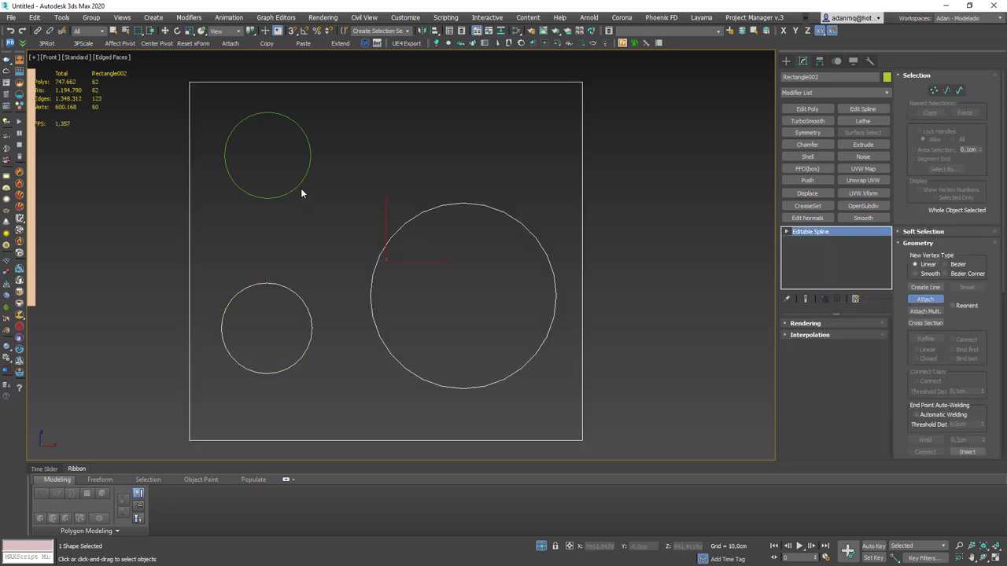
click(302, 188)
key(w)
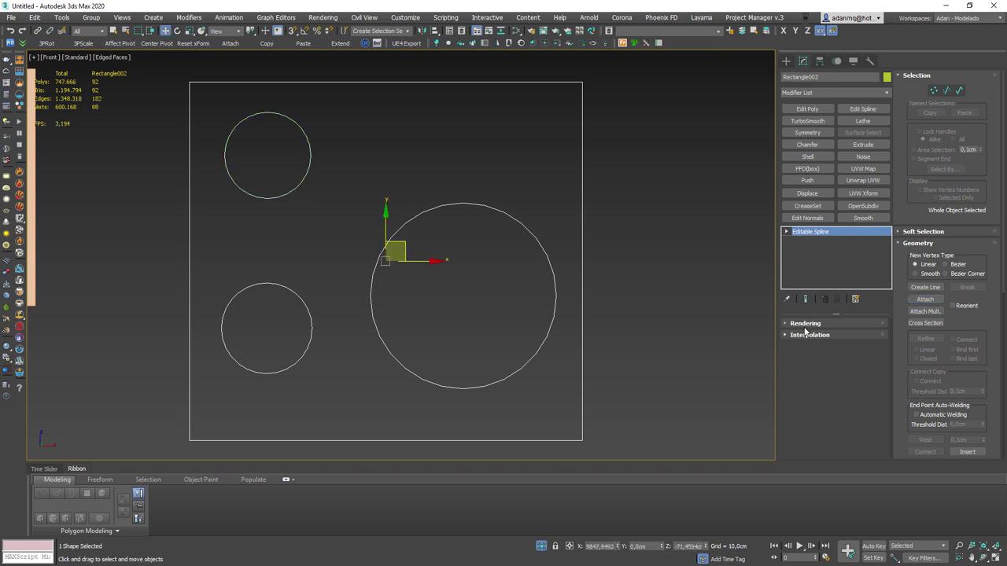
- Enable Adaptive interpolation on the combined spline
click(805, 324)
scroll(808, 447, down, 3)
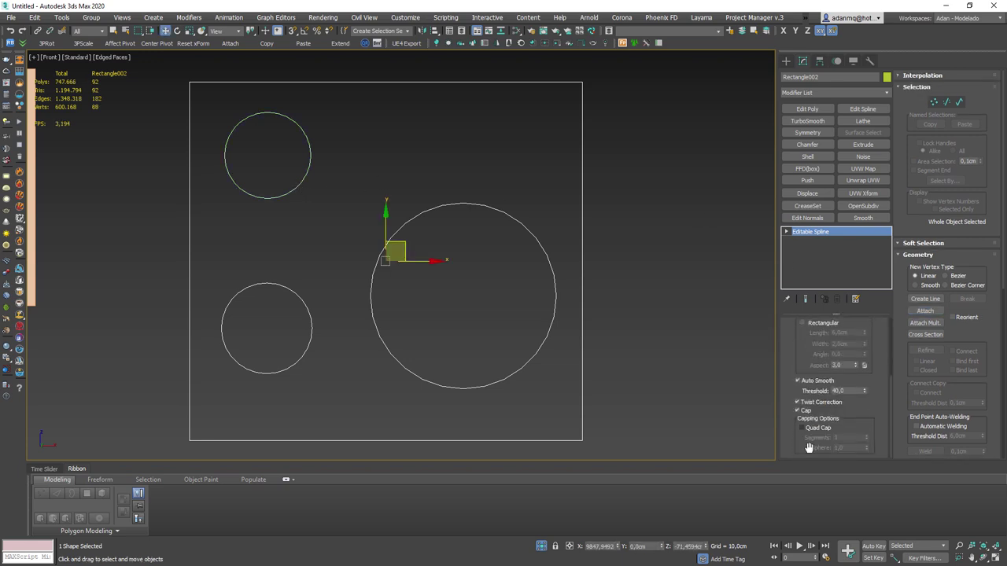
click(923, 75)
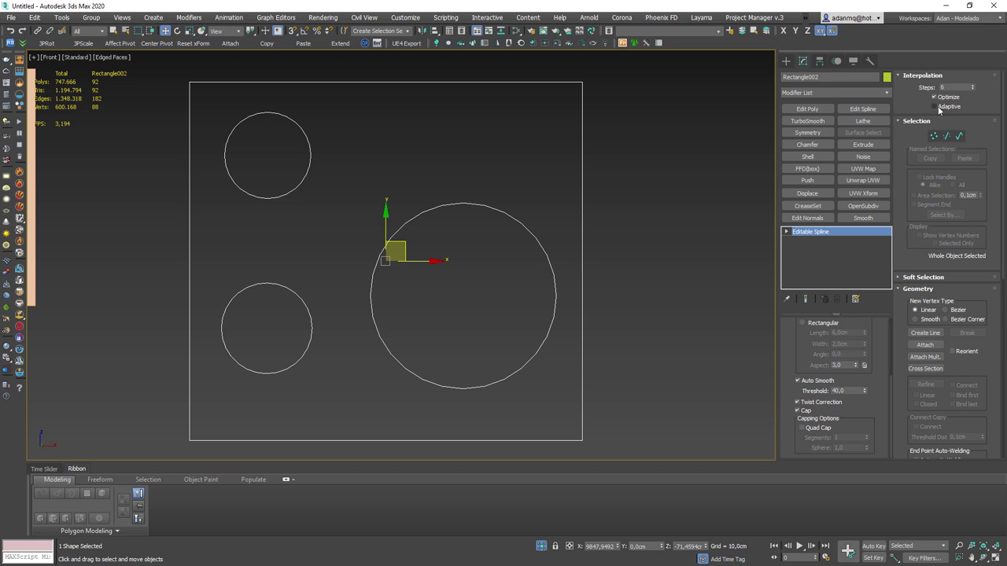
click(935, 107)
scroll(487, 231, up, 5)
scroll(550, 189, up, 2)
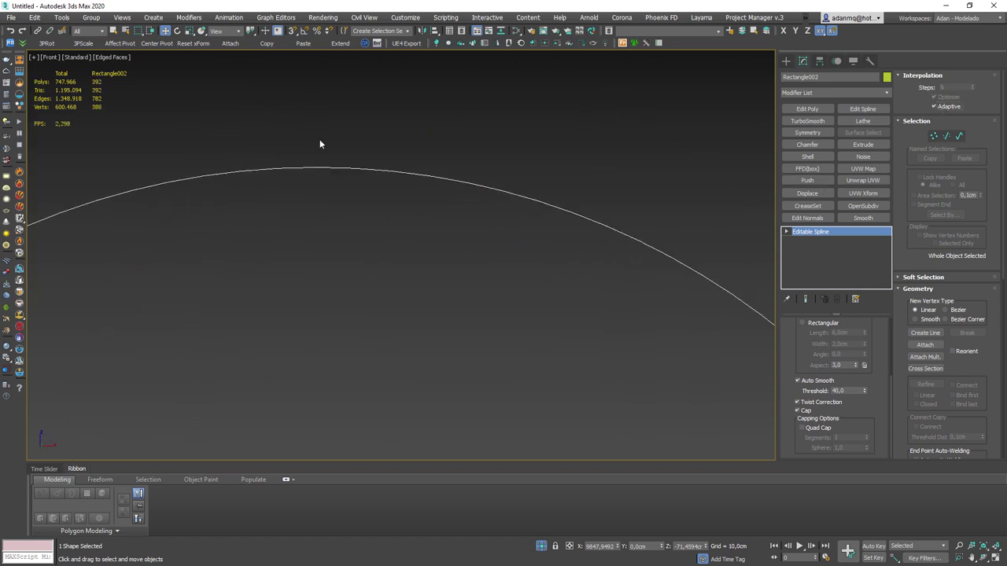
scroll(645, 326, down, 4)
scroll(691, 259, down, 3)
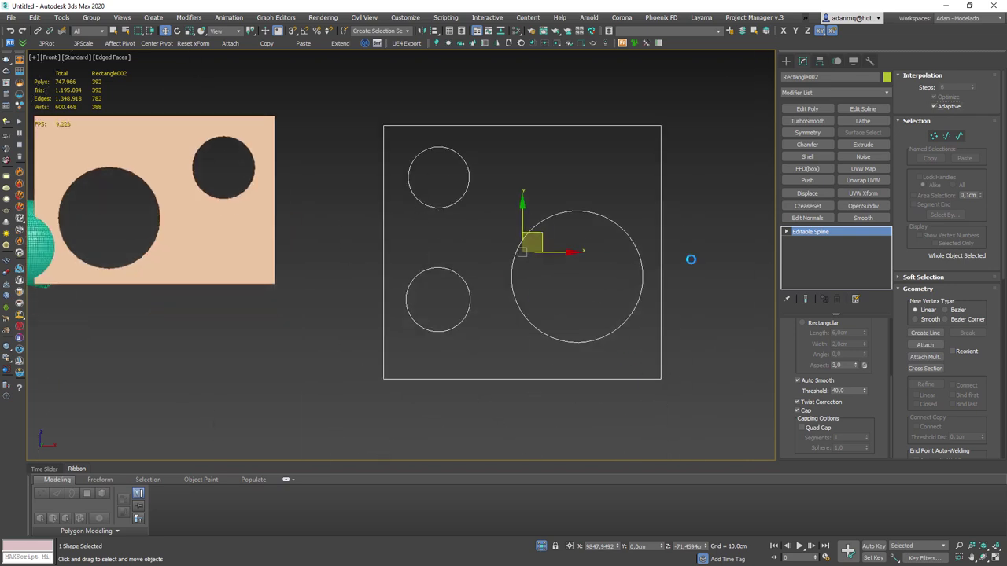
right_click(837, 235)
- Convert the shape to an Editable Poly and check the hole vertices in Vertex mode
click(866, 323)
scroll(614, 220, up, 2)
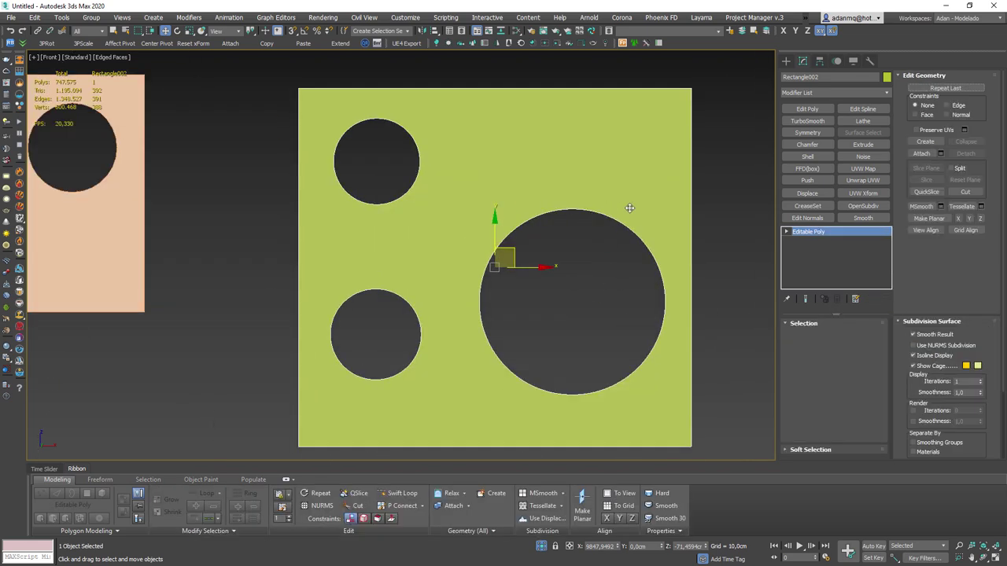
key(1)
scroll(601, 217, up, 2)
drag(705, 388, 705, 389)
middle_drag(704, 389, 693, 284)
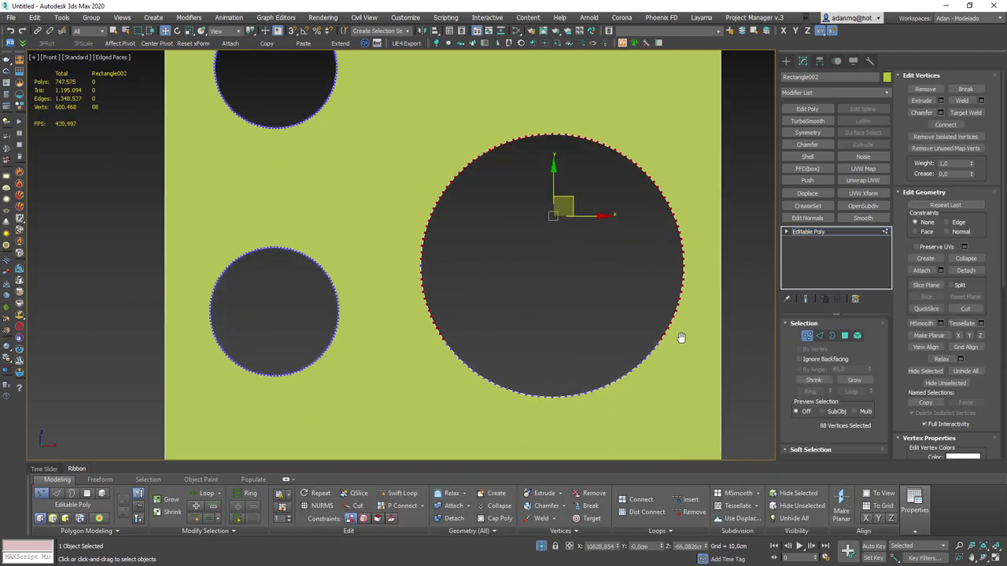
drag(209, 233, 207, 232)
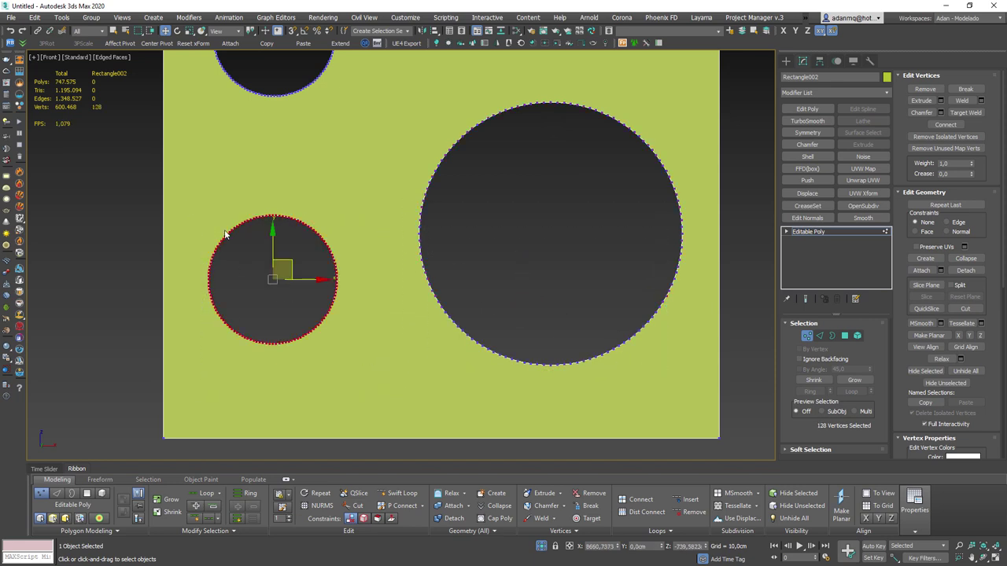
scroll(268, 337, down, 3)
middle_drag(381, 261, 381, 276)
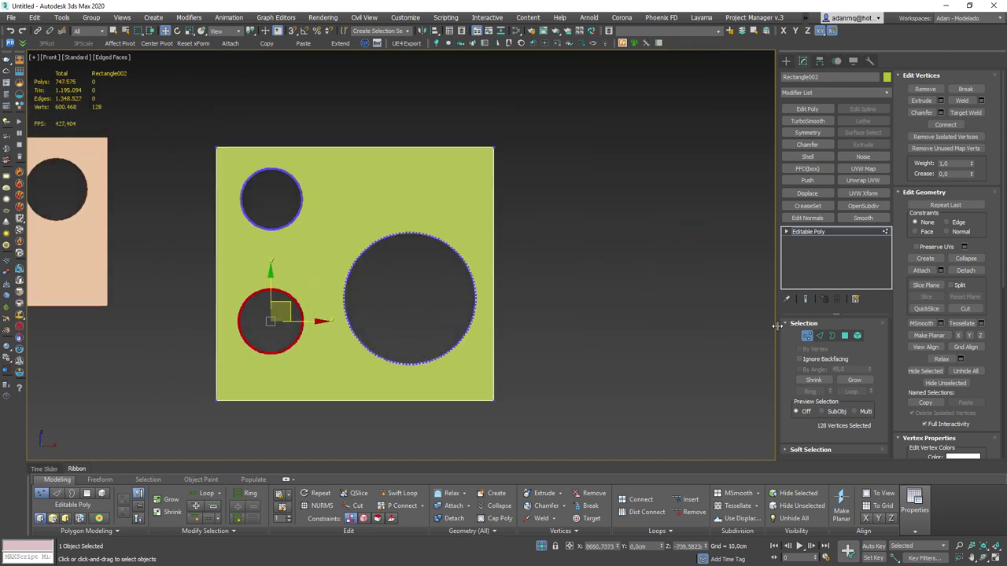
click(808, 337)
middle_drag(292, 308, 274, 305)
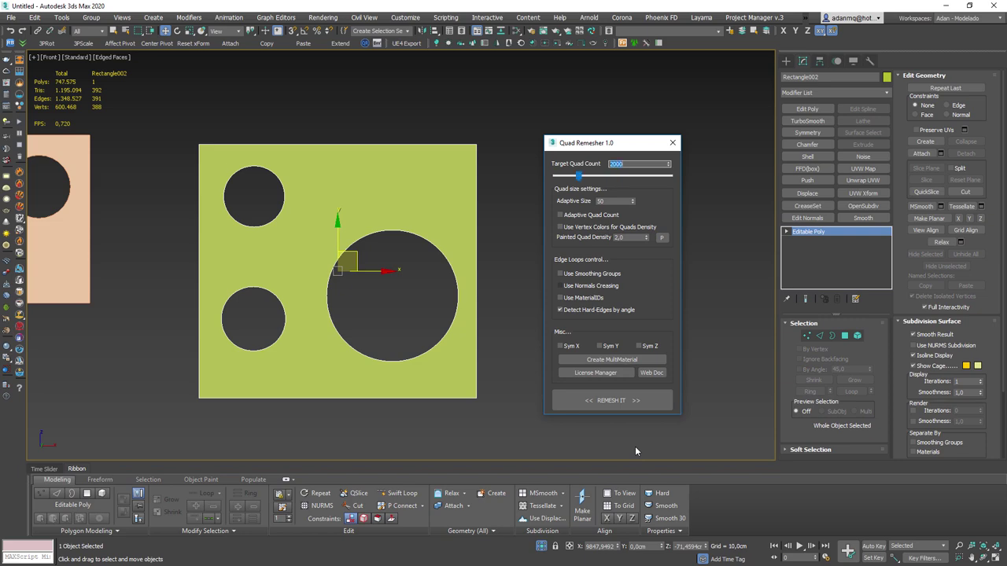
- Run Quad Remesher at 2000 quads on the green plate and view the result
click(613, 404)
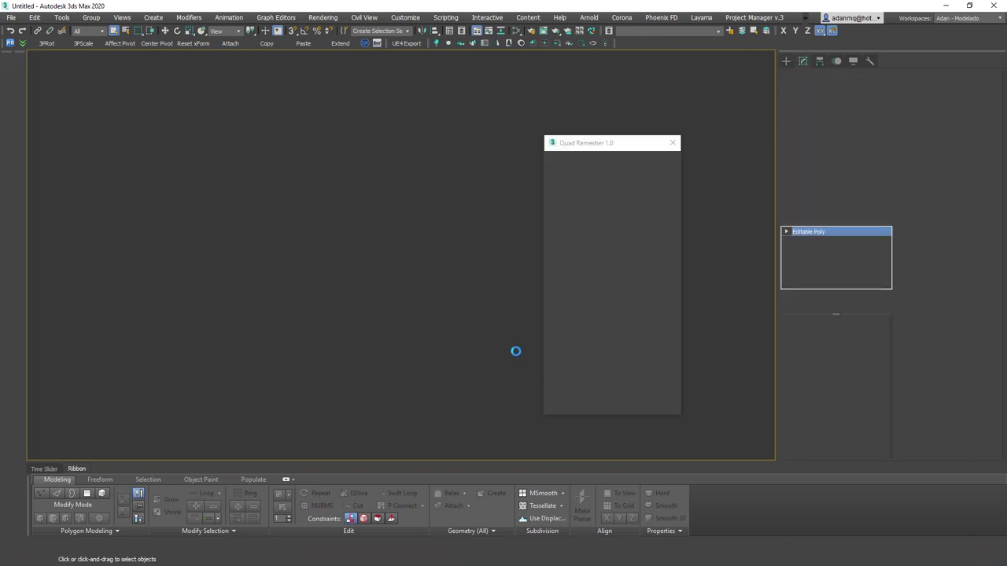
scroll(393, 293, up, 2)
scroll(361, 225, up, 3)
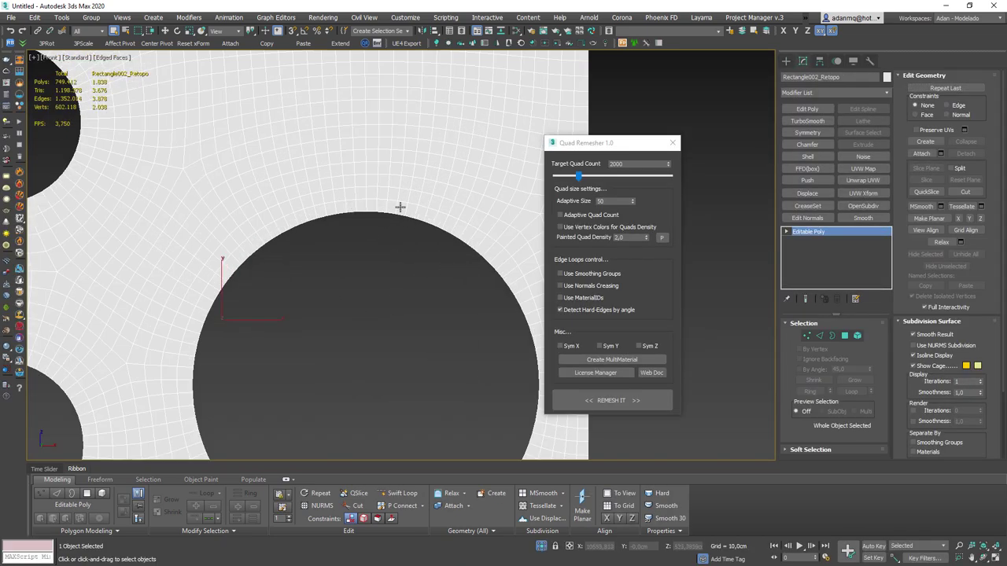
scroll(453, 218, down, 2)
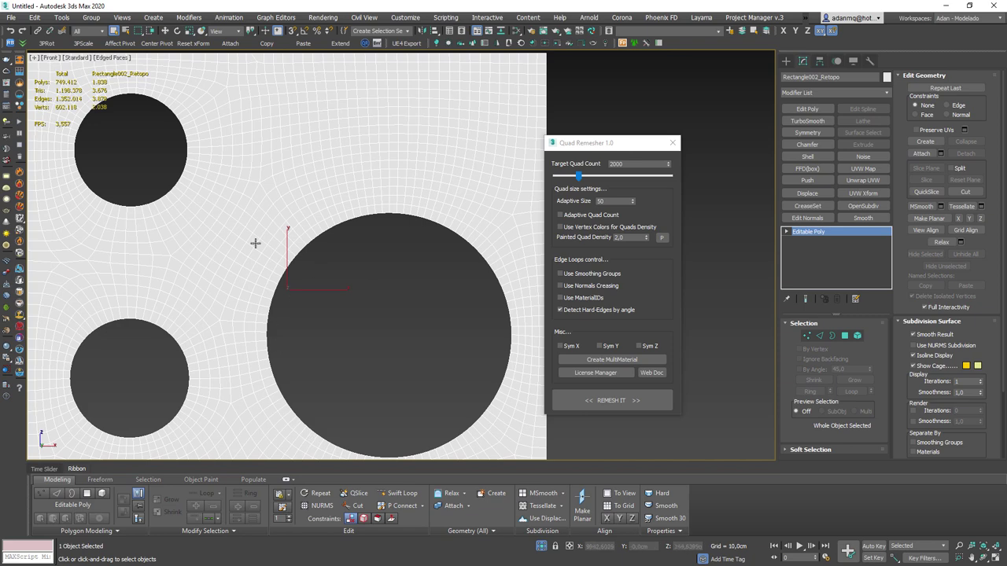
middle_drag(172, 165, 323, 172)
scroll(354, 224, down, 3)
alt+middle_drag(394, 265, 319, 277)
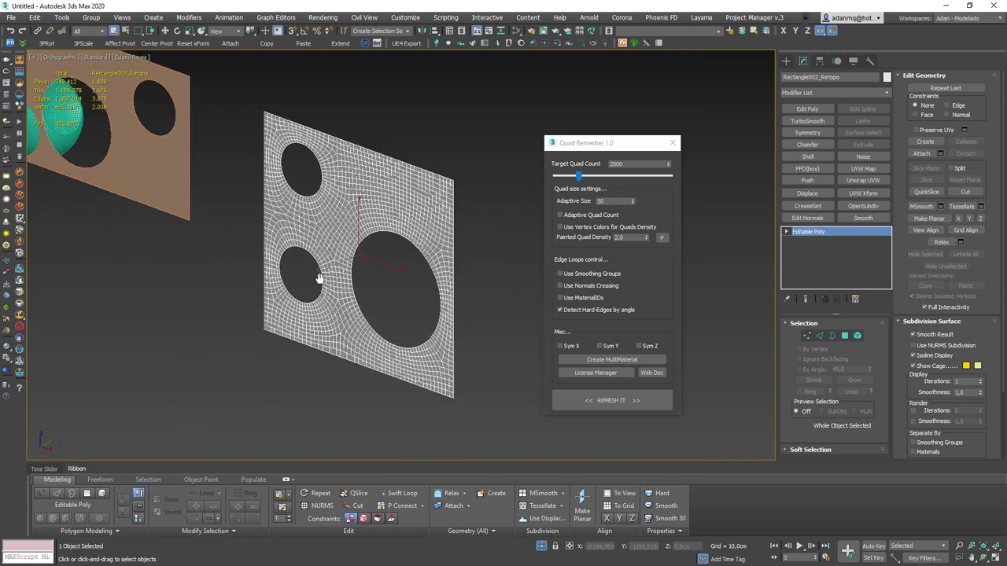
- Close Quad Remesher and orbit around Rectangle002_Retopo from several angles
click(673, 143)
scroll(381, 247, up, 2)
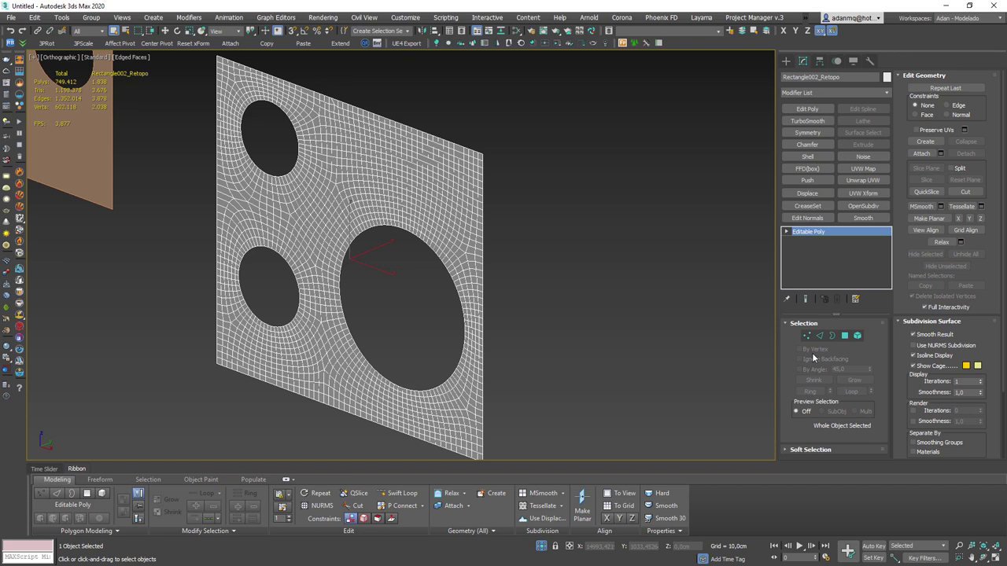
mouse_move(373, 280)
alt+middle_down()
mouse_move(399, 265)
mouse_move(448, 275)
alt+middle_up()
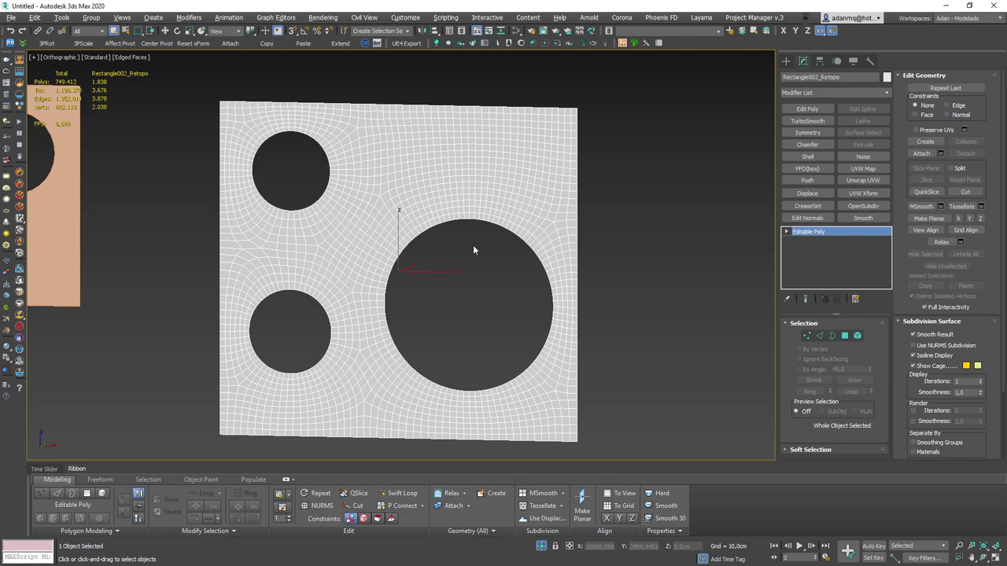
alt+middle_drag(484, 246, 571, 245)
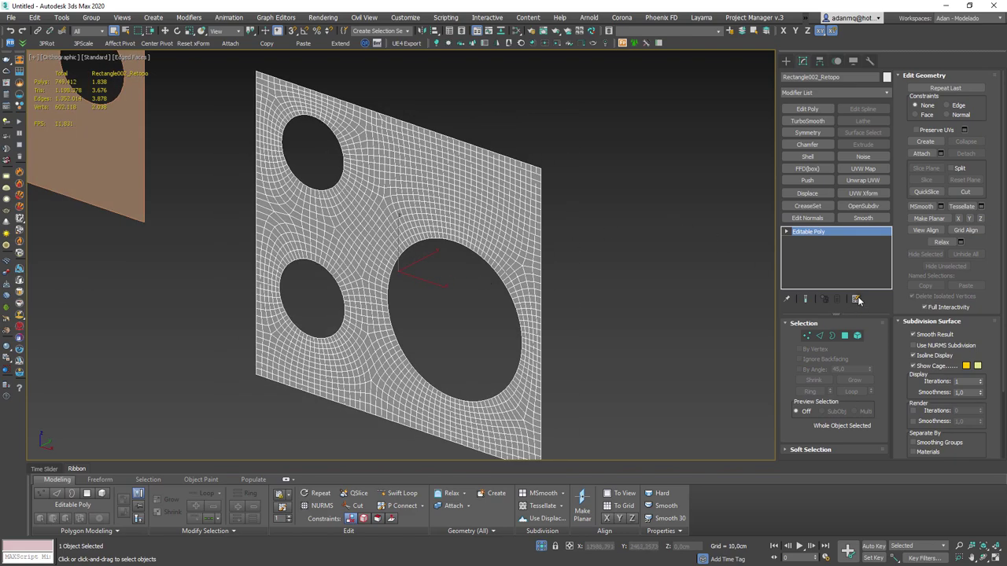
mouse_move(499, 313)
alt+middle_down()
mouse_move(508, 323)
mouse_move(660, 289)
alt+middle_up()
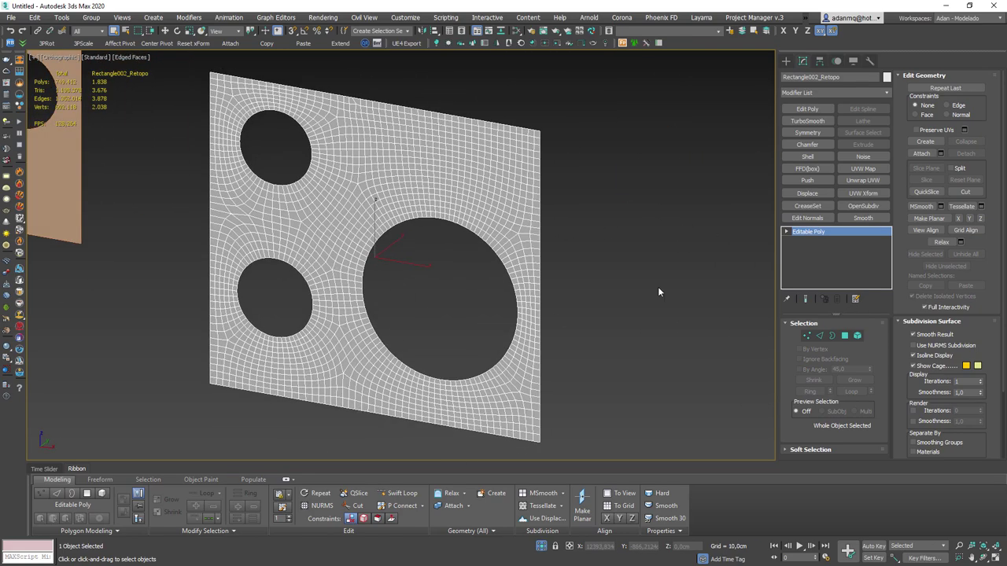
- Add Shell and a Chamfer of about 41,48cm to the remeshed plate
click(807, 156)
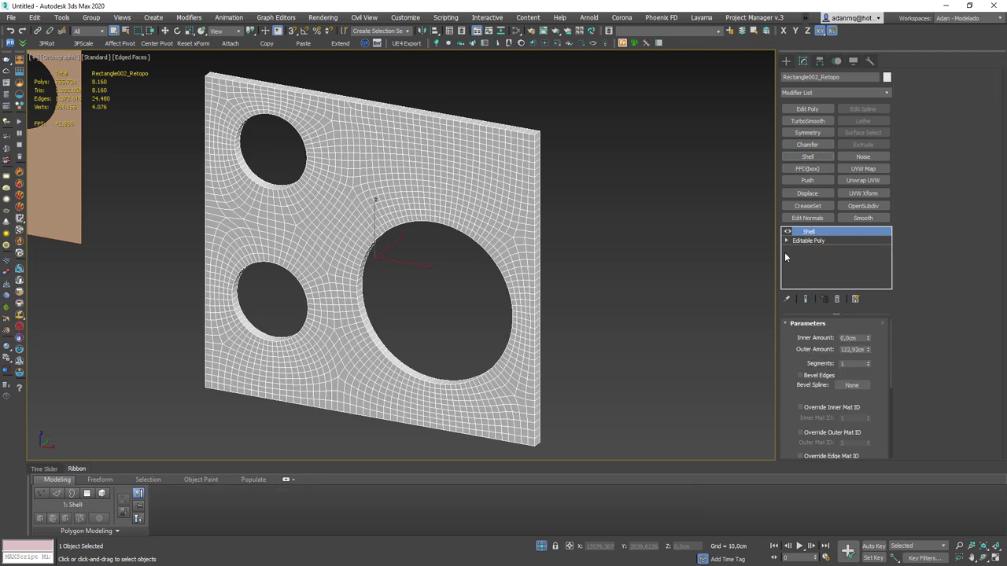
click(808, 145)
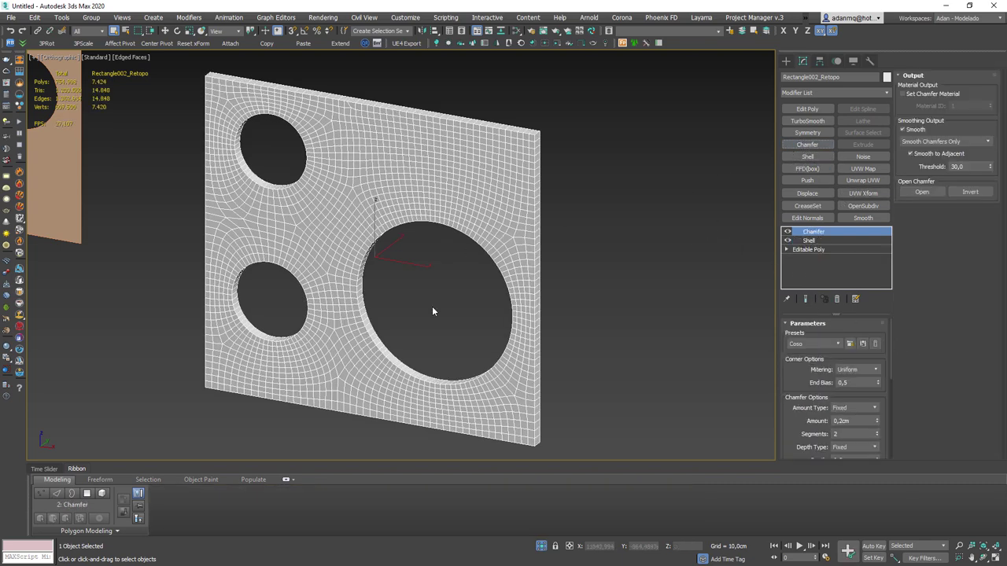
scroll(432, 312, up, 4)
mouse_move(876, 421)
mouse_down()
mouse_move(744, 198)
mouse_move(569, 415)
mouse_move(565, 371)
mouse_up()
key(F4)
scroll(422, 320, down, 3)
scroll(422, 319, down, 3)
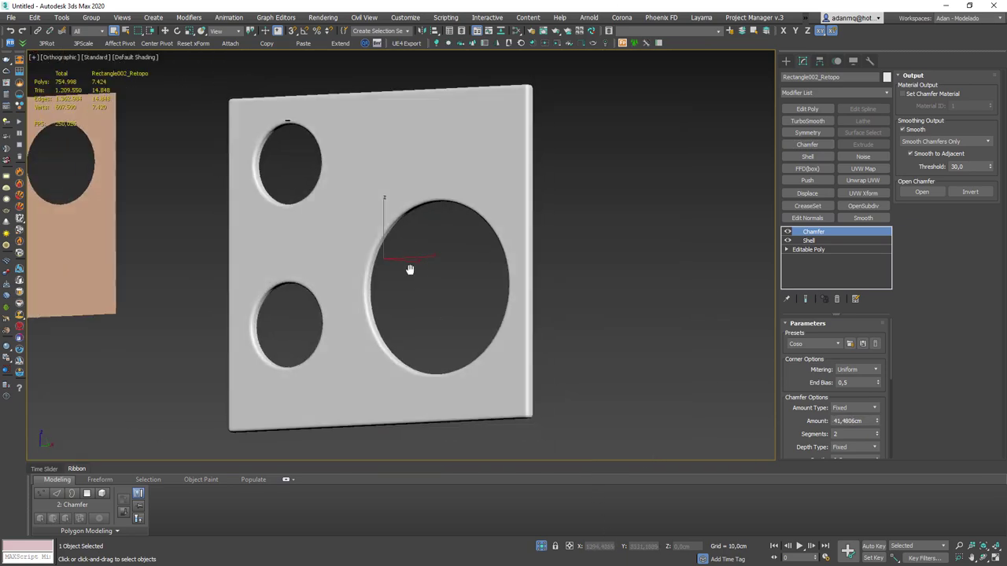
alt+middle_drag(409, 269, 428, 286)
- Add TurboSmooth with 2 iterations on top of the stack
click(789, 124)
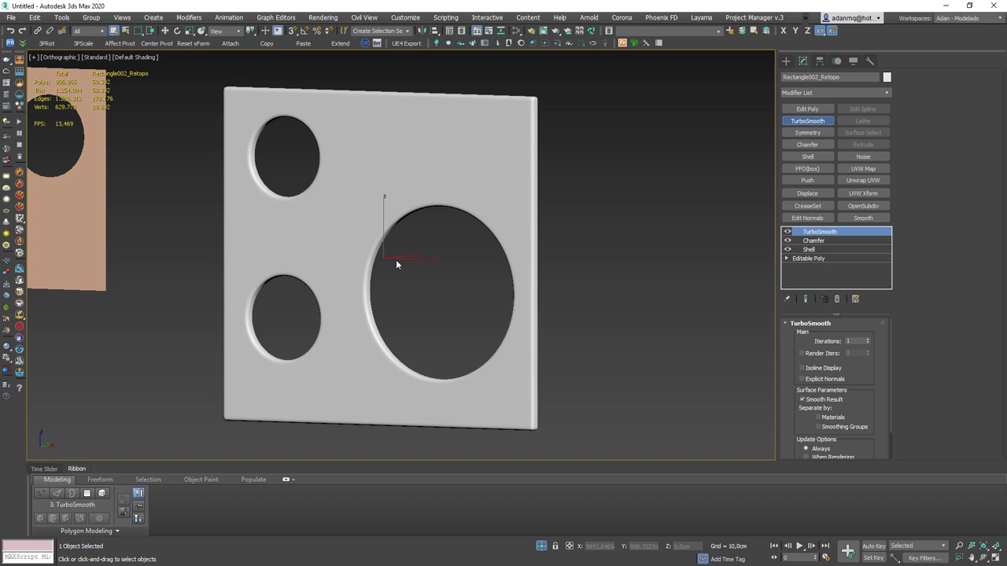
click(868, 339)
alt+middle_drag(422, 294, 302, 288)
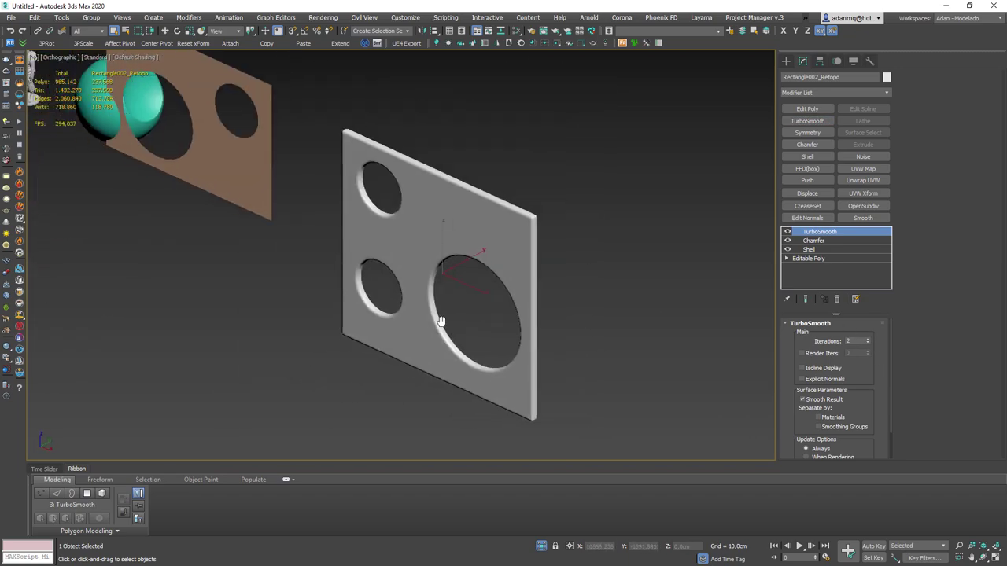
right_click(302, 288)
- Collapse the plate to editable poly, then delete the white plate and the teal sphere
click(331, 409)
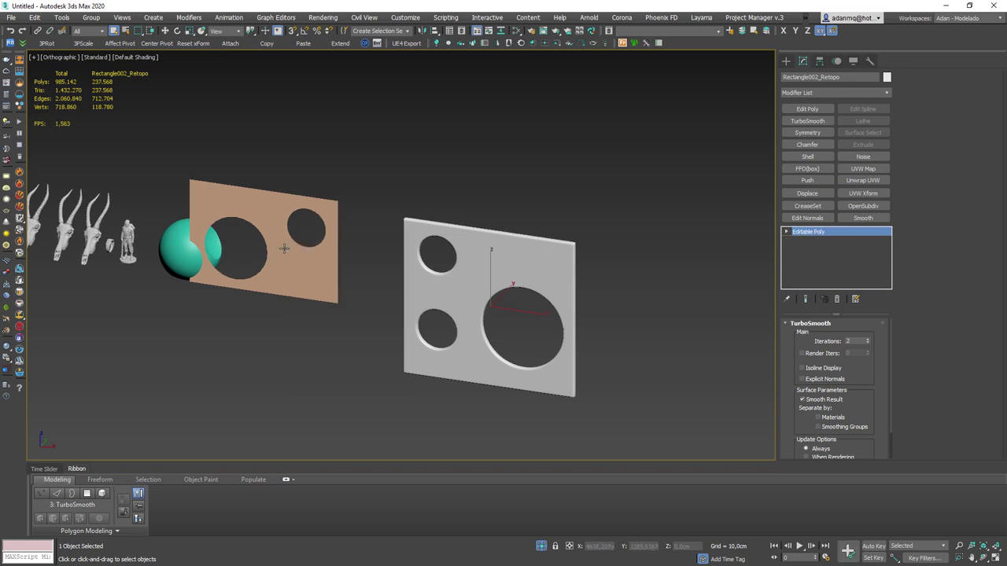
click(269, 216)
mouse_move(269, 217)
alt+middle_down()
mouse_move(279, 333)
mouse_move(512, 343)
mouse_move(530, 325)
mouse_move(522, 281)
alt+middle_up()
click(531, 325)
click(654, 299)
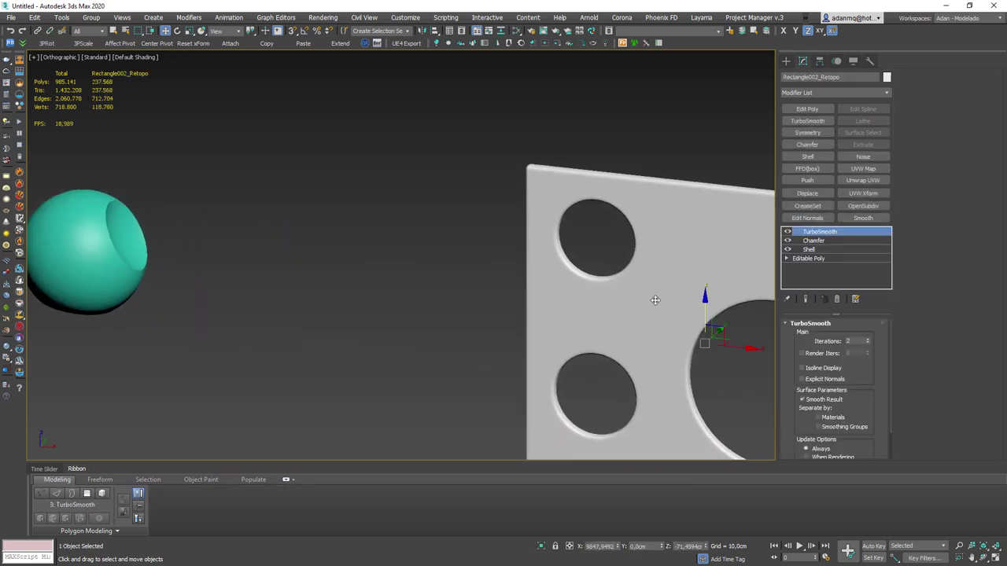
key(Delete)
mouse_move(582, 294)
alt+middle_down()
mouse_move(396, 317)
mouse_move(136, 258)
alt+middle_up()
click(136, 257)
key(Delete)
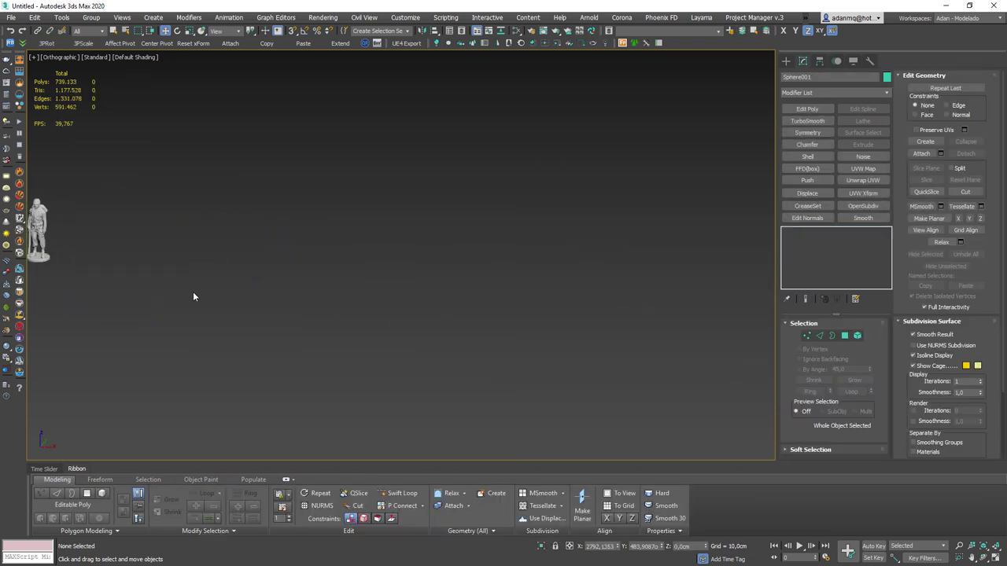
- Switch to the Front view, frame all objects and open the Splines shape category
middle_drag(257, 294, 250, 300)
key(f)
key(z)
scroll(571, 244, up, 2)
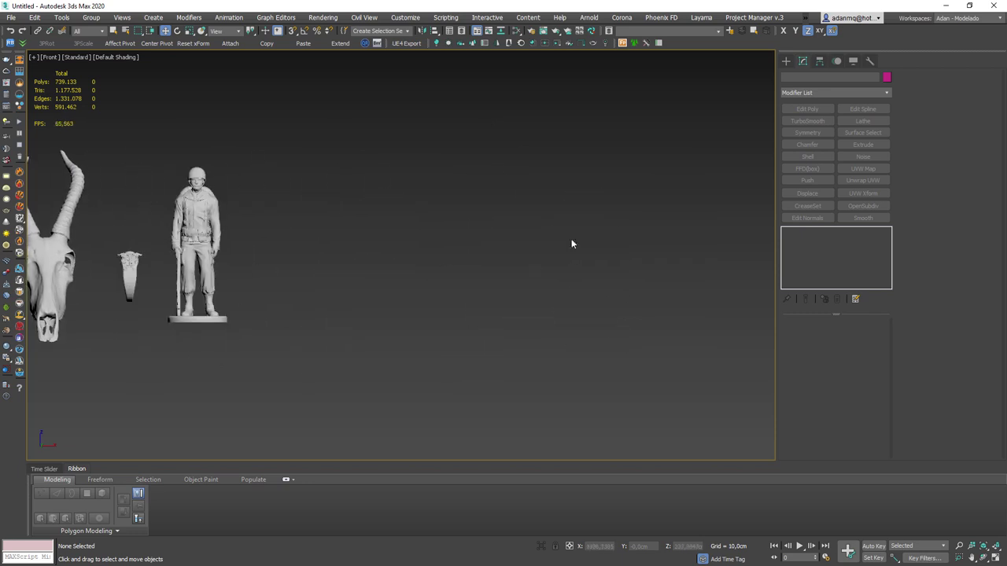
click(785, 60)
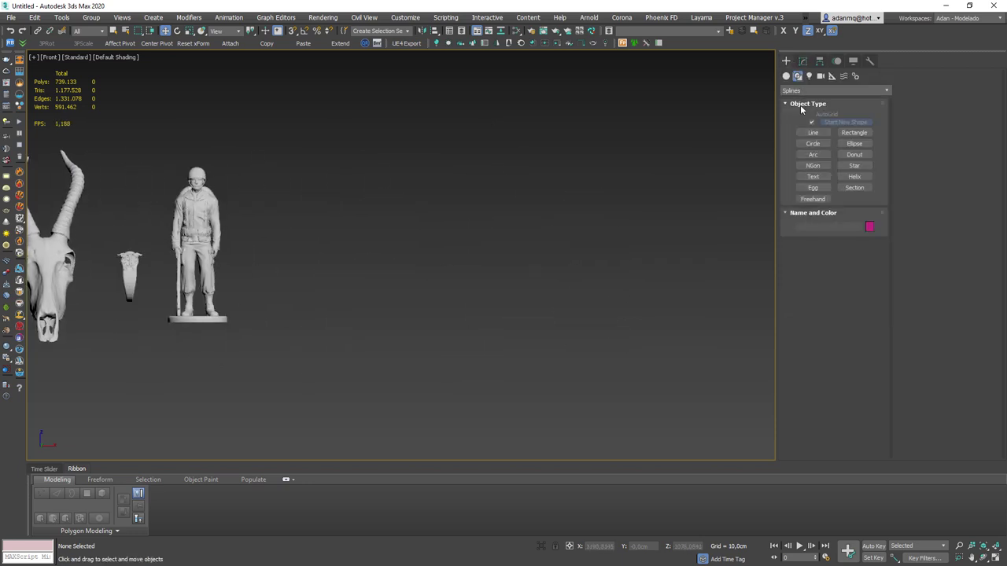
click(796, 76)
click(785, 75)
click(834, 91)
click(797, 76)
- Place a 'MAX Text' Text spline in the front view
click(813, 177)
middle_drag(575, 317, 362, 229)
drag(550, 298, 467, 241)
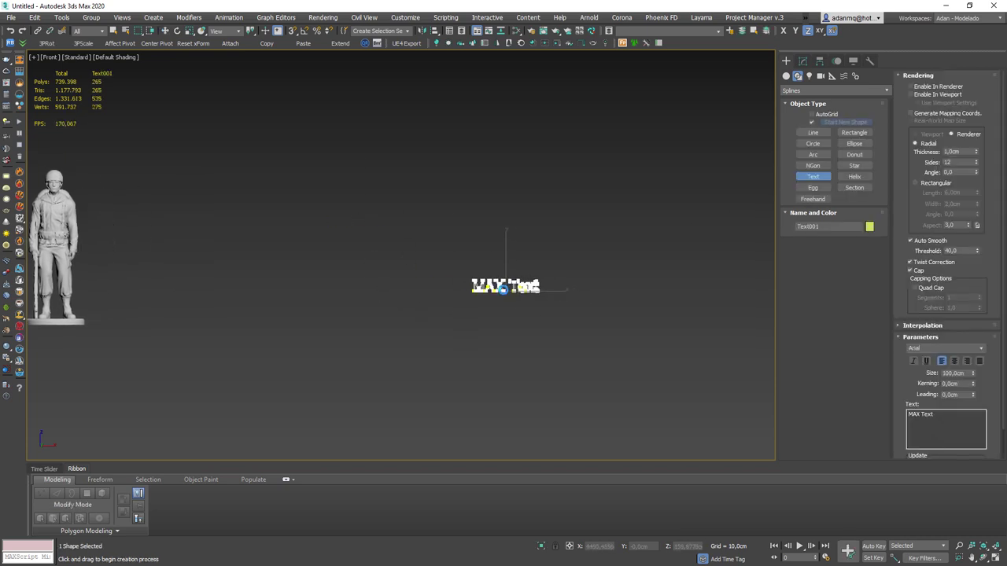
scroll(467, 241, up, 5)
right_click(467, 241)
- Create a large magenta sphere centred on the text and view it in wireframe from the front
click(786, 75)
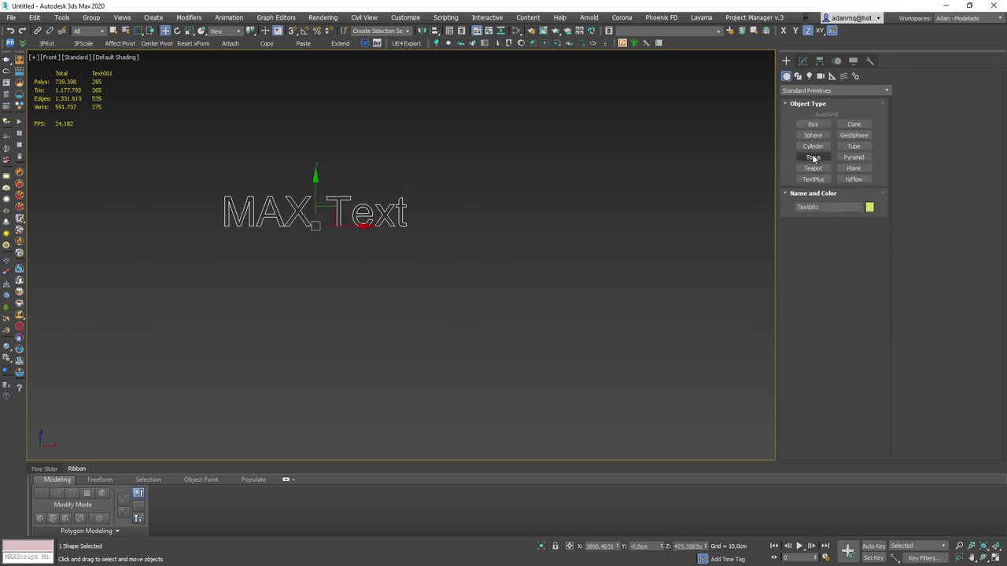
drag(327, 199, 634, 357)
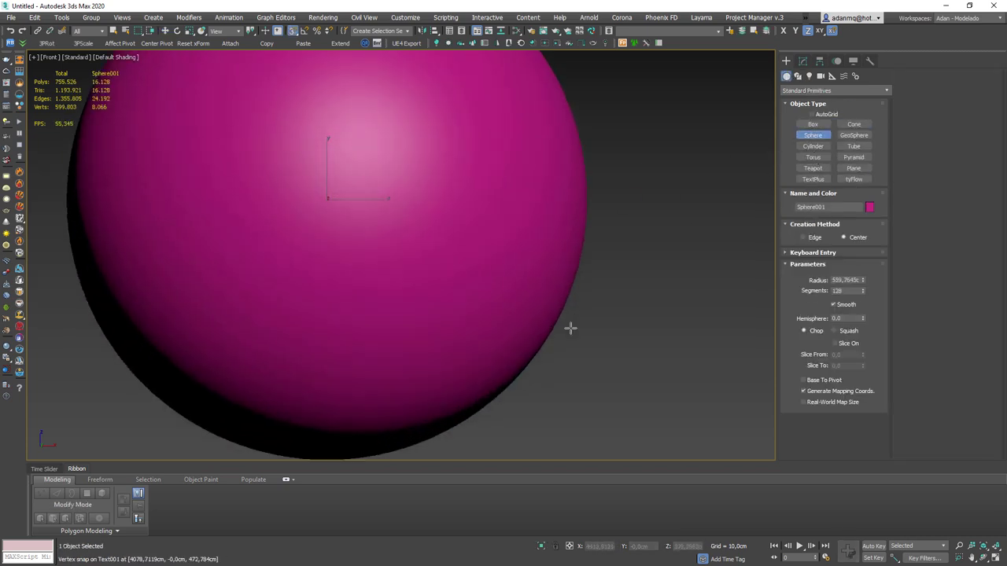
scroll(604, 326, down, 6)
right_click(530, 341)
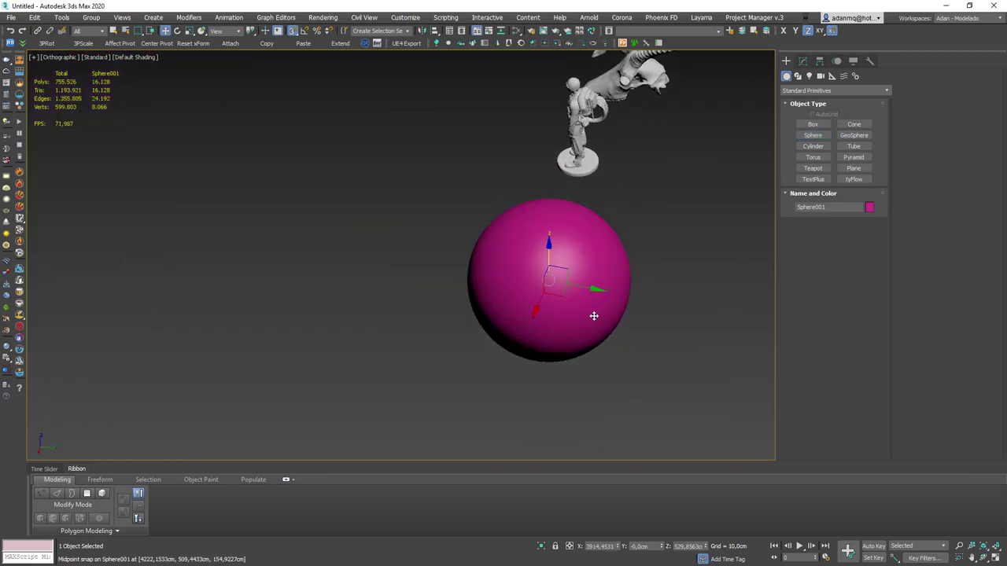
key(F3)
scroll(593, 317, up, 4)
scroll(578, 315, down, 2)
mouse_move(462, 268)
alt+middle_down()
mouse_move(533, 346)
mouse_move(532, 304)
alt+middle_up()
alt+middle_drag(572, 300, 682, 281)
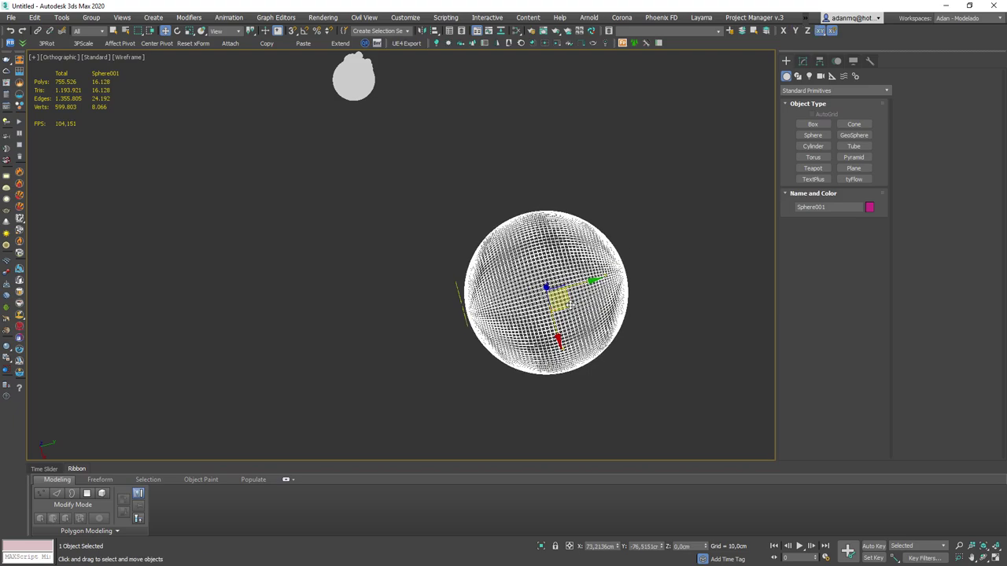
scroll(681, 281, up, 5)
scroll(682, 281, up, 5)
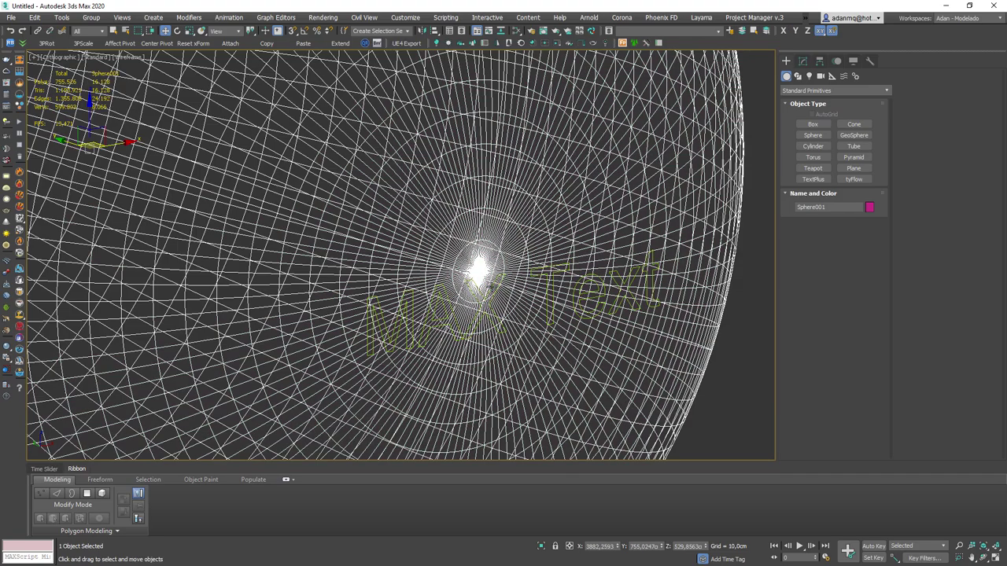
- Make a copy of the MAX Text object, then clear the selection
click(492, 287)
alt+middle_drag(492, 287, 548, 288)
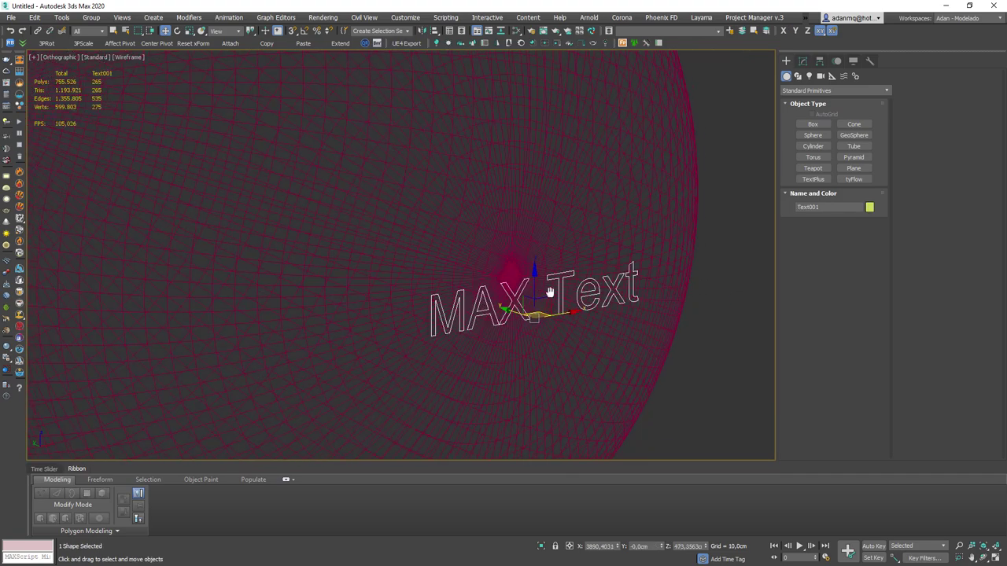
middle_drag(563, 222, 469, 183)
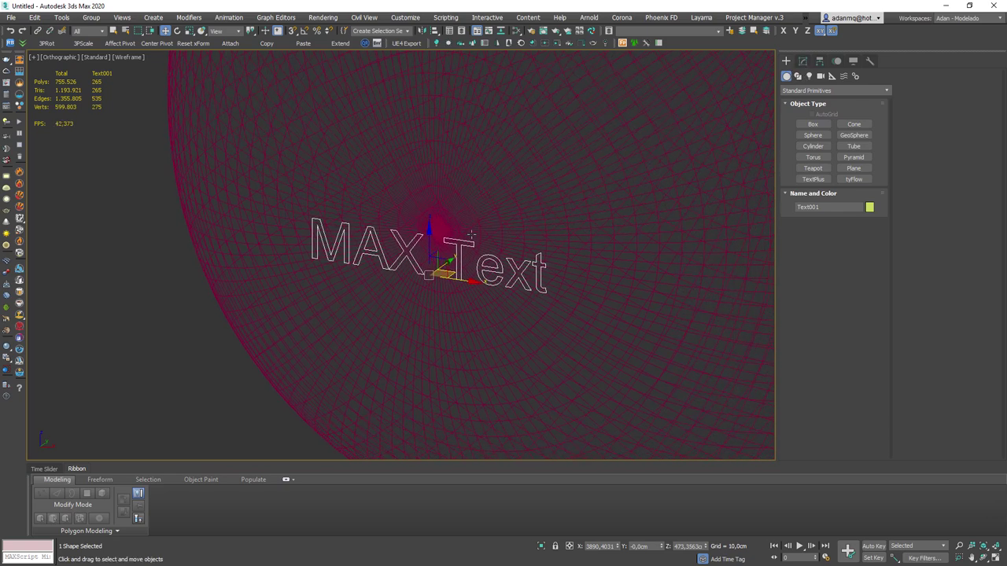
shift+drag(431, 236, 475, 263)
click(475, 328)
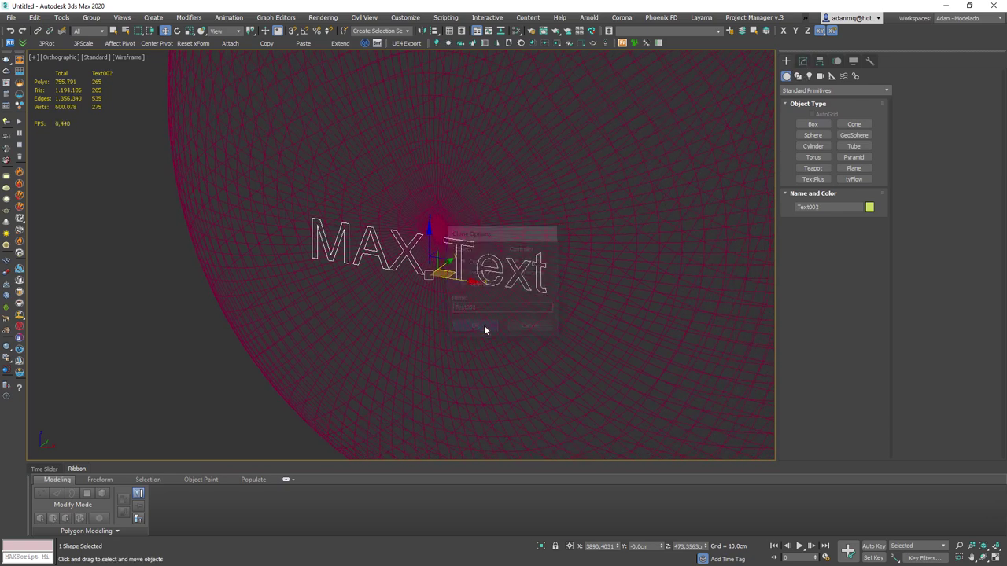
right_click(483, 228)
click(518, 229)
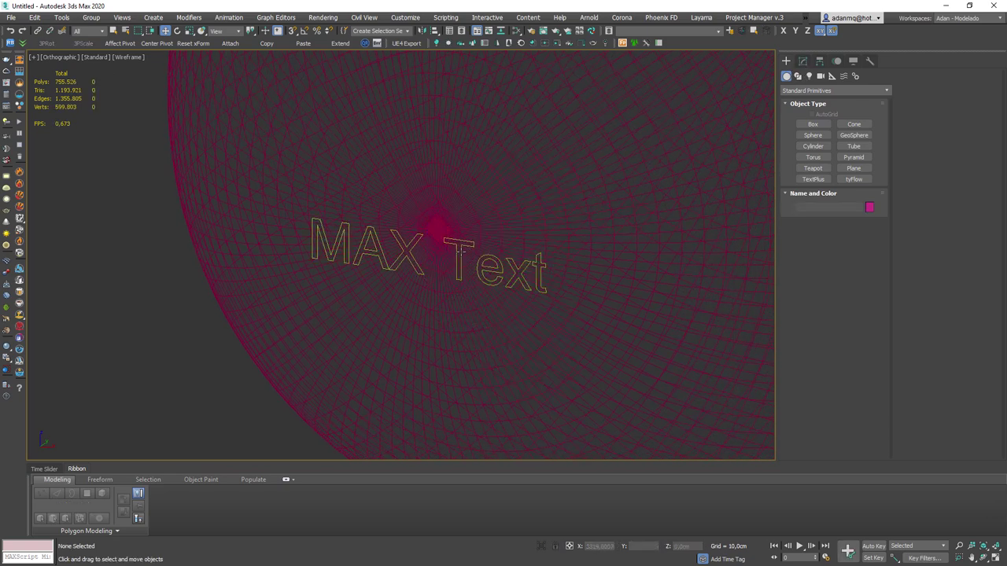
- Convert the MAX Text object to Editable Poly and display it shaded with edged faces
click(460, 250)
click(803, 61)
right_click(835, 231)
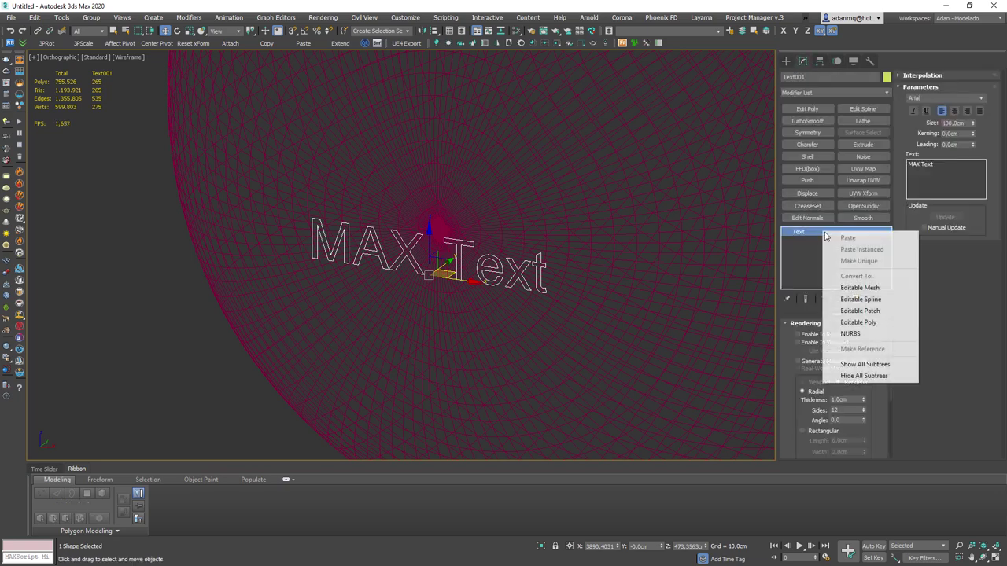
click(858, 321)
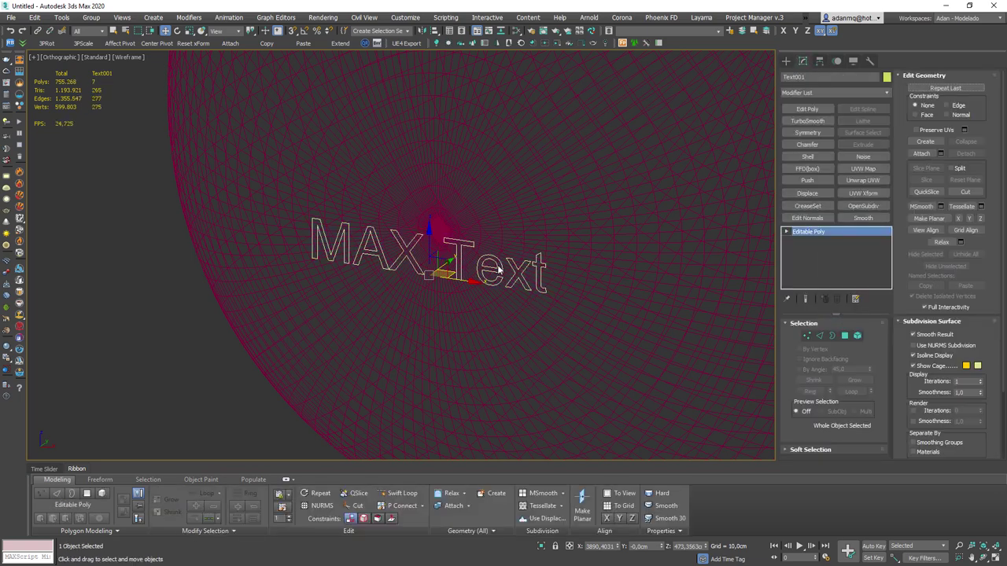
key(F3)
scroll(498, 270, up, 3)
key(F4)
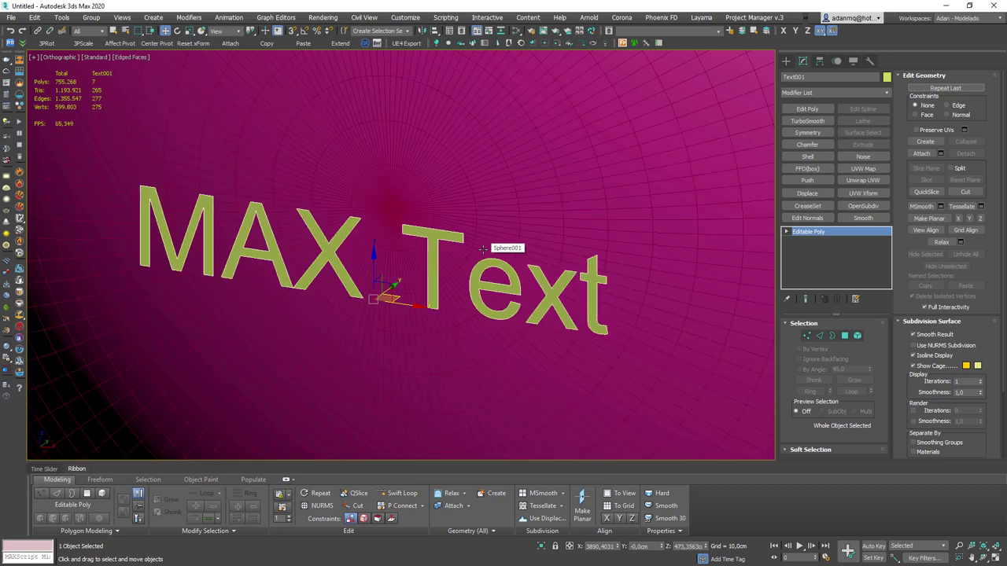
scroll(498, 269, down, 3)
alt+middle_drag(497, 270, 519, 260)
scroll(370, 235, up, 3)
- Select the vertex at the top of the A, then return to object level facing the text
key(1)
scroll(383, 226, up, 2)
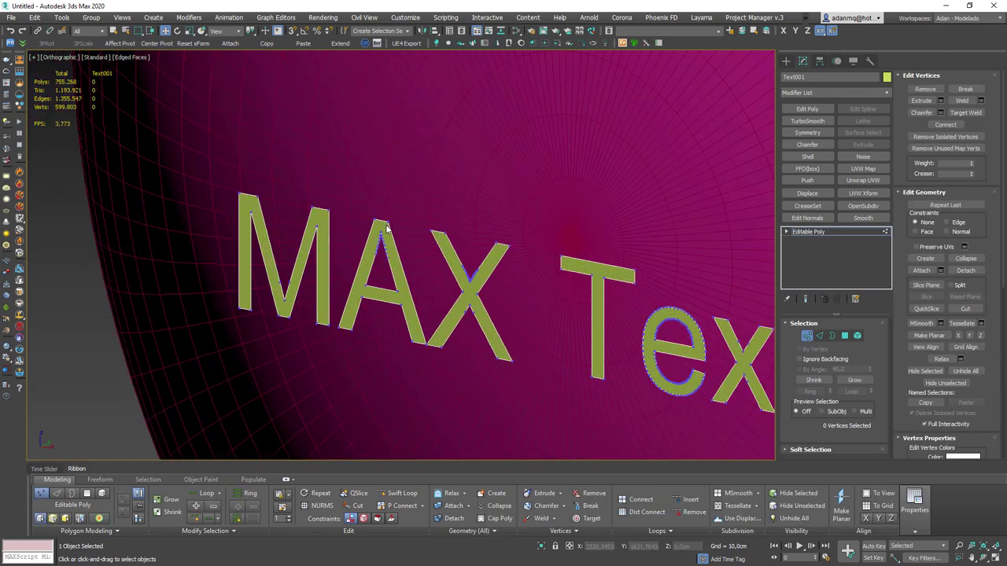
click(386, 226)
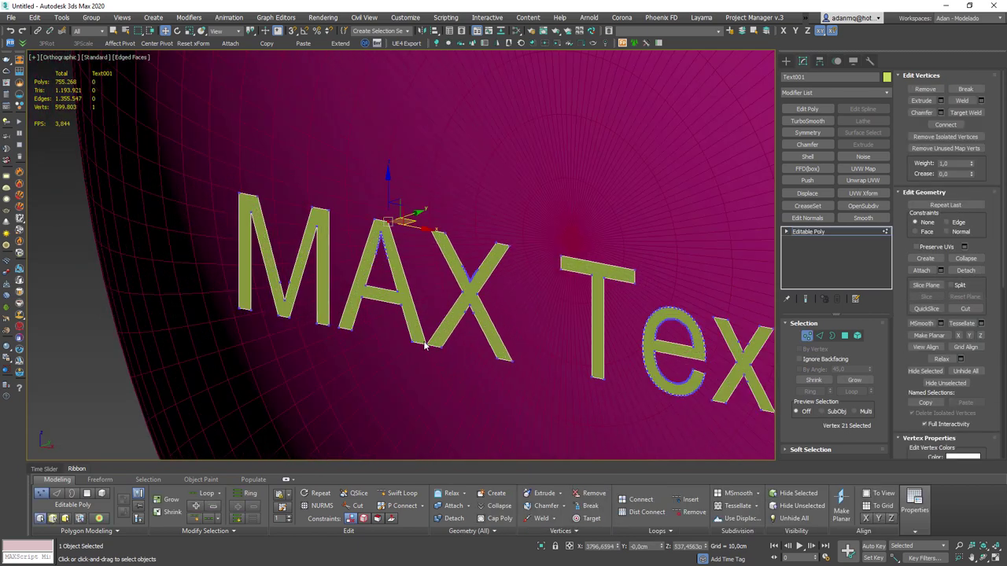
scroll(308, 335, down, 3)
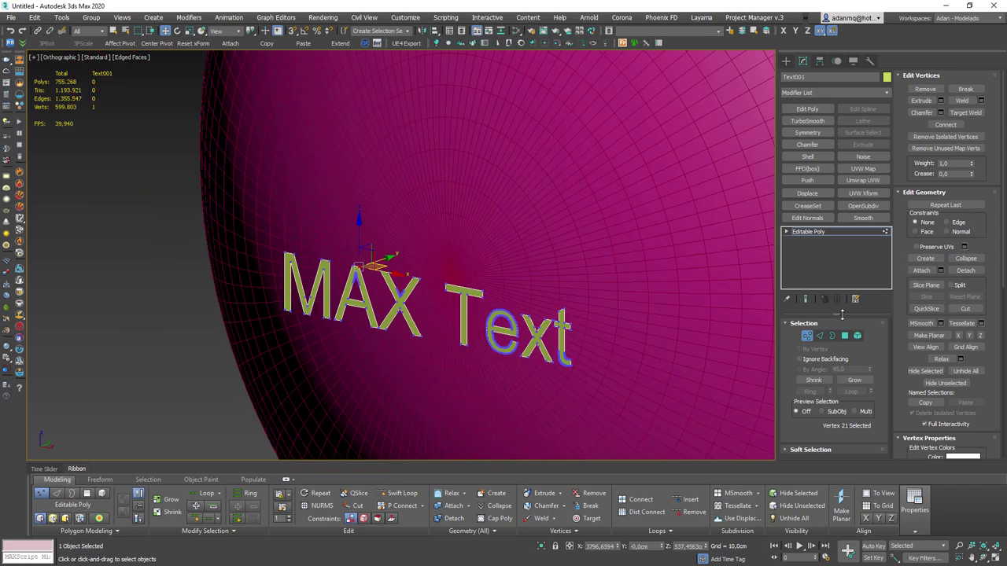
click(806, 335)
mouse_move(338, 330)
alt+middle_down()
mouse_move(390, 349)
mouse_move(415, 400)
mouse_move(425, 370)
alt+middle_up()
- Start a Conform compound from the text, trying and cancelling a Z-axis reference pick
click(785, 61)
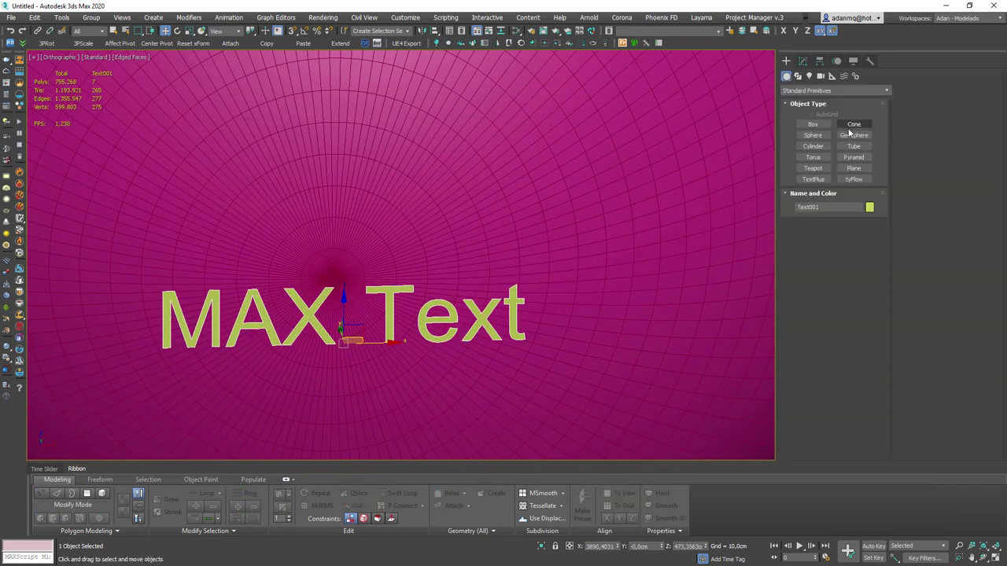
click(834, 91)
click(817, 123)
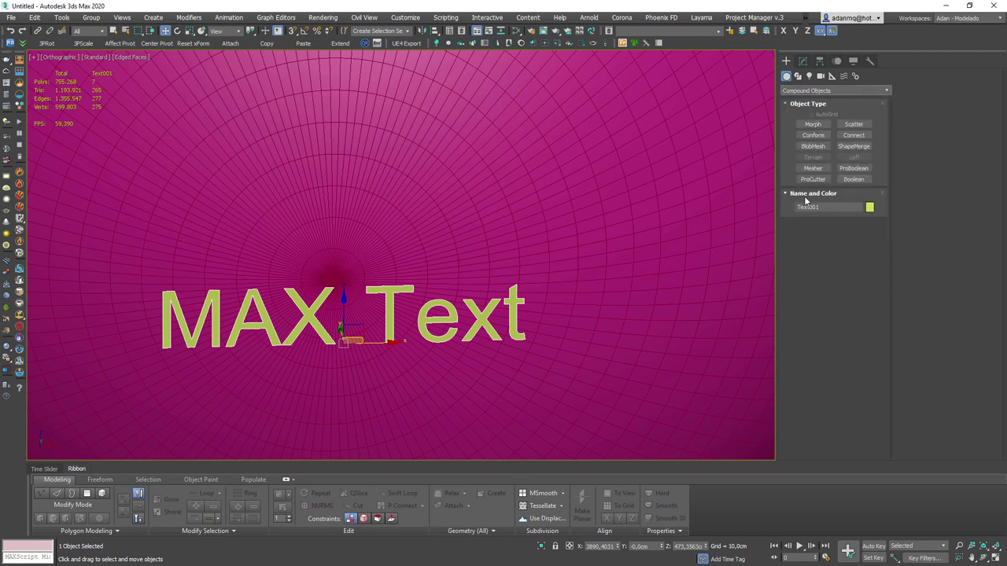
click(812, 135)
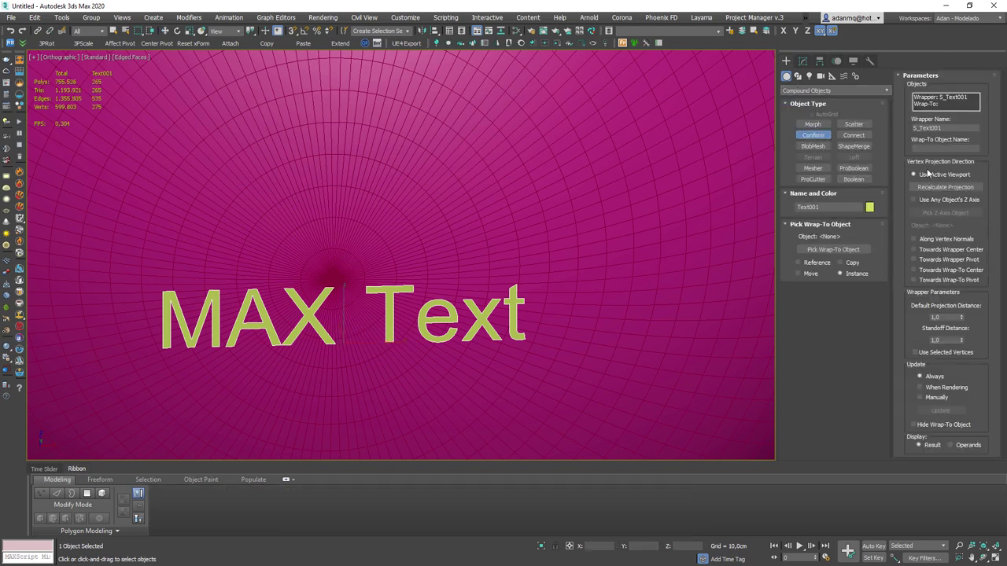
click(913, 200)
click(944, 213)
click(556, 219)
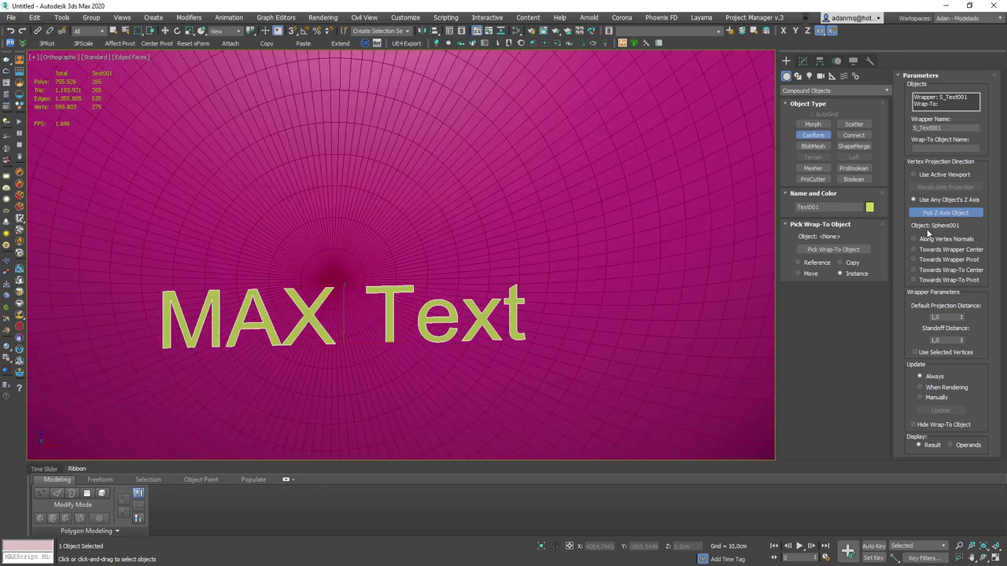
click(944, 213)
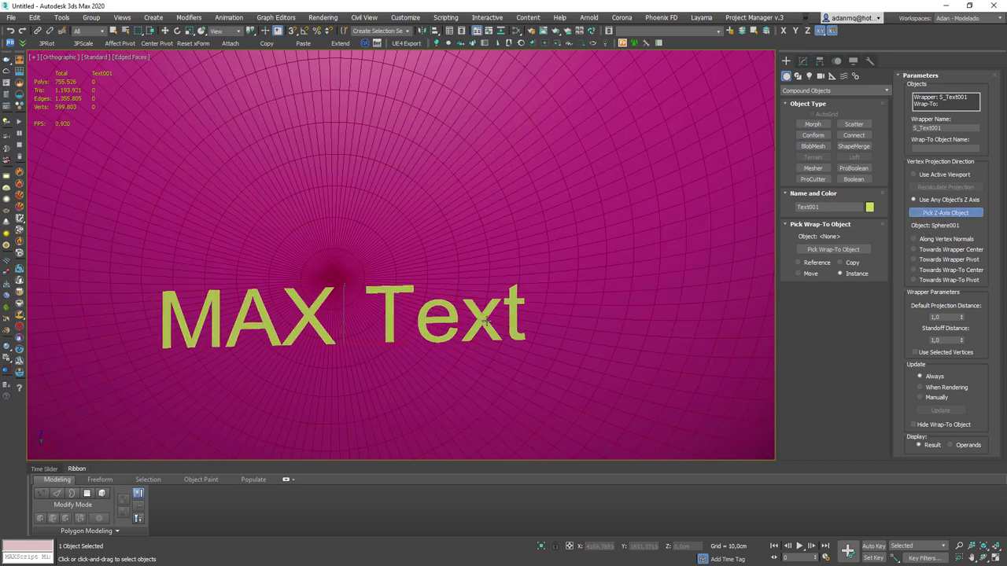
right_click(486, 321)
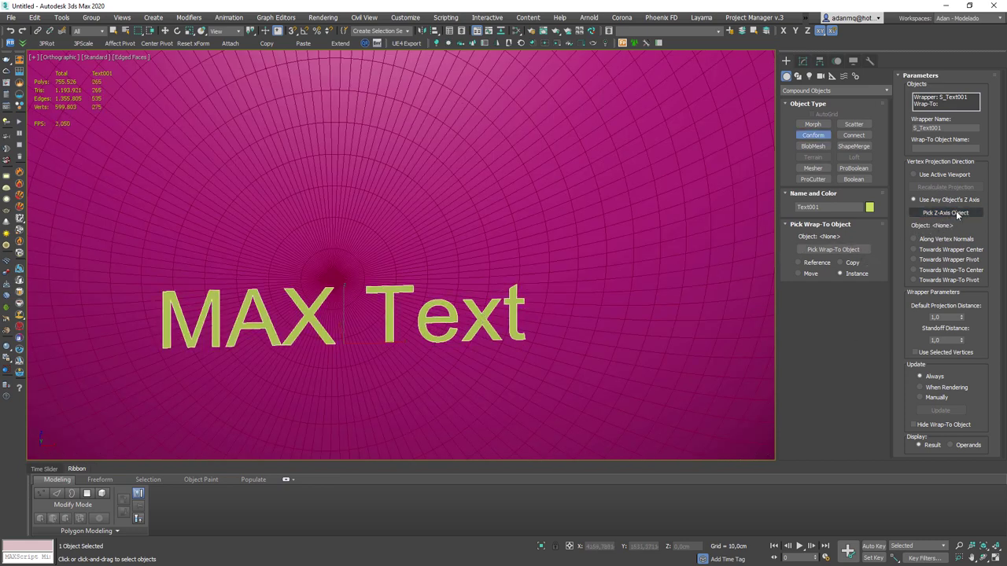
click(958, 214)
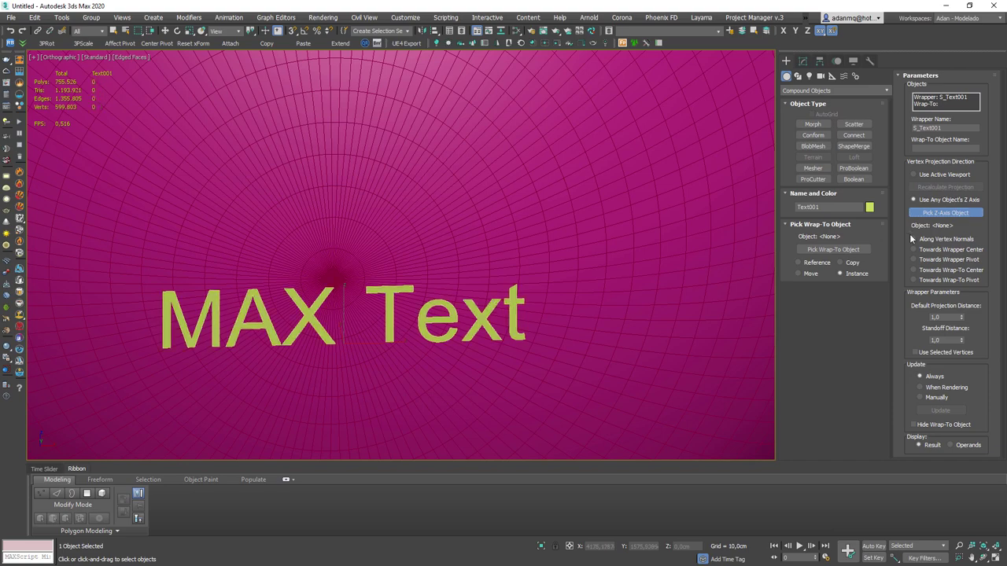
right_click(912, 239)
- Wrap the text onto the pink sphere, projecting along vertex normals
click(833, 249)
click(566, 244)
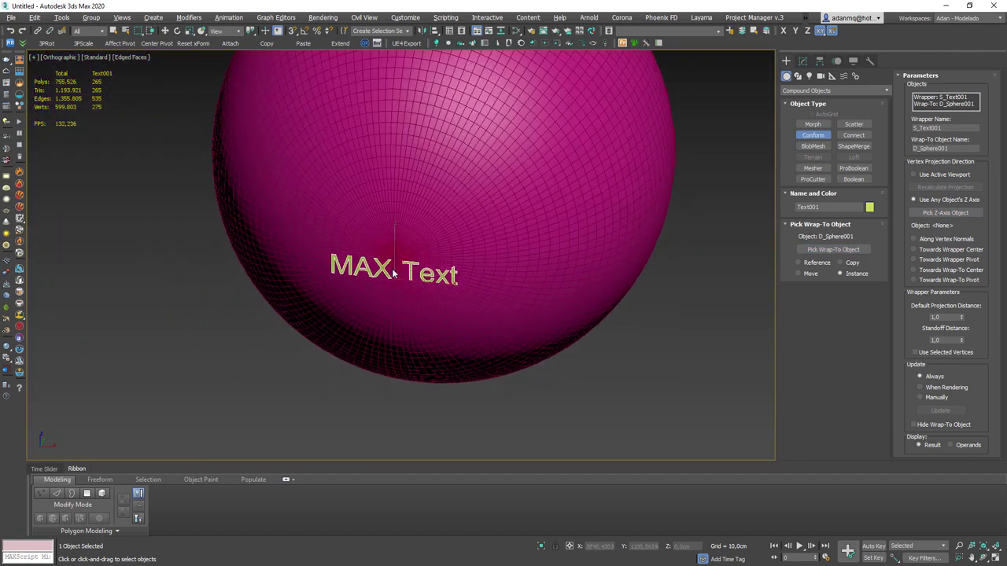
alt+middle_drag(514, 225, 575, 263)
click(931, 239)
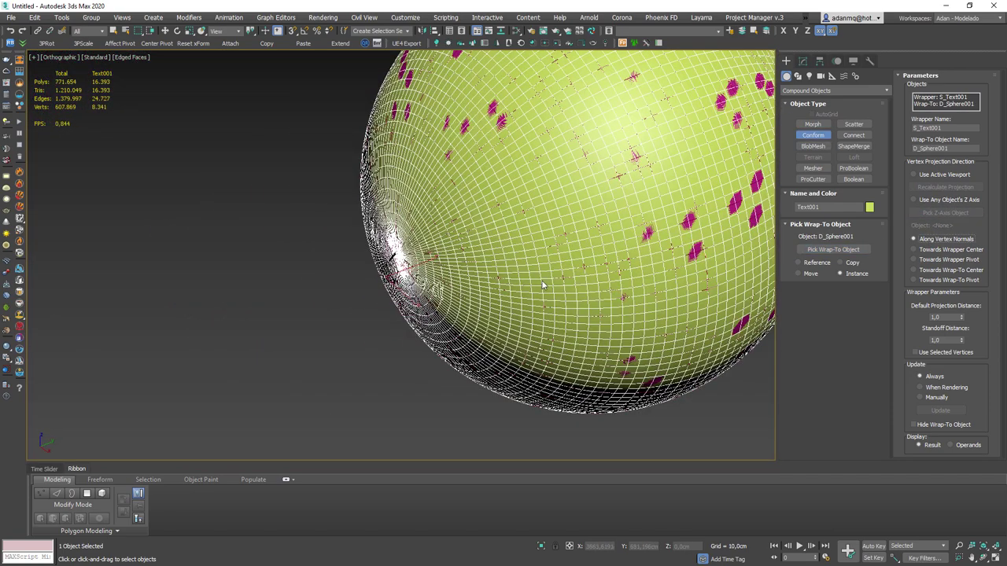
scroll(409, 255, up, 5)
scroll(409, 256, up, 4)
key(F3)
key(F3)
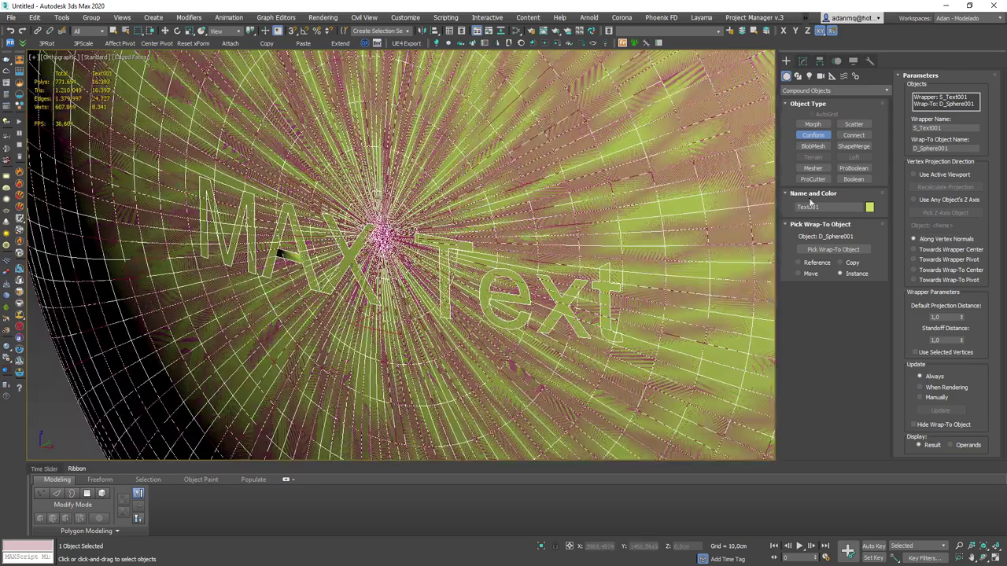
click(802, 60)
- Convert the conformed text to Editable Poly and delete the leftover sphere element
key(w)
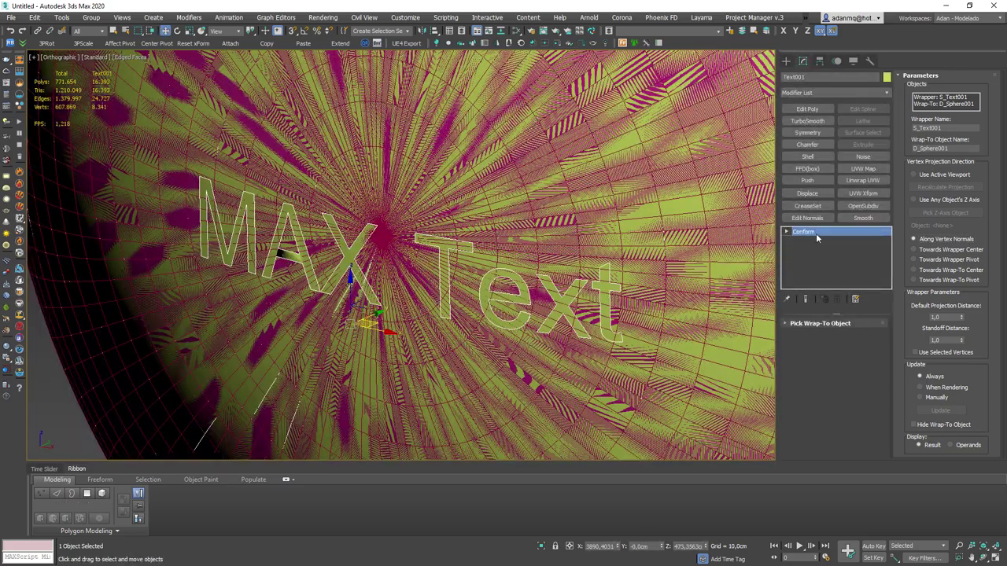
right_click(810, 231)
click(860, 312)
click(859, 313)
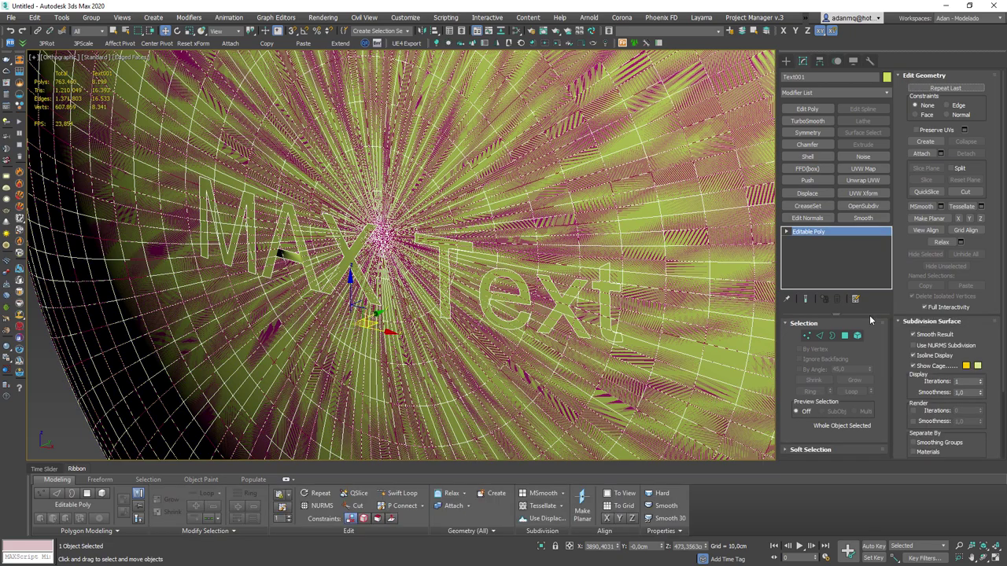
key(5)
click(644, 211)
key(Delete)
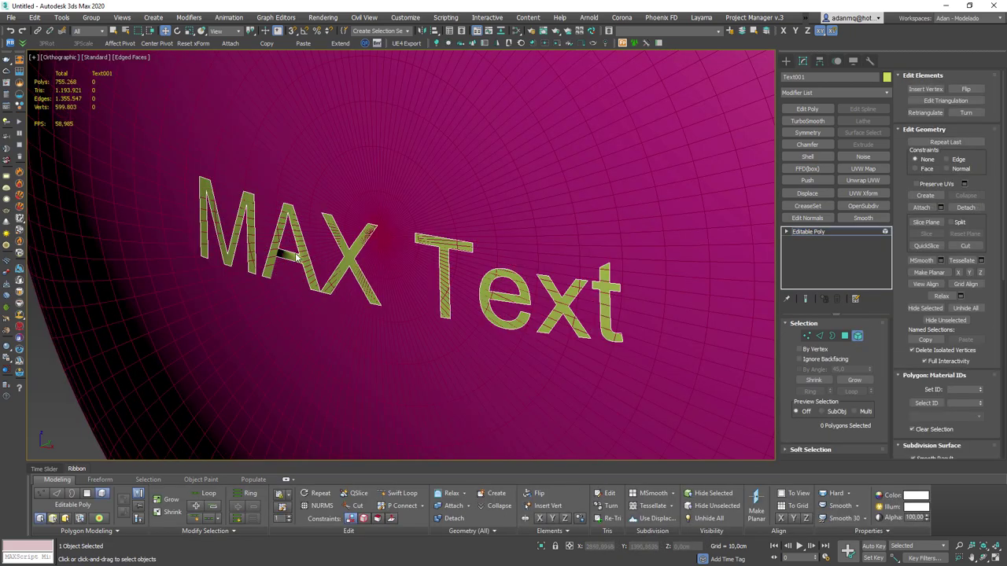
- Connect two vertices on the letter A with a new edge
key(1)
scroll(297, 259, up, 5)
scroll(250, 243, up, 4)
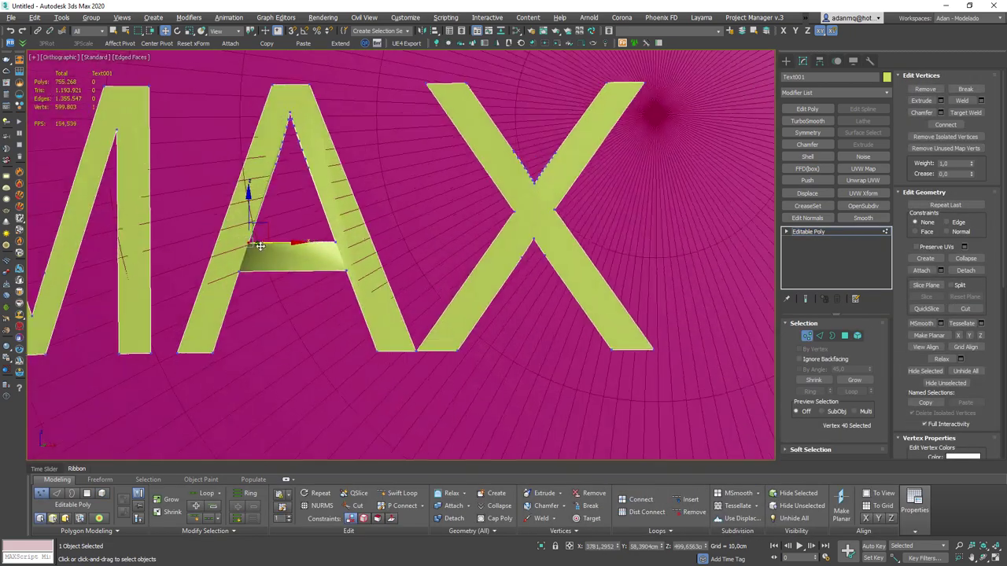
scroll(250, 243, up, 3)
drag(231, 283, 275, 225)
right_click(272, 221)
click(265, 255)
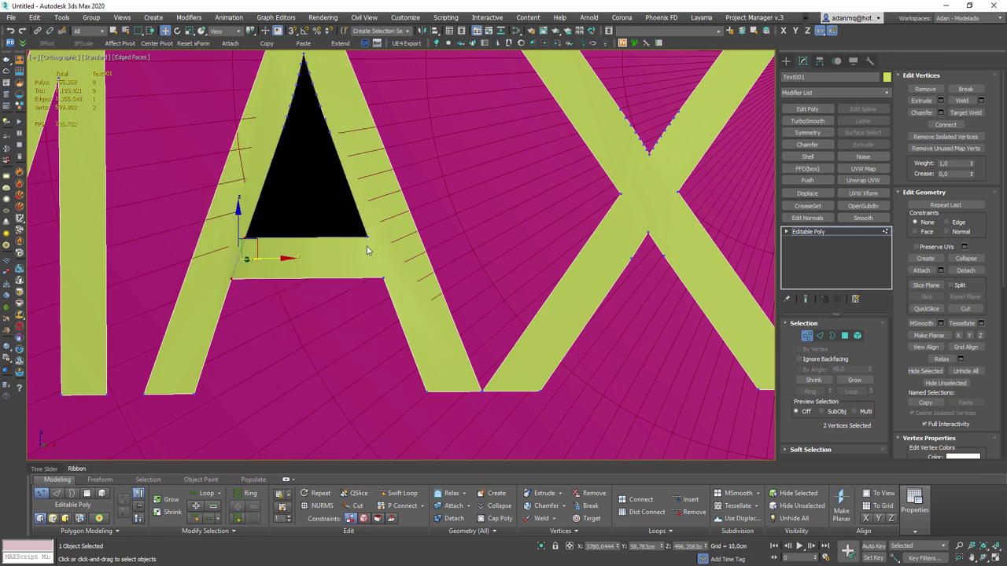
- Add another A vertex to the connection and inspect the letters from the side
ctrl+click(384, 277)
right_click(391, 228)
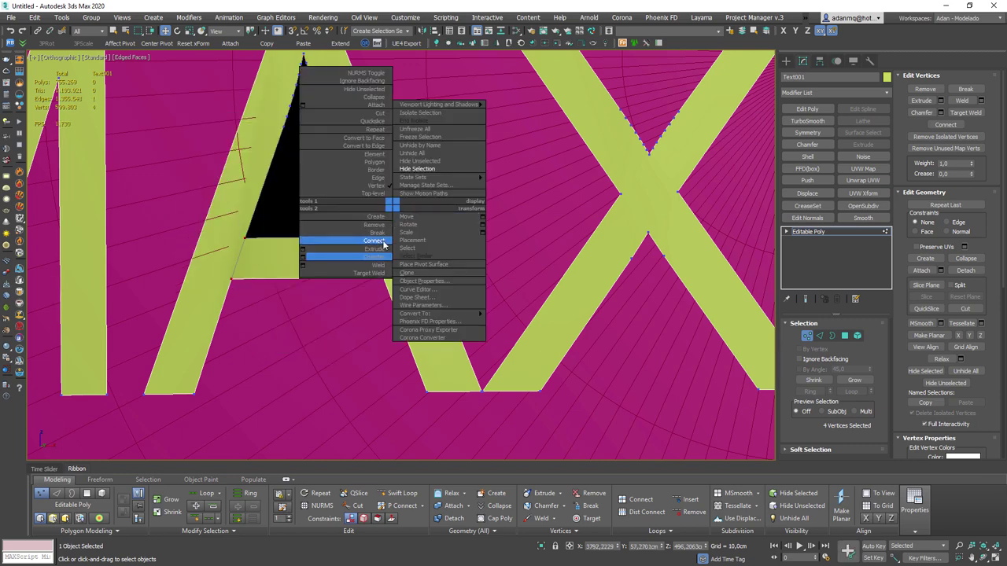
click(370, 242)
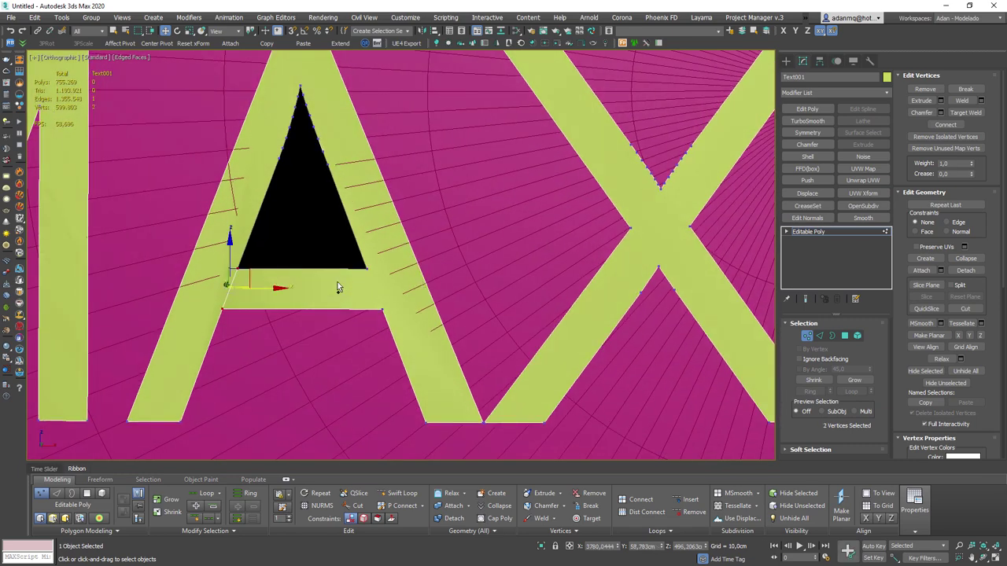
scroll(337, 288, down, 2)
mouse_move(337, 288)
alt+middle_down()
mouse_move(416, 270)
mouse_move(300, 258)
mouse_move(319, 250)
mouse_move(291, 294)
mouse_move(353, 349)
alt+middle_up()
scroll(291, 294, up, 5)
scroll(181, 323, down, 5)
scroll(353, 348, down, 3)
- Add a Shell modifier to the text and reduce its thickness
click(807, 335)
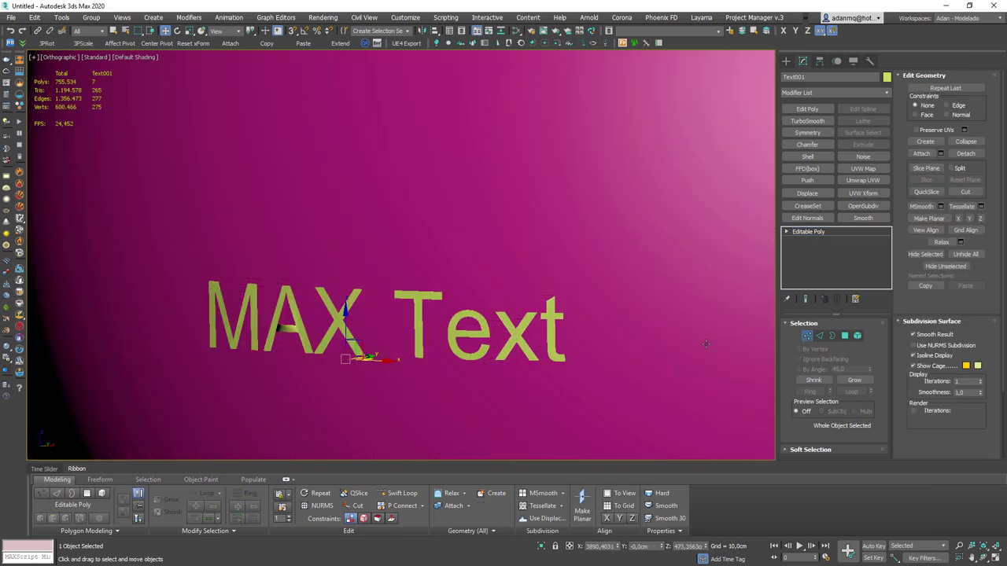
click(808, 157)
alt+middle_drag(504, 299, 600, 321)
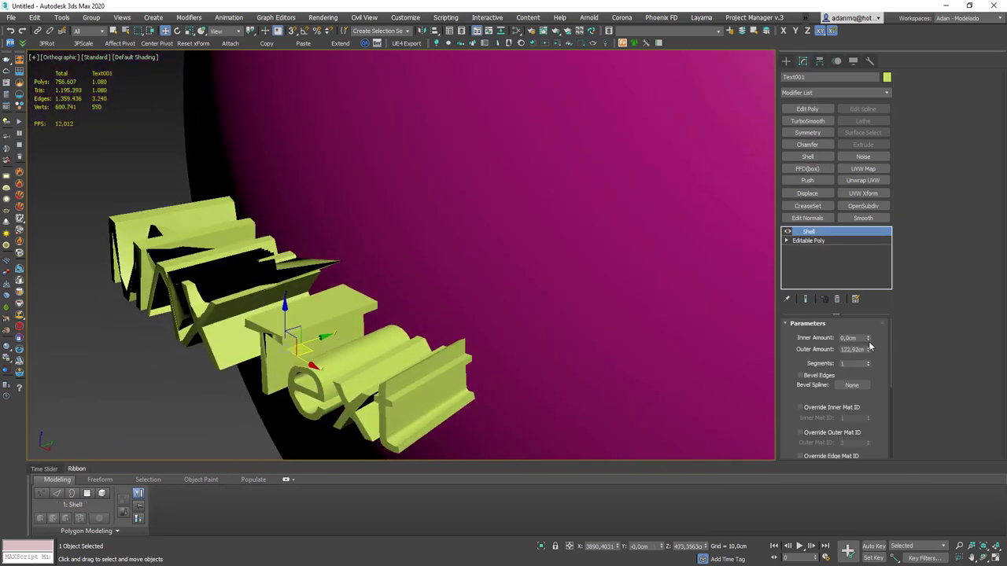
mouse_move(870, 356)
mouse_down()
mouse_move(630, 36)
mouse_move(571, 505)
mouse_up()
alt+middle_drag(538, 431, 326, 292)
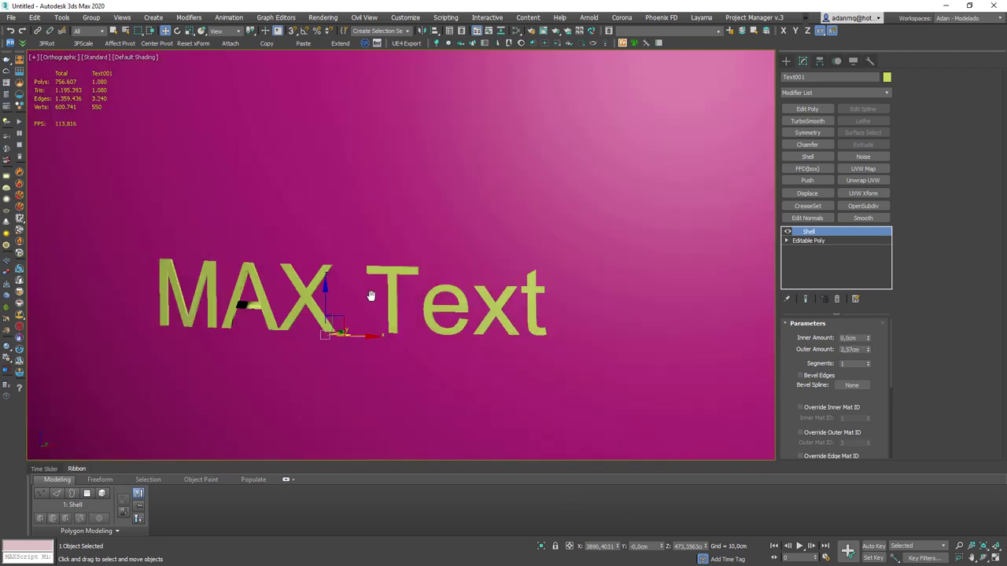
scroll(270, 274, up, 3)
scroll(363, 214, up, 3)
scroll(422, 229, up, 4)
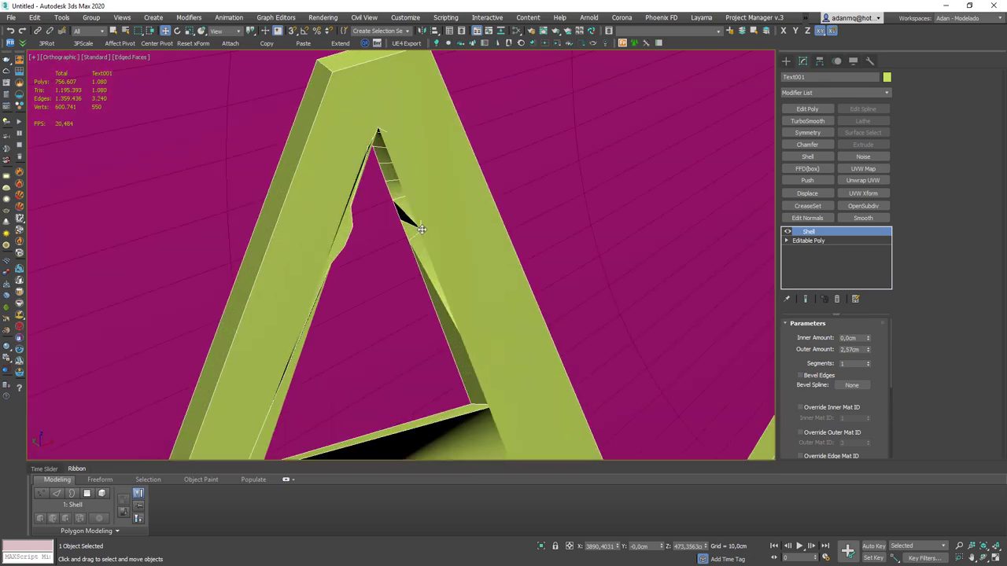
- Try a Chamfer bevel, then remove Chamfer and Shell and delete the conformed text
click(808, 144)
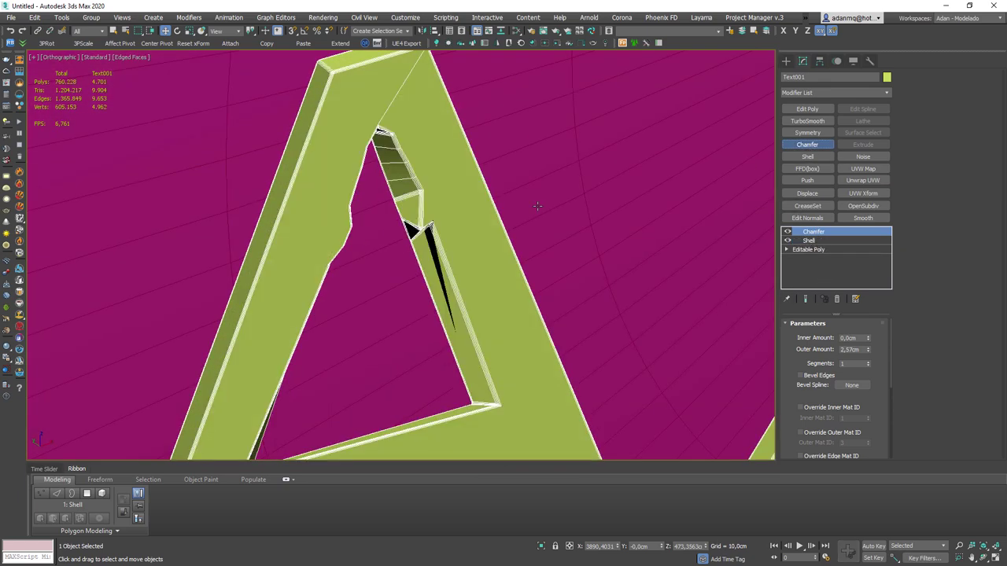
scroll(530, 259, down, 3)
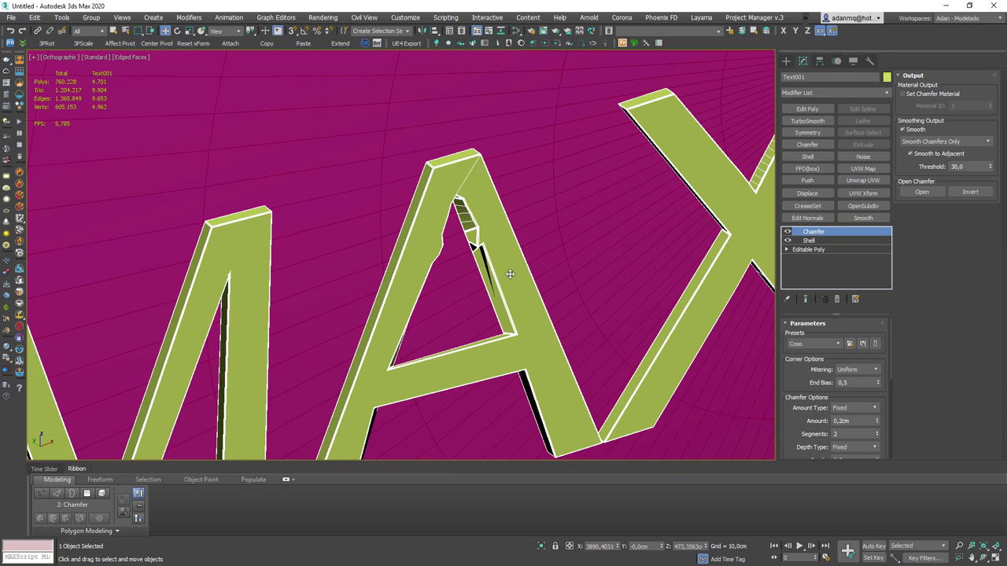
scroll(510, 274, down, 5)
mouse_move(281, 292)
alt+middle_down()
mouse_move(354, 328)
mouse_move(597, 348)
mouse_move(444, 313)
alt+middle_up()
click(836, 299)
click(836, 300)
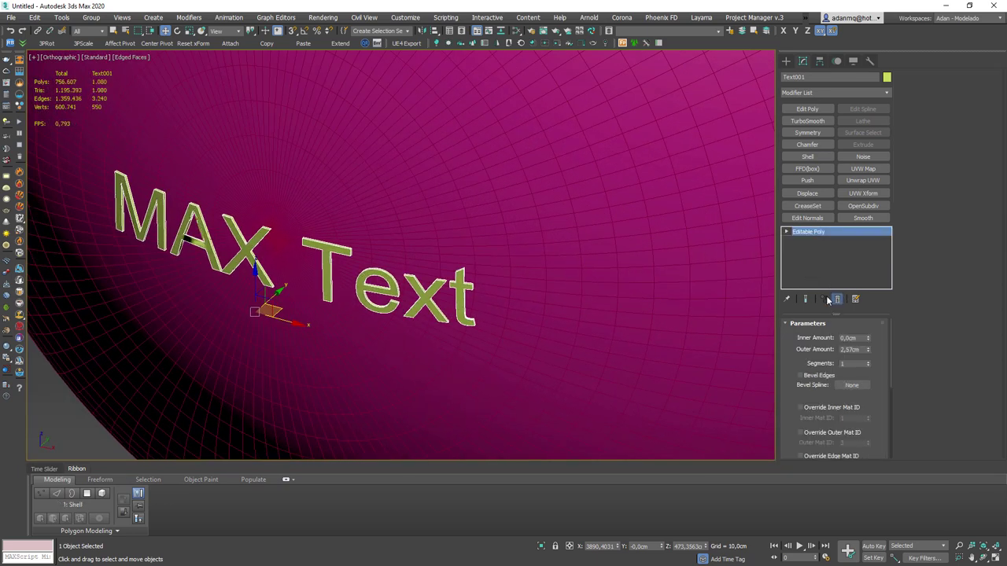
key(Delete)
right_click(387, 305)
- Unhide the original MAX Text shape and select it in wireframe view
click(409, 253)
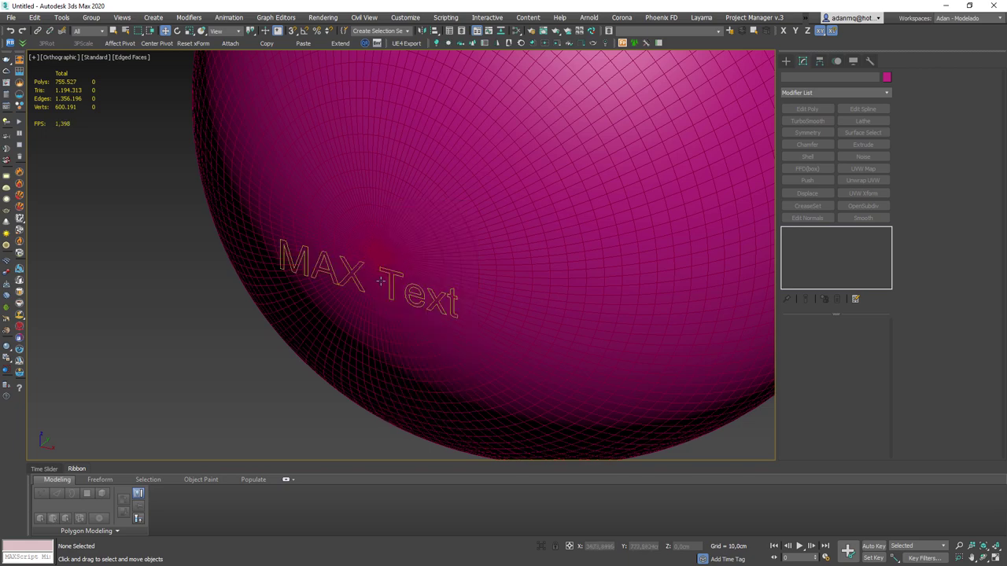
scroll(389, 268, up, 4)
key(F3)
click(389, 267)
click(393, 268)
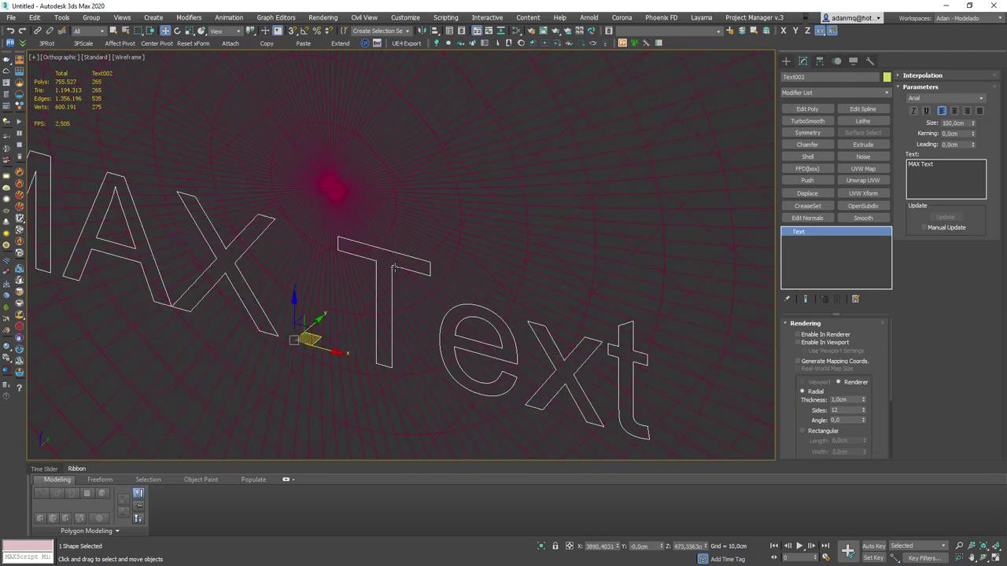
scroll(423, 277, down, 3)
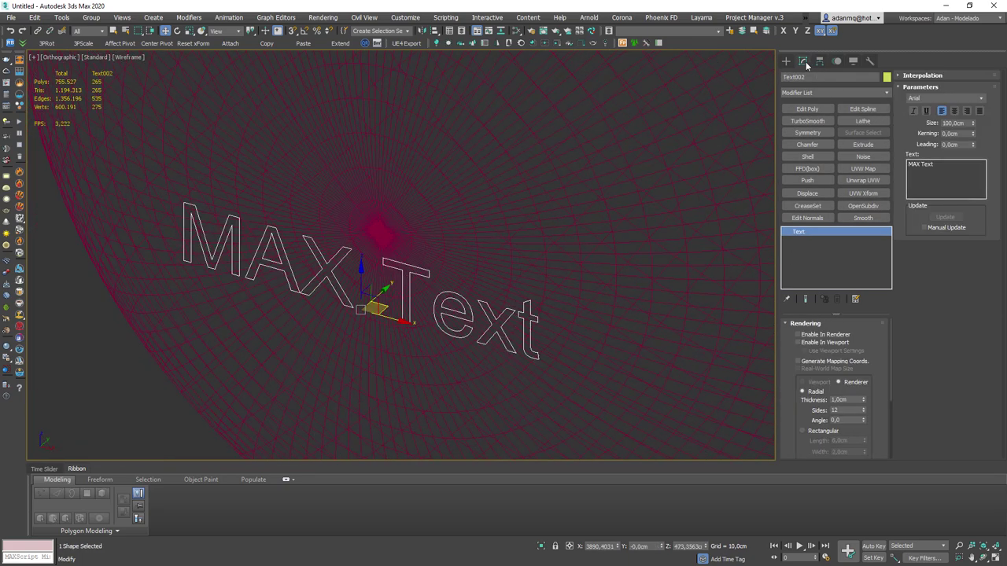
- Apply a Garment Maker modifier to the text with Density 2
click(819, 92)
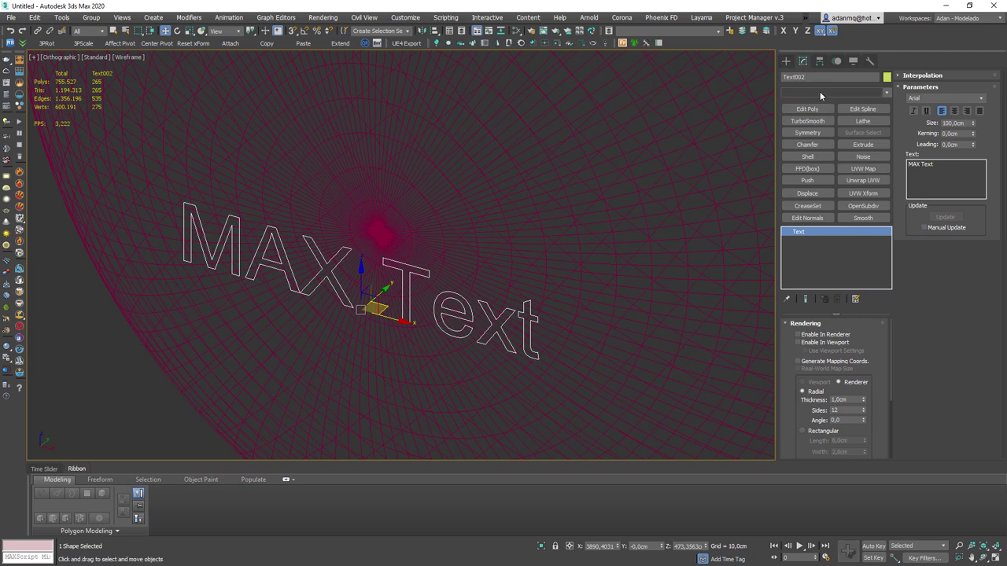
text(g)
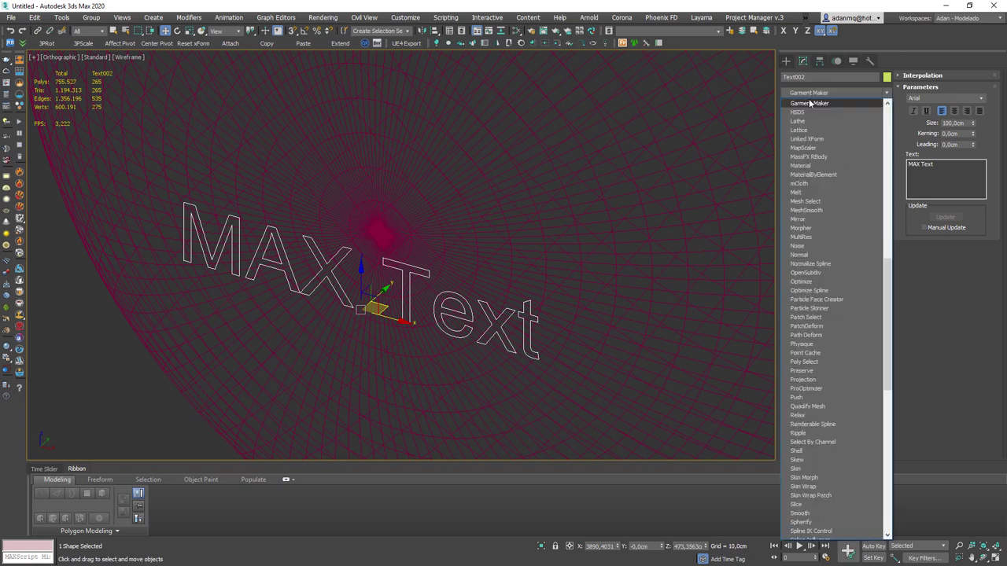
click(818, 105)
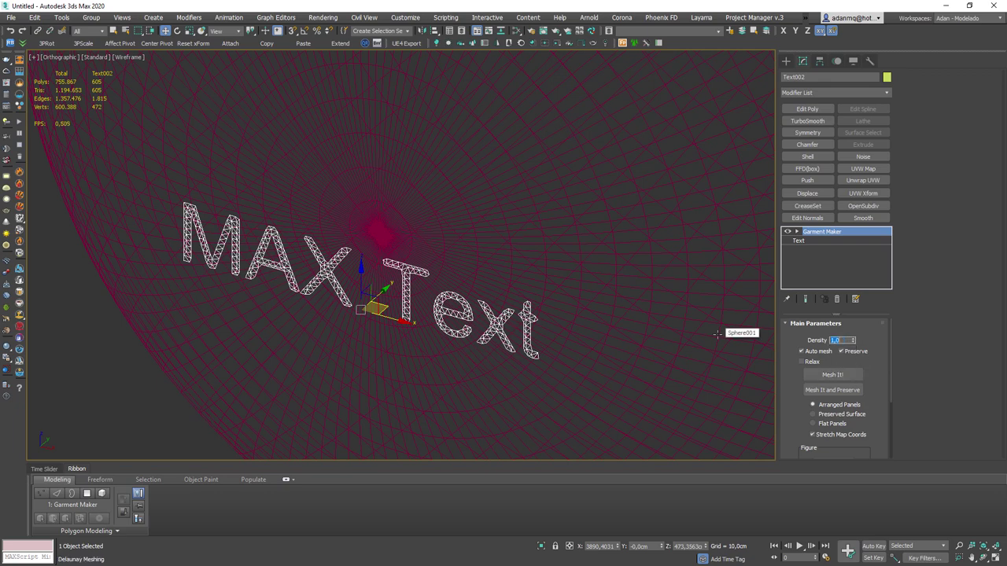
text(2)
key(Return)
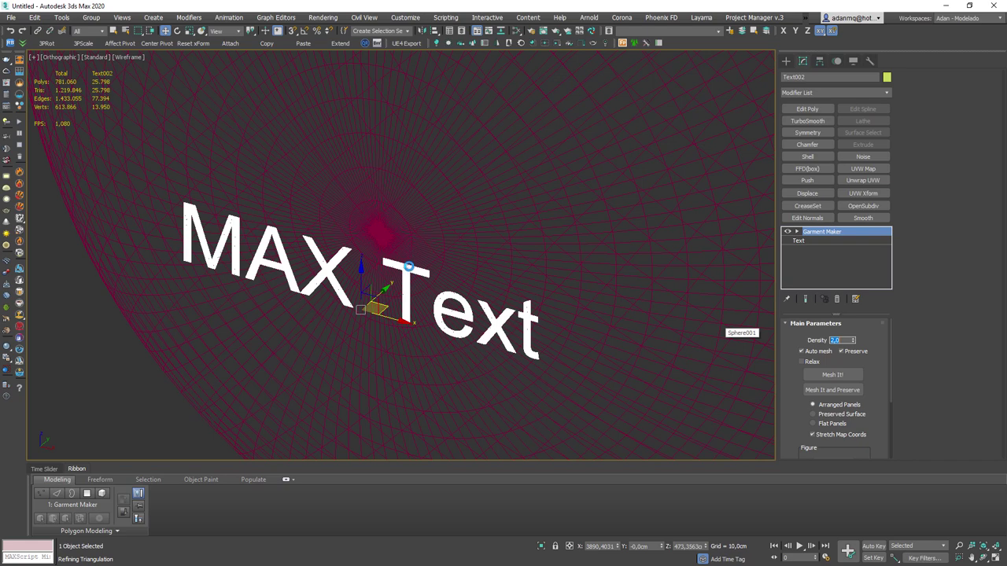
scroll(408, 266, up, 2)
scroll(461, 283, up, 2)
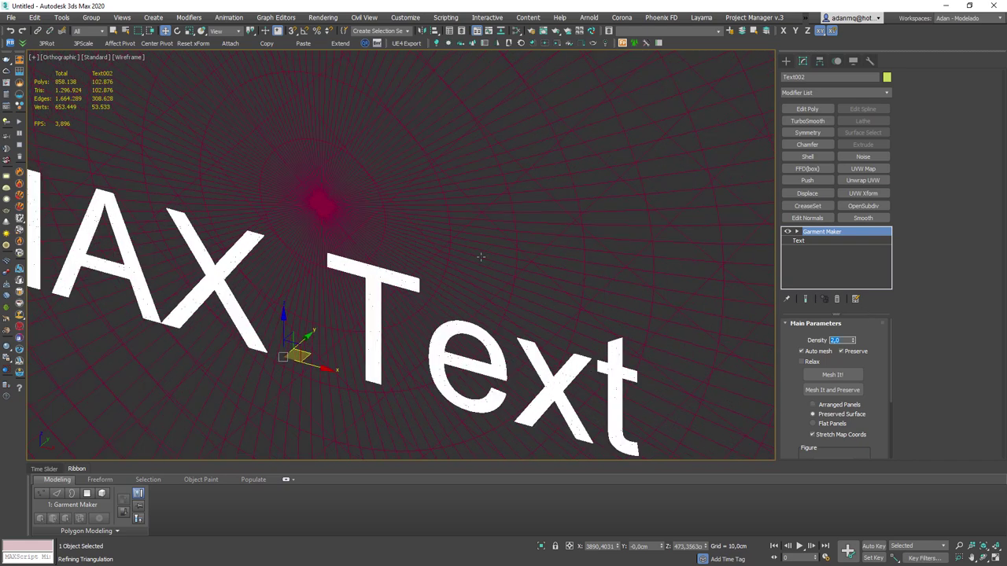
scroll(308, 306, up, 5)
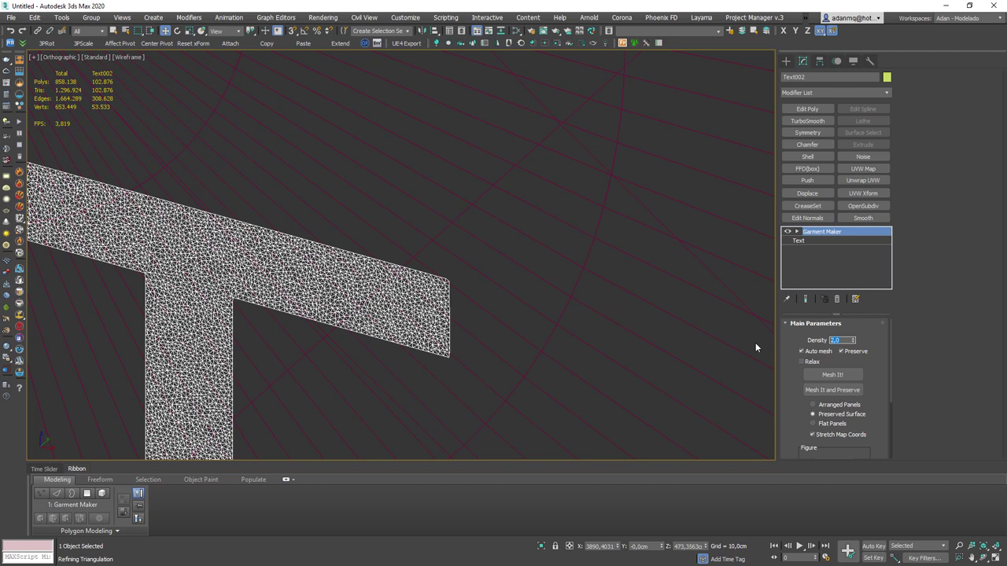
scroll(312, 316, down, 1)
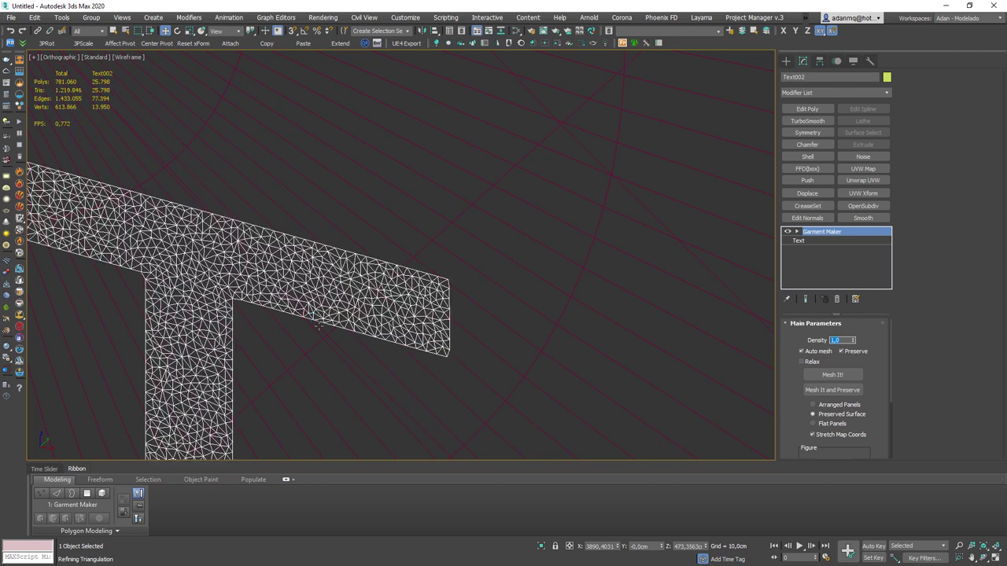
scroll(313, 315, down, 4)
scroll(312, 315, down, 3)
- Collapse the MAX Text's modifier stack into an editable mesh and show its edges
right_click(838, 234)
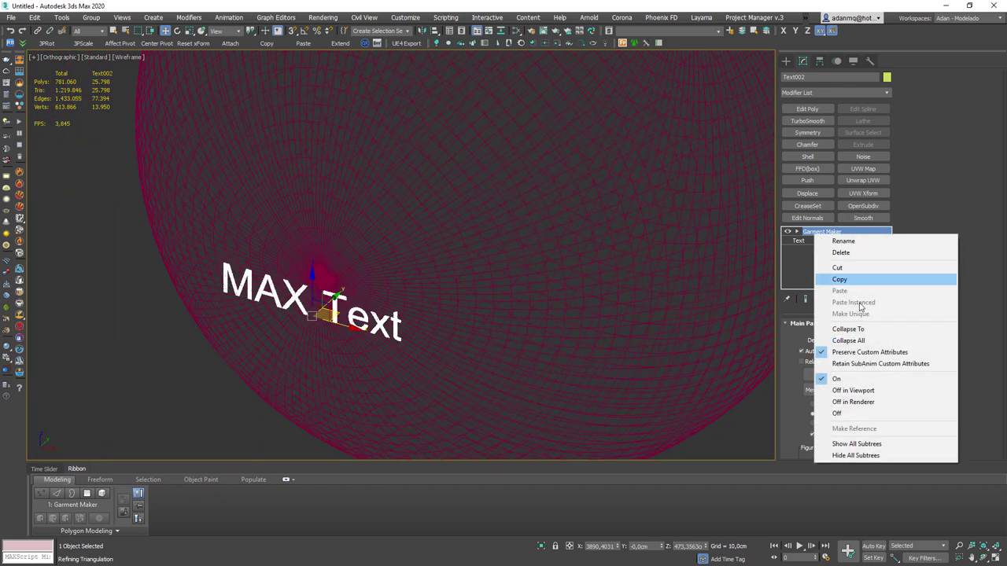
click(854, 328)
click(557, 332)
scroll(331, 288, up, 3)
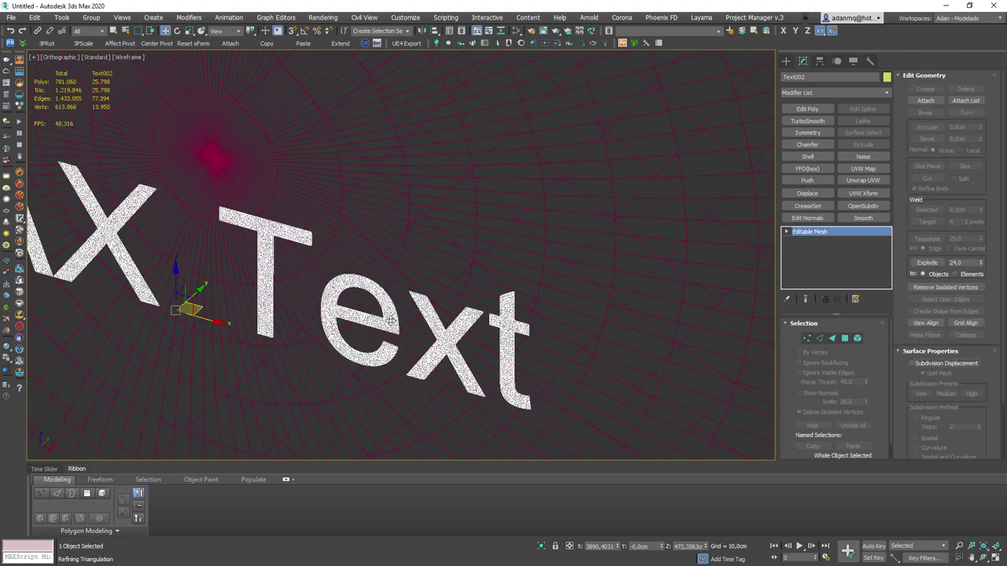
key(F3)
scroll(331, 288, up, 3)
scroll(512, 252, up, 3)
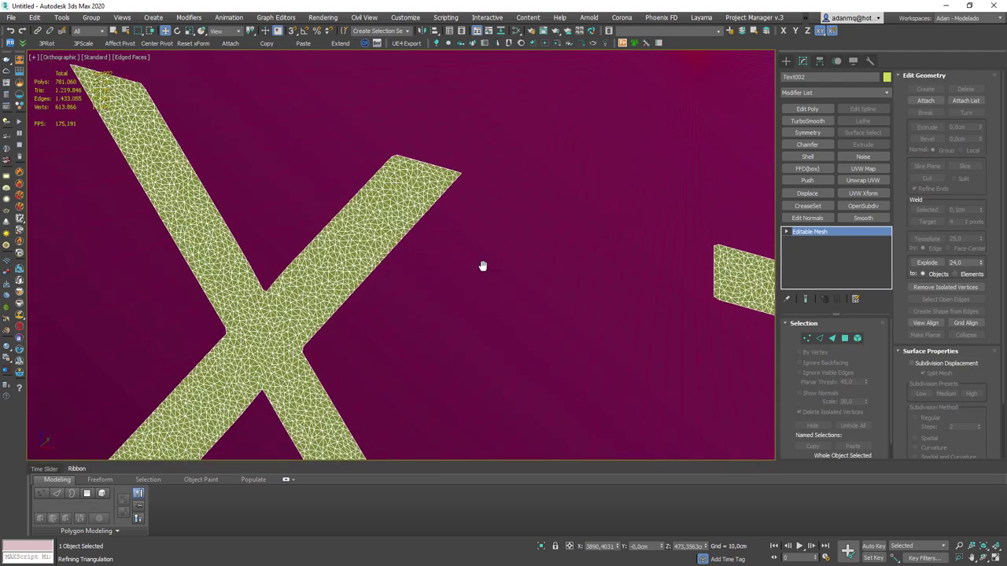
scroll(481, 265, down, 5)
scroll(472, 259, down, 3)
mouse_move(401, 270)
alt+middle_down()
mouse_move(390, 299)
mouse_move(409, 291)
alt+middle_up()
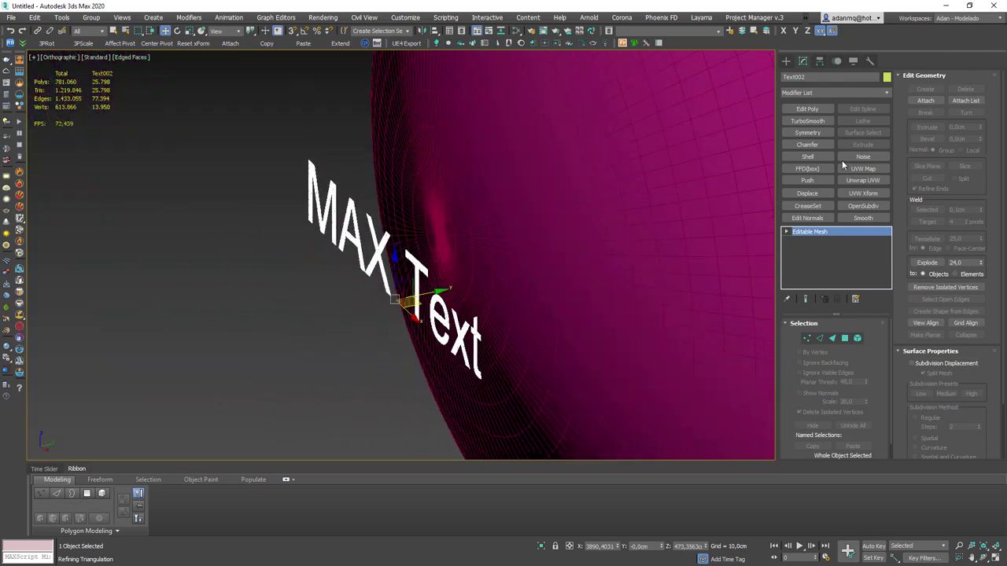
- Make the text a Conform compound with the pink sphere as its wrap-to object
click(784, 61)
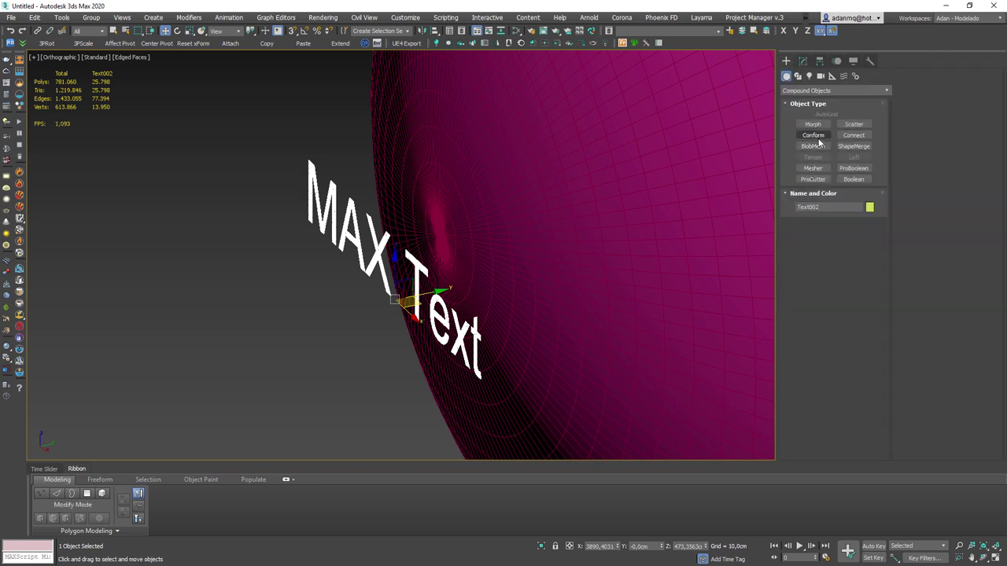
click(818, 137)
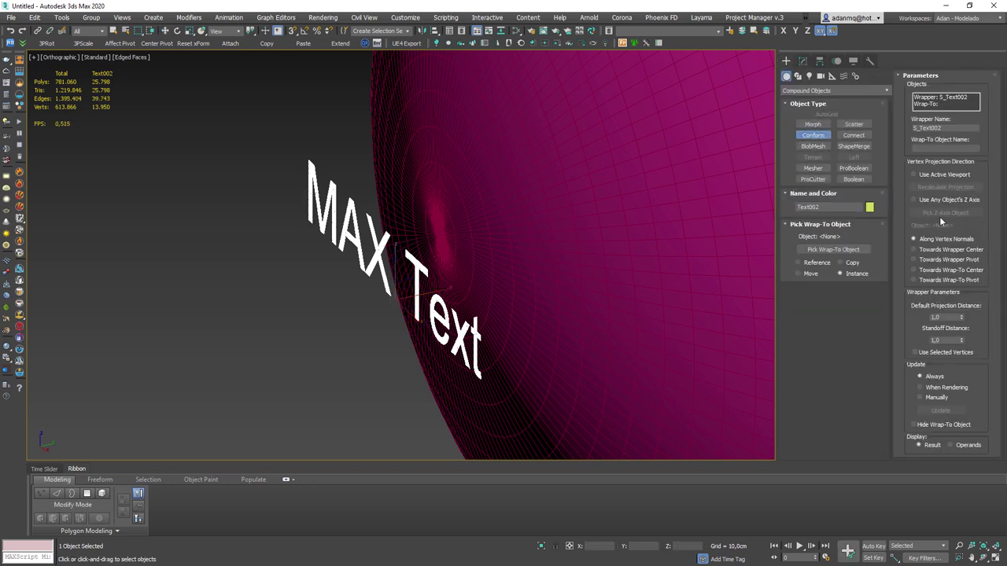
click(914, 200)
click(945, 212)
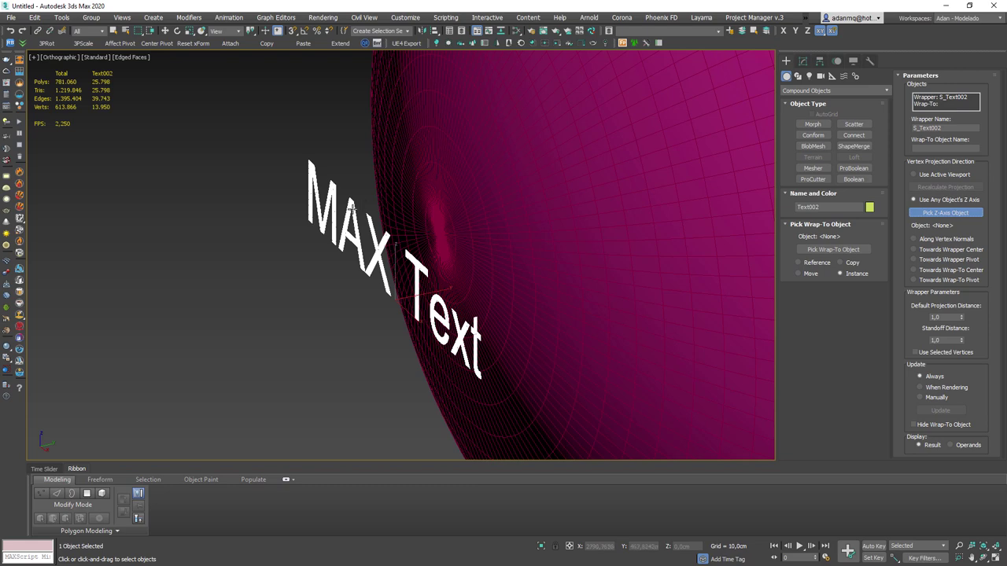
click(833, 249)
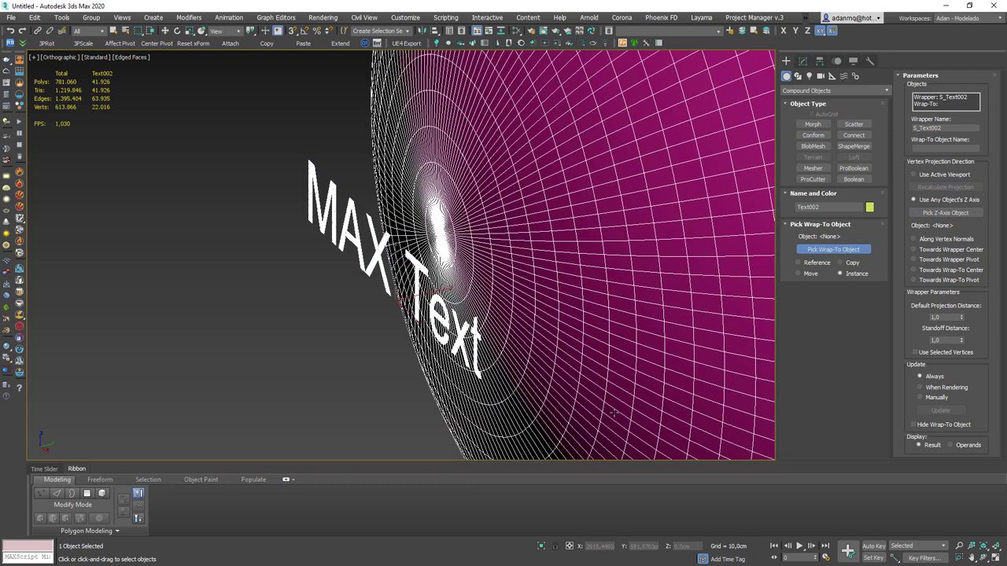
click(668, 338)
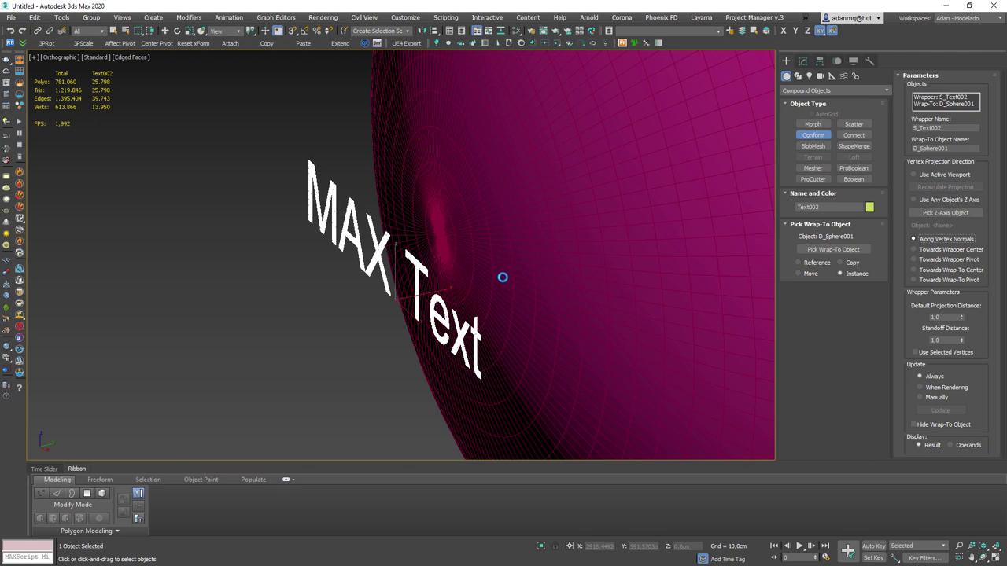
alt+middle_drag(503, 276, 760, 359)
scroll(524, 191, up, 5)
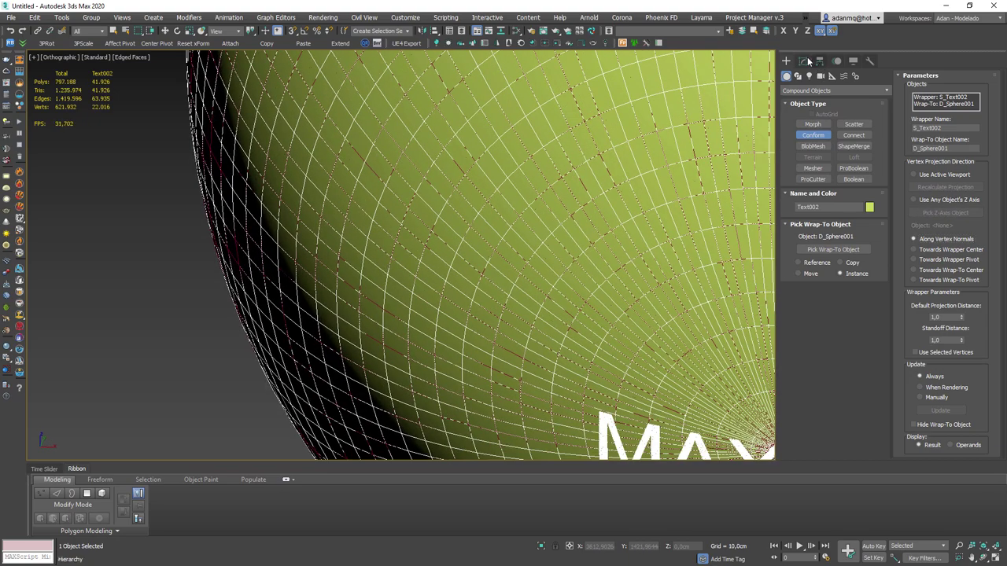
click(803, 61)
right_click(826, 232)
- Collapse the Conform result to editable poly and delete its leftover sphere element
click(880, 308)
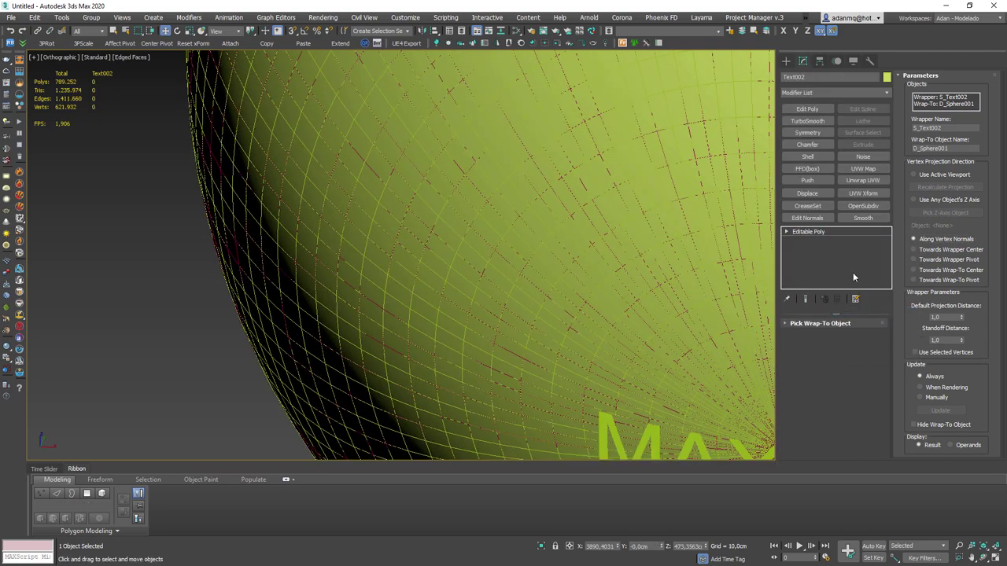
click(857, 336)
click(710, 285)
key(Delete)
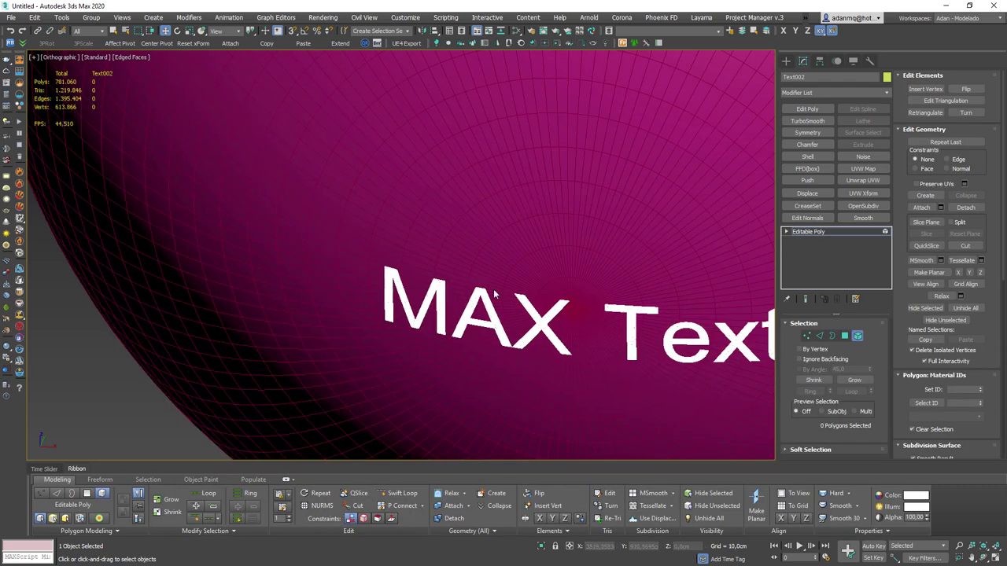
key(F4)
scroll(504, 307, up, 3)
scroll(674, 274, up, 5)
- Add a Shell modifier to give the conformed letters thickness
click(858, 336)
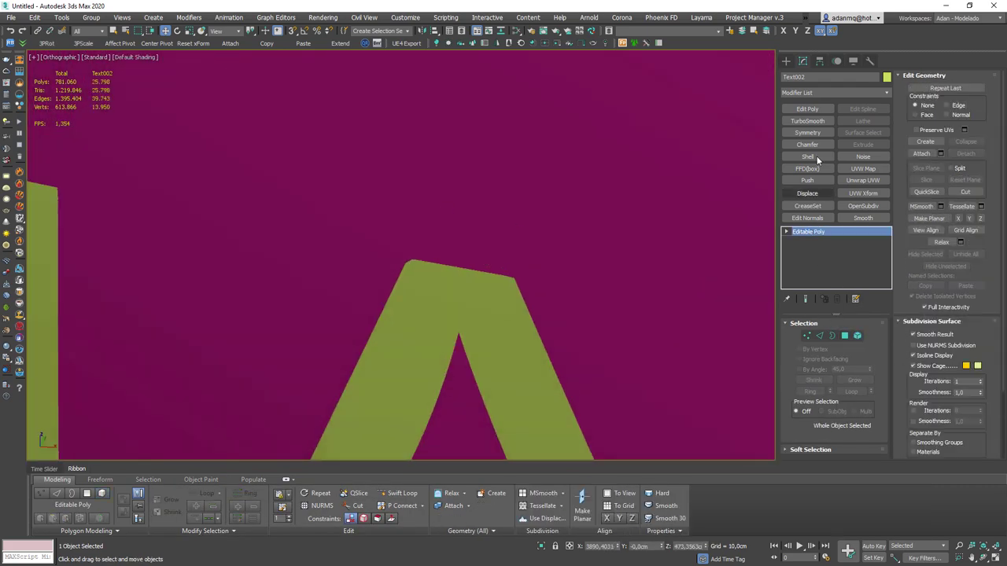
click(816, 155)
alt+middle_drag(441, 259, 478, 241)
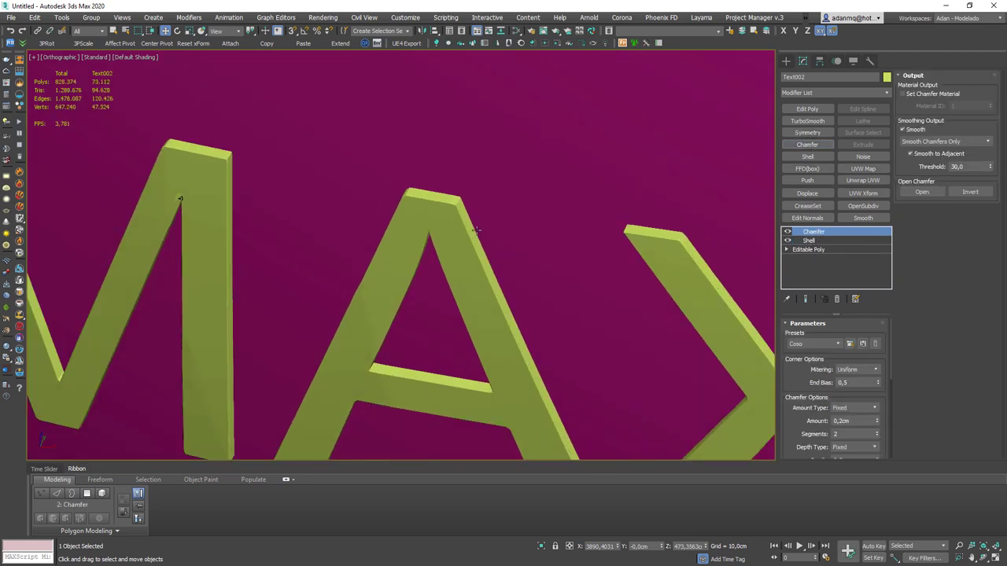
scroll(479, 229, up, 10)
key(F4)
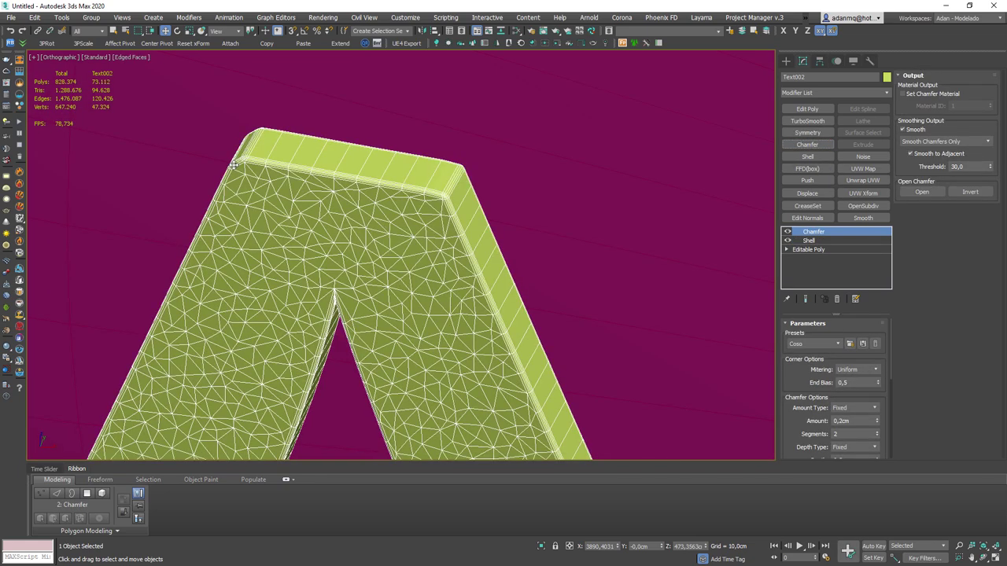
scroll(220, 168, down, 10)
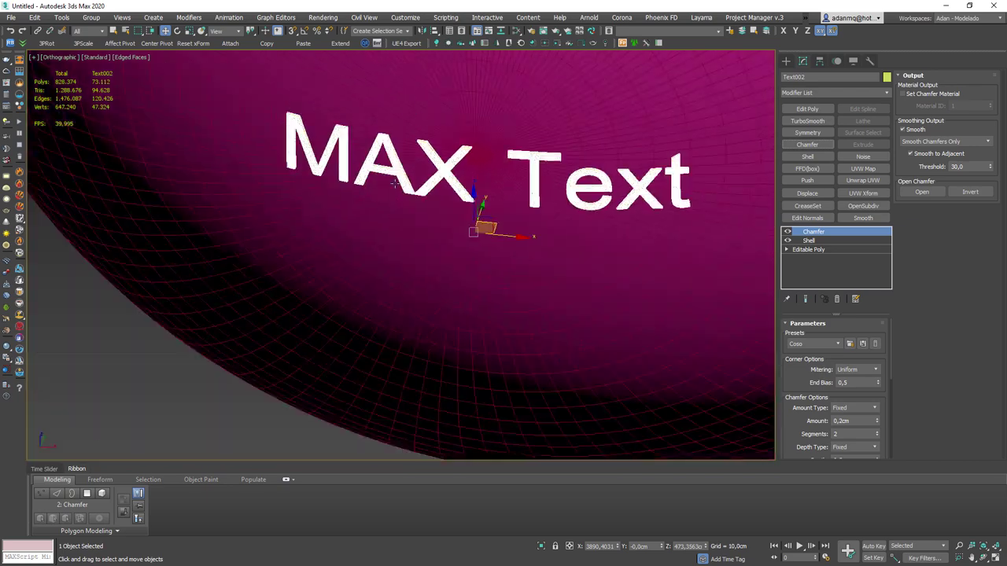
mouse_move(219, 168)
alt+middle_down()
mouse_move(489, 167)
mouse_move(576, 295)
mouse_move(467, 288)
mouse_move(428, 231)
mouse_move(427, 254)
alt+middle_up()
scroll(488, 167, up, 8)
scroll(489, 167, down, 8)
- Inspect the thickened letters, then delete the conformed text, leaving only the sphere
key(F4)
scroll(440, 288, up, 3)
scroll(466, 290, down, 1)
scroll(449, 268, up, 3)
scroll(448, 268, down, 4)
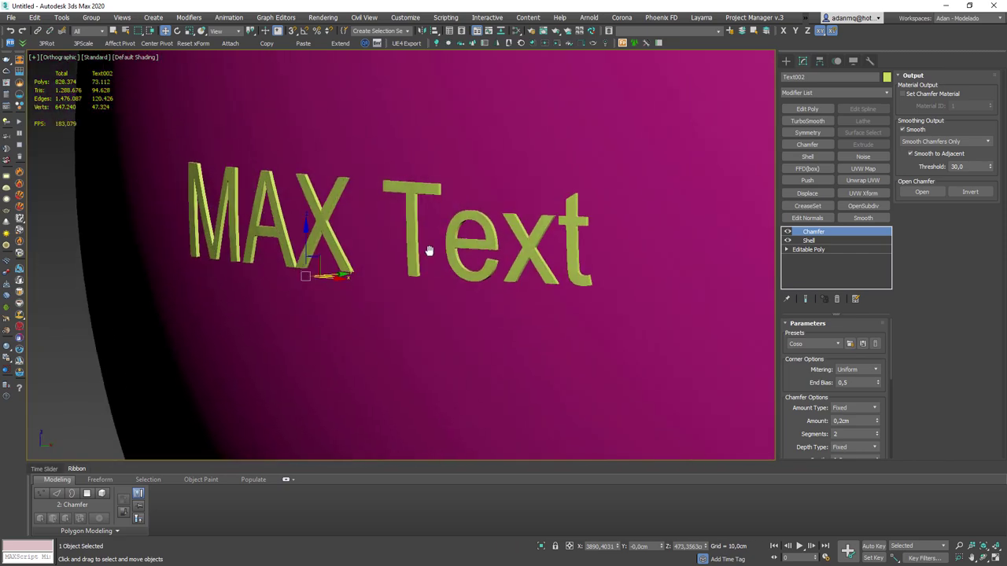
scroll(427, 254, down, 3)
scroll(436, 278, up, 2)
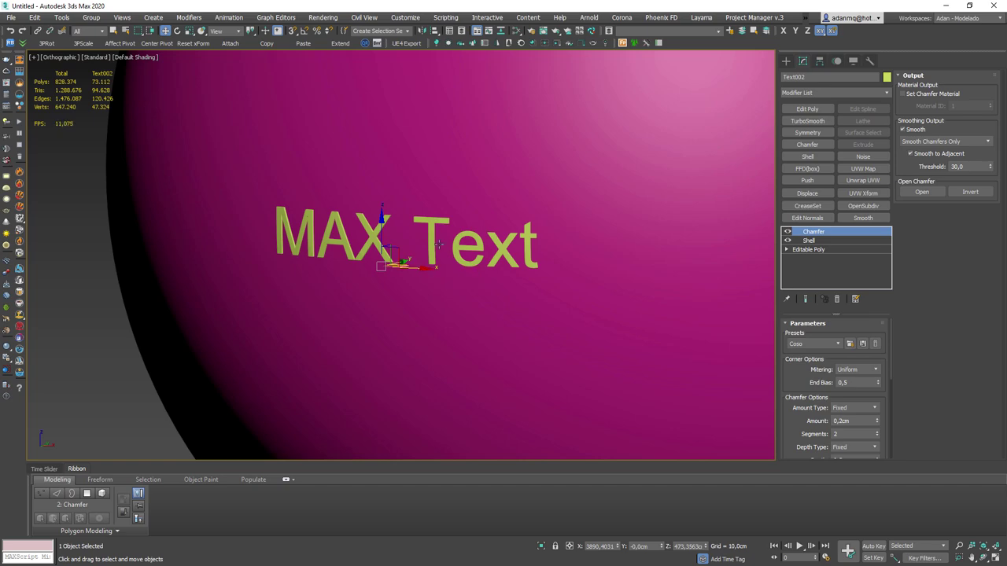
scroll(439, 244, up, 4)
scroll(439, 240, down, 4)
key(F4)
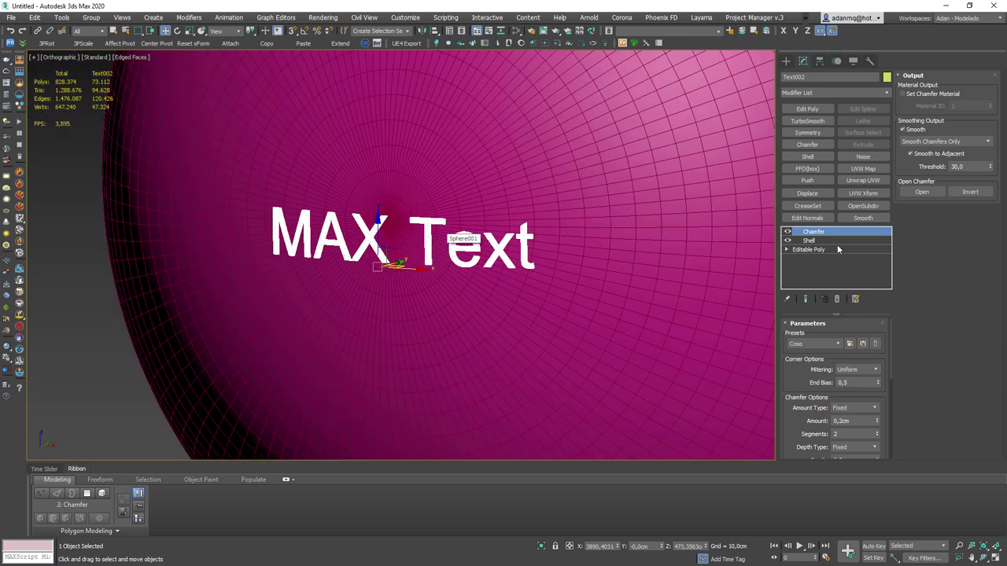
key(Delete)
- Frame the sphere in the front view and hide the home grid
scroll(517, 228, down, 3)
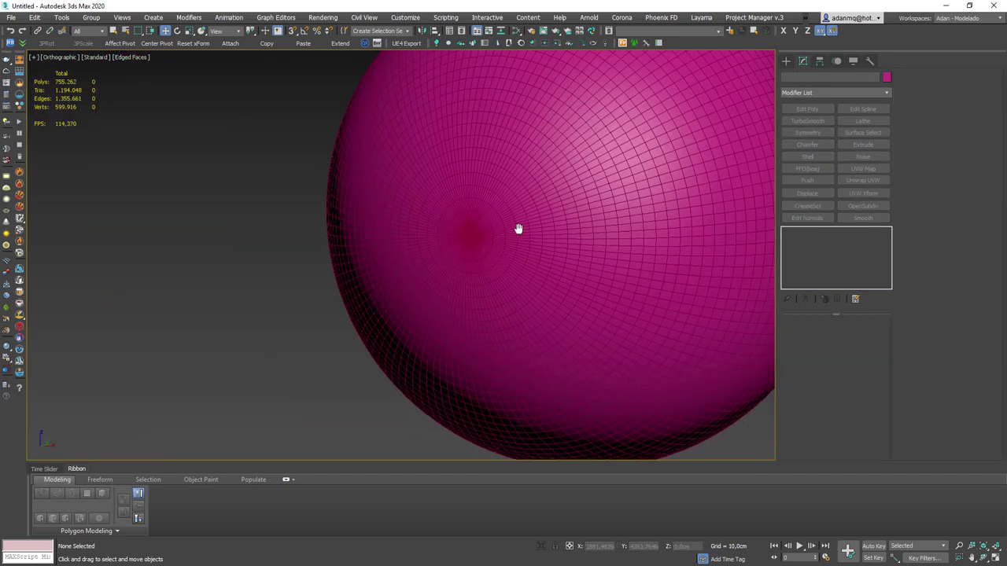
middle_drag(516, 227, 501, 233)
key(f)
scroll(283, 265, up, 3)
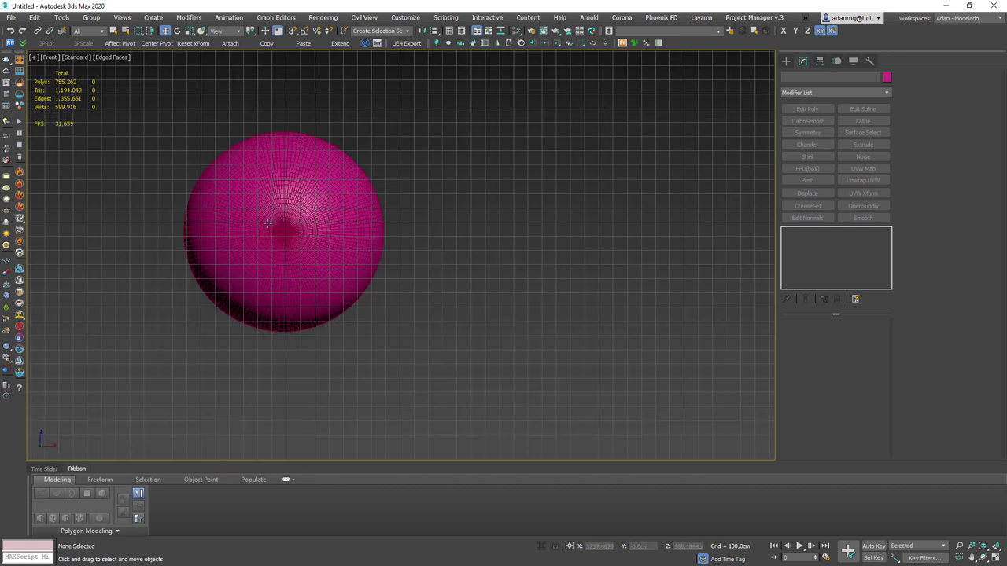
scroll(282, 265, up, 3)
key(g)
- Create a MAX Text shape on the sphere and convert it to an editable poly
click(785, 61)
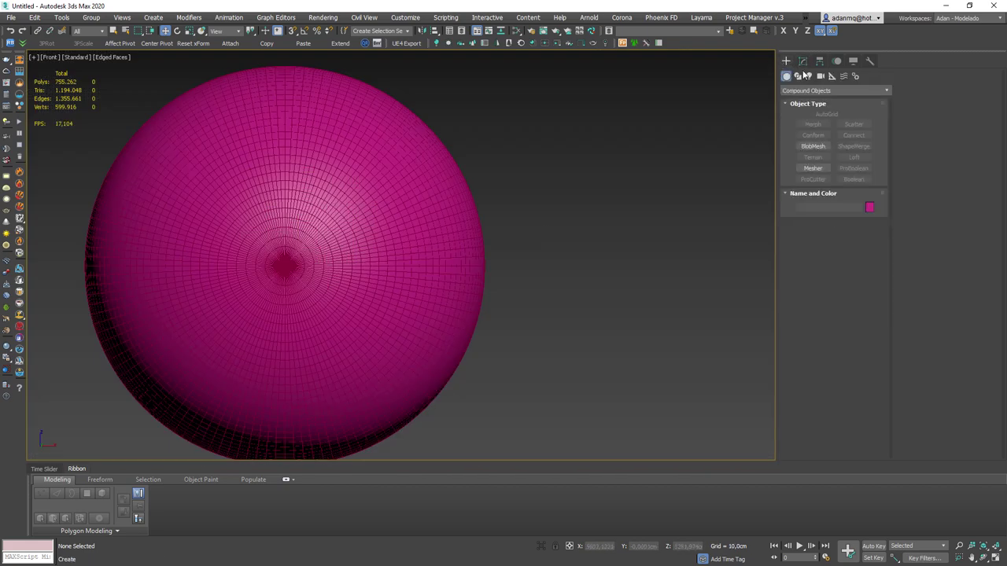
click(797, 75)
click(813, 176)
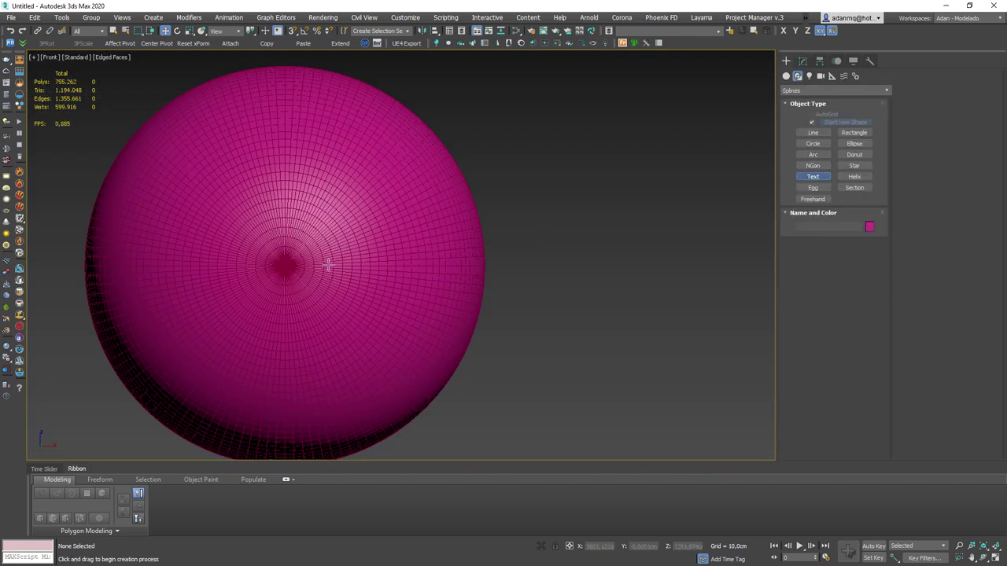
click(282, 266)
right_click(606, 323)
click(809, 63)
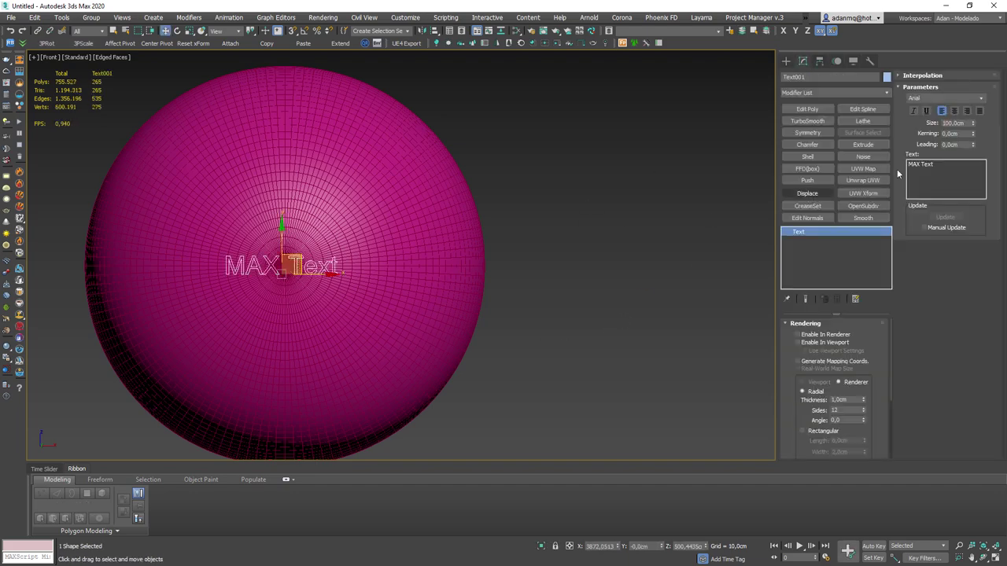
right_click(827, 228)
click(864, 317)
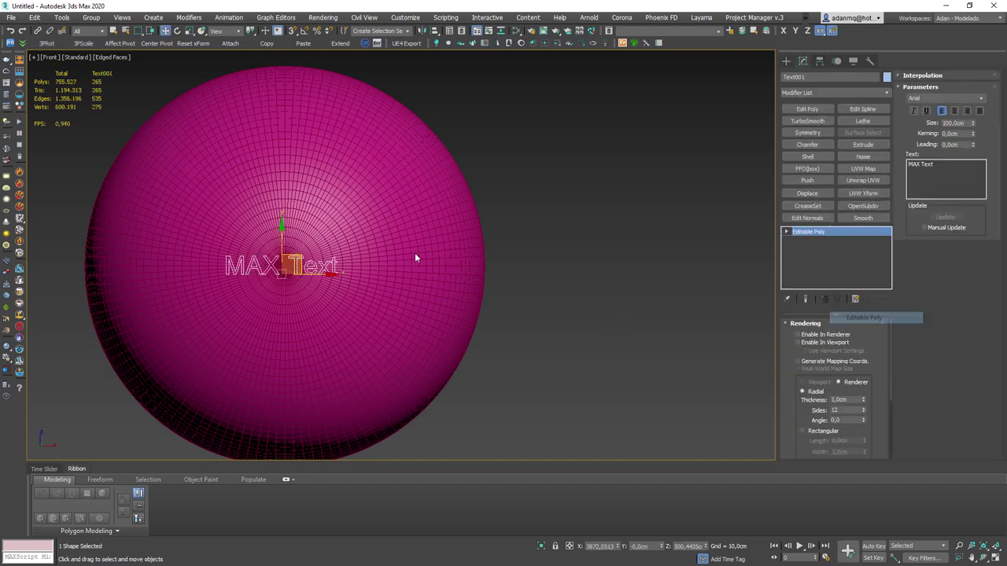
- Remesh the text with Quad Remesher into Text001_Retopo, a 4,880-polygon quad mesh
click(363, 42)
click(518, 405)
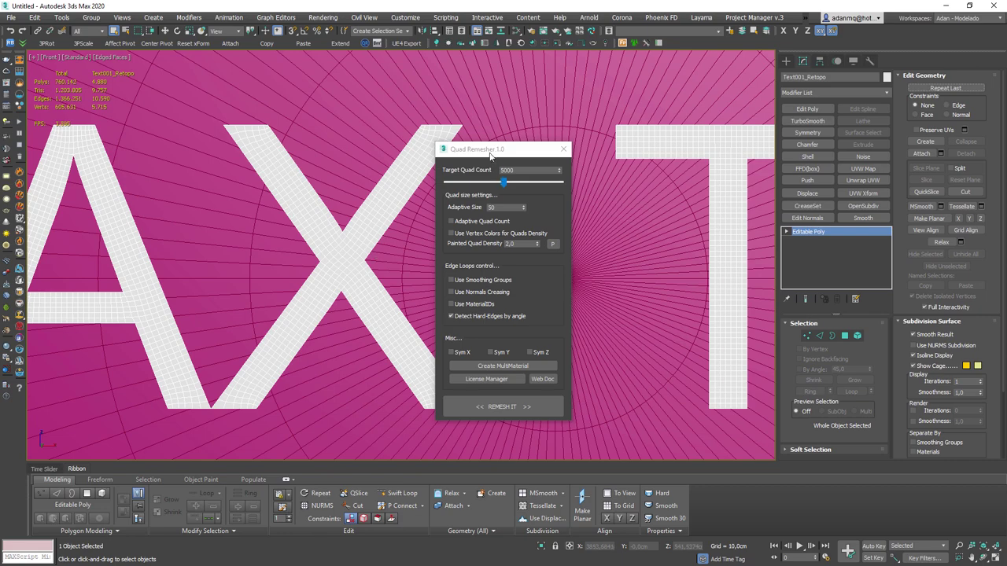
drag(489, 154, 771, 119)
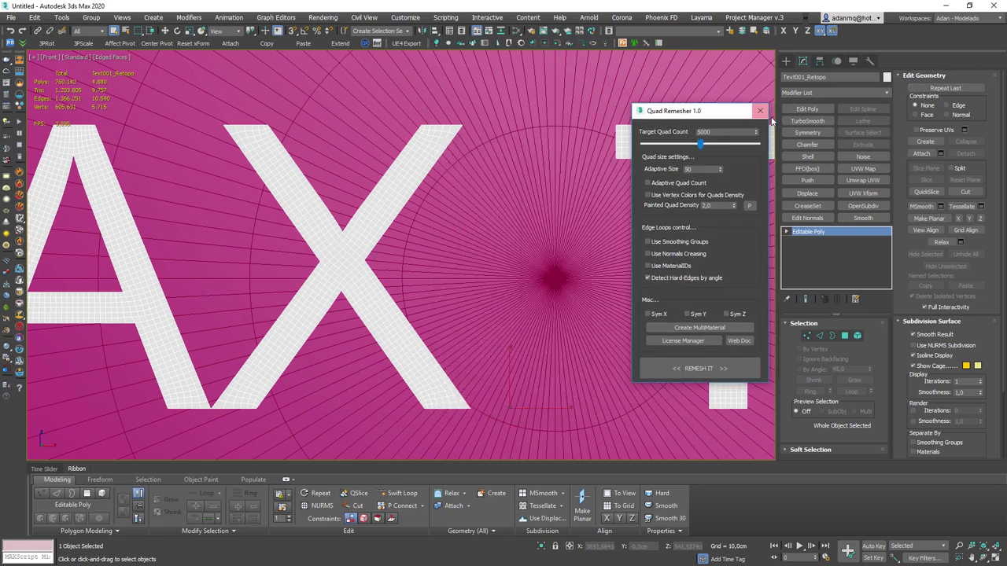
click(760, 110)
scroll(393, 260, down, 5)
alt+middle_drag(354, 252, 225, 242)
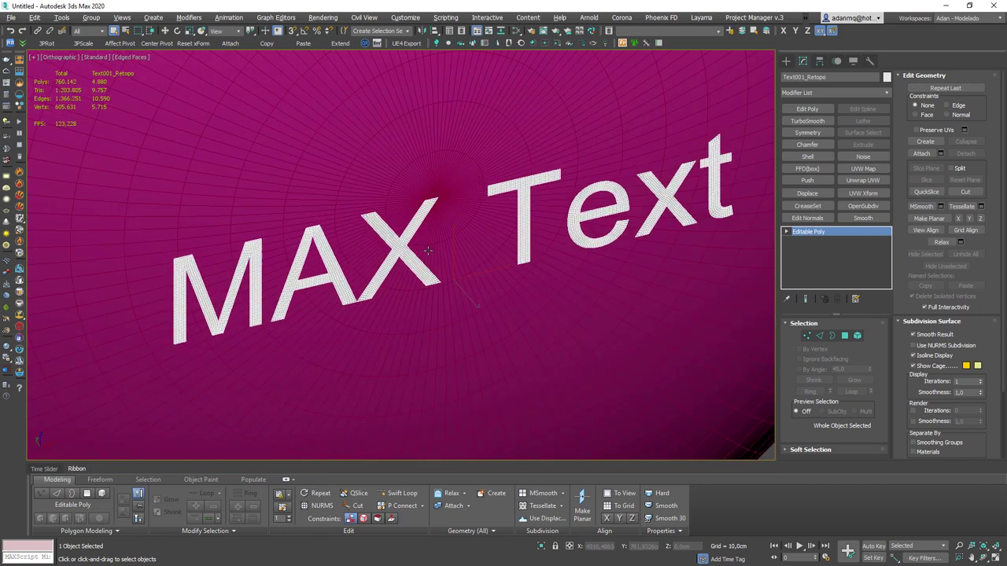
scroll(280, 226, up, 4)
scroll(279, 261, up, 4)
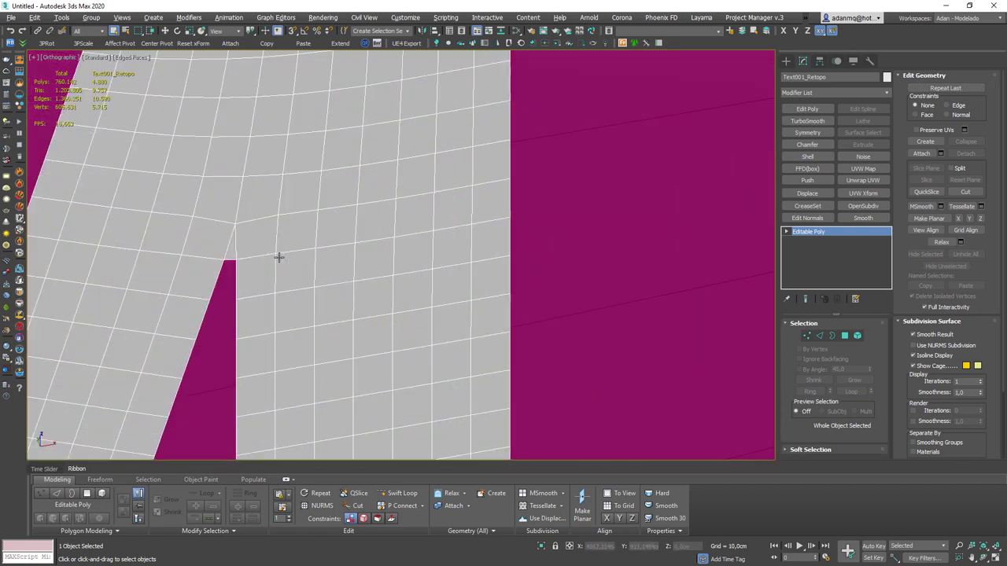
scroll(240, 265, down, 6)
scroll(242, 268, up, 3)
scroll(243, 268, down, 2)
scroll(242, 267, down, 4)
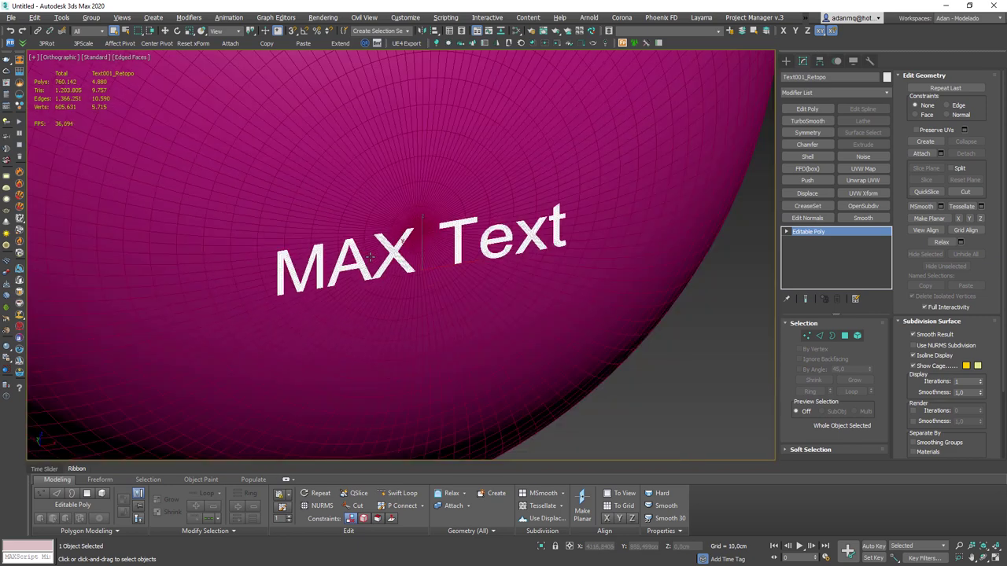
alt+middle_drag(242, 267, 393, 236)
alt+middle_drag(488, 254, 260, 148)
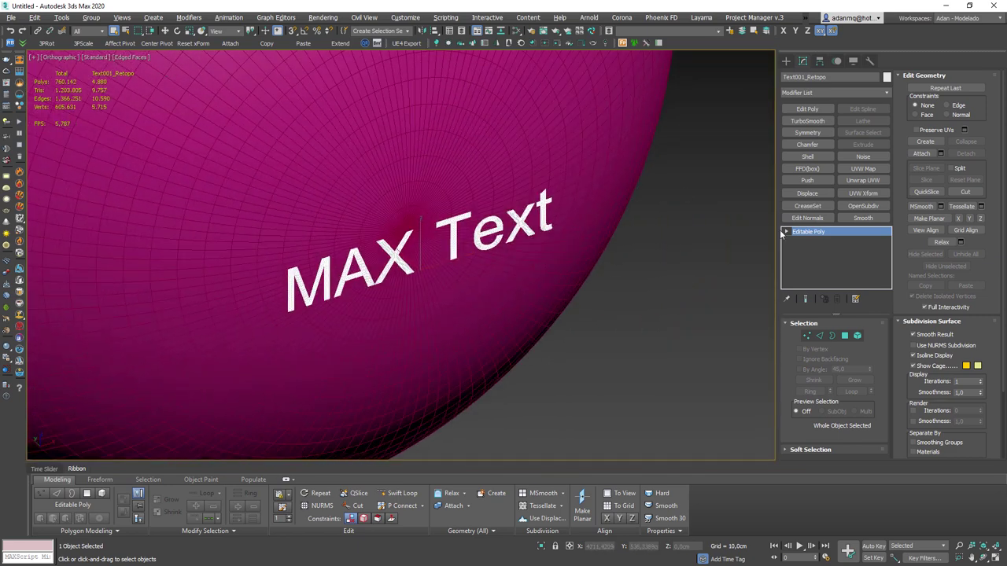
click(786, 62)
- Conform the remeshed text onto the pink sphere along vertex normals
click(833, 90)
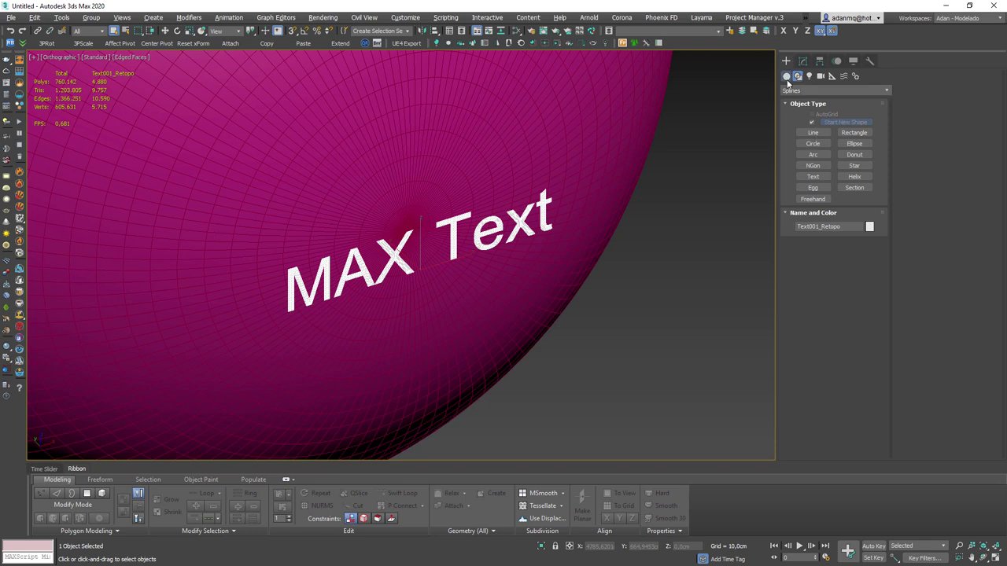
click(812, 144)
click(815, 135)
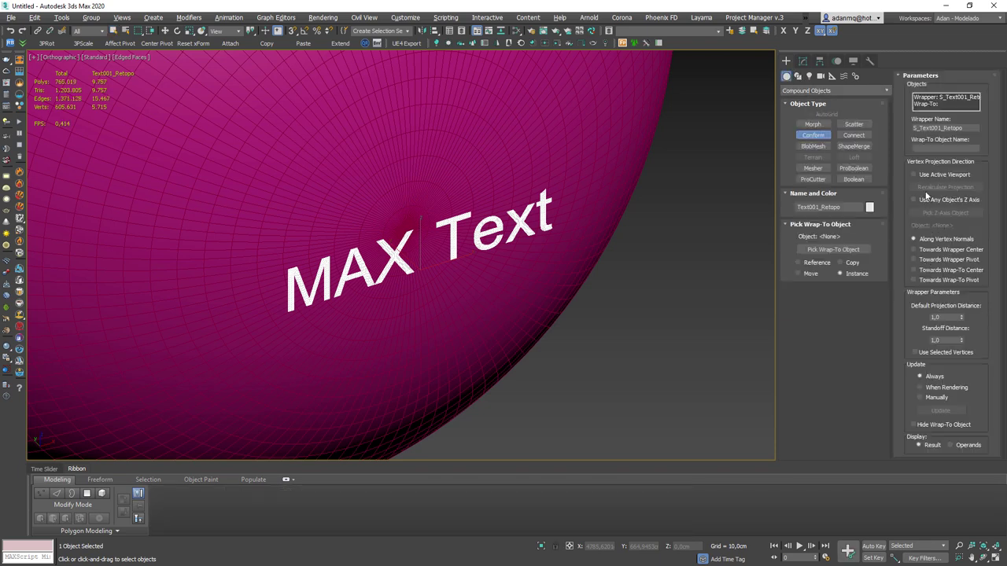
click(940, 212)
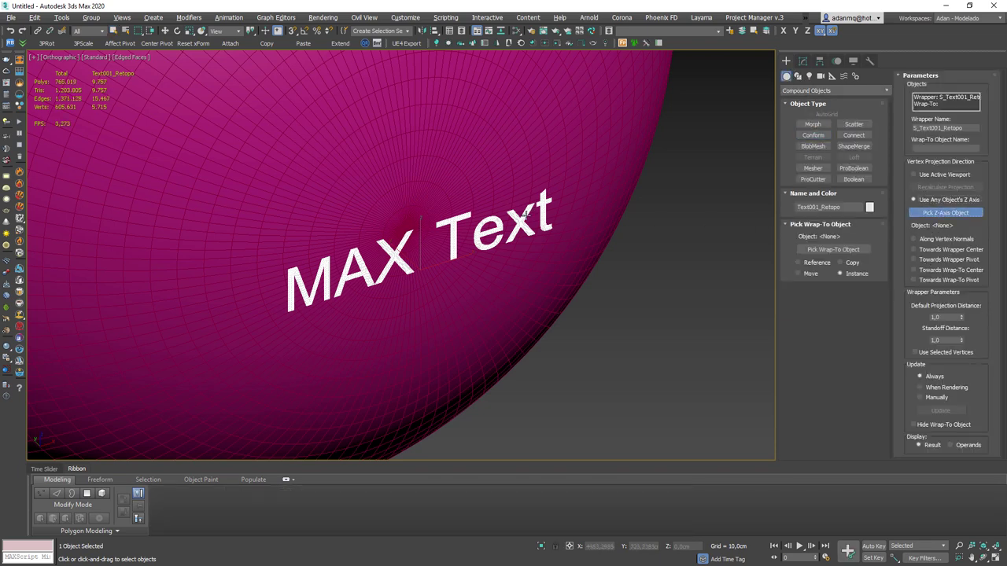
click(914, 239)
click(833, 250)
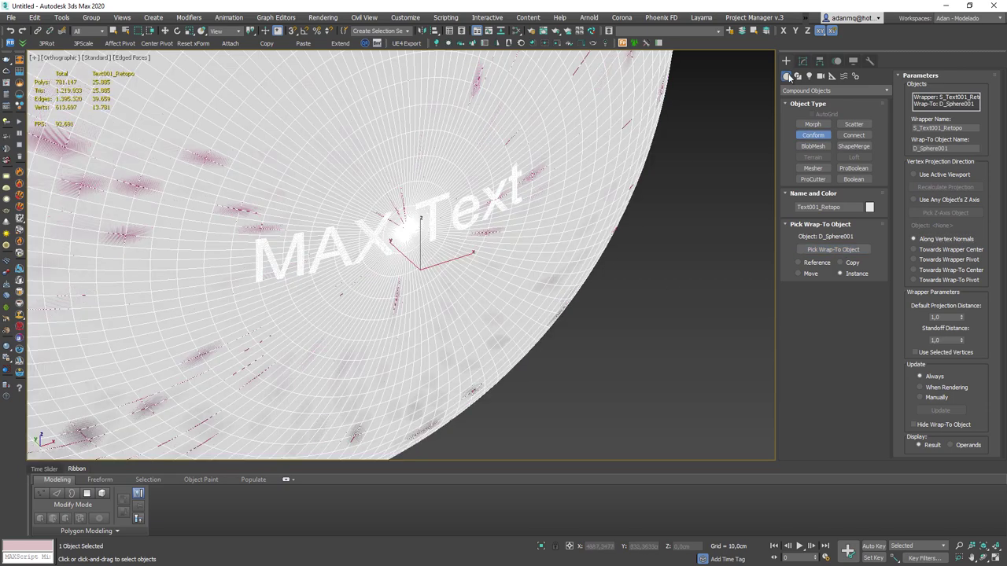
- Collapse the conformed text into an editable poly
click(803, 61)
right_click(826, 231)
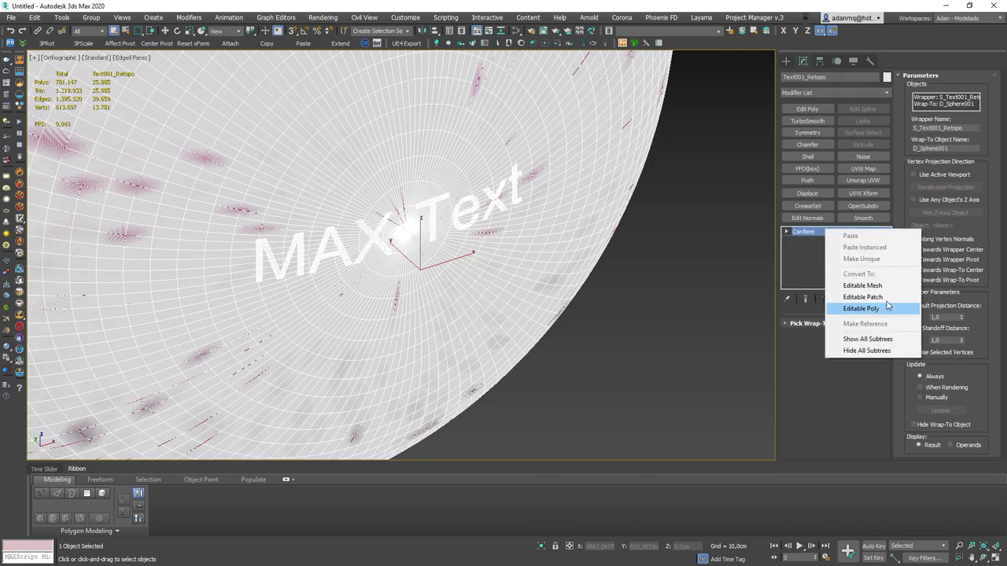
click(863, 308)
click(271, 260)
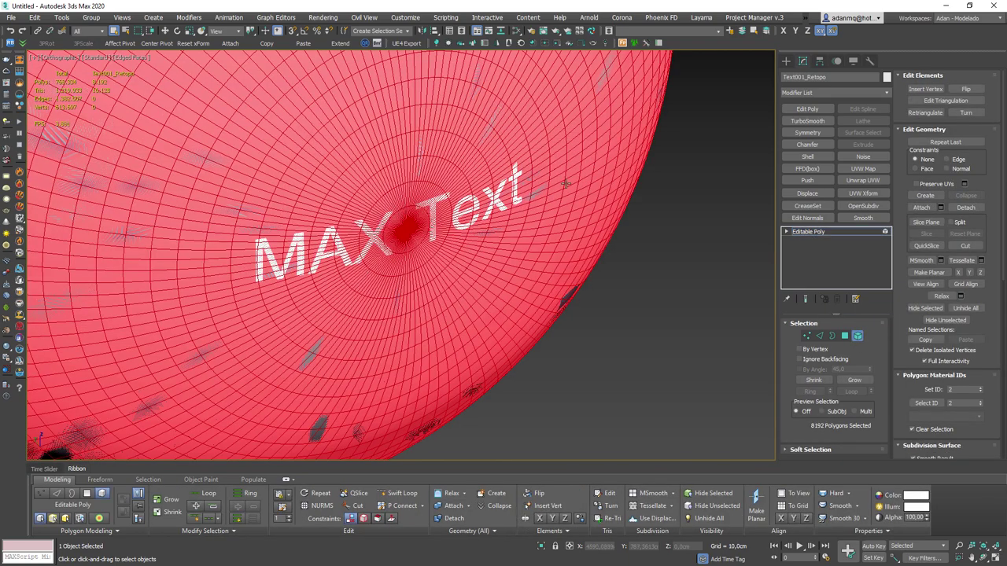
- Add a 2,57 cm Shell to thicken the wrapped letters
click(807, 157)
scroll(280, 393, up, 2)
scroll(279, 394, up, 4)
key(F4)
middle_drag(279, 394, 308, 299)
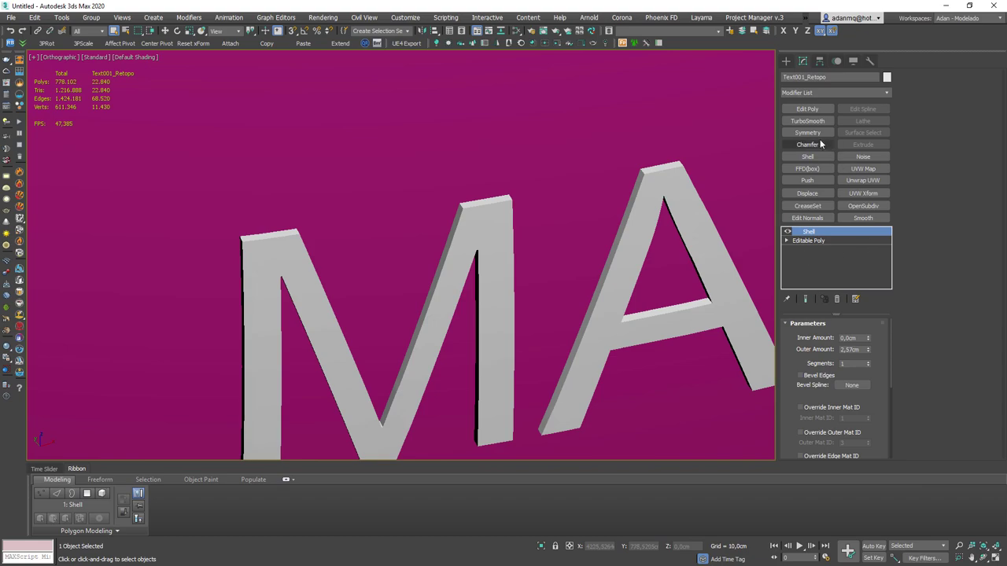
- Add a 0,2 cm Chamfer to the letters and inspect the edges
click(807, 145)
scroll(370, 288, down, 4)
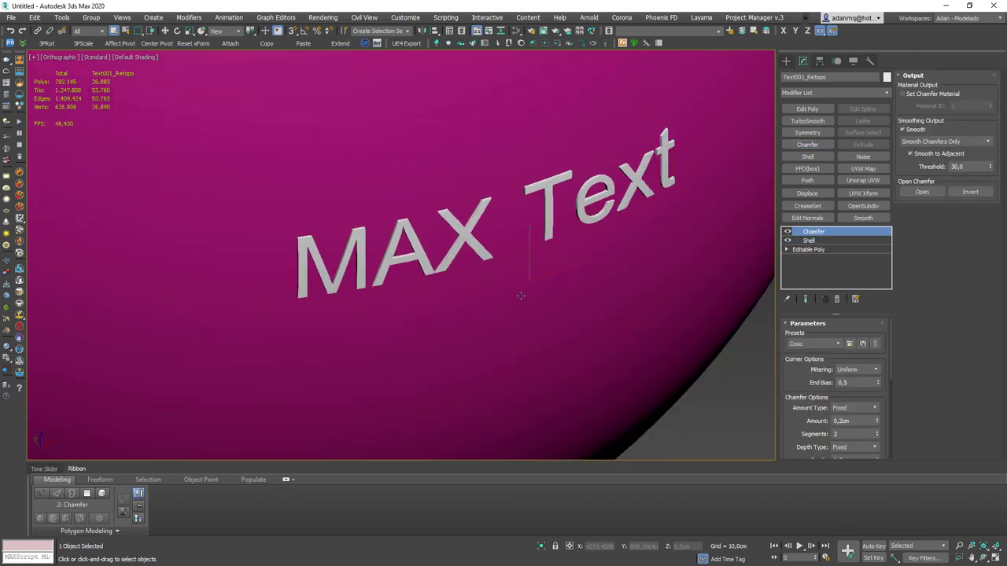
alt+middle_drag(369, 288, 590, 179)
key(F4)
scroll(590, 179, up, 3)
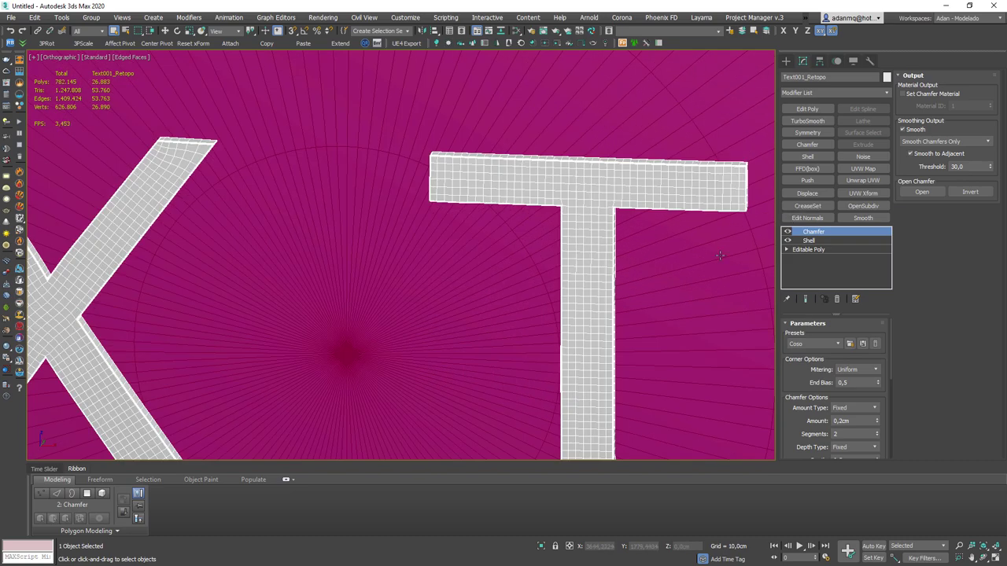
scroll(630, 311, down, 5)
scroll(629, 310, down, 3)
scroll(438, 273, down, 3)
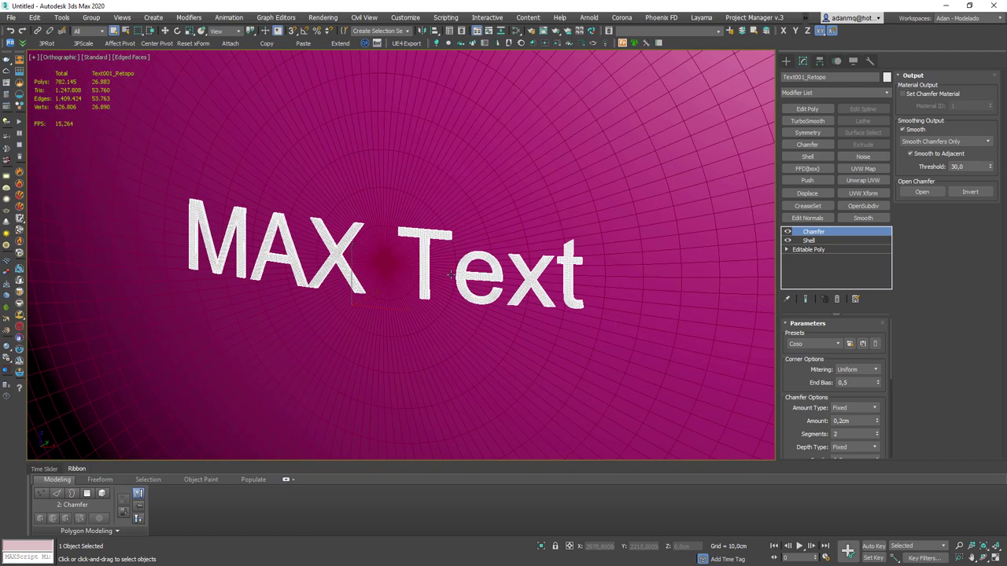
scroll(432, 291, down, 4)
key(F4)
scroll(427, 308, down, 3)
middle_drag(645, 388, 625, 344)
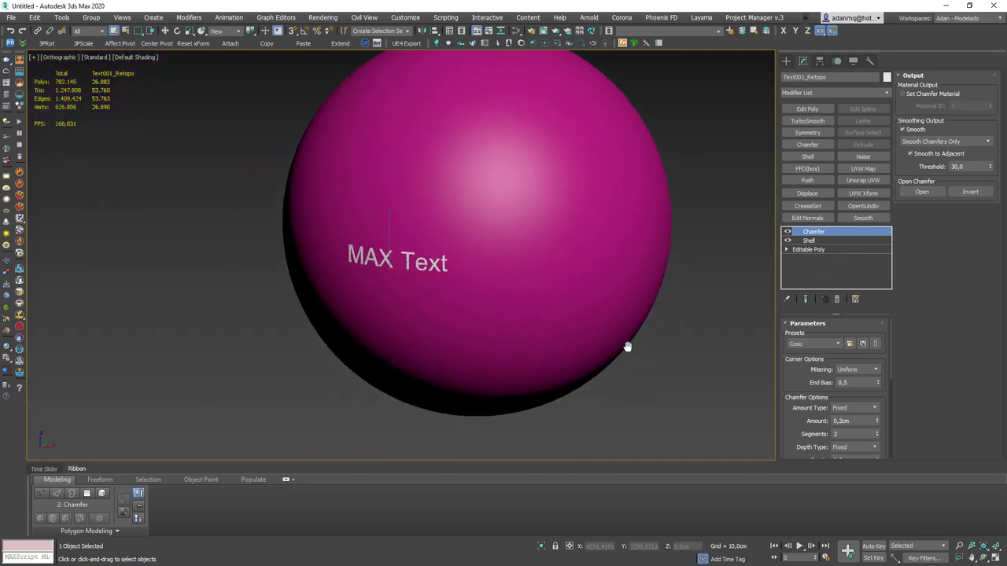
scroll(400, 262, up, 3)
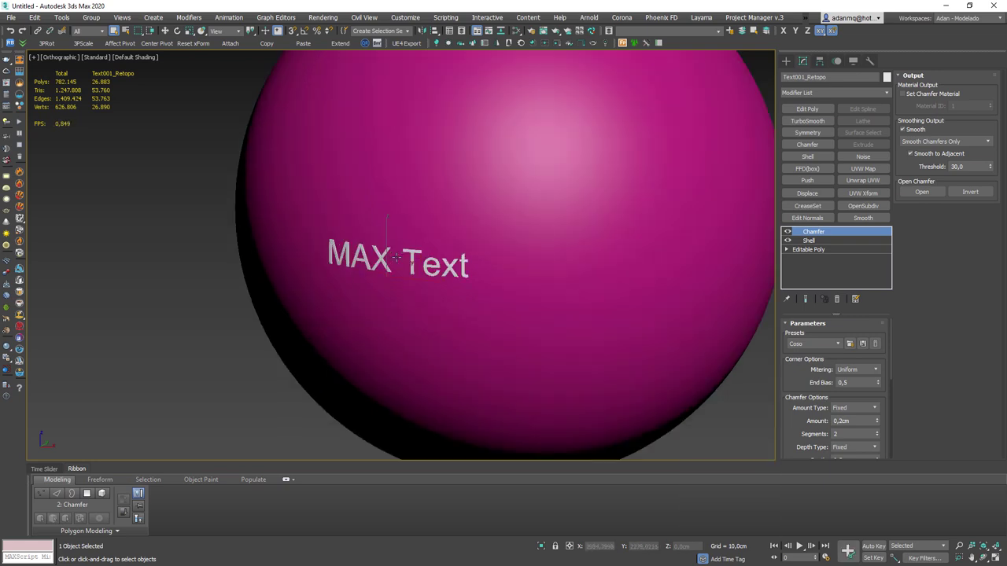
scroll(409, 265, down, 5)
- Delete the finished text and the pink sphere
key(Delete)
click(427, 235)
key(Delete)
- Delete the green plate beside the skulls
scroll(427, 234, up, 5)
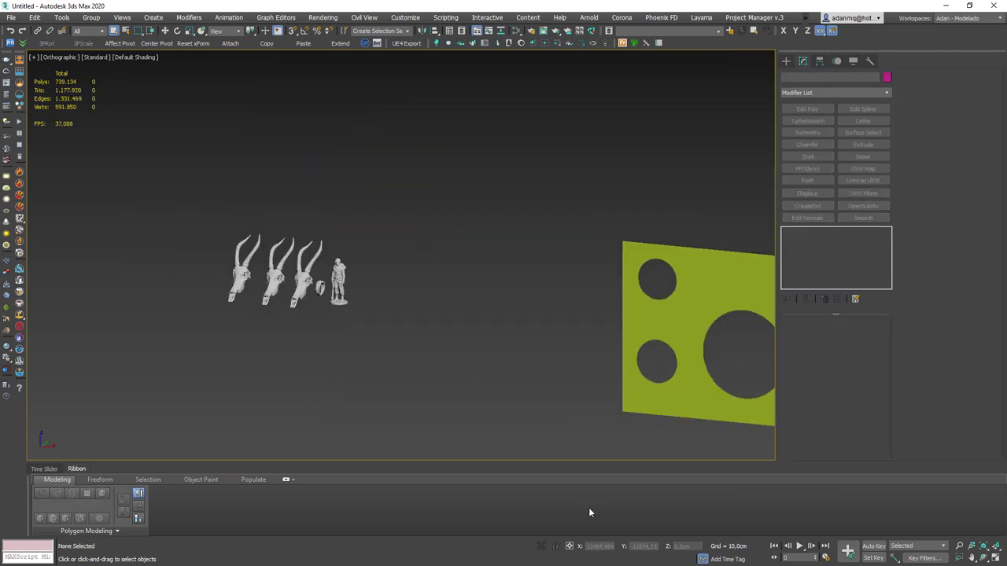
scroll(472, 296, down, 2)
middle_drag(608, 337, 505, 262)
click(535, 279)
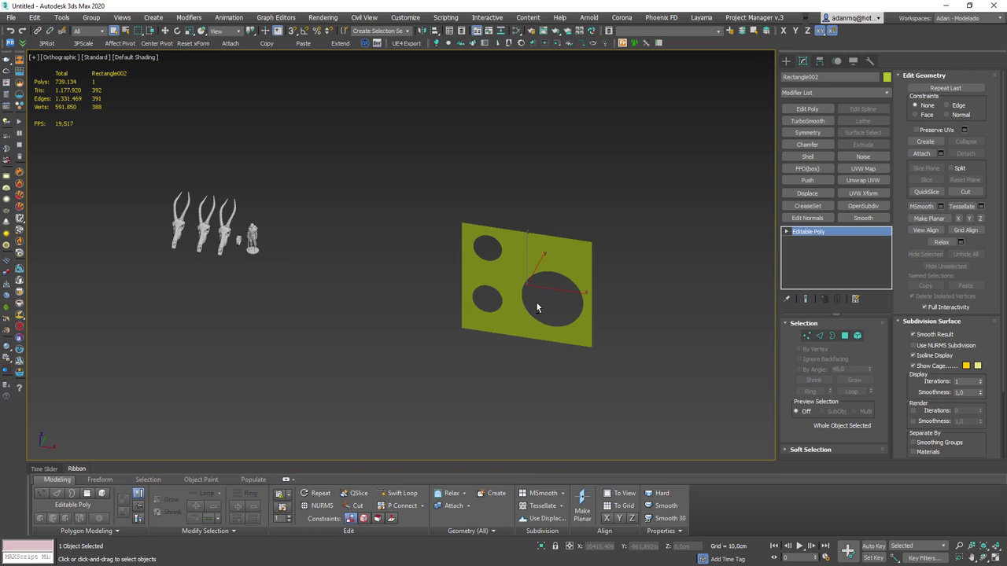
key(Delete)
- Select one of the remeshed skull models and zoom in on it
scroll(230, 281, up, 2)
middle_drag(230, 281, 385, 358)
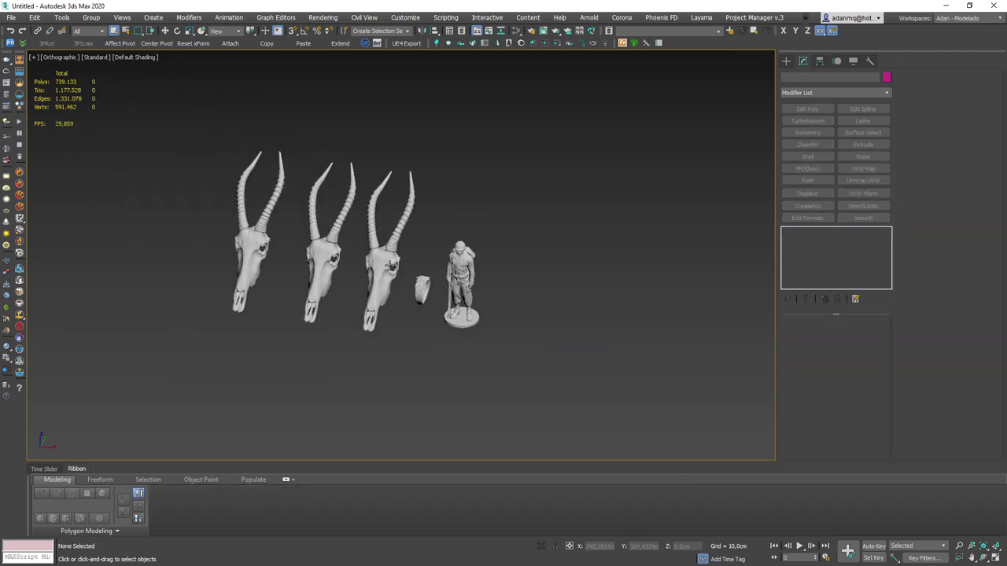
click(420, 271)
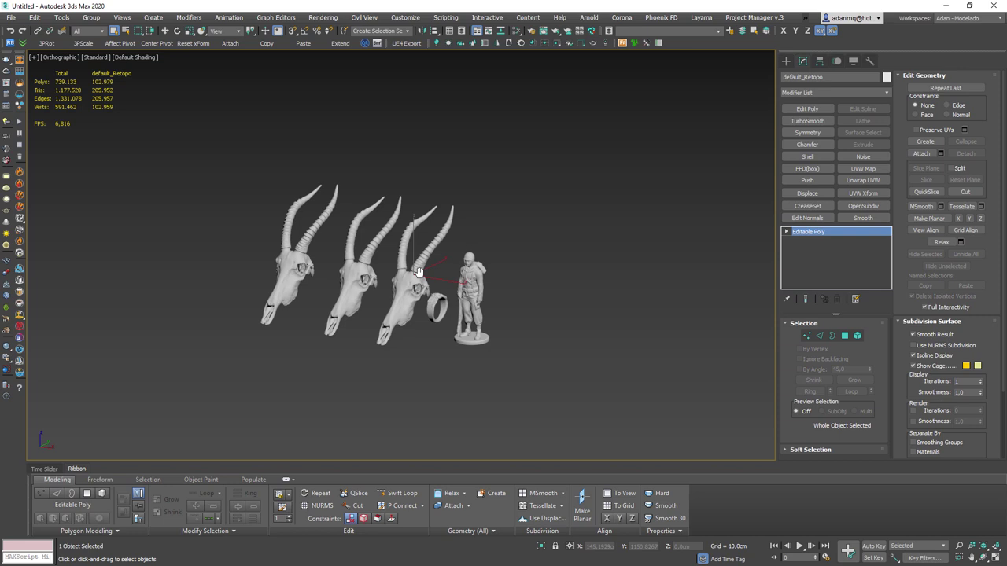
scroll(410, 315, up, 1)
scroll(409, 300, up, 1)
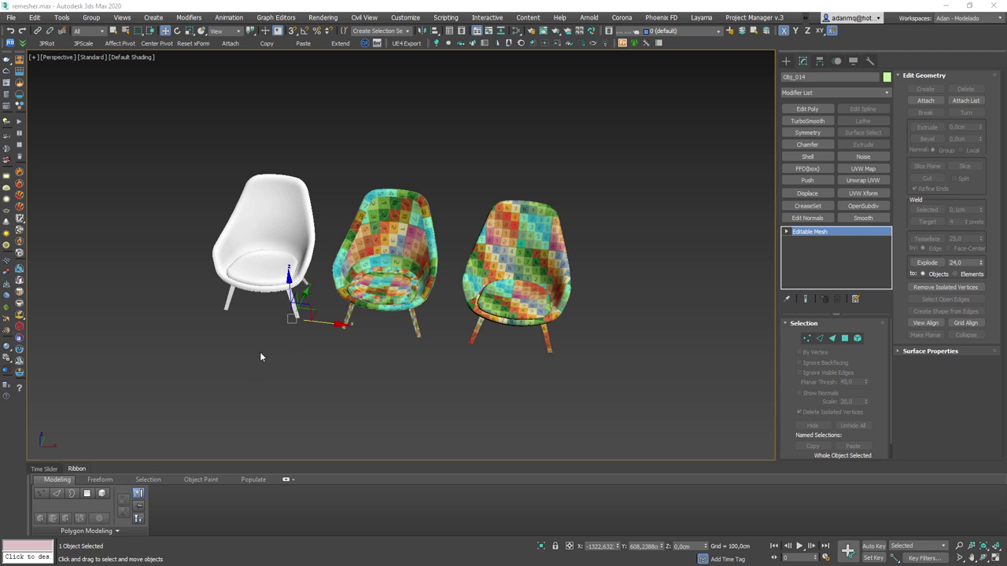
scroll(261, 357, up, 2)
scroll(261, 357, up, 3)
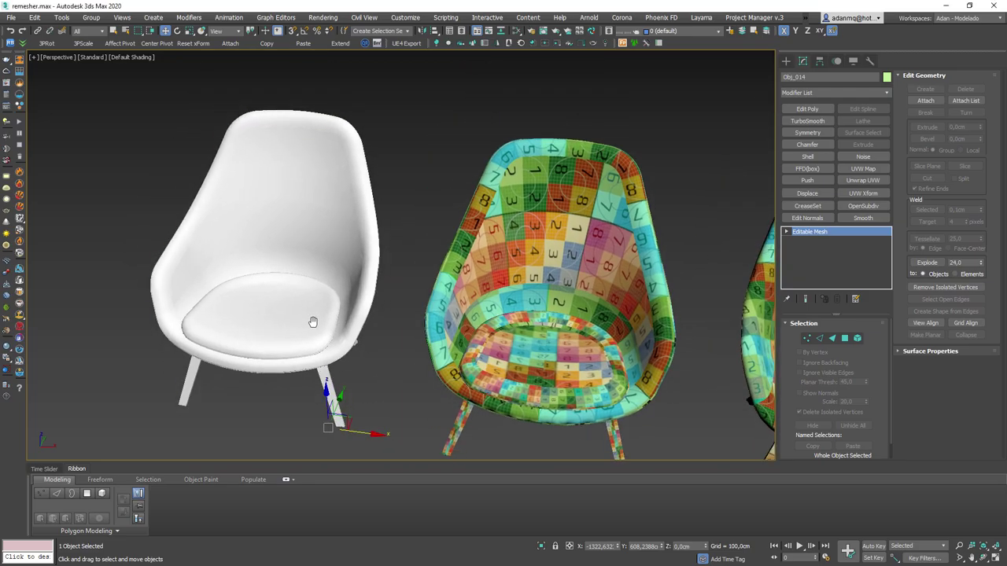
key(F4)
scroll(236, 241, up, 3)
click(244, 262)
mouse_move(258, 262)
alt+middle_down()
mouse_move(244, 261)
mouse_move(485, 269)
alt+middle_up()
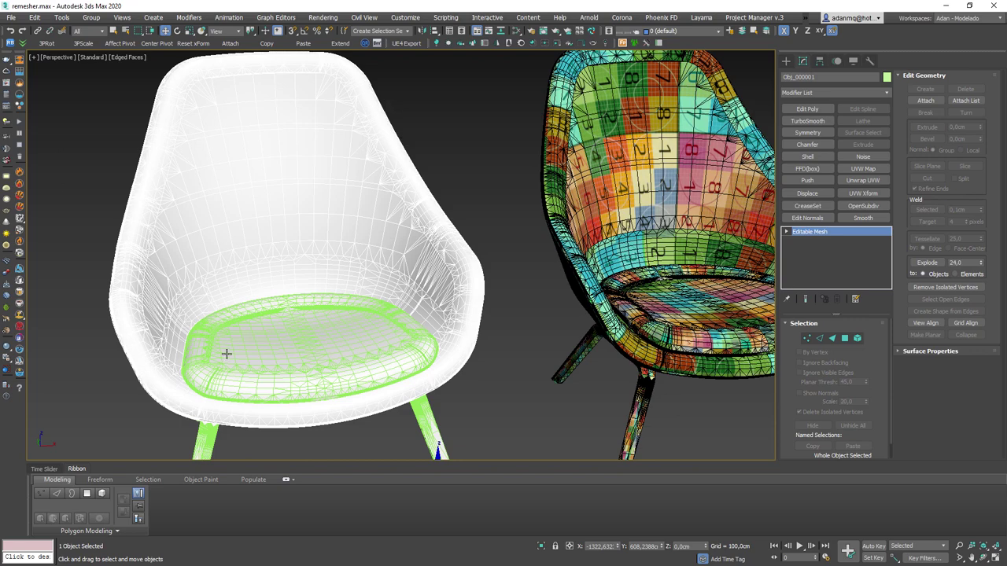
alt+middle_drag(273, 321, 259, 330)
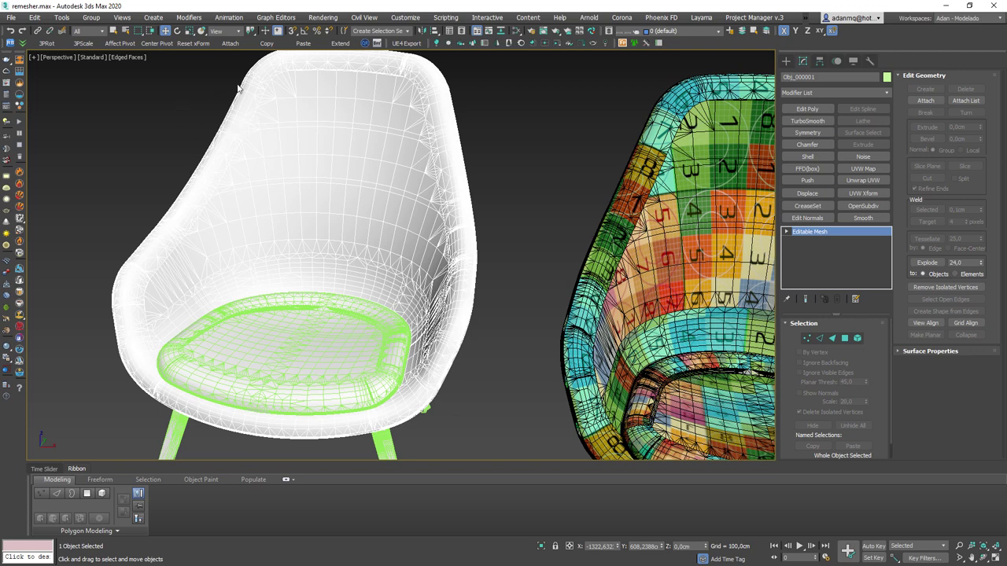
scroll(452, 255, down, 3)
middle_drag(453, 255, 402, 311)
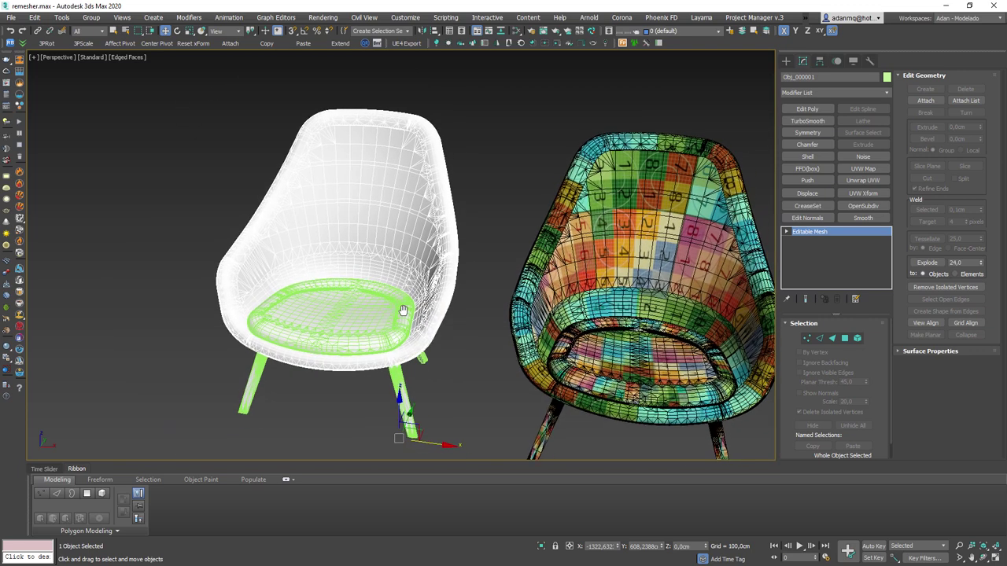
click(365, 321)
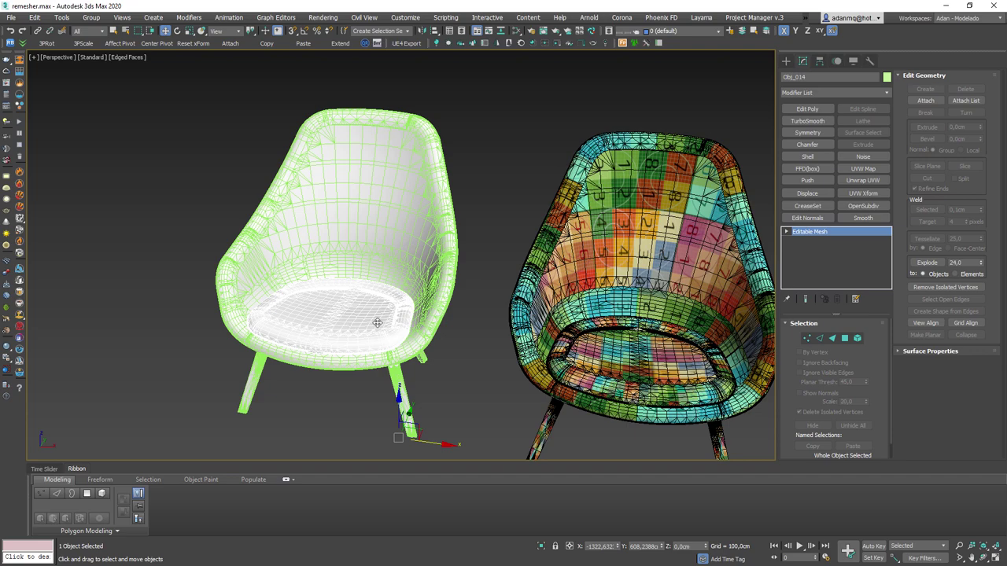
scroll(378, 323, down, 2)
scroll(309, 293, down, 2)
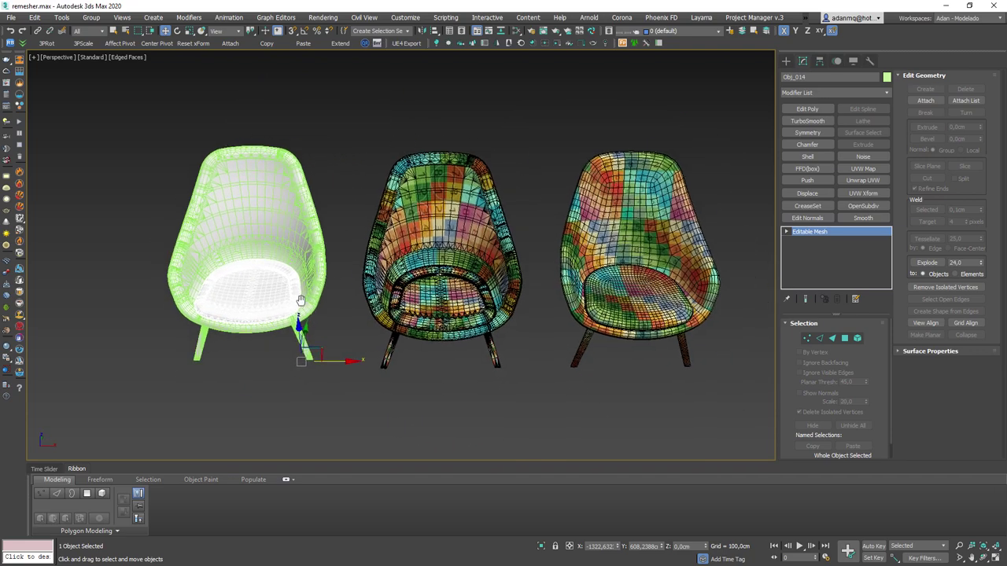
scroll(301, 265, up, 3)
alt+middle_drag(301, 265, 261, 251)
scroll(278, 249, down, 3)
scroll(257, 250, up, 3)
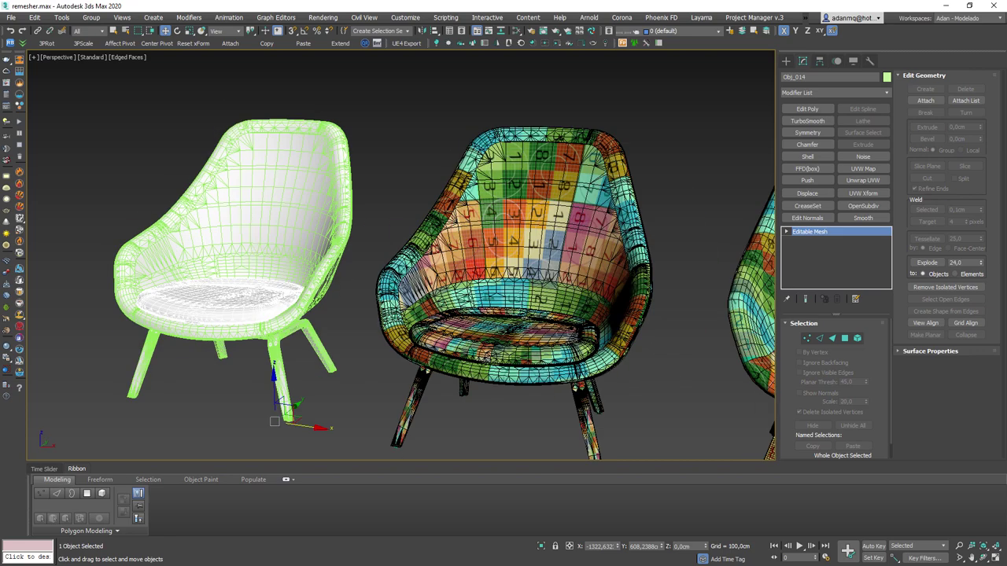
scroll(398, 283, down, 2)
middle_drag(397, 284, 193, 275)
scroll(459, 252, up, 2)
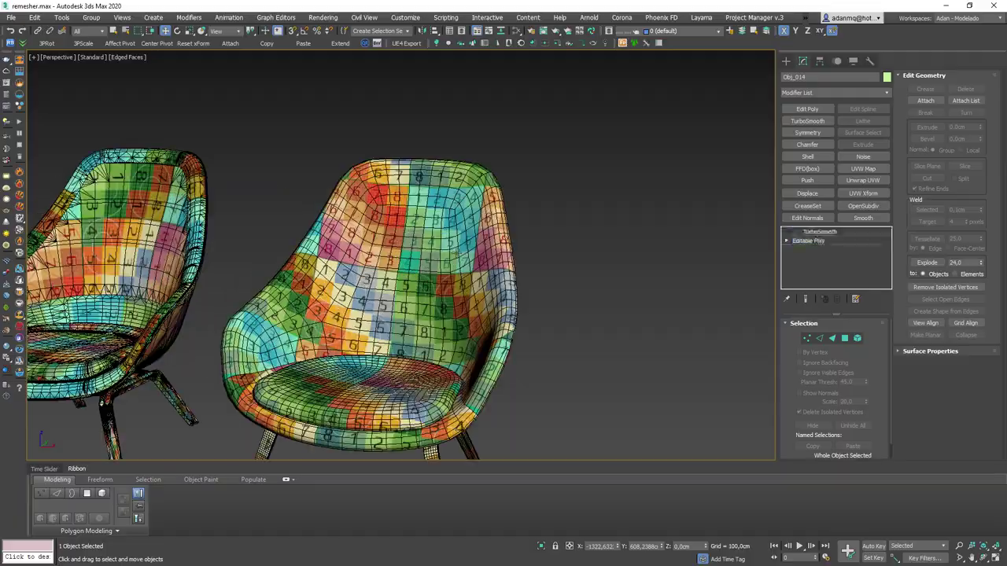
mouse_move(472, 259)
alt+middle_down()
mouse_move(550, 263)
mouse_move(404, 291)
mouse_move(456, 295)
mouse_move(524, 344)
alt+middle_up()
scroll(456, 295, down, 3)
- Select the original white chair and pan the three chairs into view
click(356, 380)
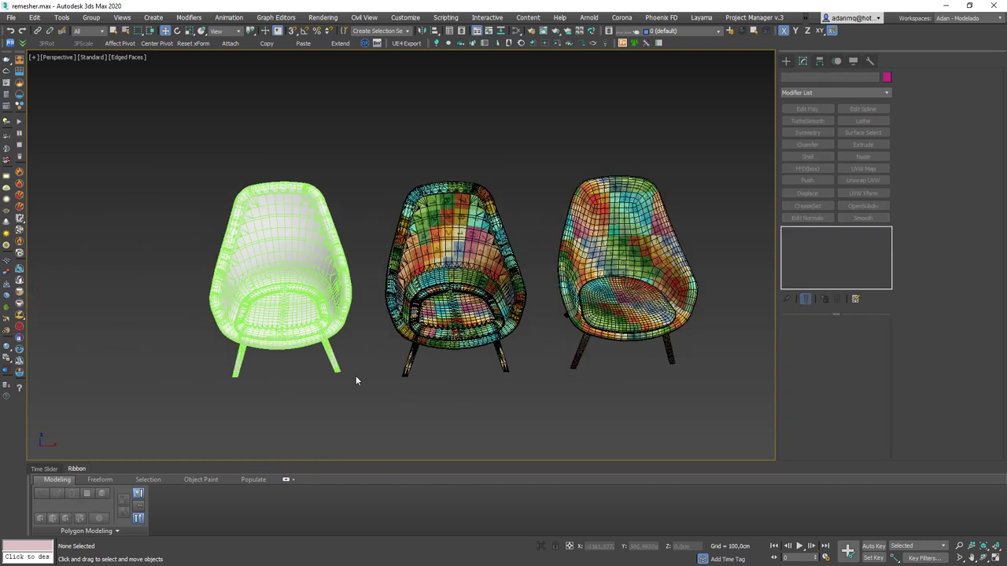
click(245, 250)
middle_drag(263, 262, 245, 250)
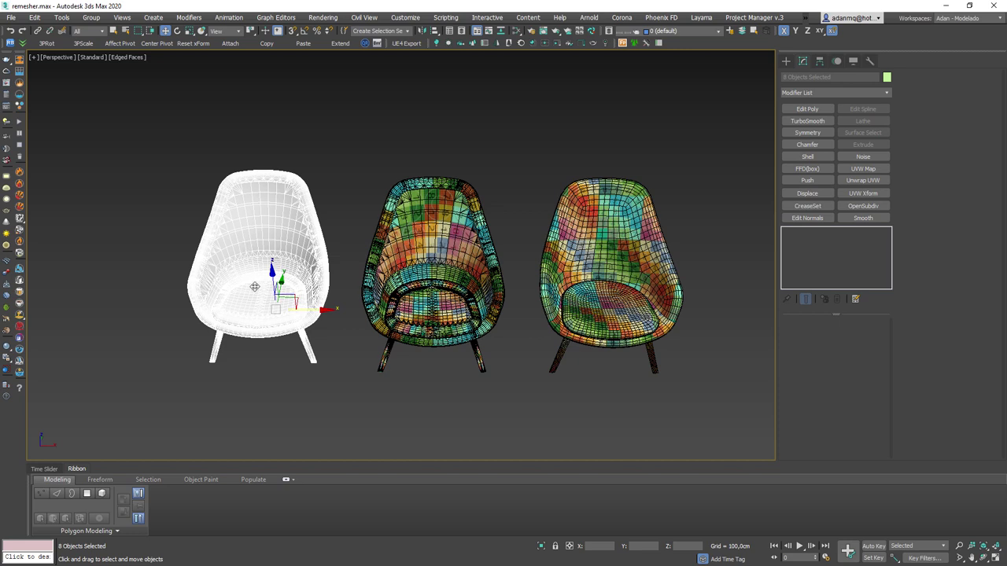
middle_drag(294, 270, 290, 269)
middle_drag(355, 287, 288, 283)
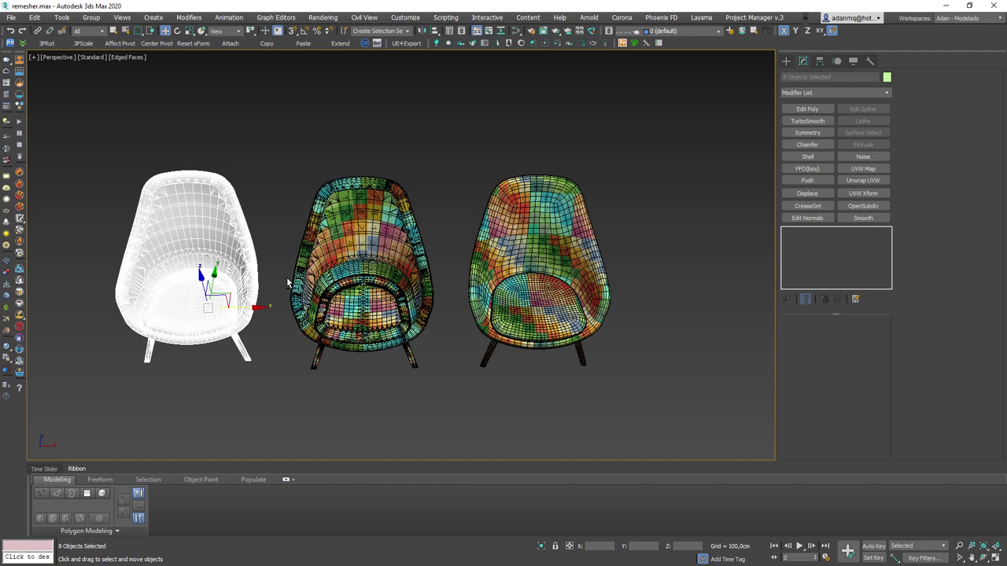
- Orbit to a three-quarter view and select the white chair's shell mesh
mouse_move(288, 282)
alt+middle_down()
mouse_move(277, 317)
mouse_move(297, 302)
alt+middle_up()
scroll(277, 317, up, 3)
scroll(277, 317, down, 5)
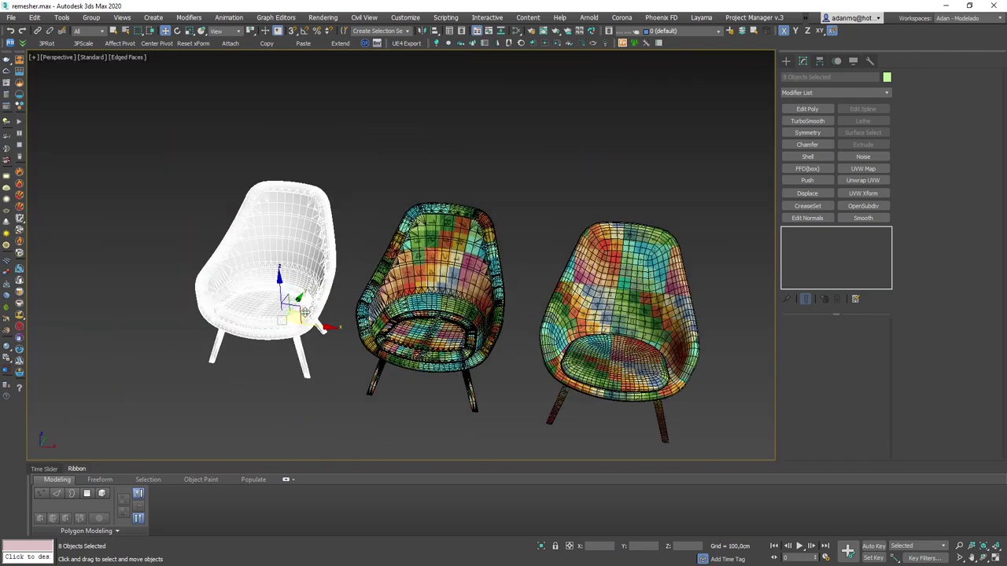
scroll(297, 301, up, 2)
click(259, 238)
scroll(259, 239, up, 2)
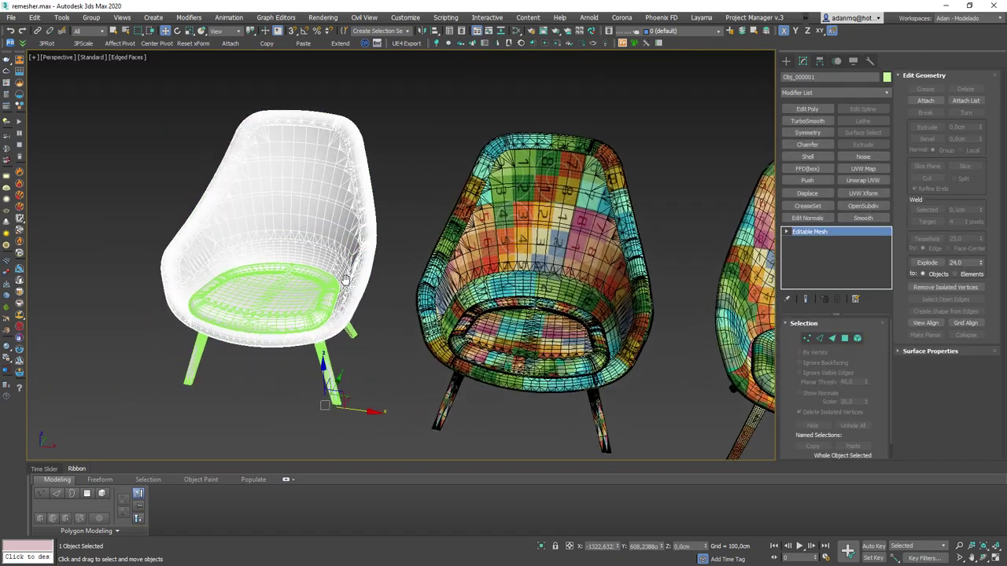
mouse_move(259, 238)
alt+middle_down()
mouse_move(351, 285)
mouse_move(435, 302)
alt+middle_up()
scroll(350, 285, down, 3)
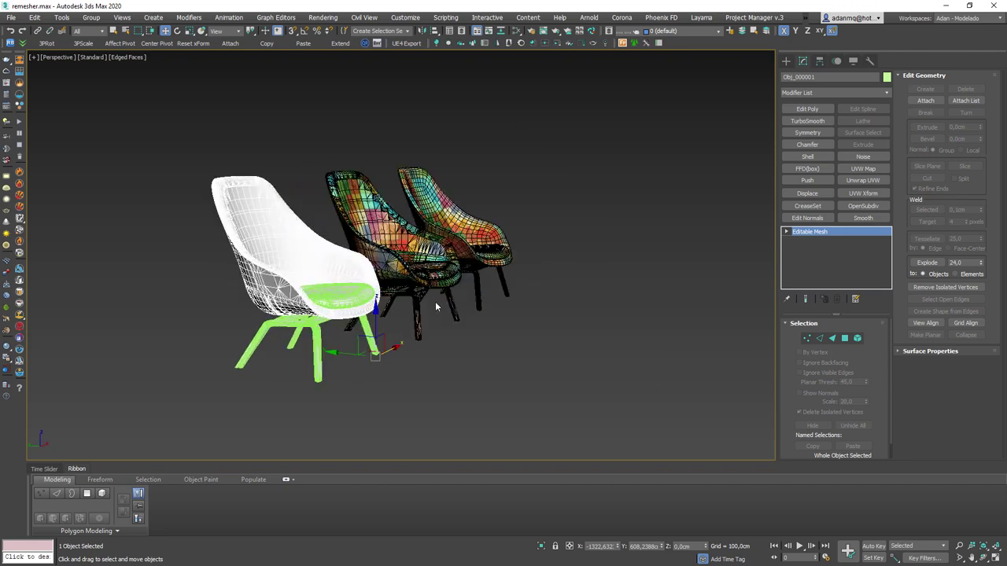
- Pick the white chair's back band in Element mode and isolate the chair with Alt+Q
click(846, 339)
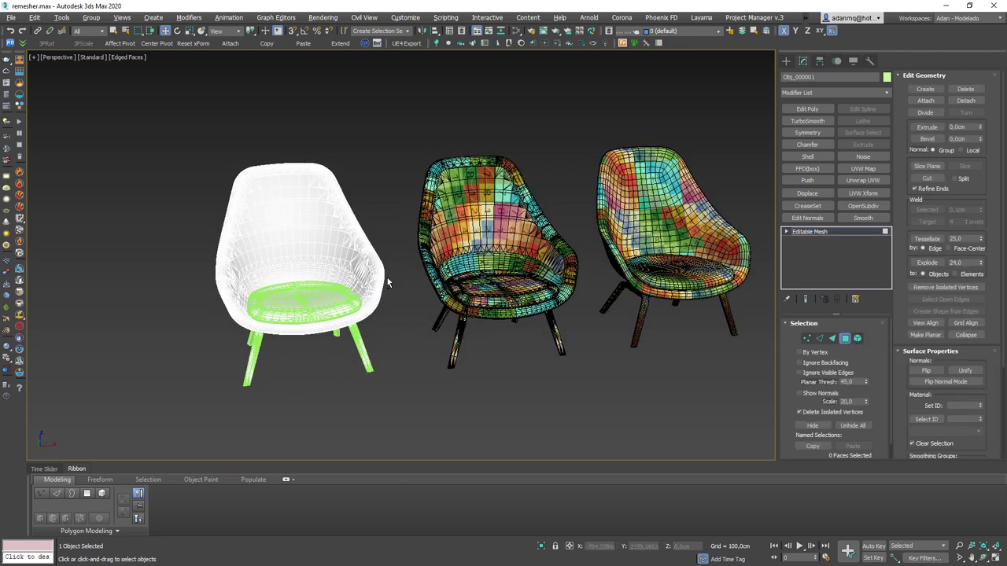
mouse_move(386, 281)
alt+middle_down()
mouse_move(317, 246)
mouse_move(338, 276)
alt+middle_up()
click(317, 246)
click(857, 339)
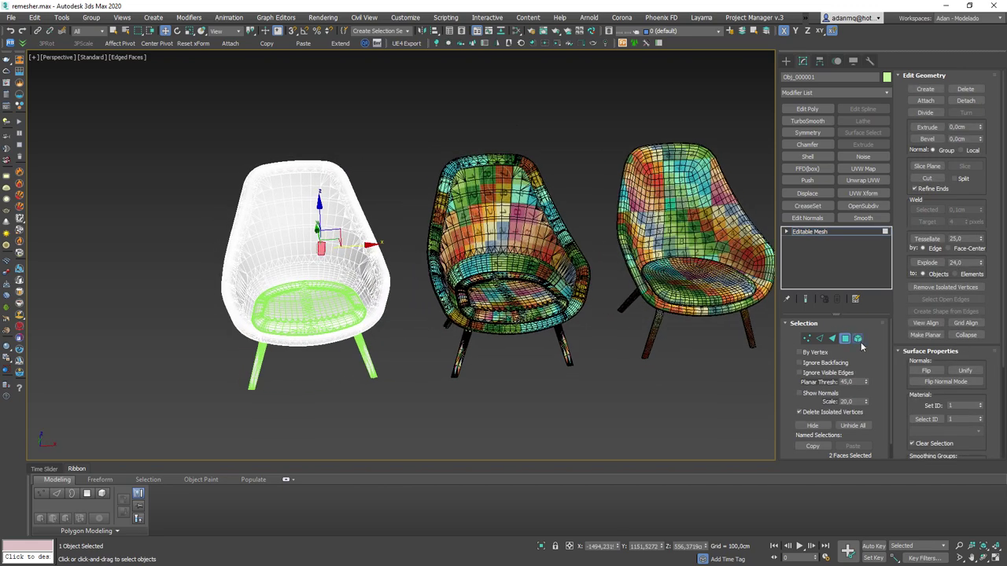
click(268, 212)
alt+middle_drag(267, 212, 469, 269)
scroll(470, 269, up, 5)
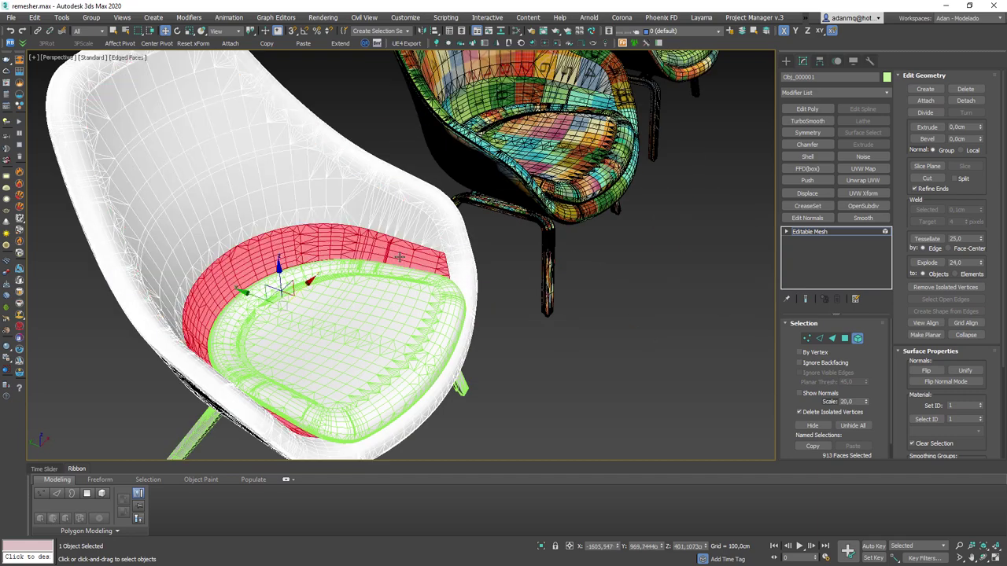
scroll(469, 269, down, 6)
scroll(481, 264, down, 2)
key(alt+q)
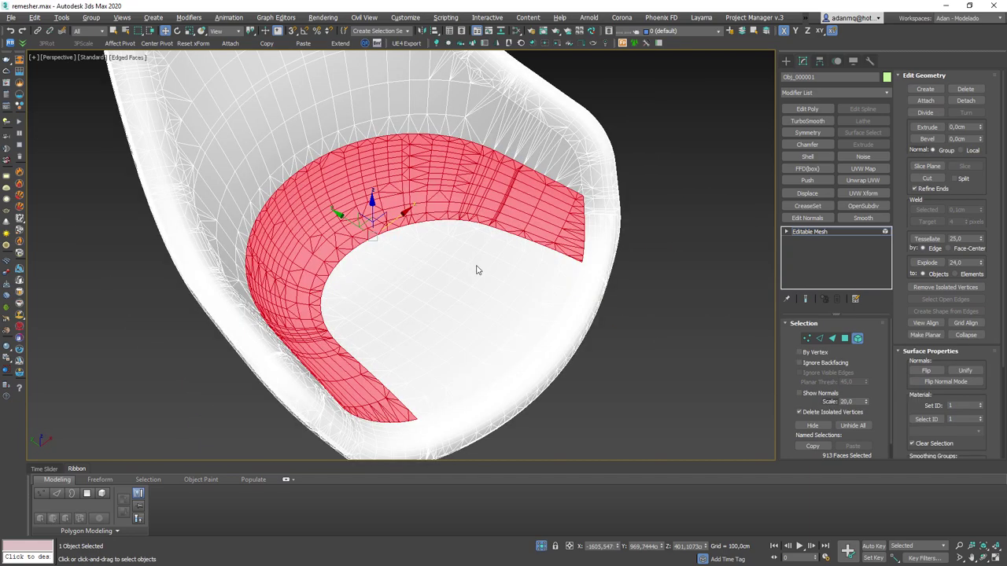
scroll(401, 277, down, 1)
- Ctrl-select the chair's seat, back band and upper back elements
click(401, 277)
click(591, 267)
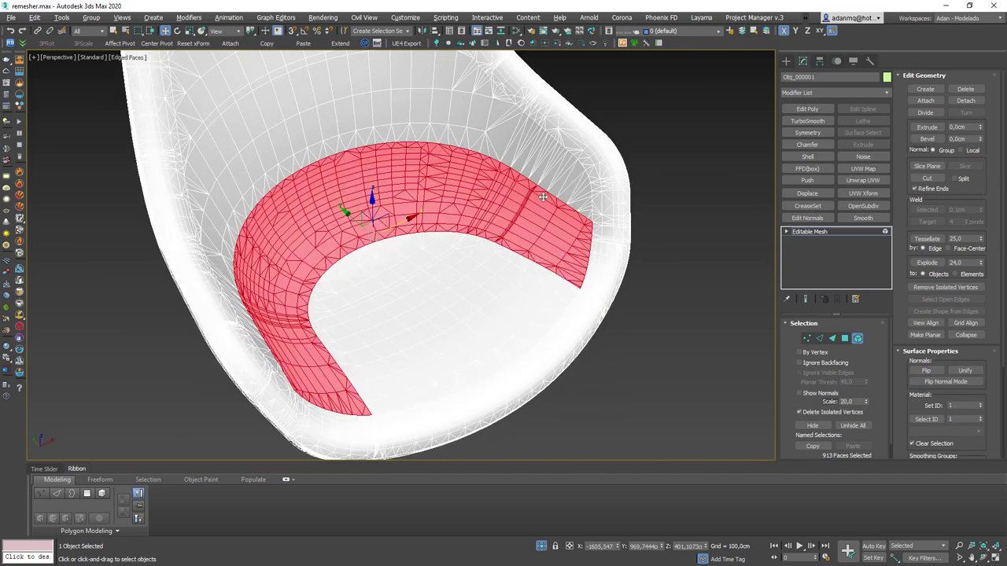
ctrl+click(544, 198)
ctrl+click(479, 351)
mouse_move(479, 350)
alt+middle_down()
mouse_move(524, 324)
mouse_move(485, 184)
alt+middle_up()
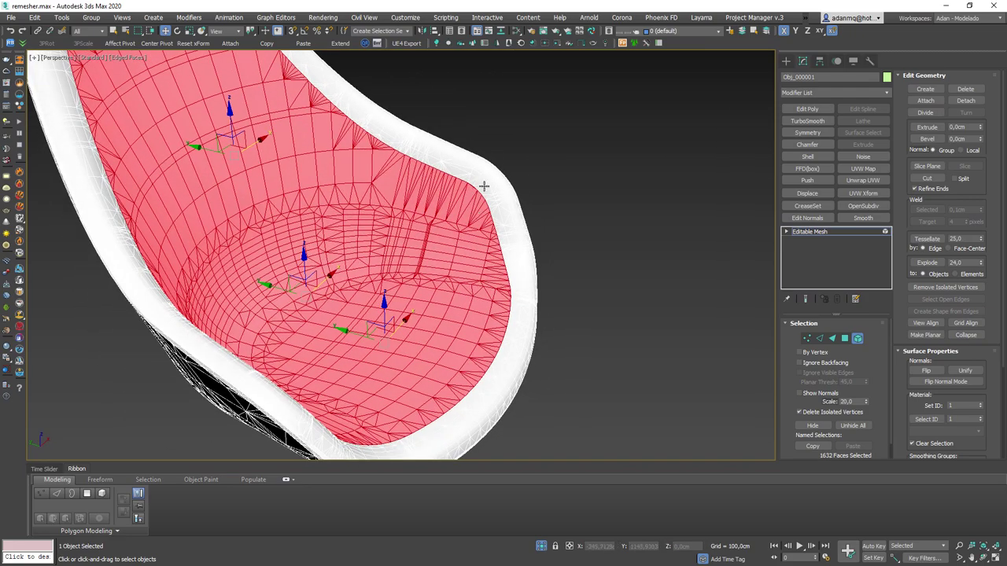
scroll(504, 224, down, 5)
scroll(512, 237, up, 5)
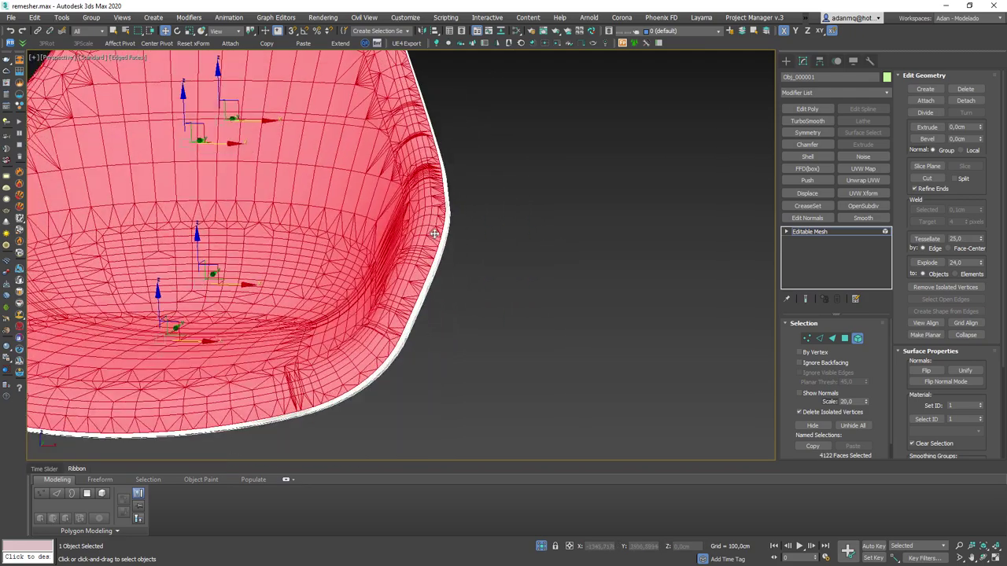
scroll(434, 179, up, 3)
- Add the first rim and shell faces to the selection
alt+middle_drag(435, 180, 459, 164)
ctrl+click(428, 288)
alt+middle_drag(427, 288, 436, 184)
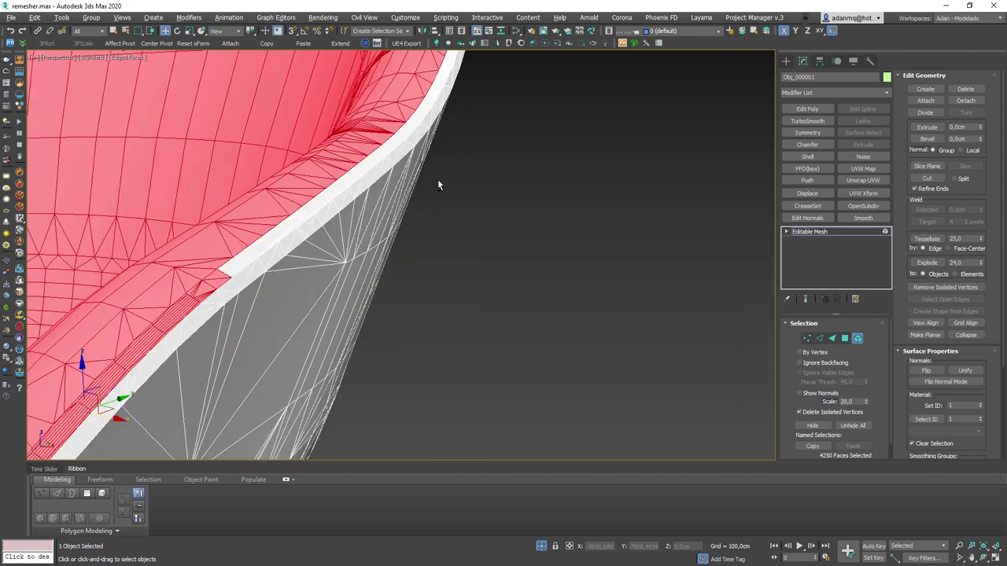
alt+middle_drag(343, 194, 370, 189)
scroll(370, 188, down, 5)
scroll(412, 180, up, 6)
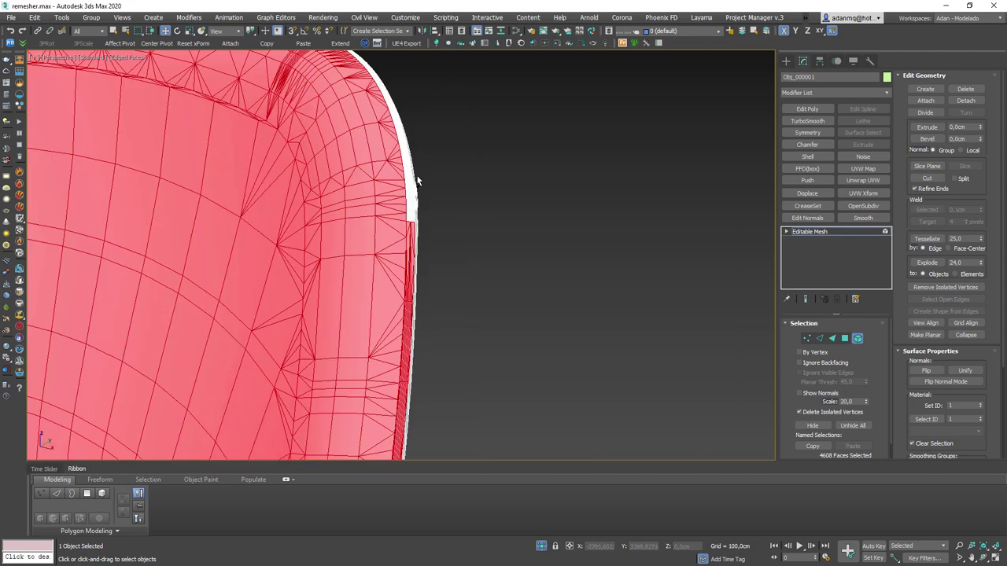
ctrl+click(411, 181)
scroll(411, 180, down, 4)
mouse_move(433, 186)
alt+middle_down()
mouse_move(230, 214)
mouse_move(288, 130)
mouse_move(388, 250)
alt+middle_up()
scroll(381, 177, up, 4)
ctrl+click(382, 176)
ctrl+click(229, 213)
- Add the remaining faces along the white rim strip to the selection
scroll(288, 130, up, 4)
scroll(347, 269, down, 3)
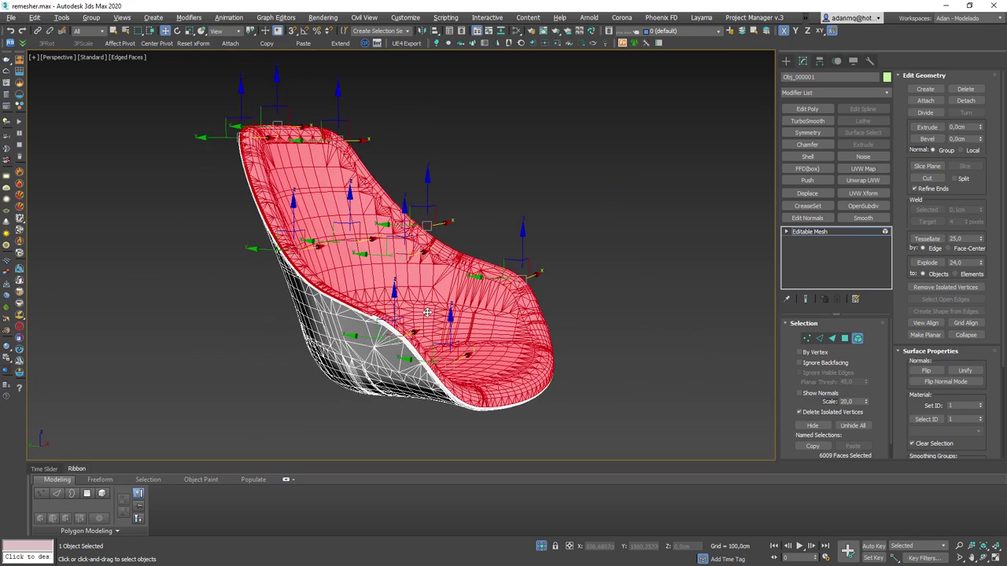
scroll(351, 365, down, 2)
scroll(351, 365, up, 4)
ctrl+click(305, 312)
scroll(305, 312, down, 4)
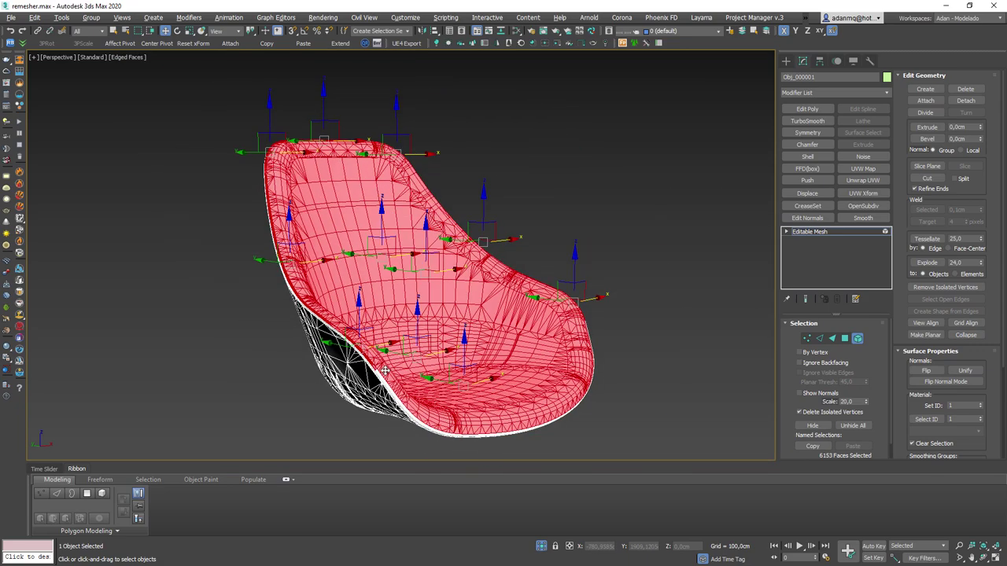
alt+middle_drag(305, 312, 315, 256)
scroll(315, 257, up, 4)
ctrl+click(268, 181)
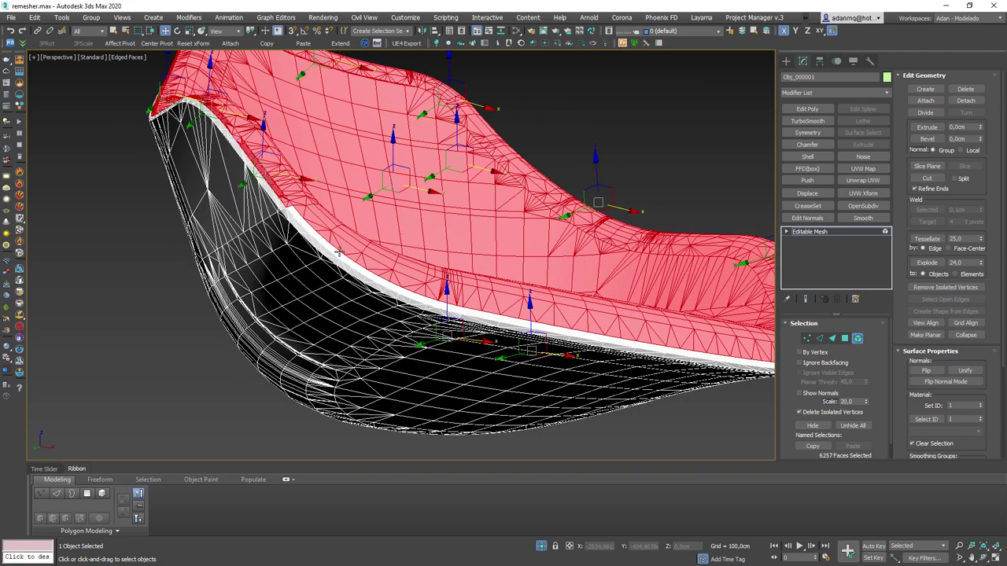
ctrl+click(421, 280)
ctrl+click(504, 318)
alt+middle_drag(503, 317, 735, 350)
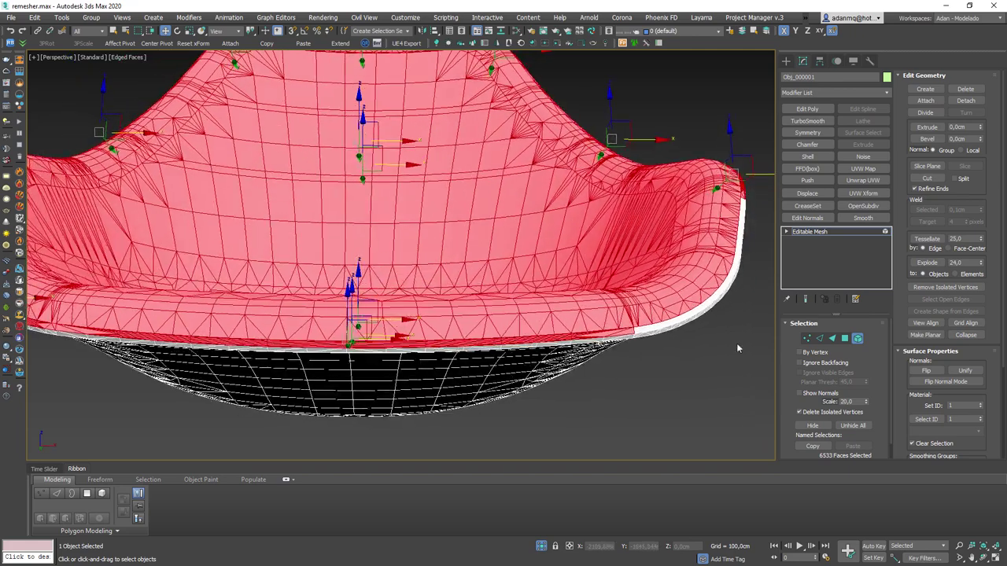
ctrl+click(692, 313)
mouse_move(692, 313)
alt+middle_down()
mouse_move(708, 280)
mouse_move(490, 169)
alt+middle_up()
ctrl+click(708, 280)
scroll(708, 280, down, 5)
- Set the transform centre to Use Selection Center
click(224, 30)
click(228, 39)
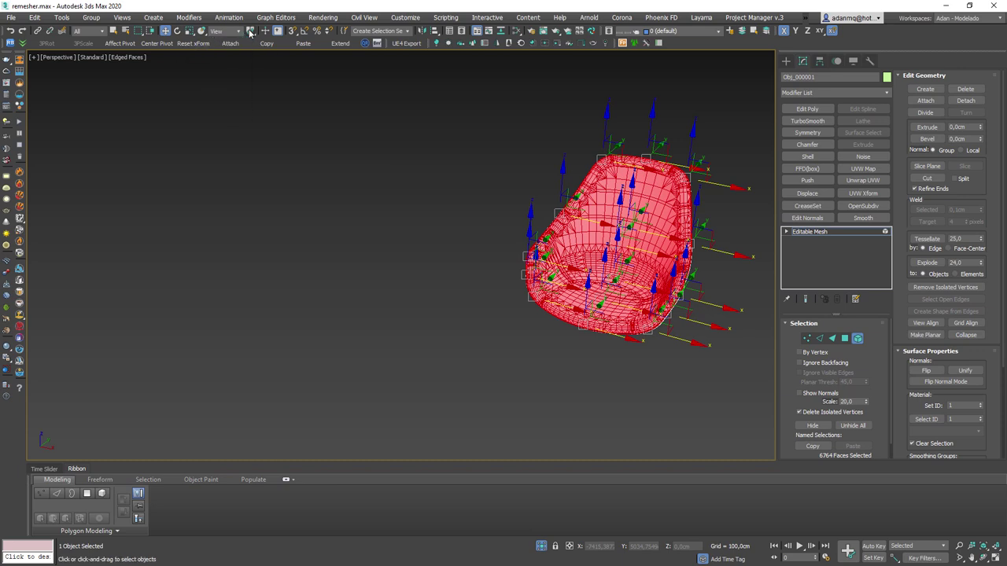
drag(250, 33, 251, 47)
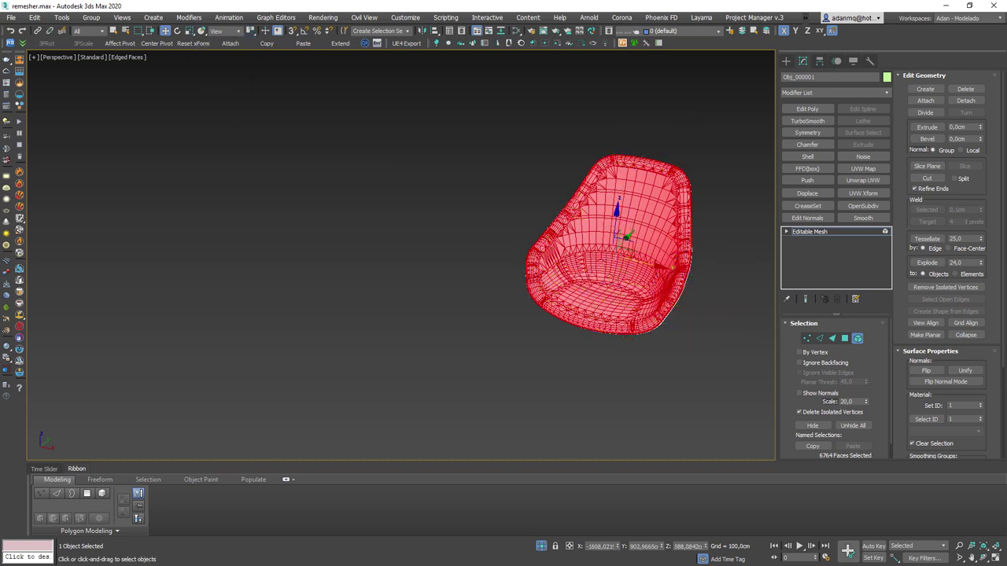
- Detach the selected faces as a new object and convert the shell to Editable Poly
click(965, 100)
key(Return)
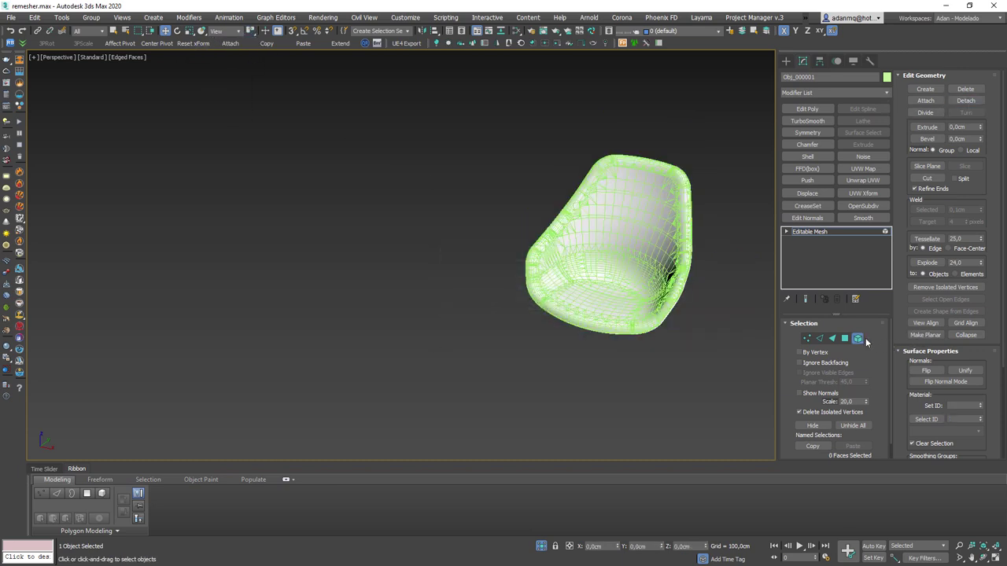
click(859, 338)
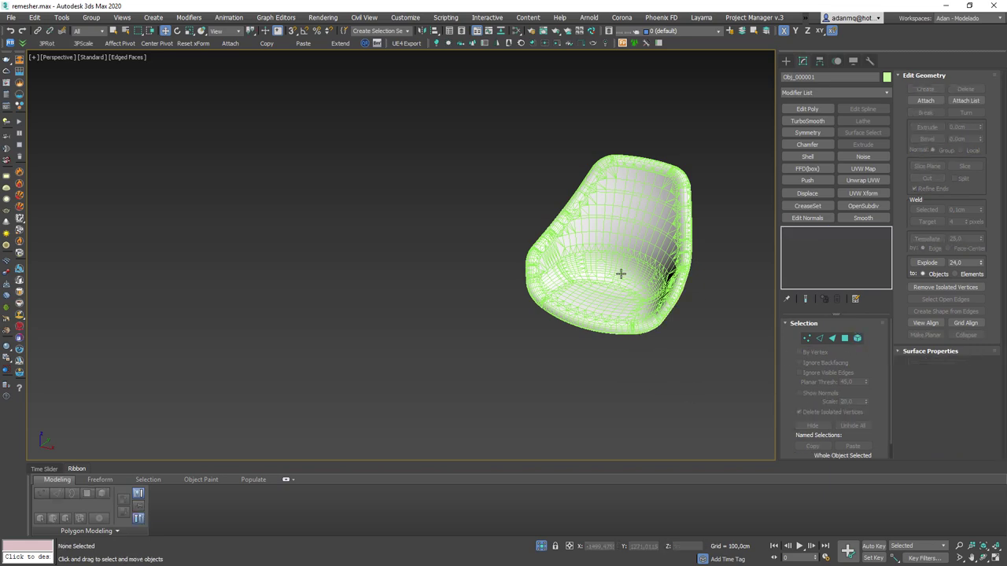
click(617, 262)
alt+middle_drag(617, 262, 694, 306)
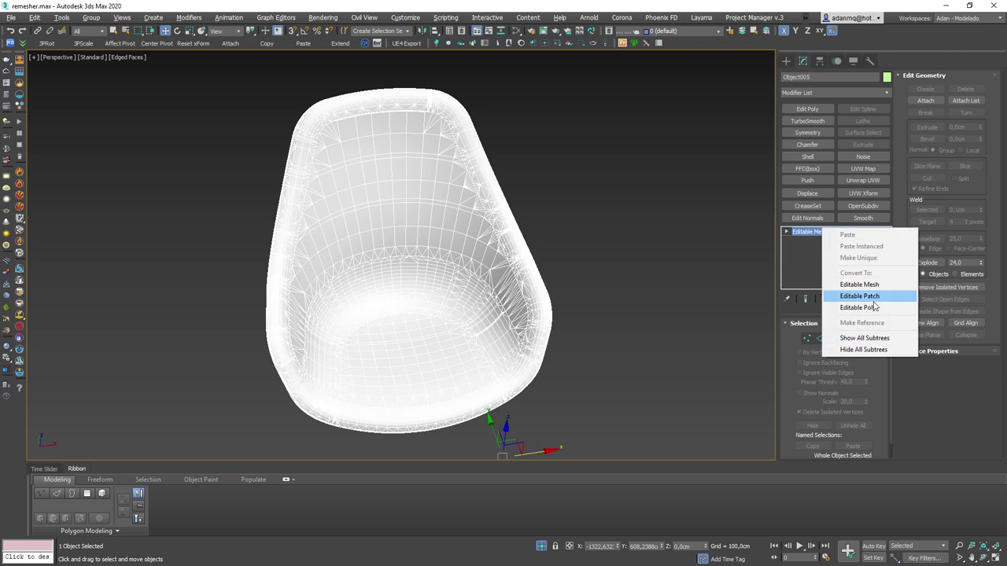
click(857, 308)
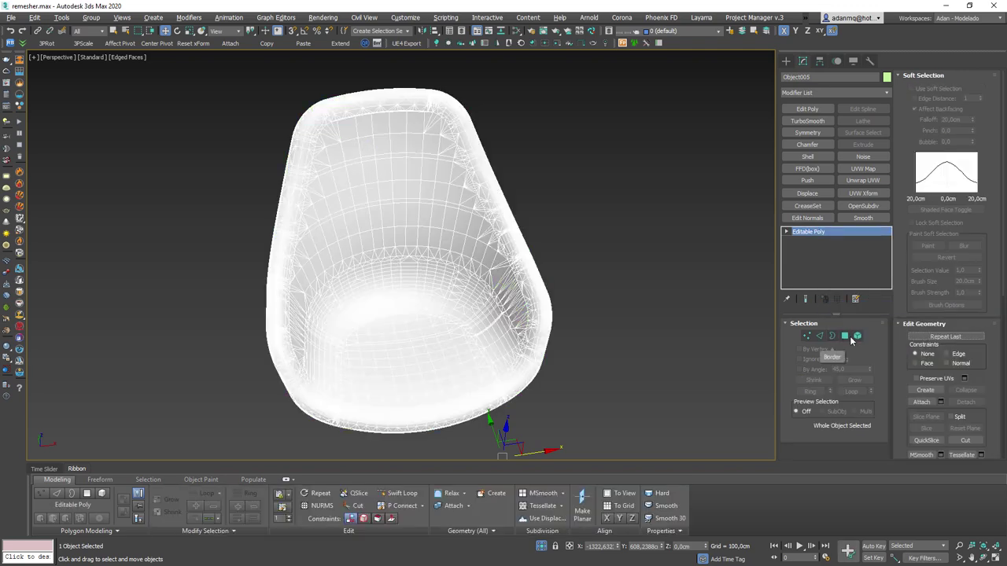
- Weld the shell's vertices and check its open borders
click(834, 337)
mouse_move(606, 350)
alt+middle_down()
mouse_move(505, 369)
mouse_move(574, 285)
alt+middle_up()
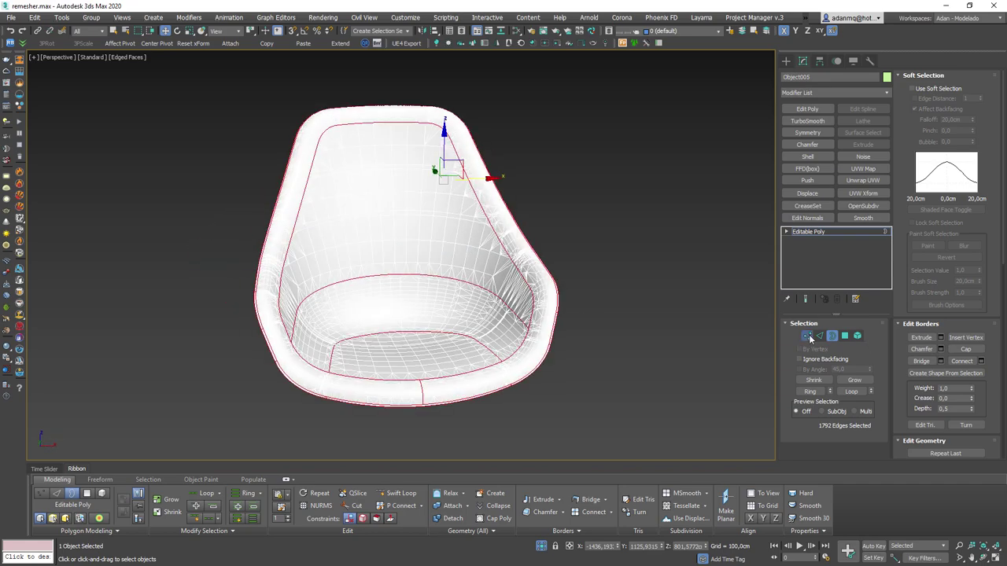
click(808, 336)
click(960, 349)
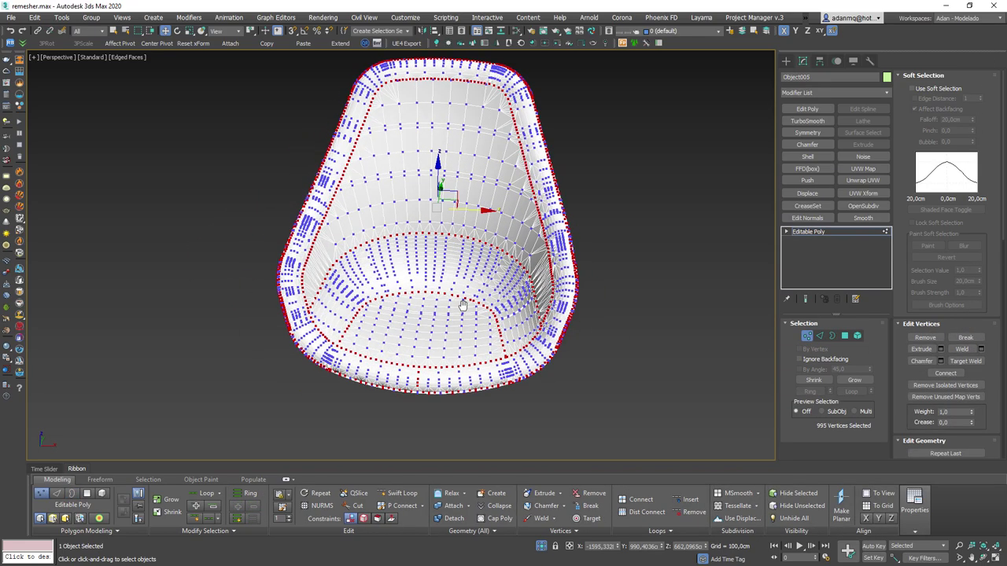
alt+middle_drag(645, 346, 828, 345)
click(832, 336)
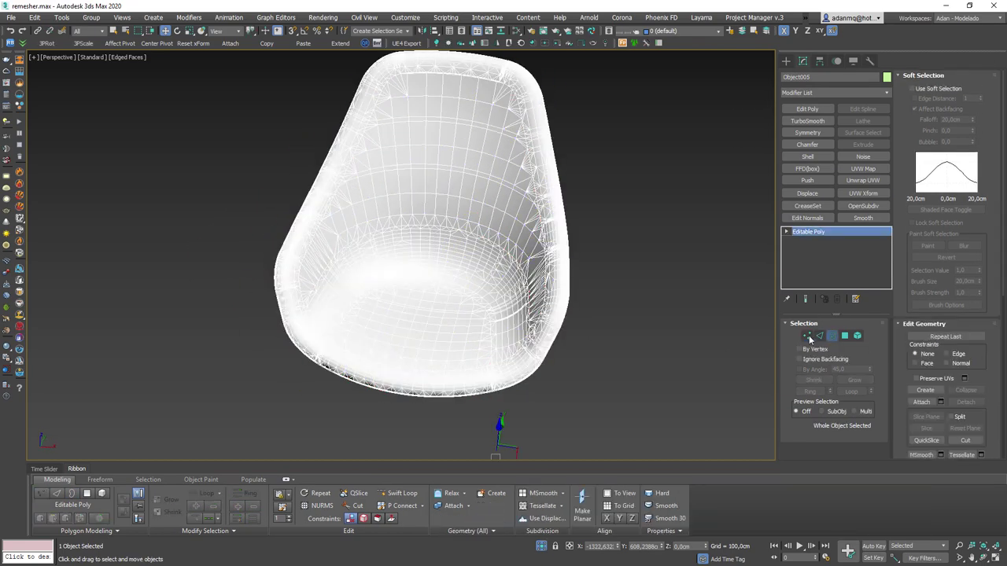
mouse_move(596, 340)
alt+middle_down()
mouse_move(449, 221)
mouse_move(635, 307)
mouse_move(872, 348)
alt+middle_up()
click(831, 336)
- Toggle the wireframe overlay with F4 to inspect the chair's shading
key(F4)
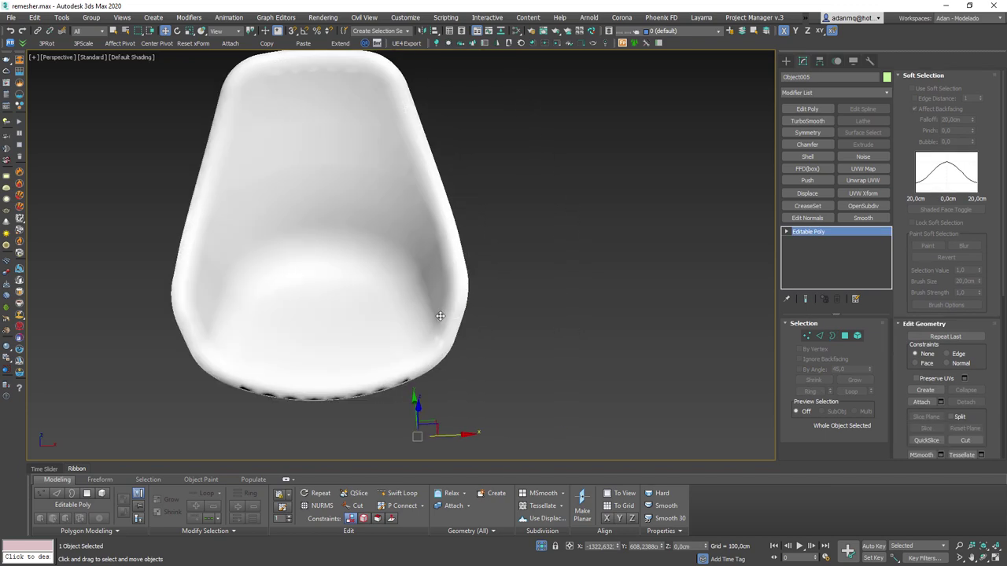
scroll(407, 319, down, 3)
mouse_move(407, 319)
alt+middle_down()
mouse_move(378, 323)
mouse_move(400, 292)
mouse_move(400, 352)
alt+middle_up()
scroll(400, 353, up, 2)
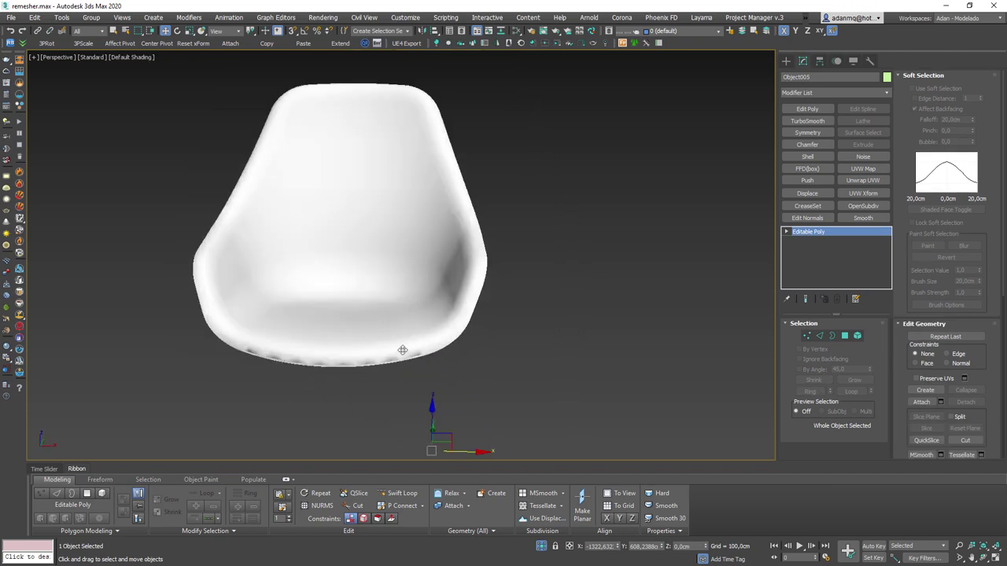
scroll(375, 352, up, 5)
key(F4)
scroll(378, 356, down, 10)
alt+middle_drag(530, 321, 566, 323)
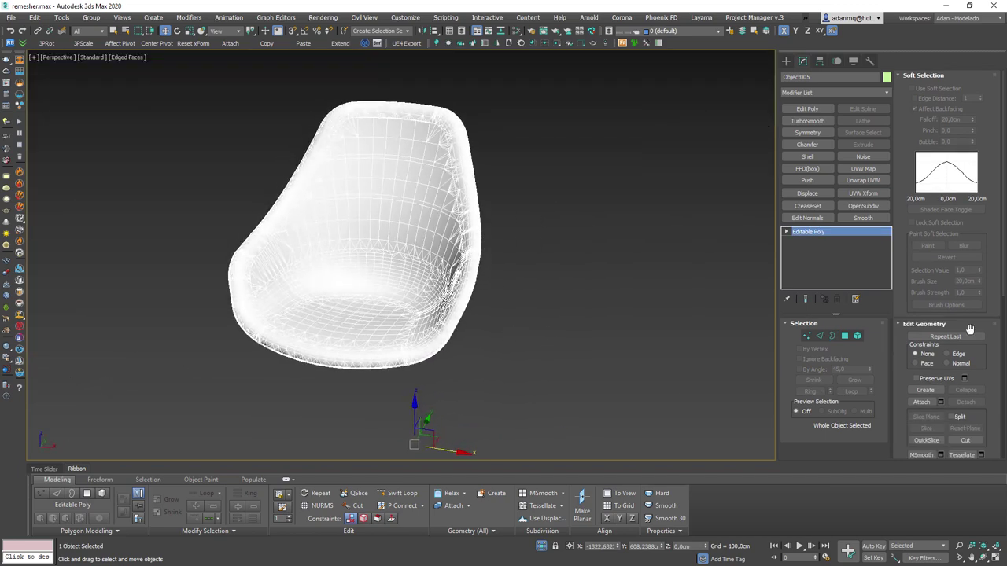
- Select all polygons and clear all their smoothing groups
click(844, 336)
key(ctrl+a)
scroll(951, 377, down, 3)
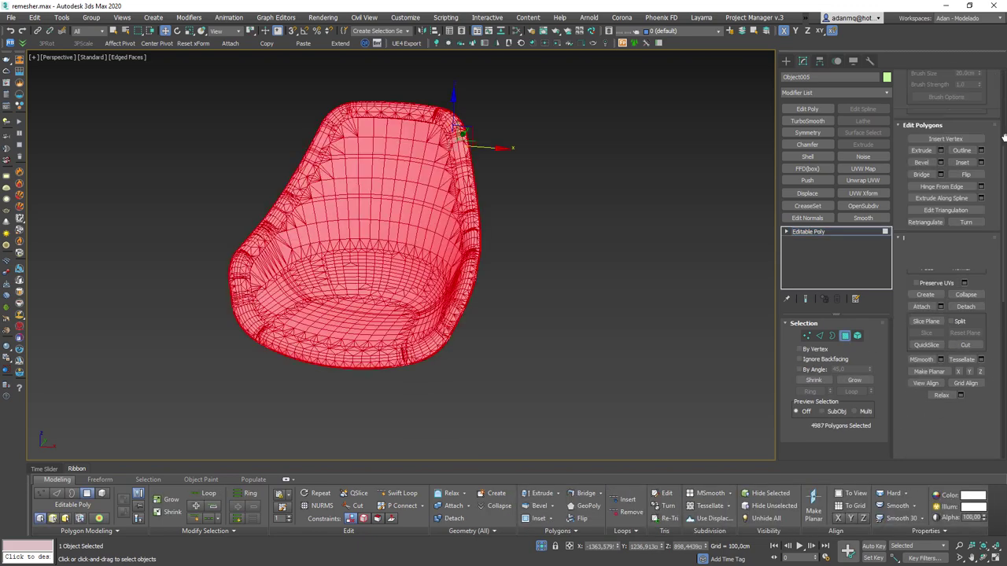
scroll(961, 397, down, 3)
scroll(943, 318, down, 3)
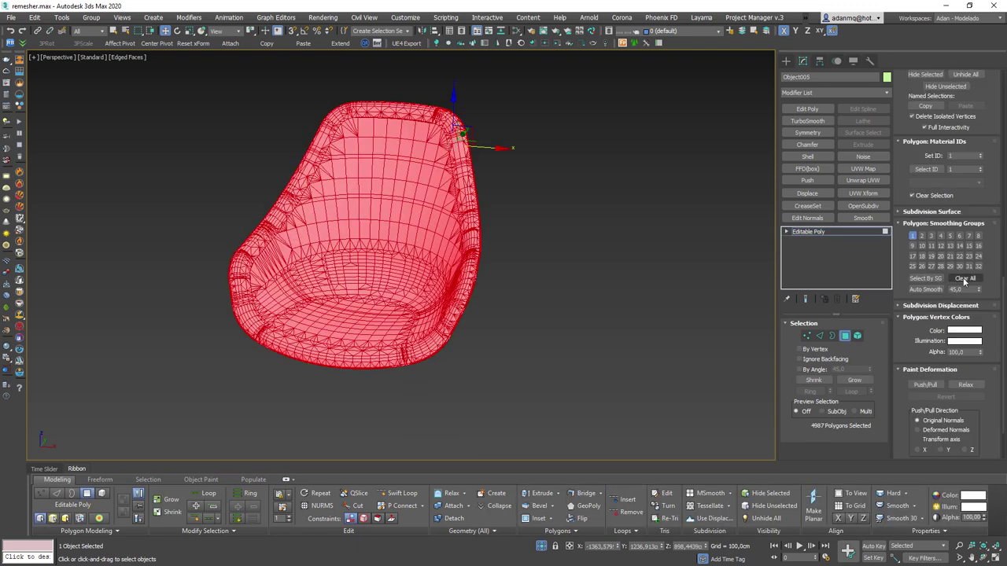
click(654, 332)
key(F4)
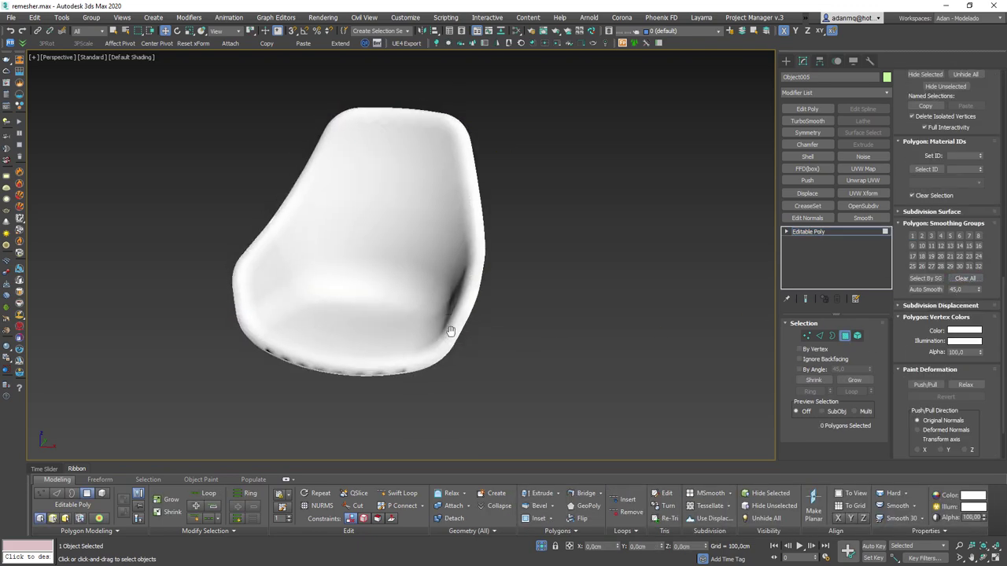
mouse_move(530, 353)
alt+middle_down()
mouse_move(546, 353)
mouse_move(348, 333)
mouse_move(290, 294)
mouse_move(307, 307)
mouse_move(333, 262)
mouse_move(395, 326)
mouse_move(417, 265)
mouse_move(427, 324)
mouse_move(478, 339)
alt+middle_up()
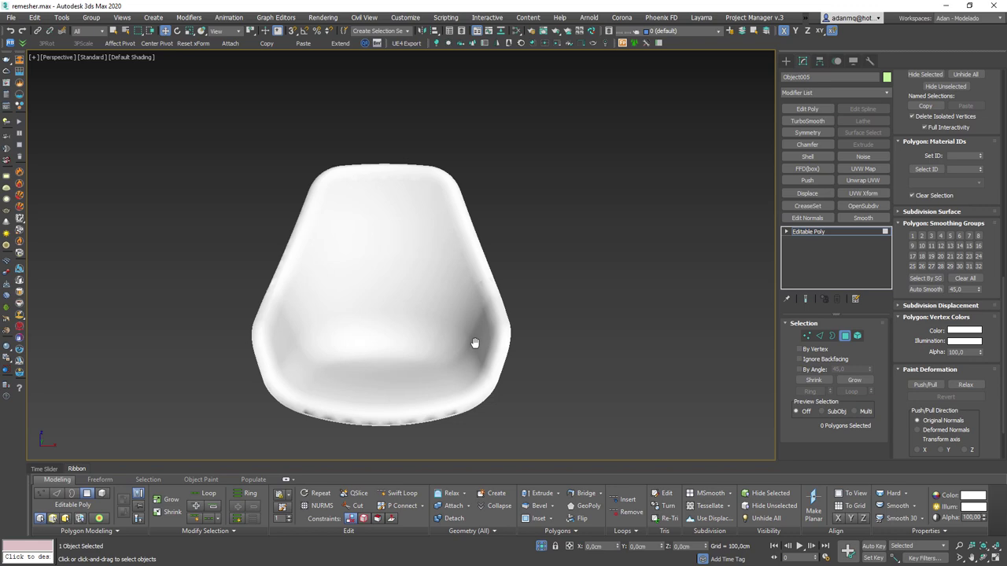
- Leave sub-object mode and zoom in close on the chair's lower rim
click(844, 336)
key(F4)
scroll(393, 328, up, 3)
mouse_move(393, 328)
alt+middle_down()
mouse_move(434, 362)
mouse_move(581, 204)
mouse_move(511, 275)
mouse_move(640, 203)
alt+middle_up()
scroll(512, 275, up, 2)
scroll(511, 275, up, 3)
scroll(511, 275, up, 2)
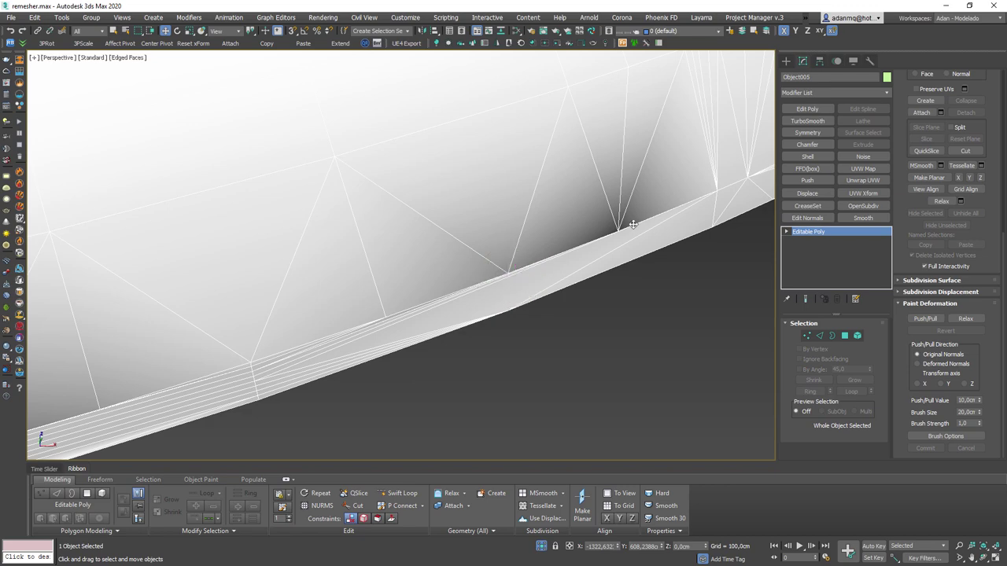
scroll(595, 220, up, 2)
scroll(612, 227, up, 2)
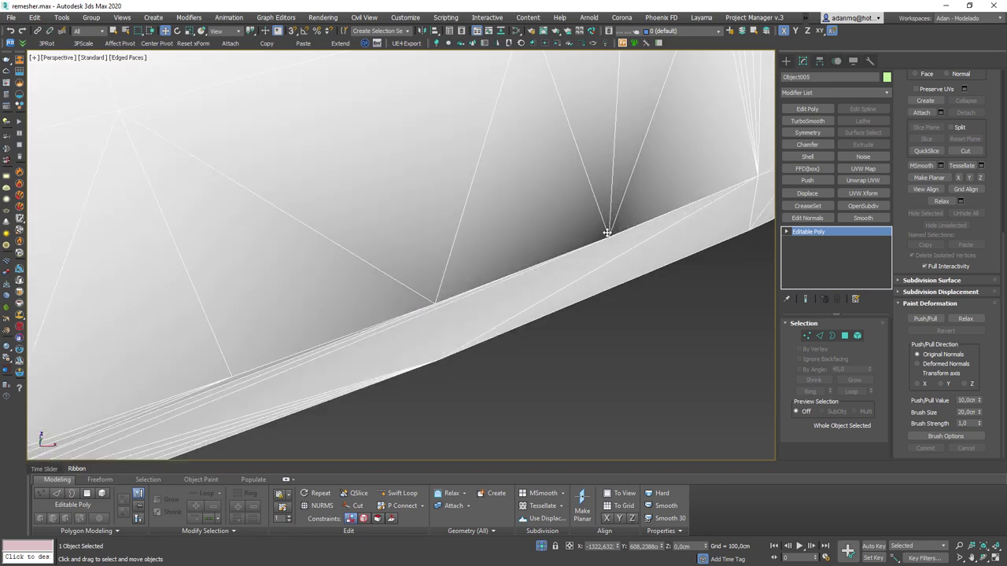
scroll(613, 243, down, 3)
scroll(612, 243, down, 4)
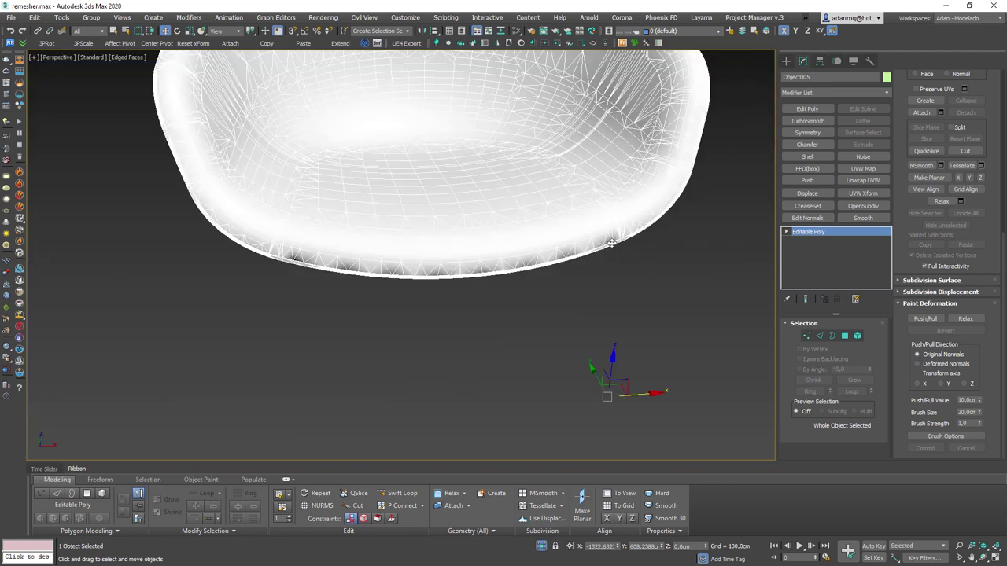
scroll(561, 281, down, 3)
scroll(554, 267, up, 1)
scroll(554, 267, up, 3)
scroll(613, 220, up, 1)
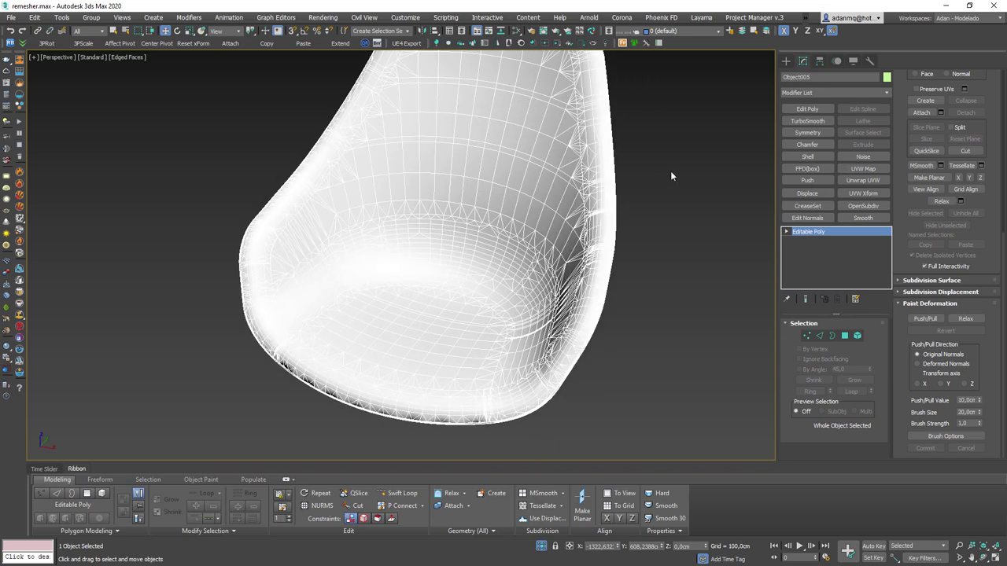
scroll(670, 171, up, 1)
click(834, 92)
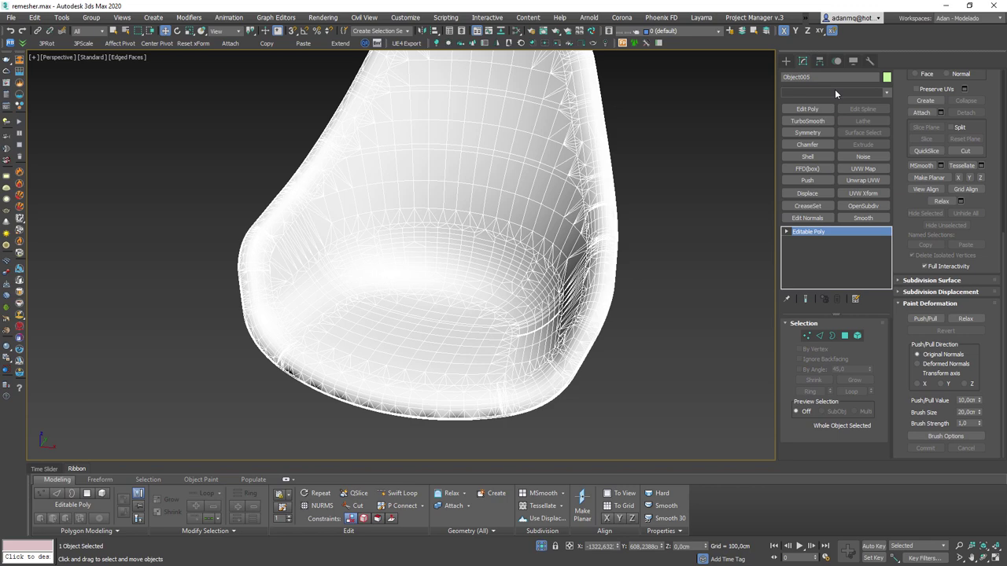
text(pro)
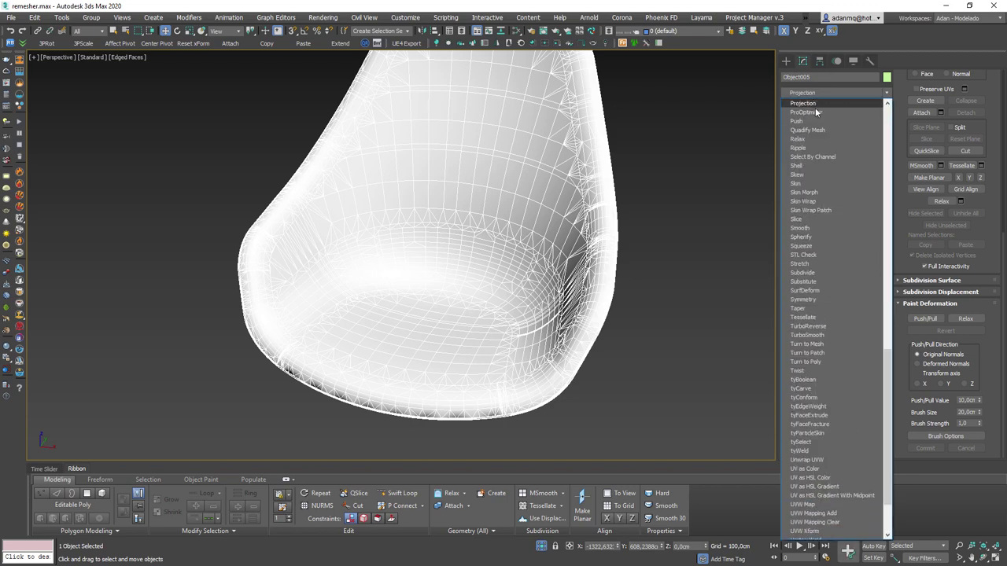
click(817, 112)
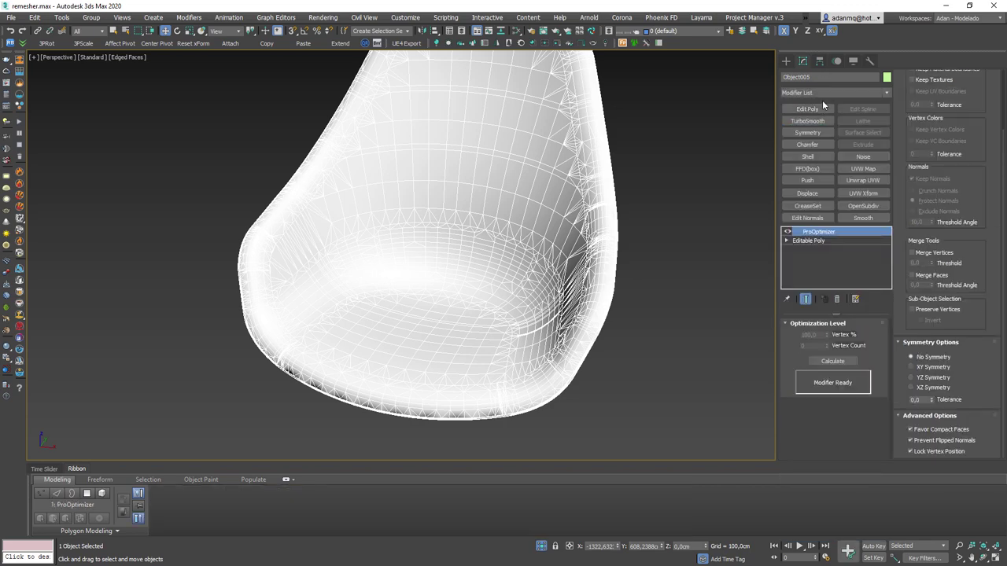
click(835, 362)
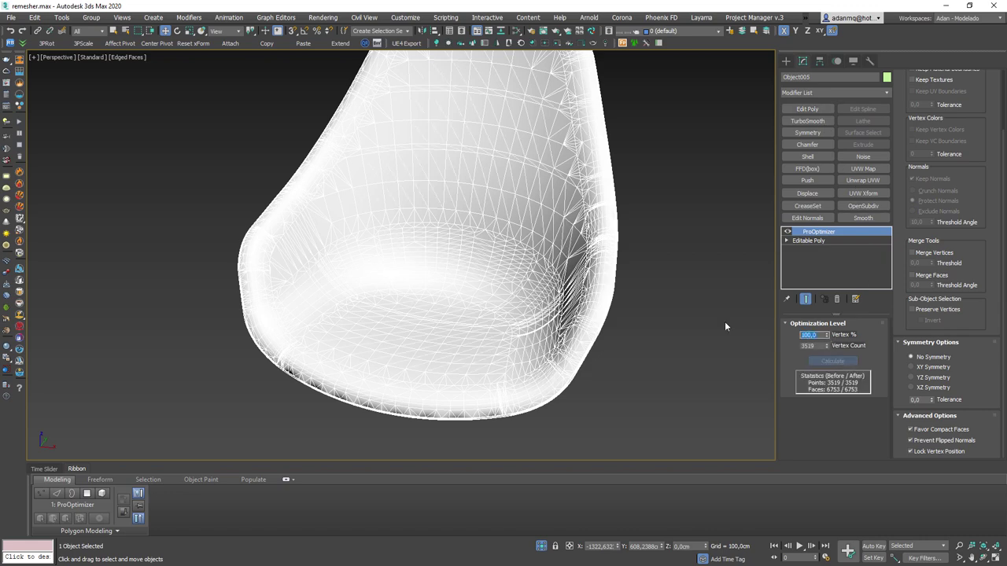
text(25)
key(Return)
key(F4)
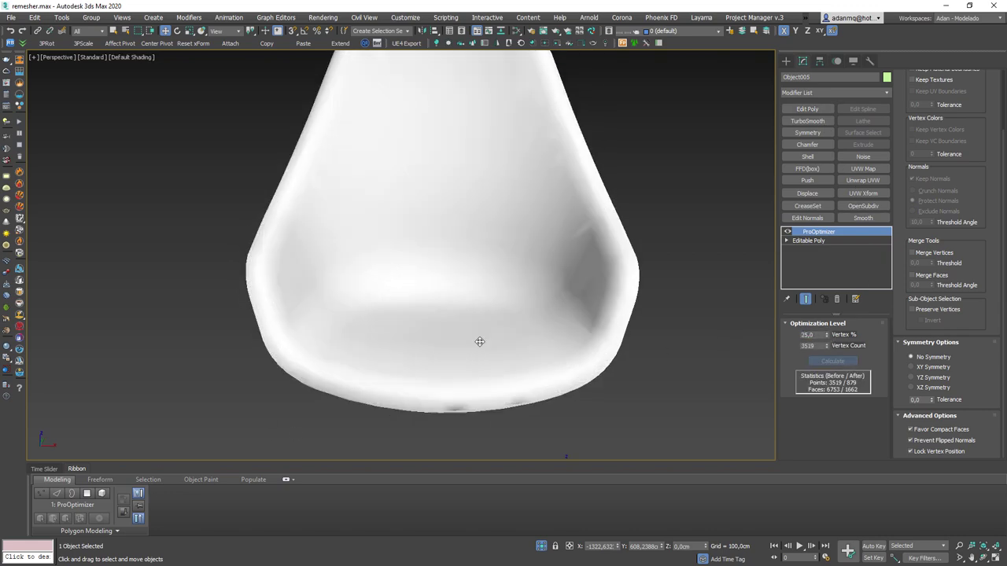
mouse_move(476, 337)
alt+middle_down()
mouse_move(422, 341)
mouse_move(427, 333)
mouse_move(371, 358)
mouse_move(377, 292)
mouse_move(457, 290)
mouse_move(468, 303)
alt+middle_up()
key(F4)
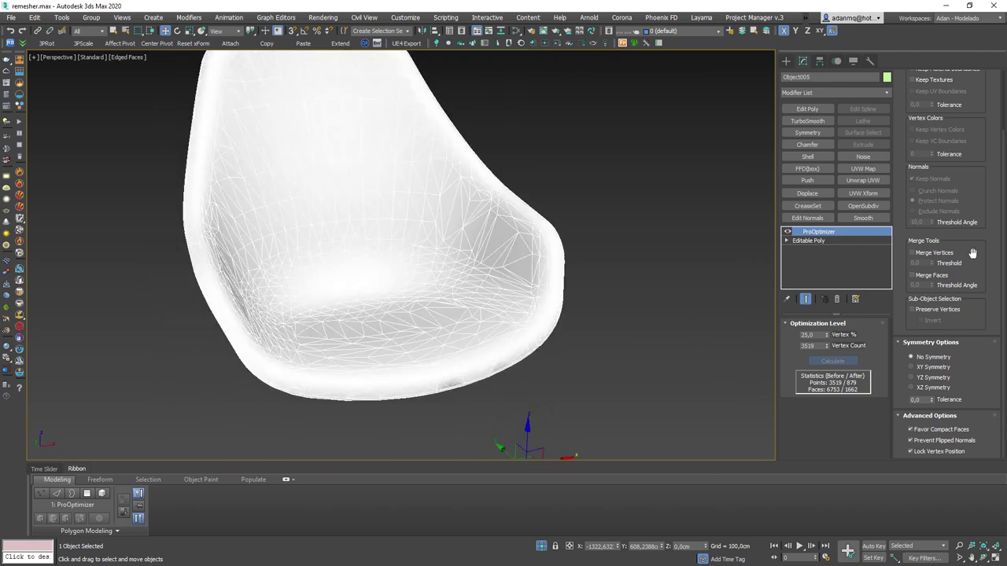
click(837, 299)
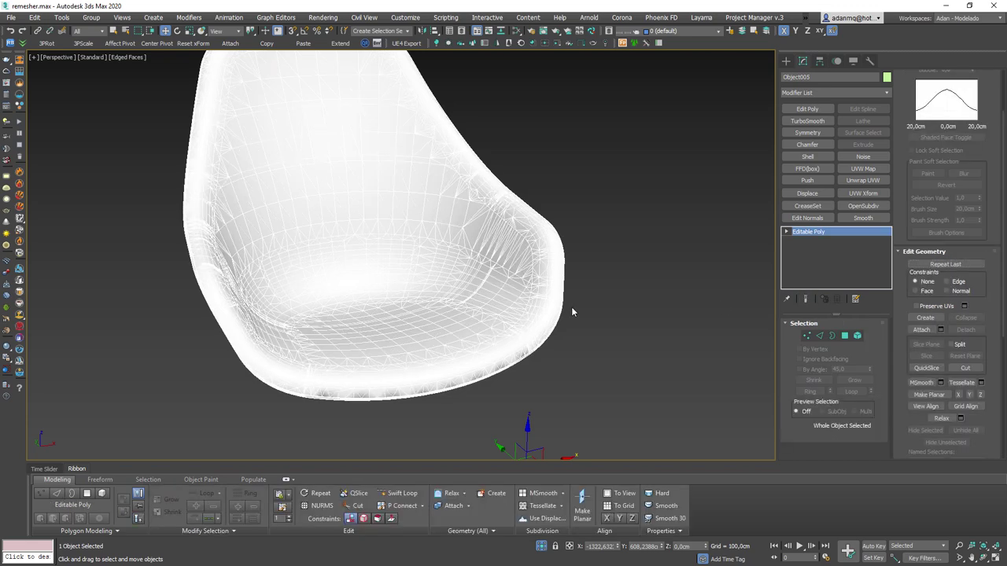
scroll(489, 327, down, 5)
scroll(489, 332, up, 3)
middle_drag(489, 332, 395, 342)
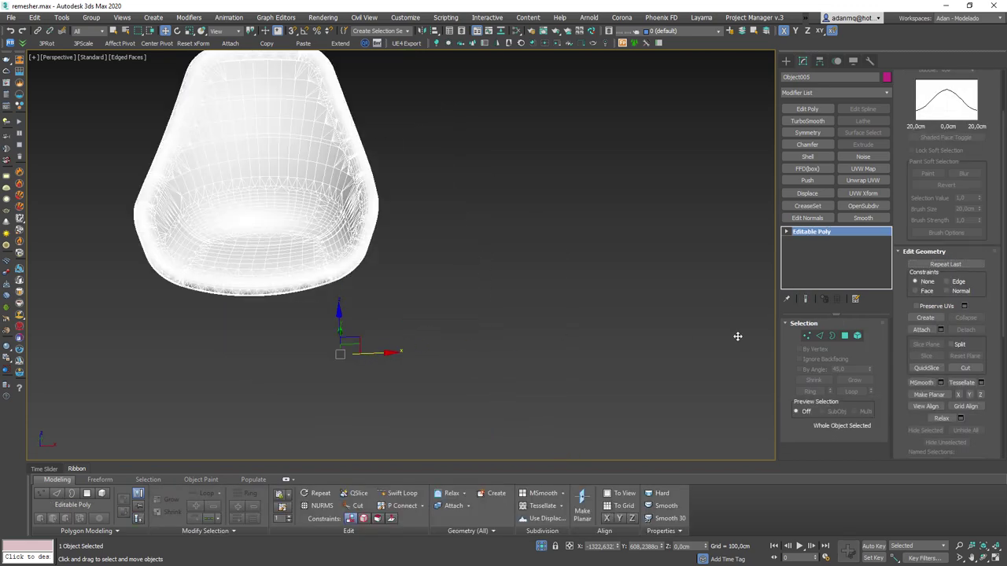
- Shift-drag a copy of the chair to its right and frame both chairs
shift+drag(340, 352, 620, 343)
click(515, 333)
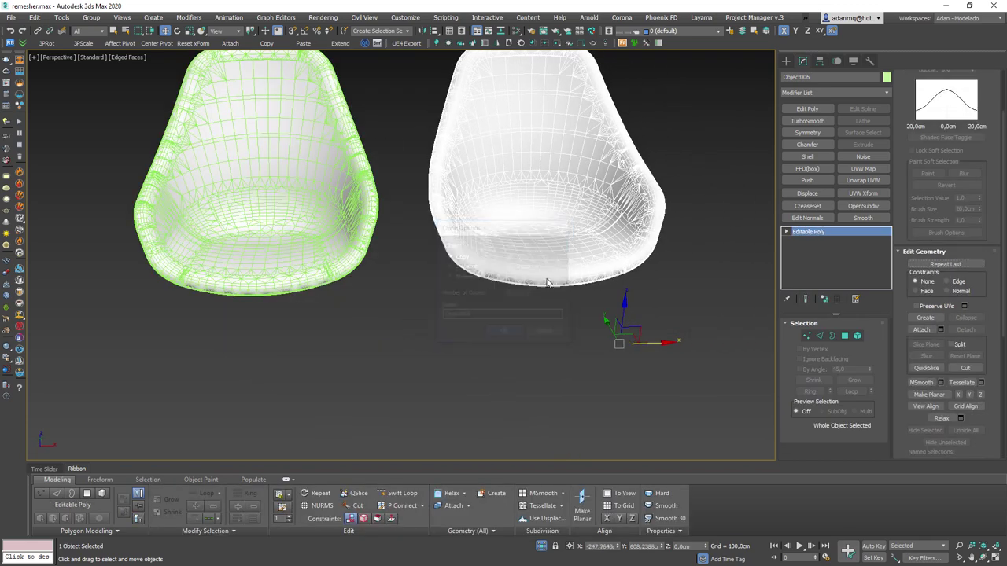
key(z)
- Open Quad Remesher, move its window aside and enable Sym X
click(365, 45)
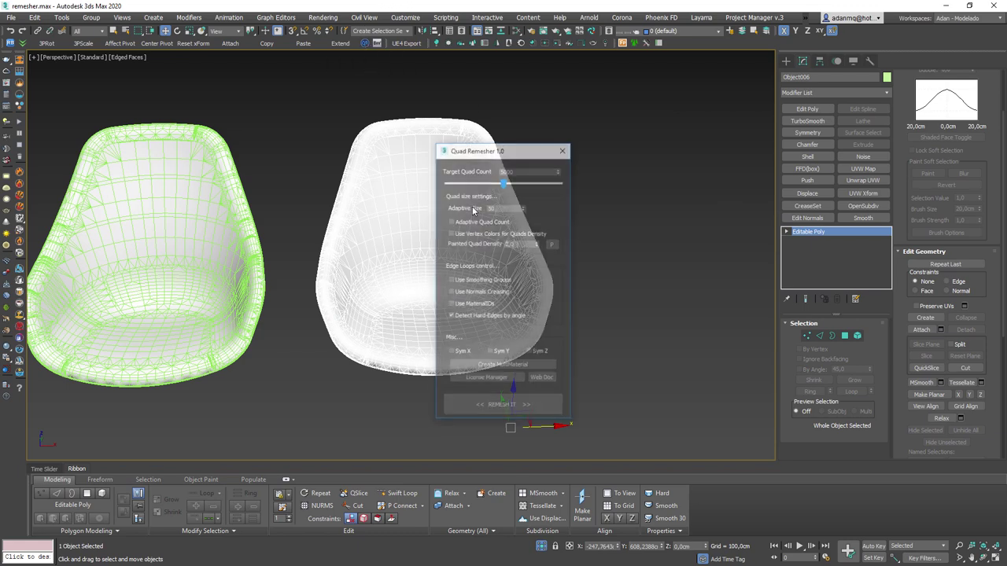
drag(520, 148, 708, 68)
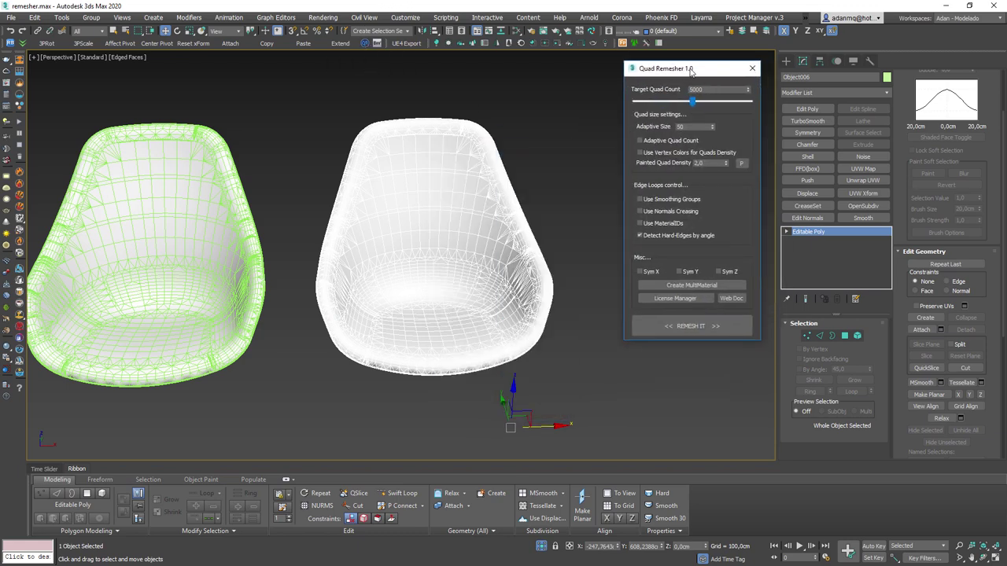
click(697, 330)
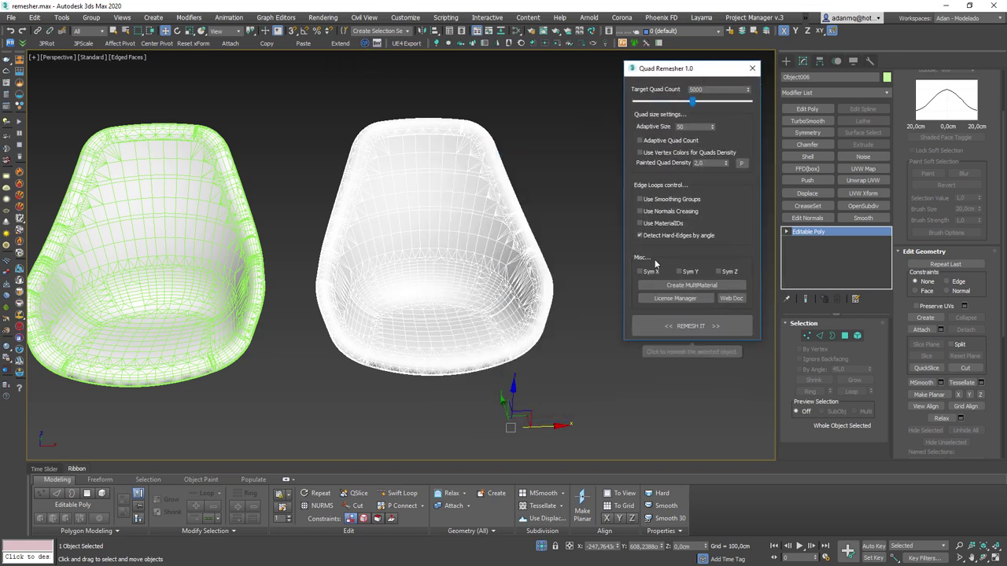
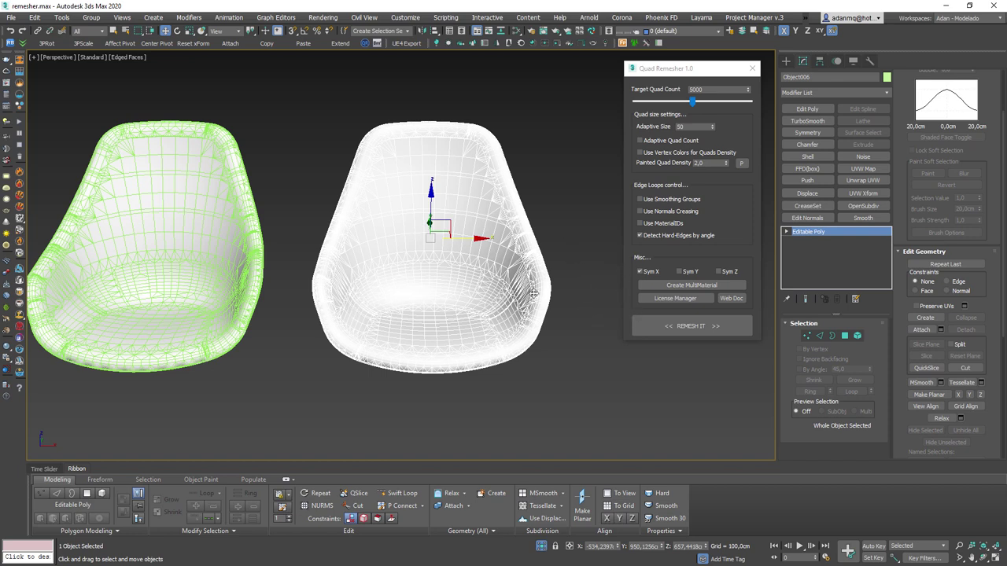
- Remesh the chair shell at a 5000-quad target and inspect the shading with and without edges
click(679, 329)
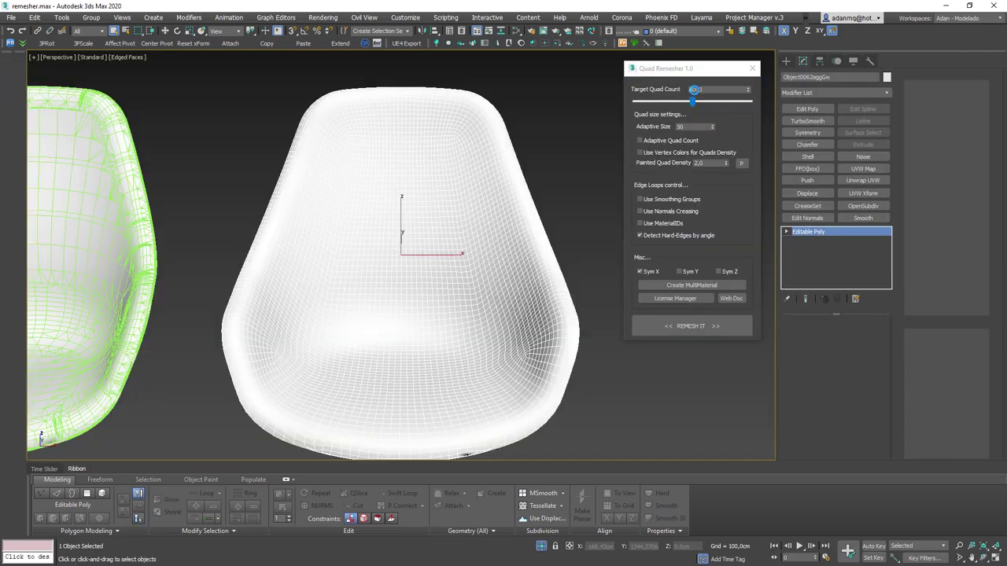
alt+middle_drag(511, 256, 393, 321)
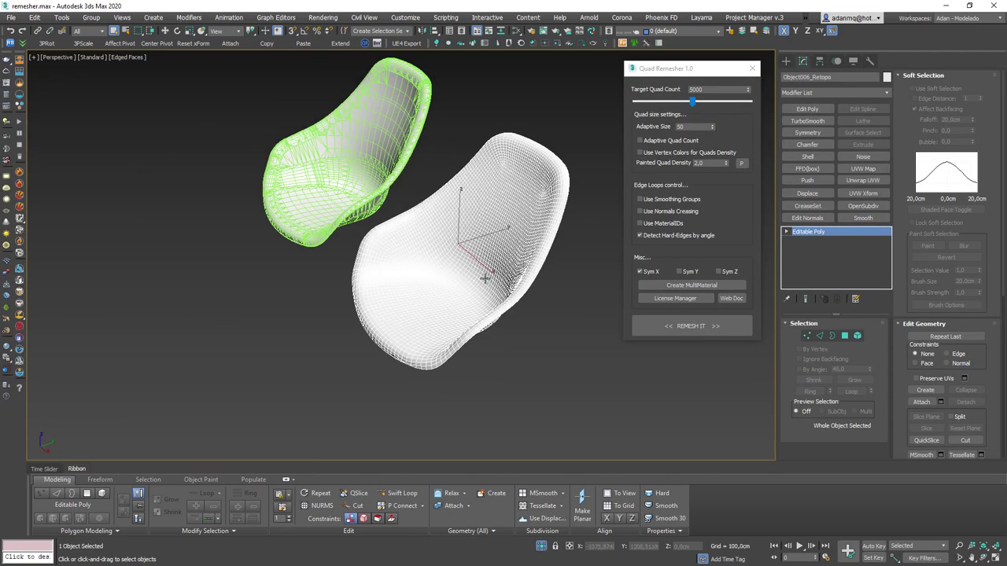
scroll(465, 275, up, 5)
key(F4)
scroll(503, 267, down, 3)
mouse_move(503, 268)
alt+middle_down()
mouse_move(490, 325)
mouse_move(512, 331)
alt+middle_up()
scroll(487, 276, up, 6)
mouse_move(488, 276)
alt+middle_down()
mouse_move(475, 252)
mouse_move(445, 243)
mouse_move(427, 299)
mouse_move(405, 294)
alt+middle_up()
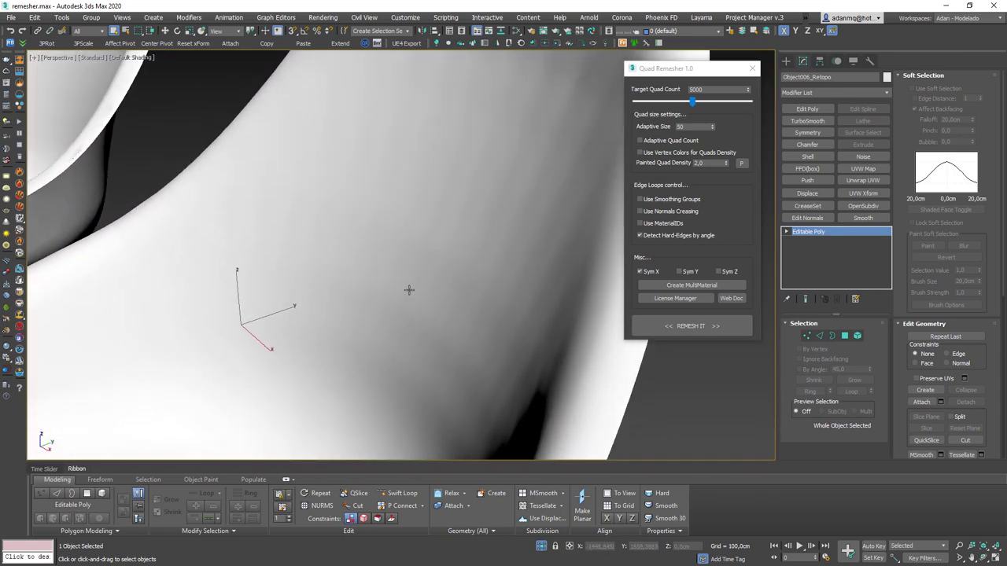
scroll(409, 288, down, 5)
key(F4)
key(z)
scroll(310, 217, up, 3)
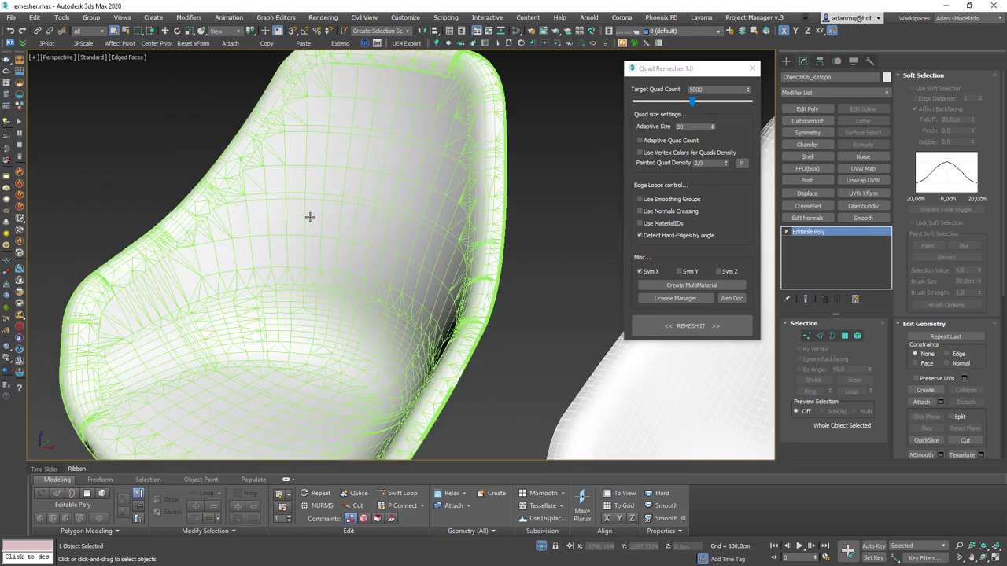
alt+middle_drag(358, 257, 447, 250)
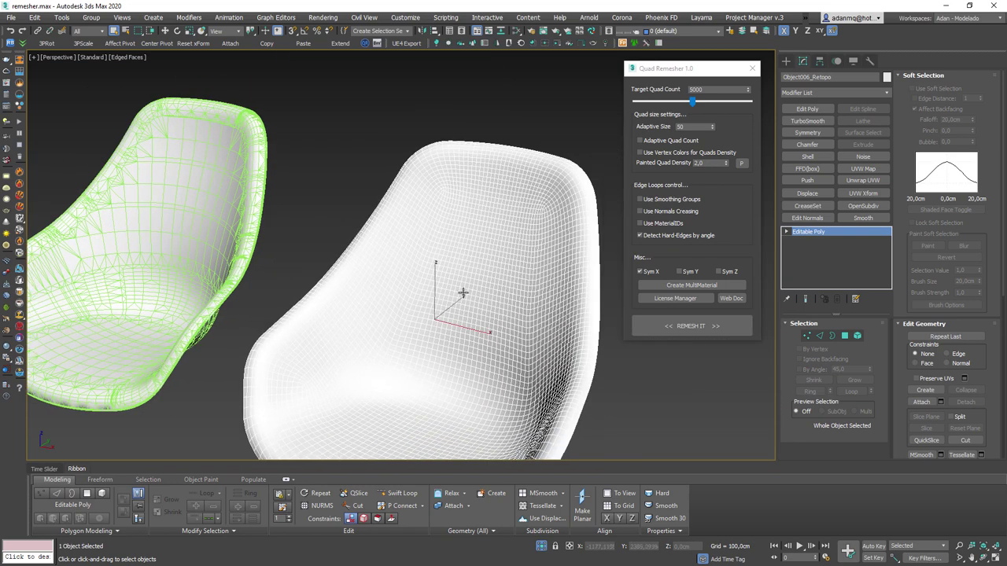
- Select the original dense shell Object005 and hide it through the quad menu
double_click(714, 90)
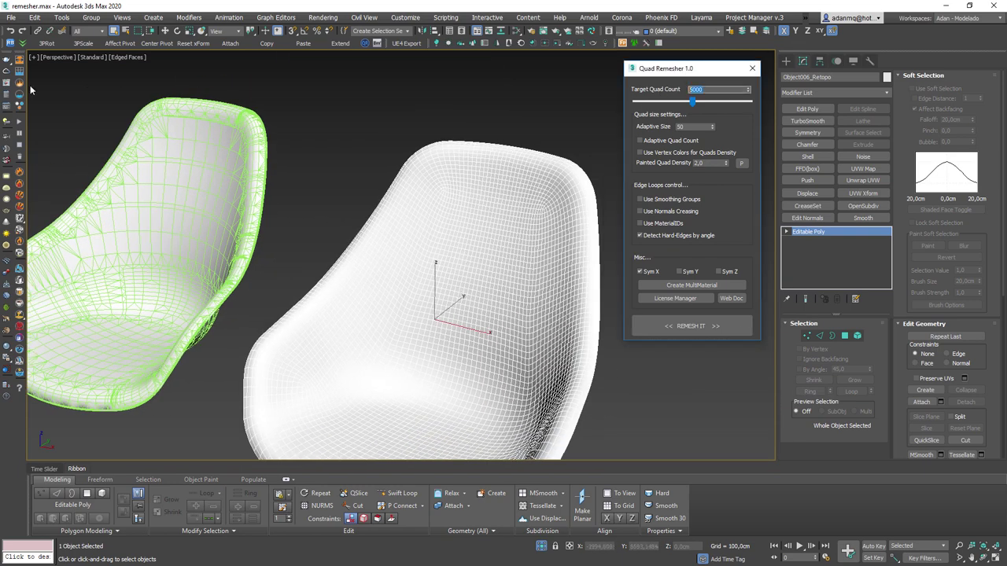
scroll(182, 202, up, 5)
scroll(144, 198, up, 5)
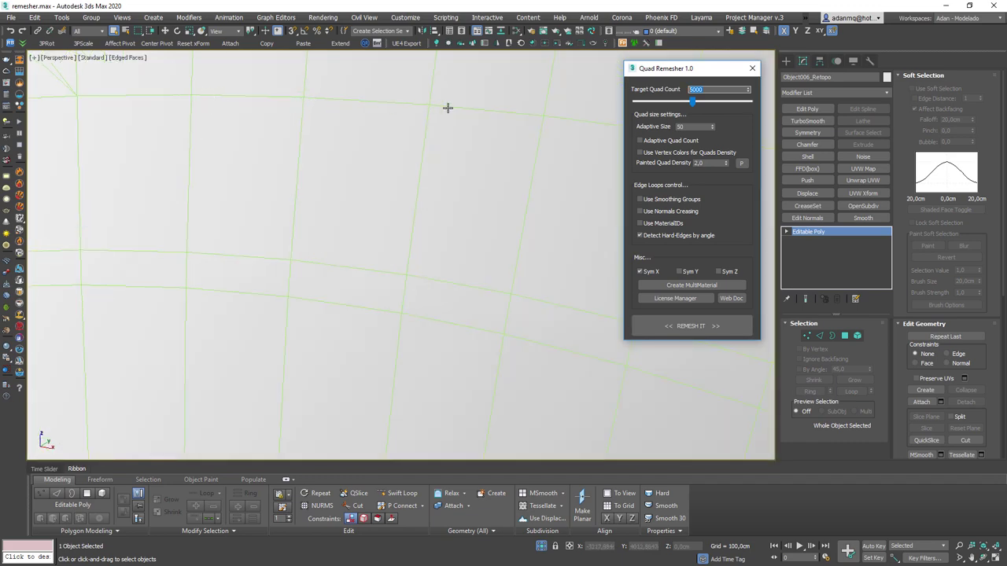
scroll(550, 139, down, 5)
scroll(360, 173, down, 5)
click(362, 179)
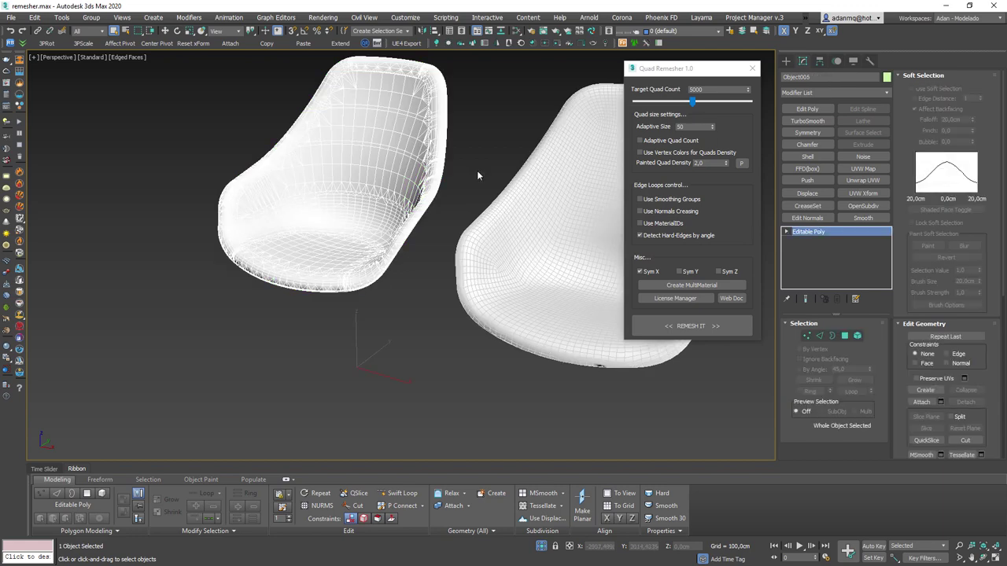
scroll(477, 174, up, 3)
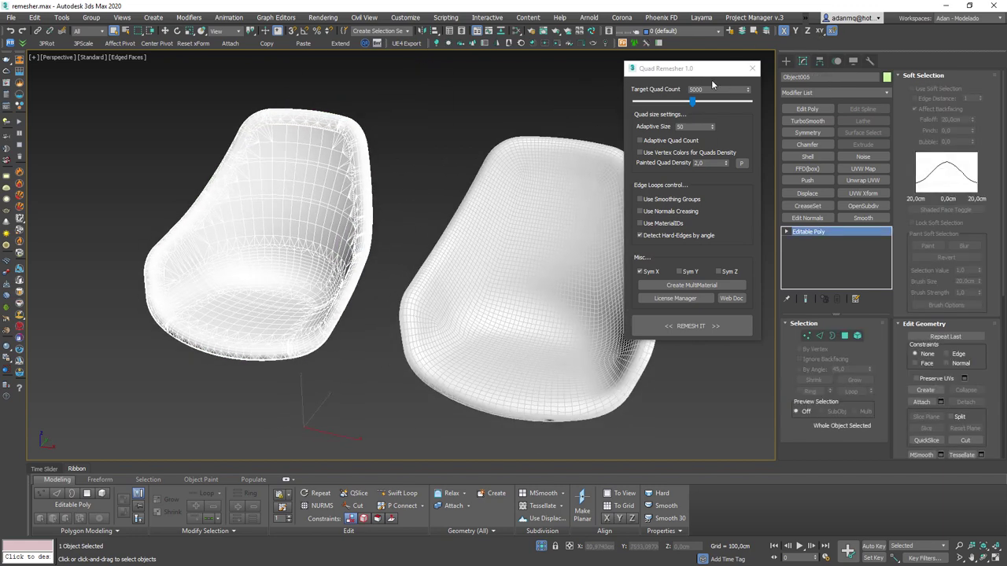
scroll(299, 166, up, 5)
scroll(205, 163, down, 1)
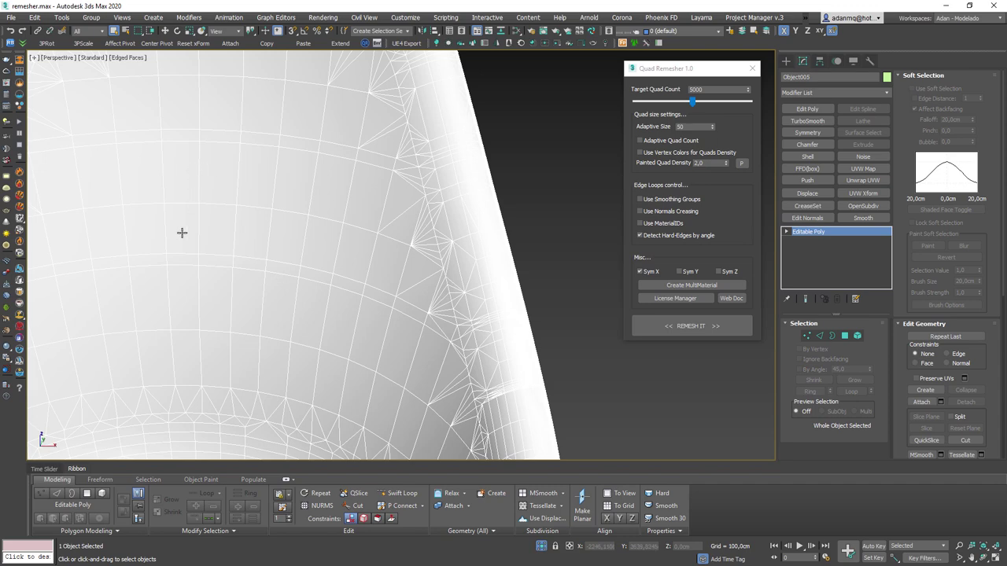
scroll(221, 281, down, 5)
scroll(338, 296, up, 3)
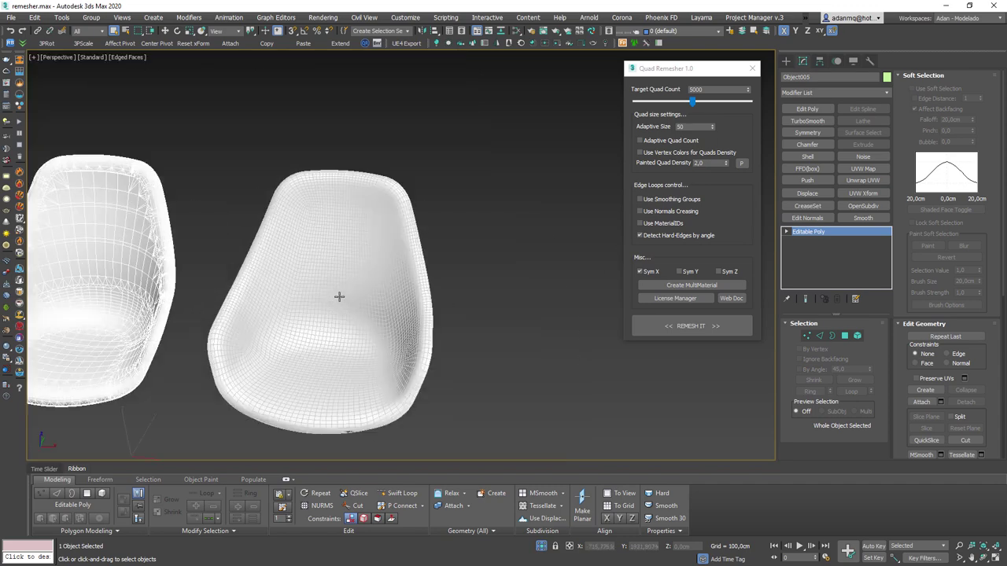
right_click(339, 297)
click(360, 257)
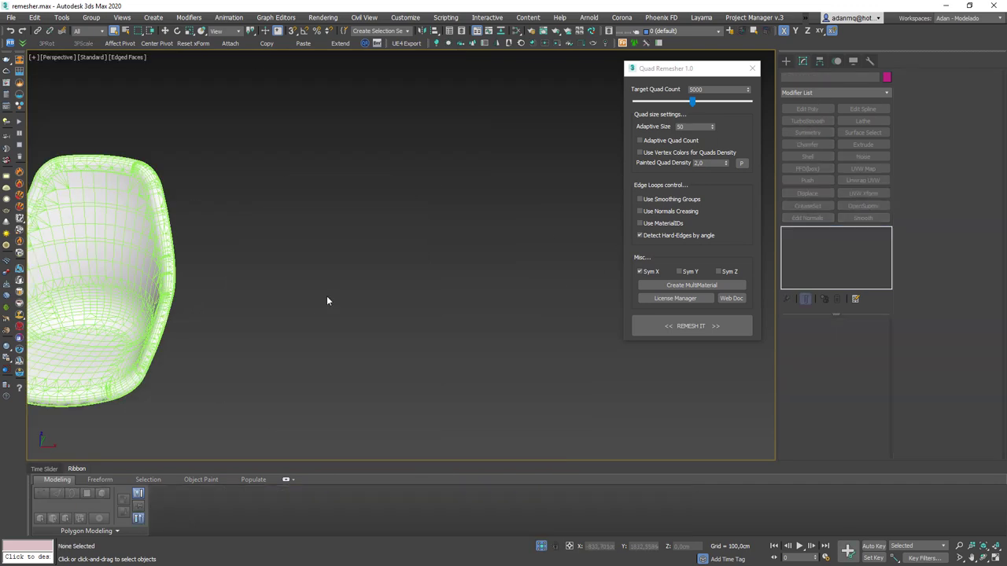
- Unhide all chairs and move the middle chair shell Object006 to the left
right_click(328, 299)
click(355, 242)
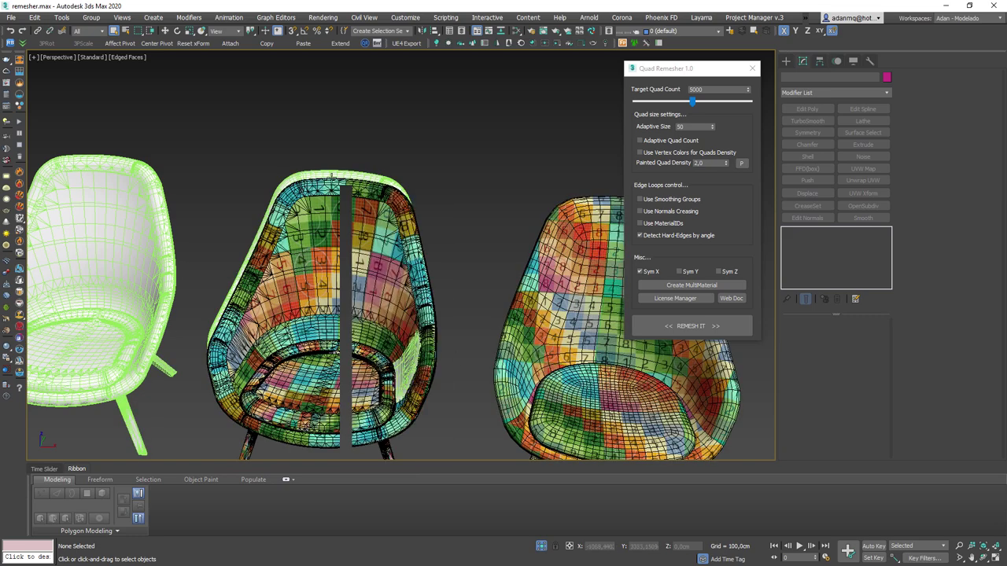
click(332, 176)
scroll(333, 176, down, 5)
key(w)
drag(393, 225, 254, 223)
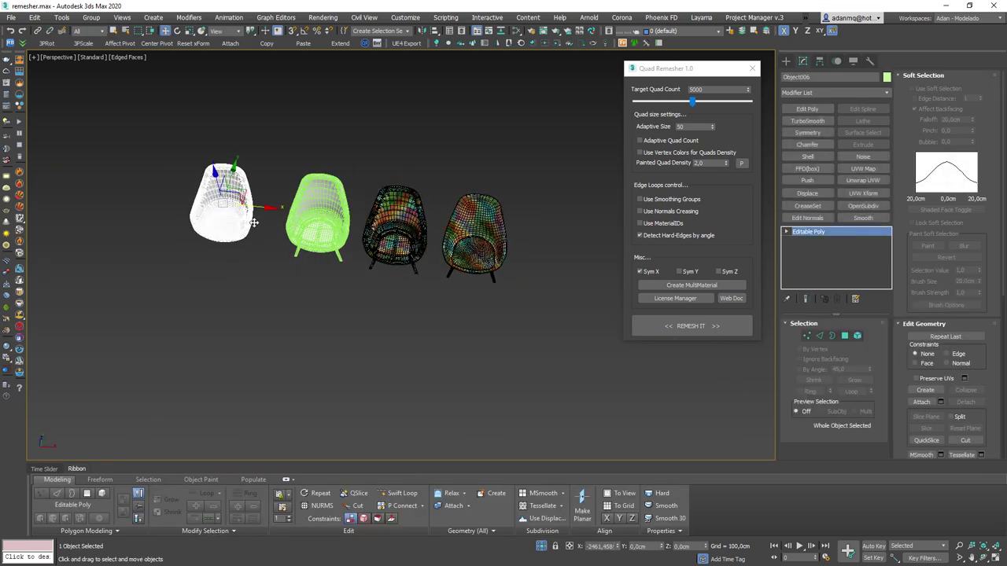
scroll(248, 209, up, 5)
scroll(427, 243, up, 2)
scroll(416, 278, down, 4)
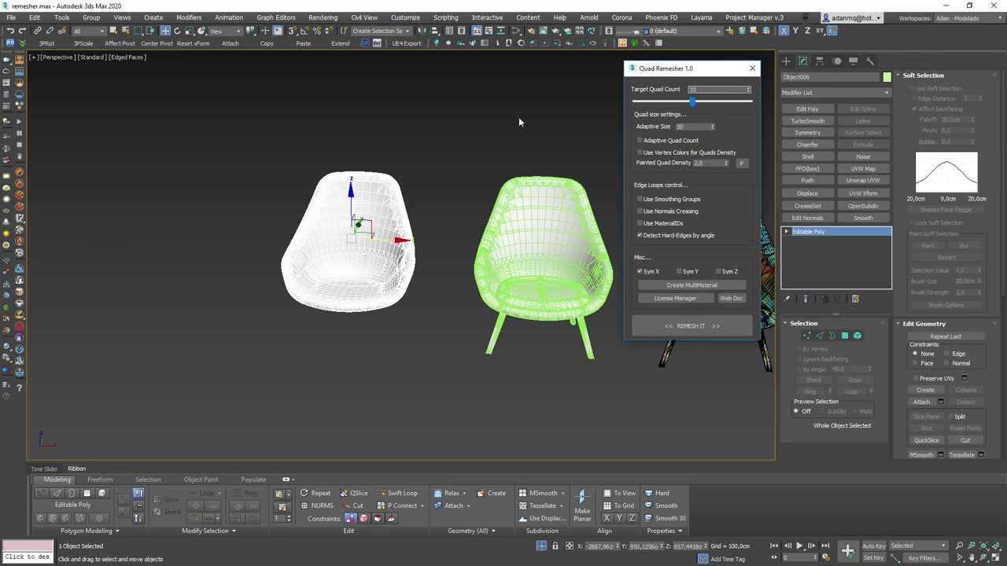
- Set Quad Remesher to 1000 quads, using smoothing groups instead of angle-based hard-edge detection
text(00)
scroll(474, 229, up, 2)
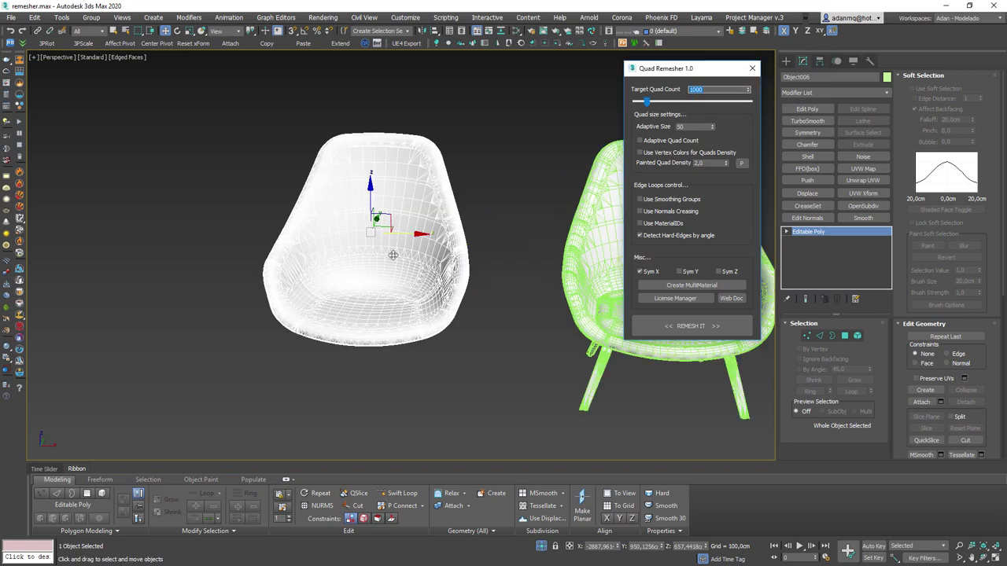
scroll(474, 229, up, 2)
scroll(440, 240, down, 3)
scroll(623, 280, up, 3)
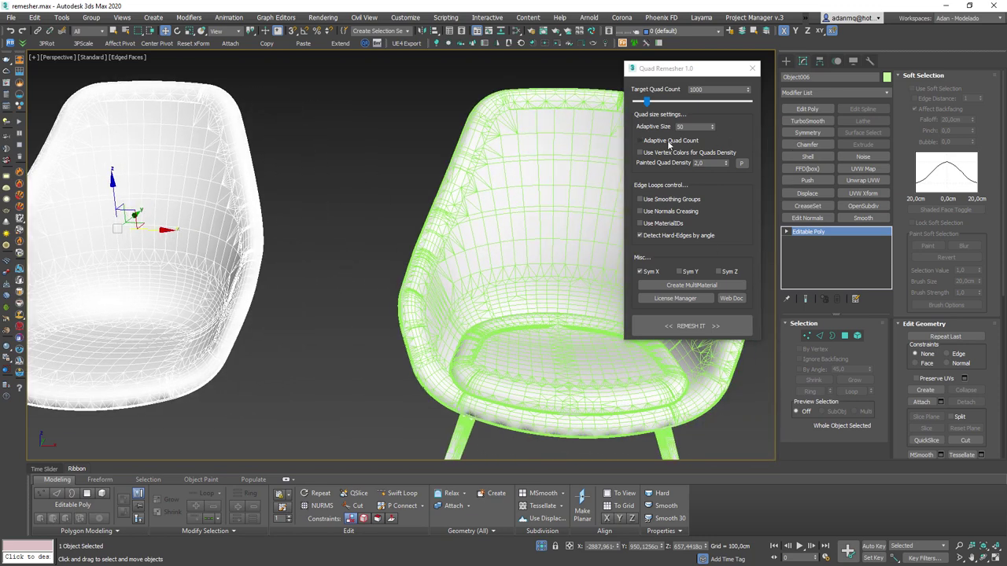
click(669, 144)
middle_drag(155, 289, 603, 292)
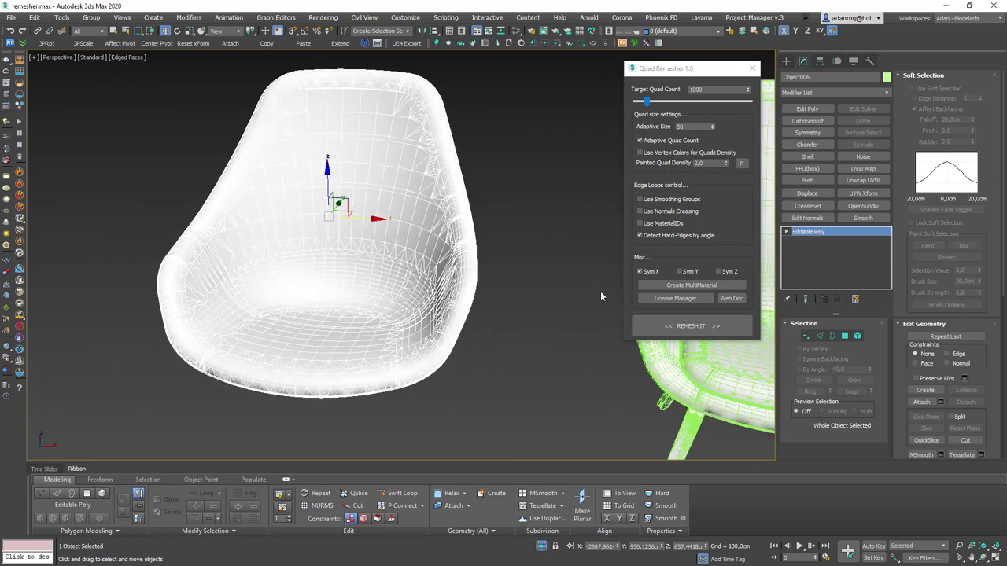
click(660, 141)
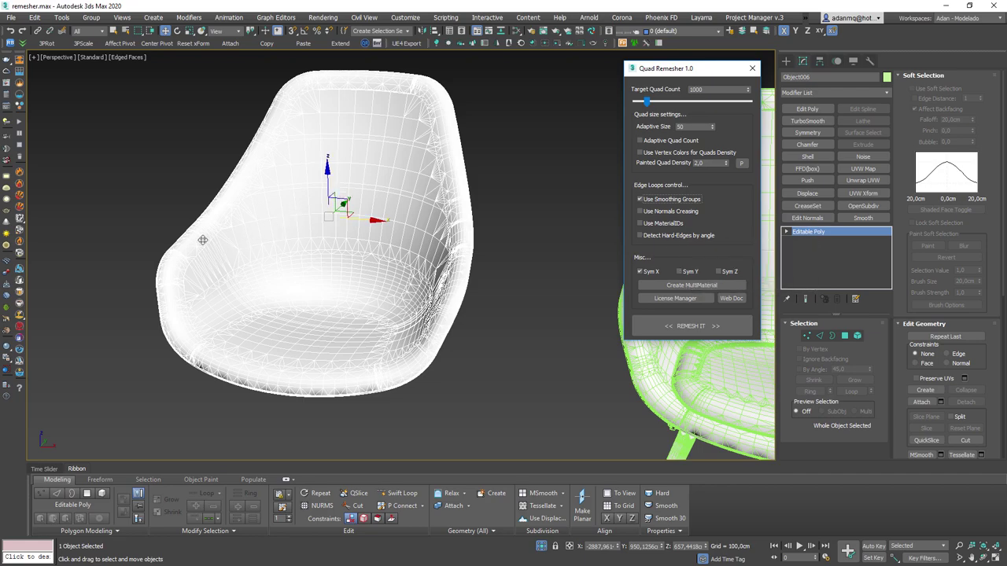
scroll(203, 240, up, 5)
alt+middle_drag(135, 271, 147, 258)
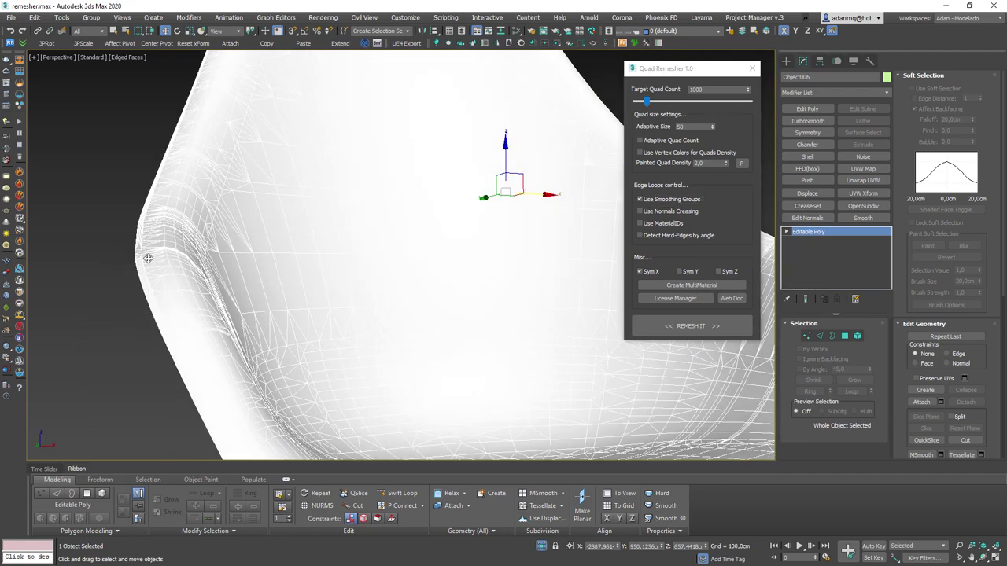
key(z)
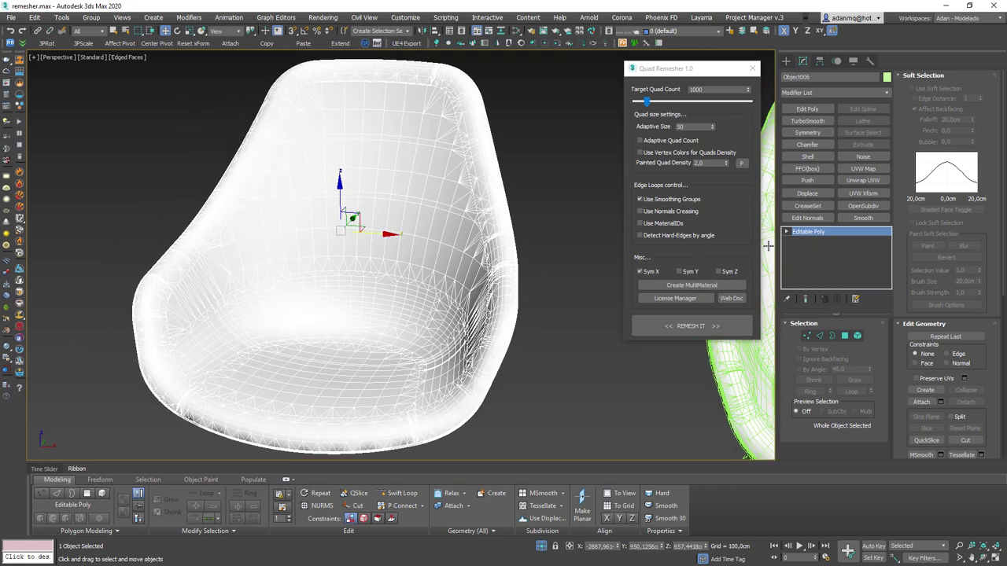
scroll(380, 303, down, 4)
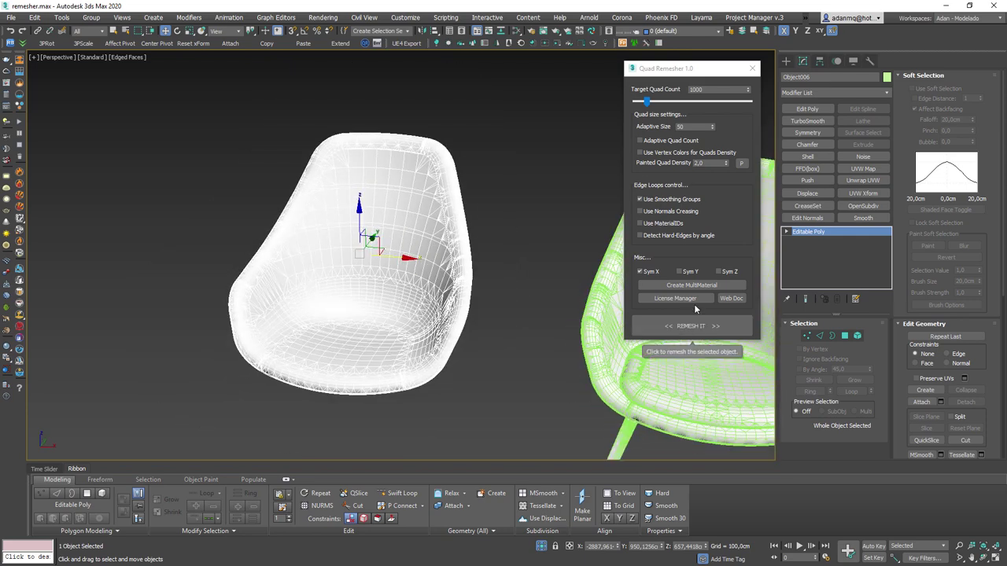
- Run the 1000-quad remesh and view the new shell with plain shading
click(680, 324)
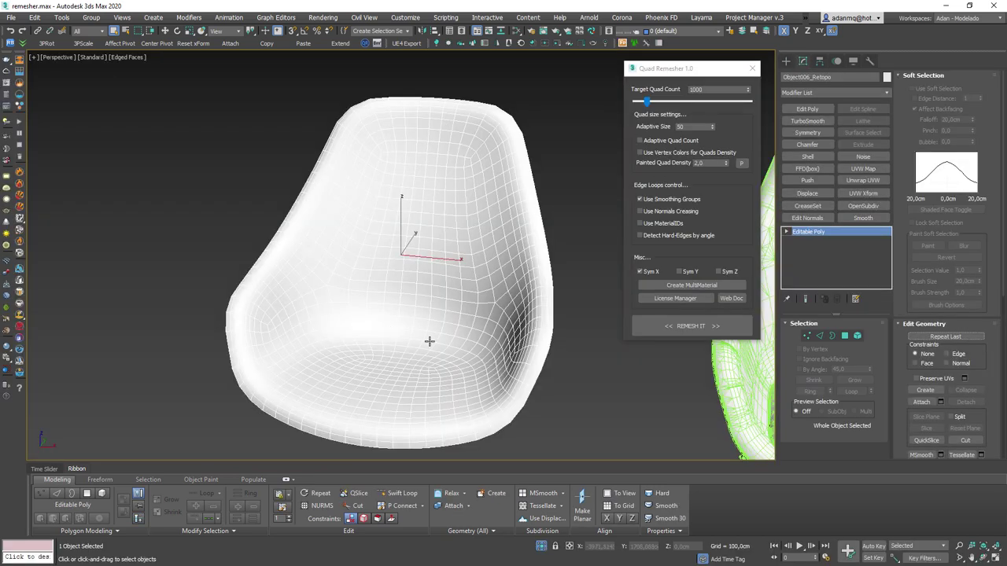
mouse_move(448, 343)
alt+middle_down()
mouse_move(434, 343)
mouse_move(387, 306)
mouse_move(365, 342)
mouse_move(416, 331)
mouse_move(396, 359)
mouse_move(345, 228)
alt+middle_up()
scroll(370, 353, down, 5)
scroll(404, 342, up, 5)
key(F4)
- Test a TurboSmooth on the remeshed shell, remove it, then hide the shell
key(F4)
key(F4)
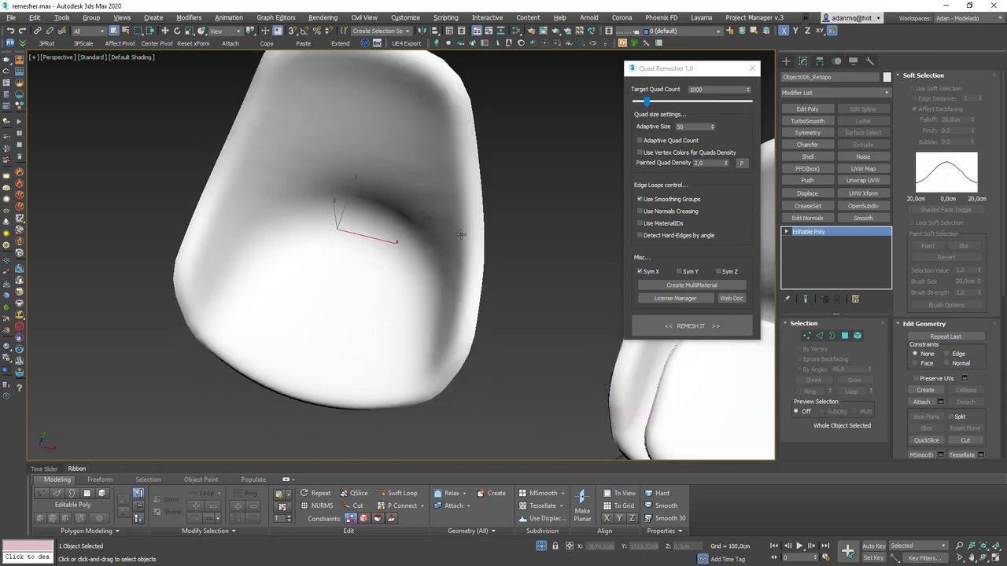
key(shift+z)
click(828, 118)
mouse_move(387, 281)
alt+middle_down()
mouse_move(330, 299)
mouse_move(434, 286)
mouse_move(457, 254)
mouse_move(409, 262)
mouse_move(472, 264)
alt+middle_up()
key(F4)
click(839, 298)
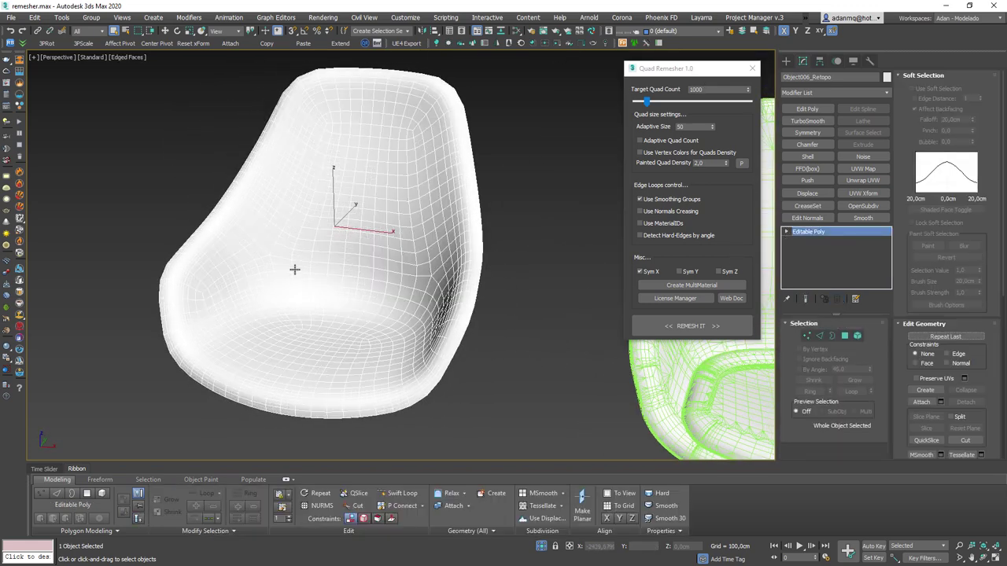
alt+middle_drag(291, 269, 299, 280)
scroll(314, 276, up, 5)
scroll(314, 276, down, 5)
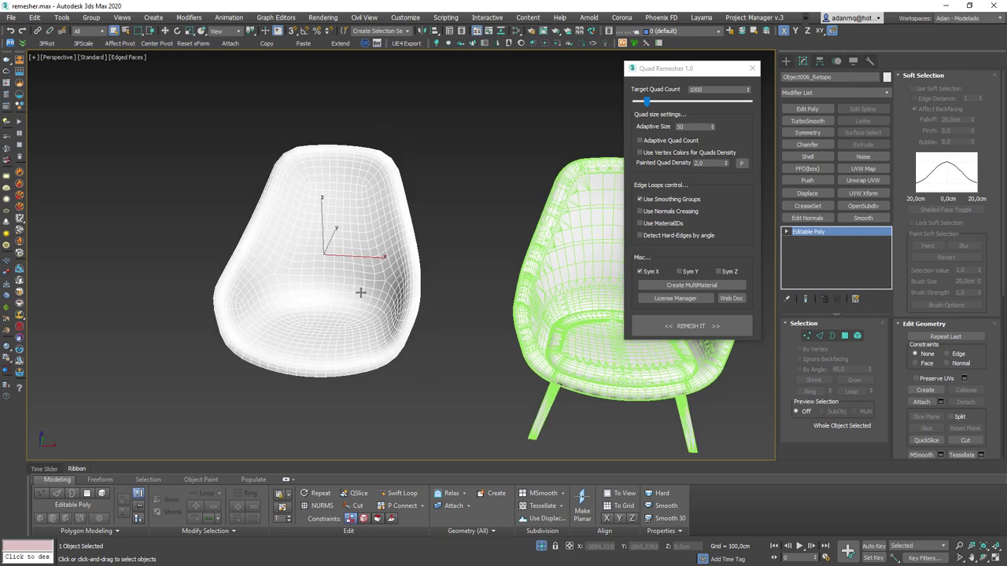
alt+middle_drag(357, 261, 373, 254)
key(Delete)
right_click(331, 261)
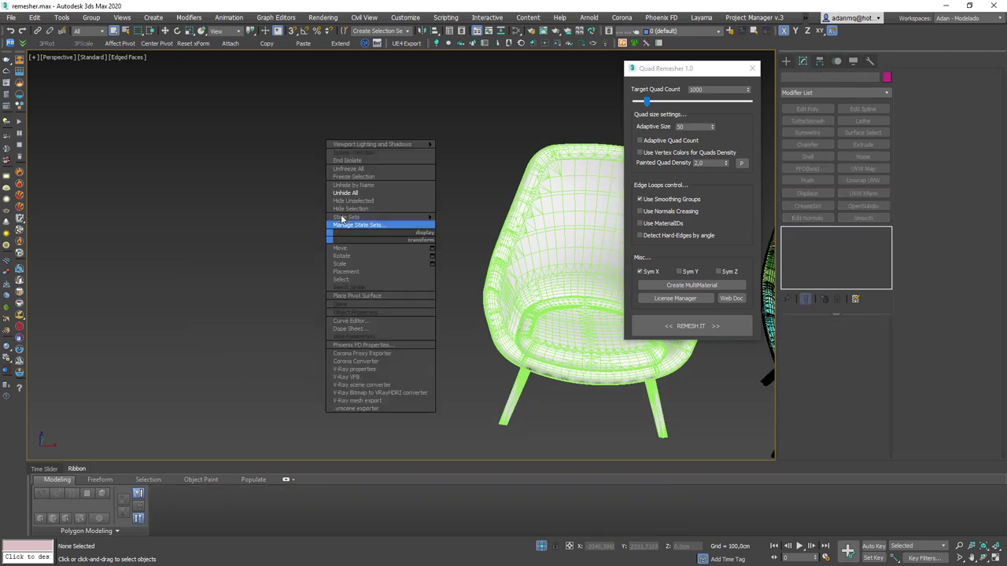
click(355, 201)
right_click(353, 193)
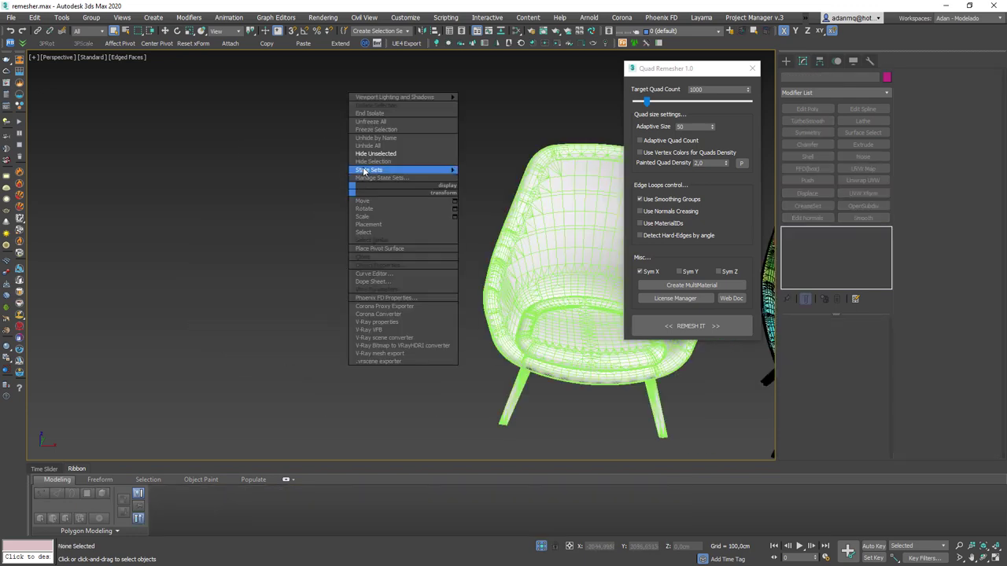
click(368, 146)
click(314, 238)
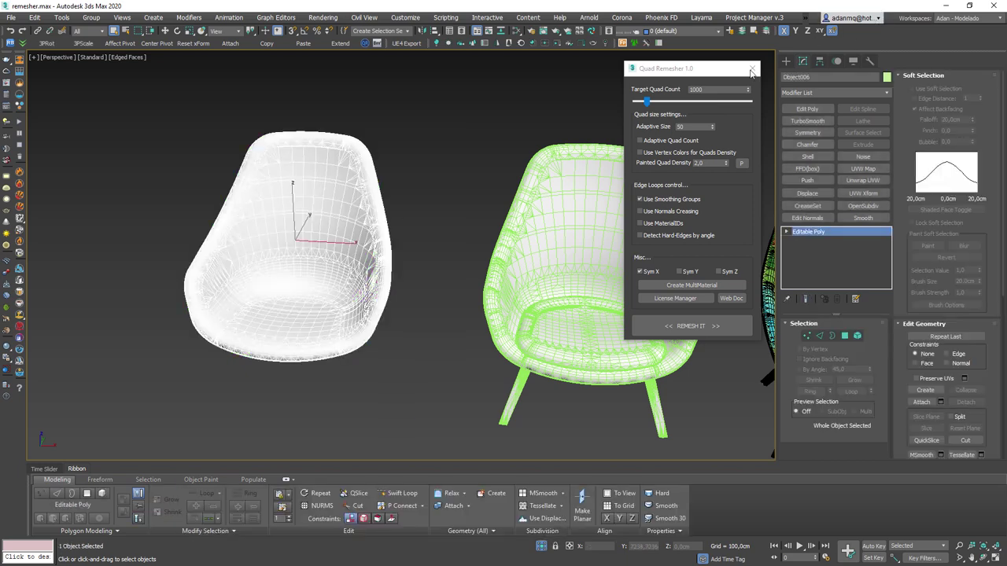
double_click(730, 90)
text(600)
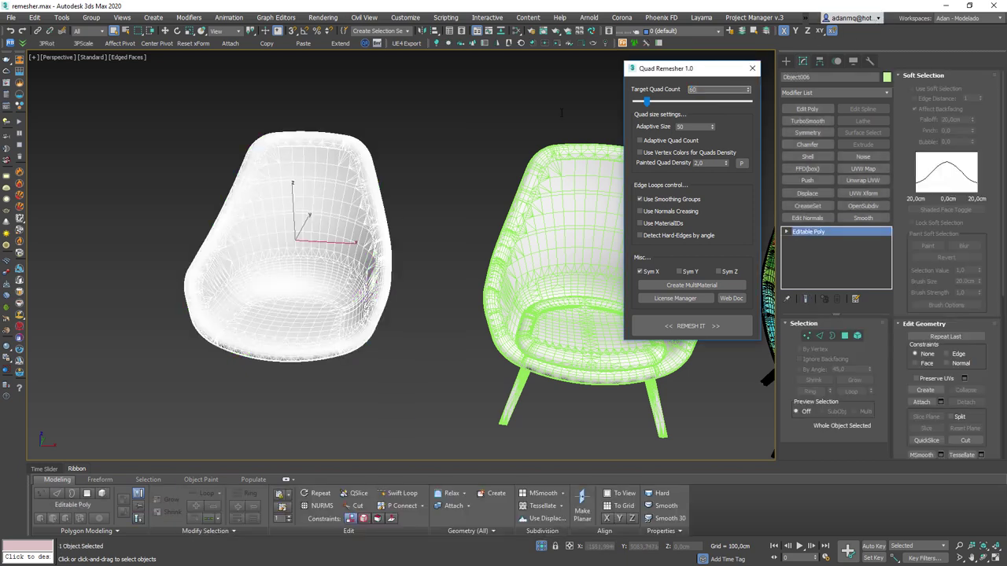
click(668, 335)
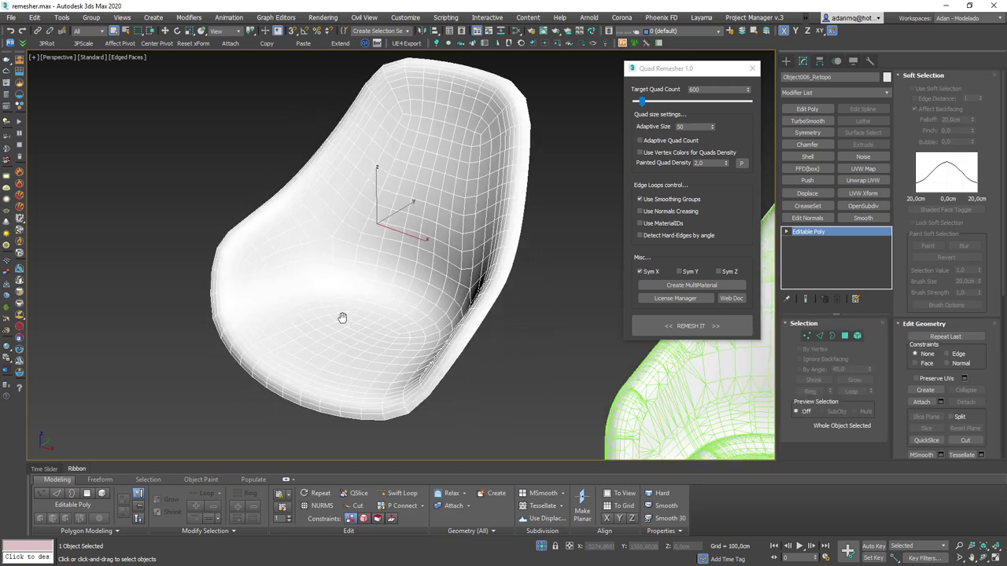
mouse_move(342, 317)
alt+middle_down()
mouse_move(348, 325)
mouse_move(407, 304)
mouse_move(457, 317)
mouse_move(443, 345)
mouse_move(369, 307)
mouse_move(426, 287)
alt+middle_up()
key(F4)
key(F4)
key(F4)
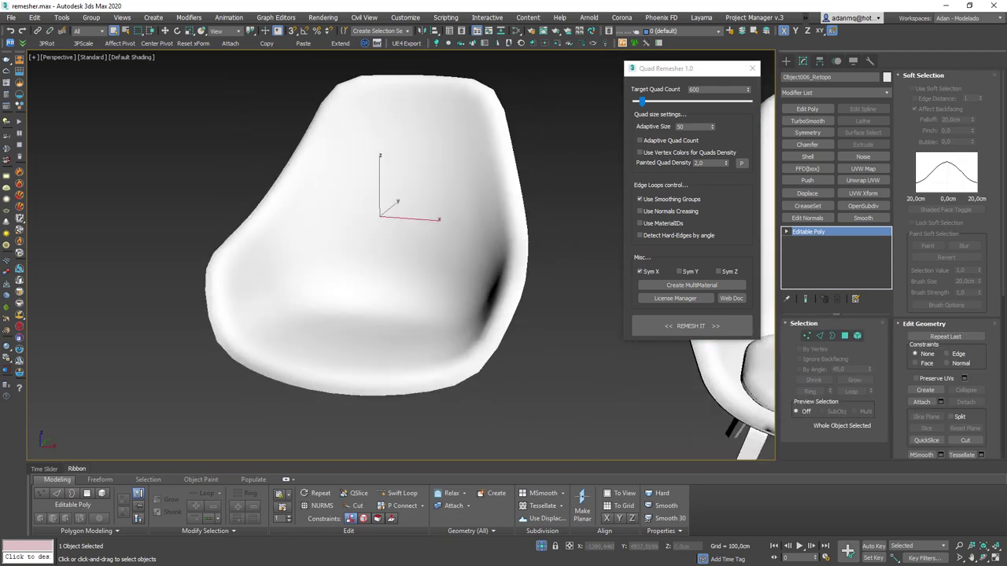
key(F4)
mouse_move(344, 325)
alt+middle_down()
mouse_move(344, 370)
mouse_move(335, 336)
alt+middle_up()
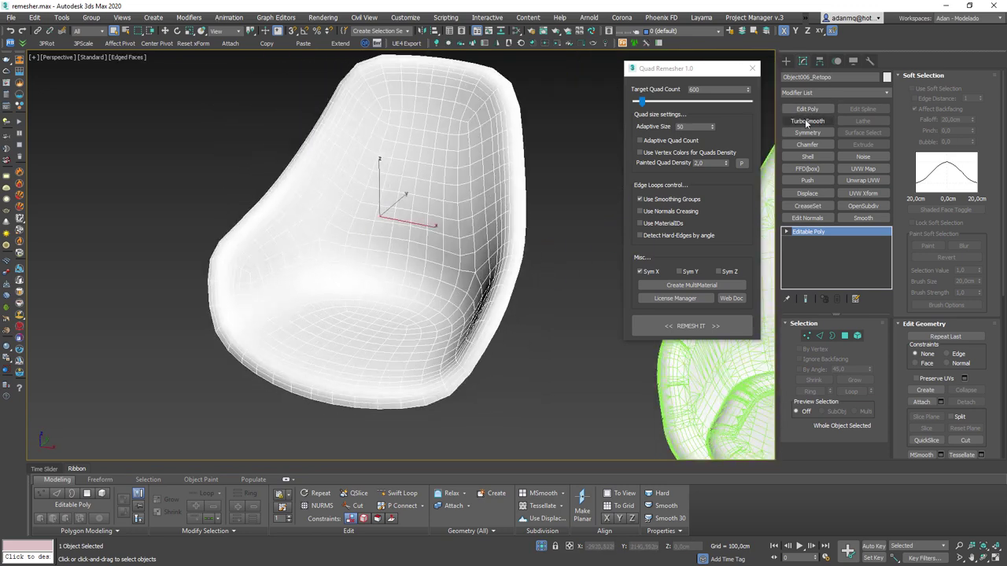
- Add TurboSmooth to Object006_Retopo and compare it against the middle chair
click(806, 121)
key(F4)
mouse_move(472, 292)
alt+middle_down()
mouse_move(474, 265)
mouse_move(546, 288)
mouse_move(487, 287)
mouse_move(332, 234)
mouse_move(135, 254)
mouse_move(363, 299)
mouse_move(507, 247)
mouse_move(476, 288)
mouse_move(355, 267)
mouse_move(294, 283)
alt+middle_up()
scroll(354, 267, down, 3)
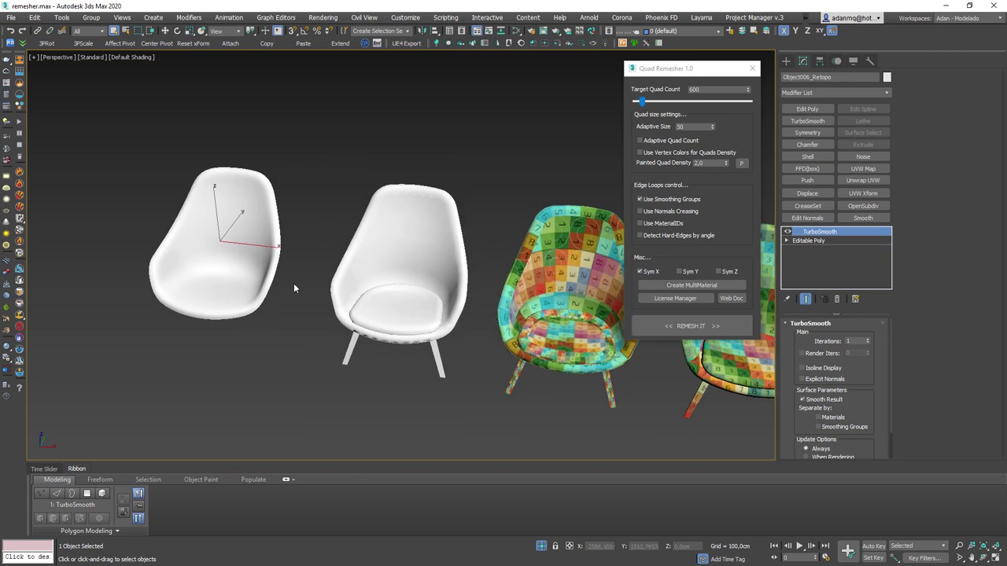
drag(258, 254, 441, 277)
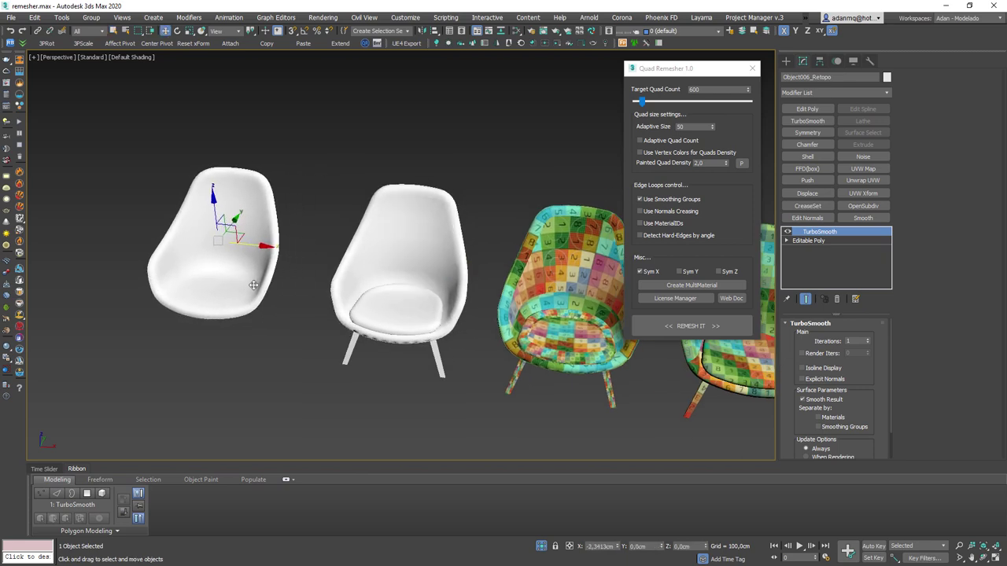
drag(435, 276, 291, 269)
scroll(339, 291, up, 3)
scroll(361, 307, up, 3)
key(F4)
scroll(361, 306, down, 3)
- Orbit and pan the viewport to centre the two textured chairs
middle_drag(361, 307, 337, 304)
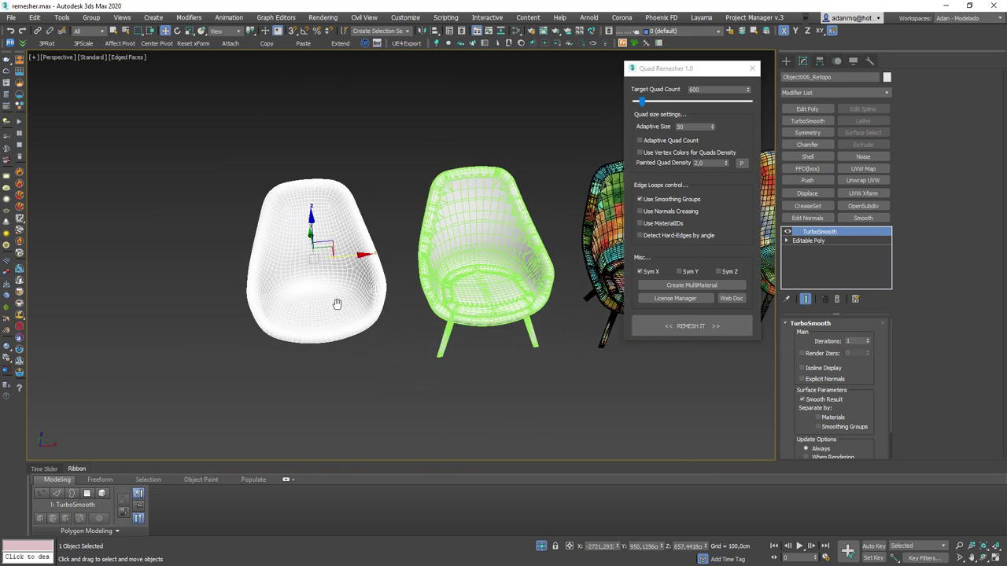
scroll(344, 299, up, 3)
scroll(217, 309, down, 2)
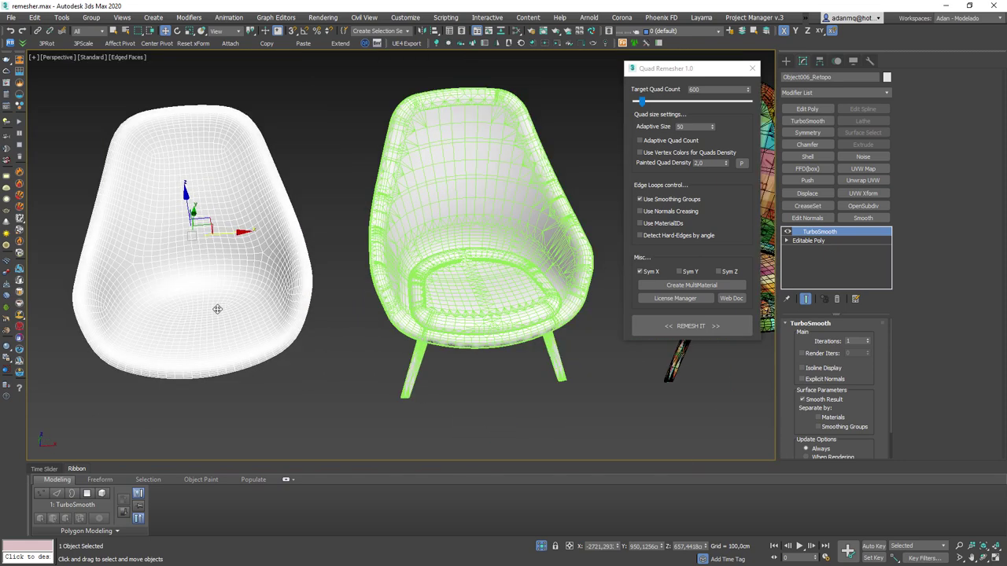
alt+middle_drag(378, 301, 280, 202)
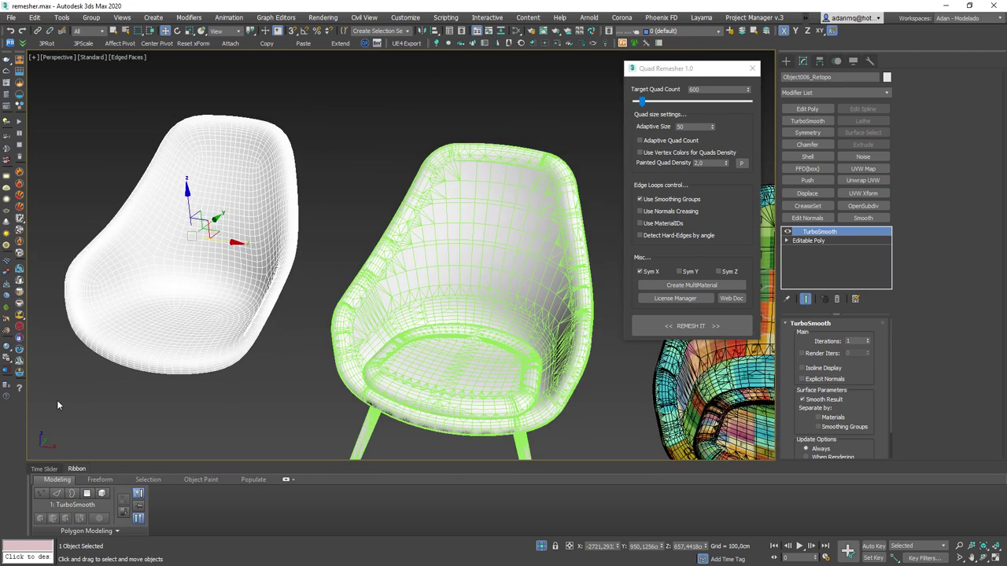
alt+middle_drag(204, 289, 259, 280)
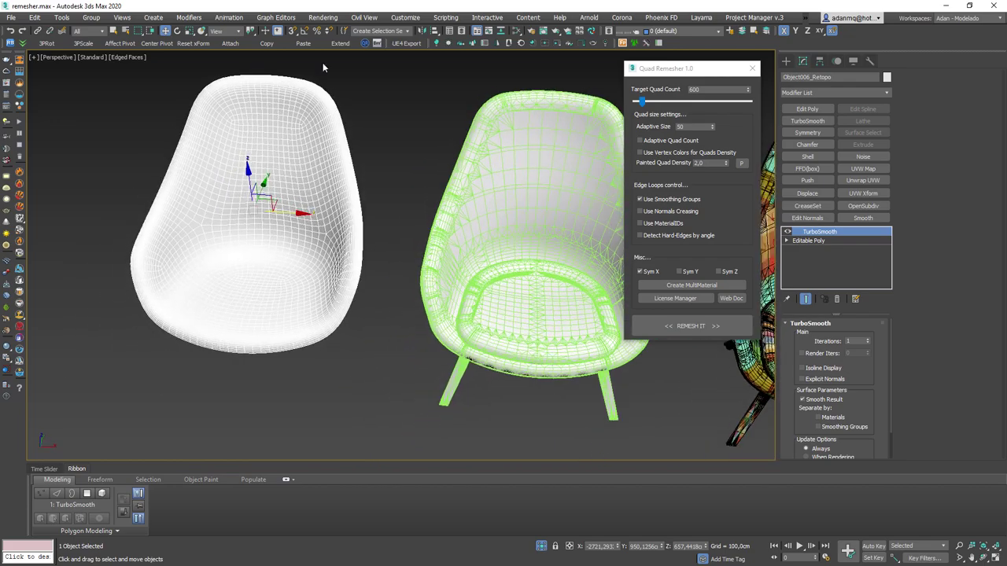
alt+middle_drag(472, 314, 508, 326)
scroll(367, 270, up, 2)
scroll(366, 270, down, 3)
mouse_move(348, 314)
alt+middle_down()
mouse_move(304, 304)
mouse_move(324, 313)
mouse_move(236, 259)
alt+middle_up()
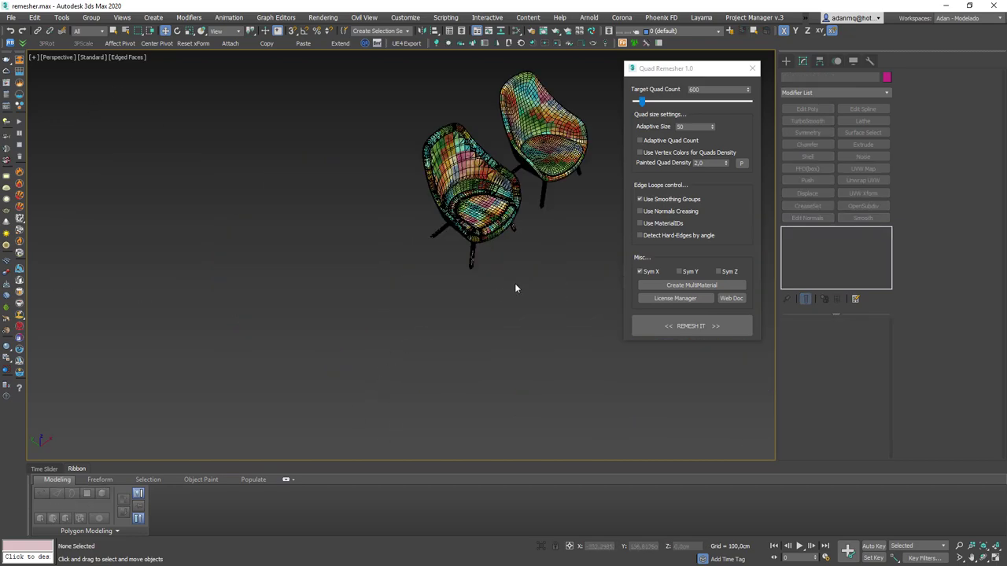
- Inspect the textured chair's parts: seat cushion Obj_000002, shell Obj_002 and Object003
middle_drag(515, 283, 420, 296)
click(406, 237)
scroll(436, 153, up, 5)
alt+middle_drag(436, 152, 409, 205)
scroll(409, 204, down, 4)
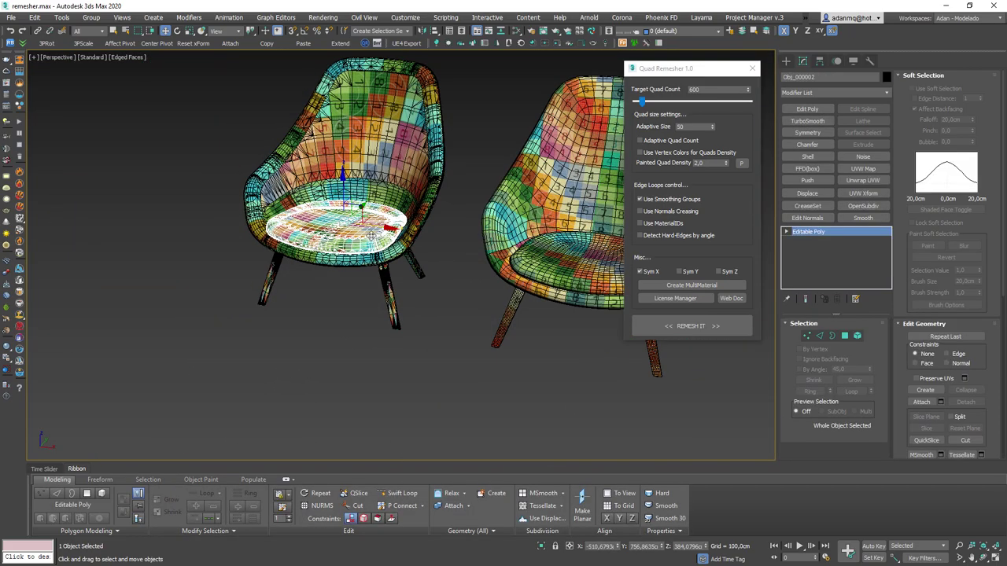
scroll(441, 232, up, 4)
scroll(441, 232, down, 5)
click(440, 236)
alt+middle_drag(440, 236, 466, 256)
click(463, 261)
scroll(375, 296, up, 3)
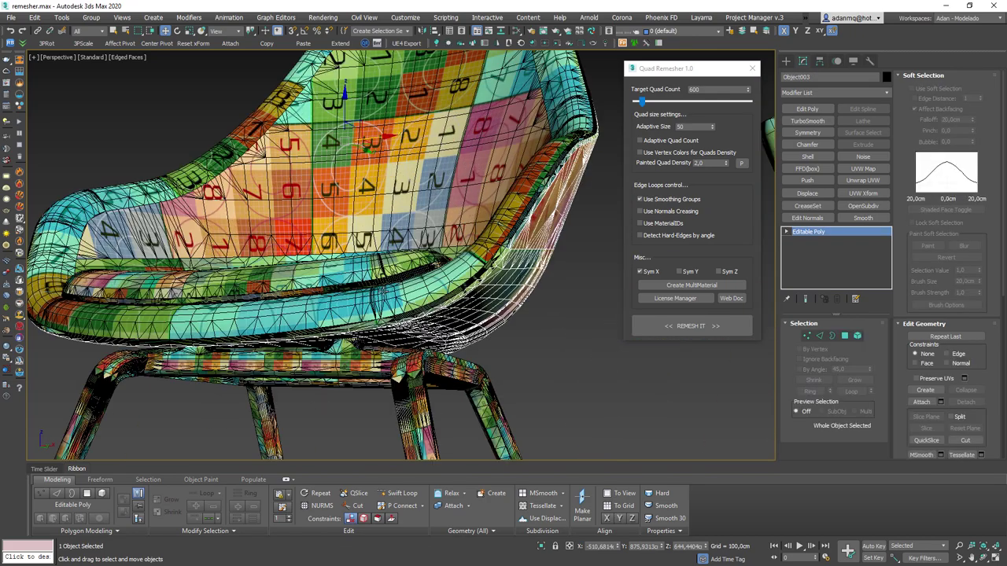
click(383, 292)
scroll(383, 291, down, 2)
alt+middle_drag(383, 291, 387, 299)
scroll(387, 299, up, 3)
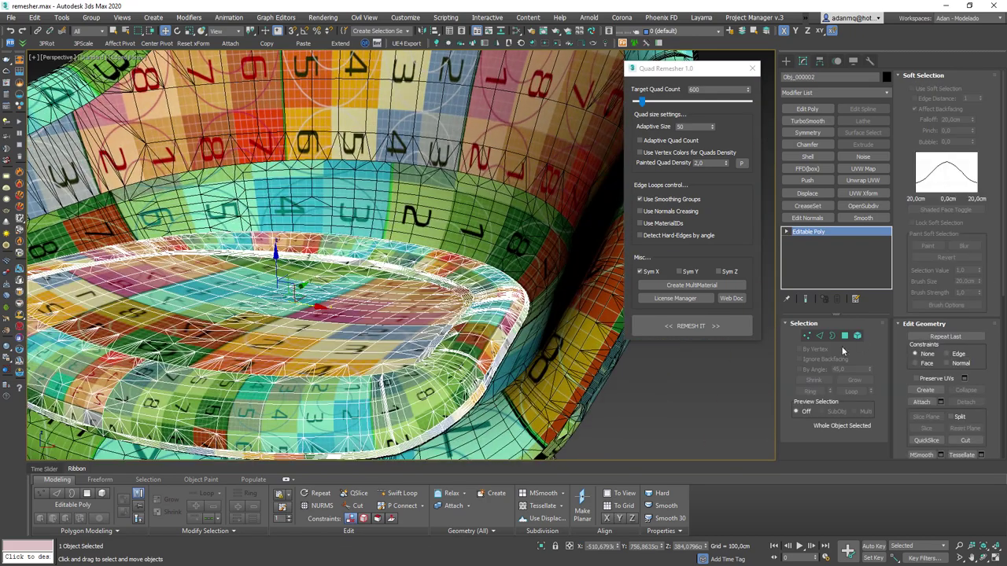
scroll(315, 275, down, 5)
alt+middle_drag(315, 275, 267, 275)
alt+middle_drag(440, 222, 424, 230)
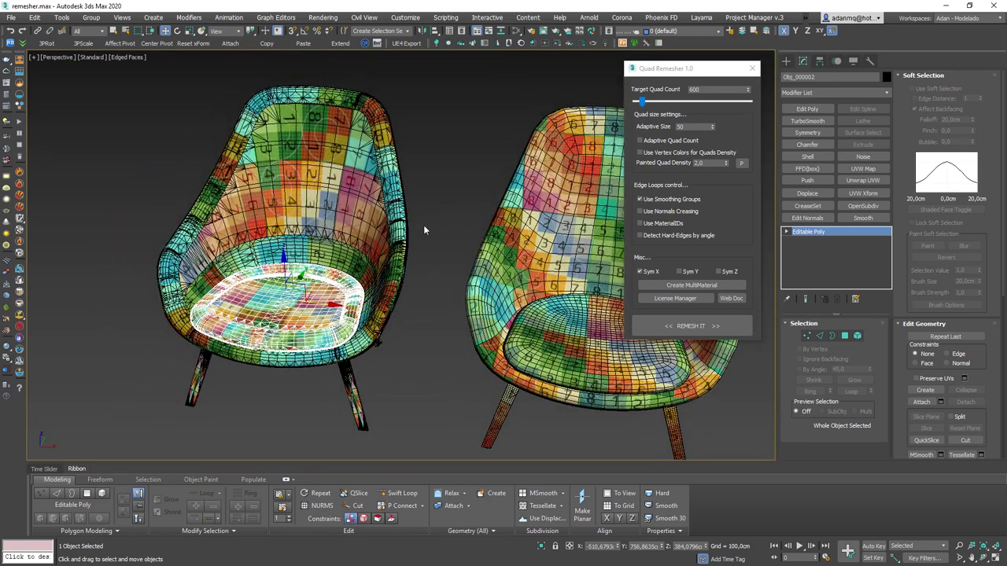
scroll(319, 300, up, 2)
- Select the chair shell Obj_002 and start a Quad Remesher retopology
click(338, 236)
mouse_move(338, 236)
alt+middle_down()
mouse_move(385, 266)
mouse_move(438, 264)
alt+middle_up()
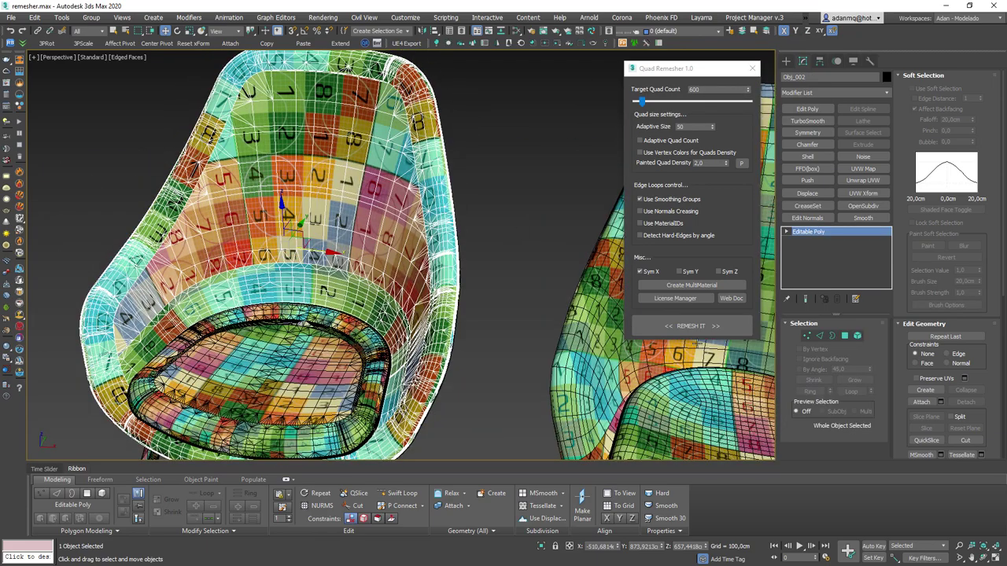
click(699, 327)
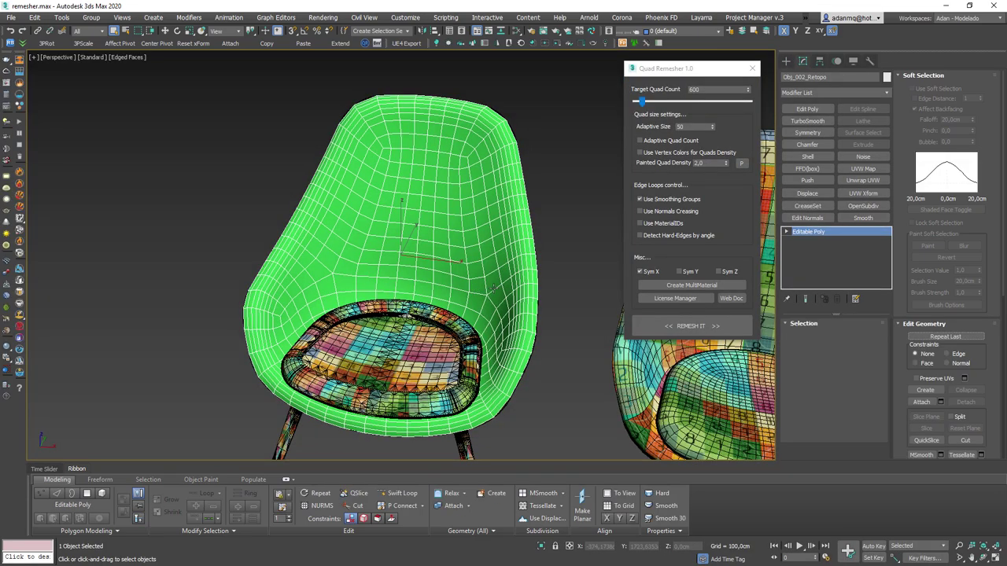
- Rerun the remesh and orbit around the green 600-quad Object003_Retopo to check its symmetric grid
click(690, 326)
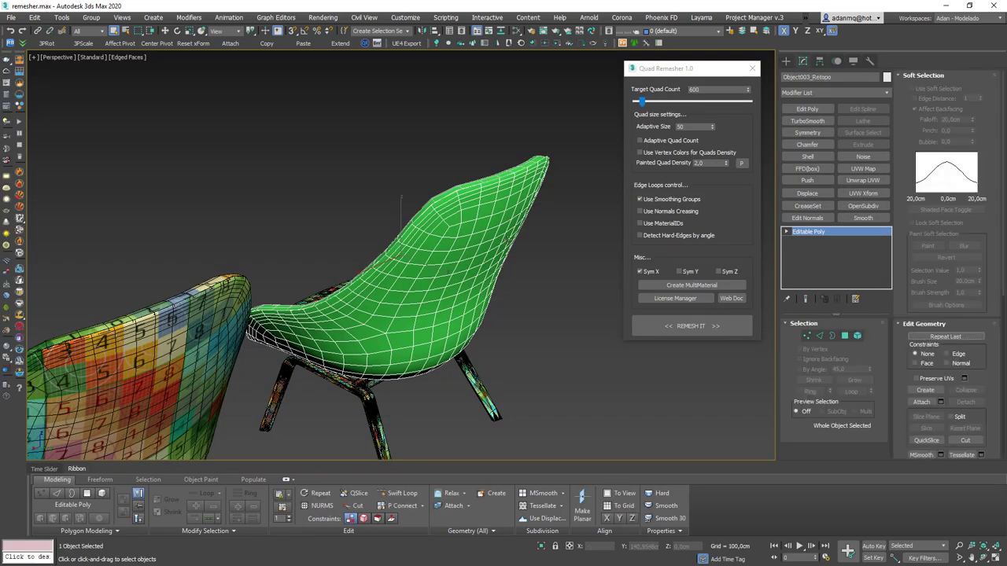
mouse_move(502, 260)
alt+middle_down()
mouse_move(551, 256)
mouse_move(521, 231)
alt+middle_up()
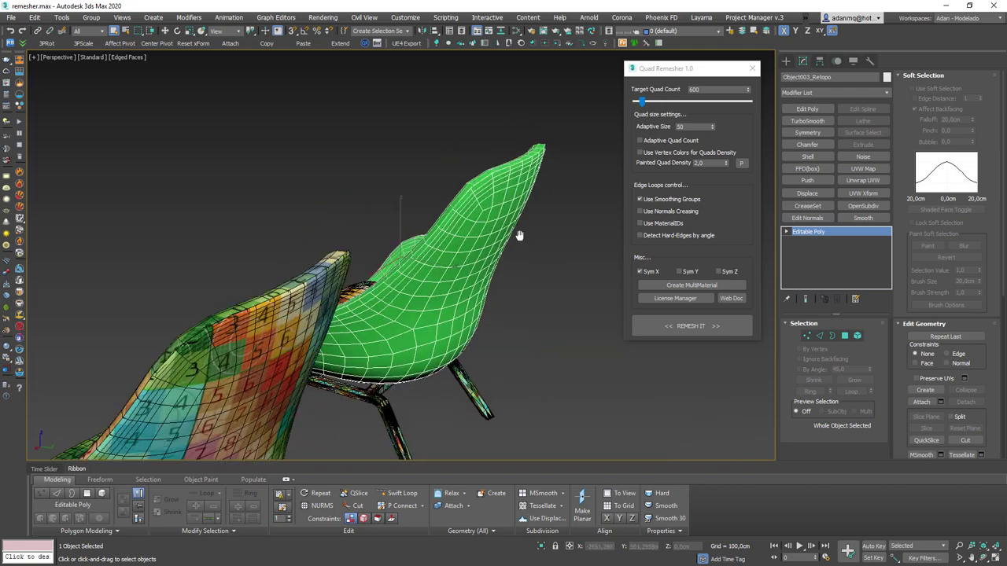
scroll(450, 169, up, 5)
scroll(357, 143, up, 3)
mouse_move(357, 143)
alt+middle_down()
mouse_move(265, 154)
mouse_move(274, 140)
alt+middle_up()
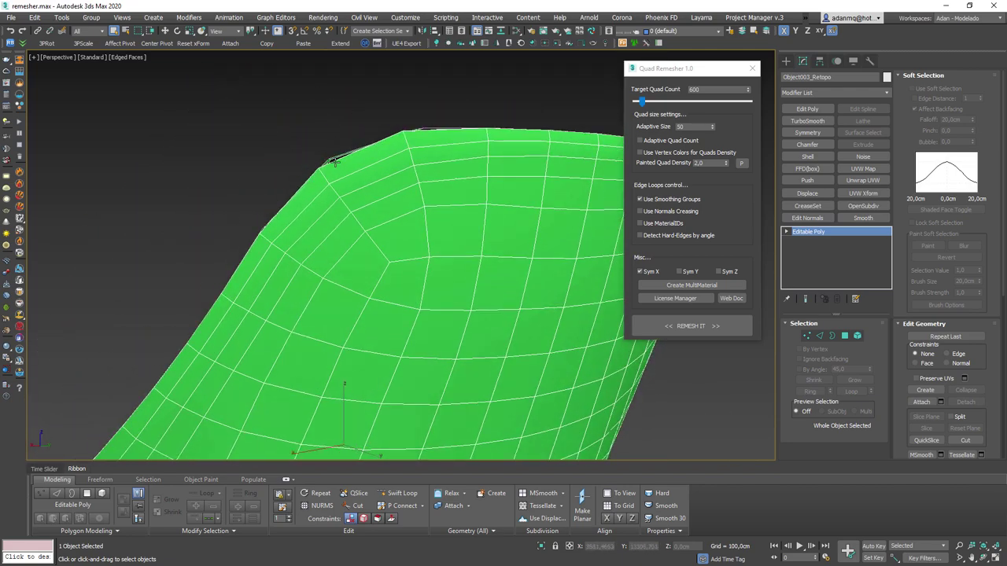
mouse_move(334, 160)
alt+middle_down()
mouse_move(320, 166)
mouse_move(233, 314)
mouse_move(247, 297)
mouse_move(316, 287)
alt+middle_up()
scroll(250, 293, down, 3)
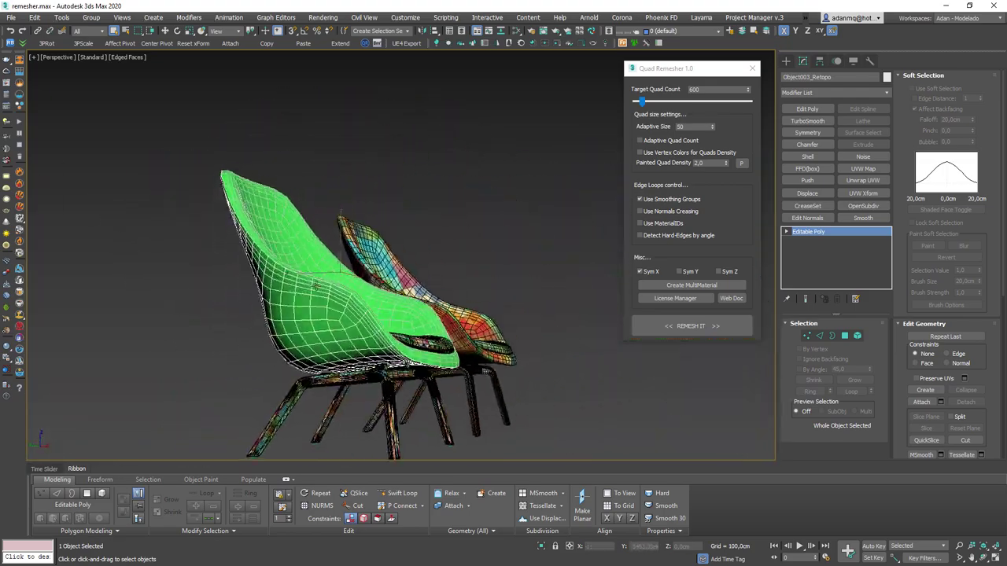
scroll(317, 287, up, 5)
scroll(398, 271, up, 2)
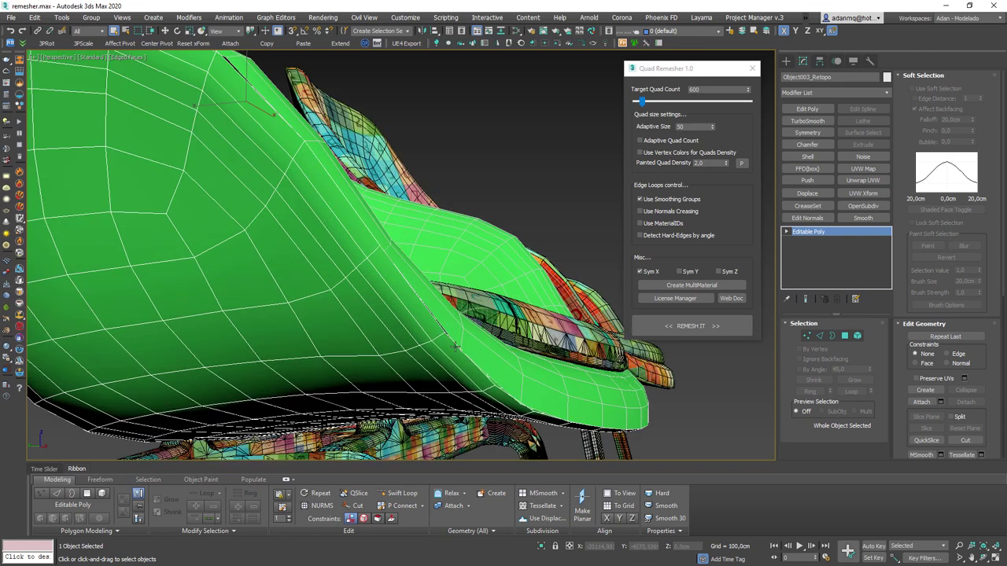
alt+middle_drag(456, 347, 324, 189)
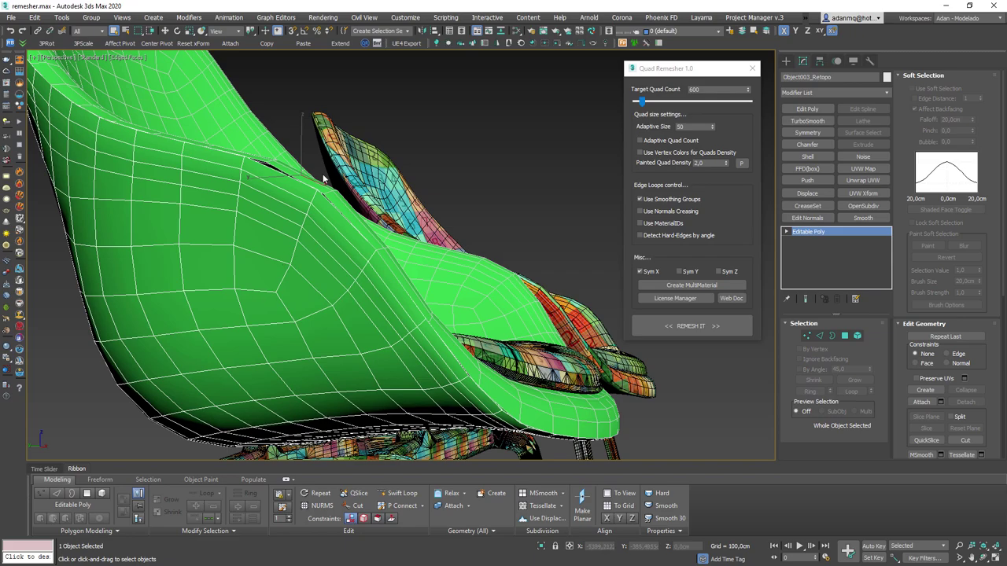
scroll(313, 181, down, 5)
mouse_move(313, 182)
alt+middle_down()
mouse_move(409, 227)
mouse_move(247, 227)
mouse_move(326, 191)
mouse_move(382, 207)
mouse_move(365, 285)
mouse_move(324, 245)
alt+middle_up()
scroll(241, 243, up, 3)
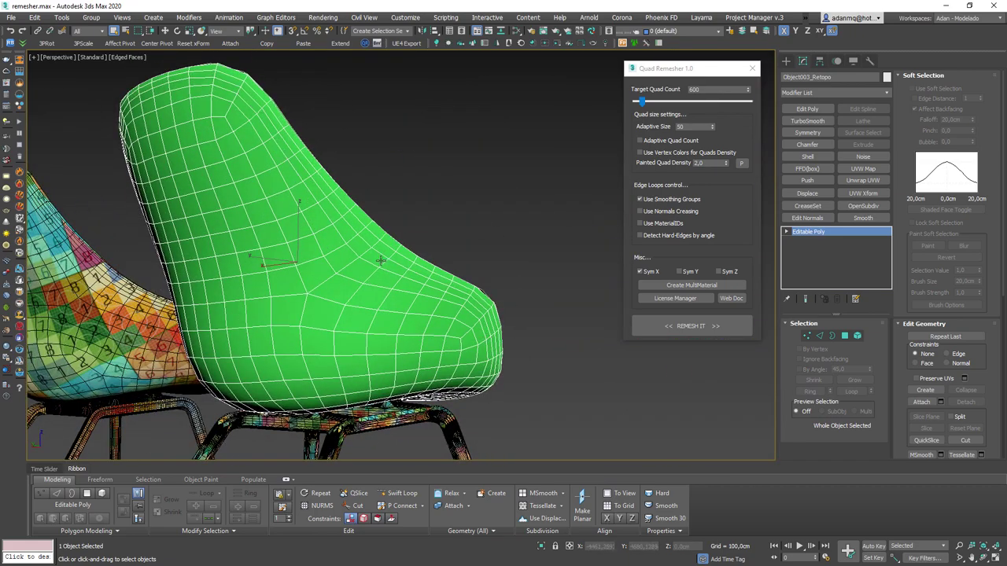
mouse_move(262, 118)
alt+middle_down()
mouse_move(209, 219)
mouse_move(267, 220)
alt+middle_up()
scroll(209, 219, up, 3)
scroll(209, 219, down, 3)
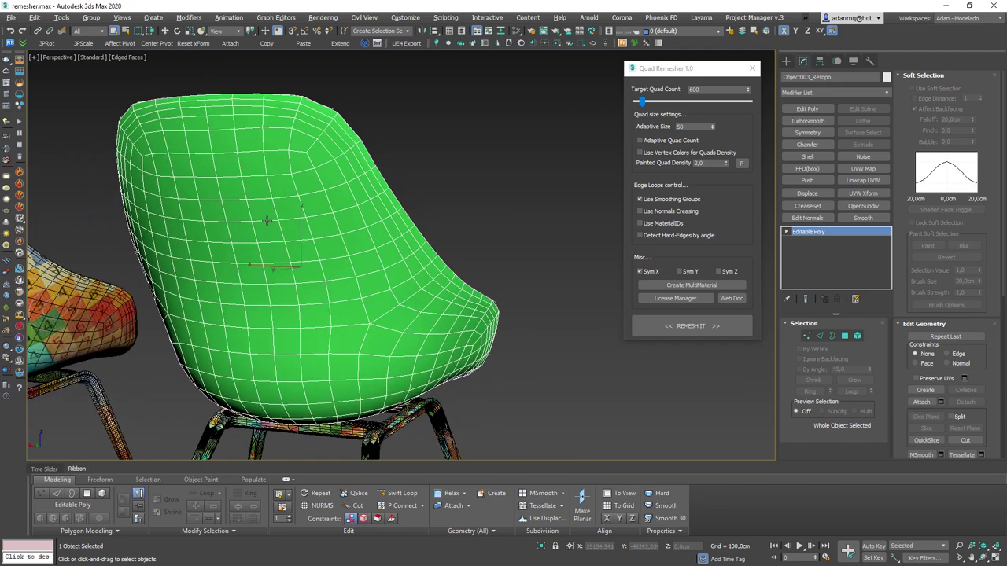
- Select and inspect an edge loop across the green shell's back, then close Quad Remesher
key(2)
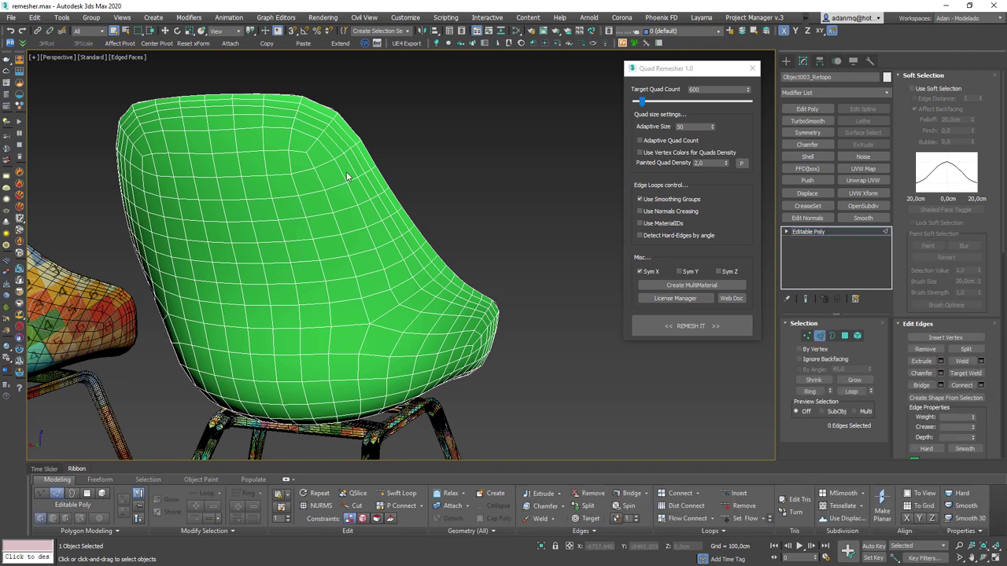
scroll(366, 180, up, 3)
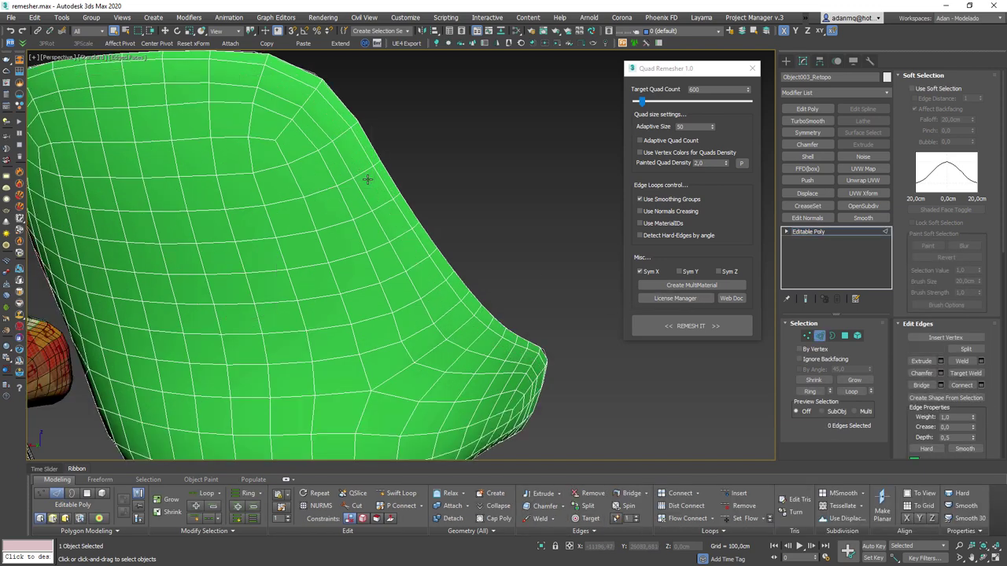
double_click(333, 158)
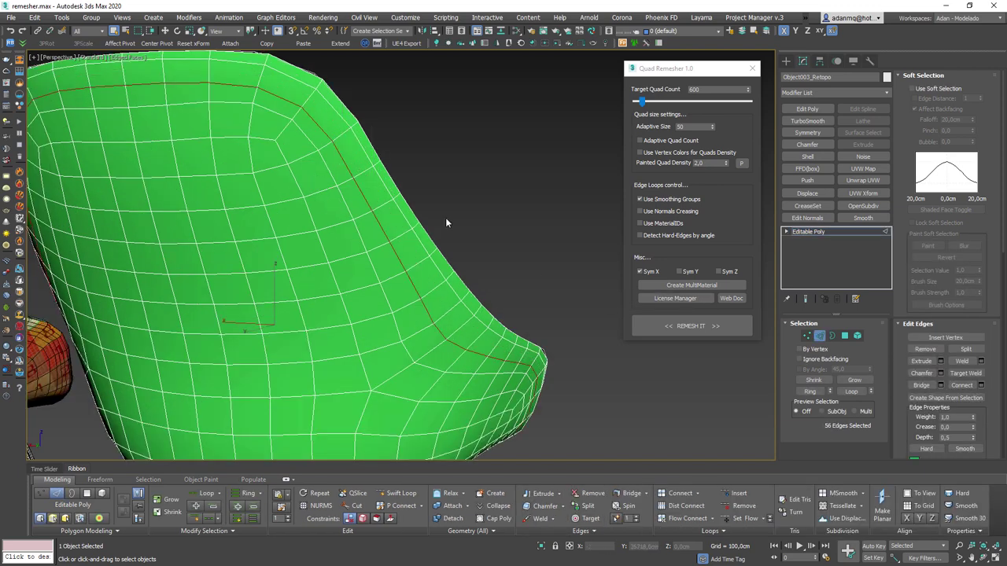
key(z)
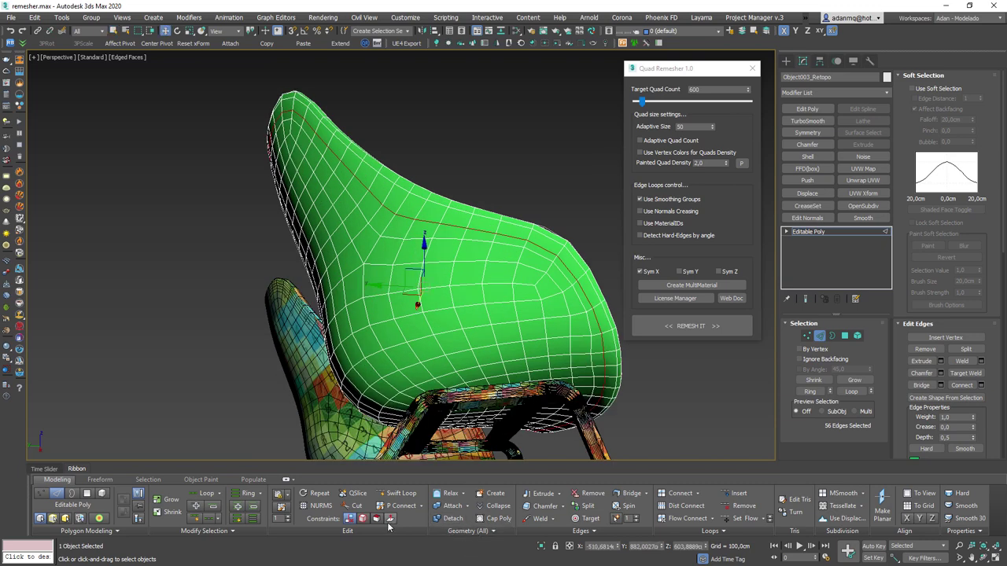
alt+middle_drag(412, 257, 423, 268)
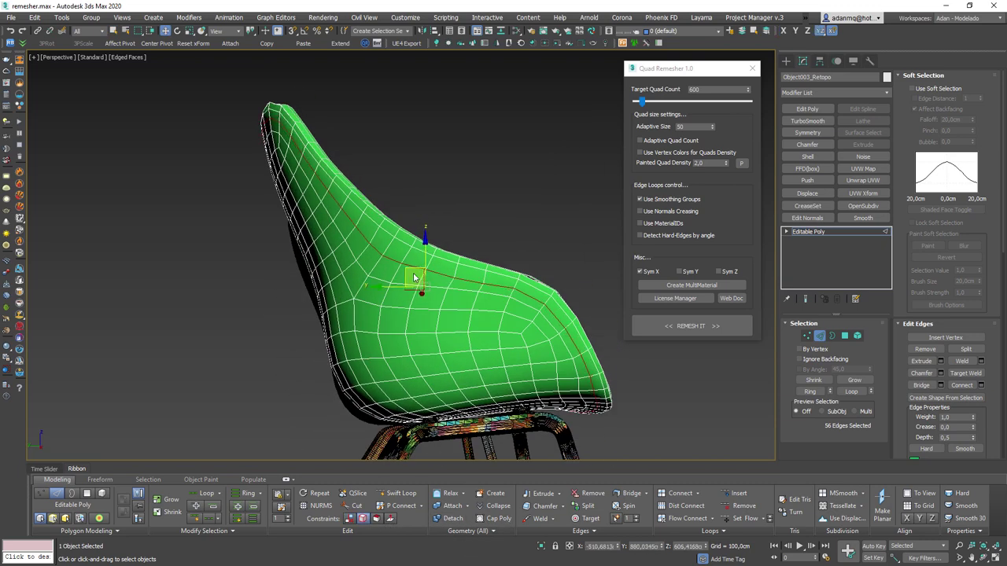
mouse_move(413, 277)
alt+middle_down()
mouse_move(510, 288)
mouse_move(360, 281)
mouse_move(417, 275)
alt+middle_up()
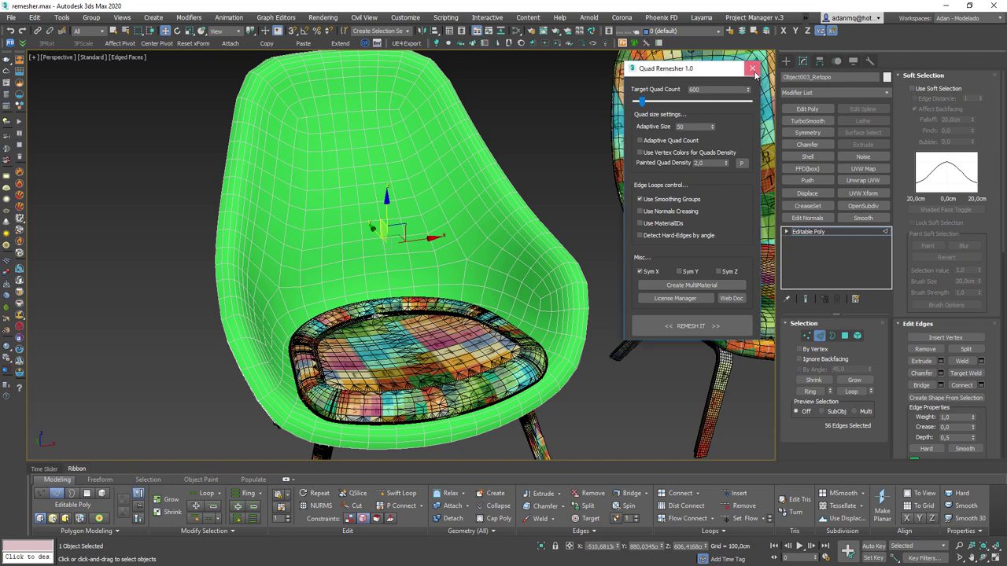
click(753, 69)
- Select the seat cushion and remesh it at 400 quads, then orbit to inspect
click(819, 336)
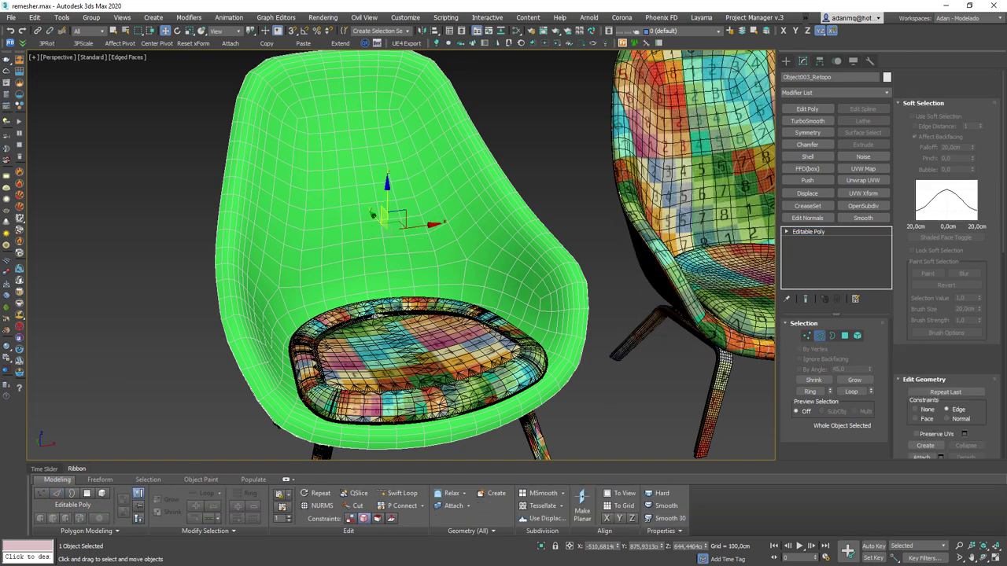
click(325, 346)
click(365, 44)
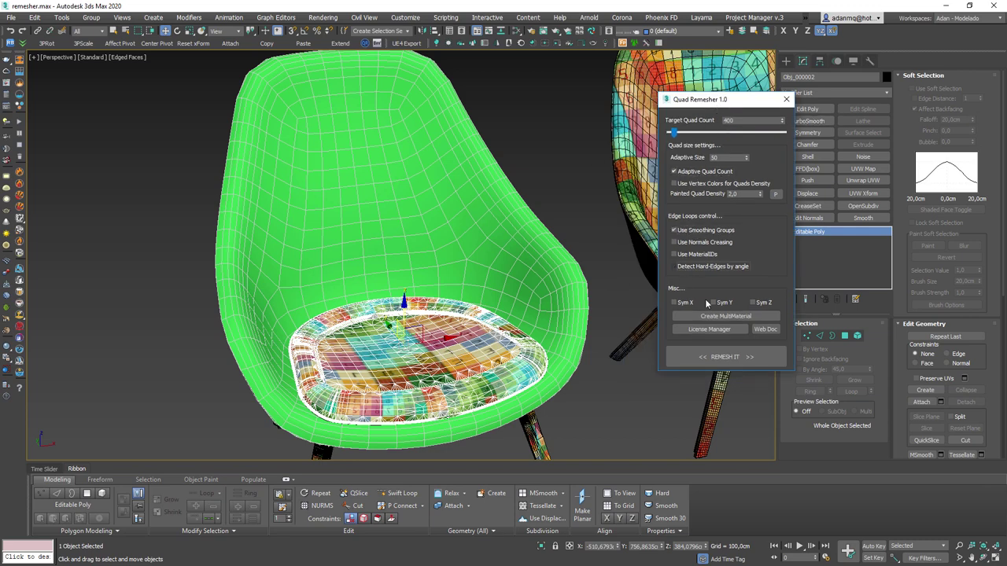
click(722, 362)
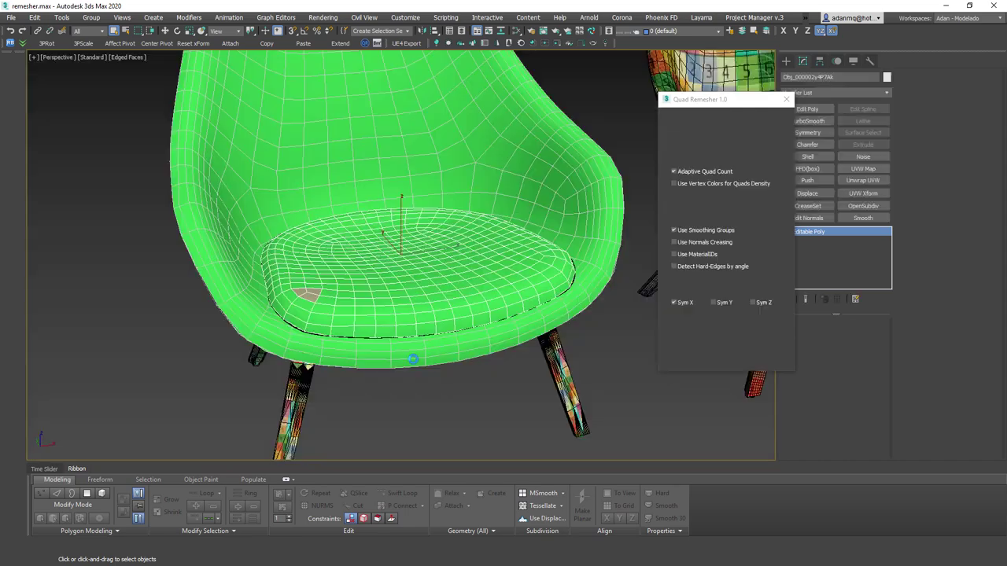
mouse_move(409, 349)
alt+middle_down()
mouse_move(393, 325)
mouse_move(439, 286)
alt+middle_up()
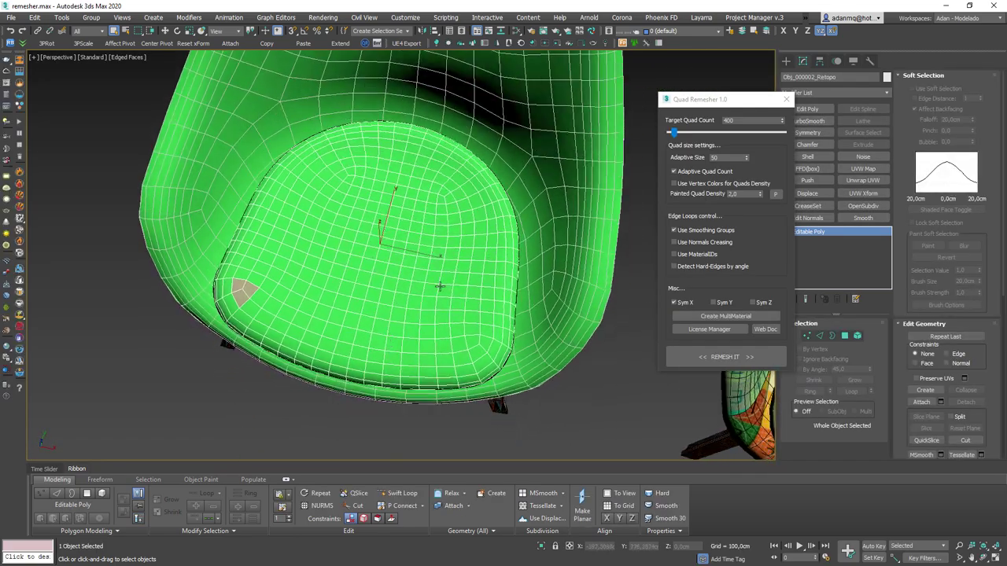
alt+middle_drag(462, 321, 439, 306)
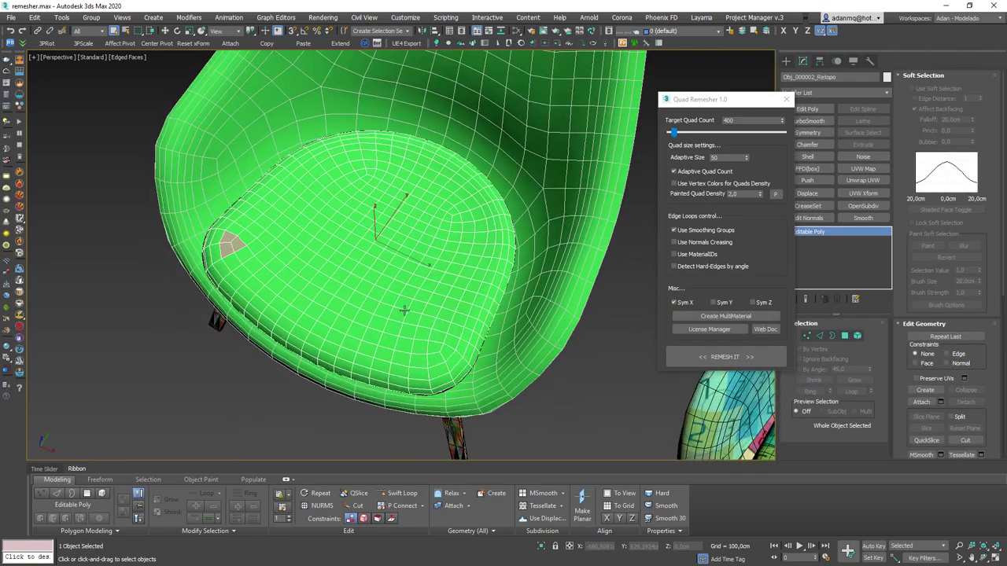
alt+middle_drag(592, 217, 399, 326)
- Delete the 400-quad result, unhide the original cushion and remesh it at 200 quads
key(Delete)
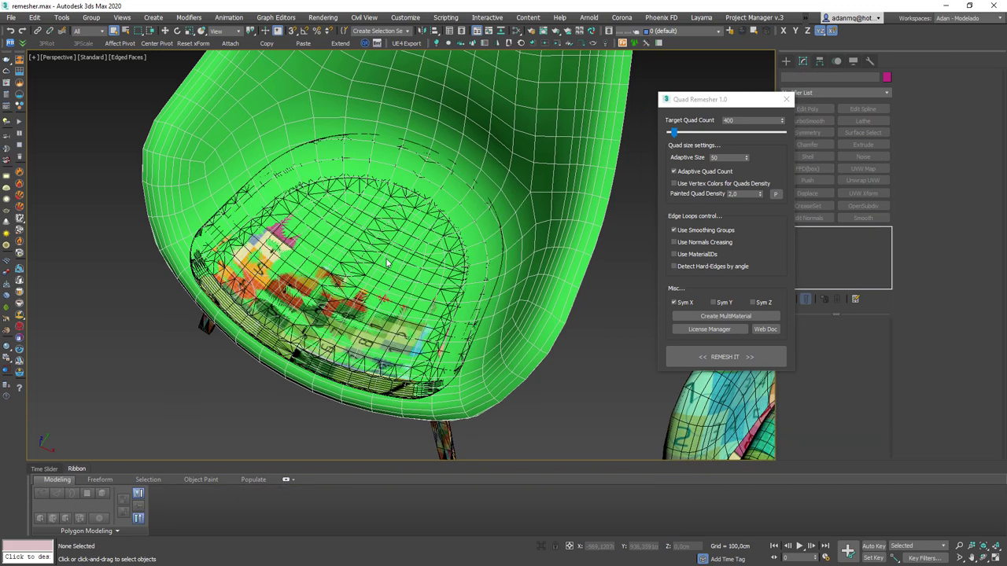
right_click(409, 256)
click(421, 218)
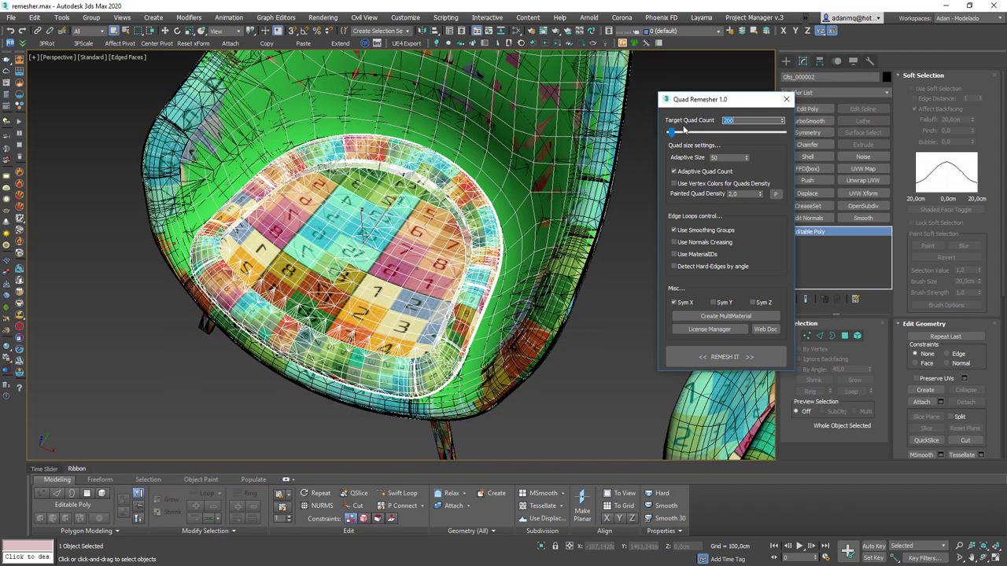
click(737, 357)
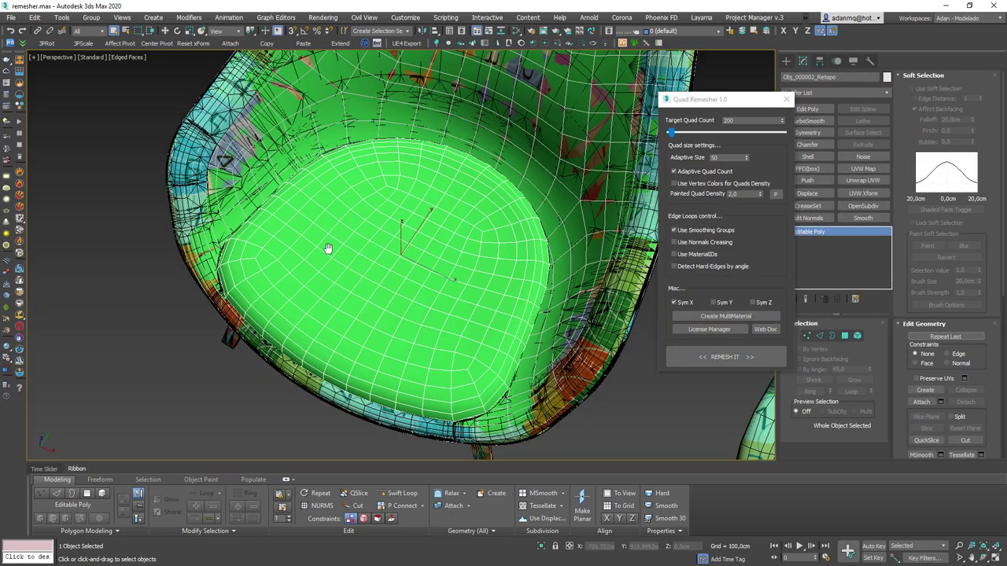
mouse_move(328, 248)
alt+middle_down()
mouse_move(325, 274)
mouse_move(338, 211)
alt+middle_up()
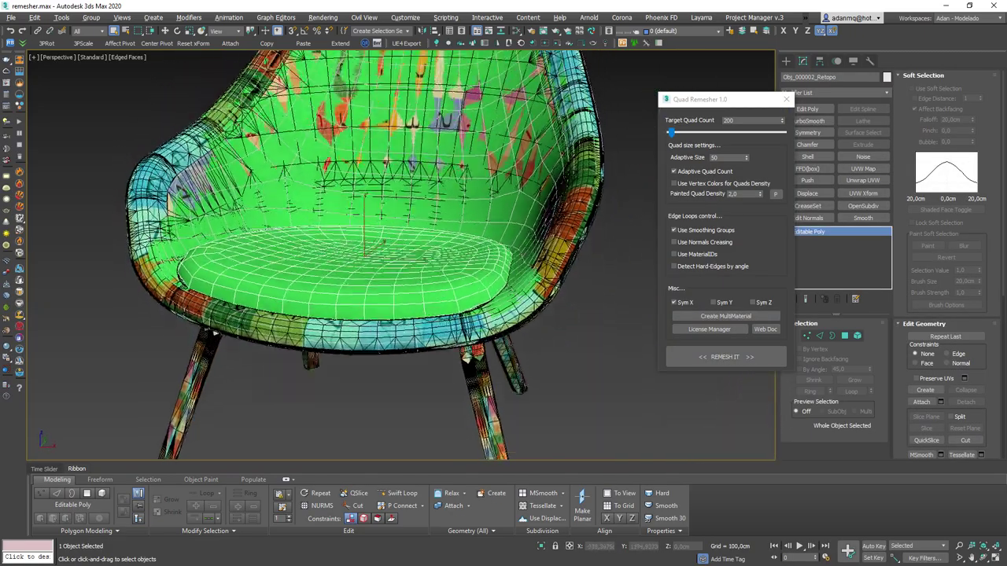
- Remesh the seat part Object004 into a 200-quad Object004_Retopo
scroll(472, 291, up, 4)
scroll(453, 265, up, 3)
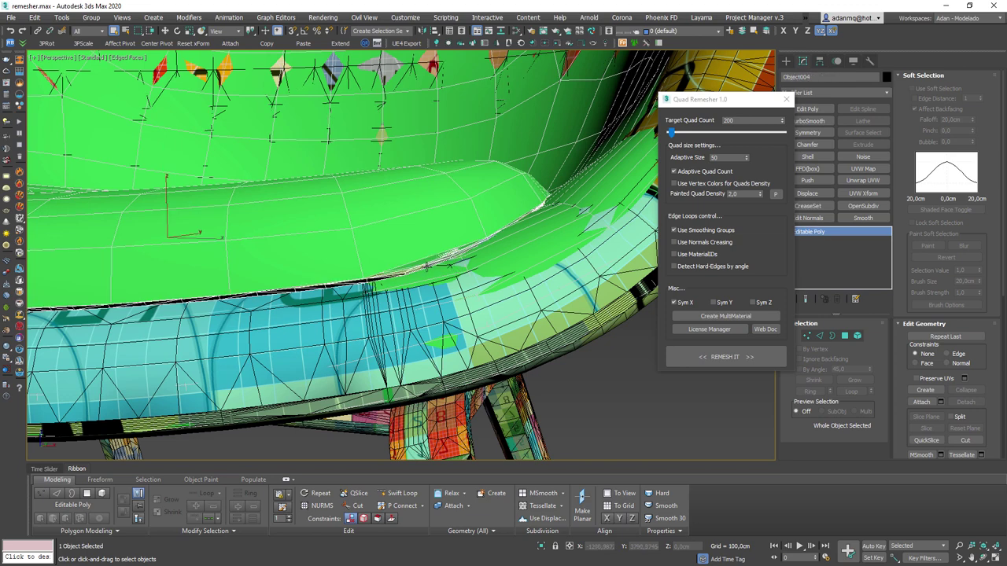
click(744, 357)
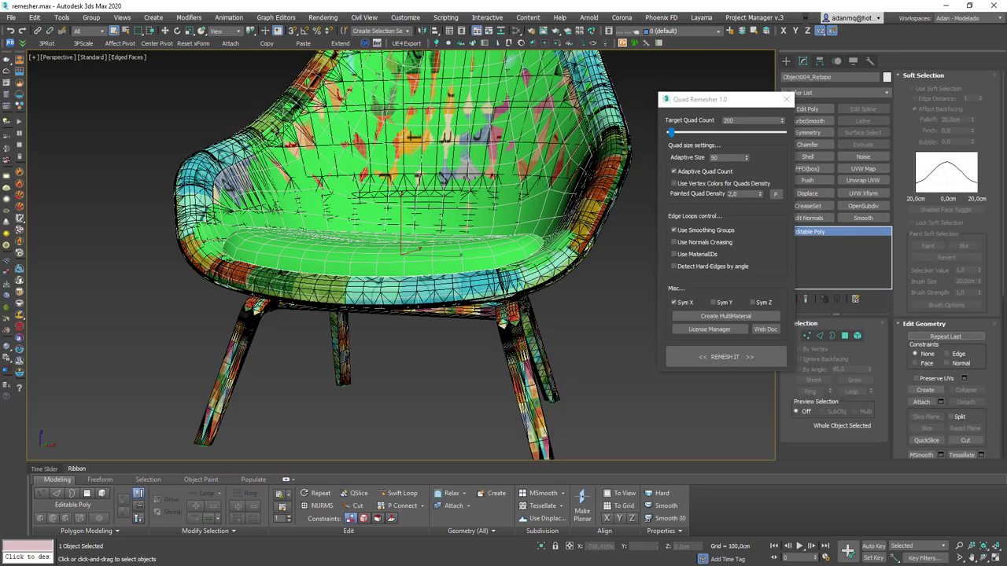
- Hide the original chair mesh Obj_002 and select the colourful back shell
right_click(570, 251)
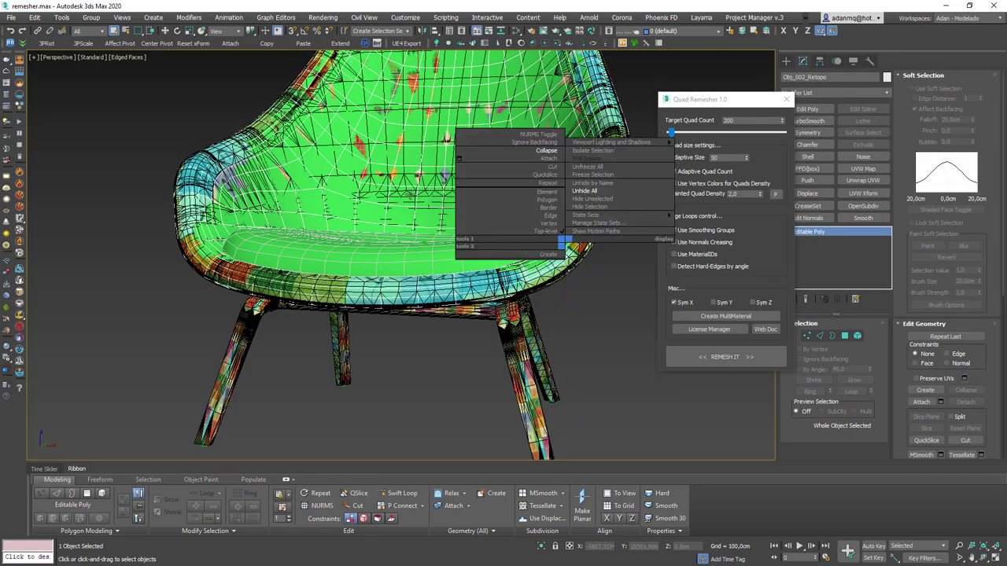
click(409, 194)
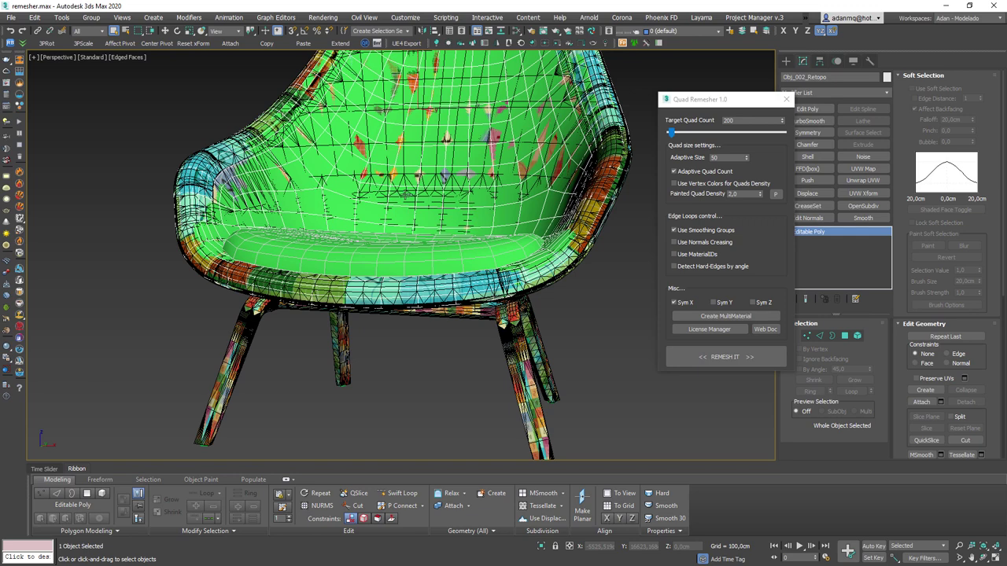
click(405, 194)
right_click(211, 155)
click(236, 119)
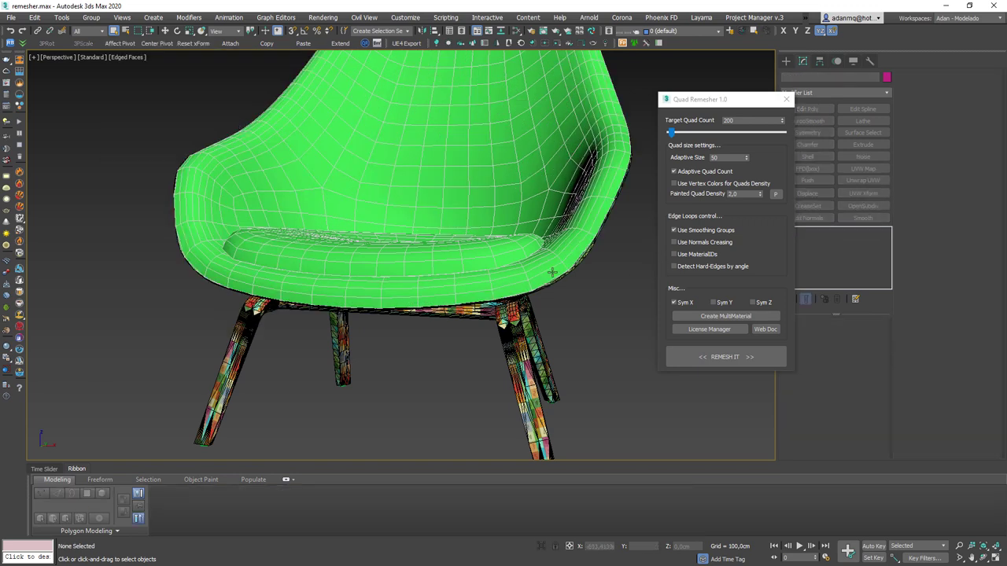
alt+middle_drag(393, 236, 456, 236)
click(522, 244)
- Hide the original colourful shell so only the green remeshed chair remains
right_click(519, 212)
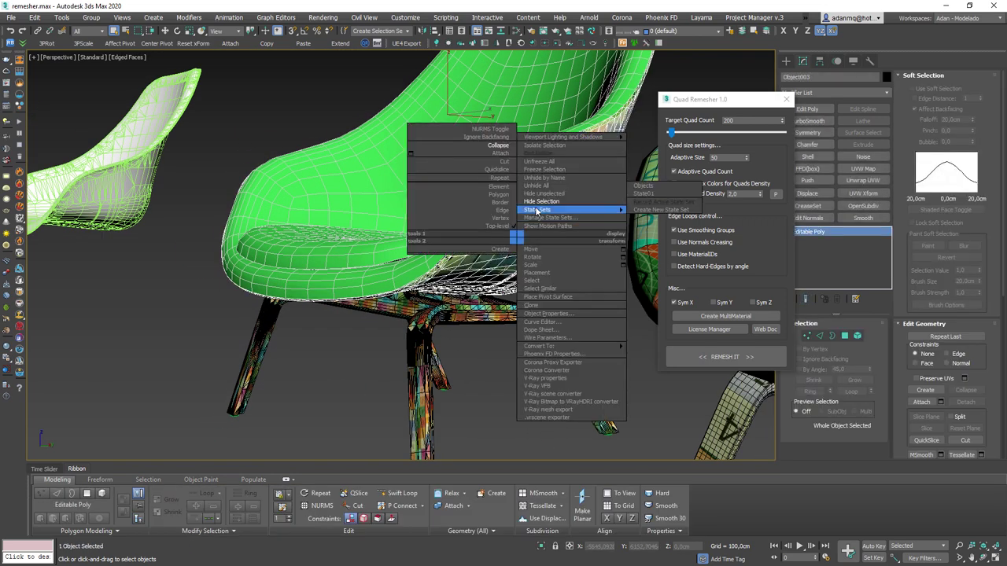
click(534, 203)
mouse_move(376, 325)
alt+middle_down()
mouse_move(449, 348)
mouse_move(358, 249)
mouse_move(438, 188)
alt+middle_up()
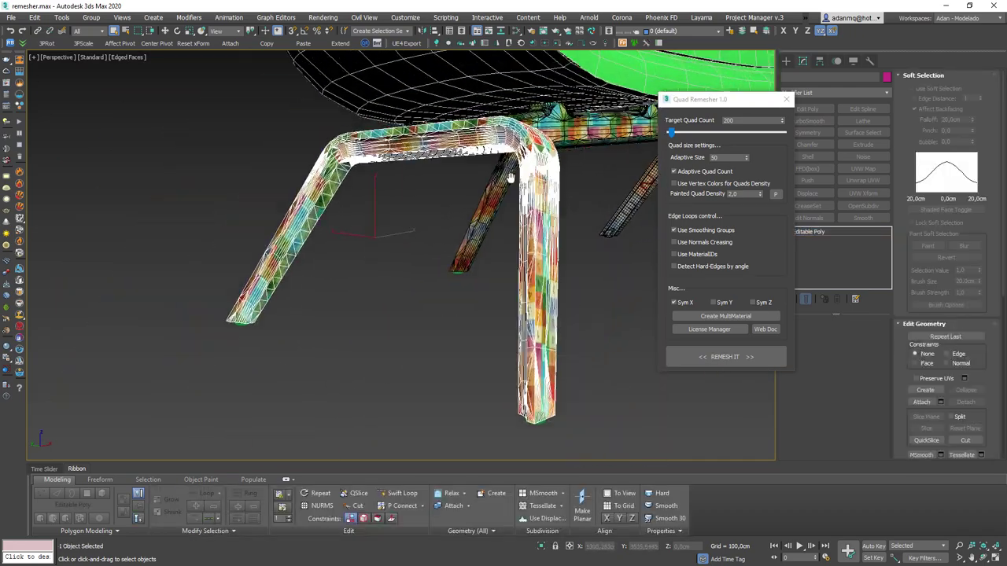
- Isolate the bent leg frame with Alt+Q and view it in plain Default Shading
mouse_move(409, 260)
alt+middle_down()
mouse_move(394, 226)
mouse_move(312, 189)
mouse_move(322, 176)
alt+middle_up()
key(alt+q)
key(F4)
mouse_move(220, 248)
alt+middle_down()
mouse_move(245, 204)
mouse_move(203, 265)
mouse_move(291, 220)
mouse_move(364, 301)
mouse_move(443, 294)
mouse_move(329, 289)
mouse_move(351, 320)
mouse_move(339, 315)
alt+middle_up()
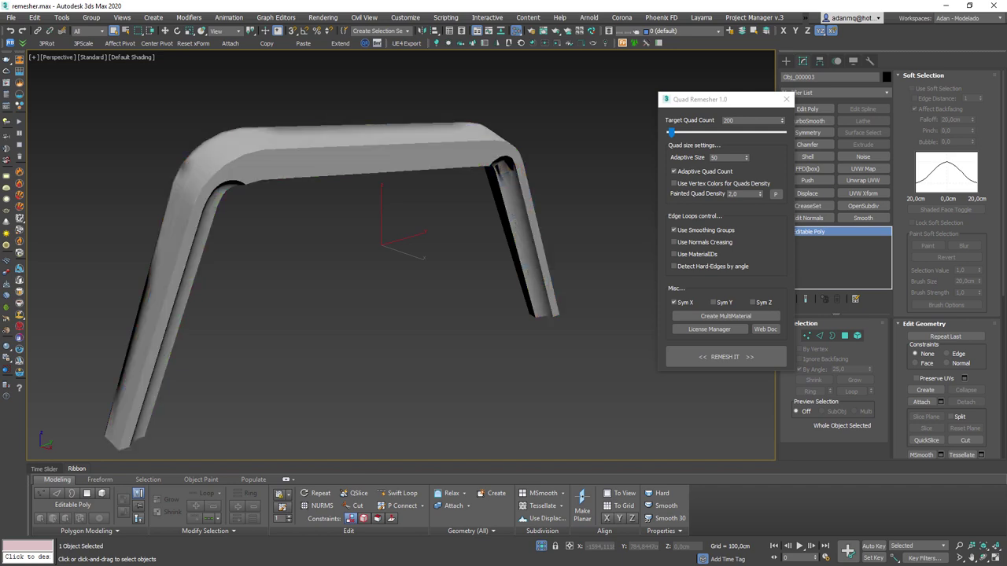
- Inspect the bent frame's dense triangulated wireframe from several angles, then begin selecting its polygons
mouse_move(504, 314)
alt+middle_down()
mouse_move(292, 304)
mouse_move(282, 289)
mouse_move(303, 314)
alt+middle_up()
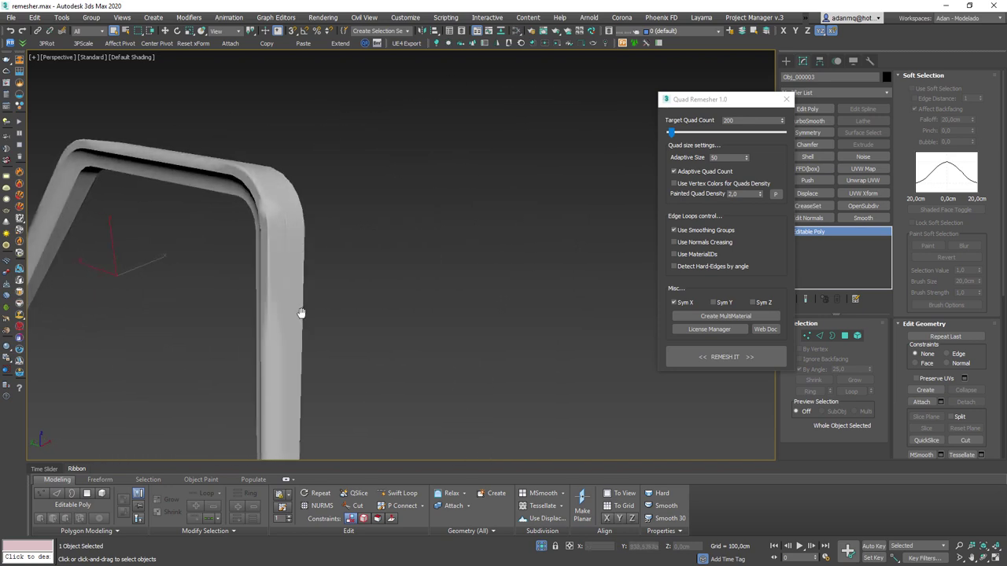
scroll(304, 225, up, 3)
key(F4)
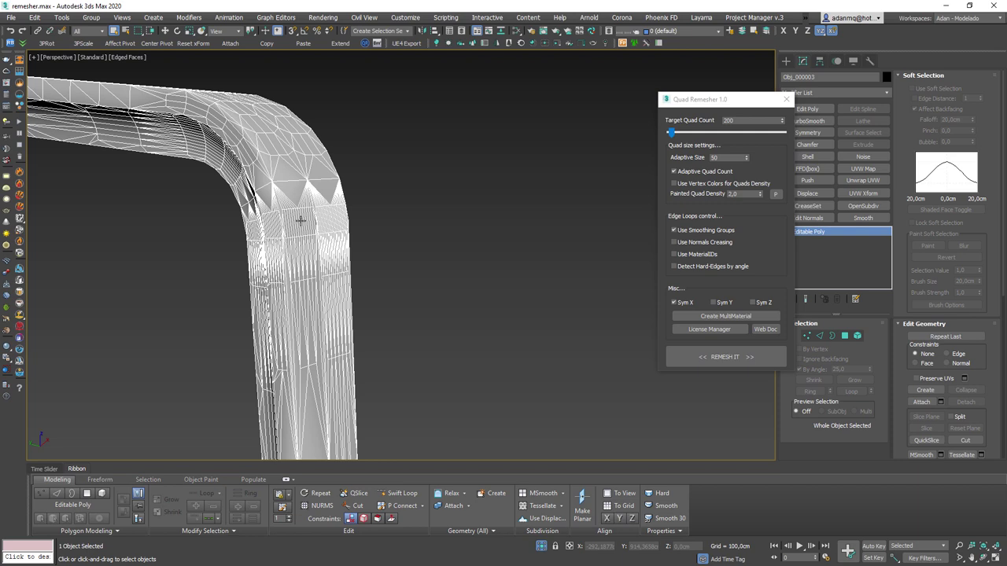
key(F4)
scroll(300, 218, down, 3)
mouse_move(299, 218)
alt+middle_down()
mouse_move(330, 323)
mouse_move(243, 320)
mouse_move(364, 319)
mouse_move(337, 303)
mouse_move(339, 281)
mouse_move(259, 249)
mouse_move(236, 187)
mouse_move(273, 140)
mouse_move(360, 229)
mouse_move(473, 245)
mouse_move(280, 259)
alt+middle_up()
scroll(281, 165, up, 3)
scroll(281, 164, down, 3)
scroll(243, 215, up, 2)
key(F4)
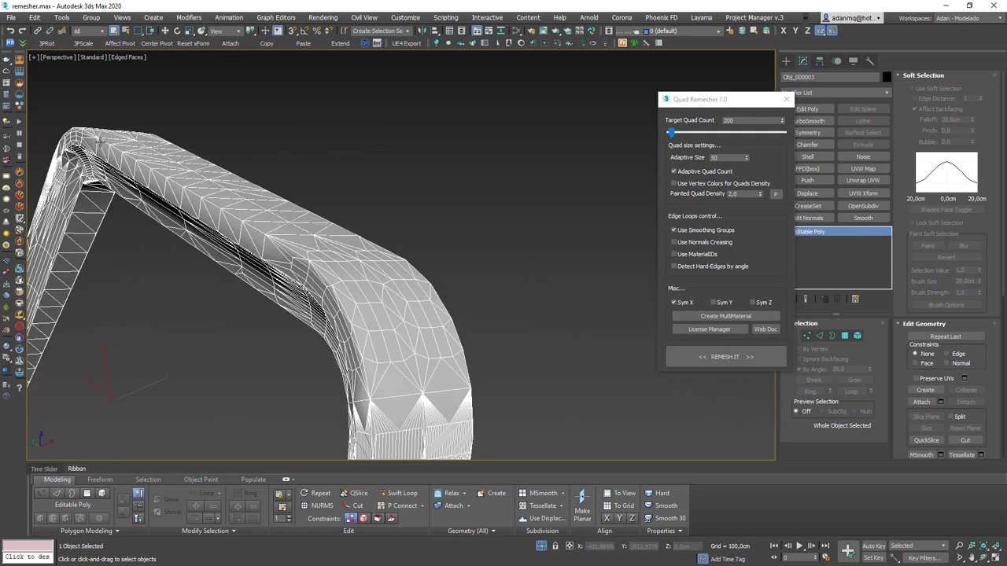
key(F4)
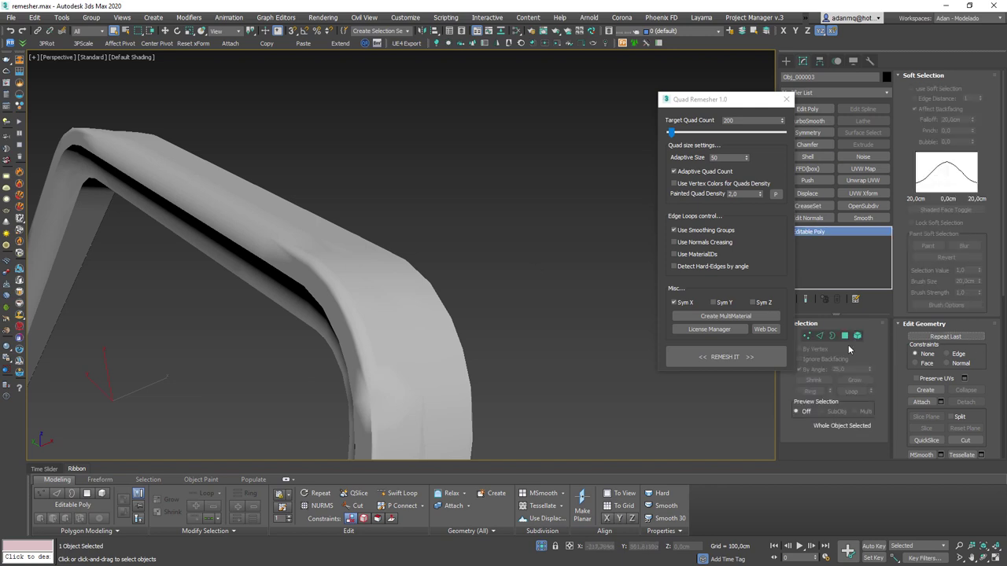
click(208, 202)
- Select the narrow edge strip, then the whole top face of the frame
click(209, 217)
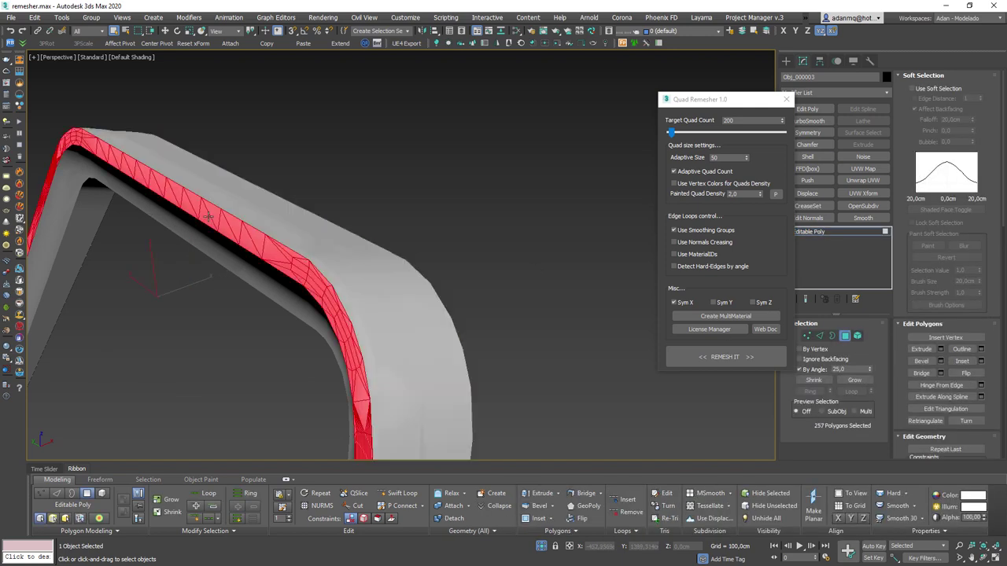
scroll(972, 171, down, 5)
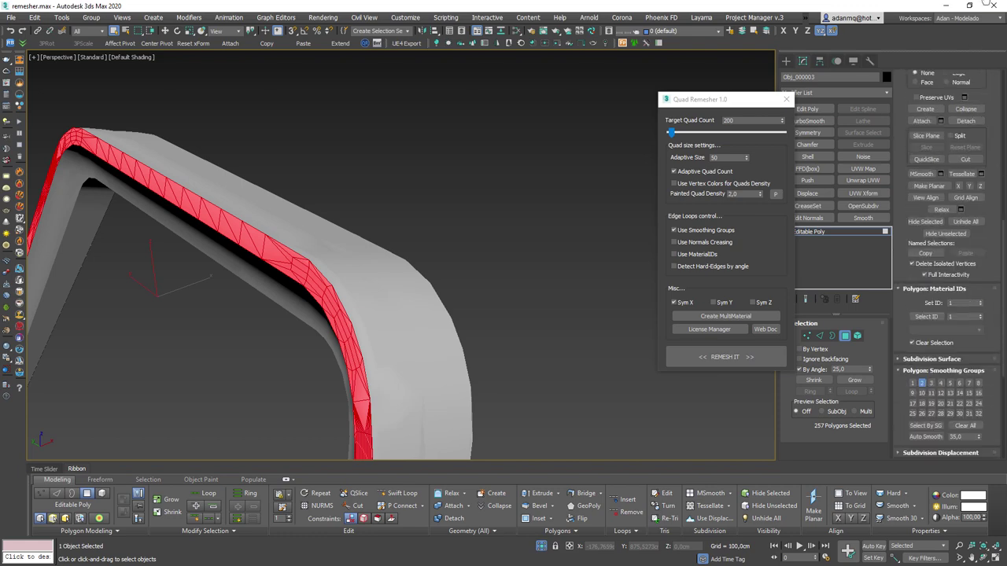
click(274, 208)
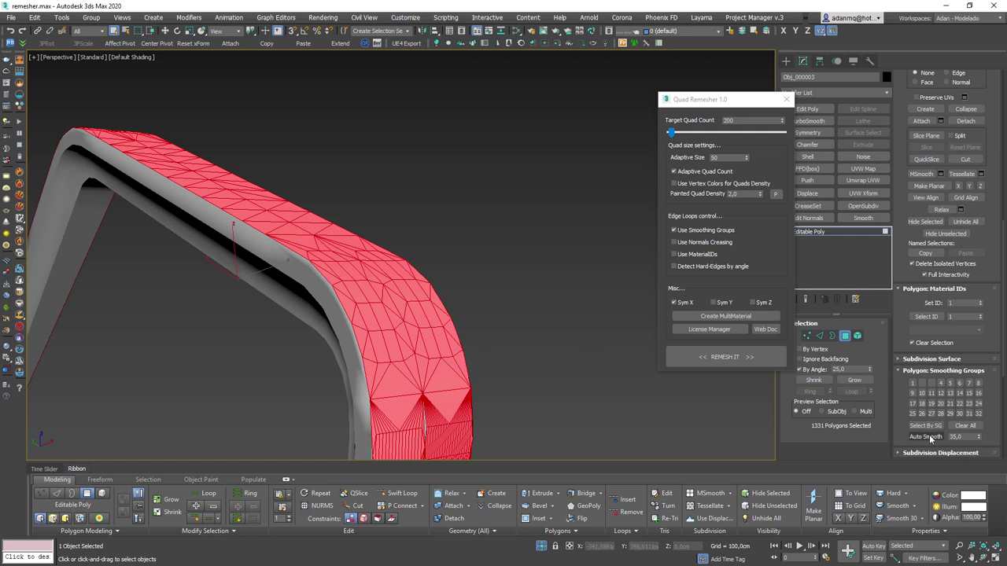
- Select the frame polygons in smoothing group 1 and inspect them with wireframe shown
click(925, 426)
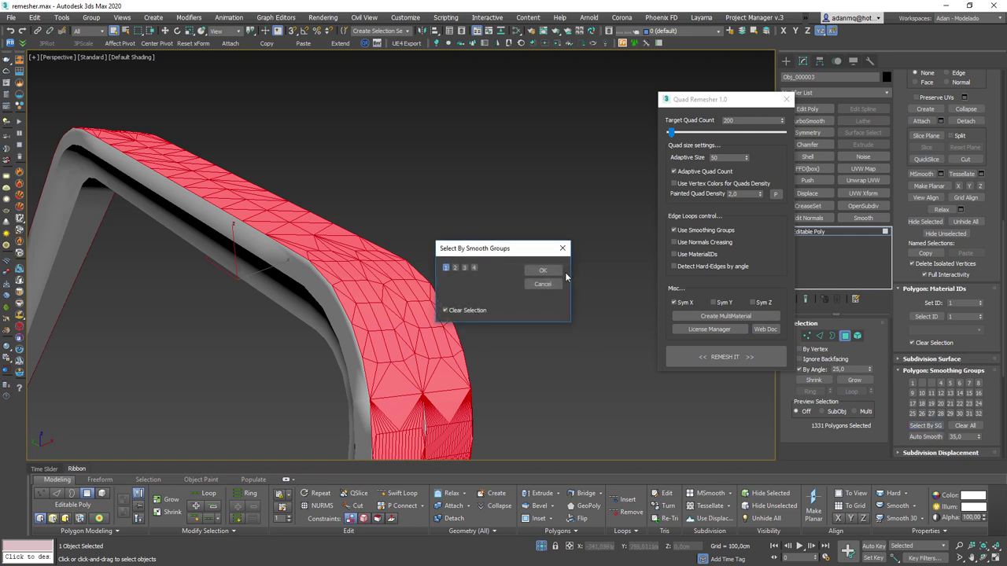
click(542, 270)
mouse_move(359, 332)
alt+middle_down()
mouse_move(224, 255)
mouse_move(298, 225)
mouse_move(402, 248)
mouse_move(328, 281)
alt+middle_up()
scroll(355, 261, up, 5)
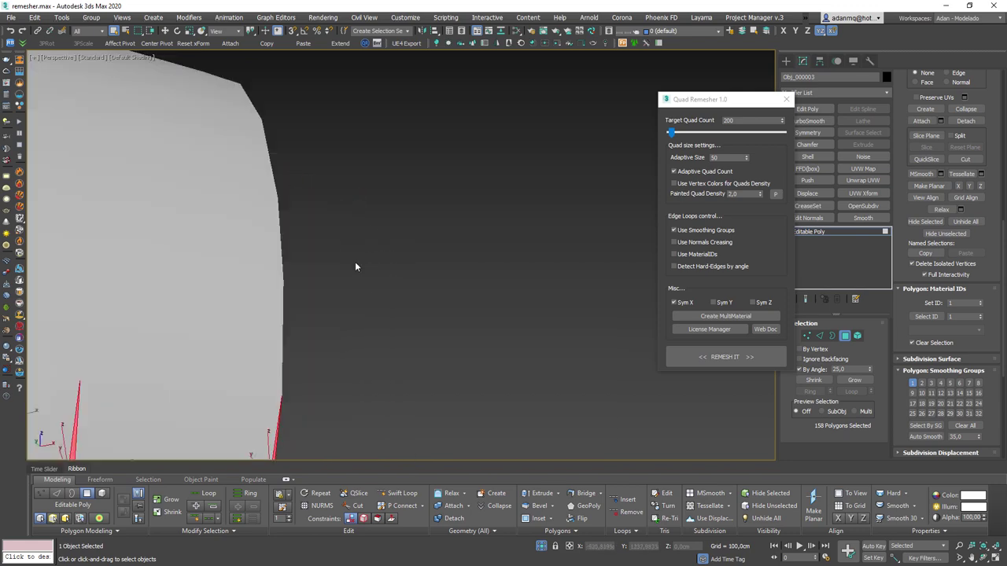
scroll(271, 308, down, 2)
scroll(231, 315, down, 5)
key(F4)
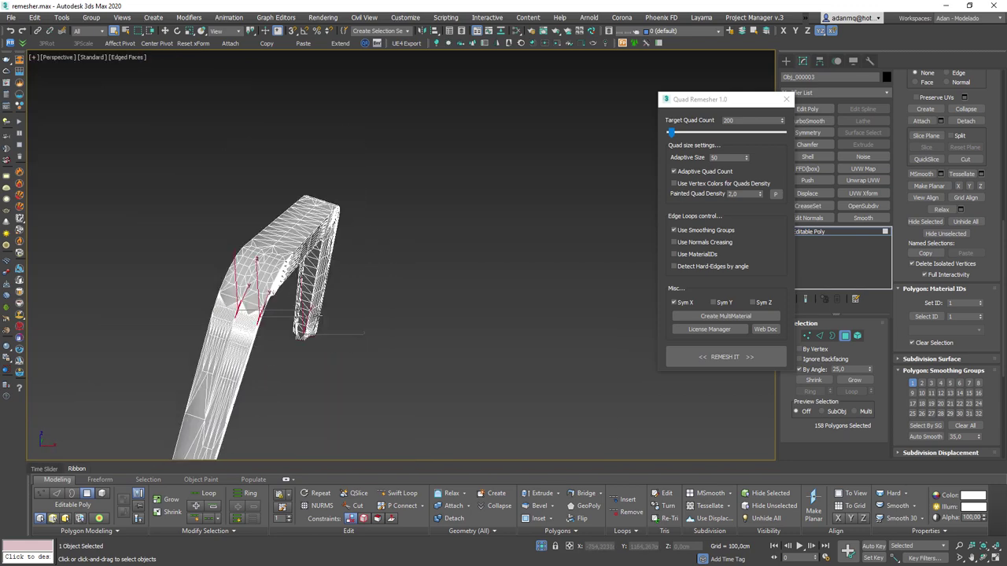
scroll(367, 302, down, 3)
scroll(312, 306, down, 3)
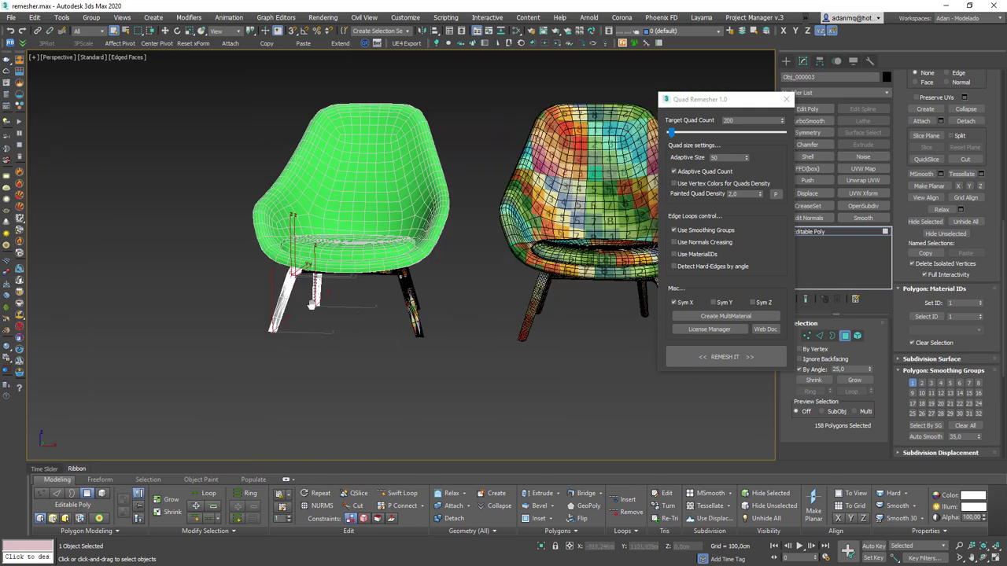
scroll(253, 281, up, 3)
scroll(288, 323, up, 3)
- Select polygons on the frame's left side, then return to object level
right_click(282, 304)
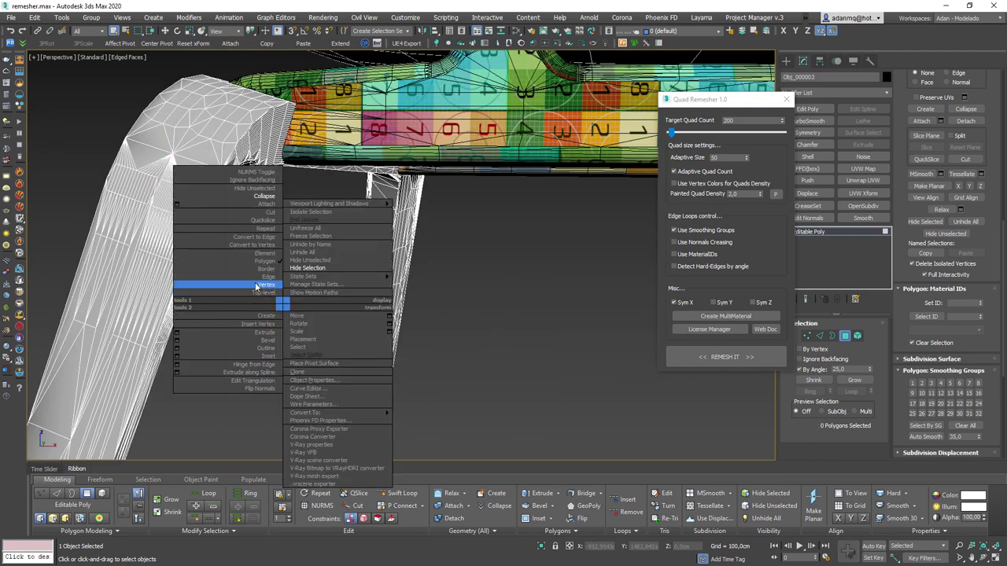
click(228, 189)
click(186, 151)
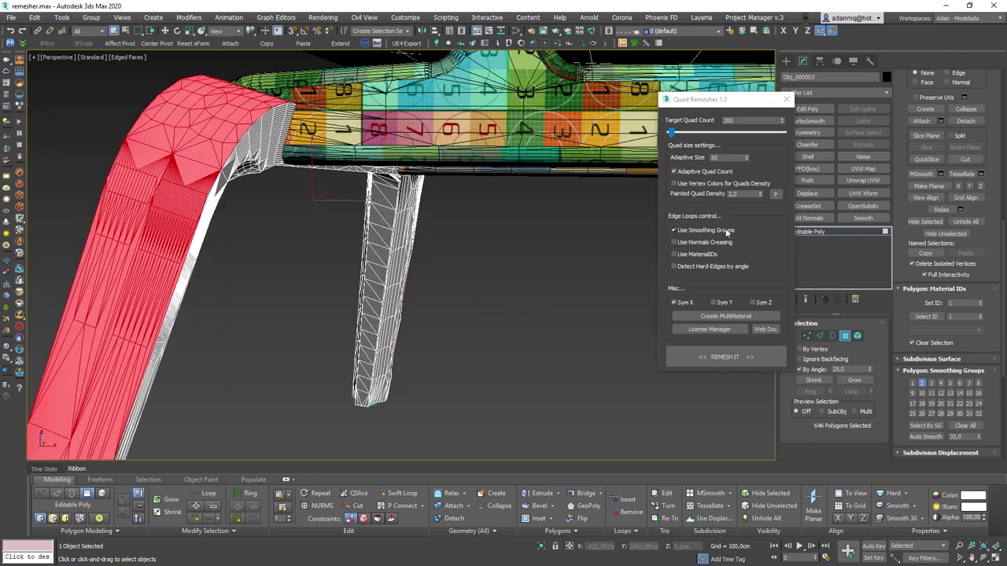
click(846, 336)
scroll(276, 307, down, 3)
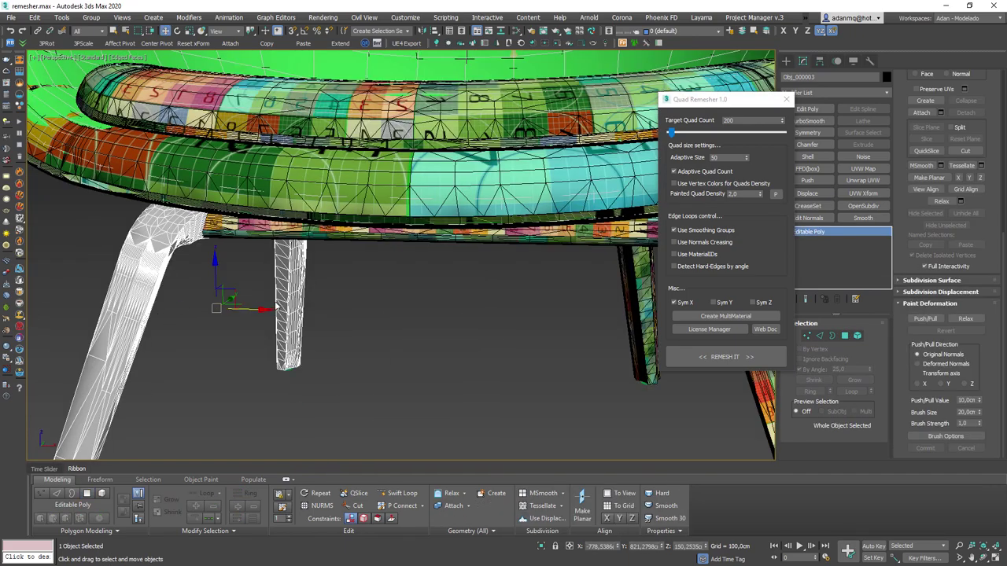
scroll(251, 309, down, 4)
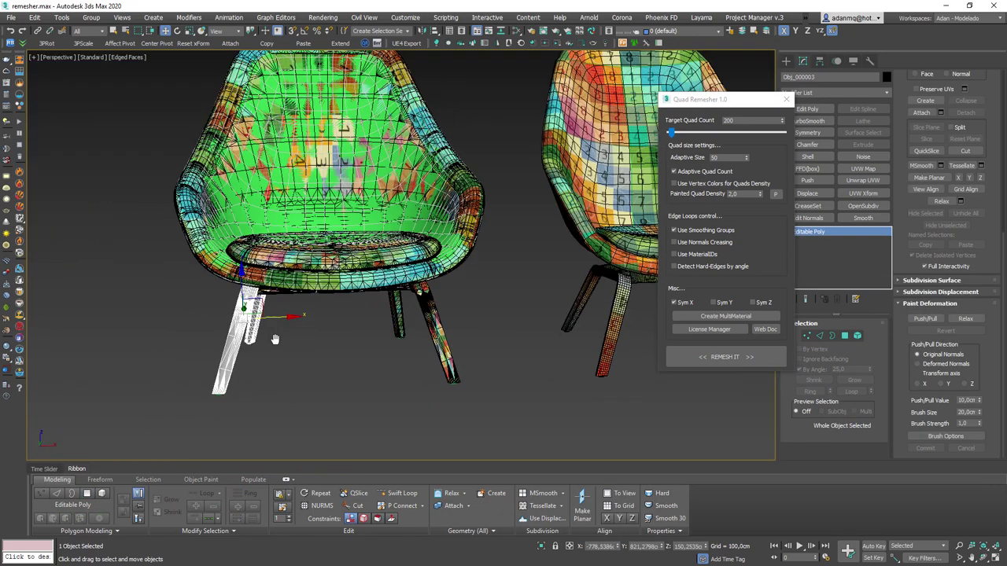
scroll(268, 313, down, 3)
scroll(432, 323, up, 3)
- Select the left front leg frame Obj_000003 instead of the right leg
click(425, 331)
scroll(425, 331, down, 3)
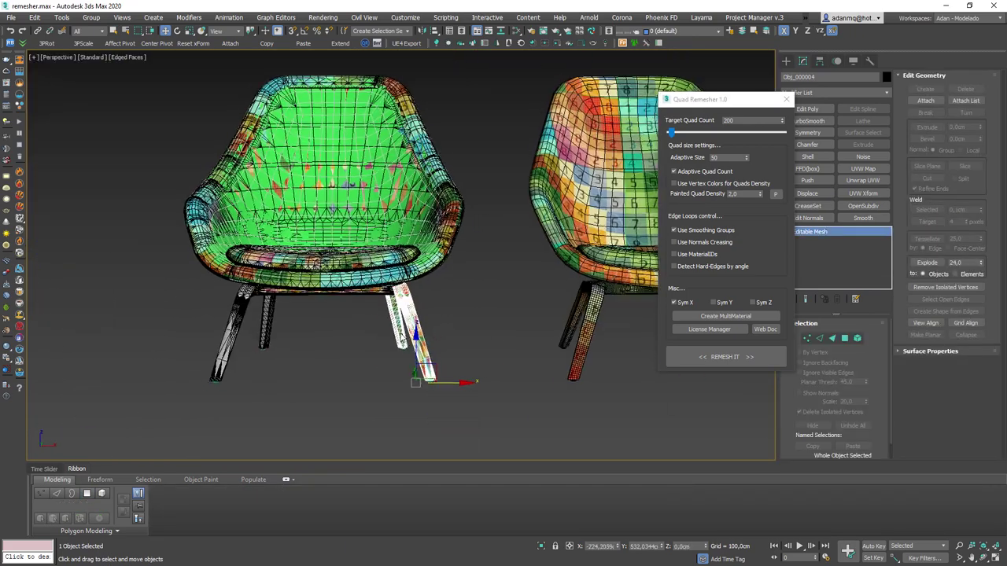
click(229, 330)
scroll(354, 276, down, 3)
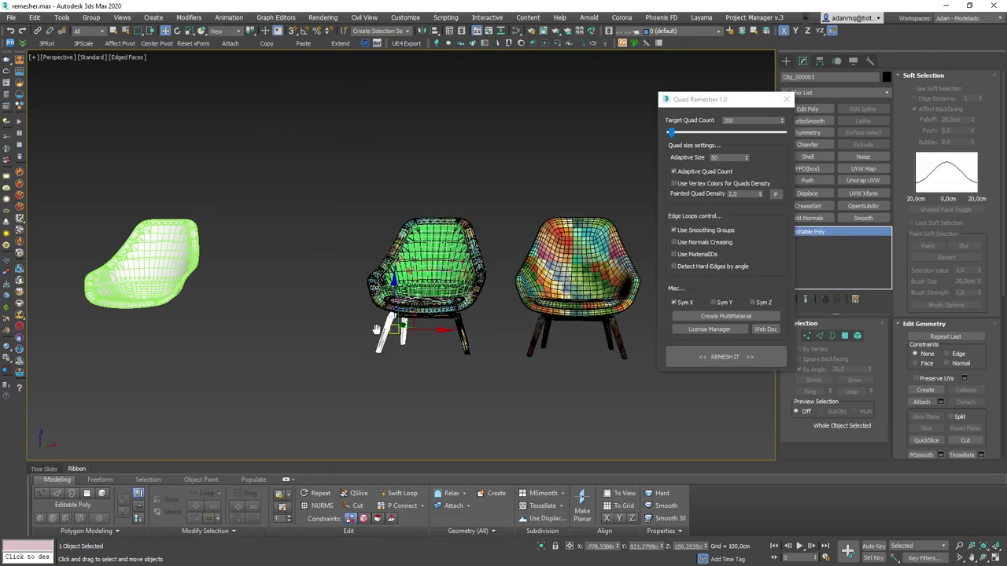
mouse_move(354, 276)
alt+middle_down()
mouse_move(409, 337)
mouse_move(445, 356)
mouse_move(354, 330)
alt+middle_up()
scroll(410, 336, up, 3)
scroll(410, 337, down, 3)
- Frame the leg with Z and orbit in close, toggling edged shading with F3/F4
key(z)
mouse_move(264, 305)
alt+middle_down()
mouse_move(287, 218)
mouse_move(265, 212)
mouse_move(275, 262)
mouse_move(306, 175)
mouse_move(507, 265)
mouse_move(451, 258)
mouse_move(474, 259)
alt+middle_up()
key(F3)
mouse_move(276, 240)
middle_down()
mouse_move(368, 179)
mouse_move(252, 279)
middle_up()
key(F4)
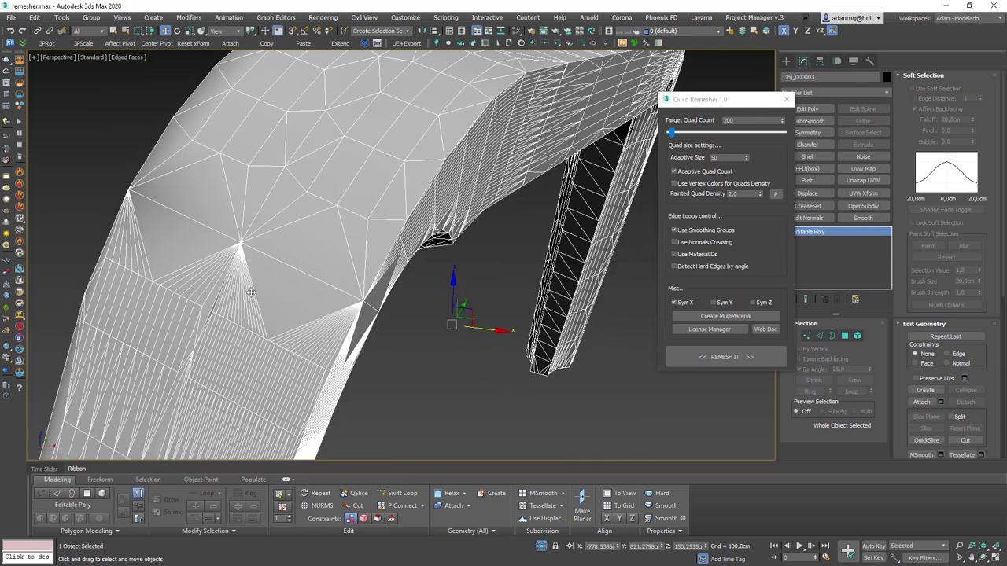
- Add a ProOptimizer modifier to the leg, calculate, and try 25% vertices
drag(733, 110, 689, 80)
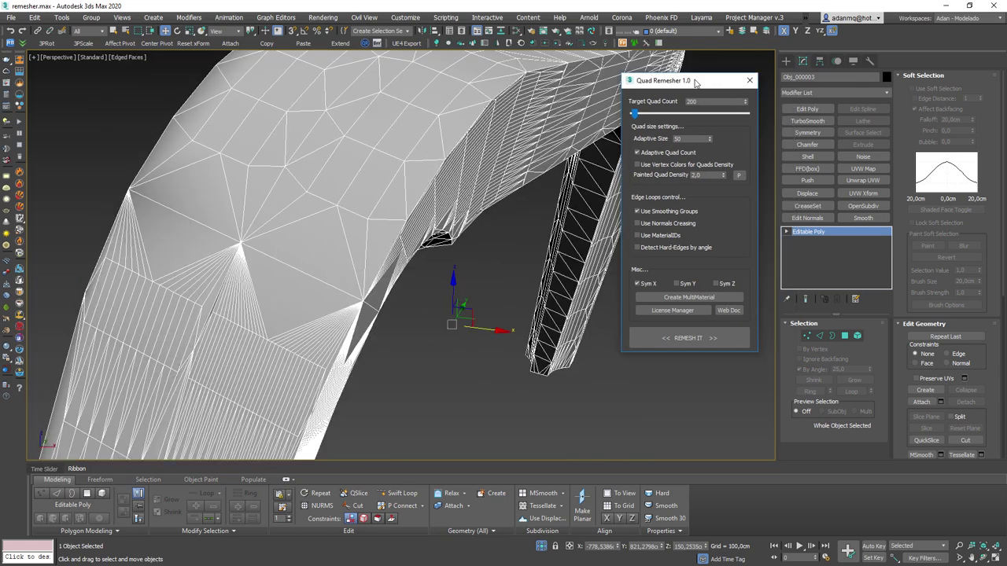
click(862, 95)
text(pro)
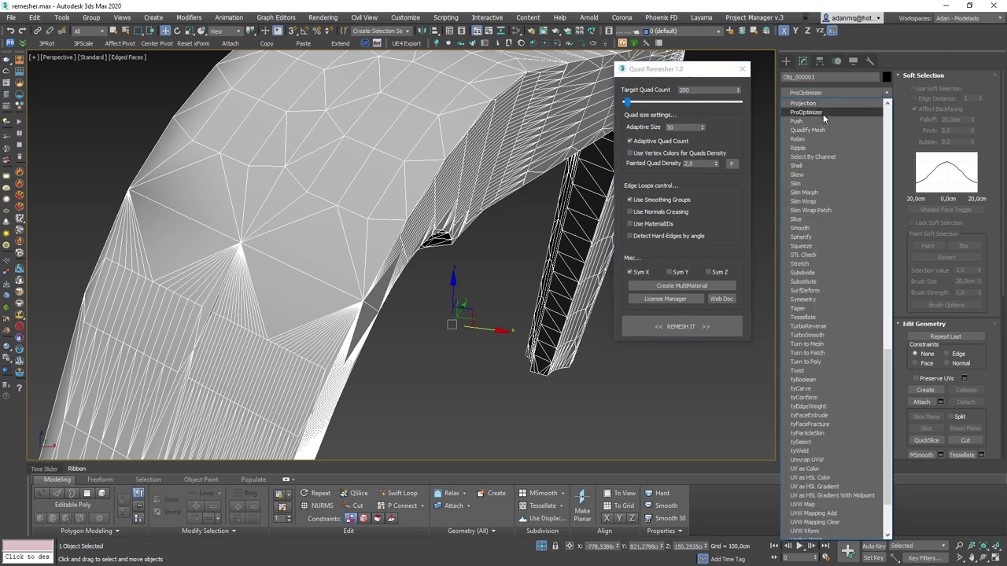
click(809, 112)
click(827, 362)
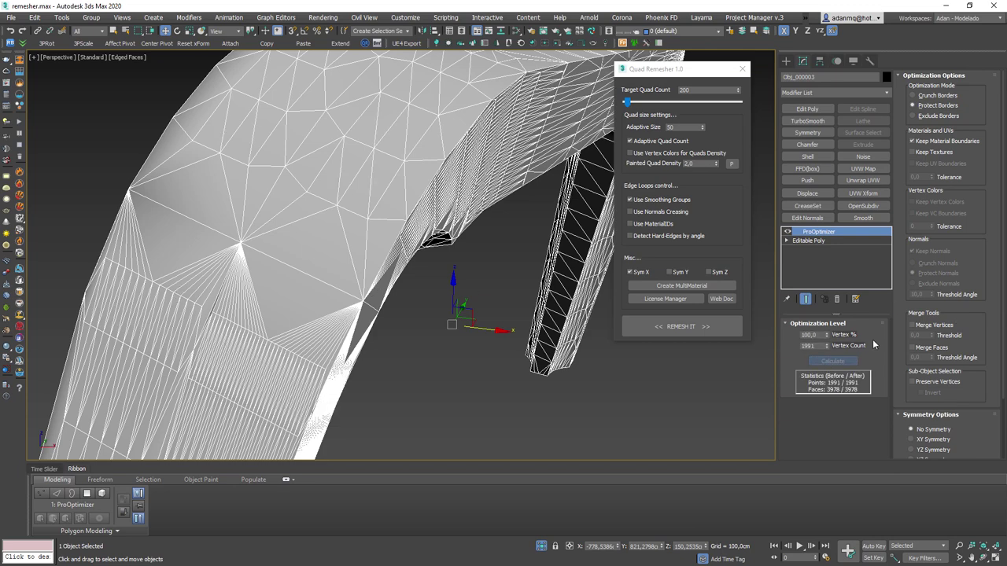
text(25)
key(Return)
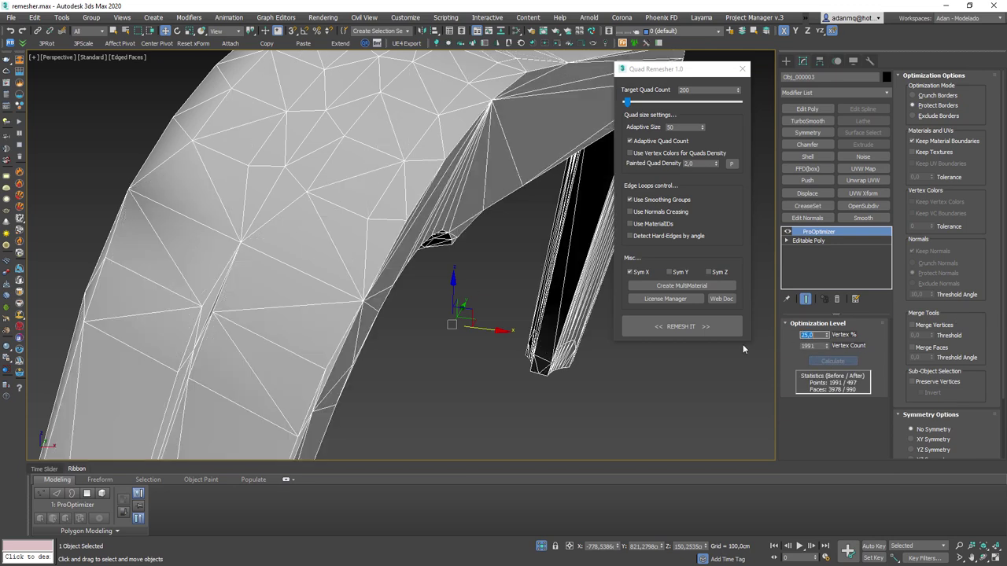
- Try 50% vertices and compare the optimized frame with the original mesh
scroll(321, 288, down, 4)
mouse_move(322, 288)
alt+middle_down()
mouse_move(367, 267)
mouse_move(353, 265)
mouse_move(344, 280)
mouse_move(343, 241)
mouse_move(272, 257)
mouse_move(227, 172)
alt+middle_up()
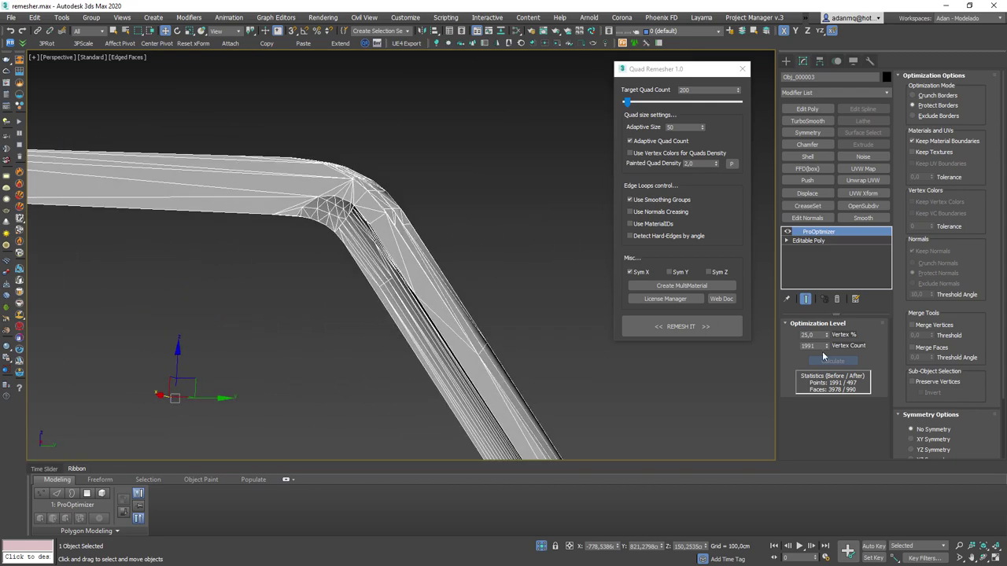
text(50)
key(Return)
mouse_move(357, 311)
alt+middle_down()
mouse_move(269, 261)
mouse_move(429, 276)
mouse_move(464, 252)
alt+middle_up()
click(786, 233)
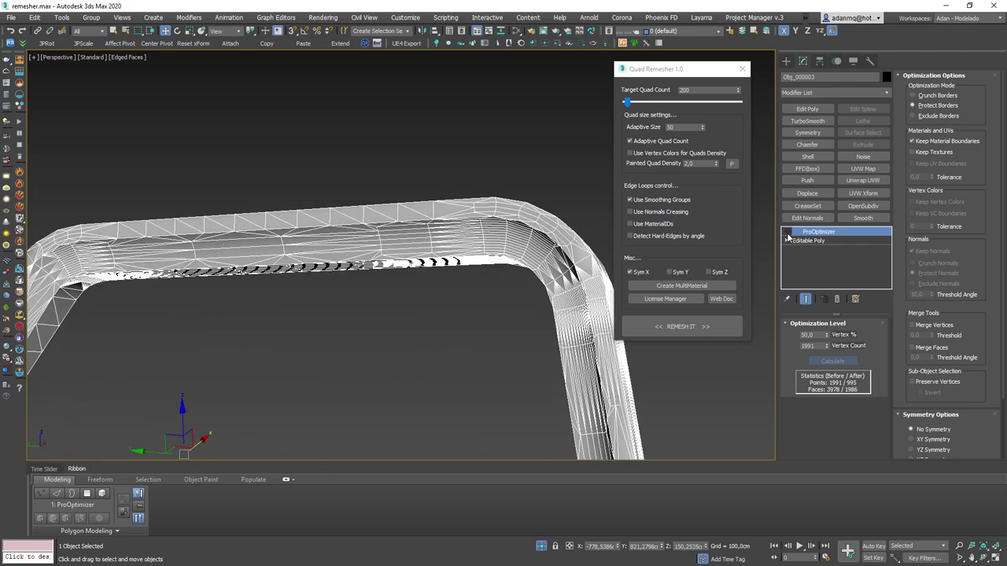
click(787, 233)
click(787, 233)
click(786, 233)
mouse_move(417, 259)
alt+middle_down()
mouse_move(407, 272)
mouse_move(413, 333)
mouse_move(423, 252)
mouse_move(273, 268)
mouse_move(321, 292)
alt+middle_up()
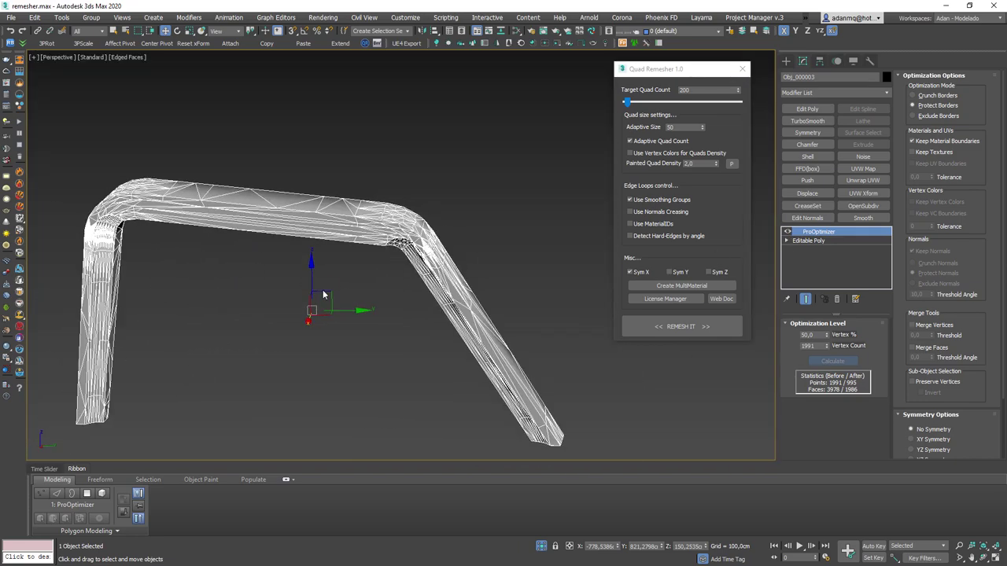
- Enable Merge Vertices, recalculate, and set Vertex % to 30 (597 points, 1190 faces)
scroll(321, 292, up, 3)
scroll(399, 225, up, 2)
scroll(485, 167, up, 3)
scroll(486, 166, up, 2)
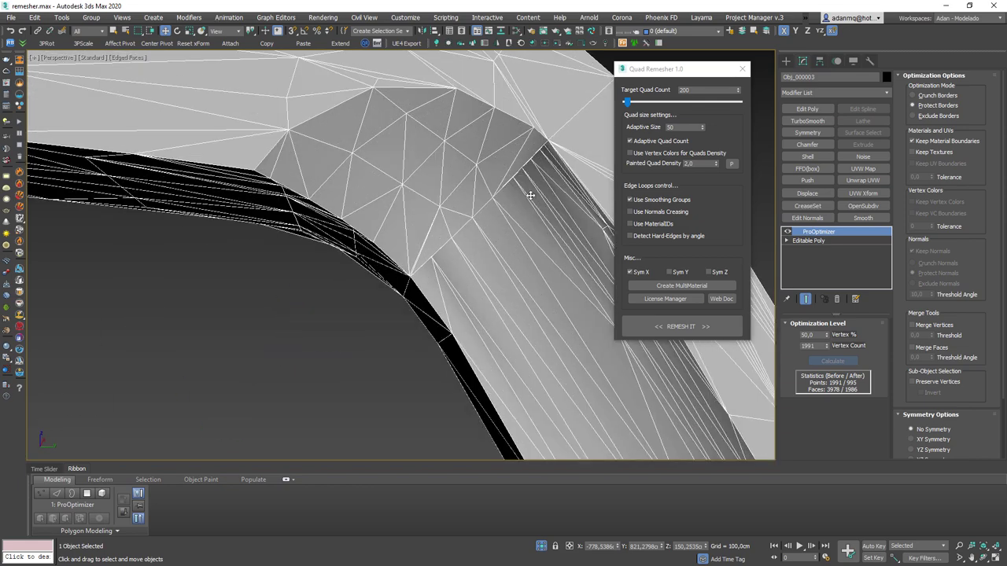
scroll(530, 194, up, 1)
scroll(496, 209, up, 2)
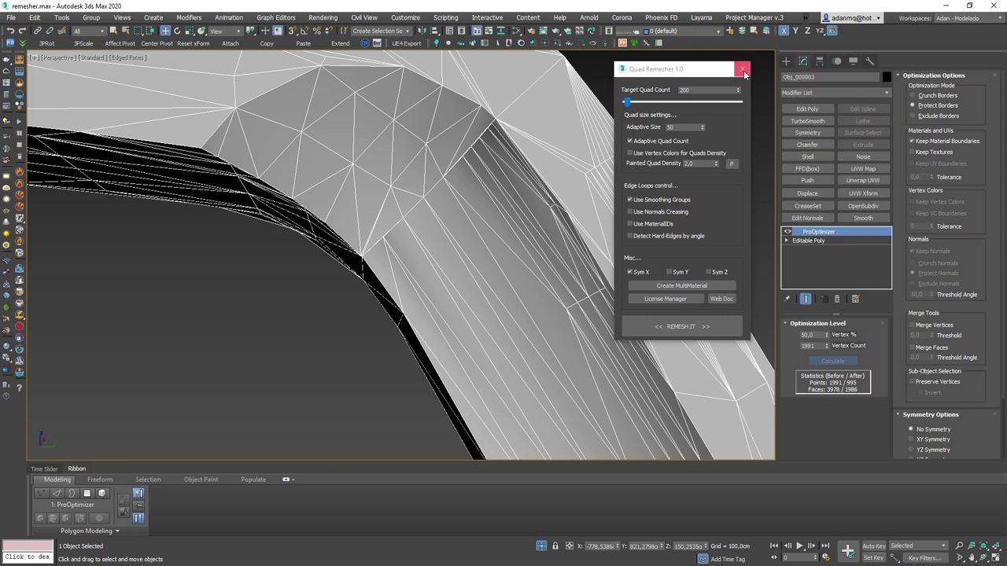
click(920, 330)
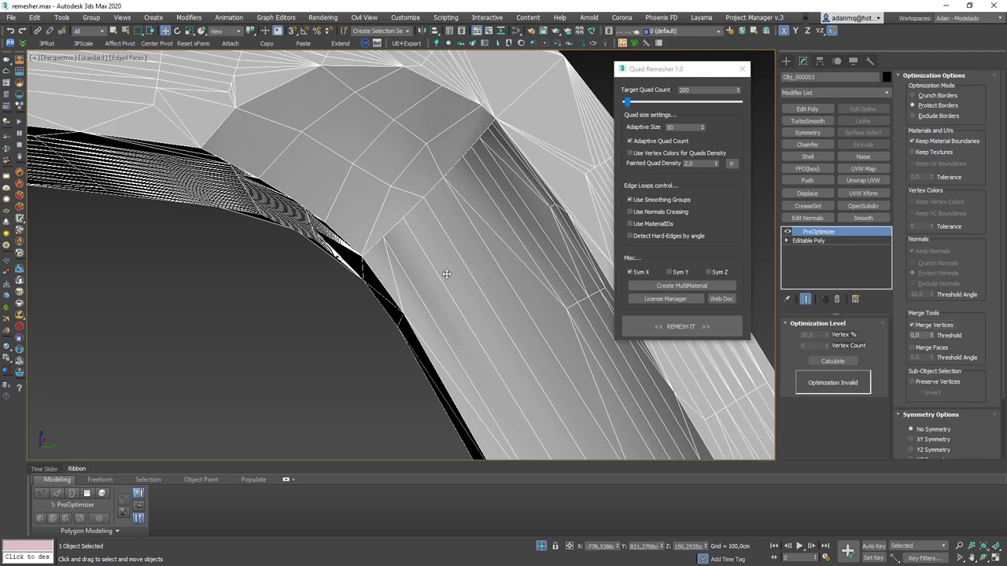
scroll(354, 229, down, 2)
mouse_move(354, 229)
alt+middle_down()
mouse_move(355, 245)
mouse_move(491, 246)
alt+middle_up()
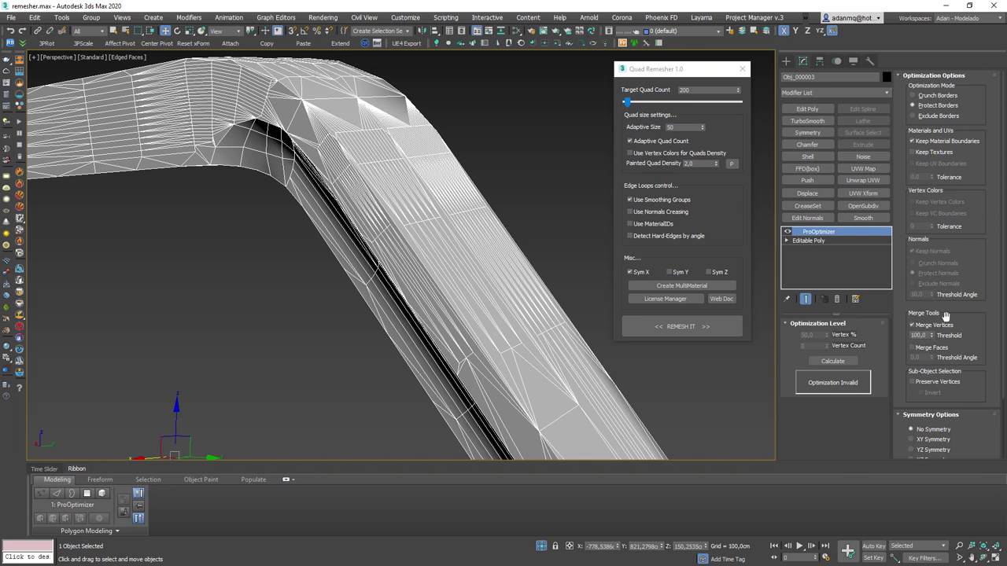
click(846, 364)
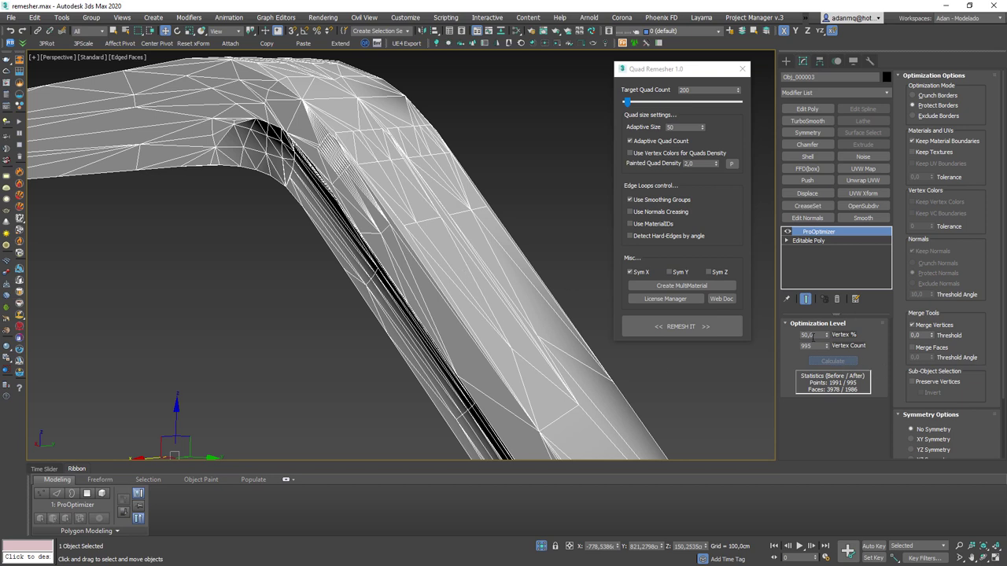
text(30)
key(Return)
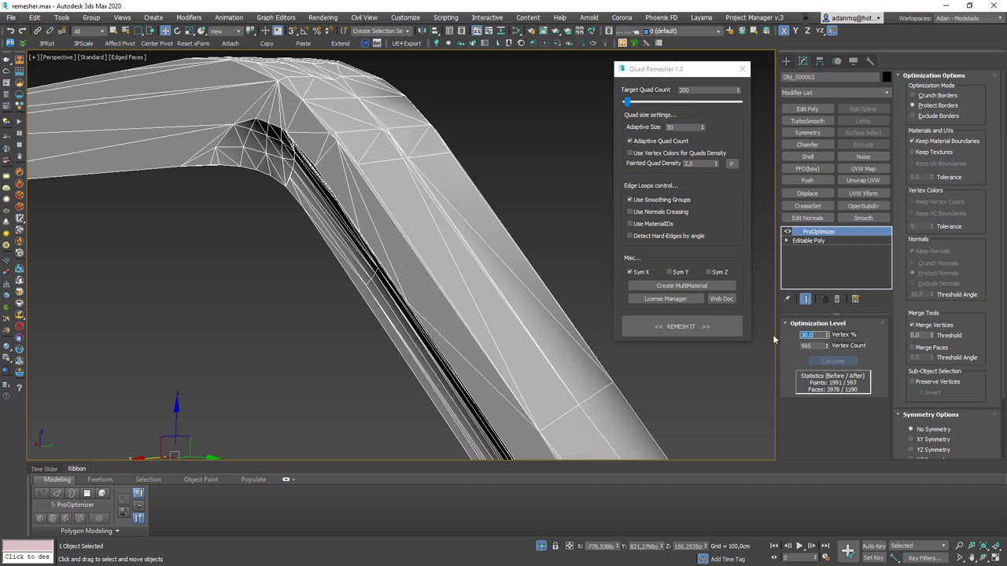
- Inspect the 30% result with edges shown and add an Edit Poly modifier on top
scroll(177, 166, down, 5)
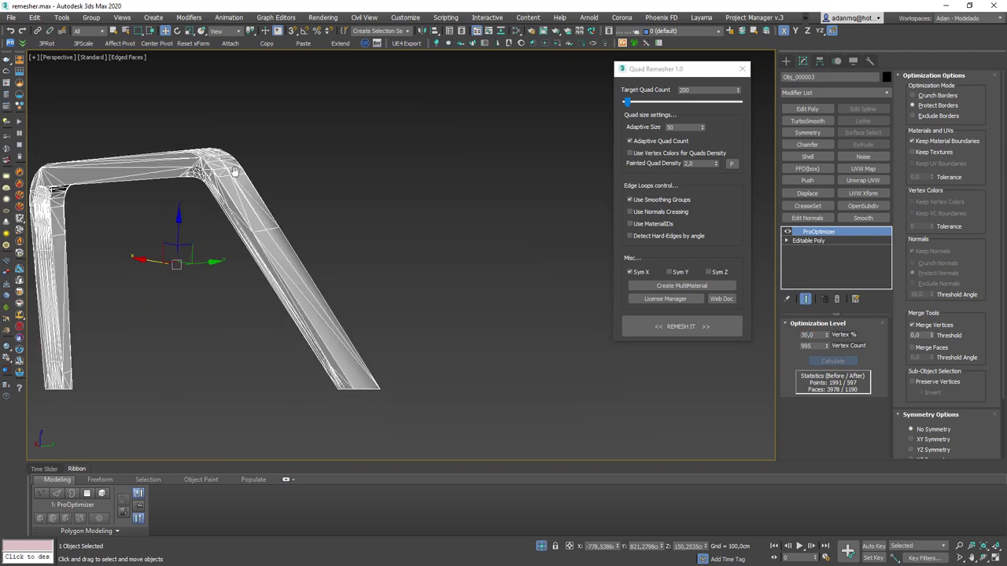
scroll(341, 171, up, 4)
scroll(358, 178, down, 4)
mouse_move(360, 180)
alt+middle_down()
mouse_move(175, 237)
mouse_move(157, 120)
mouse_move(158, 192)
mouse_move(175, 213)
mouse_move(332, 232)
mouse_move(193, 225)
mouse_move(98, 194)
alt+middle_up()
key(F4)
key(F4)
scroll(133, 211, up, 2)
scroll(199, 194, up, 3)
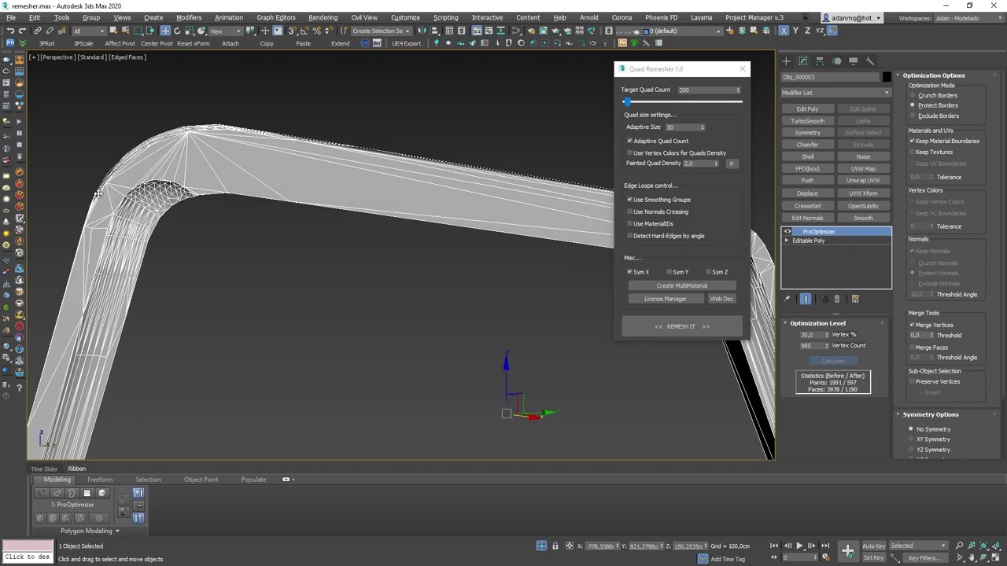
click(808, 109)
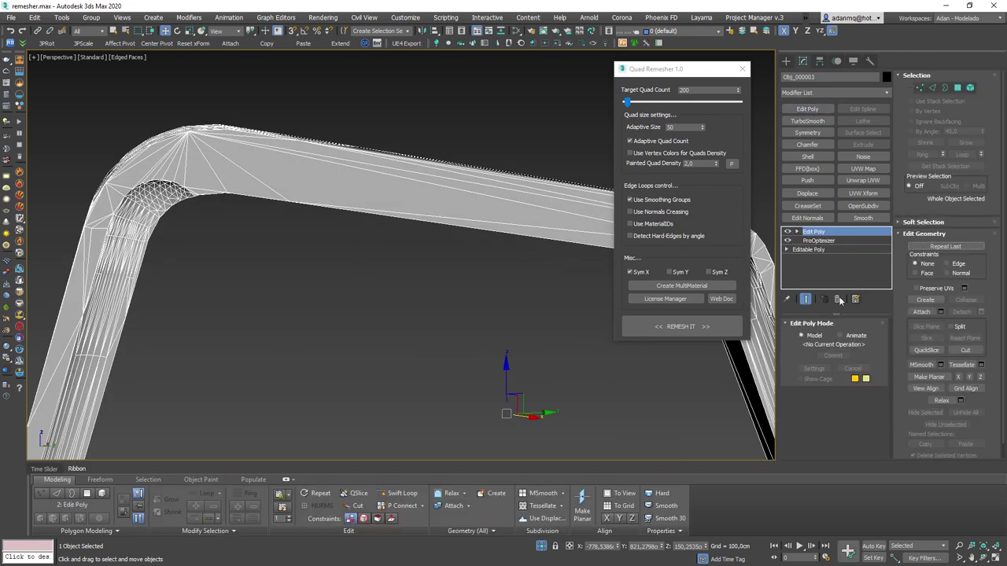
- In Polygon mode, select the polygons on the frame's top surface
click(957, 87)
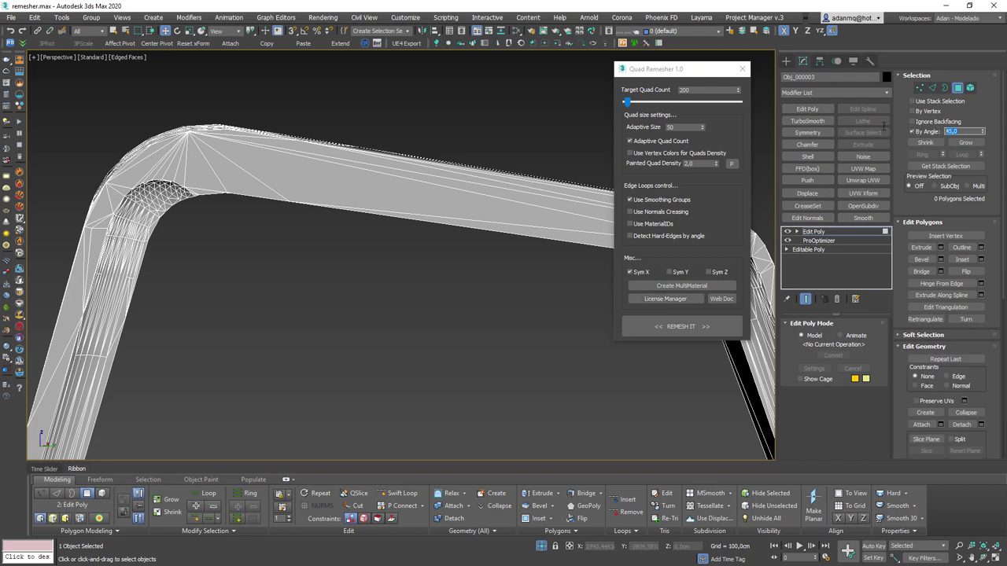
click(964, 131)
text(5)
click(310, 163)
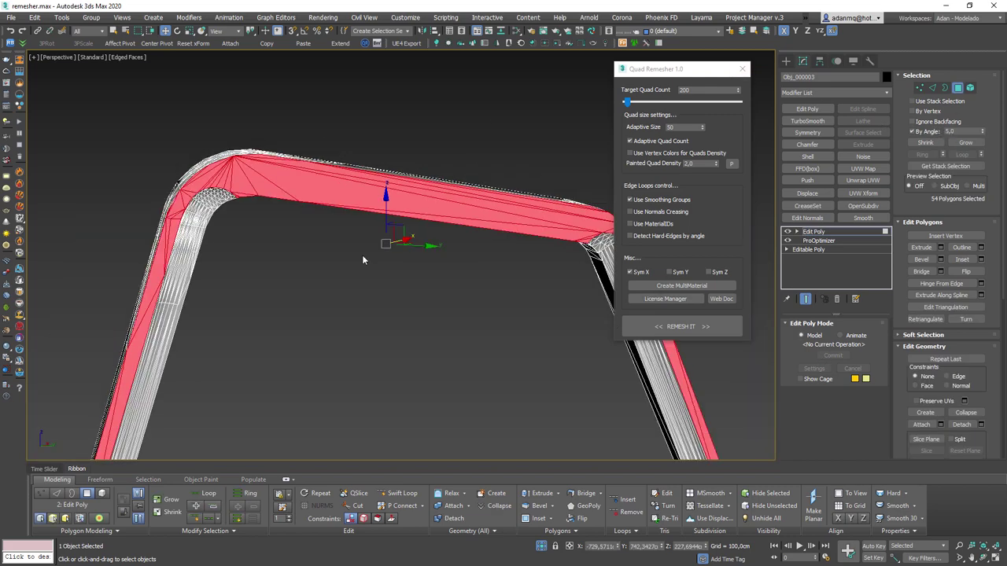
alt+middle_drag(361, 255, 392, 228)
scroll(392, 233, up, 5)
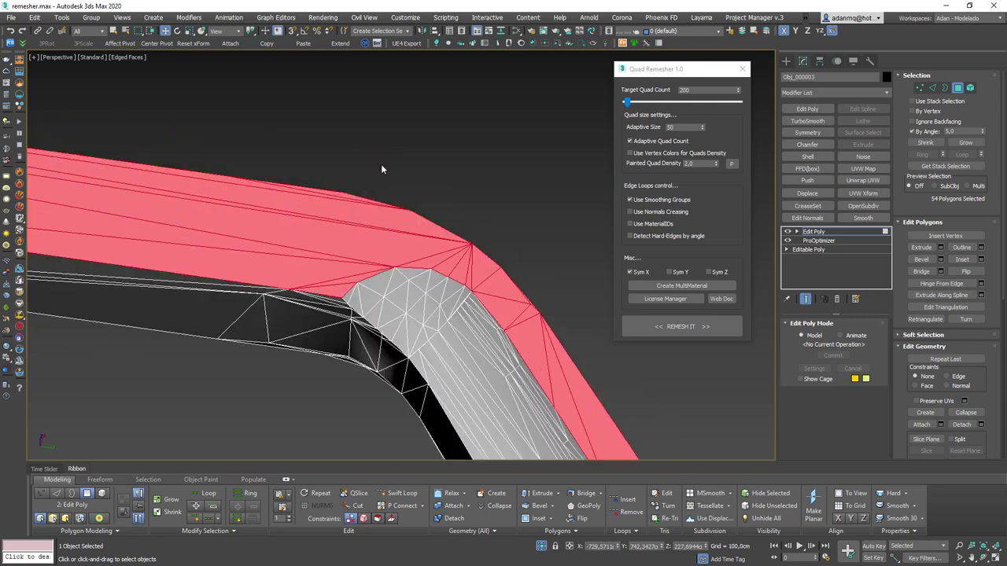
mouse_move(383, 168)
alt+middle_down()
mouse_move(292, 196)
mouse_move(433, 218)
alt+middle_up()
scroll(399, 194, up, 4)
scroll(392, 189, up, 3)
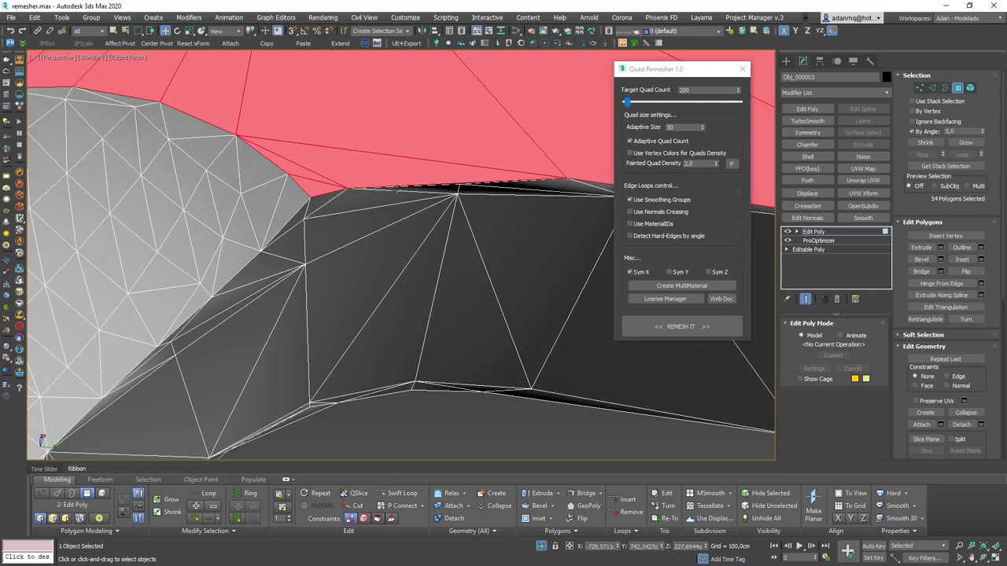
mouse_move(392, 188)
alt+middle_down()
mouse_move(366, 264)
mouse_move(517, 312)
alt+middle_up()
scroll(367, 265, down, 3)
scroll(380, 249, down, 5)
scroll(517, 312, up, 4)
- Extend the selection along the top bar and clear its smoothing groups
ctrl+click(464, 256)
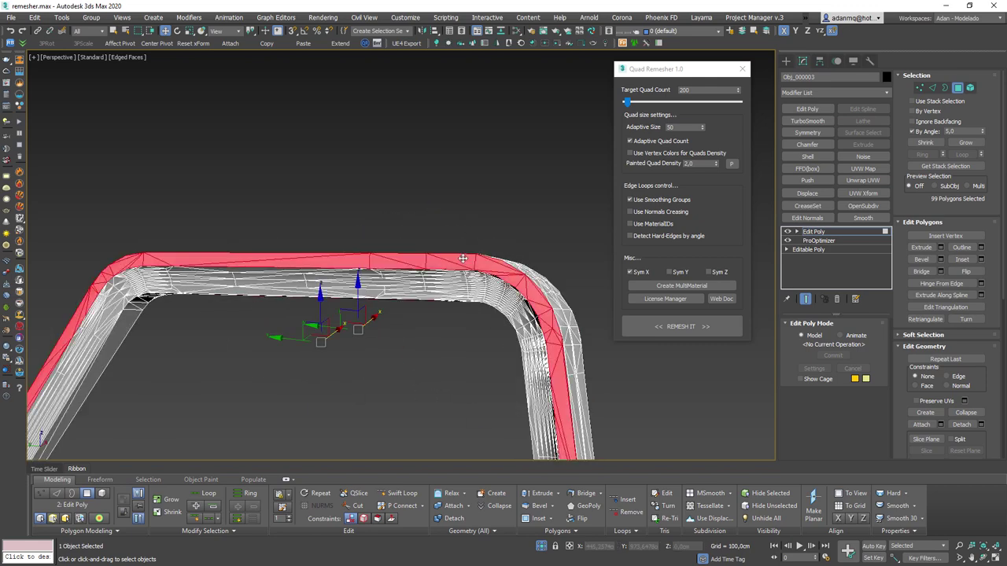
scroll(463, 256, down, 5)
mouse_move(463, 255)
alt+middle_down()
mouse_move(535, 271)
mouse_move(509, 256)
mouse_move(338, 248)
alt+middle_up()
scroll(994, 415, down, 5)
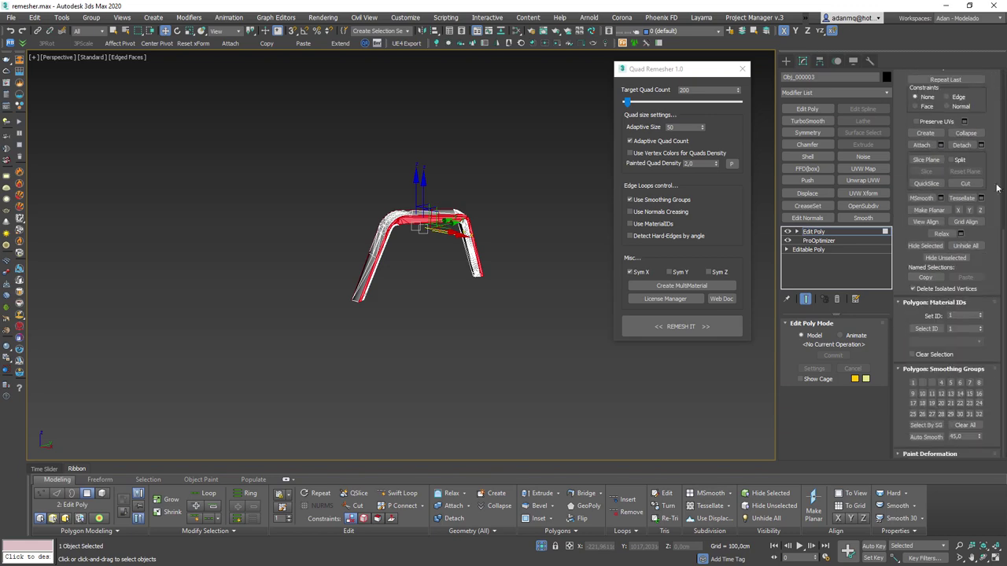
click(949, 418)
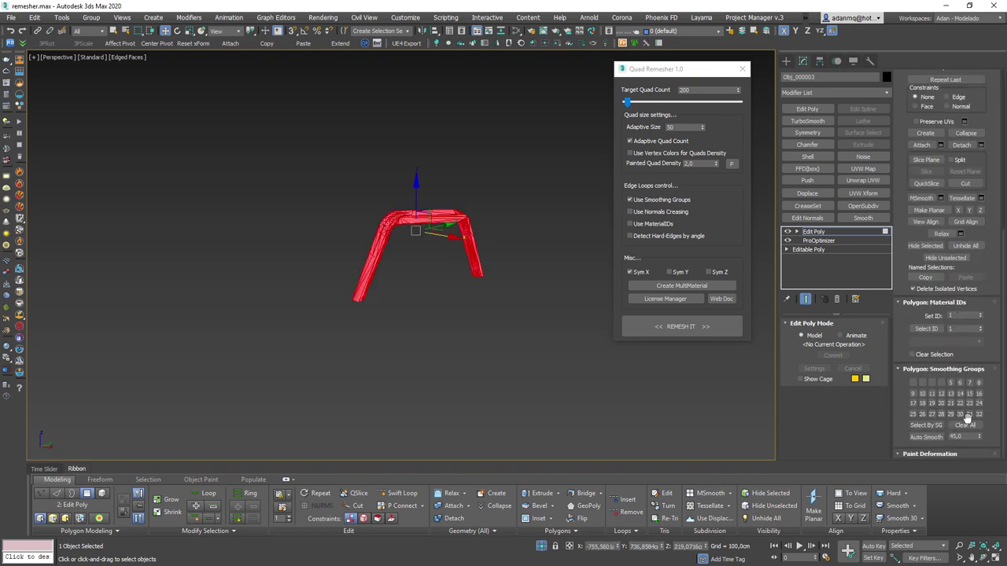
click(966, 425)
scroll(443, 196, up, 5)
scroll(603, 411, up, 3)
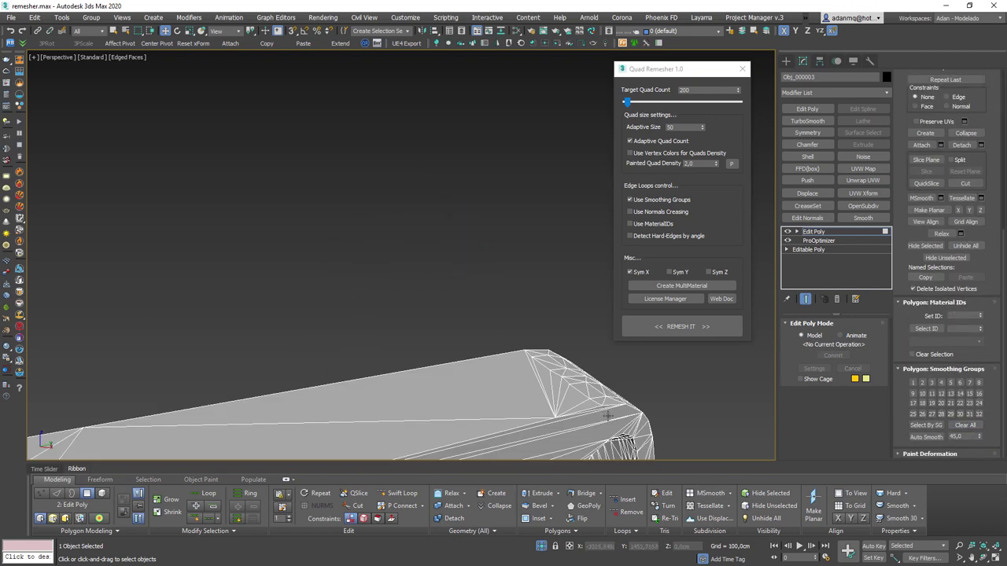
scroll(608, 416, down, 5)
- Grow the polygon selection along the frame's sides to 269 polygons
mouse_move(370, 260)
alt+middle_down()
mouse_move(416, 251)
mouse_move(341, 188)
alt+middle_up()
scroll(393, 259, up, 5)
scroll(406, 279, up, 3)
scroll(367, 225, up, 3)
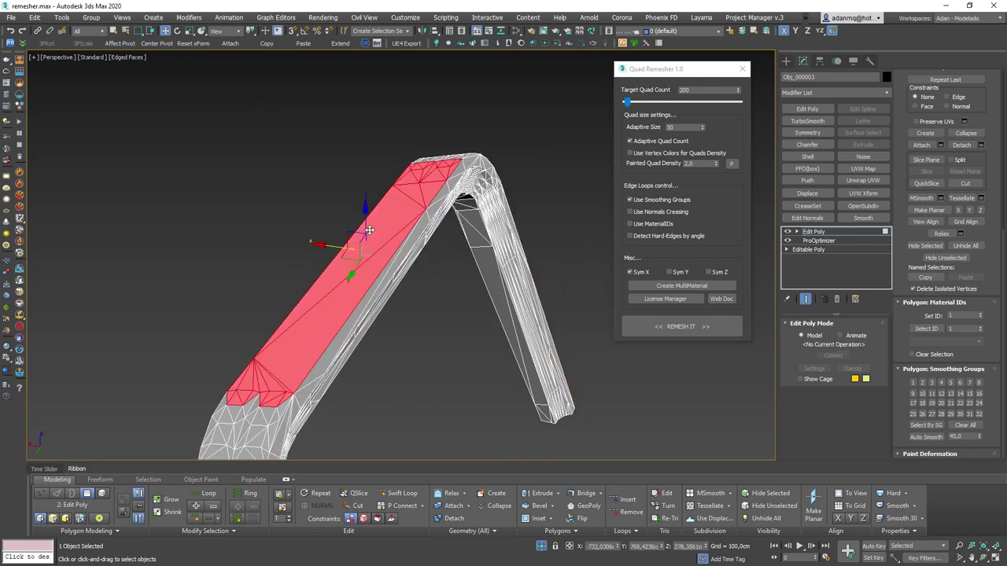
mouse_move(366, 225)
alt+middle_down()
mouse_move(378, 277)
mouse_move(393, 282)
alt+middle_up()
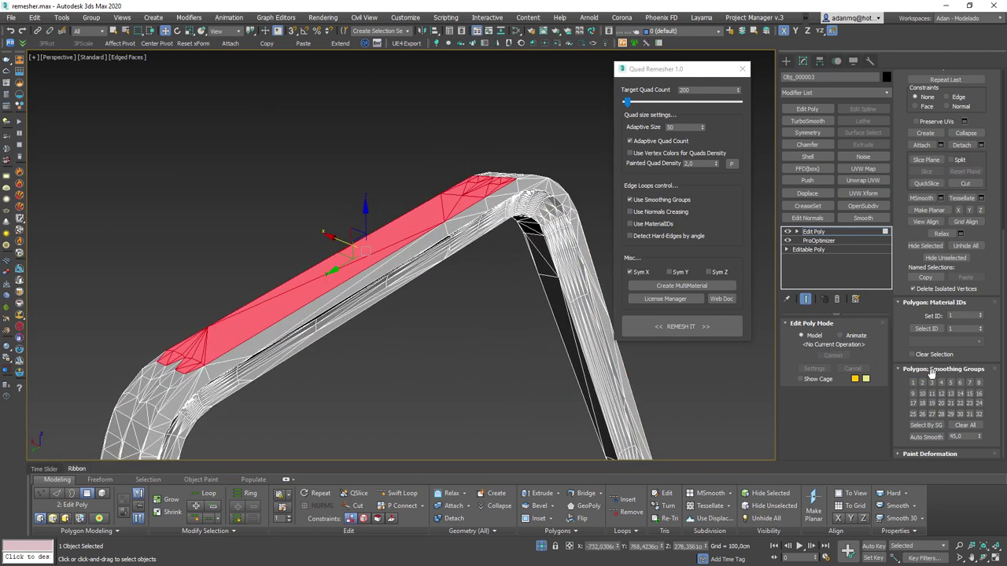
scroll(968, 126, up, 4)
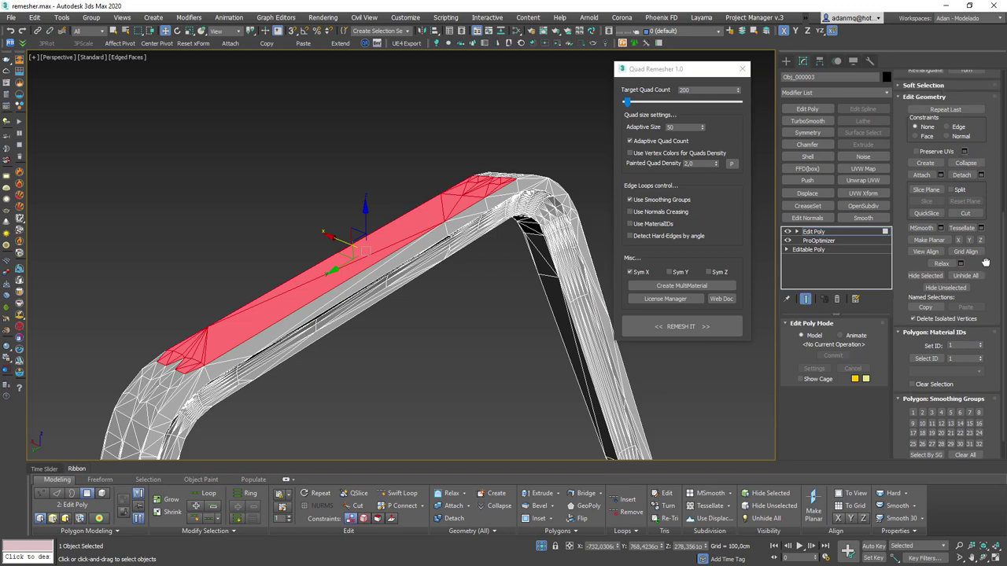
scroll(978, 152, up, 4)
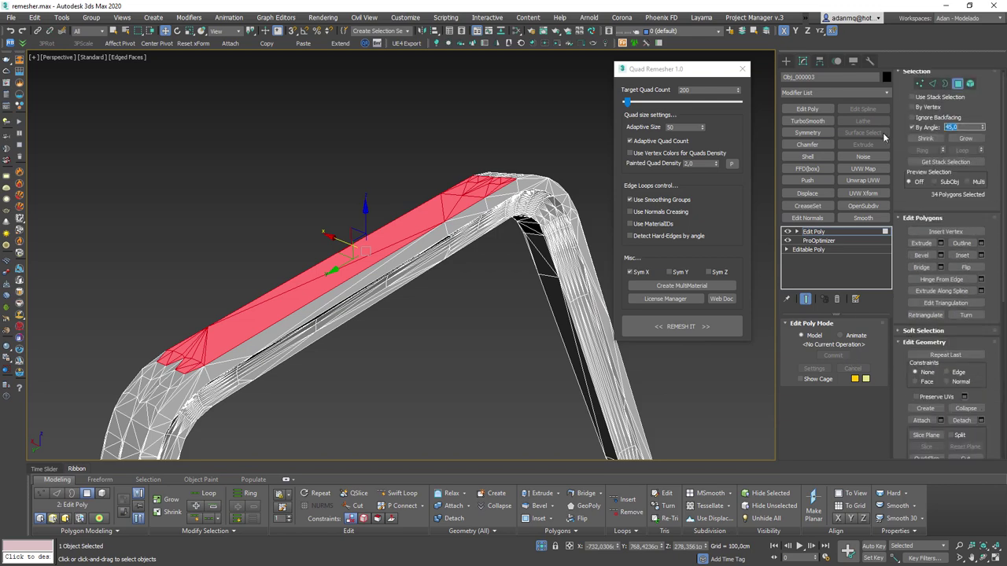
click(464, 201)
scroll(417, 242, down, 5)
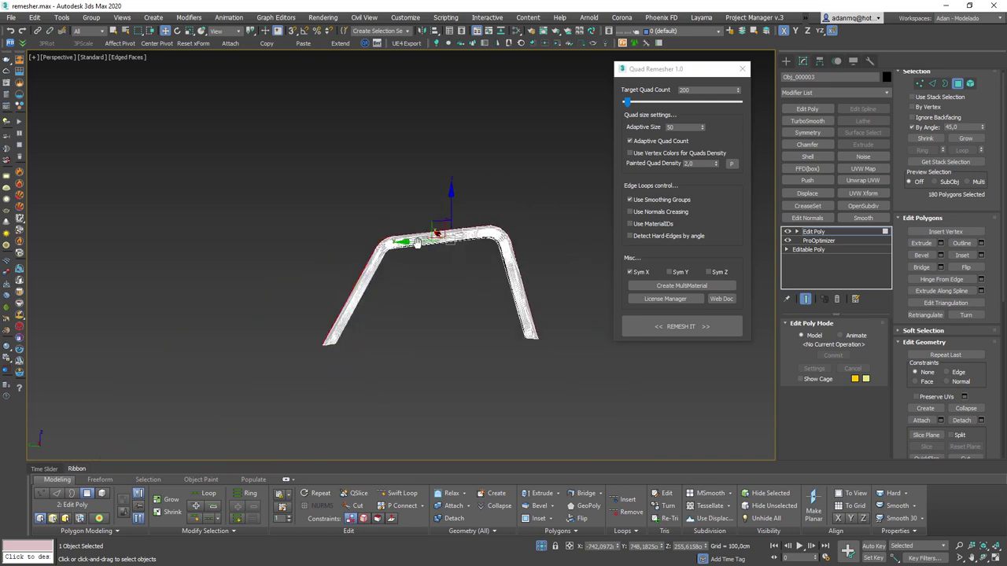
mouse_move(416, 242)
alt+middle_down()
mouse_move(385, 204)
mouse_move(522, 184)
mouse_move(504, 126)
mouse_move(483, 185)
mouse_move(321, 209)
mouse_move(346, 212)
alt+middle_up()
scroll(385, 205, up, 5)
scroll(385, 204, down, 3)
ctrl+click(523, 181)
- Assign the 269 selected side faces to smoothing group 2
scroll(511, 195, up, 2)
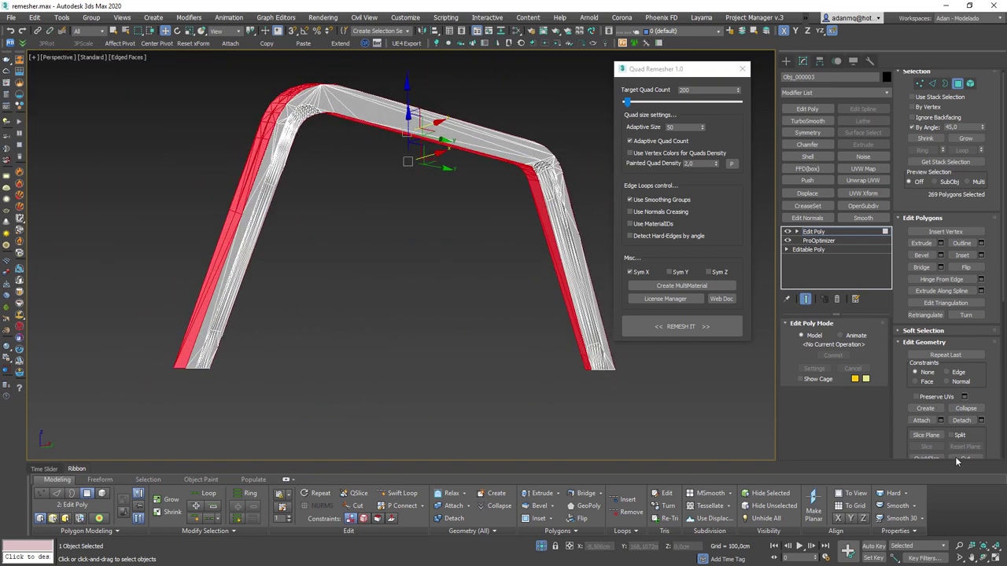
scroll(987, 400, down, 3)
scroll(937, 393, down, 2)
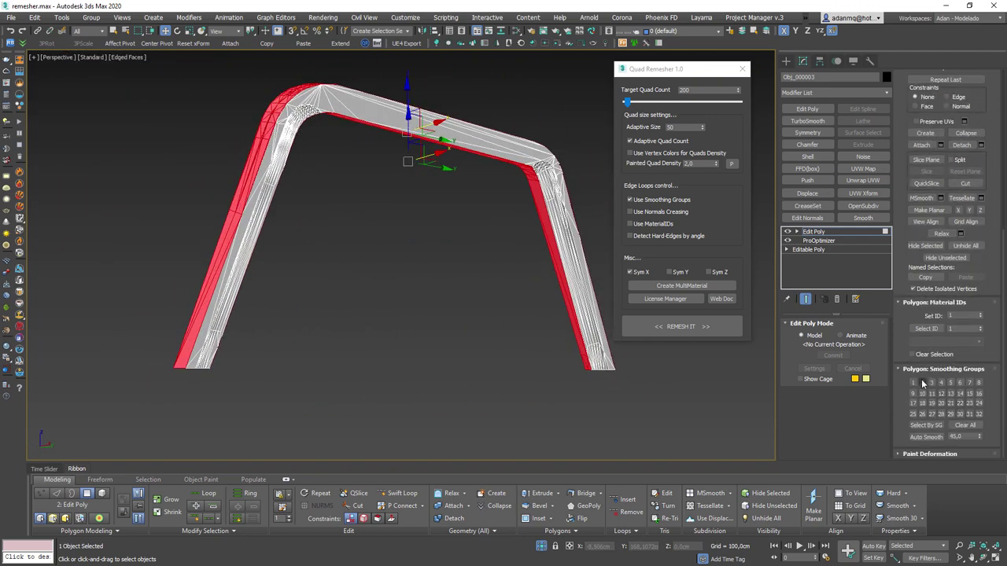
click(923, 383)
mouse_move(505, 267)
alt+middle_down()
mouse_move(321, 254)
mouse_move(289, 172)
mouse_move(478, 102)
mouse_move(256, 240)
alt+middle_up()
mouse_move(384, 281)
alt+middle_down()
mouse_move(395, 370)
mouse_move(513, 365)
alt+middle_up()
- Put the feet in smoothing group 3, invert the selection and set By Angle to 25°
click(933, 383)
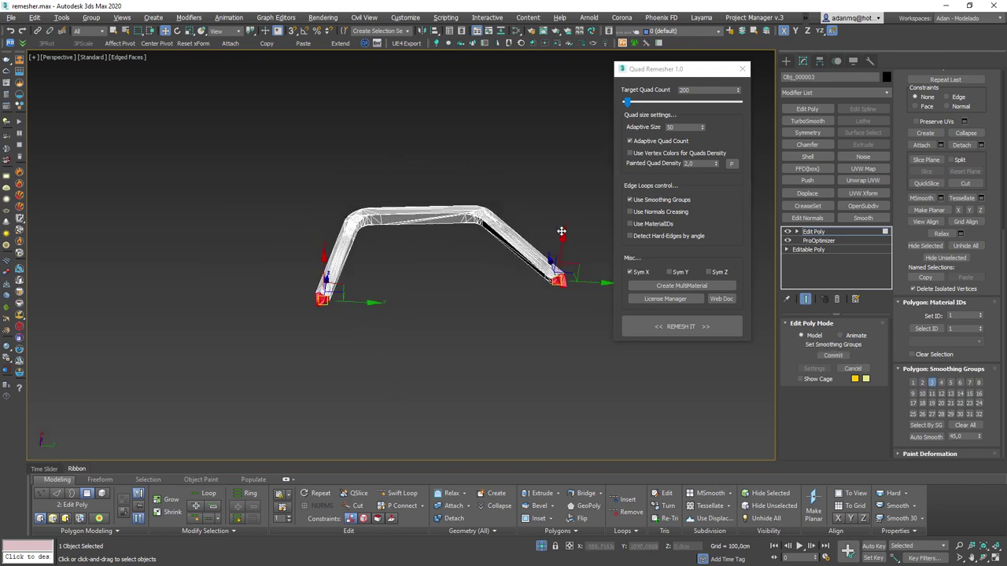
scroll(463, 216, up, 5)
key(ctrl+i)
scroll(389, 174, down, 5)
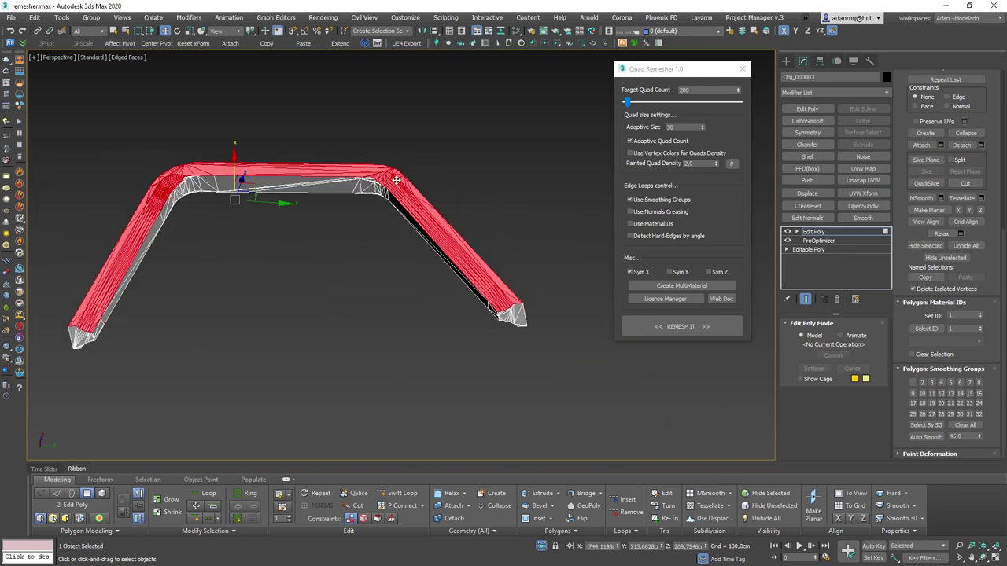
scroll(388, 175, up, 6)
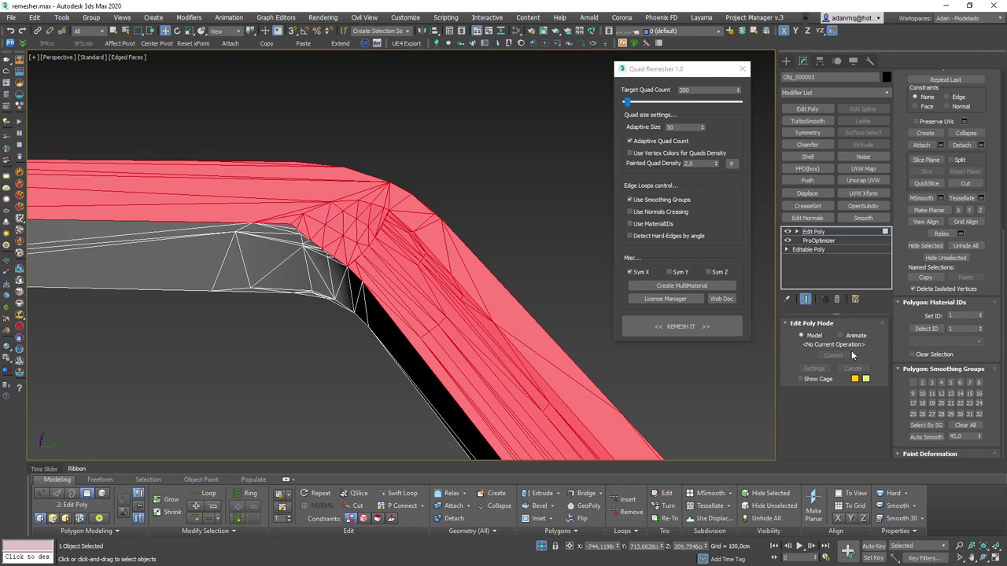
scroll(971, 181, up, 3)
scroll(973, 204, up, 2)
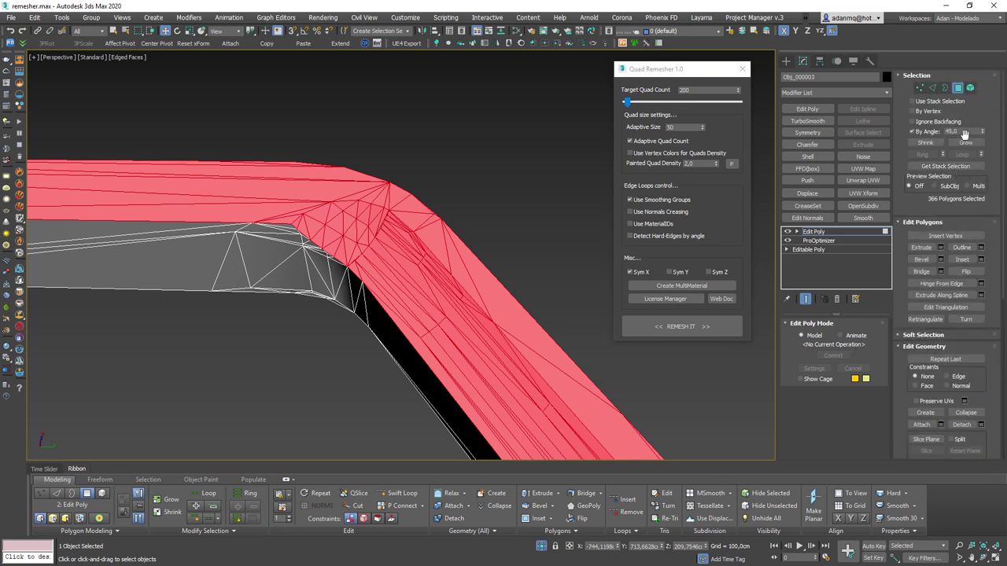
text(25)
key(Return)
- Pick the frame's outer faces, grow them to 773 polygons, and assign smoothing group 4
scroll(399, 280, down, 2)
click(521, 382)
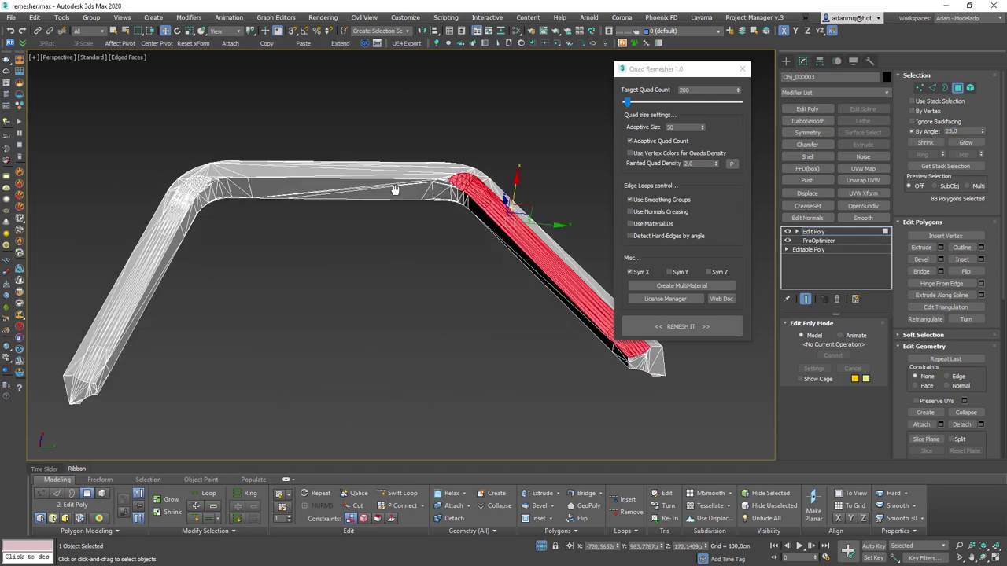
mouse_move(521, 382)
alt+middle_down()
mouse_move(272, 222)
mouse_move(472, 313)
mouse_move(334, 174)
alt+middle_up()
click(272, 222)
click(334, 174)
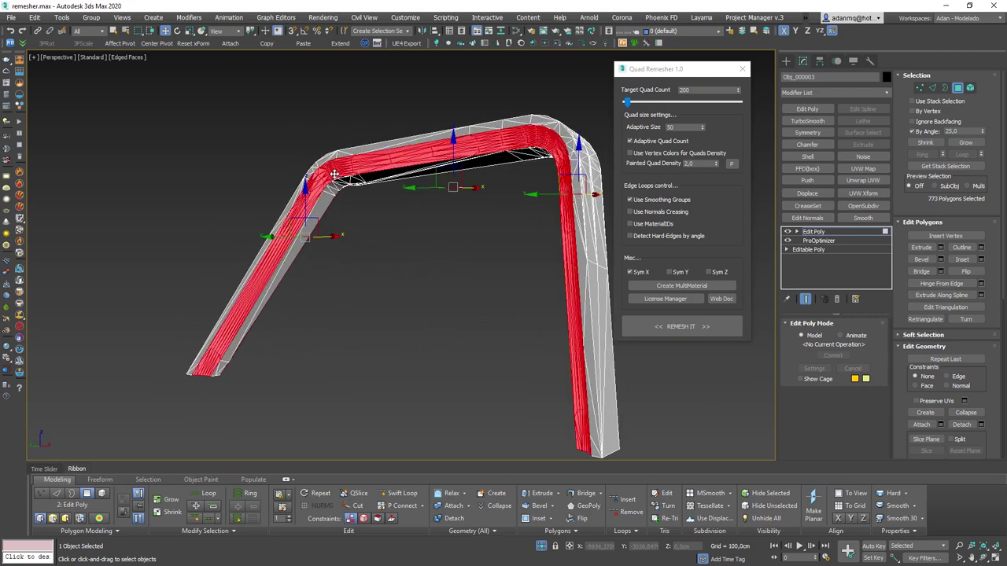
mouse_move(474, 301)
alt+middle_down()
mouse_move(508, 260)
mouse_move(424, 309)
mouse_move(458, 110)
mouse_move(441, 157)
alt+middle_up()
scroll(458, 109, up, 5)
scroll(991, 423, down, 5)
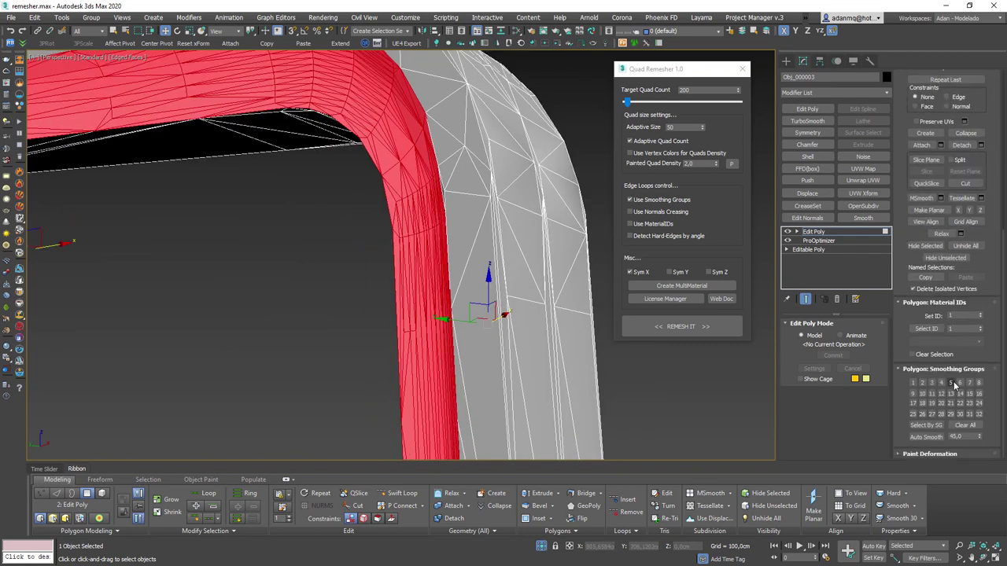
click(942, 383)
alt+middle_drag(252, 206, 307, 232)
scroll(307, 231, up, 3)
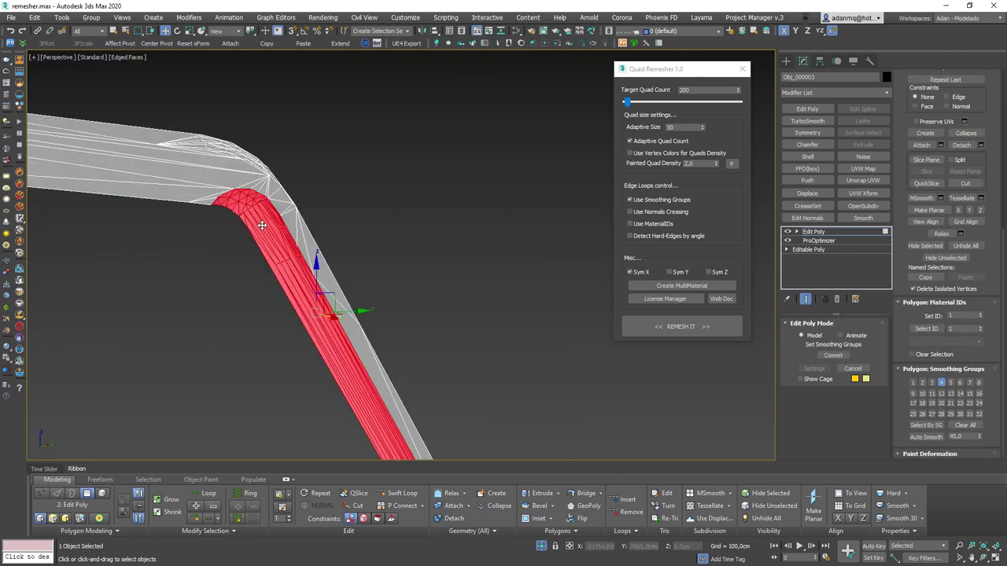
scroll(265, 196, up, 3)
- Zoom in on the frame's crease and select the stray edges there
middle_drag(265, 196, 336, 158)
key(1)
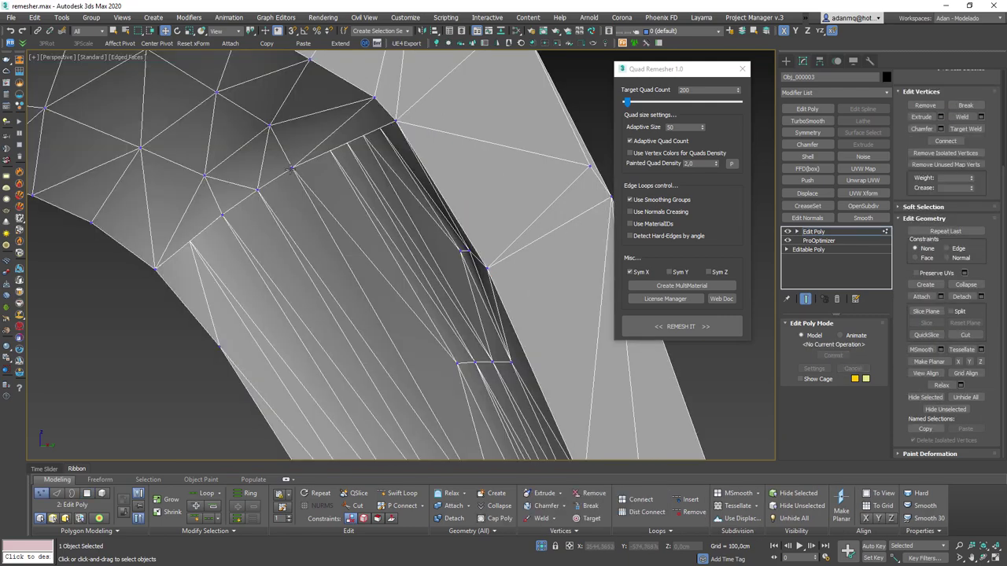
click(292, 167)
alt+middle_drag(304, 197, 396, 110)
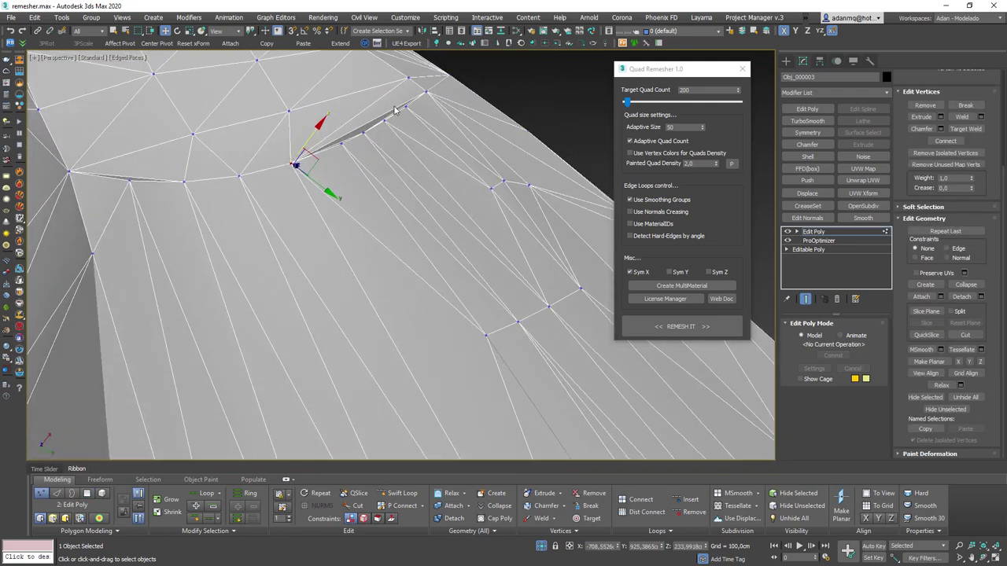
scroll(396, 110, up, 3)
scroll(378, 164, up, 3)
key(2)
click(300, 233)
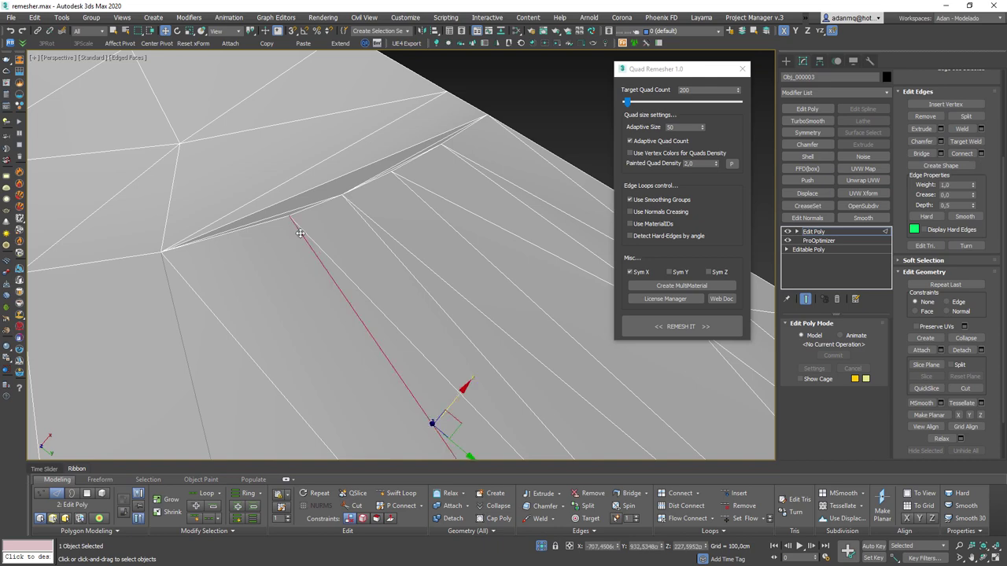
ctrl+click(307, 233)
scroll(364, 194, down, 2)
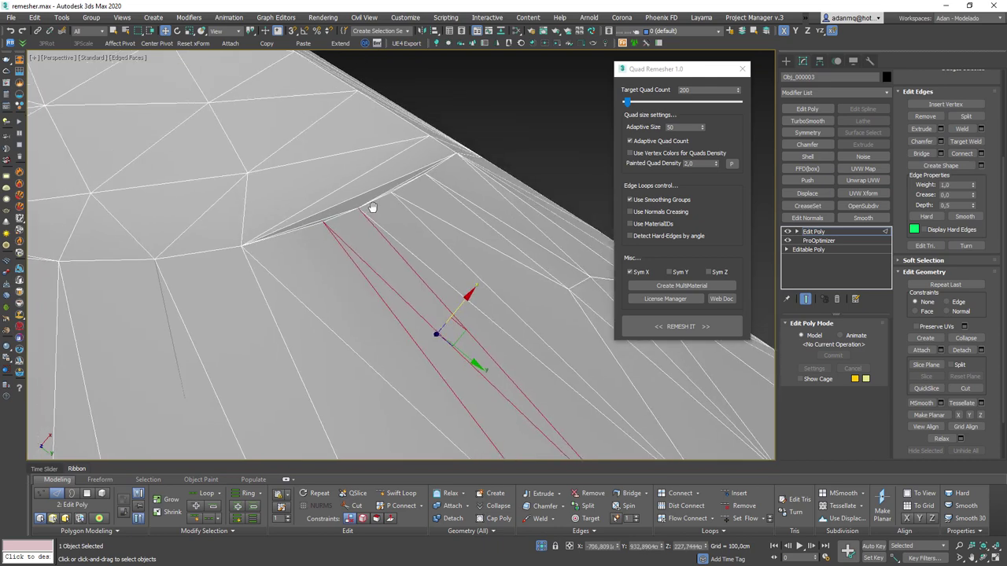
- Delete the stray triangulating edges along the crease
key(2)
key(2)
click(383, 184)
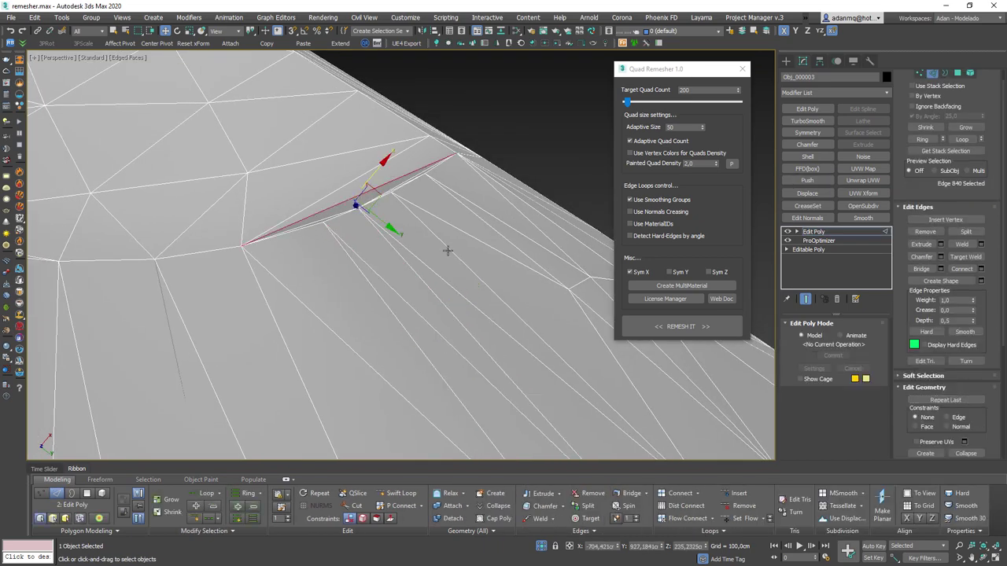
key(BackSpace)
click(335, 217)
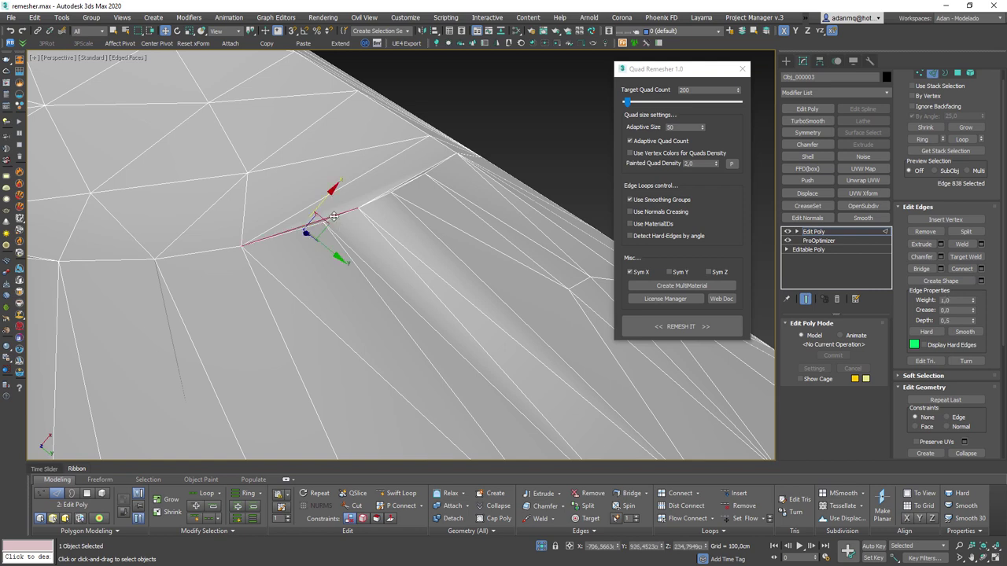
ctrl+click(401, 184)
key(BackSpace)
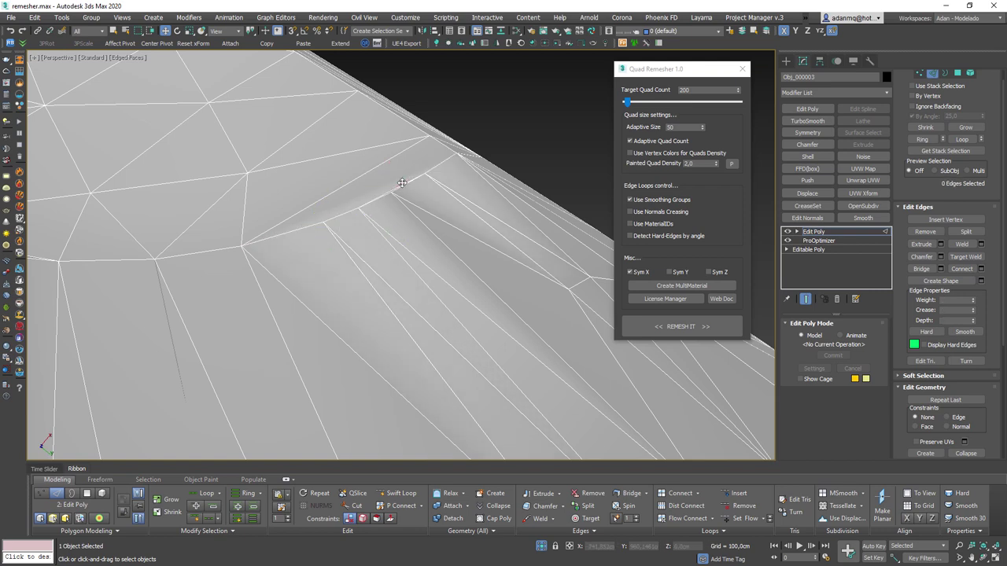
click(391, 192)
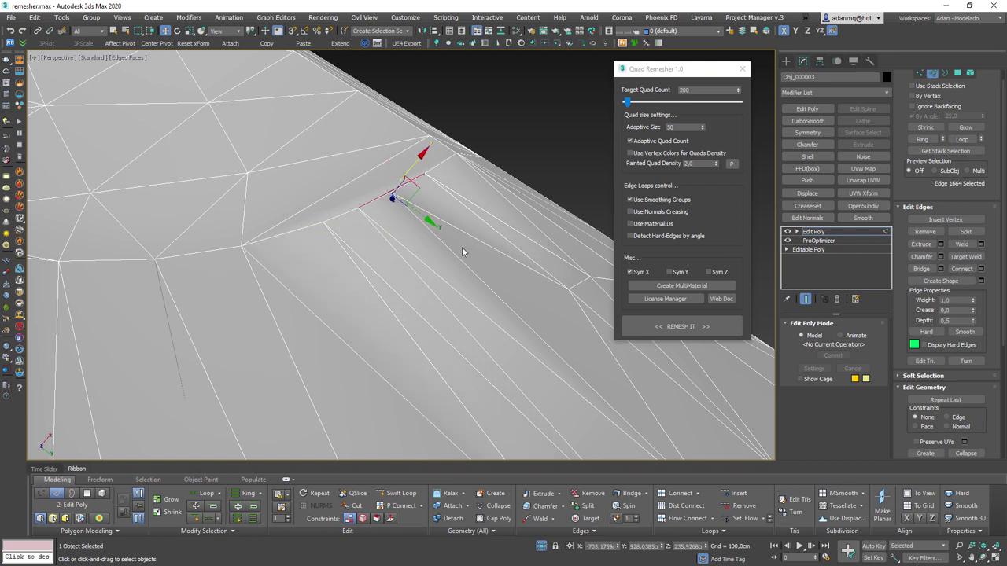
key(BackSpace)
- Cut a new edge across the crease and nudge its new vertex into place
key(alt+c)
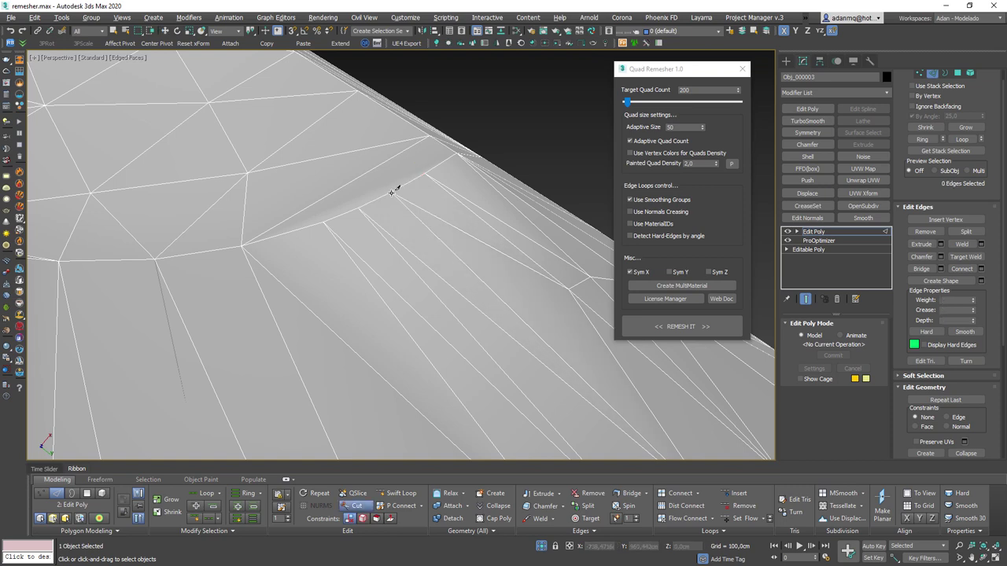
click(344, 154)
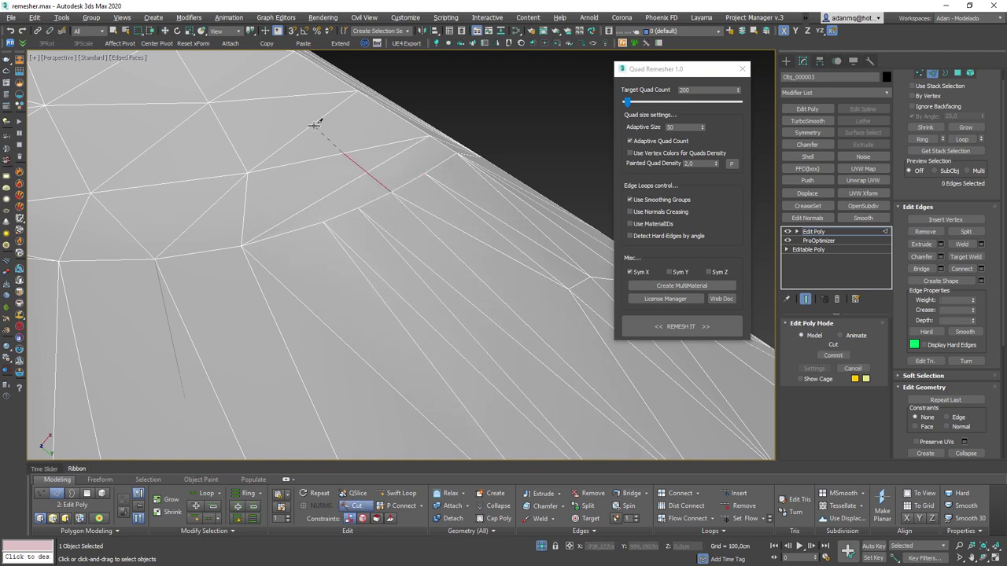
click(390, 191)
right_click(366, 193)
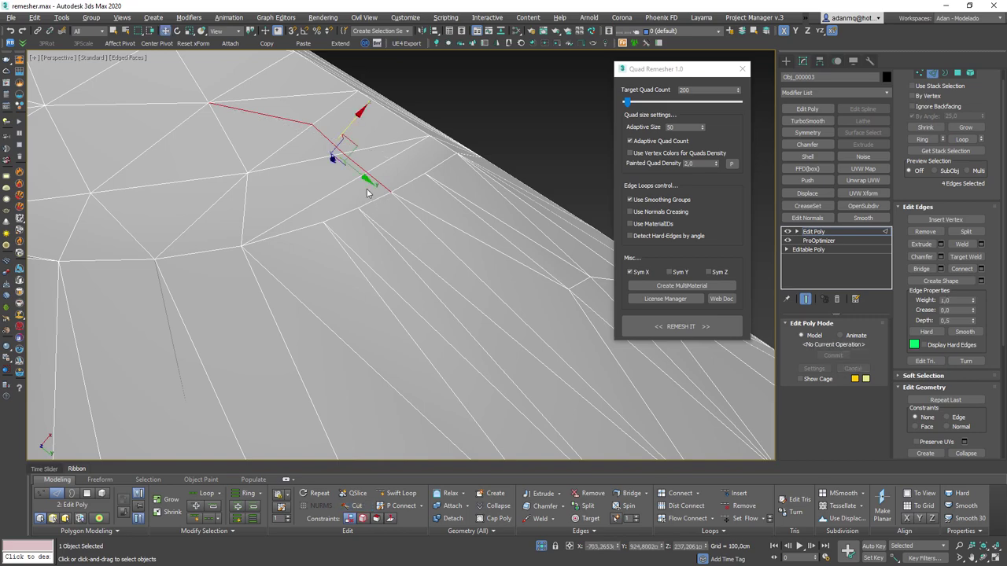
key(1)
click(247, 174)
mouse_move(253, 174)
alt+middle_down()
mouse_move(267, 304)
mouse_move(315, 204)
alt+middle_up()
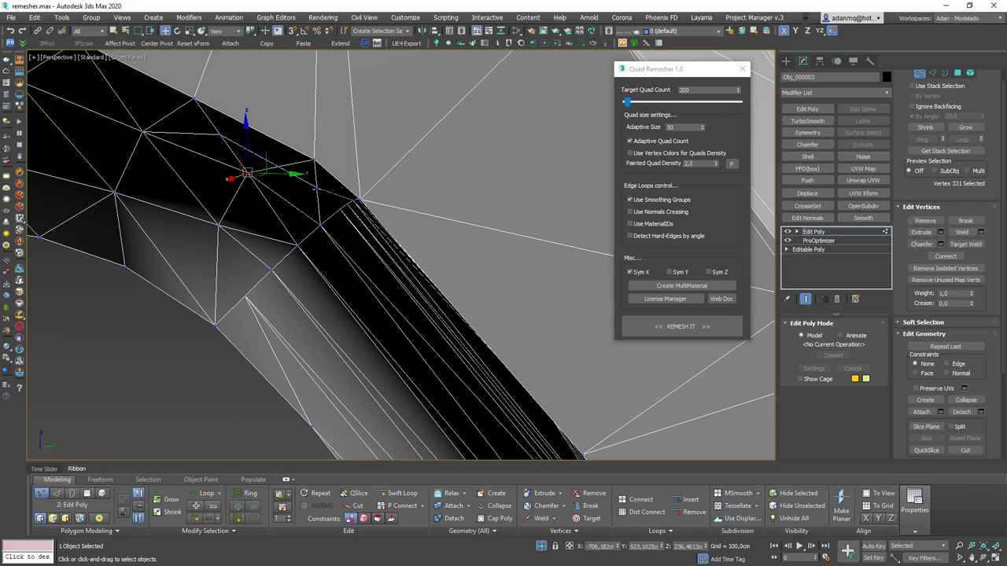
drag(318, 154, 273, 175)
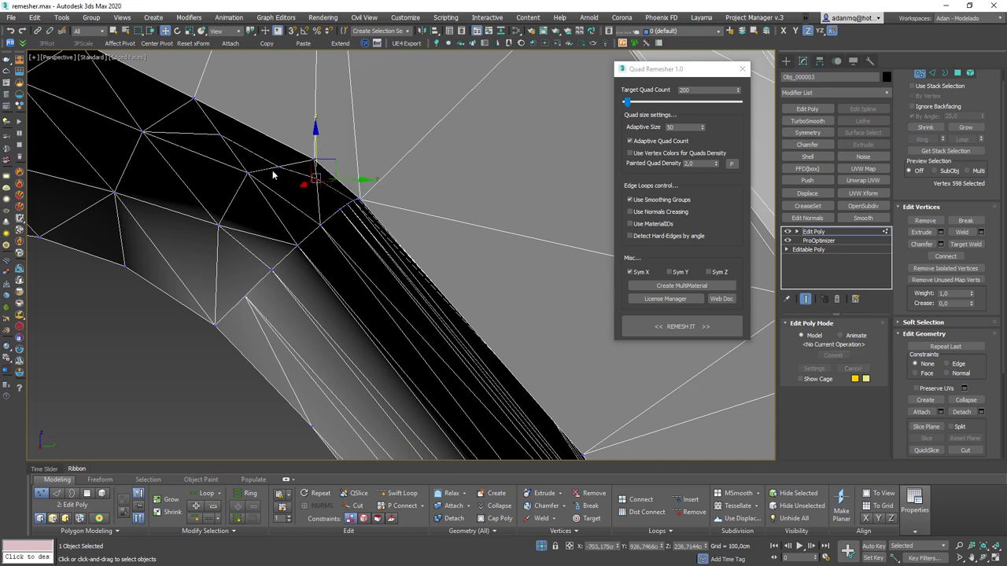
drag(278, 127, 254, 175)
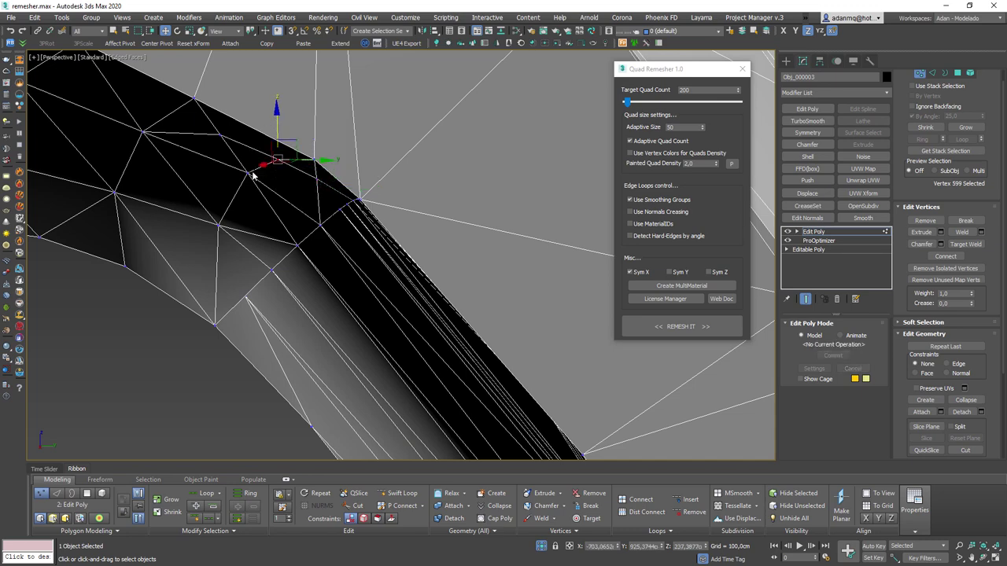
mouse_move(248, 177)
alt+middle_down()
mouse_move(304, 120)
mouse_move(191, 259)
alt+middle_up()
- Remove another crease edge and cut a replacement edge to the neighbouring edge
key(2)
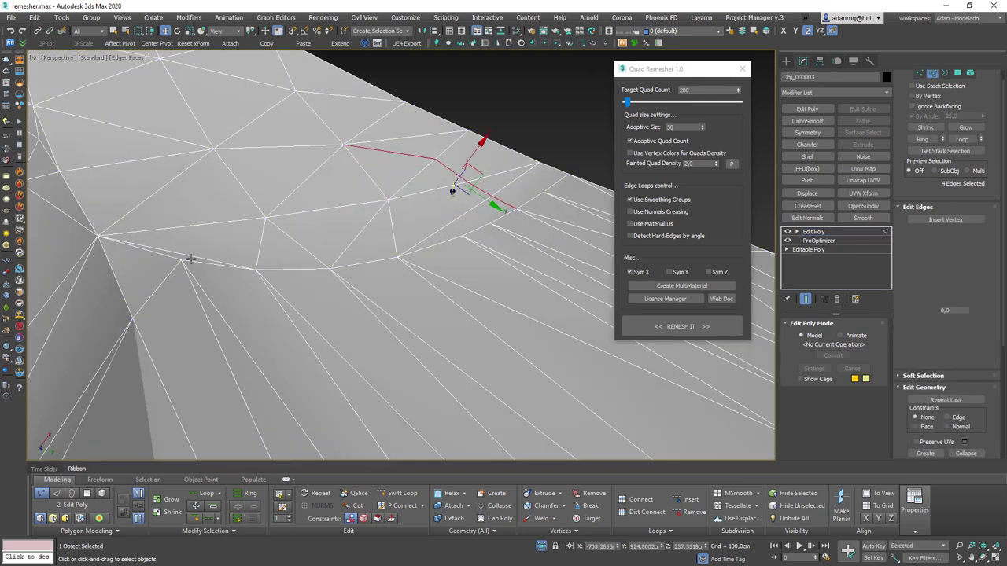
click(191, 260)
key(BackSpace)
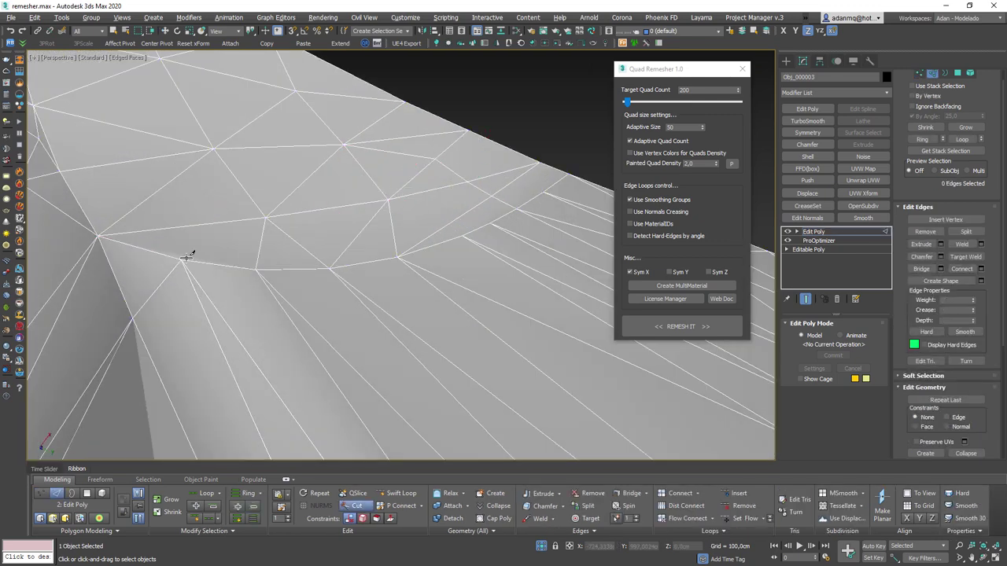
click(179, 230)
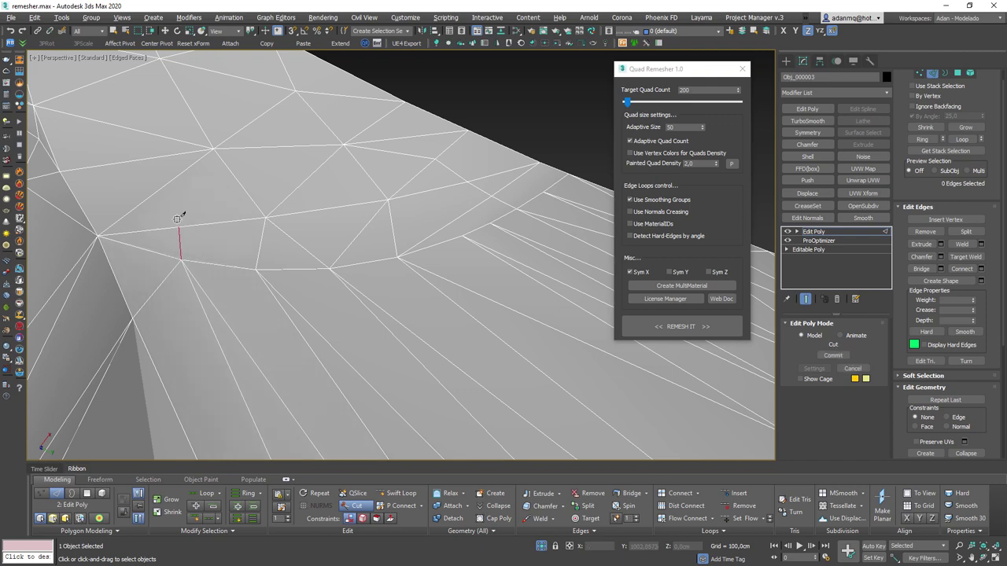
key(1)
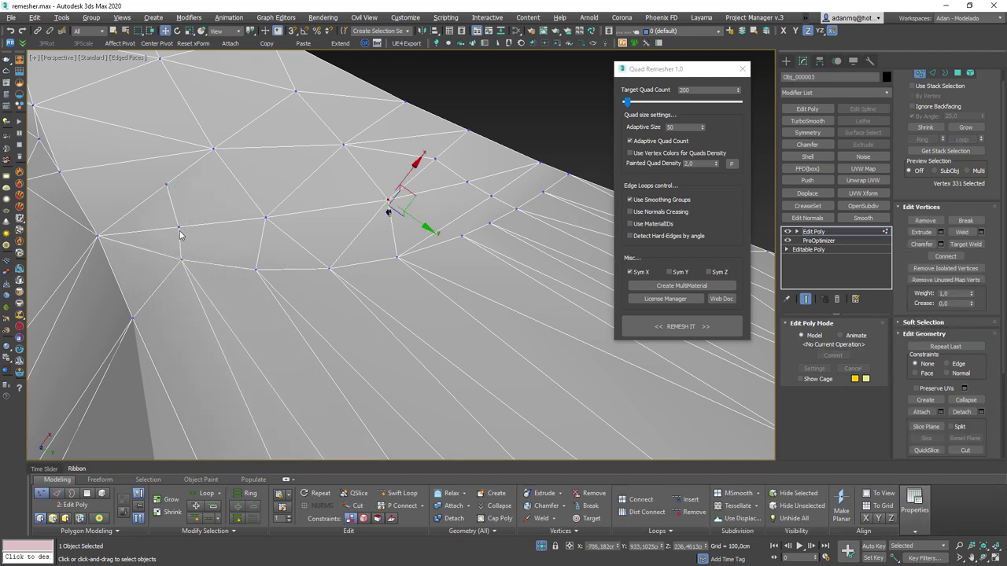
scroll(182, 319, up, 10)
scroll(182, 317, down, 5)
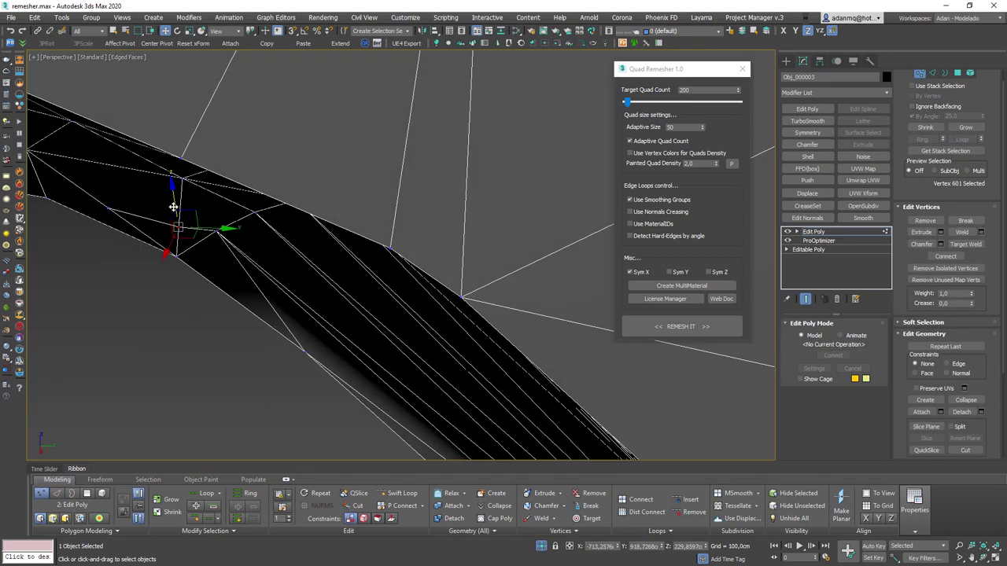
mouse_move(172, 202)
alt+middle_down()
mouse_move(193, 207)
mouse_move(173, 197)
mouse_move(164, 228)
mouse_move(456, 223)
alt+middle_up()
click(708, 314)
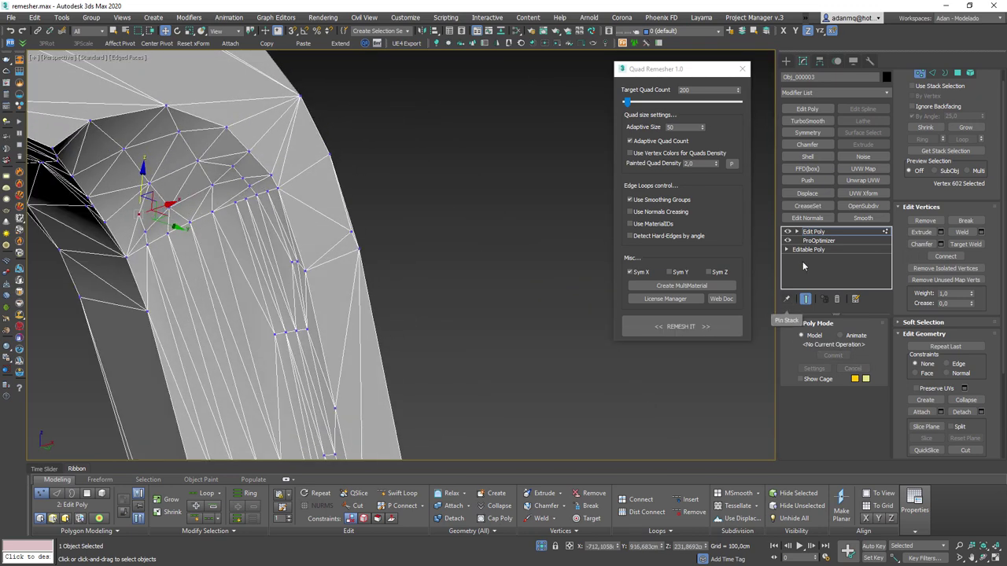
click(958, 73)
- Select the polygons on one side of the frame by smoothing group
click(352, 290)
click(264, 256)
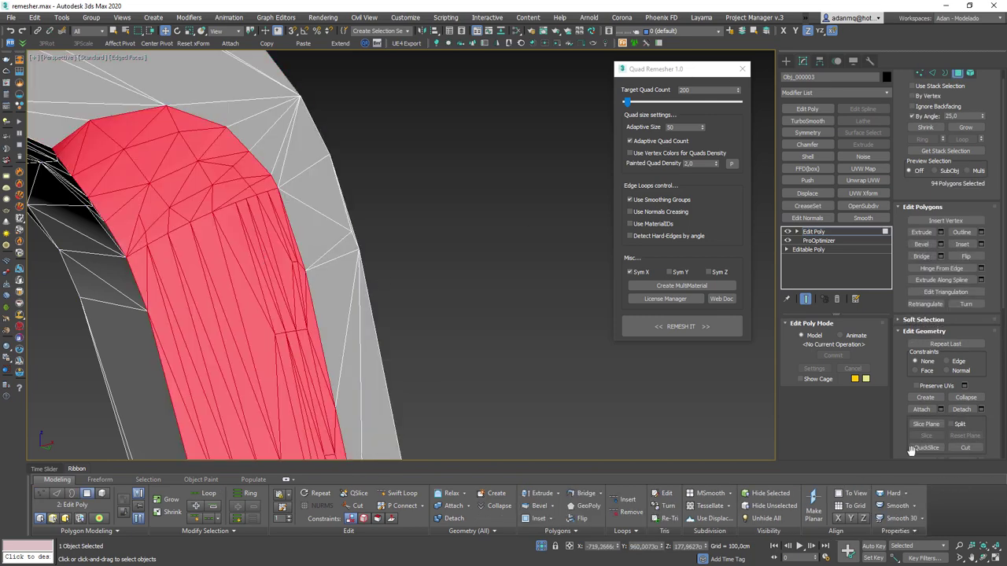
scroll(911, 450, down, 3)
scroll(944, 425, down, 3)
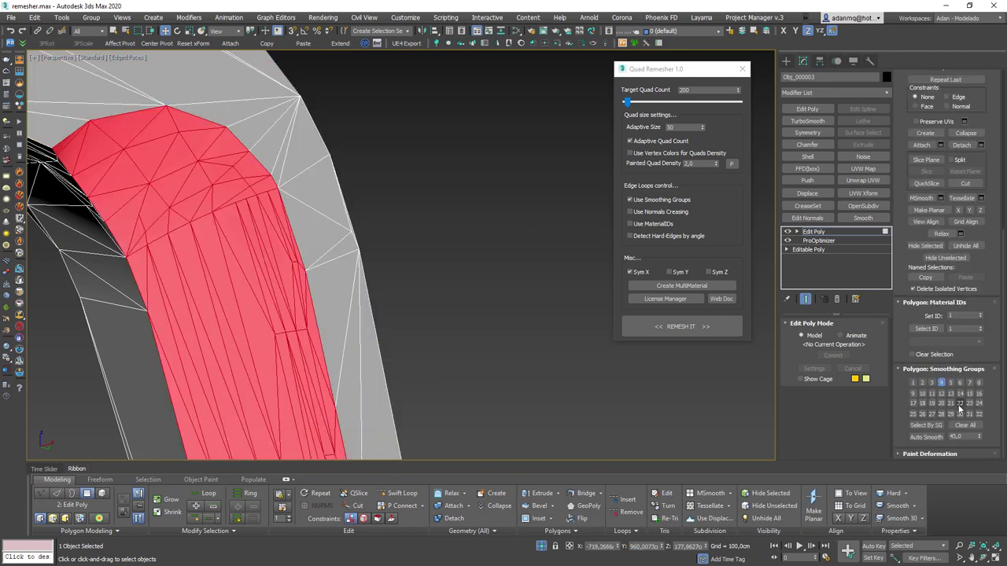
click(924, 425)
click(542, 269)
- Cut new edges into the frame's surface near the crease
key(z)
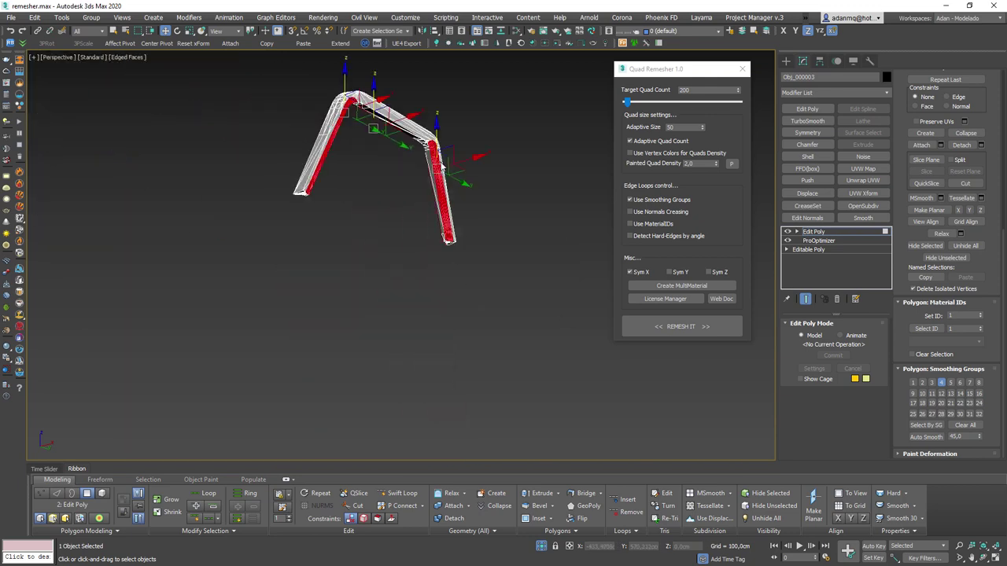
alt+middle_drag(542, 270, 285, 140)
scroll(365, 248, up, 3)
mouse_move(365, 247)
middle_down()
mouse_move(413, 215)
mouse_move(486, 238)
mouse_move(308, 301)
mouse_move(325, 292)
middle_up()
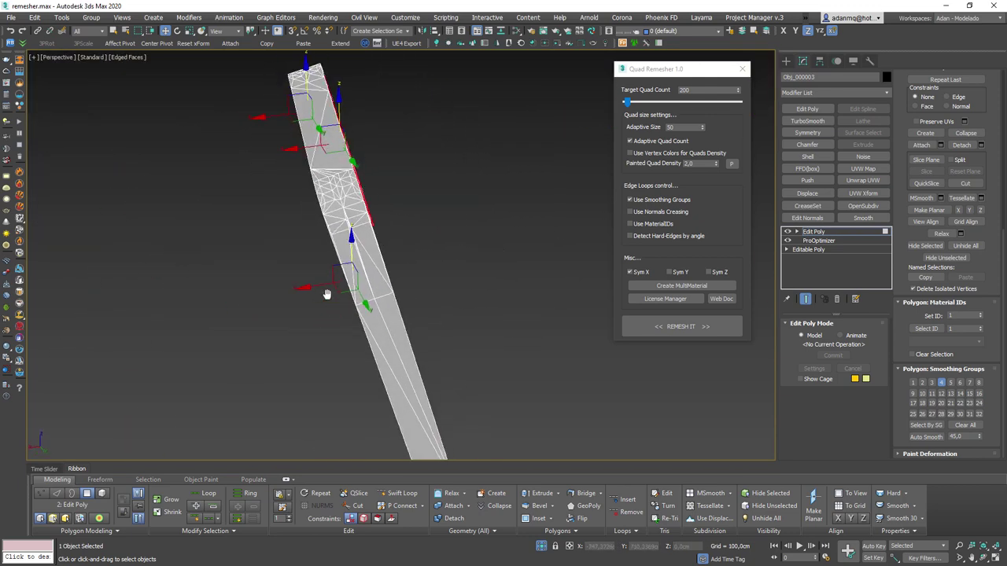
alt+middle_drag(465, 262, 273, 225)
scroll(274, 225, up, 3)
key(1)
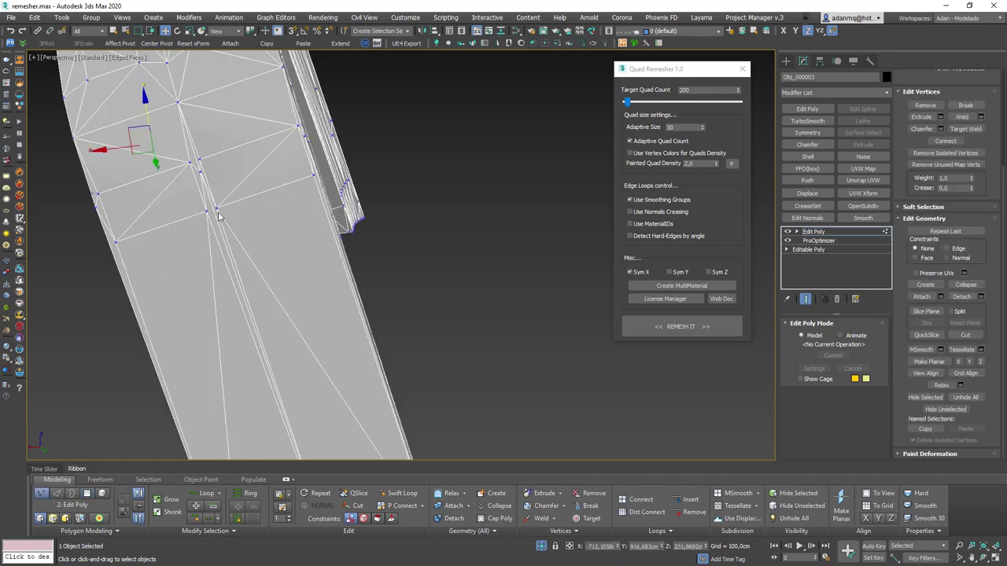
mouse_move(220, 198)
alt+middle_down()
mouse_move(236, 125)
mouse_move(202, 180)
mouse_move(243, 150)
mouse_move(228, 281)
alt+middle_up()
scroll(183, 192, up, 4)
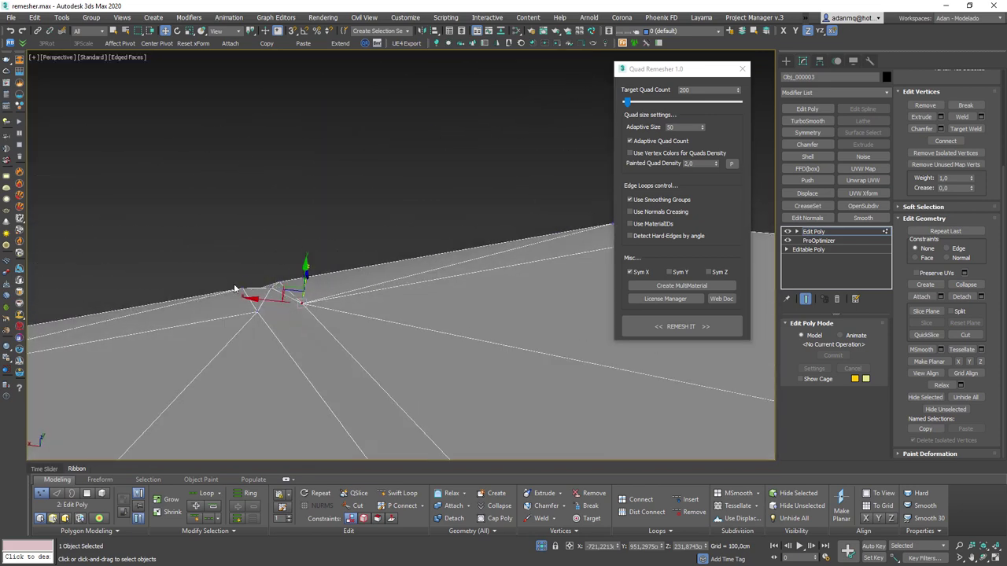
alt+middle_drag(260, 308, 277, 315)
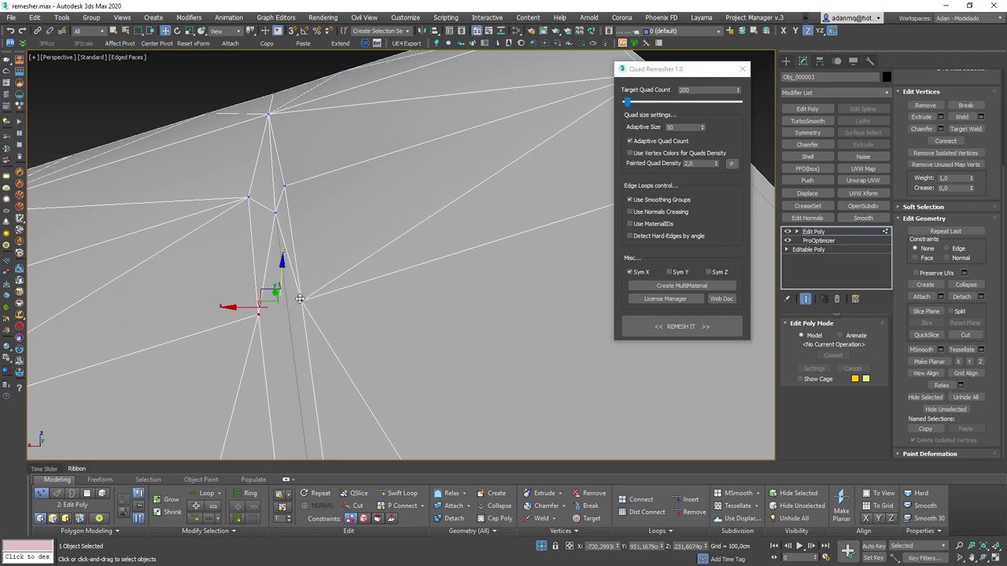
right_click(307, 300)
click(290, 205)
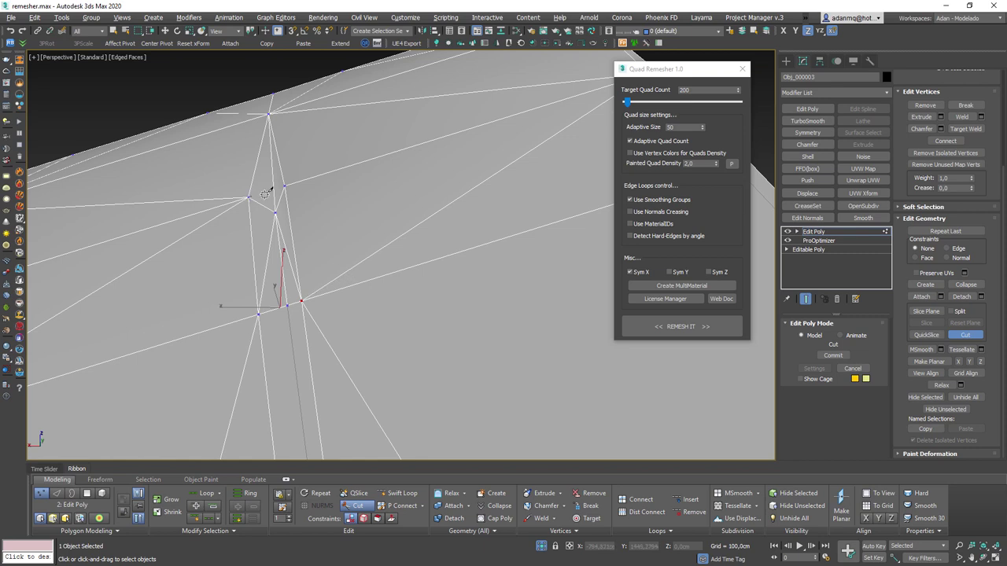
- Delete the five sliver edges, then the one remaining sliver edge
key(2)
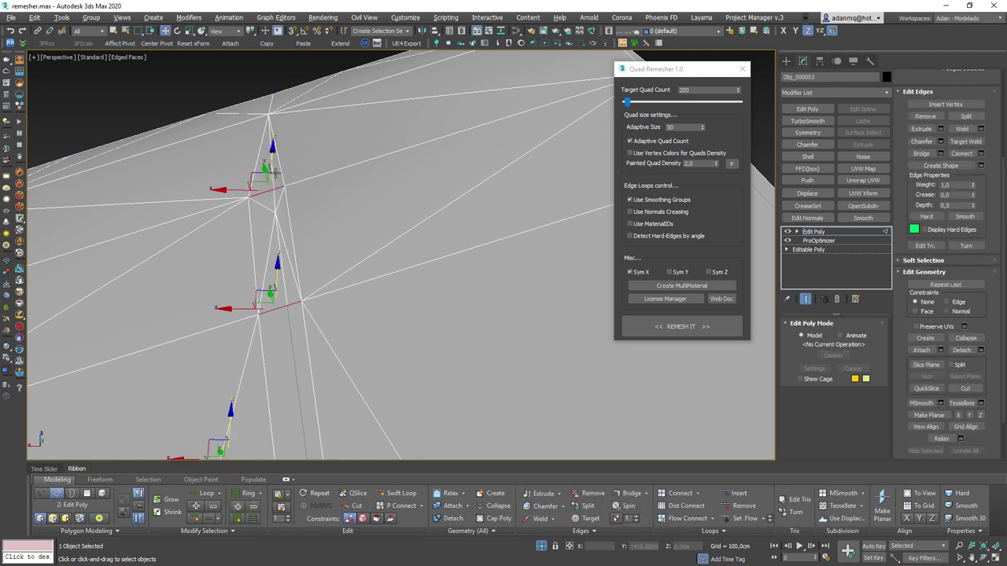
click(273, 177)
ctrl+click(275, 203)
ctrl+click(277, 212)
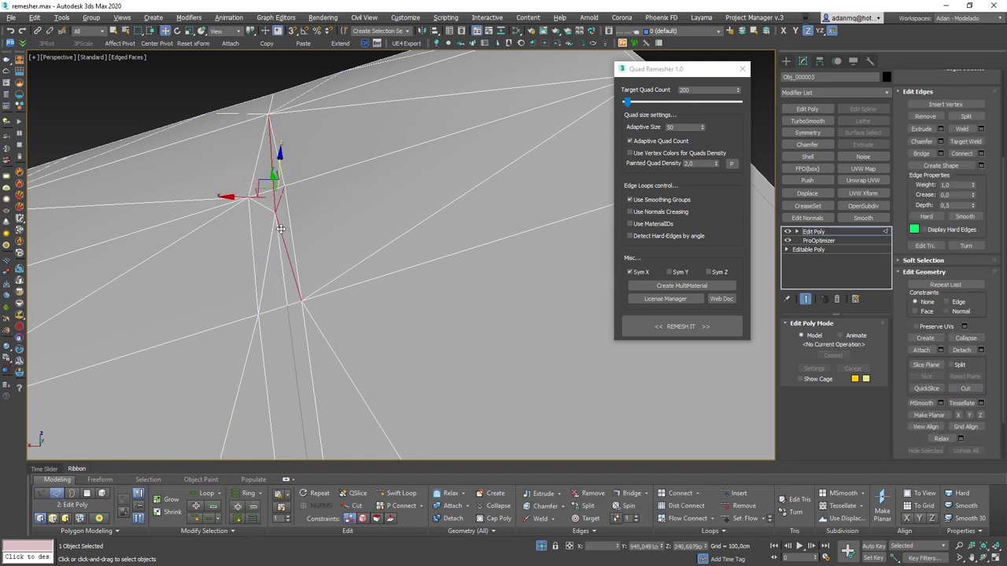
ctrl+click(281, 232)
ctrl+click(272, 232)
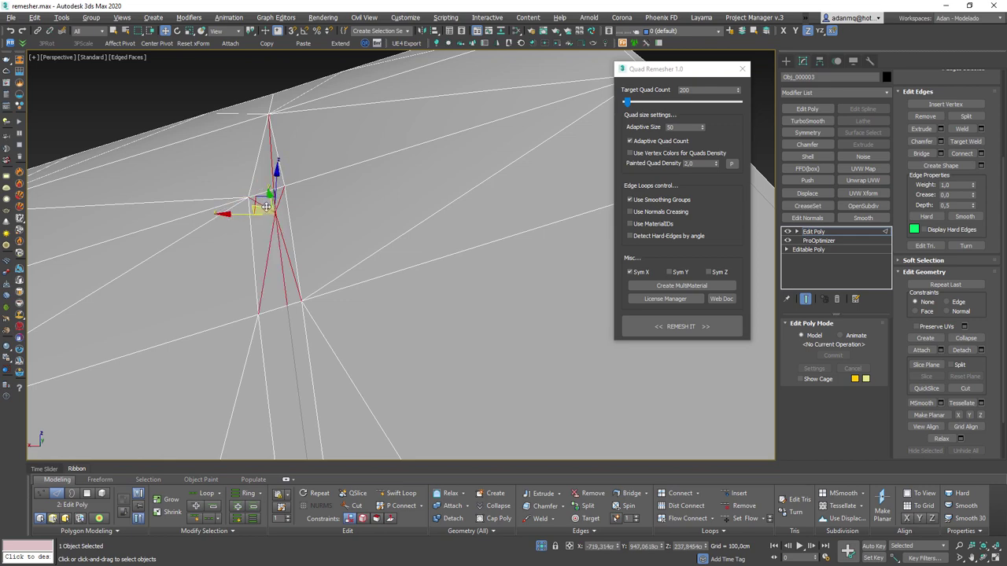
key(BackSpace)
click(289, 347)
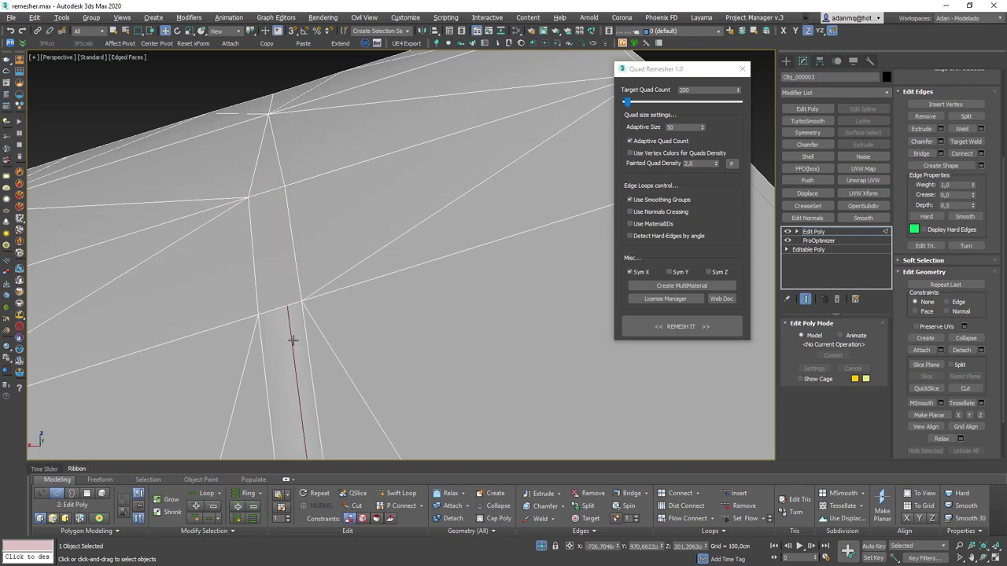
mouse_move(292, 337)
alt+middle_down()
mouse_move(321, 128)
mouse_move(314, 186)
mouse_move(355, 323)
mouse_move(540, 295)
mouse_move(355, 219)
mouse_move(350, 122)
mouse_move(381, 244)
alt+middle_up()
key(BackSpace)
- Collapse two stray vertex pairs at the crease into single vertices
key(1)
right_click(380, 243)
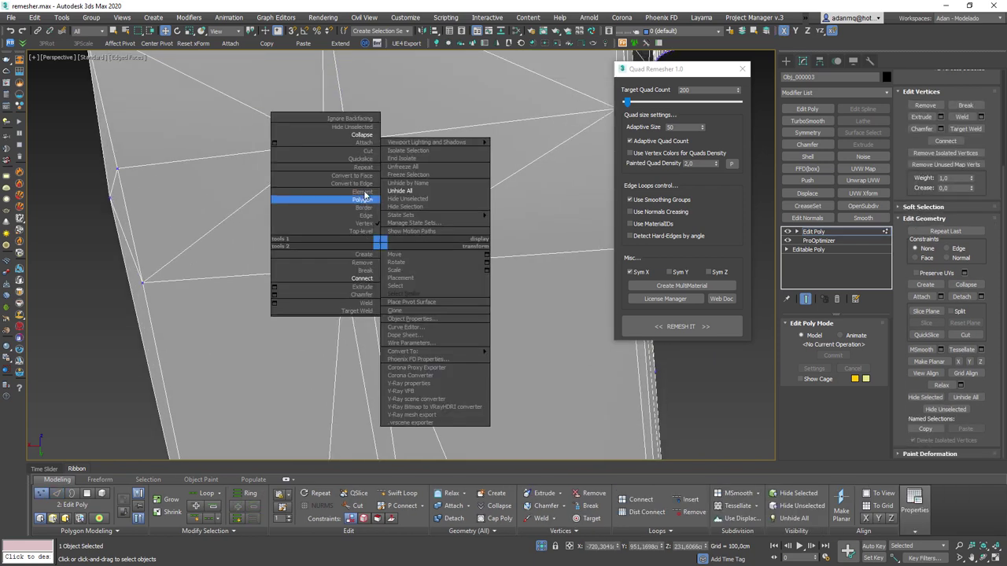
click(361, 134)
click(344, 142)
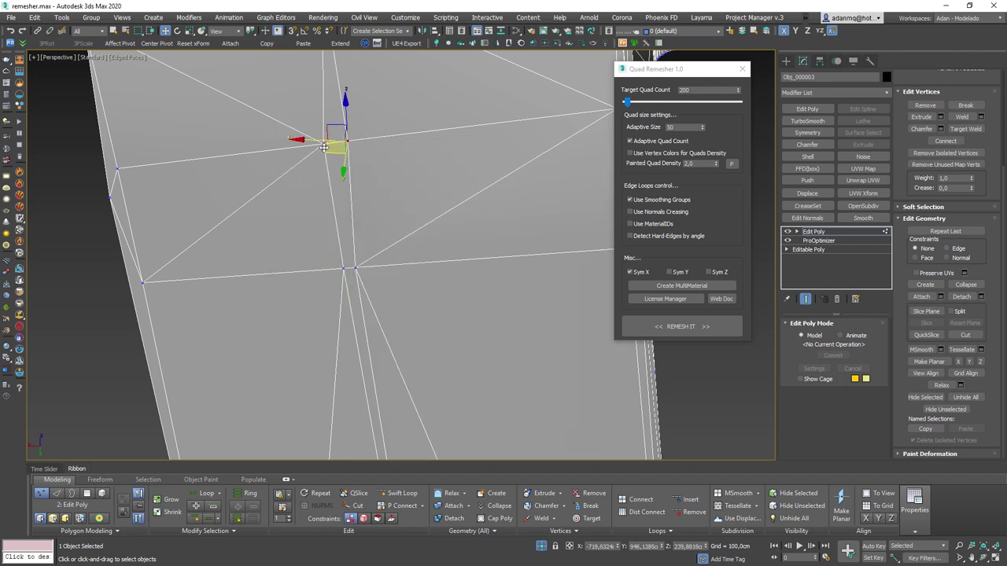
right_click(323, 142)
click(319, 22)
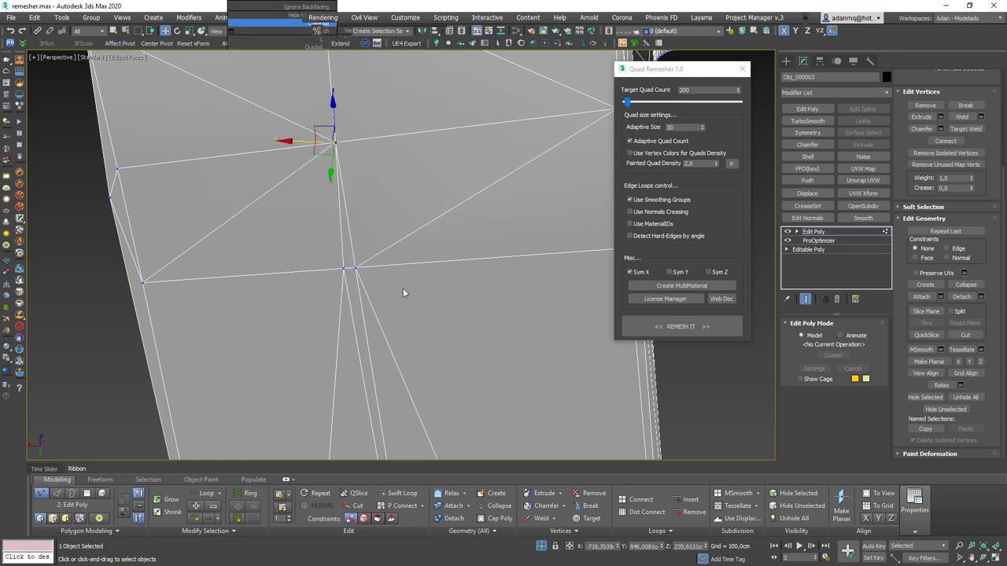
scroll(358, 275, up, 2)
- Inspect the crease's polygons, a thin sliver face and the thin open border loop
key(4)
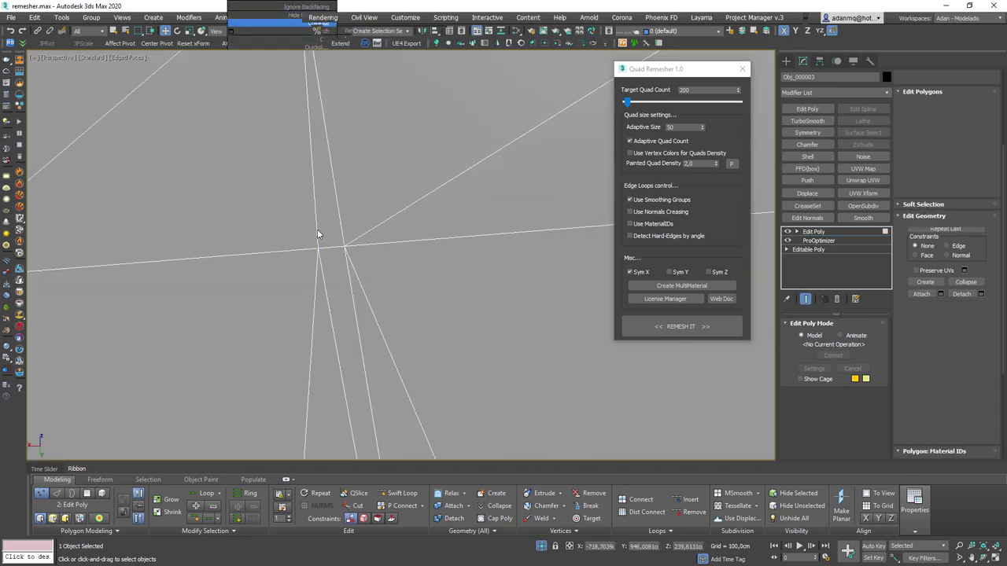
click(319, 232)
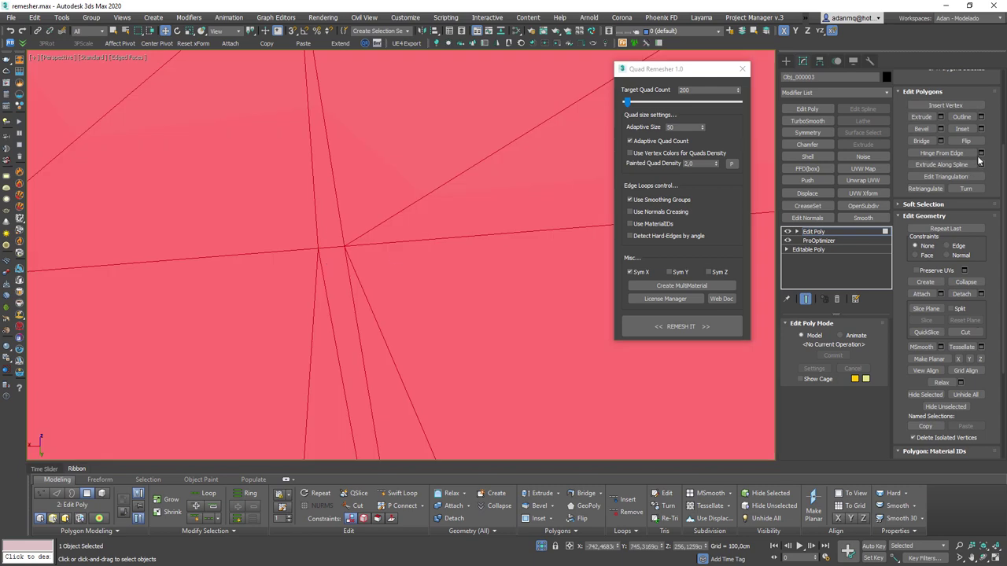
scroll(1004, 429, up, 3)
click(315, 258)
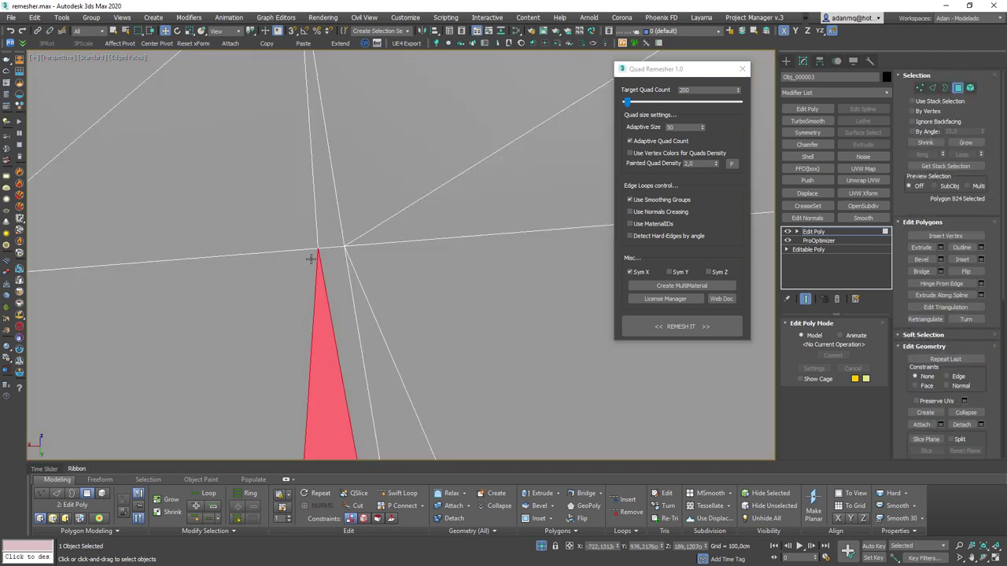
click(314, 101)
click(334, 281)
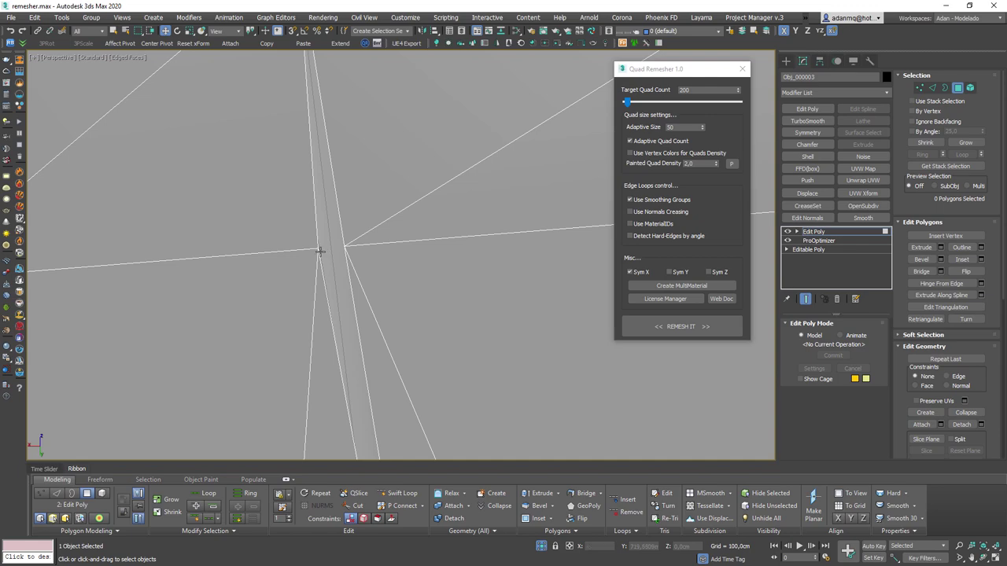
key(3)
click(320, 251)
scroll(339, 259, down, 5)
click(361, 276)
click(361, 276)
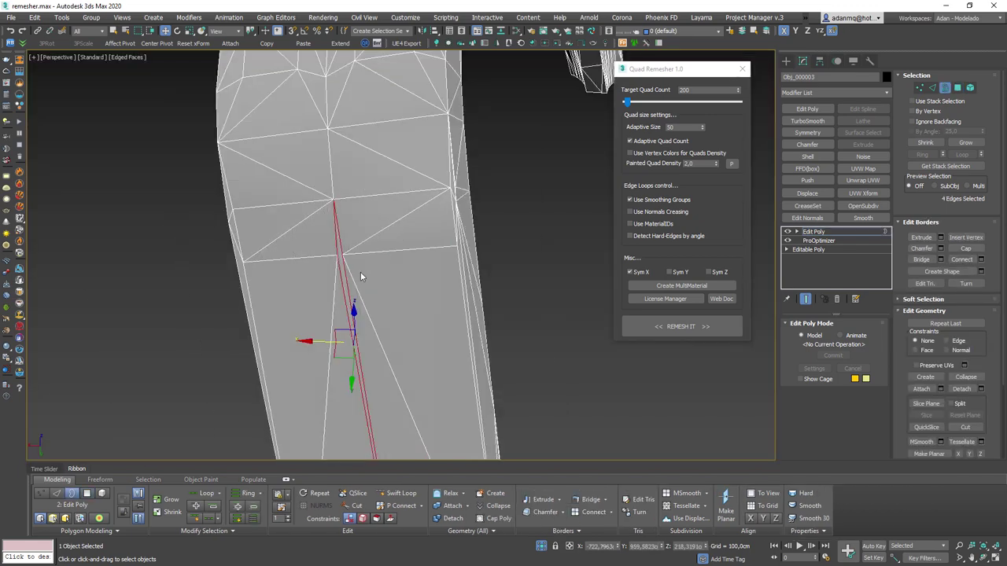
alt+middle_drag(365, 291, 341, 292)
- In wireframe, collapse the two vertices closing the gap, then view the leg crease
key(1)
scroll(354, 236, up, 3)
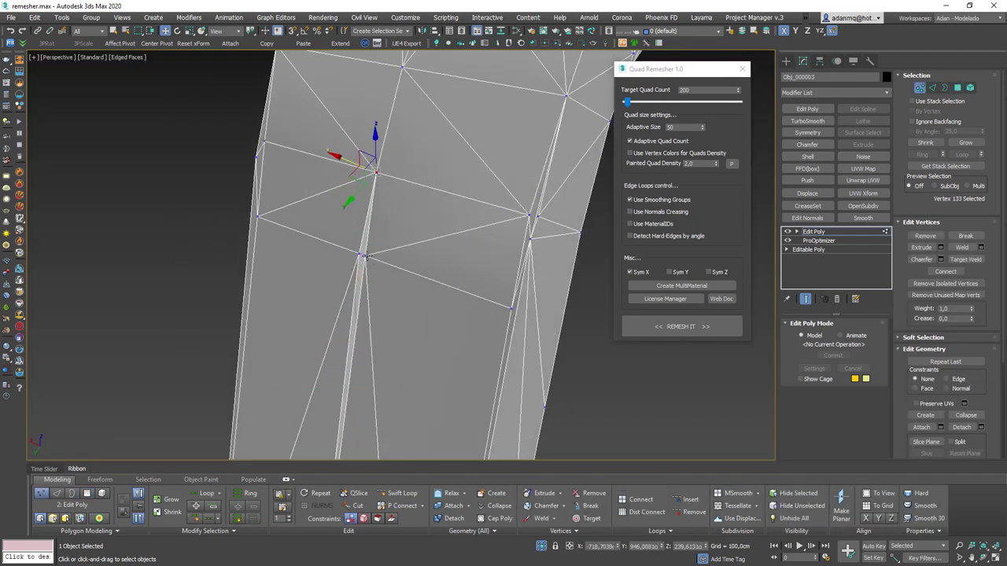
key(F3)
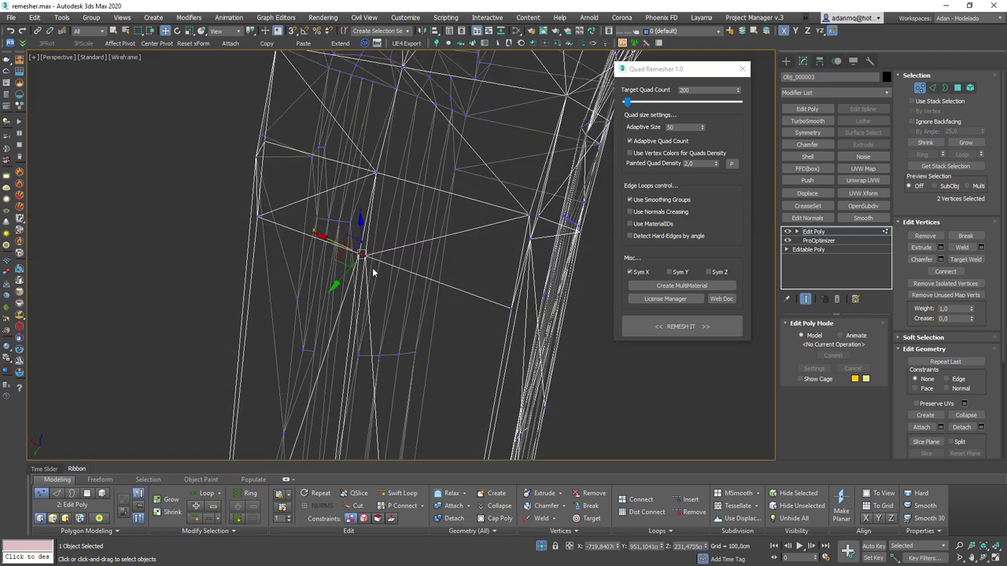
right_click(348, 250)
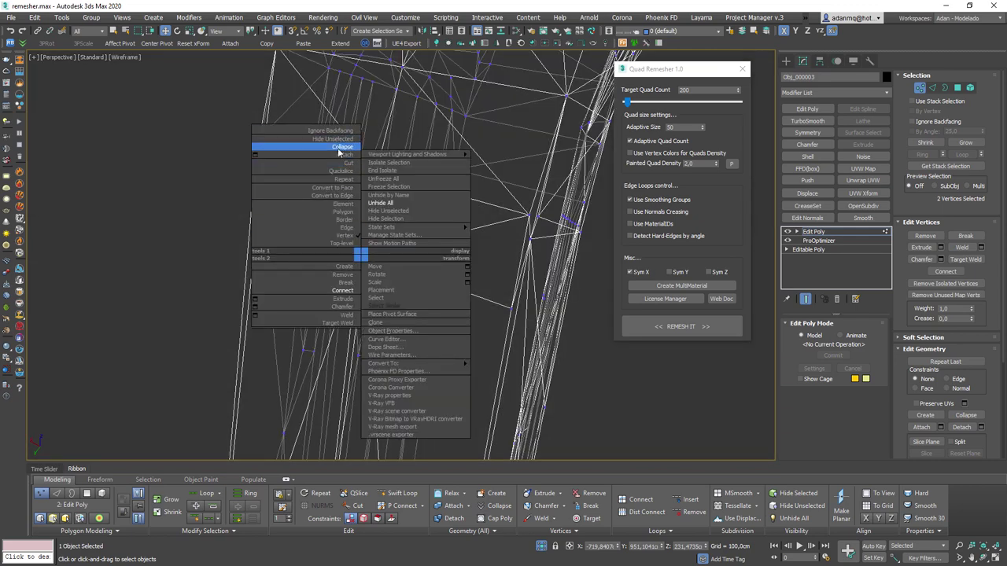
click(334, 139)
key(F3)
scroll(399, 280, down, 5)
mouse_move(399, 285)
alt+middle_down()
mouse_move(383, 270)
mouse_move(270, 287)
alt+middle_up()
scroll(261, 238, up, 4)
scroll(237, 345, up, 5)
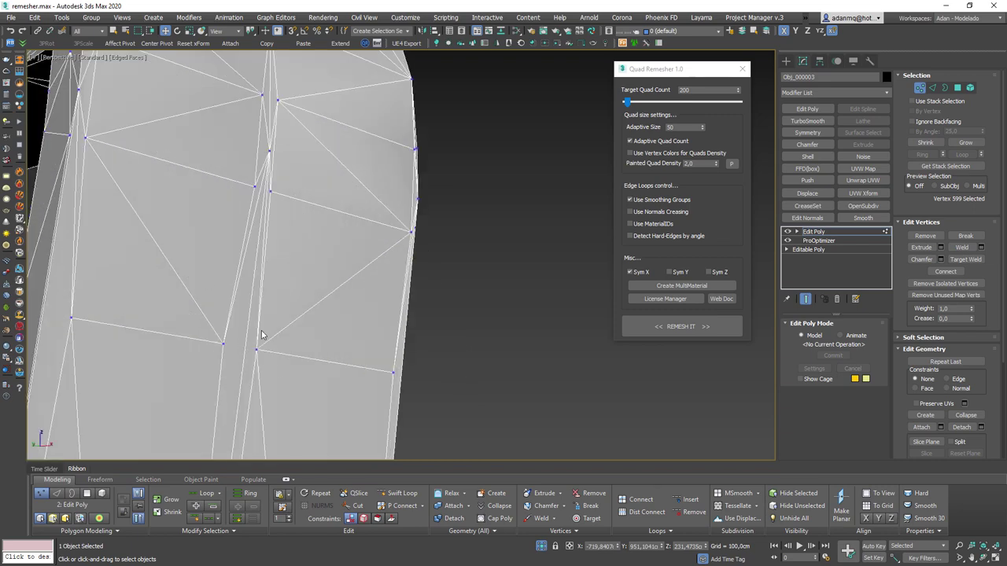
mouse_move(246, 358)
alt+middle_down()
mouse_move(286, 274)
mouse_move(272, 246)
alt+middle_up()
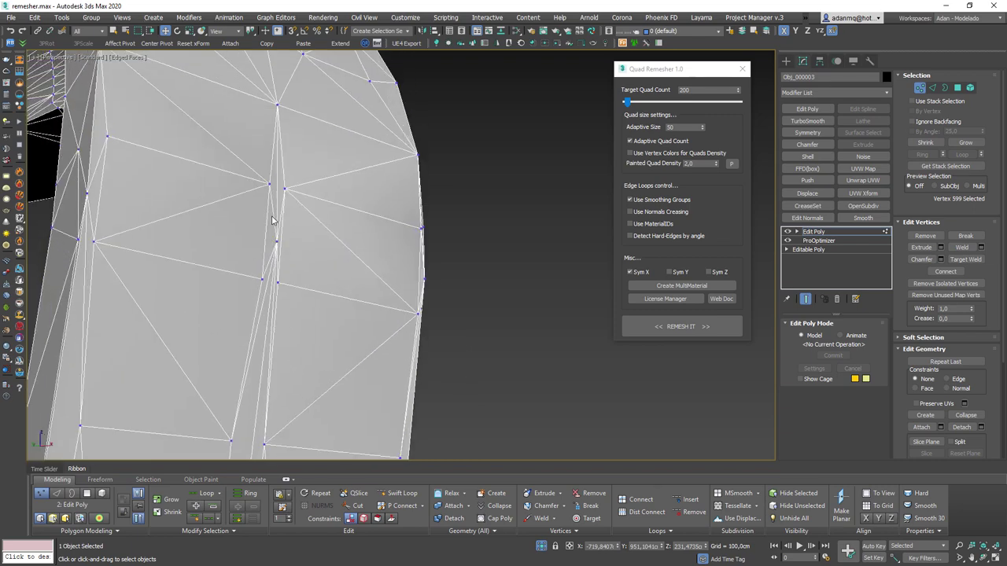
- Delete the thin sliver polygons along the leg crease
key(4)
click(272, 186)
key(Delete)
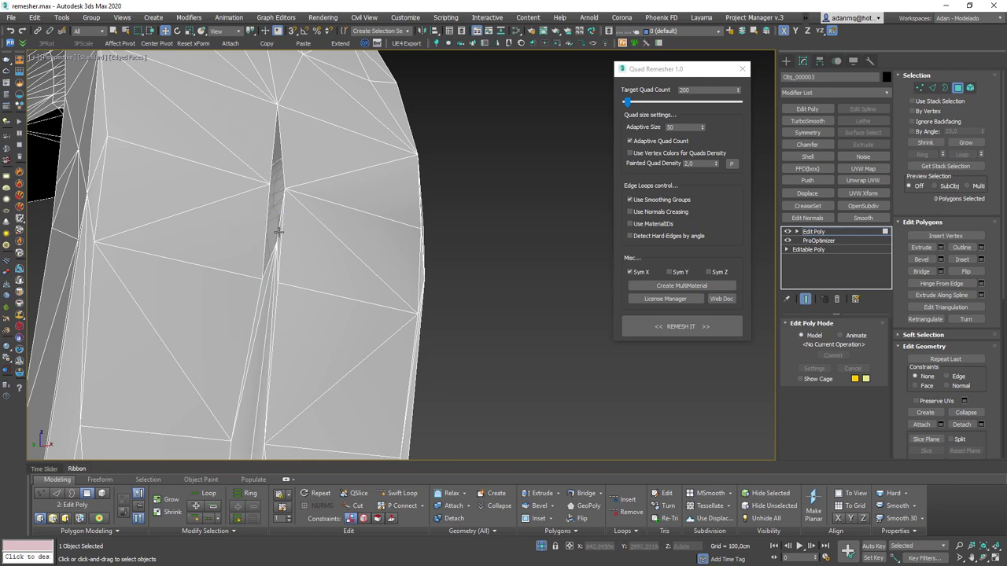
click(279, 231)
click(268, 314)
click(272, 291)
key(Delete)
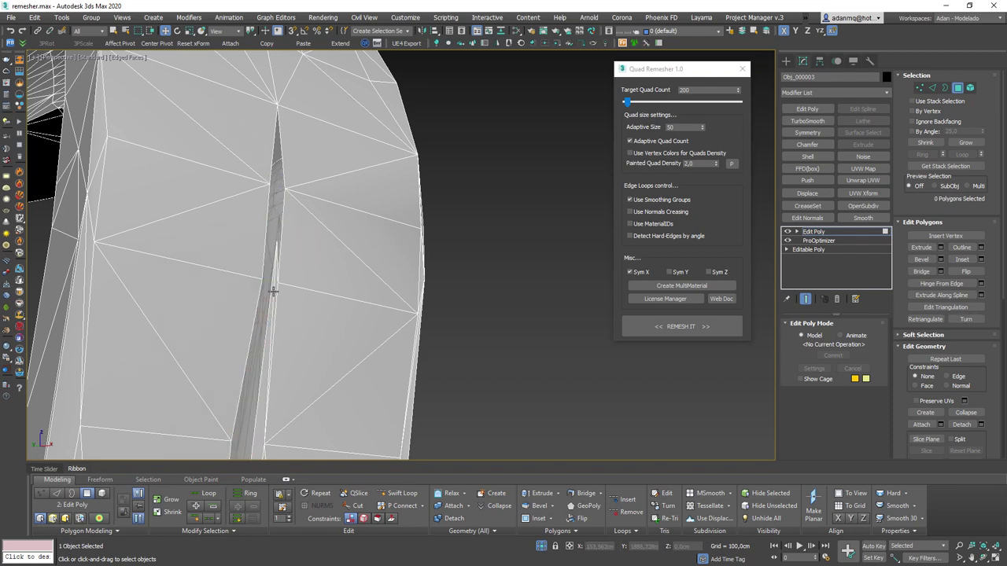
click(272, 307)
key(Delete)
scroll(276, 279, up, 5)
scroll(283, 263, down, 6)
scroll(291, 250, up, 3)
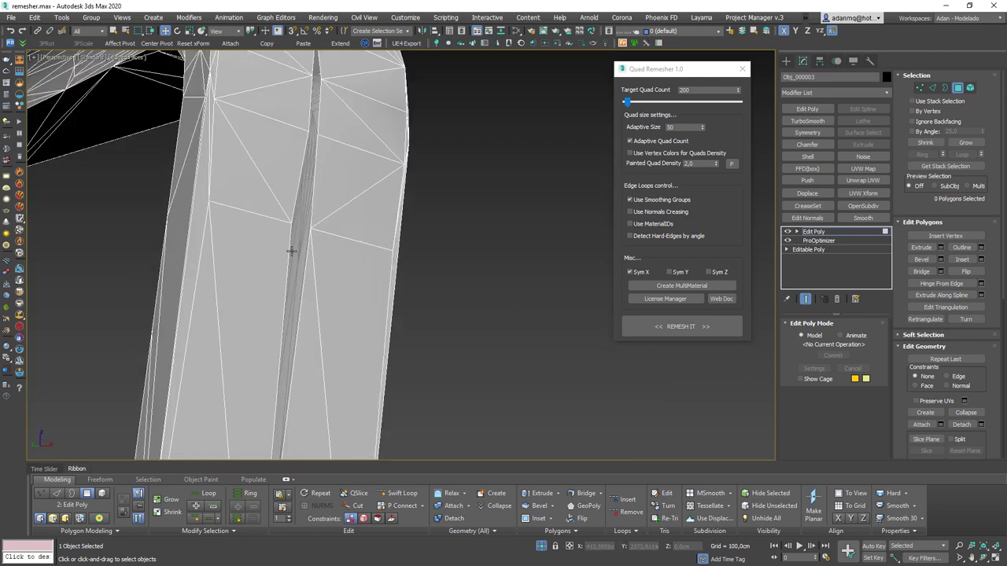
- Collapse the vertices across the crease together, in two passes
key(1)
click(300, 226)
middle_drag(332, 209, 333, 260)
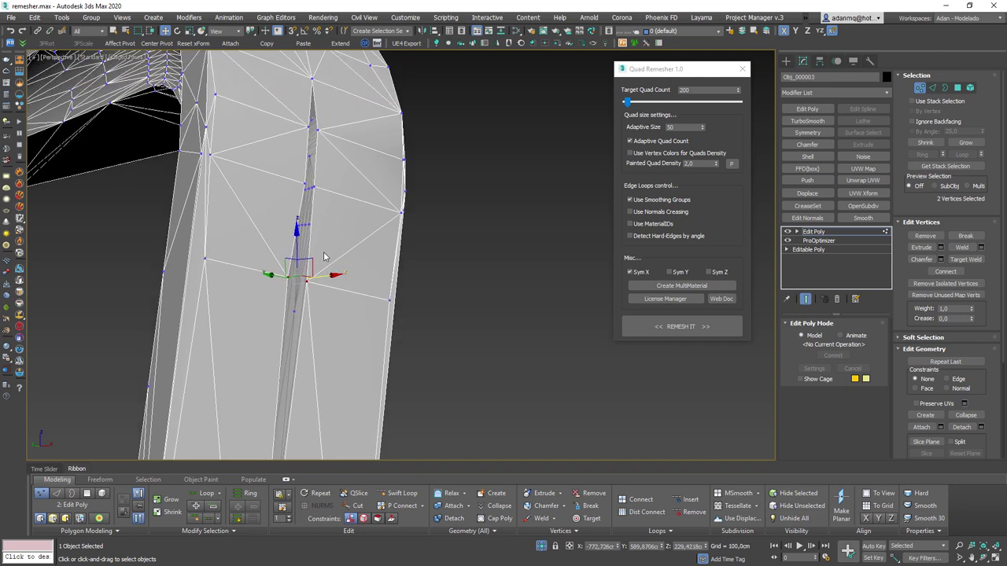
right_click(323, 153)
click(320, 178)
click(304, 185)
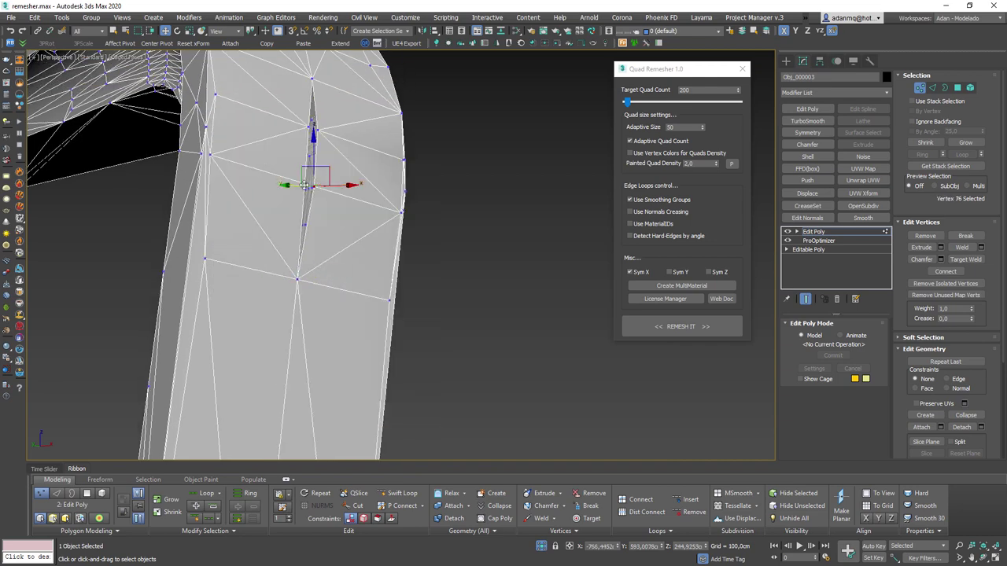
right_click(318, 149)
click(259, 37)
middle_drag(324, 149, 324, 247)
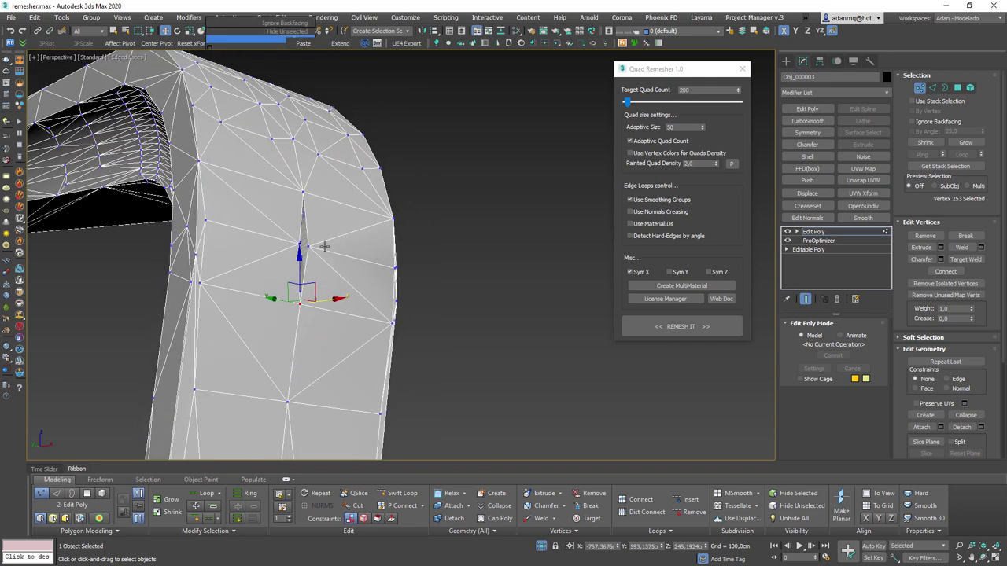
- Select the vertices along the frame's bend and zoom in on the corner with Edged Faces
click(309, 246)
right_click(320, 193)
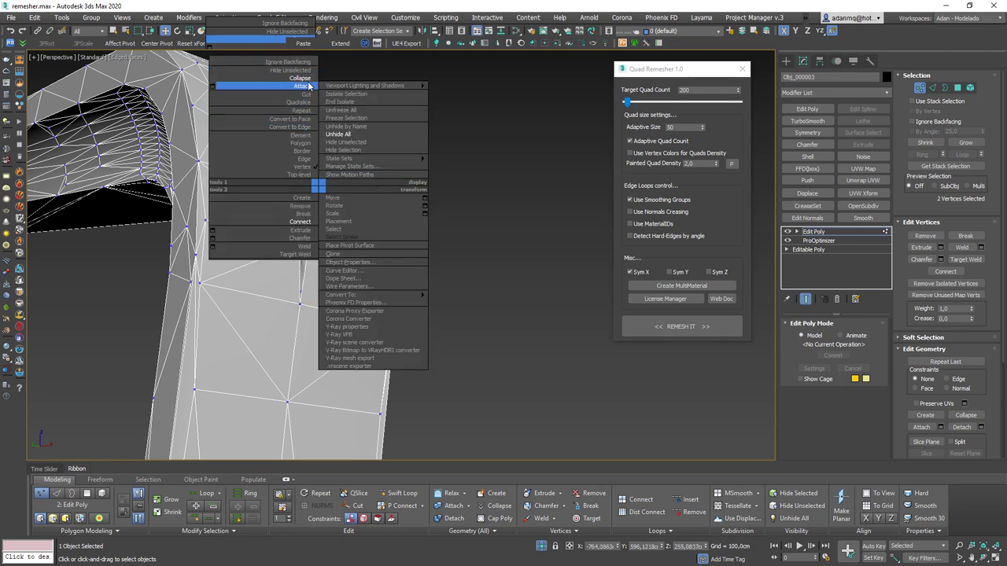
click(259, 81)
key(F4)
scroll(270, 278, down, 5)
mouse_move(271, 278)
alt+middle_down()
mouse_move(339, 286)
mouse_move(231, 252)
mouse_move(268, 195)
mouse_move(276, 230)
mouse_move(265, 252)
mouse_move(119, 293)
mouse_move(281, 218)
mouse_move(202, 135)
mouse_move(217, 159)
alt+middle_up()
scroll(320, 223, down, 3)
scroll(173, 128, up, 4)
mouse_move(324, 81)
alt+middle_down()
mouse_move(506, 218)
mouse_move(438, 241)
mouse_move(487, 222)
mouse_move(340, 219)
alt+middle_up()
scroll(340, 218, up, 2)
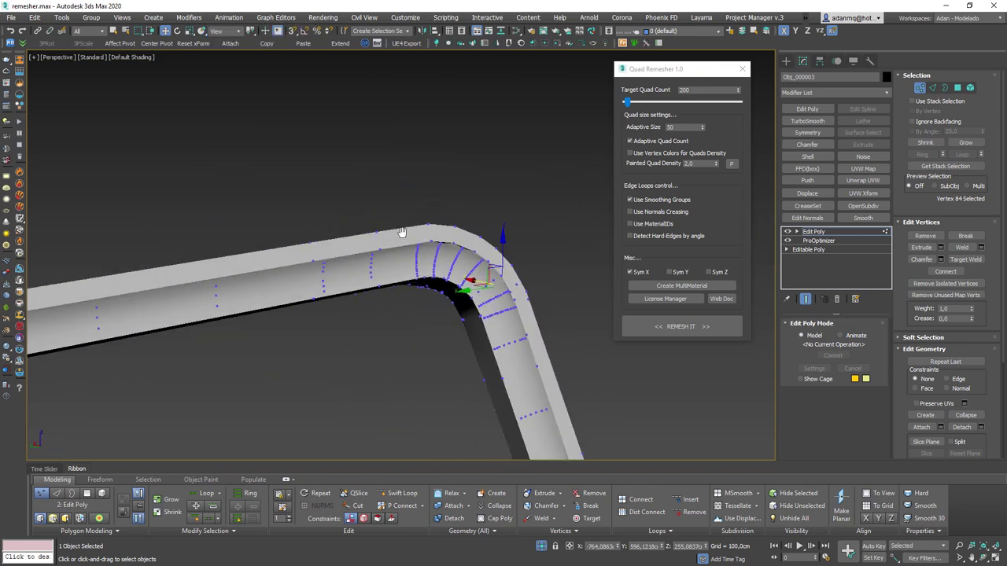
scroll(440, 236, up, 2)
scroll(467, 238, up, 5)
key(F4)
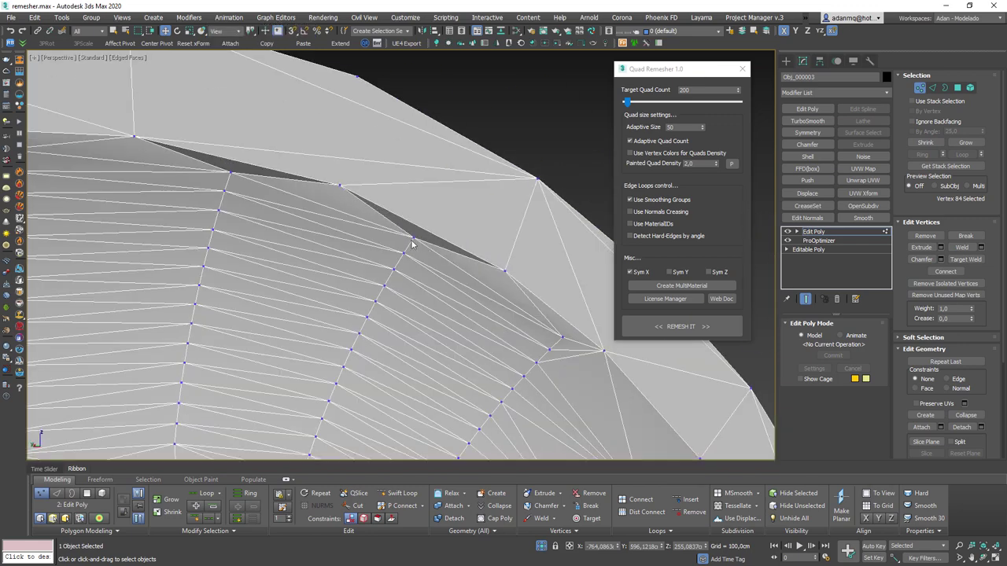
- Select three edges along the crease ridge at the bend
click(412, 237)
mouse_move(412, 238)
alt+middle_down()
mouse_move(409, 292)
mouse_move(412, 243)
mouse_move(441, 318)
mouse_move(422, 301)
alt+middle_up()
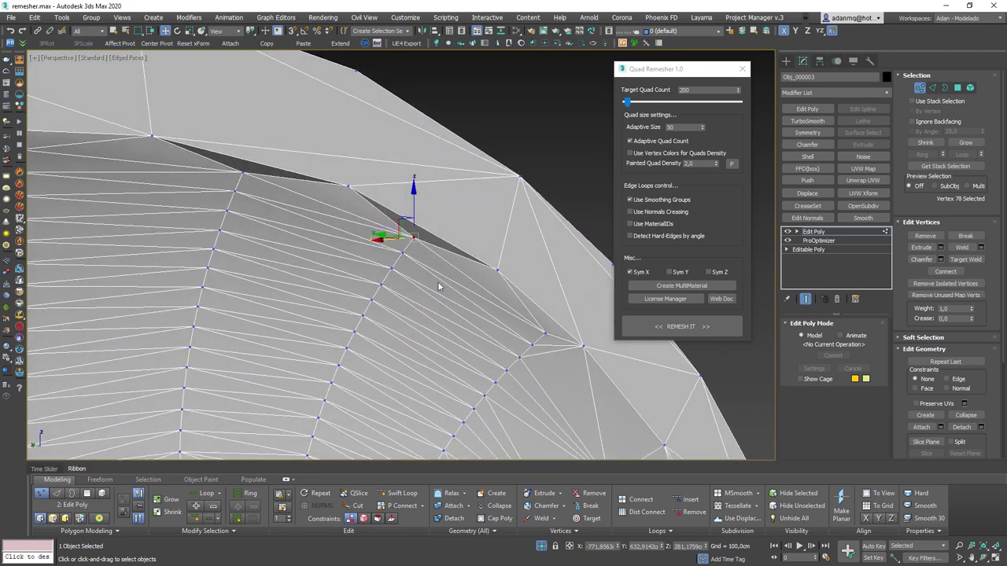
key(2)
click(519, 299)
ctrl+click(431, 242)
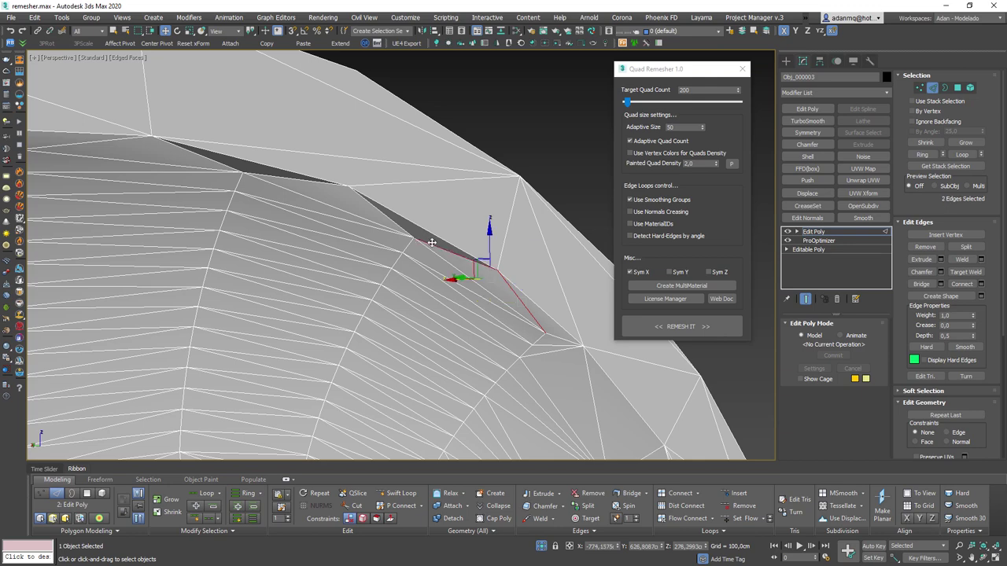
ctrl+click(400, 229)
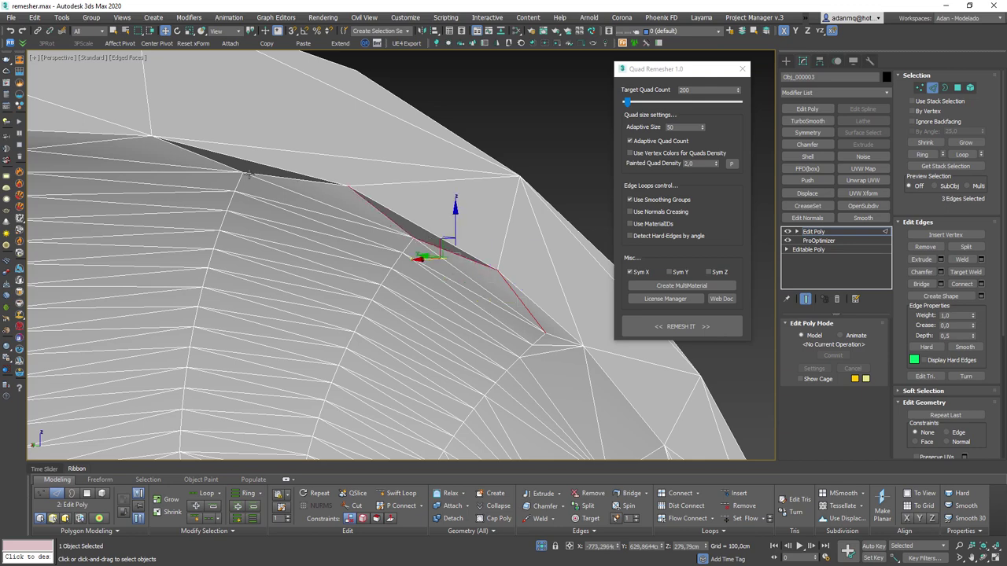
scroll(248, 175, up, 2)
scroll(243, 180, up, 2)
- Cut a new edge across the sliver face with Alt+C and check the result
key(alt+c)
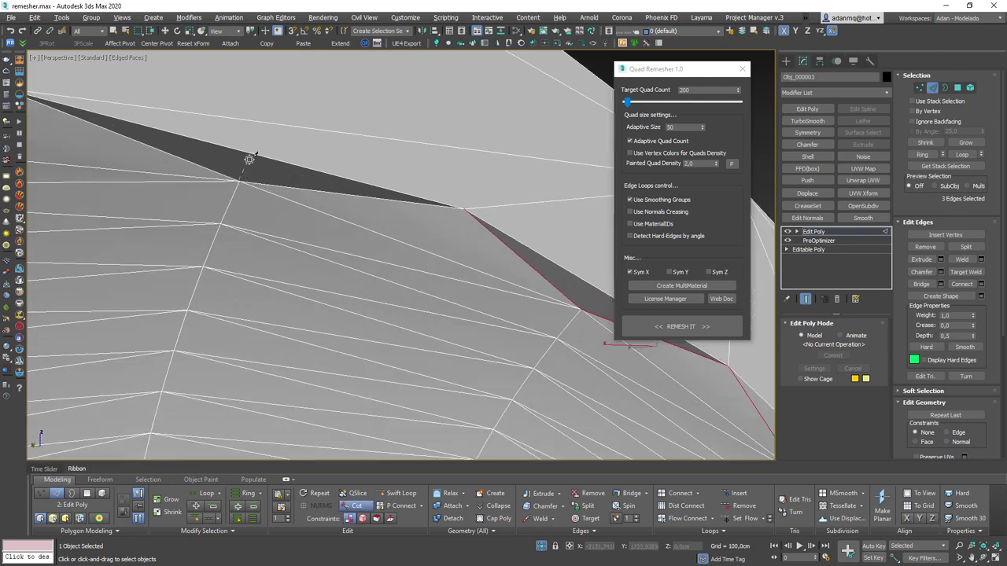
alt+middle_drag(413, 270, 369, 310)
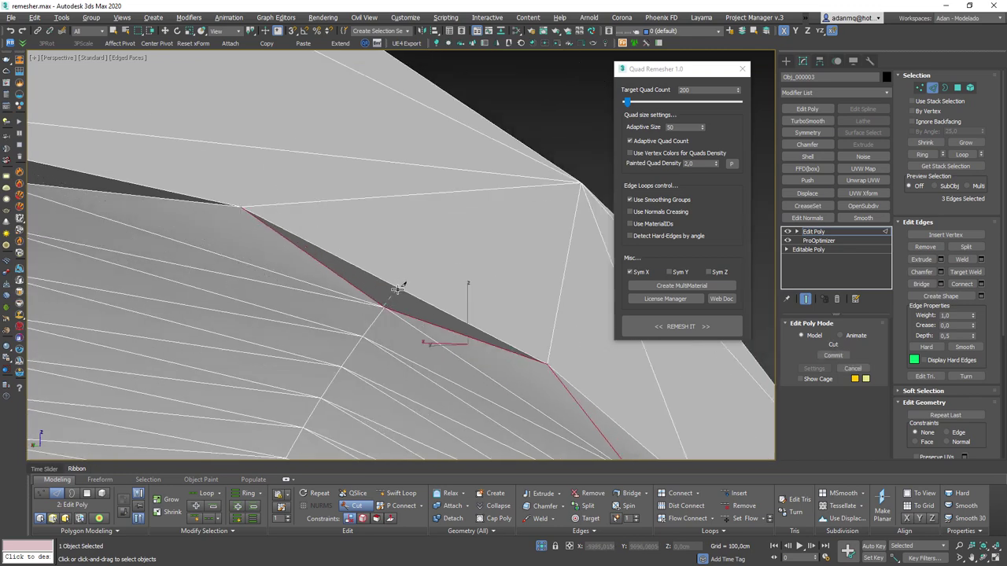
click(445, 362)
right_click(444, 362)
alt+middle_drag(444, 363, 415, 344)
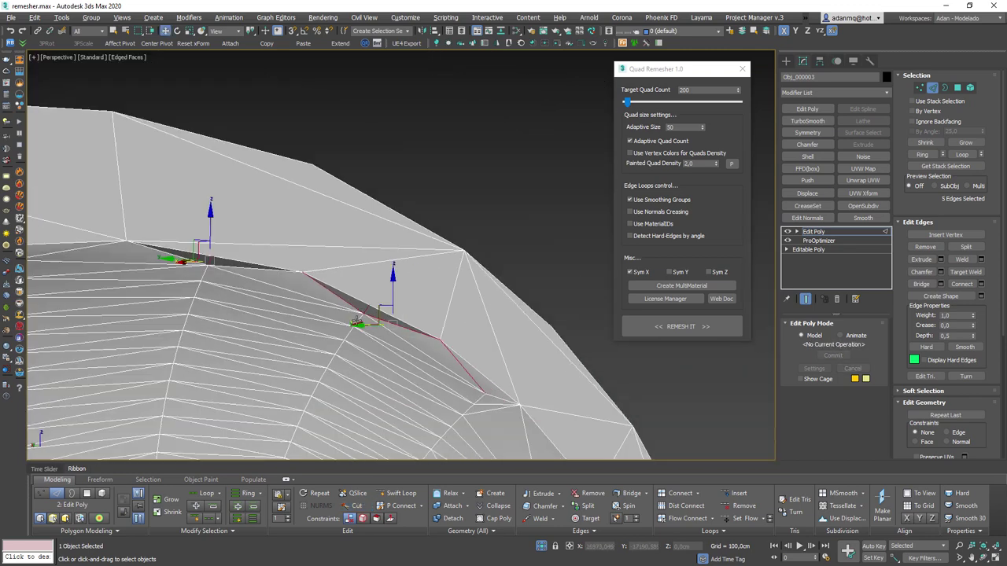
click(404, 325)
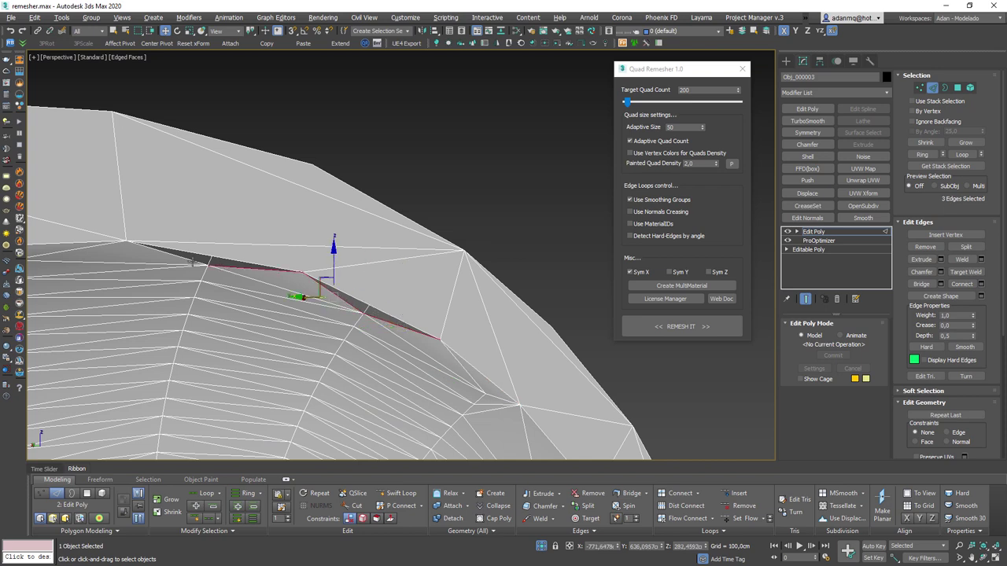
scroll(191, 261, down, 5)
- Turn off Sym X in Quad Remesher after checking the bend's shading
key(F4)
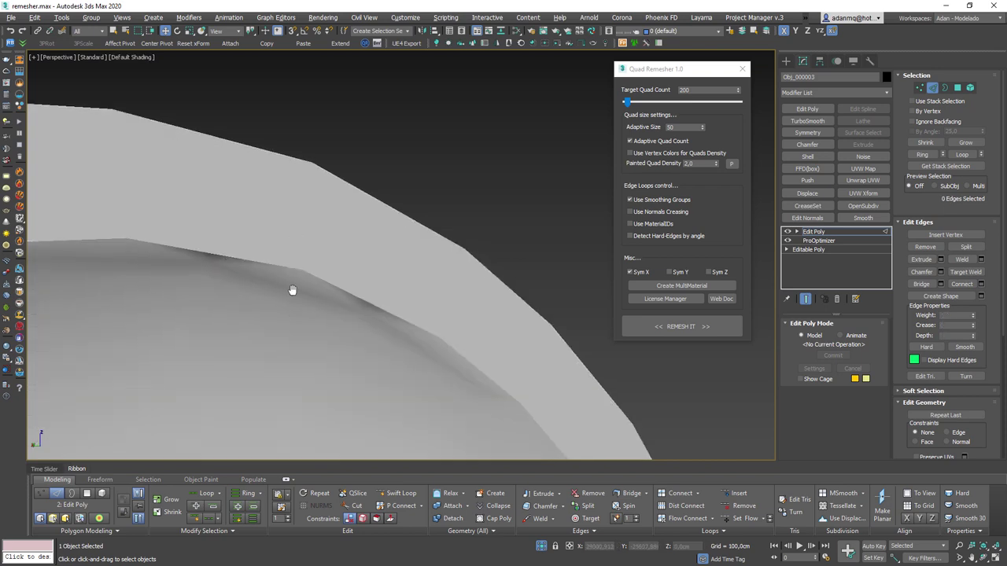
mouse_move(292, 291)
middle_down()
mouse_move(292, 252)
mouse_move(265, 279)
mouse_move(413, 253)
mouse_move(394, 288)
mouse_move(259, 231)
middle_up()
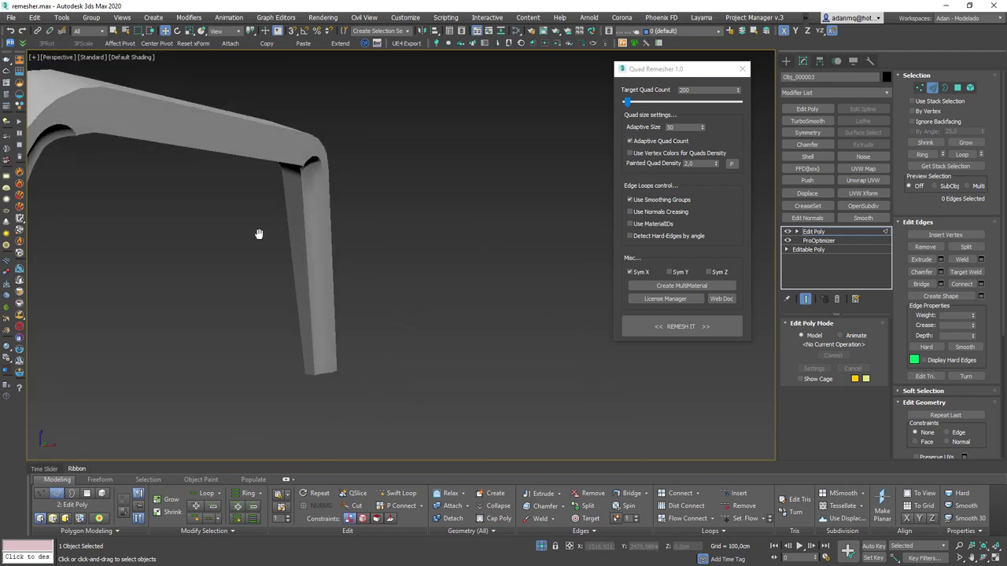
scroll(295, 287, down, 3)
alt+middle_drag(295, 287, 532, 232)
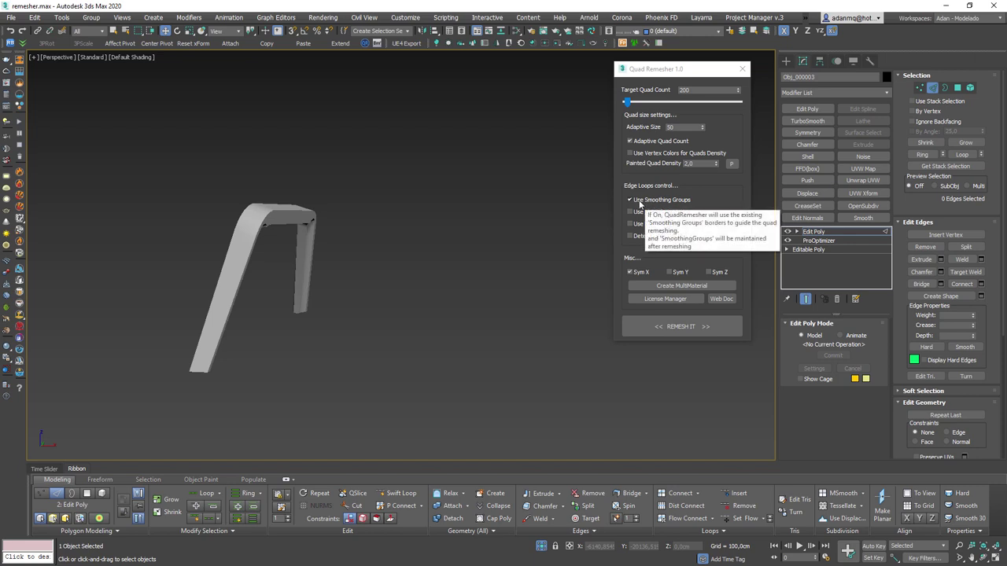
click(630, 272)
- Select the edge loop near the top corner and exit Edge sub-object mode
mouse_move(266, 286)
alt+middle_down()
mouse_move(386, 288)
mouse_move(312, 299)
mouse_move(302, 248)
alt+middle_up()
double_click(302, 248)
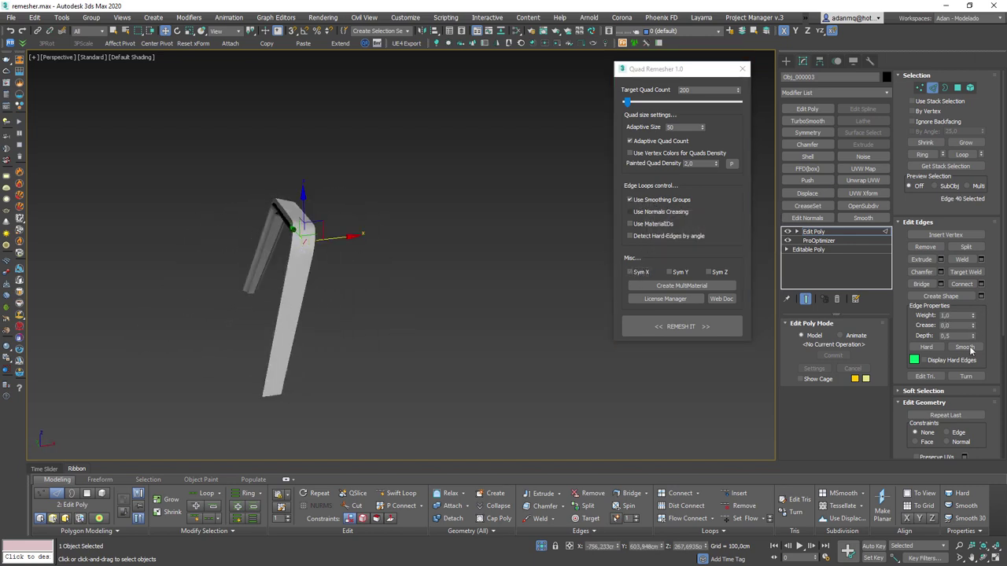
click(934, 88)
mouse_move(203, 127)
alt+middle_down()
mouse_move(219, 309)
mouse_move(334, 211)
alt+middle_up()
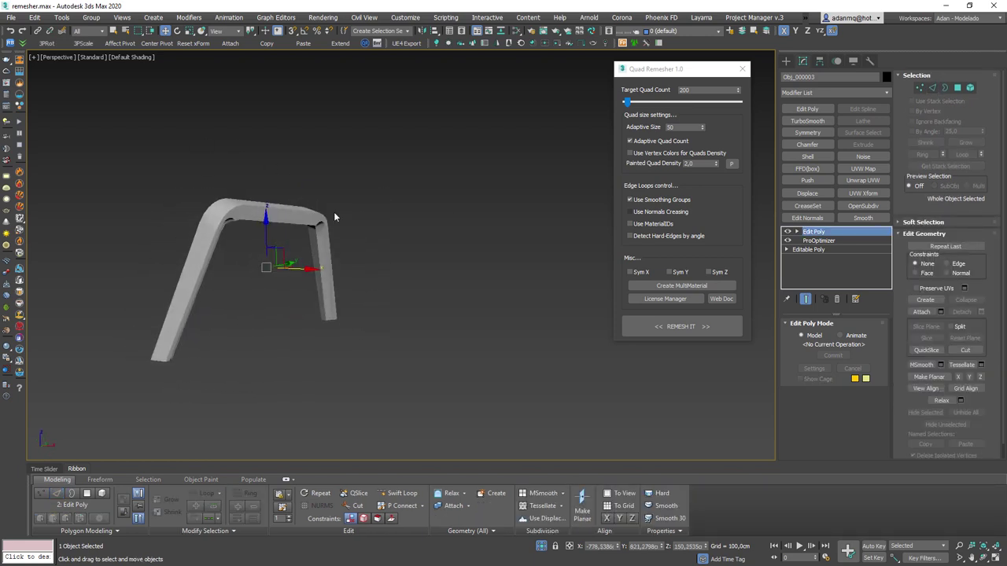
- Set Quad Remesher's target quad count to 1000 and run REMESH IT
click(711, 91)
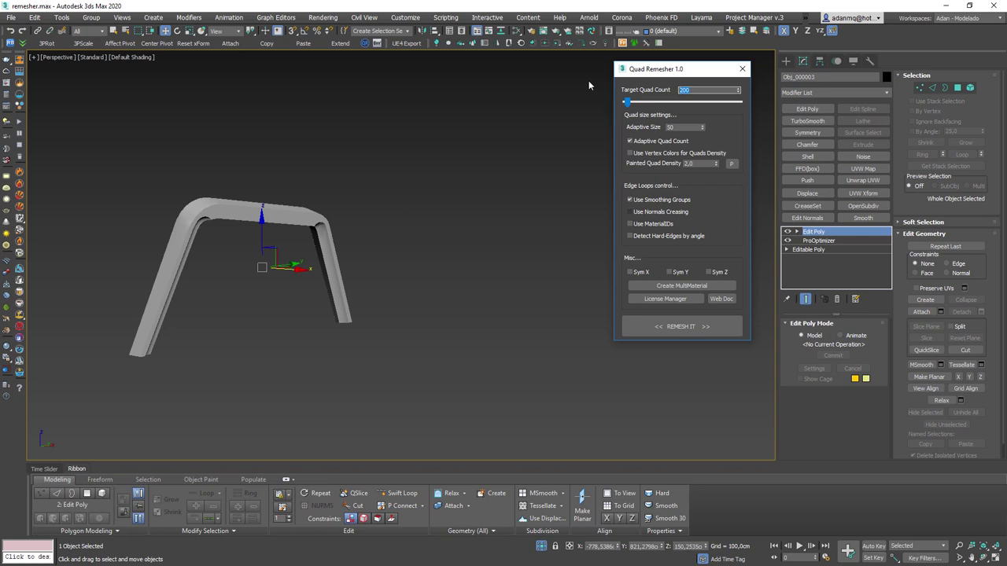
text(1000)
key(Return)
drag(308, 268, 353, 269)
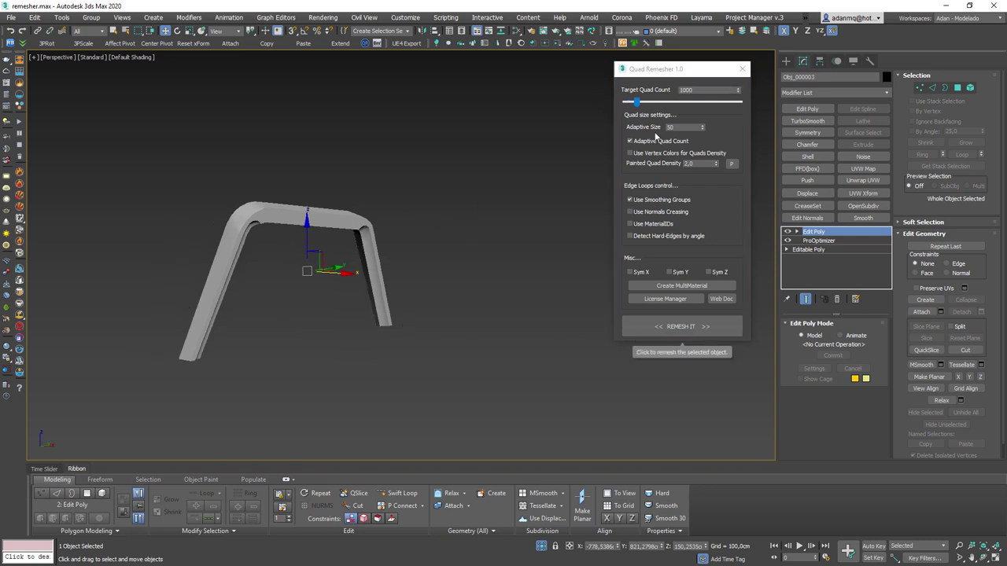
click(681, 326)
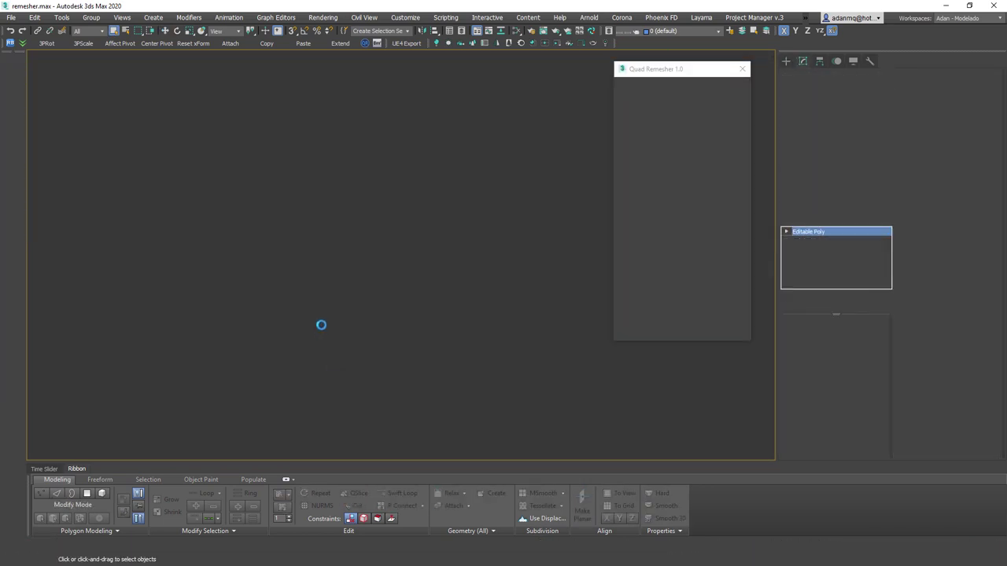
- Show edged faces and orbit around Obj_000003_Retopo's upper corner
key(F4)
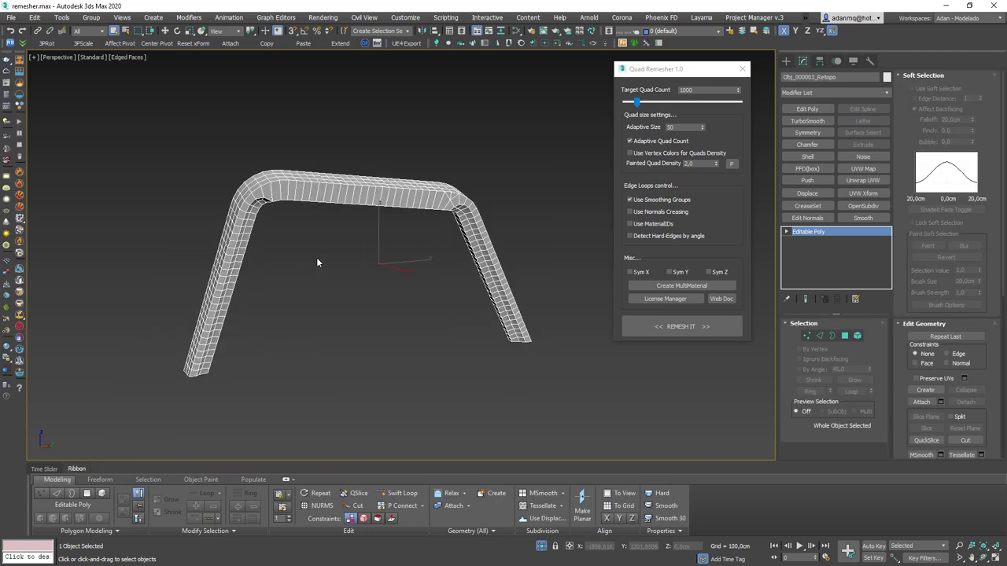
mouse_move(316, 258)
alt+middle_down()
mouse_move(297, 209)
mouse_move(274, 241)
mouse_move(86, 283)
mouse_move(143, 253)
mouse_move(181, 213)
alt+middle_up()
scroll(181, 213, up, 5)
mouse_move(147, 176)
middle_down()
mouse_move(292, 265)
mouse_move(336, 247)
middle_up()
scroll(170, 187, down, 3)
scroll(292, 265, down, 3)
scroll(399, 322, up, 3)
- Orbit and zoom along the whole arch, closing in on its bend
mouse_move(399, 323)
alt+middle_down()
mouse_move(465, 322)
mouse_move(343, 324)
alt+middle_up()
scroll(465, 322, up, 3)
scroll(464, 321, down, 5)
scroll(274, 285, up, 3)
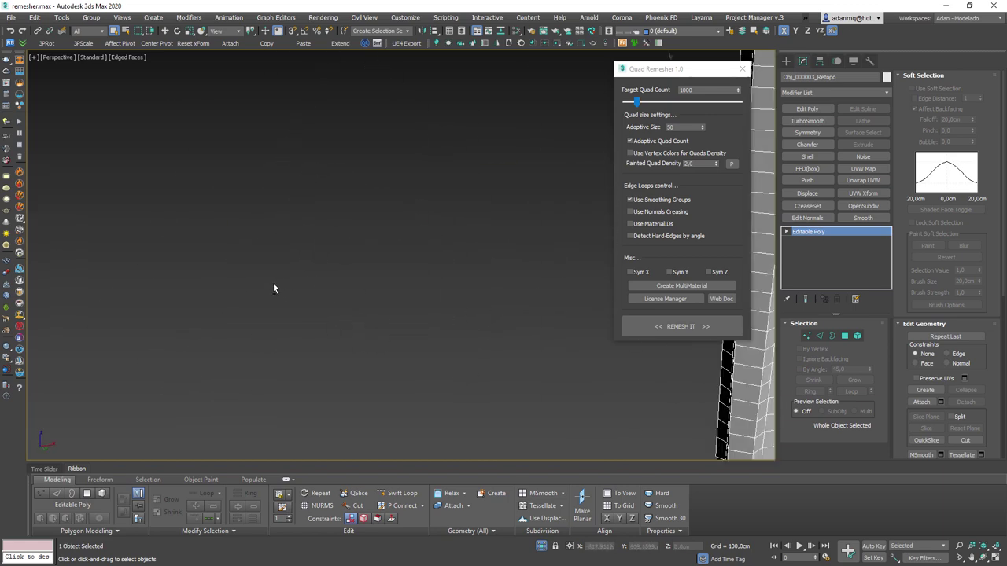
scroll(330, 286, down, 3)
scroll(331, 286, up, 4)
mouse_move(202, 259)
middle_down()
mouse_move(257, 264)
mouse_move(193, 265)
middle_up()
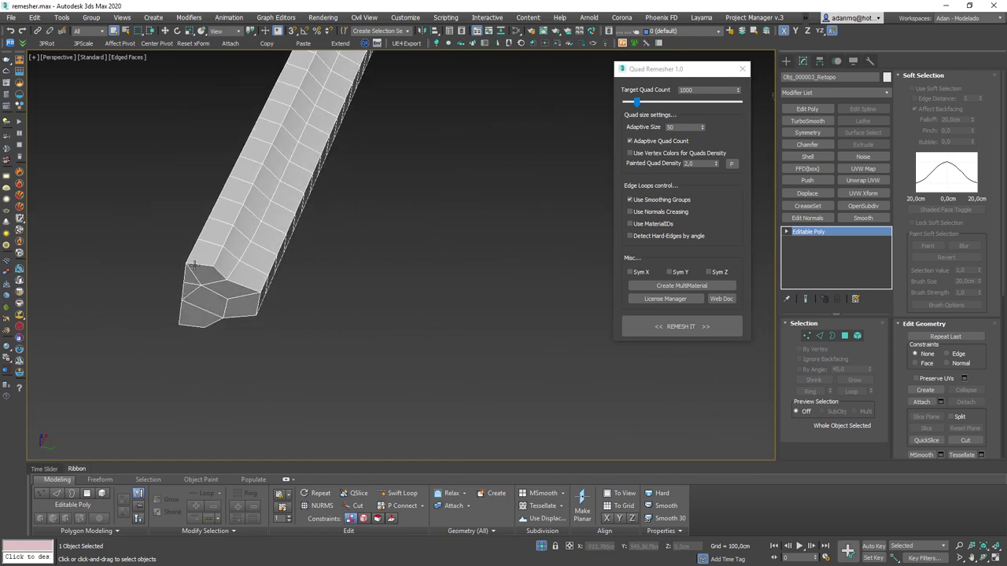
scroll(360, 203, down, 5)
alt+middle_drag(359, 203, 365, 217)
scroll(259, 260, up, 3)
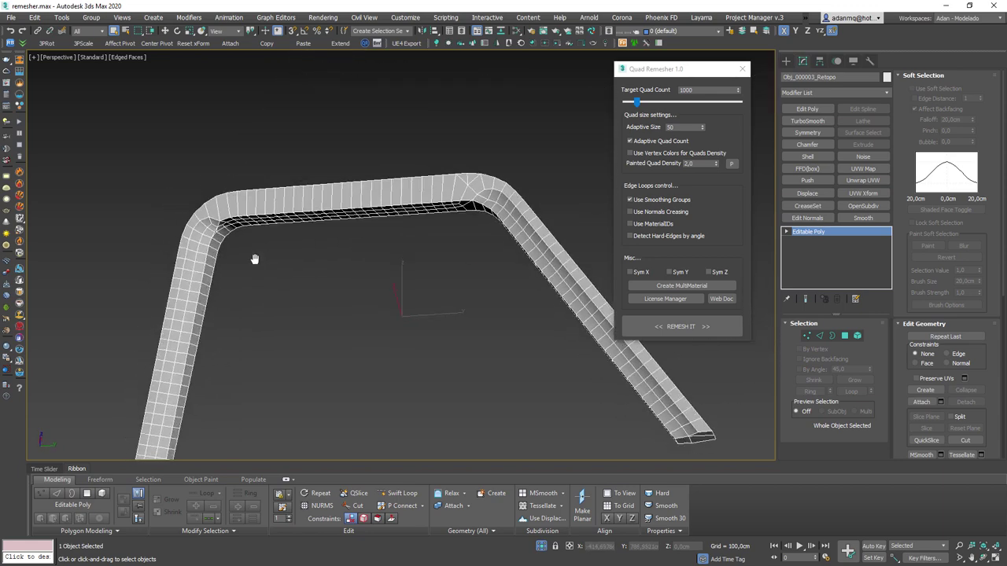
middle_drag(259, 261, 258, 240)
scroll(257, 238, up, 2)
scroll(234, 168, up, 4)
- Select a vertex at the inner bend and view the tube's underside
key(1)
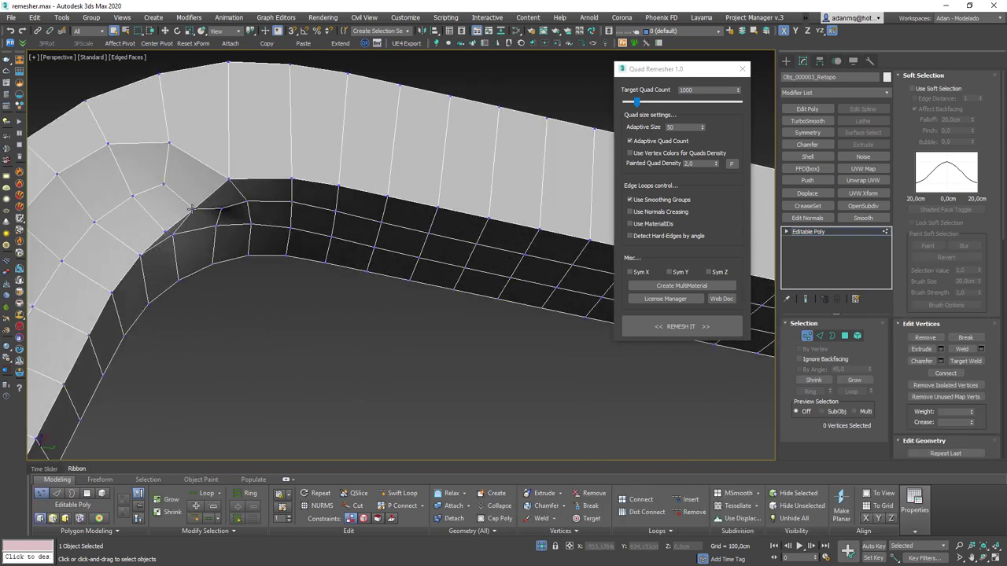
click(196, 206)
alt+middle_drag(203, 200, 168, 183)
scroll(146, 198, up, 3)
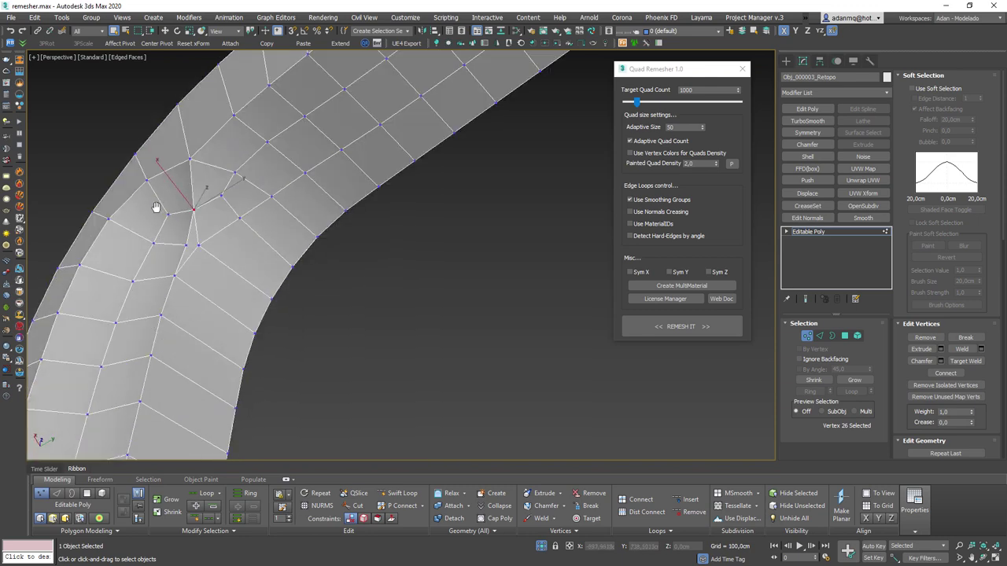
scroll(180, 247, up, 2)
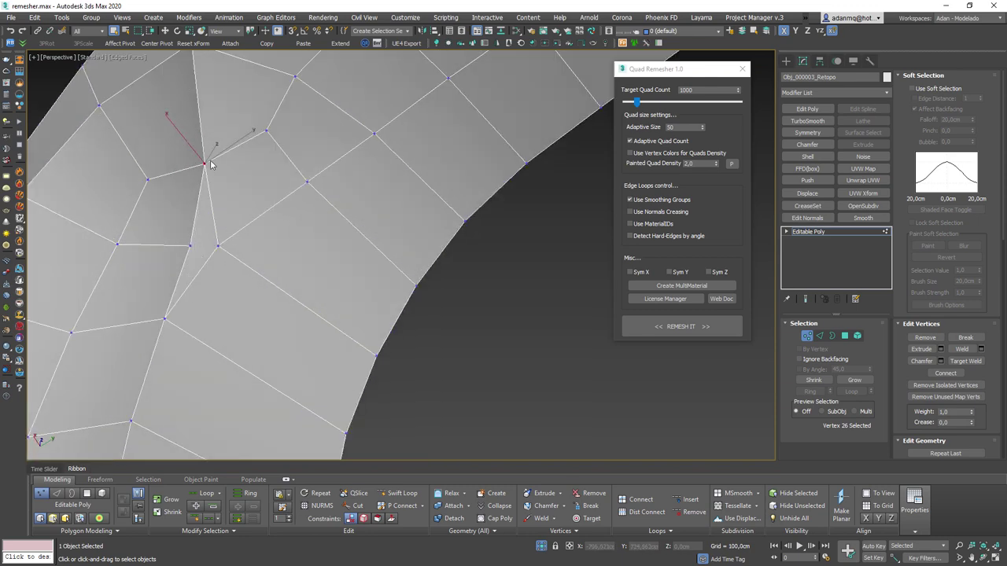
scroll(180, 251, down, 4)
alt+middle_drag(229, 254, 284, 307)
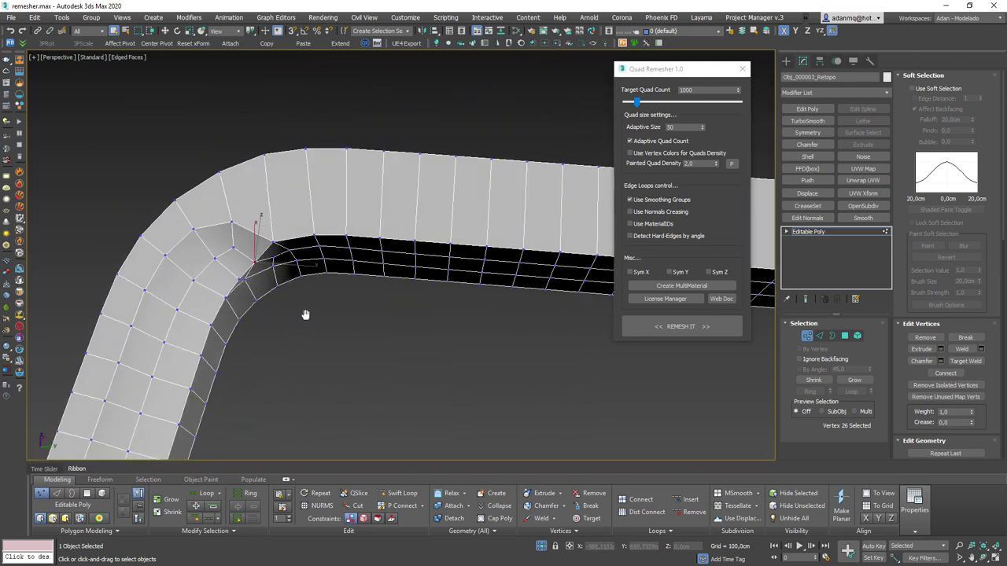
scroll(271, 301, up, 4)
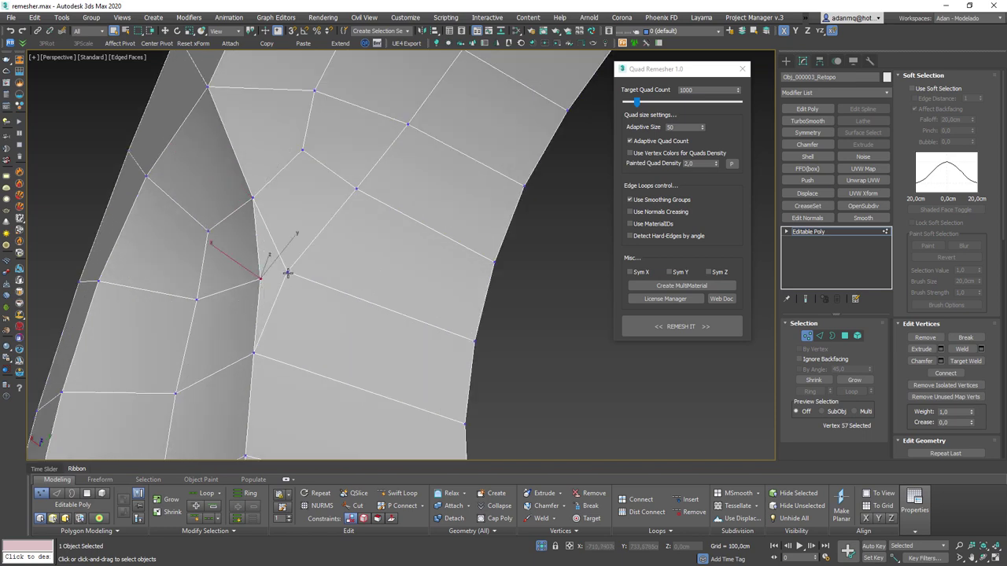
- Weld a vertex at the inner bend onto its neighbour with Target Weld
right_click(293, 233)
click(287, 271)
right_click(286, 271)
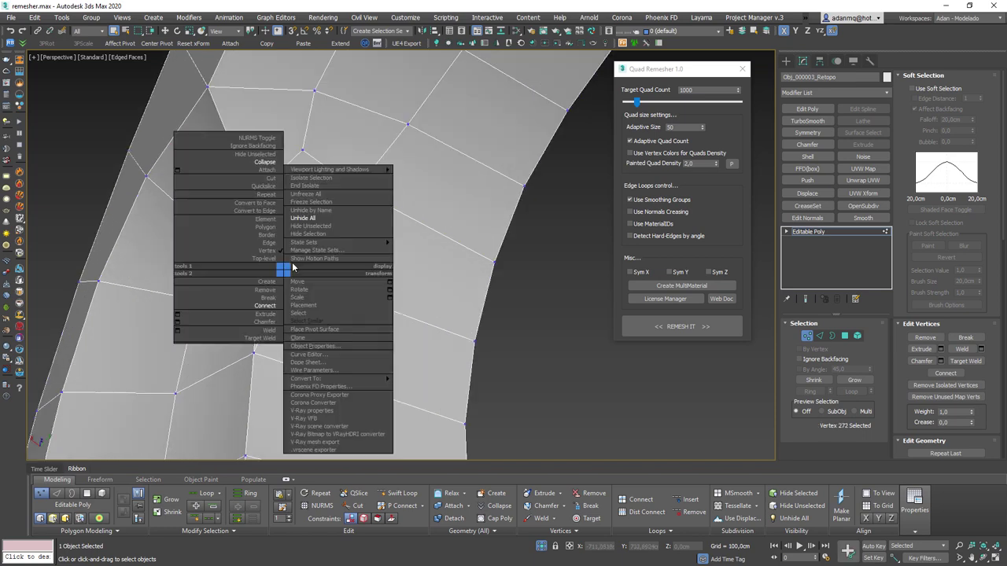
click(261, 338)
click(288, 271)
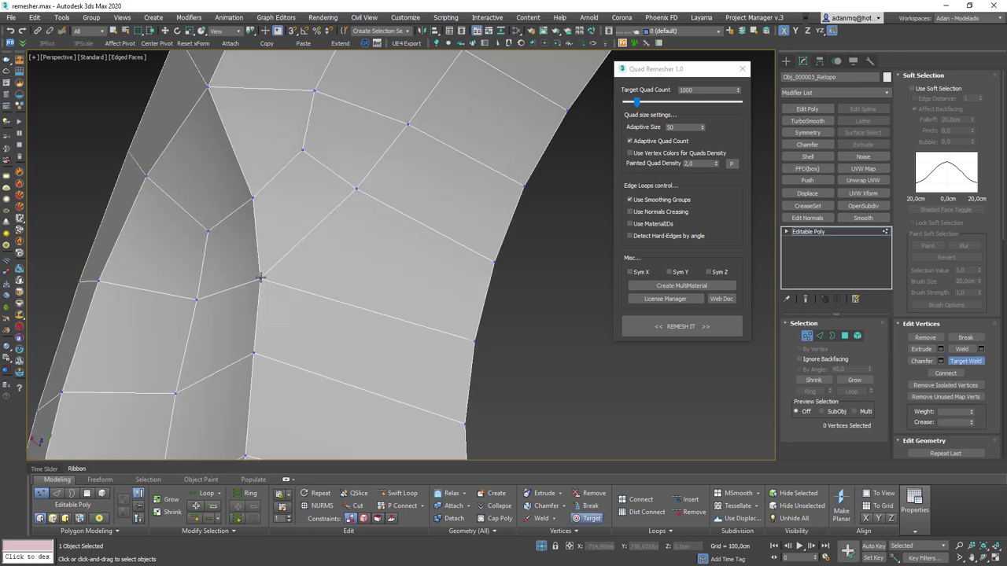
scroll(372, 288, down, 8)
scroll(370, 275, down, 3)
scroll(366, 265, up, 3)
scroll(313, 285, up, 3)
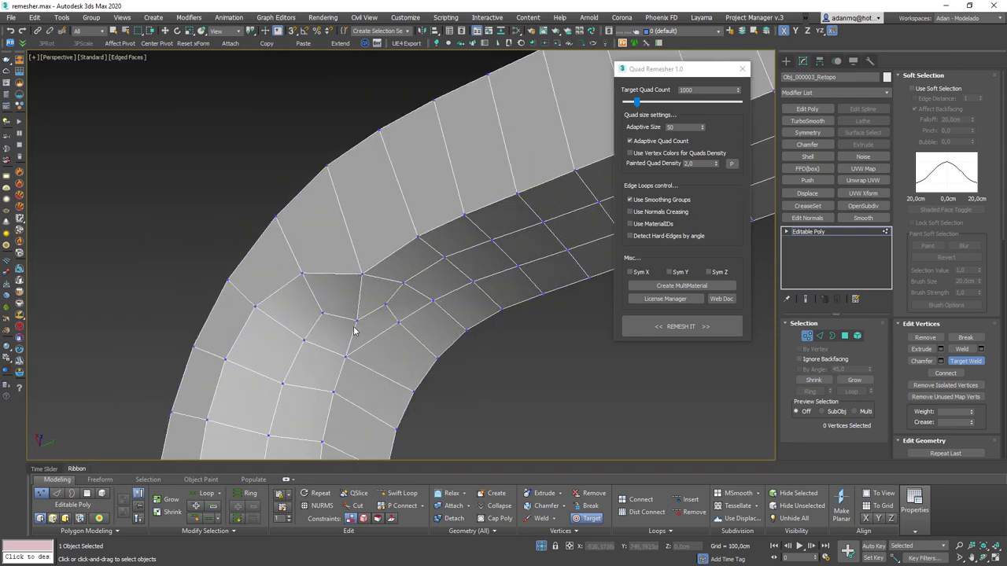
- With the Move tool, select the bend's inner corner vertex and inspect the inner wall
key(w)
click(364, 274)
mouse_move(363, 274)
alt+middle_down()
mouse_move(461, 299)
mouse_move(448, 307)
mouse_move(407, 265)
mouse_move(393, 269)
mouse_move(416, 271)
alt+middle_up()
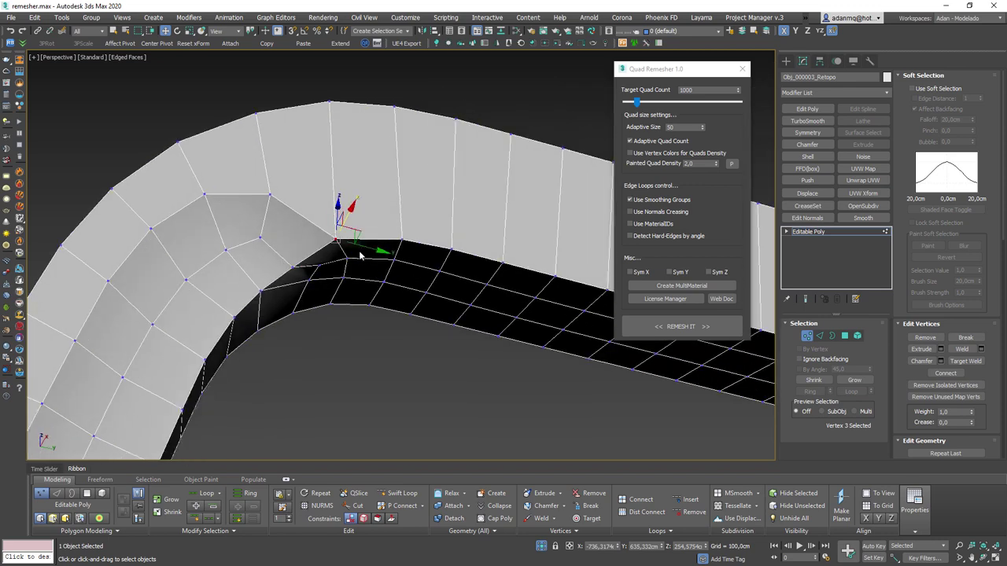
scroll(354, 250, up, 2)
scroll(335, 245, up, 2)
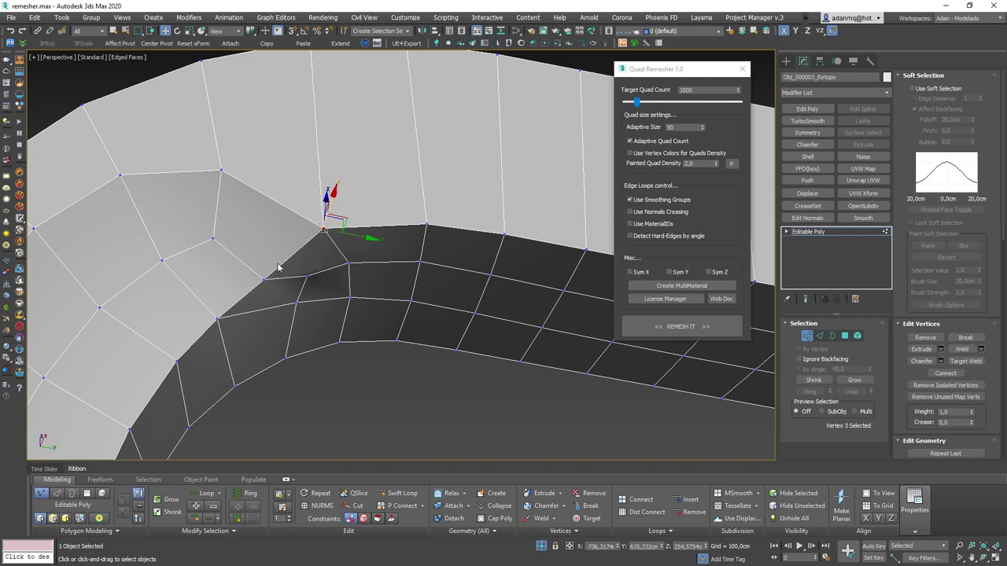
scroll(364, 222, down, 5)
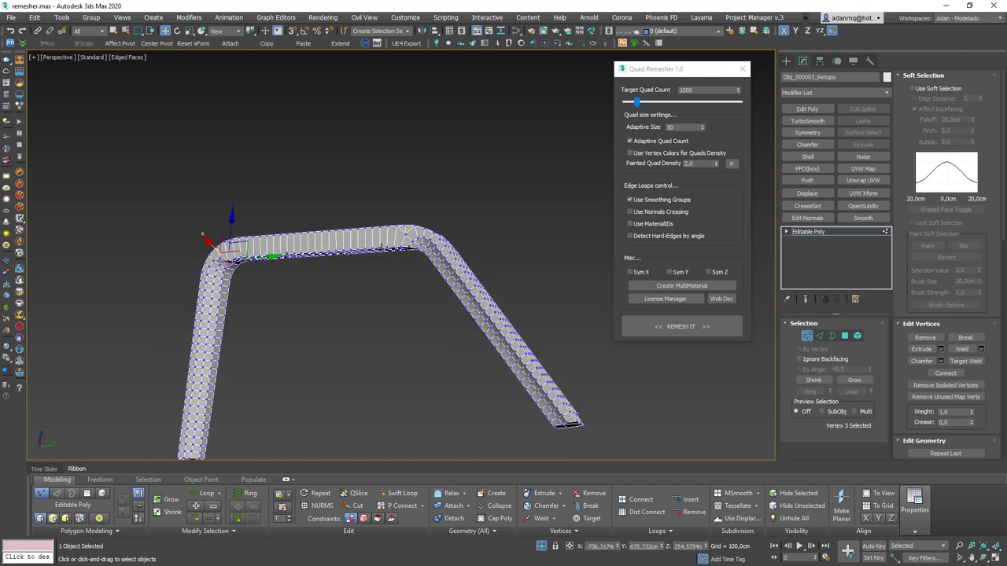
scroll(458, 222, up, 5)
click(402, 213)
mouse_move(403, 212)
alt+middle_down()
mouse_move(444, 232)
mouse_move(387, 206)
alt+middle_up()
key(2)
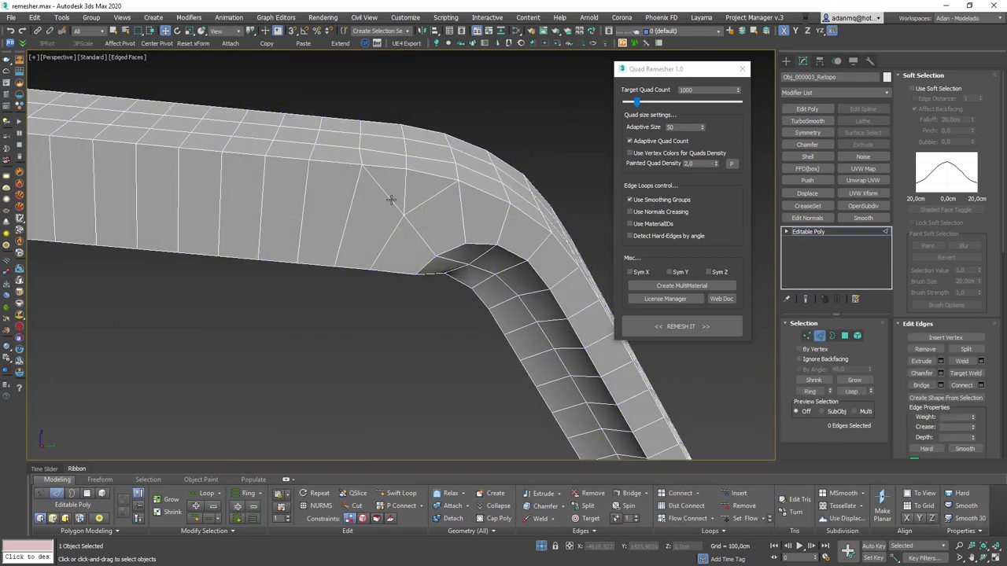
click(387, 199)
key(1)
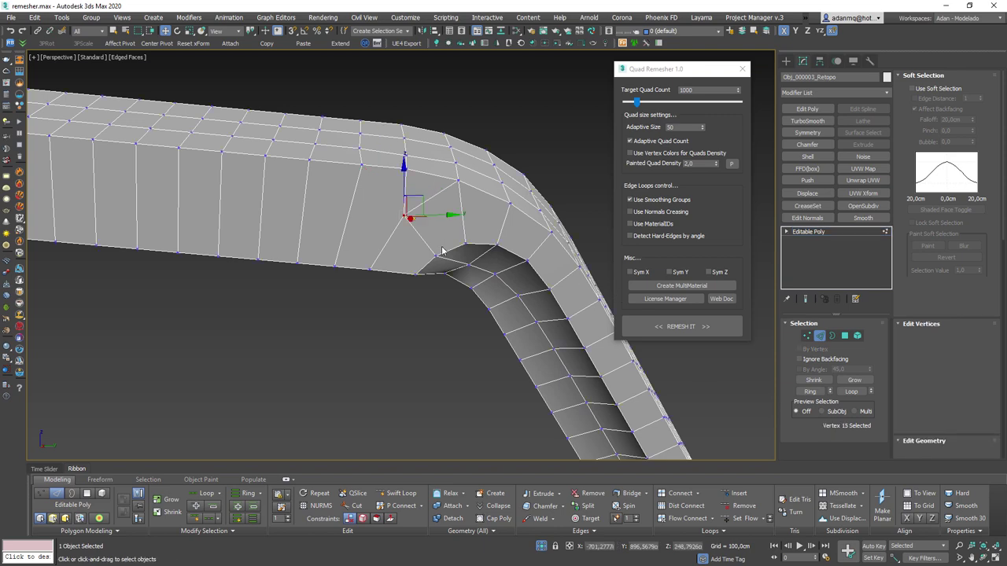
mouse_move(402, 221)
alt+middle_down()
mouse_move(418, 215)
mouse_move(440, 170)
mouse_move(421, 251)
mouse_move(495, 225)
mouse_move(425, 218)
alt+middle_up()
scroll(421, 251, down, 5)
key(shift+alt+w)
key(w)
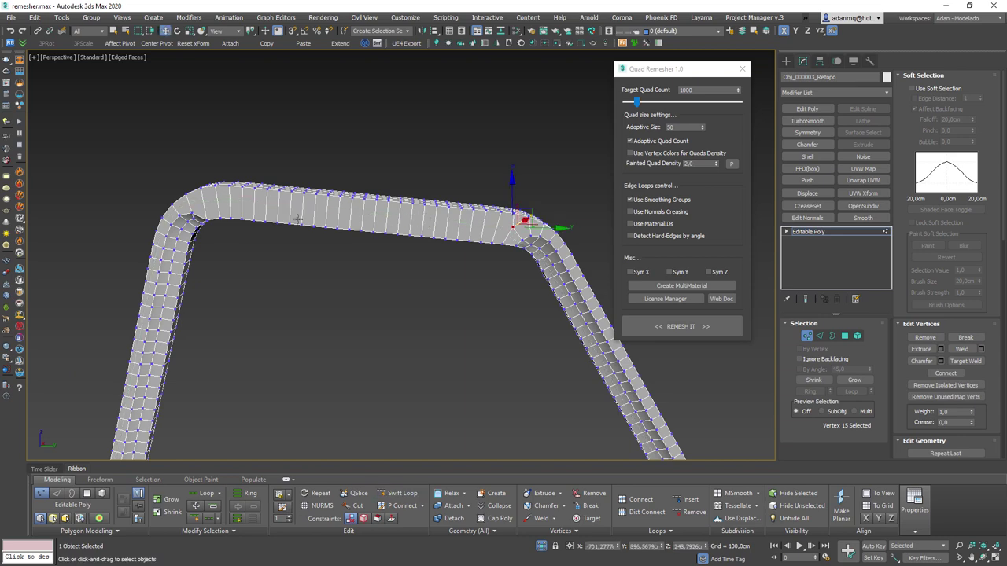
key(2)
mouse_move(490, 219)
alt+middle_down()
mouse_move(492, 241)
mouse_move(497, 220)
alt+middle_up()
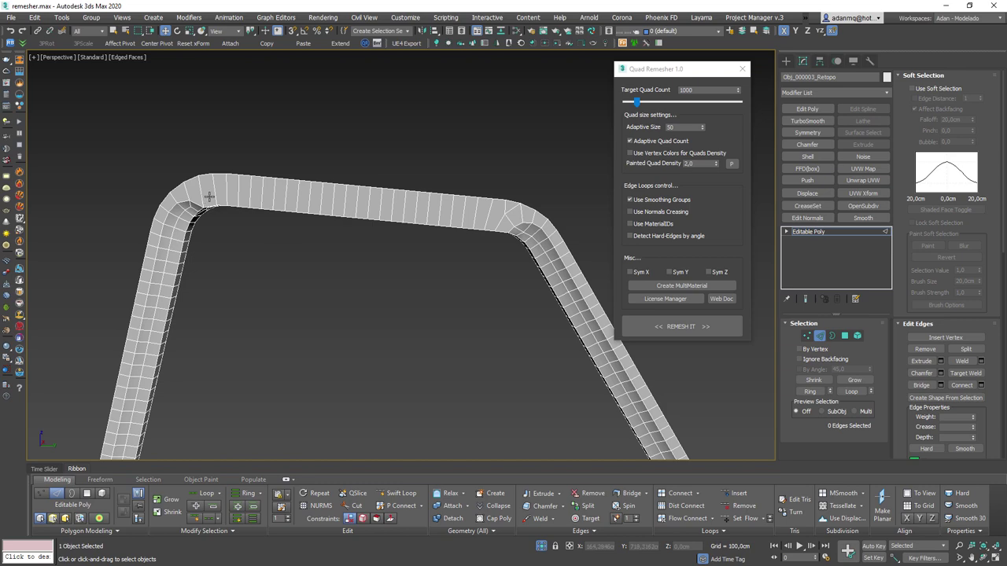
scroll(405, 218, down, 5)
scroll(525, 314, up, 8)
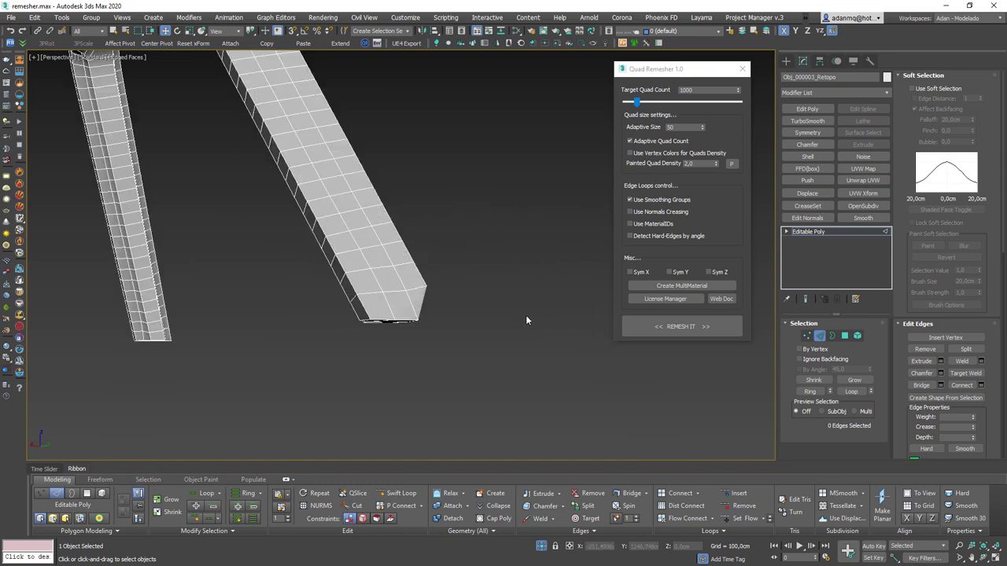
key(1)
scroll(429, 290, down, 5)
- Bring the tube's open bottom end into view and try the Cut tool, then cancel it
alt+middle_drag(417, 287, 409, 307)
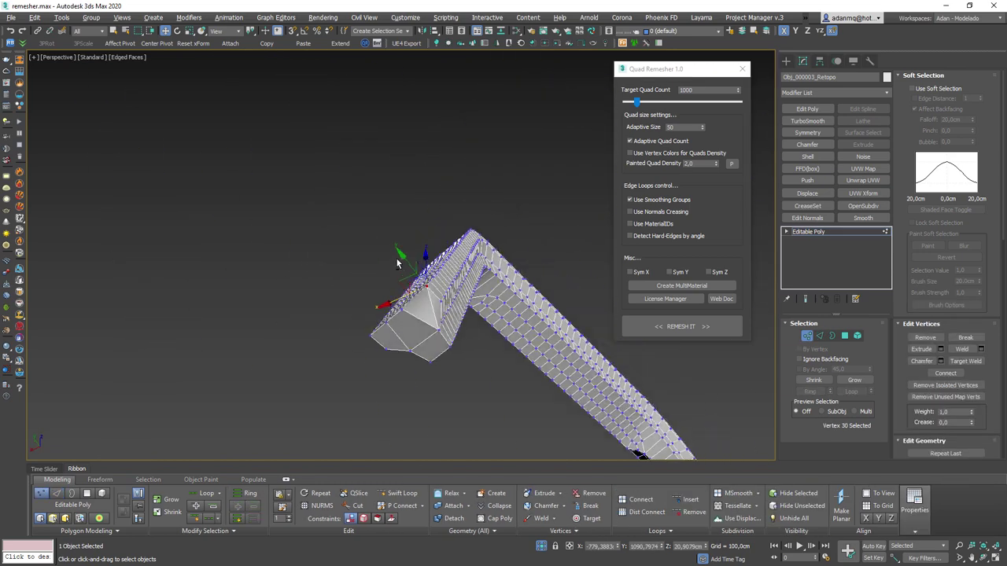
scroll(420, 315, up, 4)
scroll(429, 330, up, 4)
mouse_move(434, 350)
alt+middle_down()
mouse_move(445, 349)
mouse_move(378, 324)
alt+middle_up()
key(alt+c)
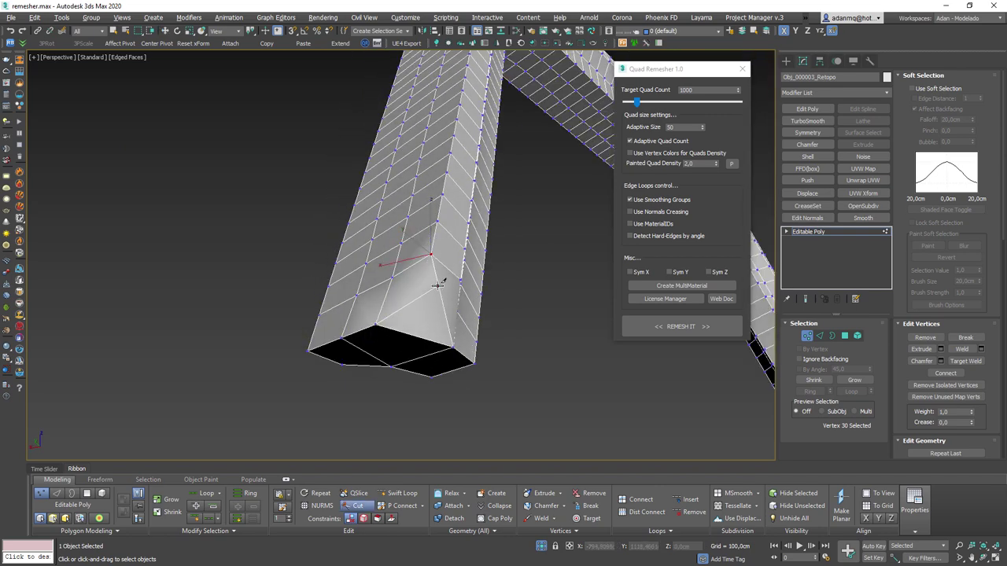
right_click(479, 310)
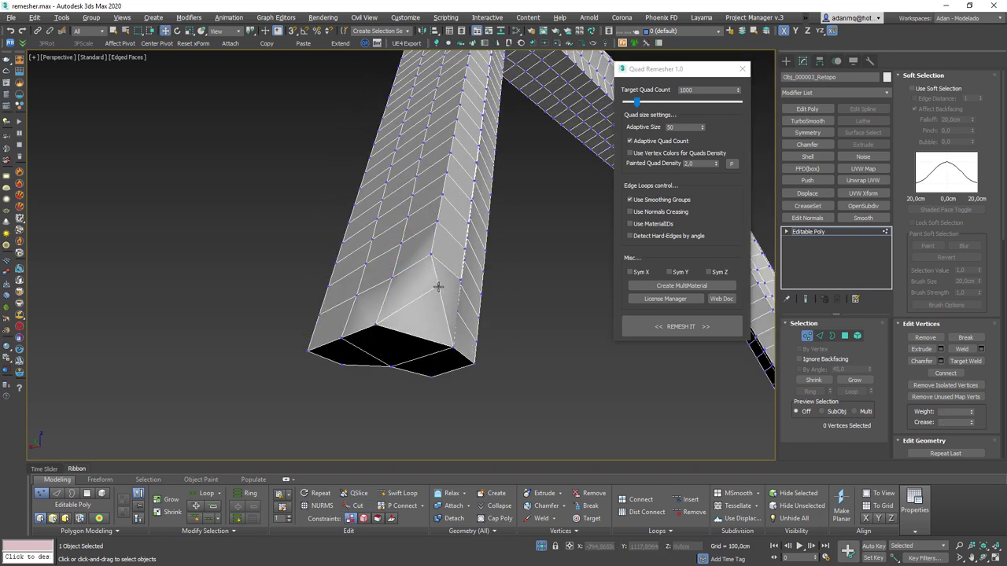
- In the Front view, slide the end corner vertex along X into line
mouse_move(472, 307)
alt+middle_down()
mouse_move(469, 277)
mouse_move(440, 307)
alt+middle_up()
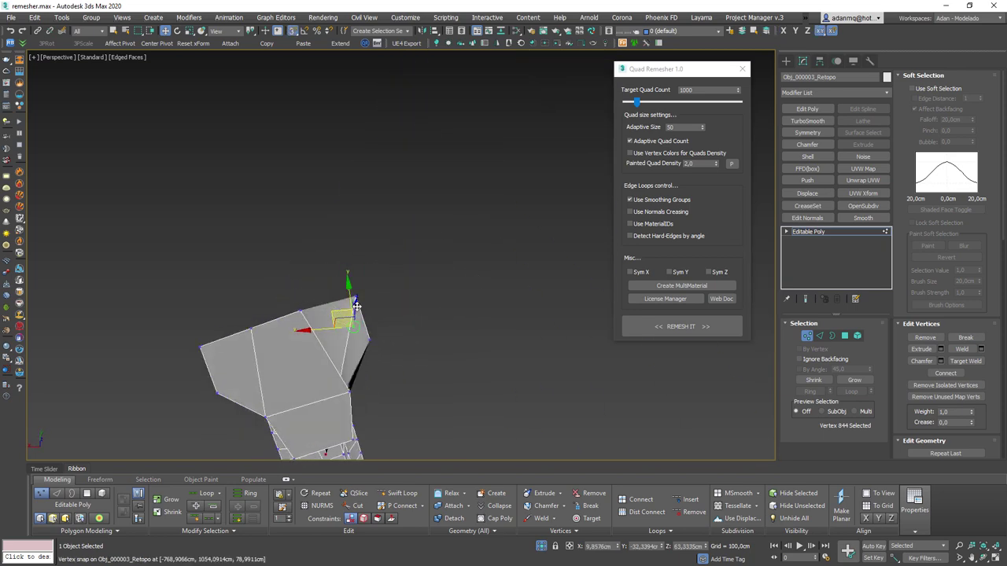
middle_drag(350, 311, 409, 319)
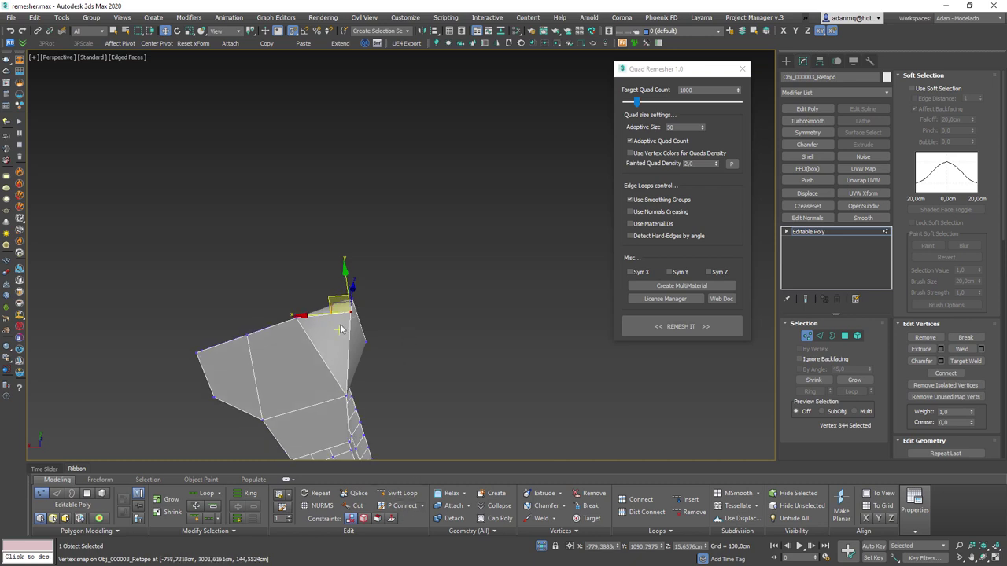
alt+middle_drag(336, 299, 348, 298)
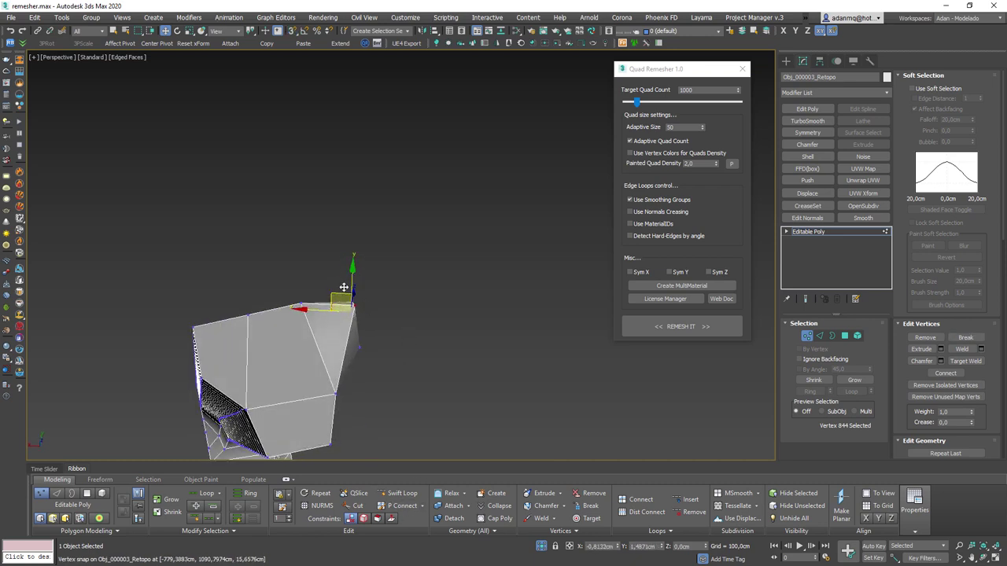
mouse_move(340, 275)
alt+middle_down()
mouse_move(360, 260)
mouse_move(398, 313)
alt+middle_up()
key(f)
scroll(448, 262, up, 2)
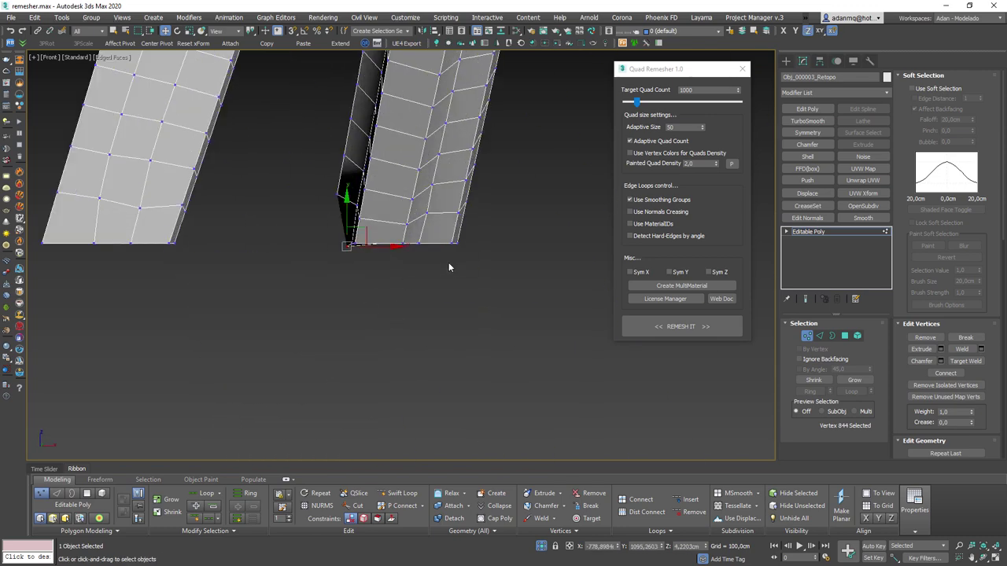
scroll(381, 232, up, 5)
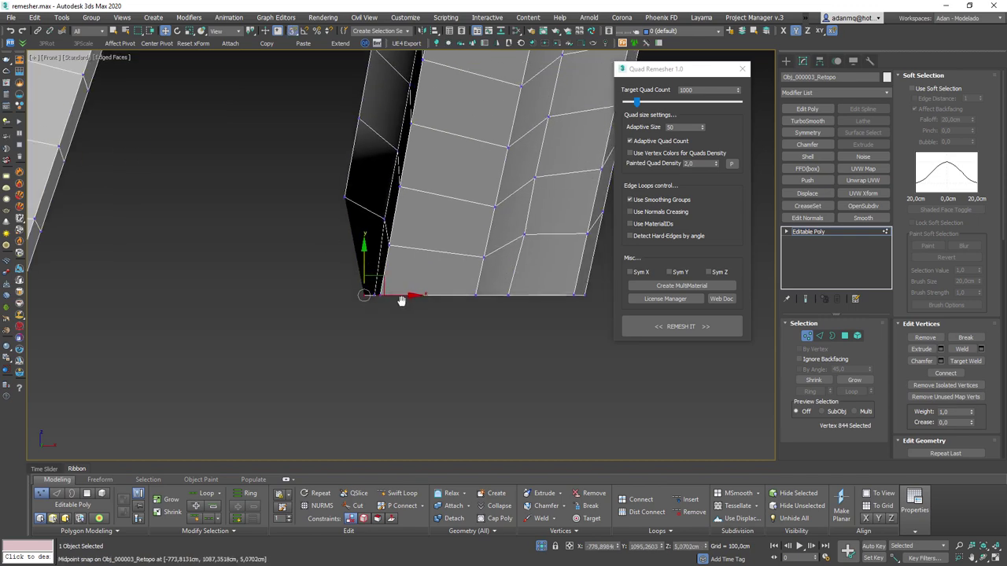
alt+middle_drag(381, 232, 363, 297)
drag(364, 298, 359, 300)
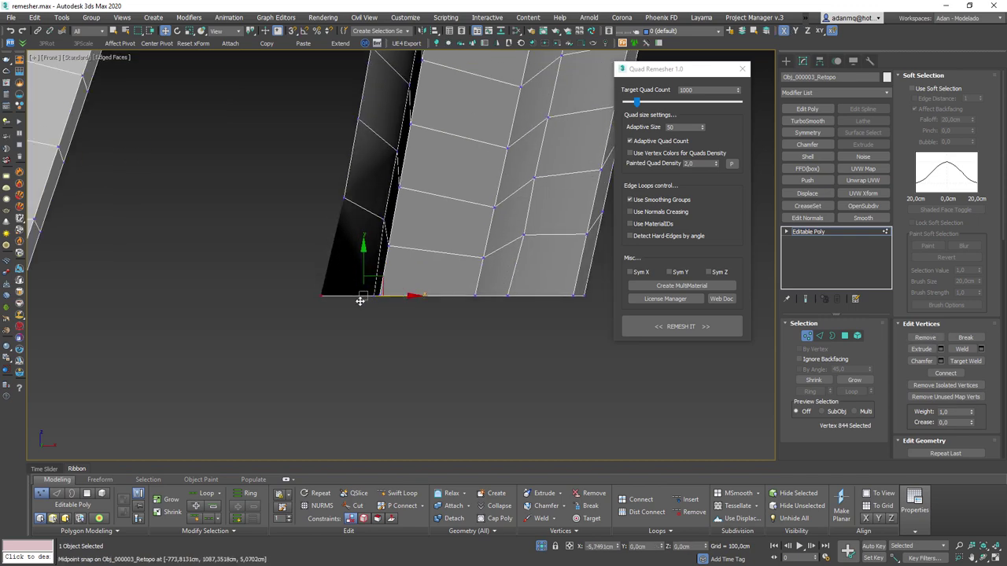
- In the Top view, move the corner vertex up and nudge it to align the end
mouse_move(359, 301)
alt+middle_down()
mouse_move(213, 333)
mouse_move(288, 341)
mouse_move(303, 360)
mouse_move(299, 441)
mouse_move(321, 280)
alt+middle_up()
key(t)
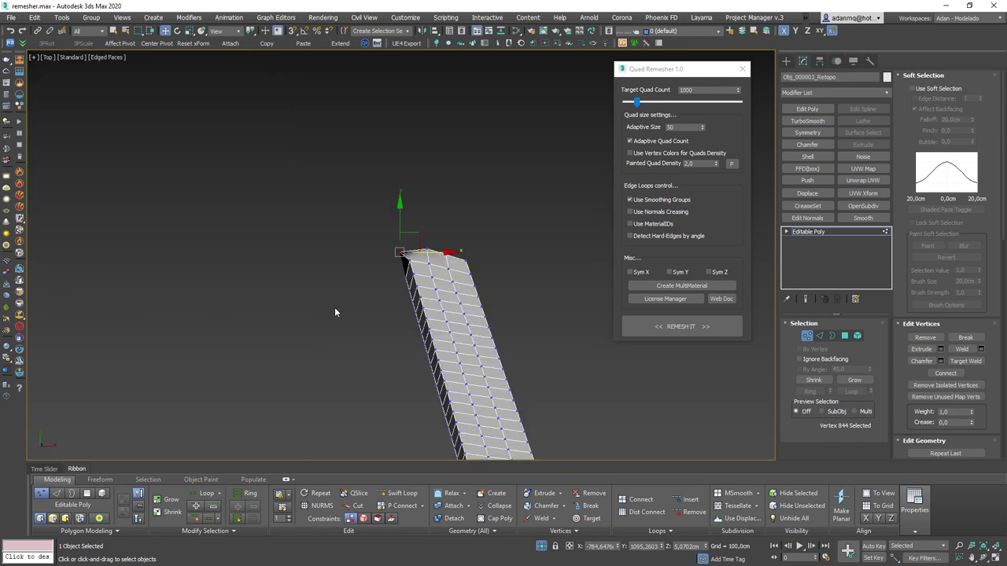
mouse_move(393, 238)
mouse_down()
mouse_move(400, 194)
mouse_move(437, 219)
mouse_up()
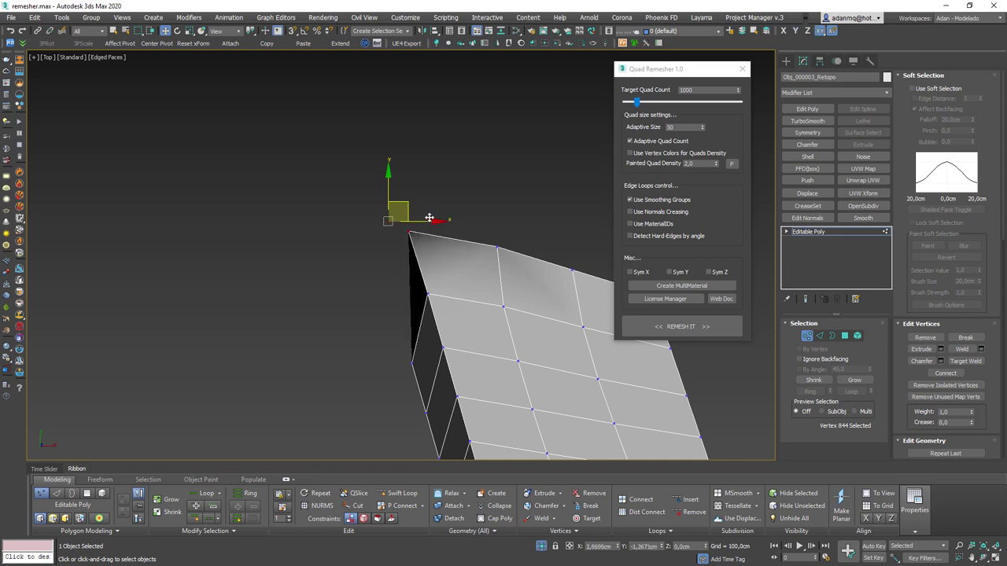
scroll(429, 217, up, 3)
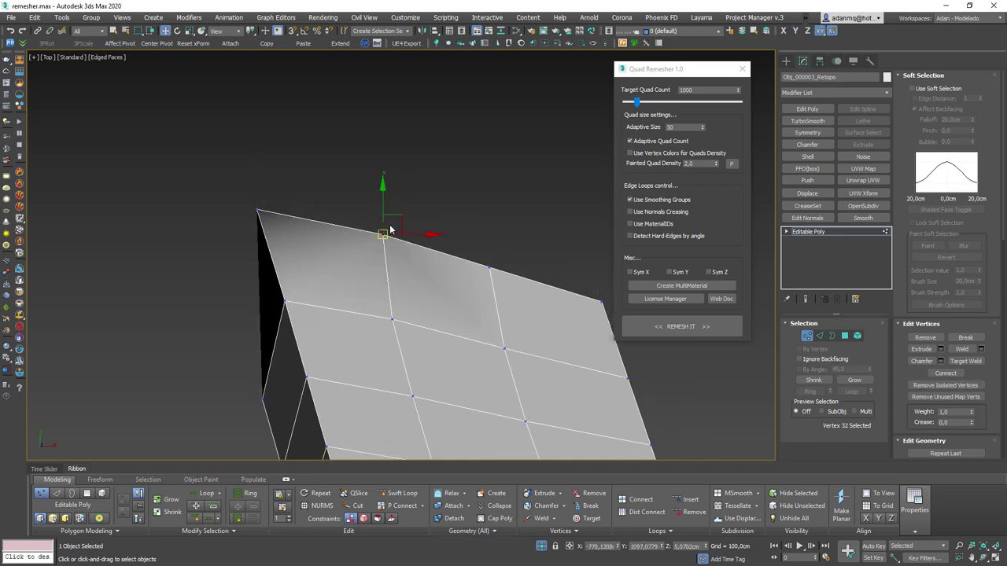
drag(385, 207, 383, 212)
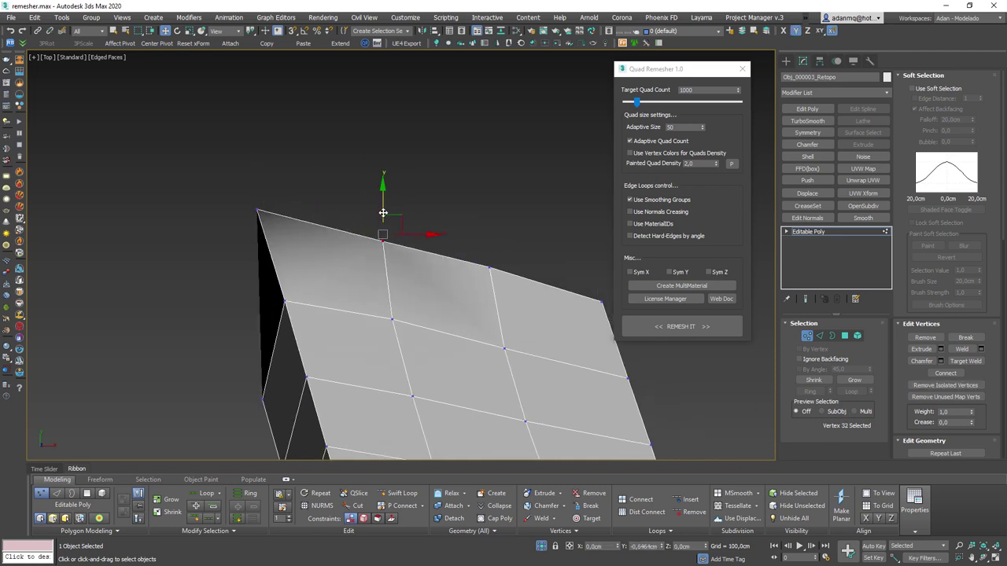
- Select the neighbouring end vertex, try another Cut, and frame it in the Top view
click(487, 266)
scroll(323, 293, down, 2)
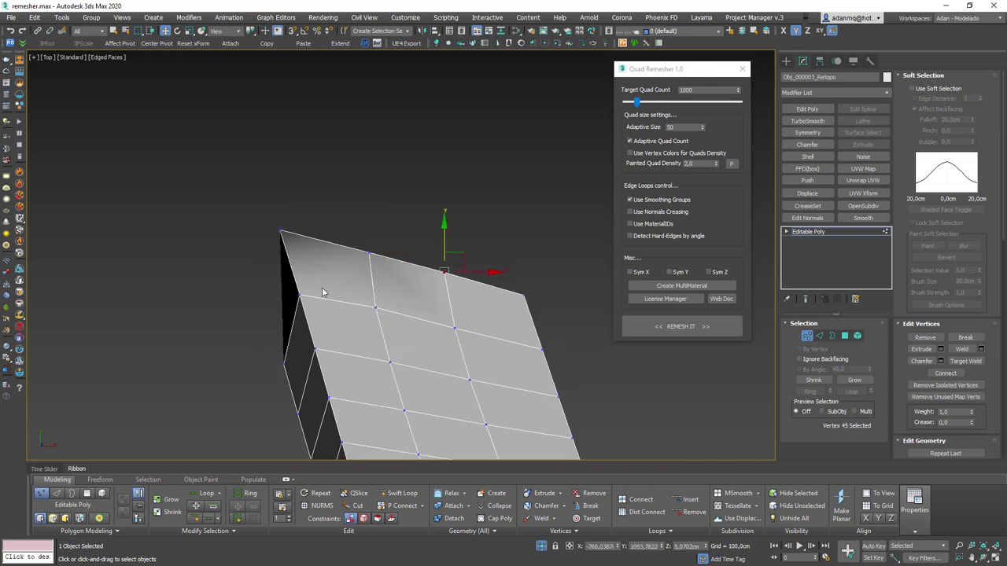
mouse_move(285, 364)
alt+middle_down()
mouse_move(441, 220)
mouse_move(396, 269)
alt+middle_up()
key(alt+c)
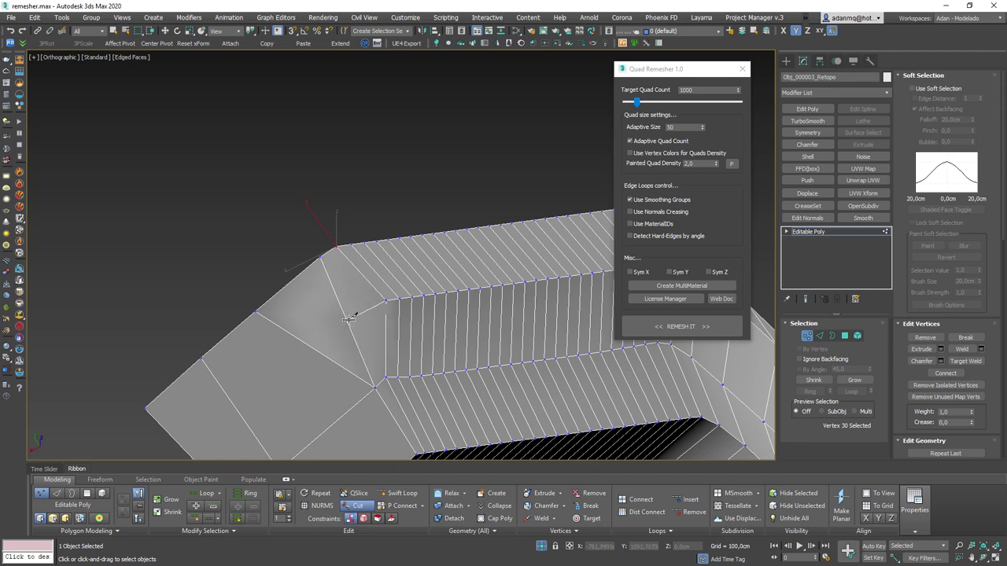
right_click(367, 334)
mouse_move(346, 322)
alt+middle_down()
mouse_move(373, 323)
mouse_move(331, 328)
mouse_move(299, 404)
mouse_move(247, 425)
mouse_move(367, 367)
mouse_move(331, 372)
mouse_move(340, 375)
alt+middle_up()
key(t)
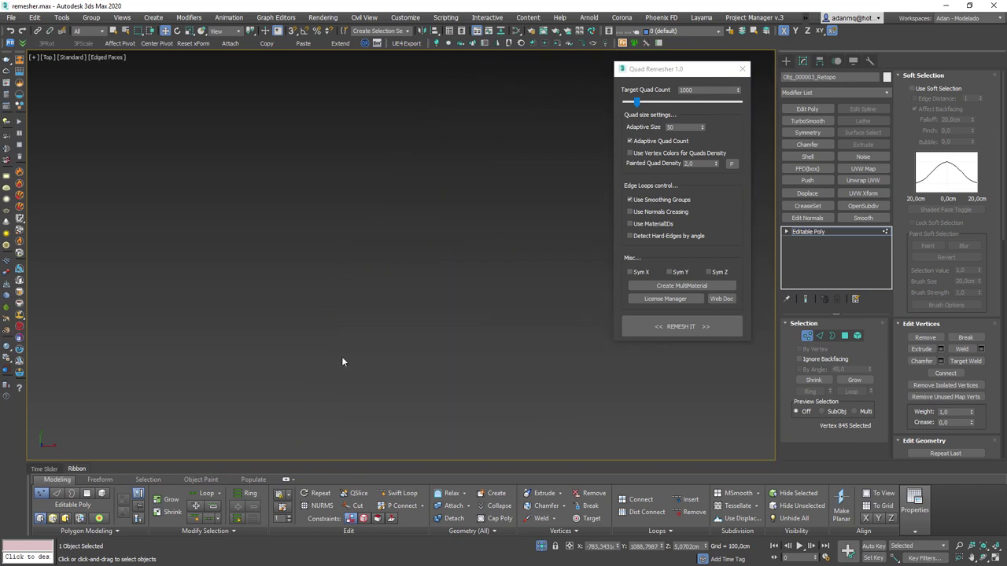
key(z)
scroll(407, 268, up, 3)
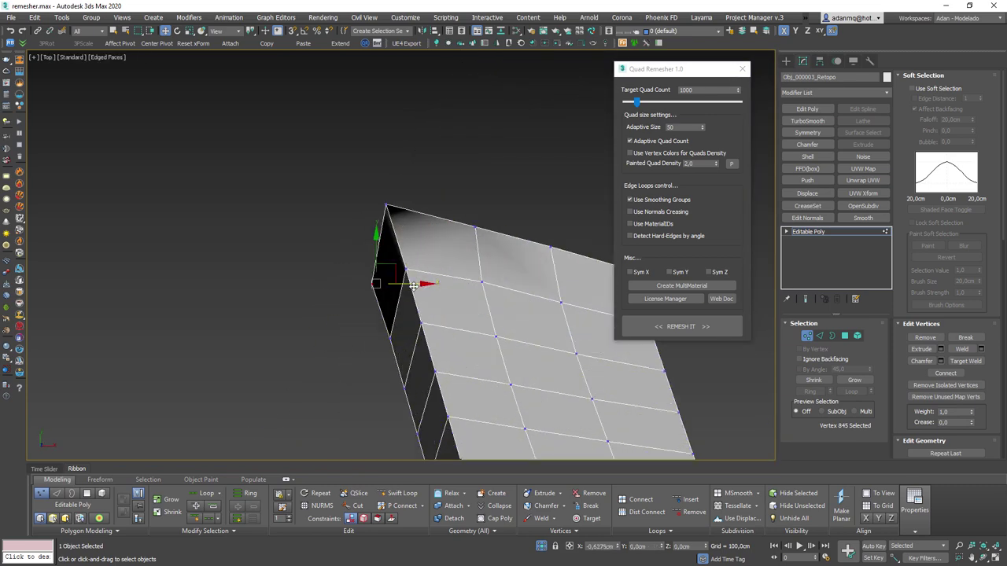
mouse_move(396, 317)
alt+middle_down()
mouse_move(517, 281)
mouse_move(386, 310)
mouse_move(414, 279)
mouse_move(400, 273)
mouse_move(369, 299)
mouse_move(409, 315)
alt+middle_up()
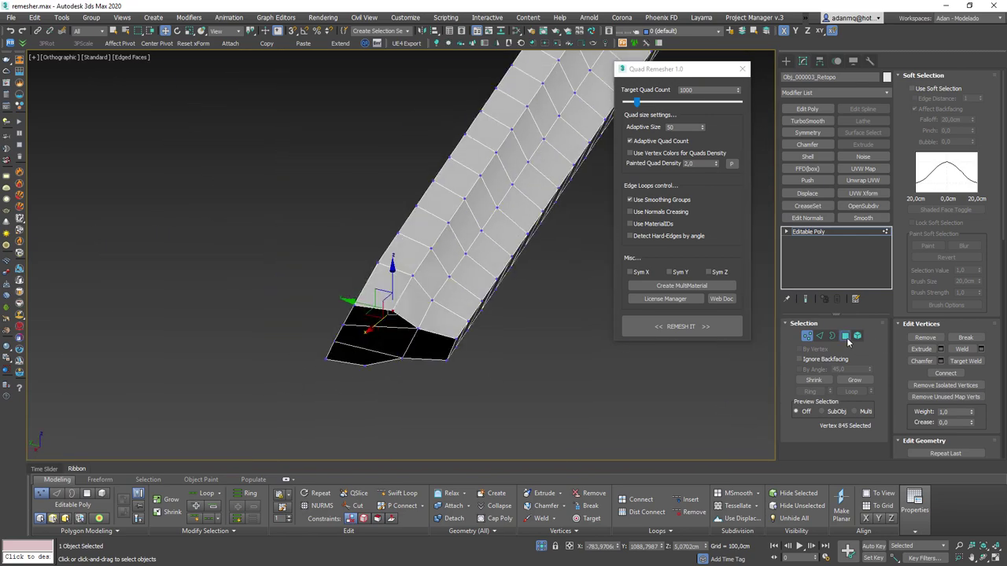
- In Polygon mode, select the four faces capping the tube's bottom end and delete them
click(845, 336)
mouse_move(373, 372)
alt+middle_down()
mouse_move(406, 344)
mouse_move(397, 324)
alt+middle_up()
click(406, 345)
scroll(894, 271, down, 3)
scroll(894, 272, down, 3)
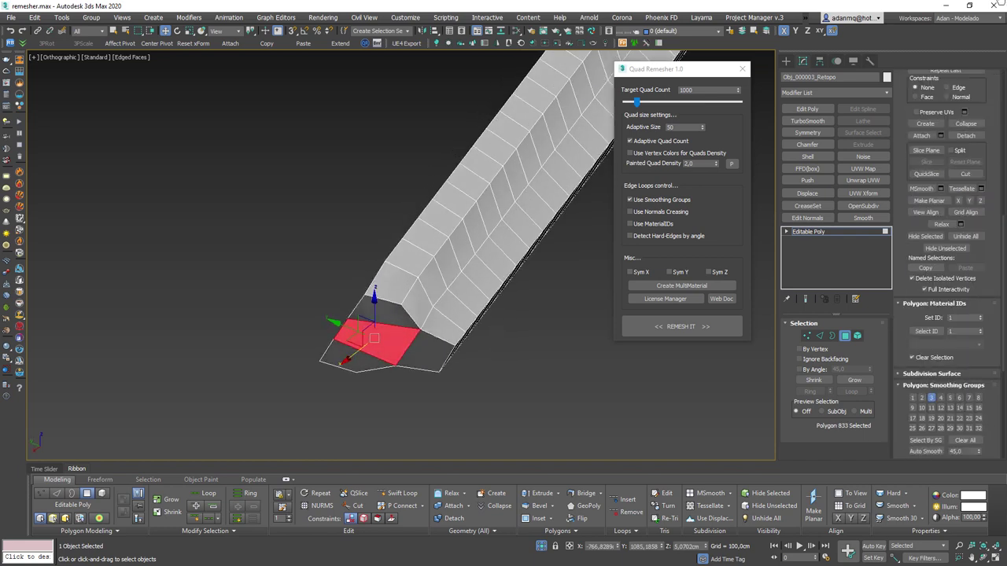
scroll(894, 272, down, 3)
click(395, 310)
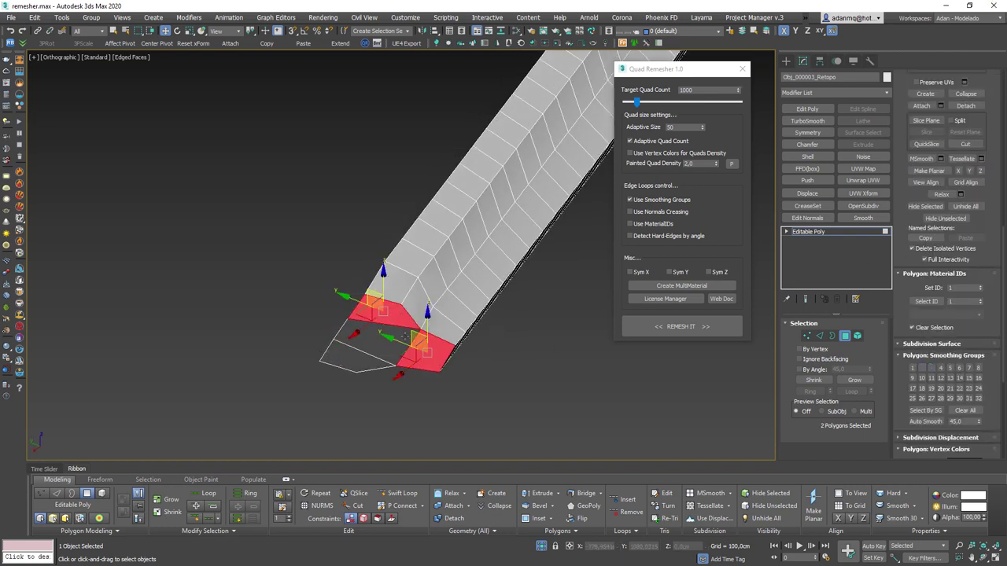
ctrl+click(417, 339)
ctrl+click(358, 346)
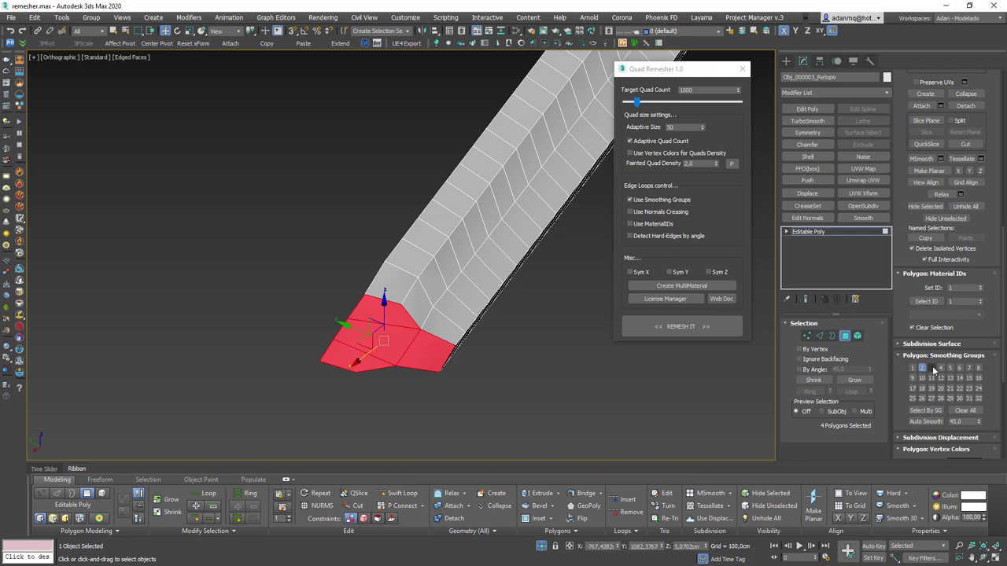
key(Delete)
- Clear the face selection and show edged faces to check the open end
mouse_move(393, 330)
alt+middle_down()
mouse_move(341, 285)
mouse_move(417, 257)
alt+middle_up()
click(383, 290)
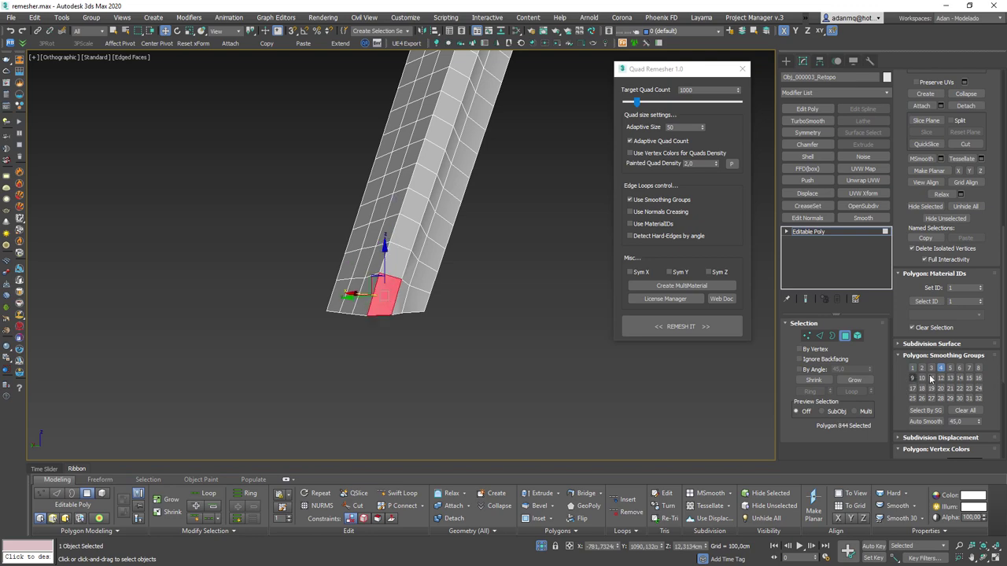
click(451, 371)
mouse_move(451, 371)
alt+middle_down()
mouse_move(377, 341)
mouse_move(456, 356)
mouse_move(469, 332)
mouse_move(359, 320)
mouse_move(429, 292)
mouse_move(339, 283)
mouse_move(328, 252)
mouse_move(371, 325)
mouse_move(438, 285)
mouse_move(372, 316)
alt+middle_up()
key(F4)
key(F4)
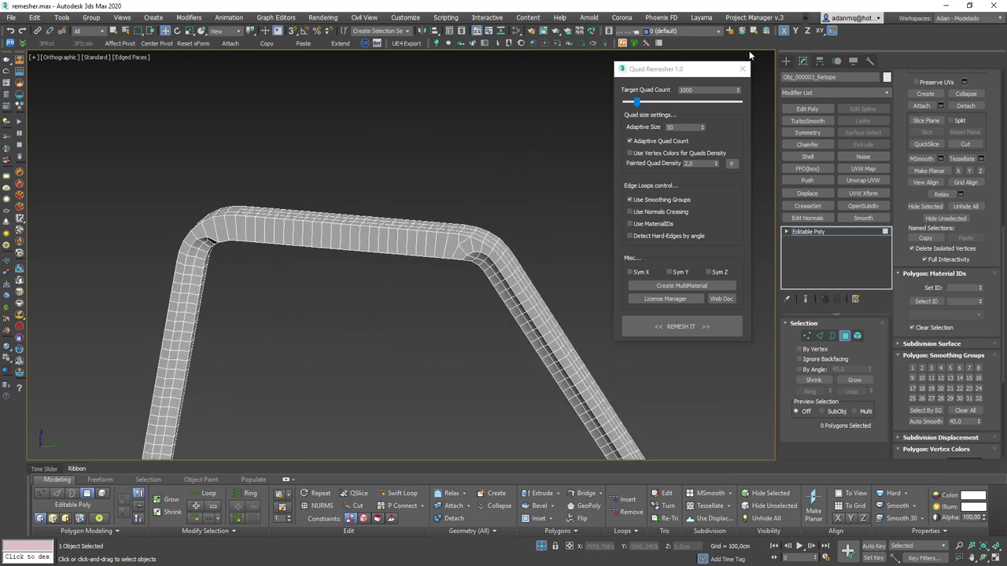
- Close Quad Remesher and add a Chamfer modifier to the leg frame
click(742, 69)
click(807, 144)
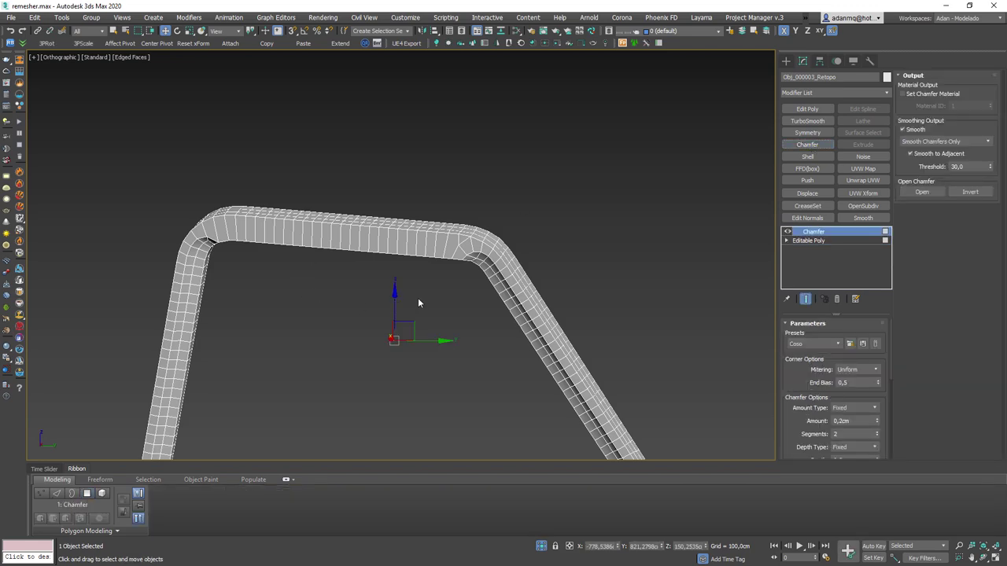
mouse_move(418, 303)
alt+middle_down()
mouse_move(295, 307)
mouse_move(325, 226)
mouse_move(314, 264)
alt+middle_up()
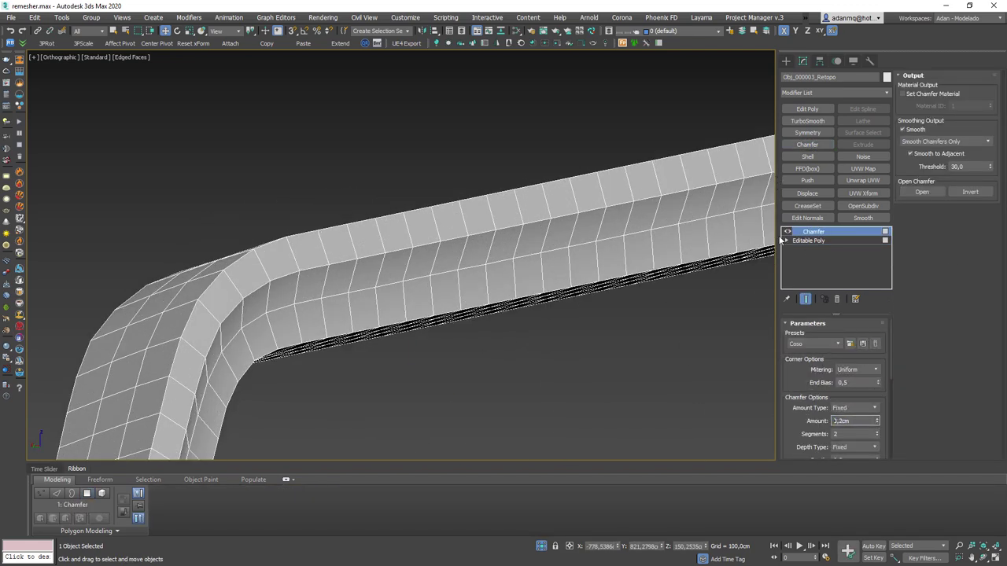
click(818, 241)
click(832, 336)
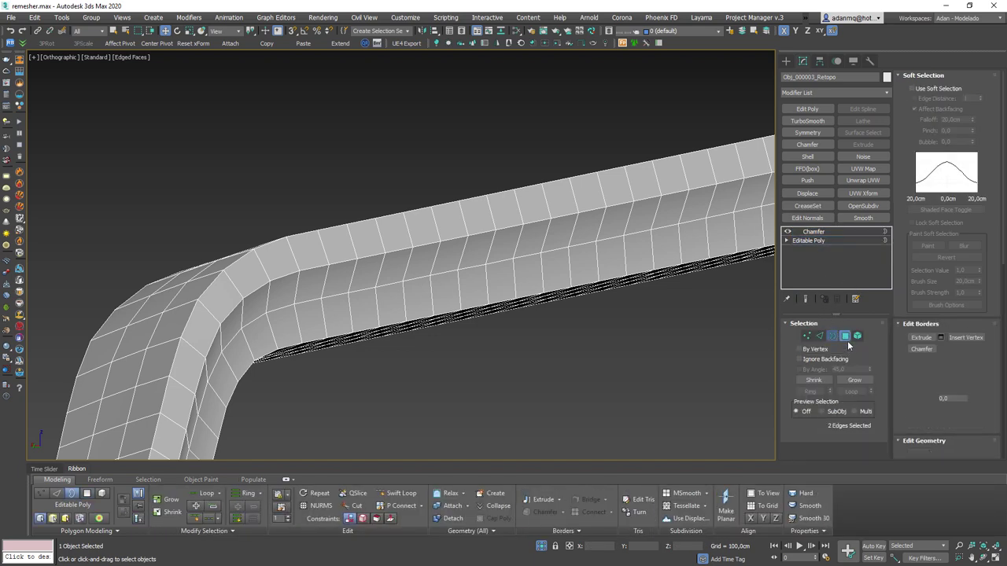
key(3)
click(819, 232)
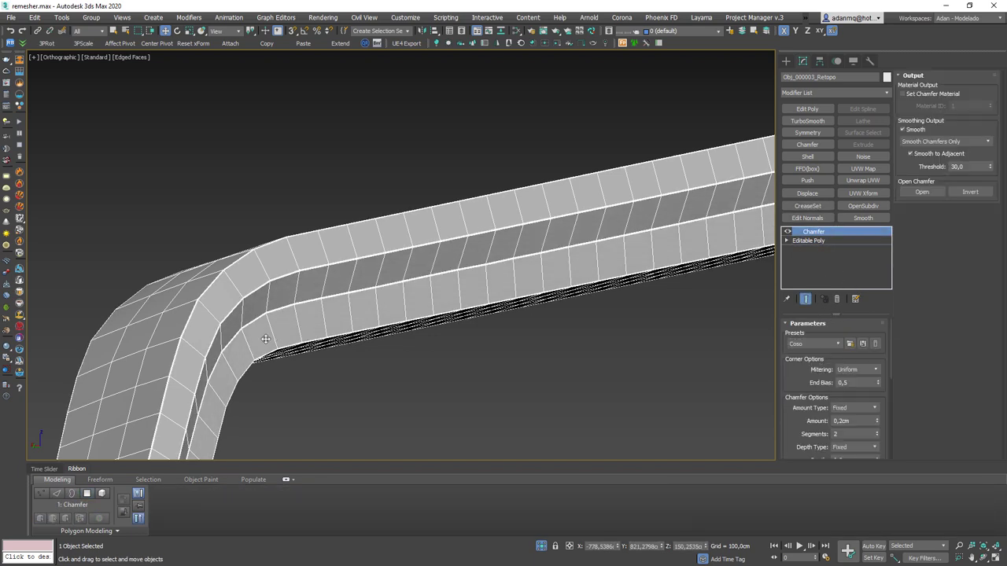
- Set the Chamfer to 1 segment with an amount of 0.71cm
click(876, 438)
drag(876, 422, 876, 393)
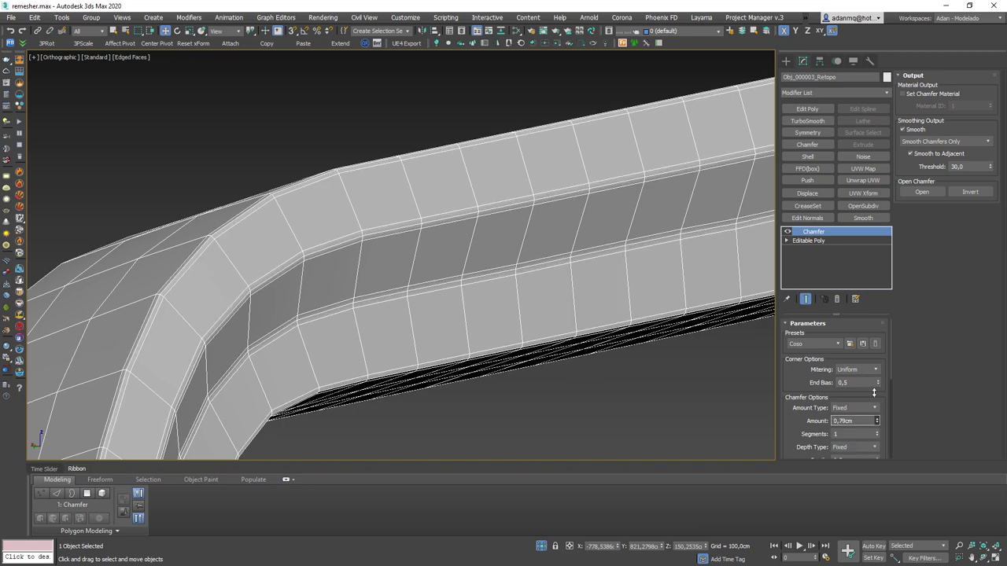
middle_drag(345, 273, 323, 267)
scroll(322, 267, down, 5)
mouse_move(204, 283)
alt+middle_down()
mouse_move(366, 325)
mouse_move(299, 270)
mouse_move(234, 255)
mouse_move(198, 218)
mouse_move(310, 270)
alt+middle_up()
scroll(216, 214, up, 5)
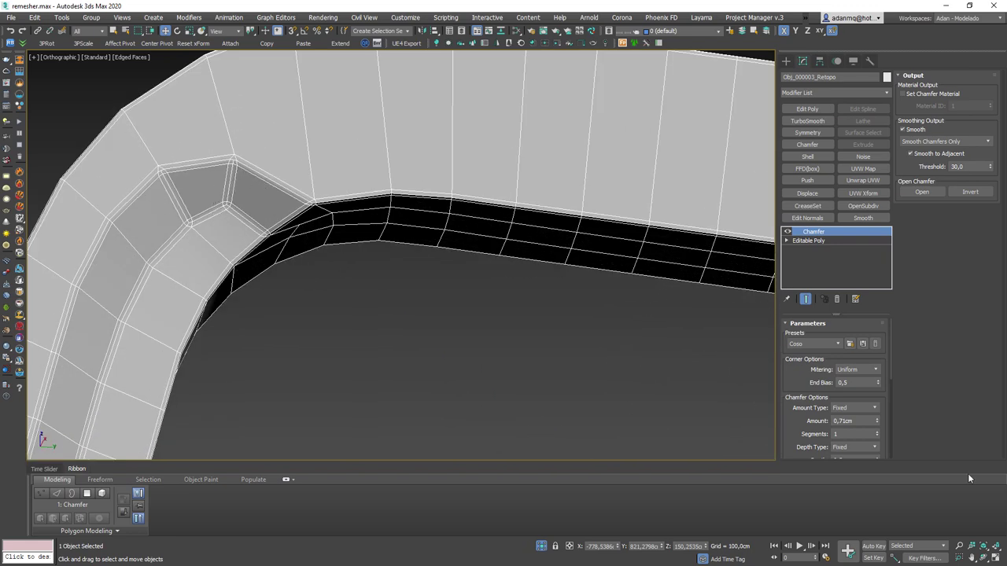
scroll(825, 427, down, 2)
scroll(820, 400, down, 2)
scroll(820, 400, down, 2)
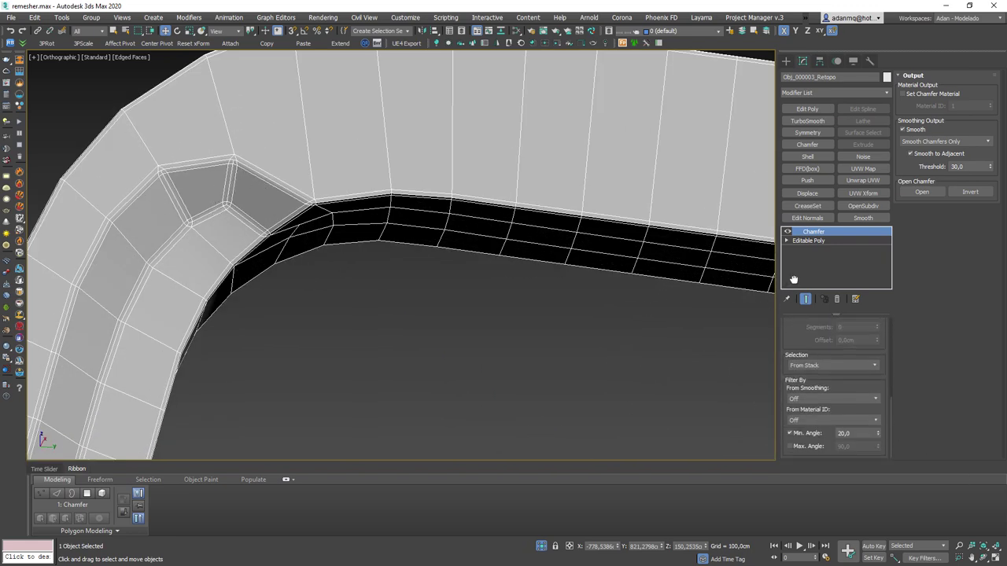
- Raise the Chamfer Min. Angle to about 35° and add TurboSmooth above it
drag(878, 432, 875, 395)
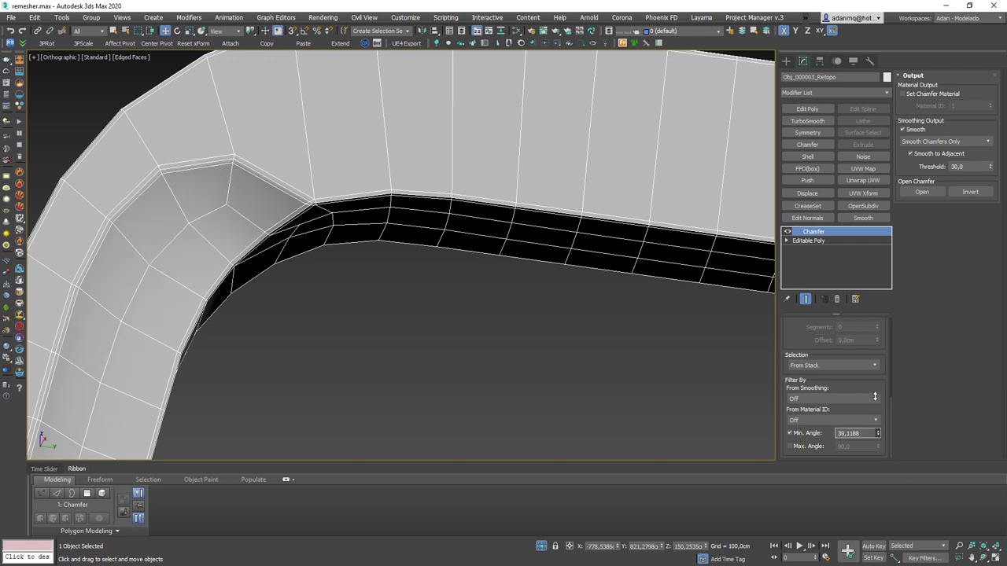
scroll(328, 198, down, 5)
alt+middle_drag(328, 198, 343, 146)
scroll(291, 333, up, 5)
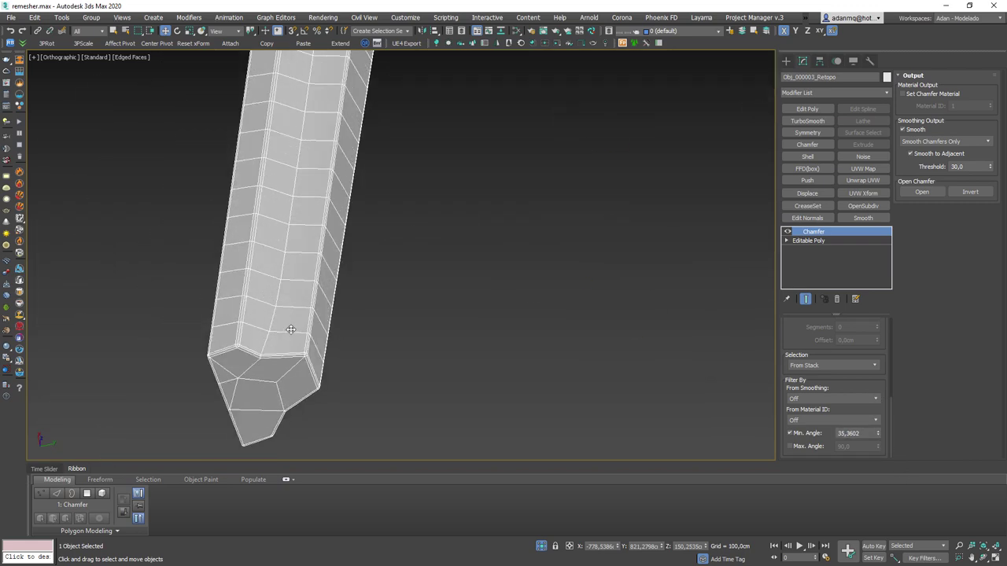
scroll(319, 333, up, 1)
scroll(319, 333, down, 5)
alt+middle_drag(452, 341, 325, 354)
scroll(325, 355, down, 3)
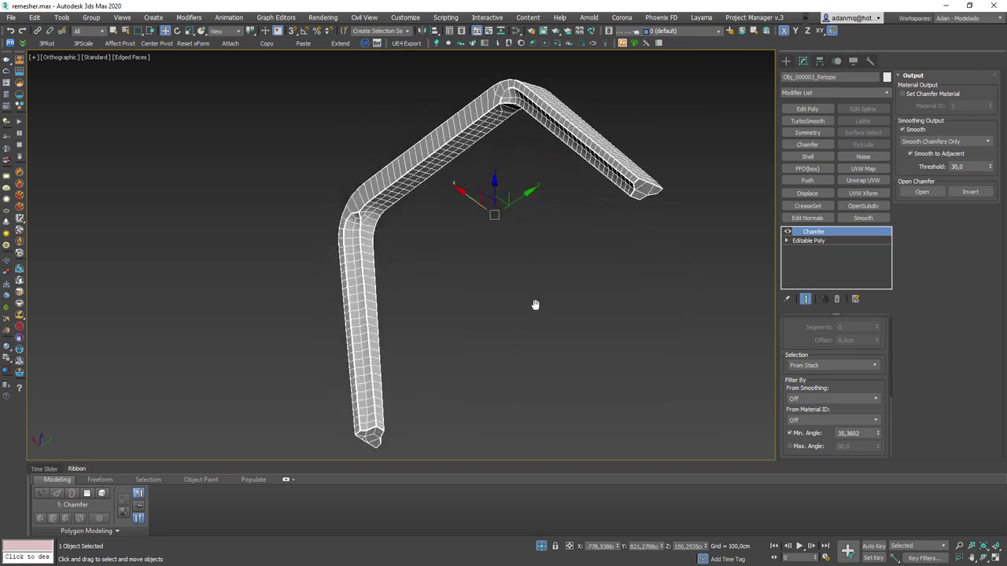
scroll(535, 303, up, 5)
scroll(617, 131, down, 4)
alt+middle_drag(618, 131, 495, 320)
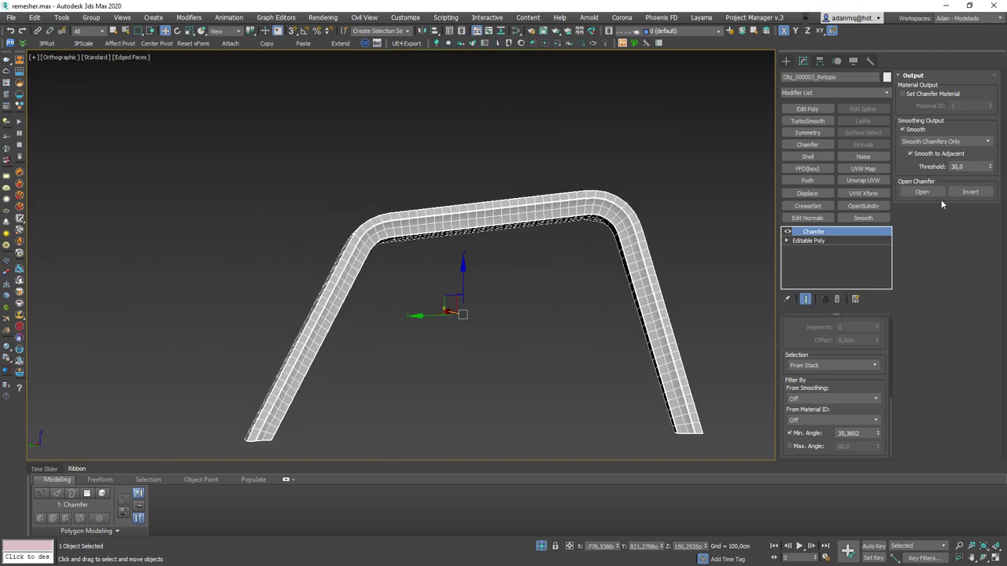
click(815, 120)
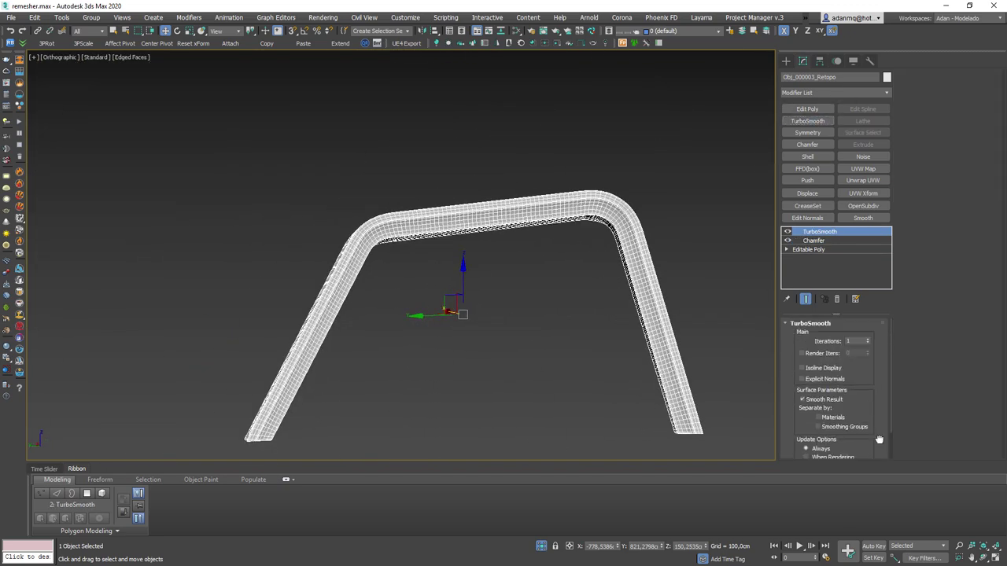
- Raise TurboSmooth to 2 iterations, inspect the result, then switch TurboSmooth off
click(868, 339)
key(F4)
mouse_move(660, 310)
alt+middle_down()
mouse_move(590, 317)
mouse_move(463, 299)
mouse_move(467, 284)
alt+middle_up()
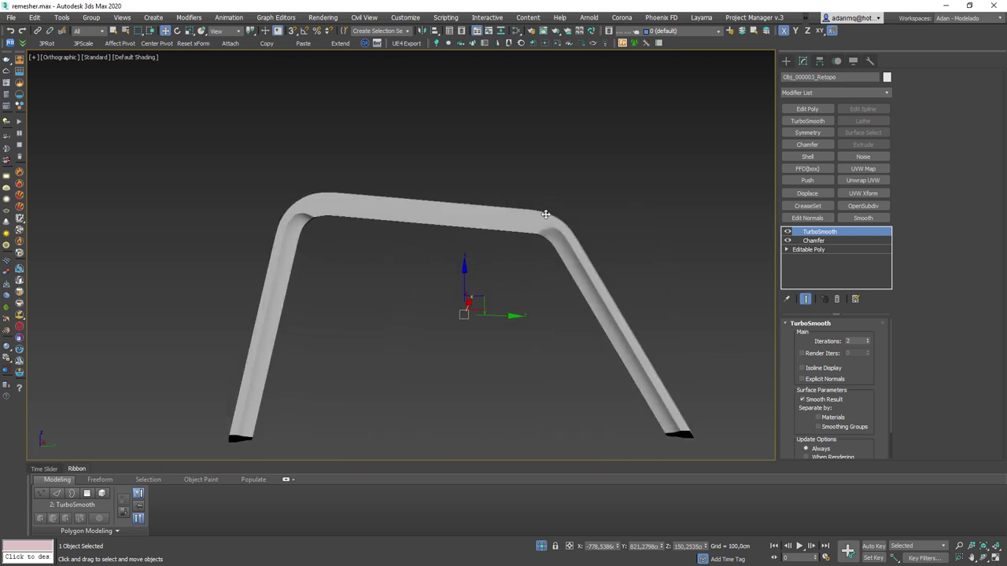
scroll(546, 215, up, 5)
key(F4)
click(787, 232)
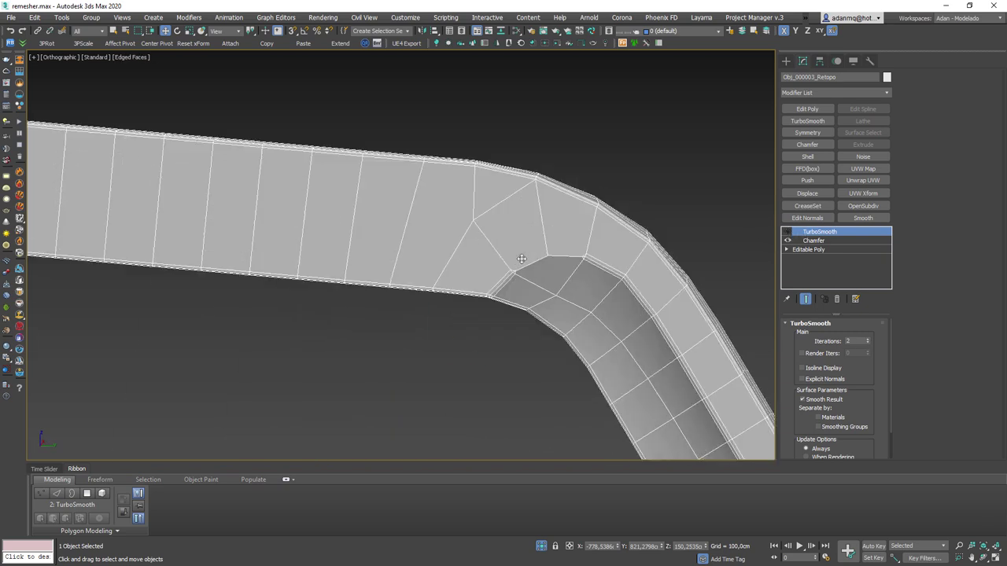
scroll(521, 259, up, 5)
- Lower the Chamfer's minimum angle slightly
click(822, 250)
click(818, 241)
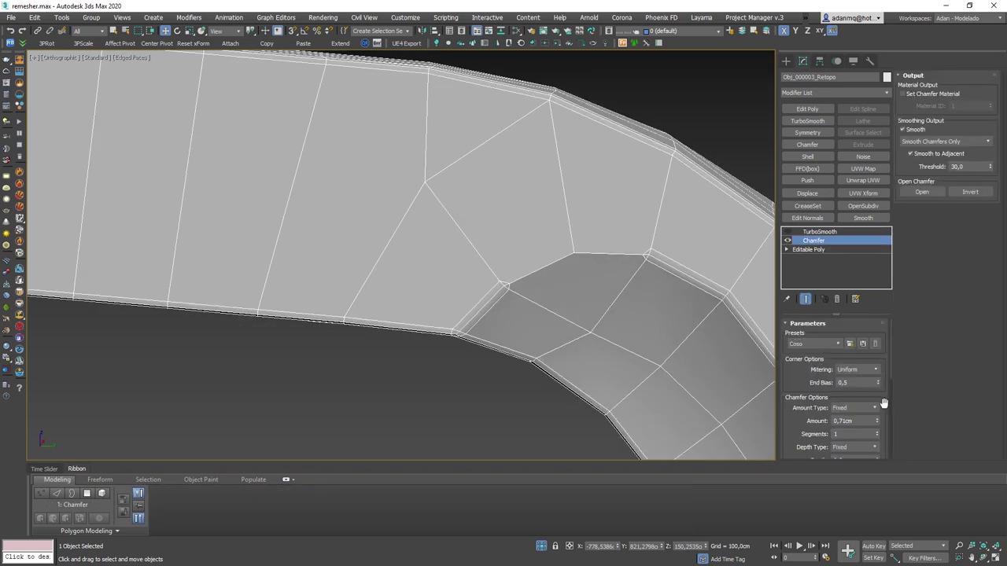
mouse_move(881, 401)
mouse_down()
mouse_move(887, 273)
mouse_move(808, 382)
mouse_move(810, 237)
mouse_up()
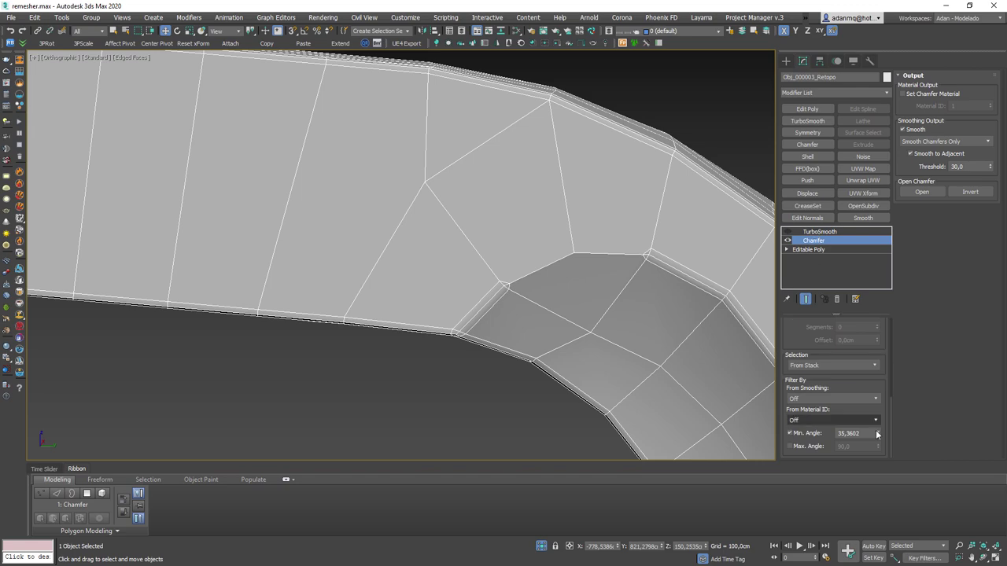
drag(878, 434, 881, 442)
scroll(586, 388, down, 6)
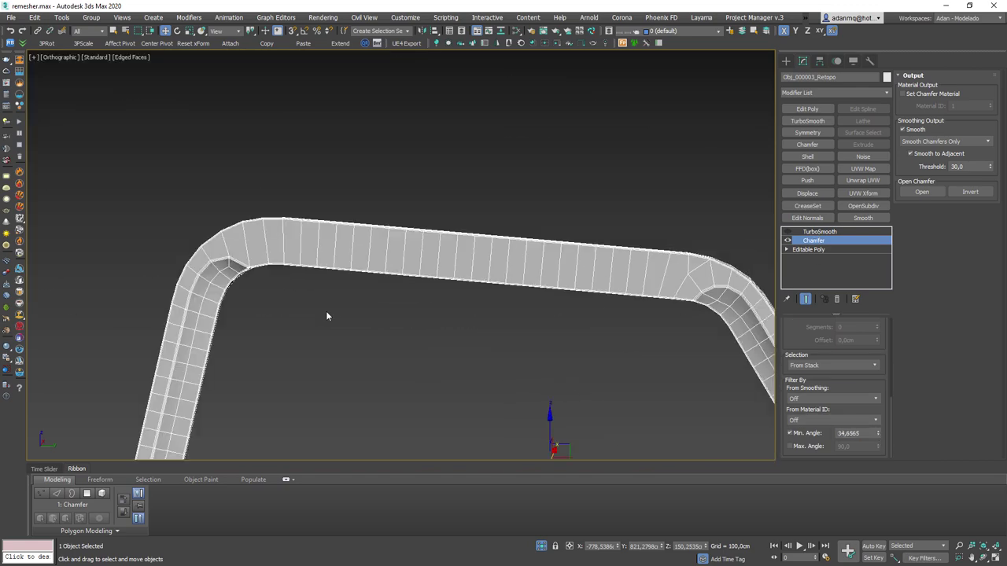
alt+middle_drag(328, 314, 328, 286)
- Re-enable TurboSmooth and inspect the smoothed frame with and without edged faces
click(818, 231)
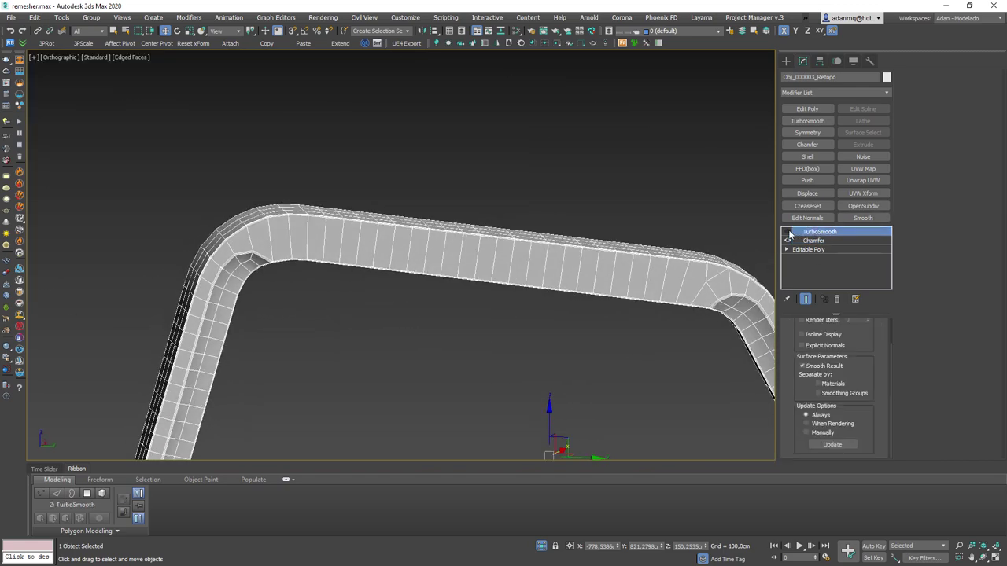
click(787, 232)
key(F4)
mouse_move(618, 280)
alt+middle_down()
mouse_move(635, 286)
mouse_move(527, 280)
mouse_move(523, 238)
mouse_move(523, 247)
mouse_move(678, 302)
alt+middle_up()
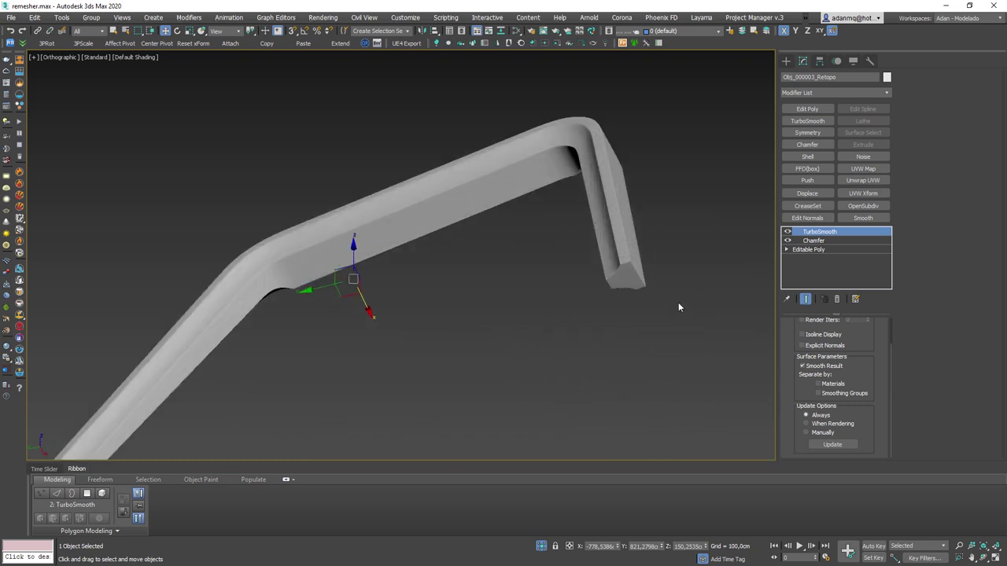
scroll(607, 259, up, 3)
key(F4)
alt+middle_drag(269, 324, 65, 389)
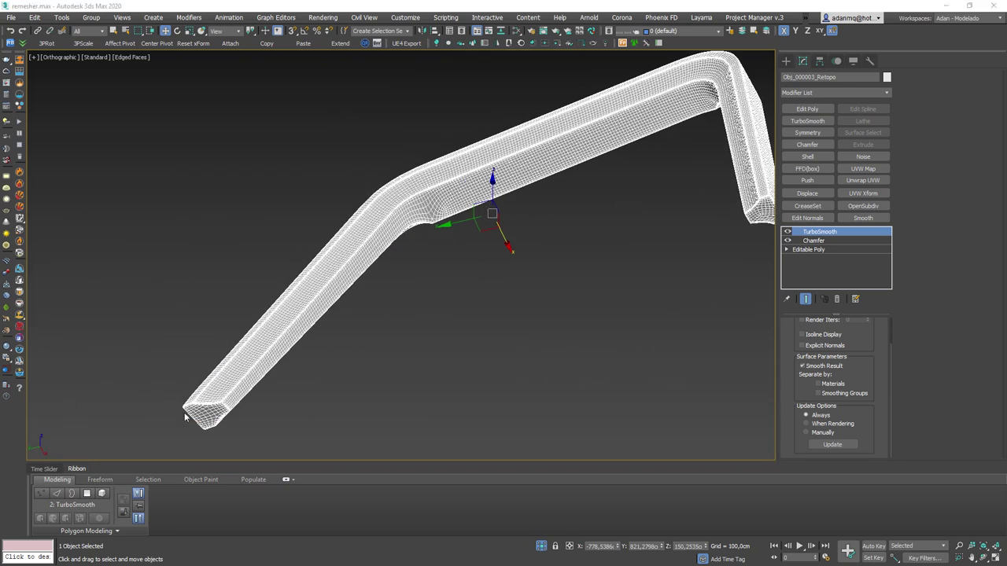
key(F4)
mouse_move(185, 418)
alt+middle_down()
mouse_move(522, 371)
mouse_move(476, 362)
mouse_move(449, 265)
alt+middle_up()
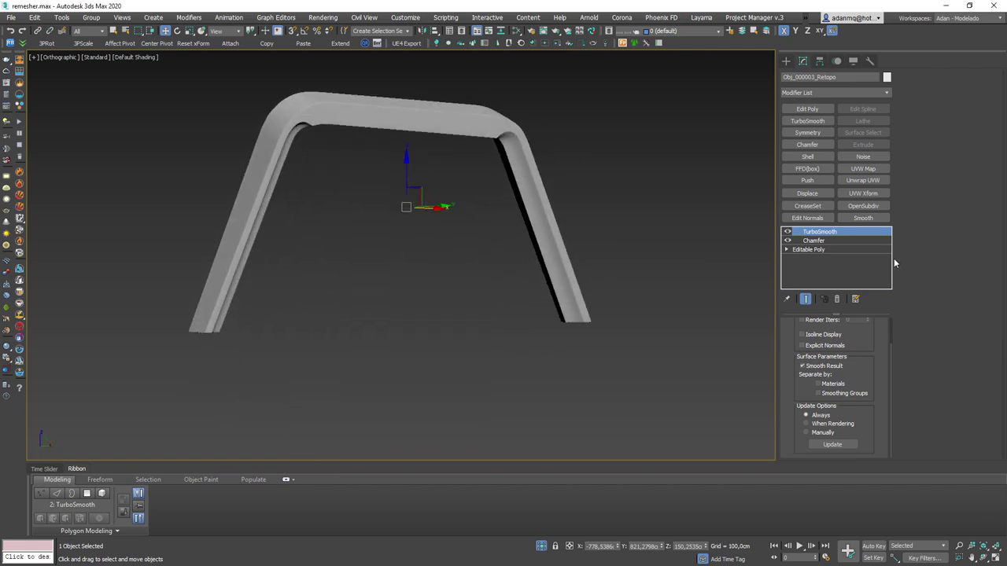
key(F4)
- Delete TurboSmooth from the stack and exit isolation to show the whole chair
click(836, 299)
mouse_move(371, 250)
alt+middle_down()
mouse_move(371, 281)
mouse_move(431, 258)
mouse_move(528, 276)
mouse_move(422, 270)
mouse_move(472, 272)
alt+middle_up()
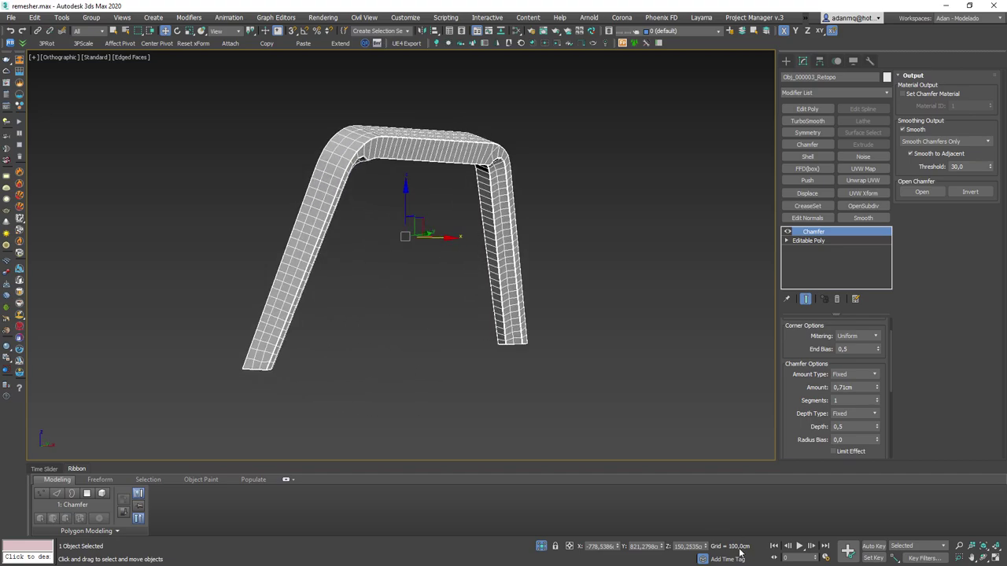
click(541, 546)
mouse_move(470, 311)
alt+middle_down()
mouse_move(420, 303)
mouse_move(306, 345)
mouse_move(339, 329)
mouse_move(283, 283)
alt+middle_up()
scroll(375, 324, down, 2)
- Turn off edged faces and orbit to a three-quarter view of the checker-textured chair
scroll(318, 294, up, 4)
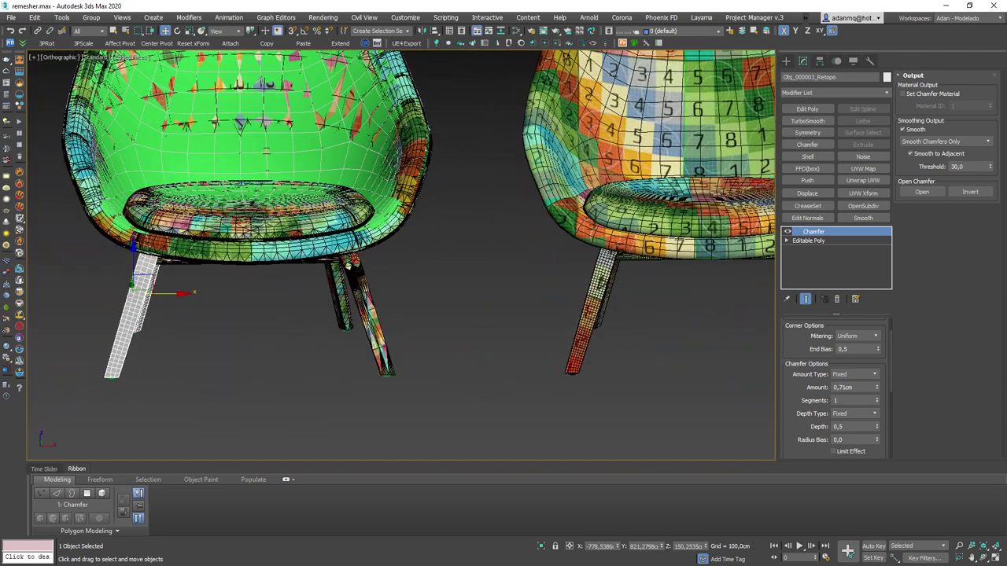
middle_drag(530, 289, 526, 285)
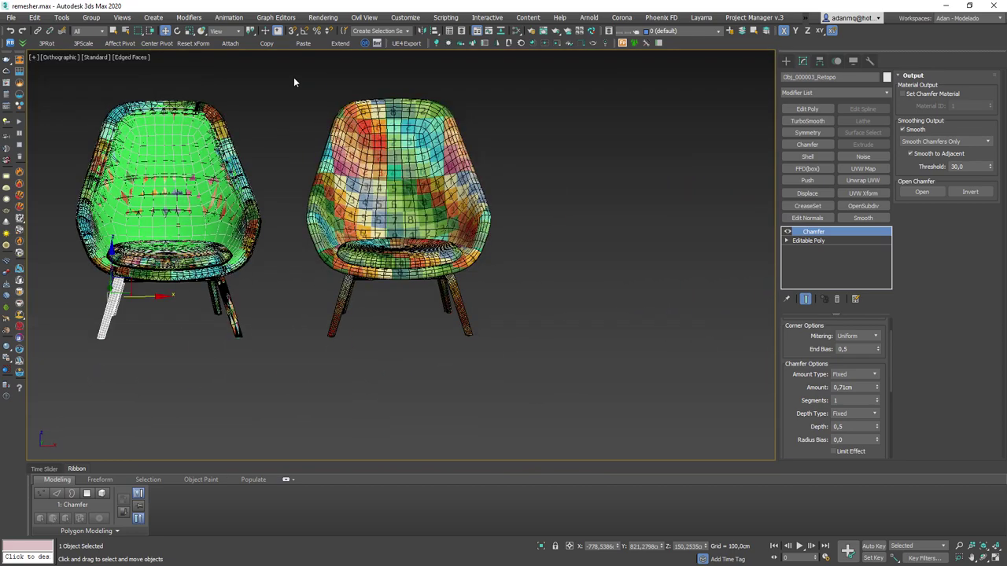
alt+middle_drag(604, 273, 367, 299)
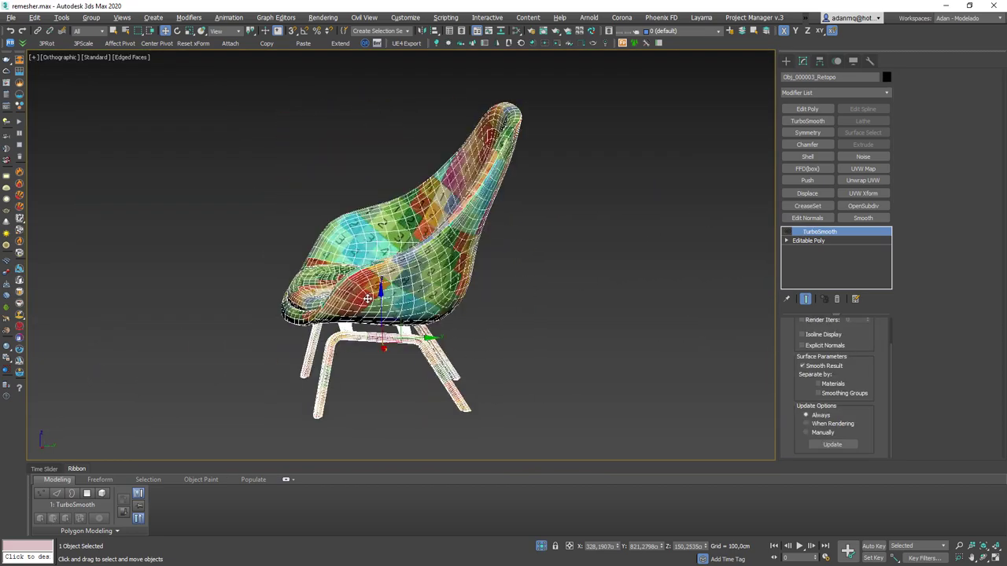
key(F4)
scroll(569, 344, up, 5)
mouse_move(570, 344)
alt+middle_down()
mouse_move(479, 323)
mouse_move(276, 166)
alt+middle_up()
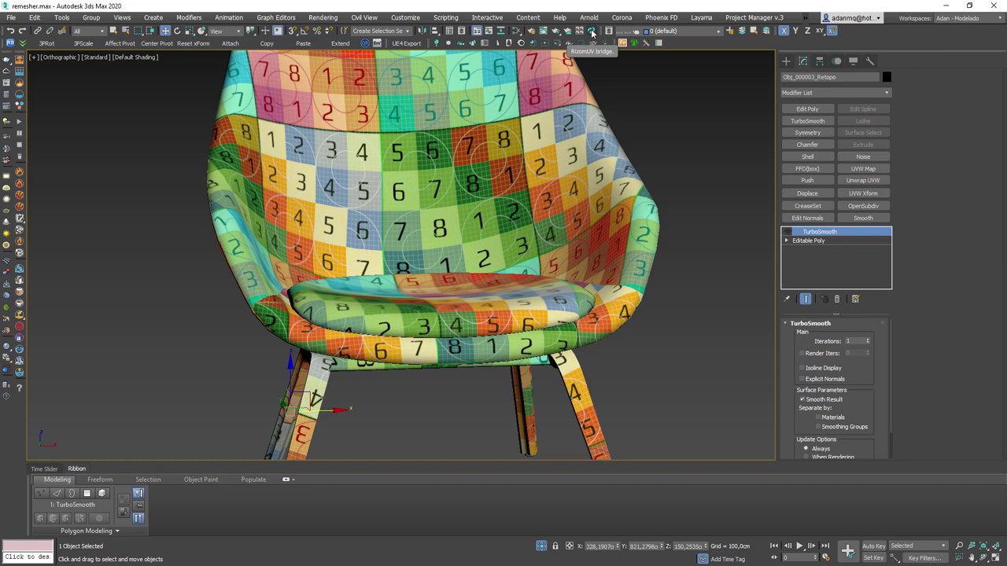
scroll(687, 182, down, 3)
mouse_move(535, 283)
alt+middle_down()
mouse_move(491, 335)
mouse_move(495, 325)
alt+middle_up()
middle_drag(463, 293, 480, 318)
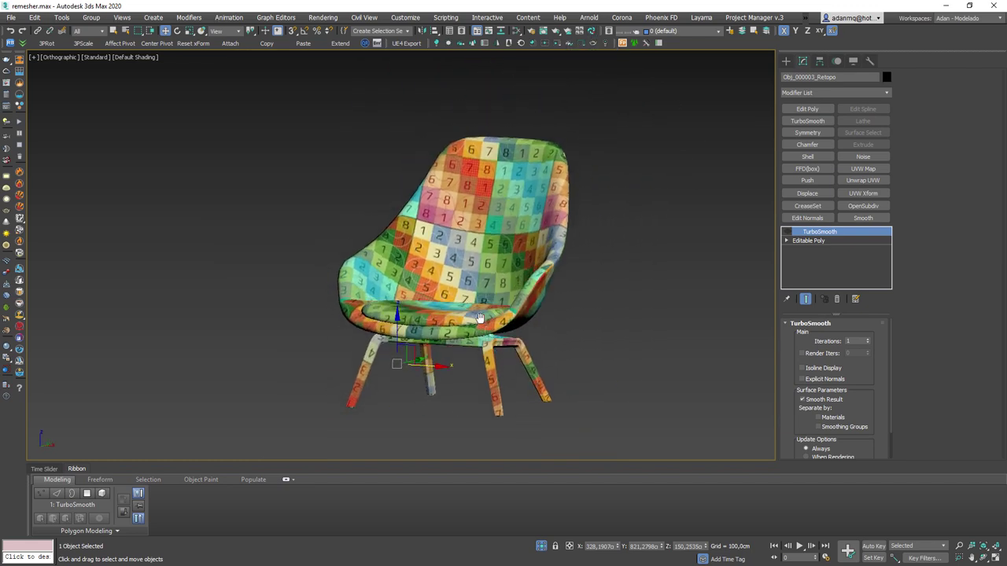